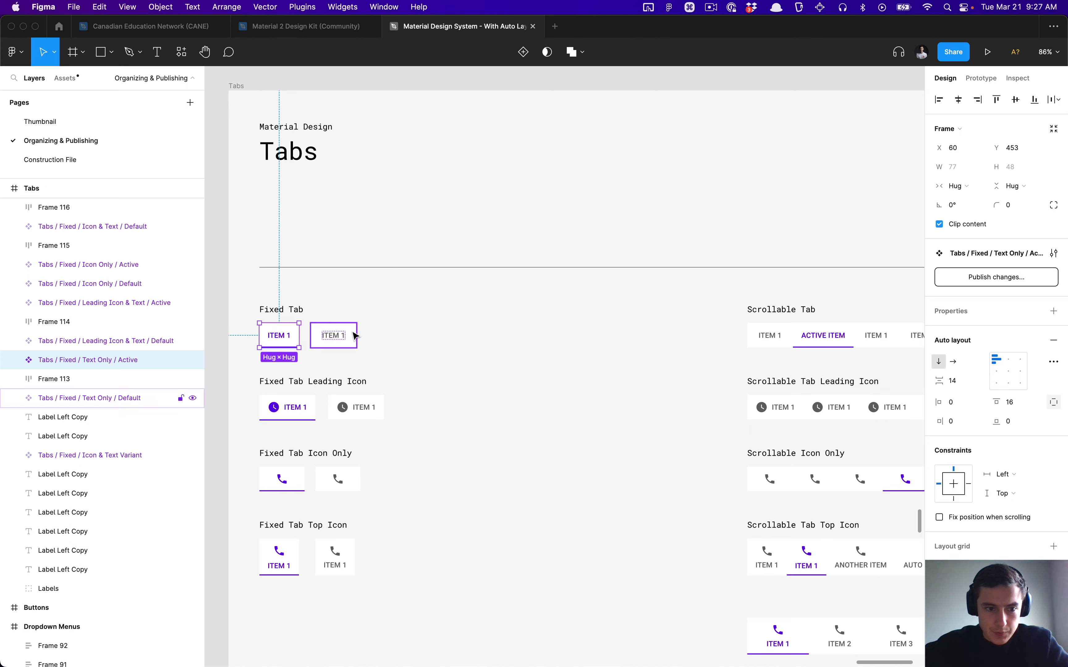
Examine the active and default fixed tab components, comparing the text-only, leading-icon, icon-only and top-icon versions.
click(354, 336)
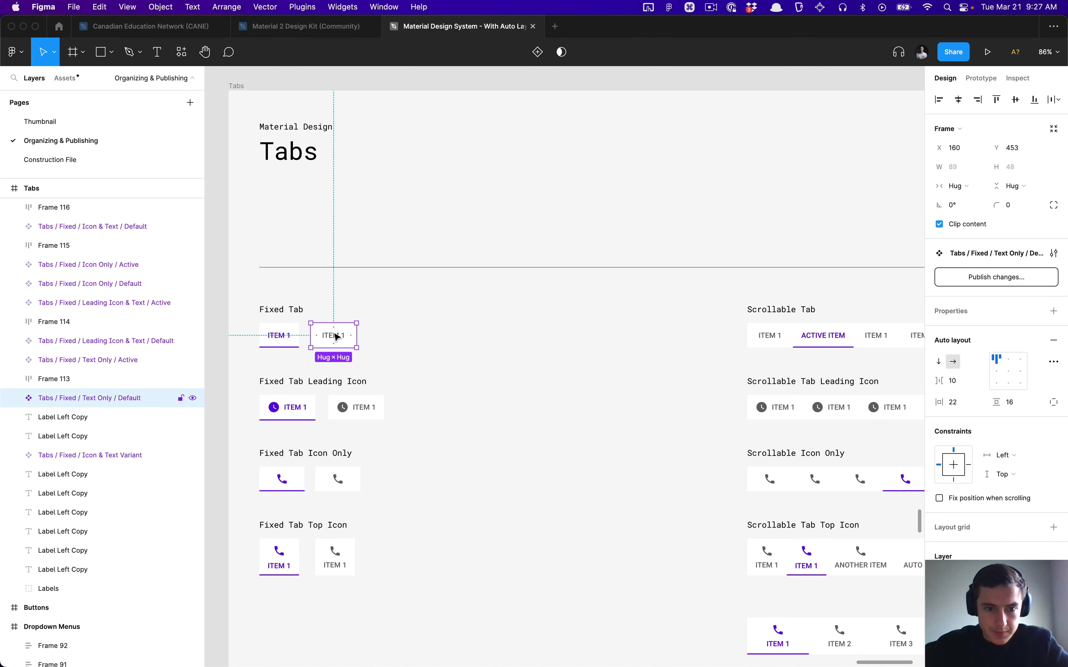
click(365, 338)
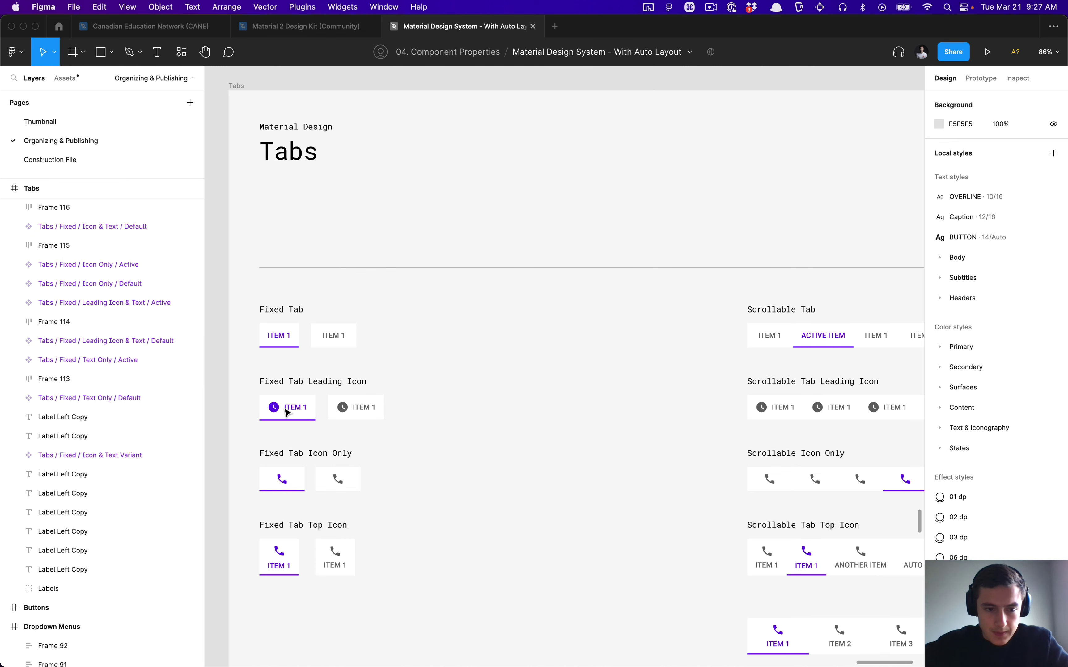
scroll(273, 408, up, 5)
click(271, 408)
scroll(273, 416, up, 5)
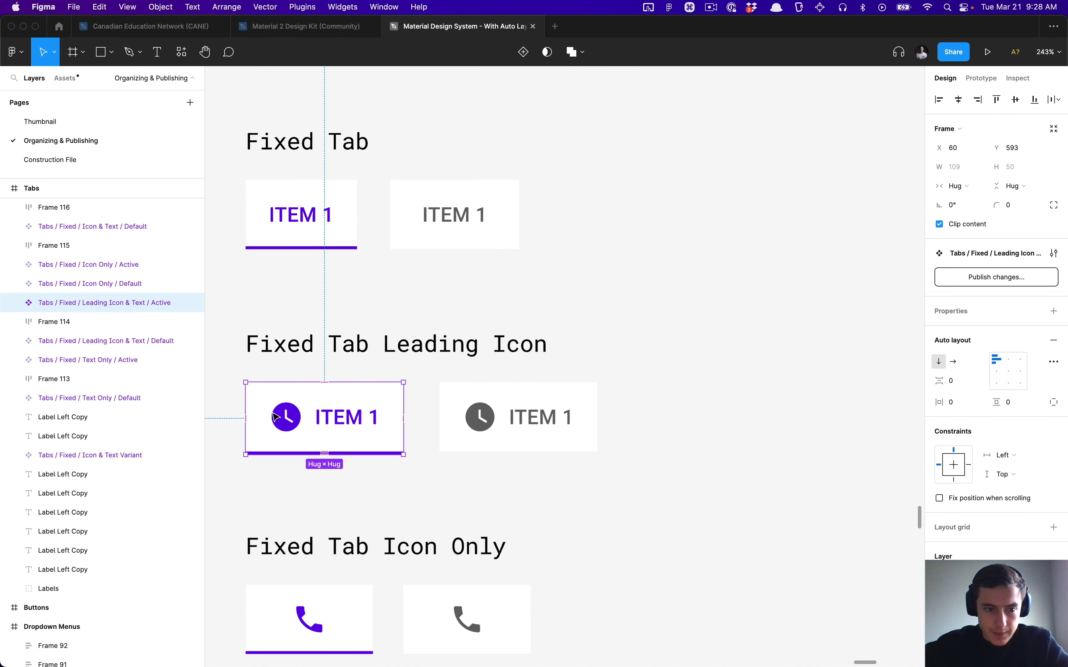
click(303, 236)
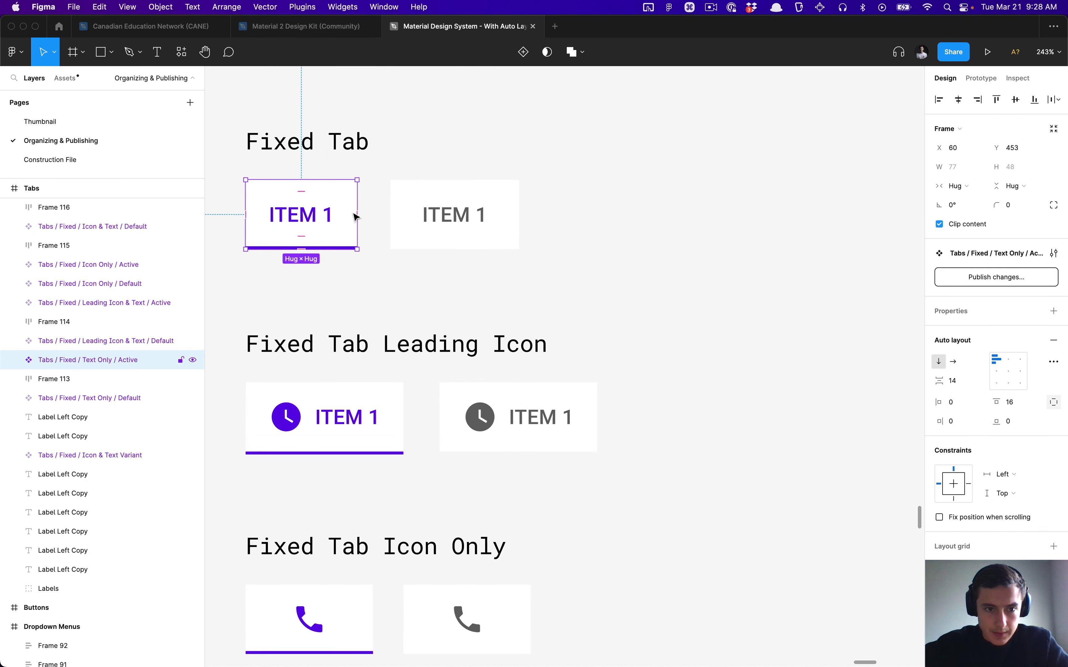
click(394, 275)
scroll(394, 275, down, 5)
scroll(393, 269, down, 3)
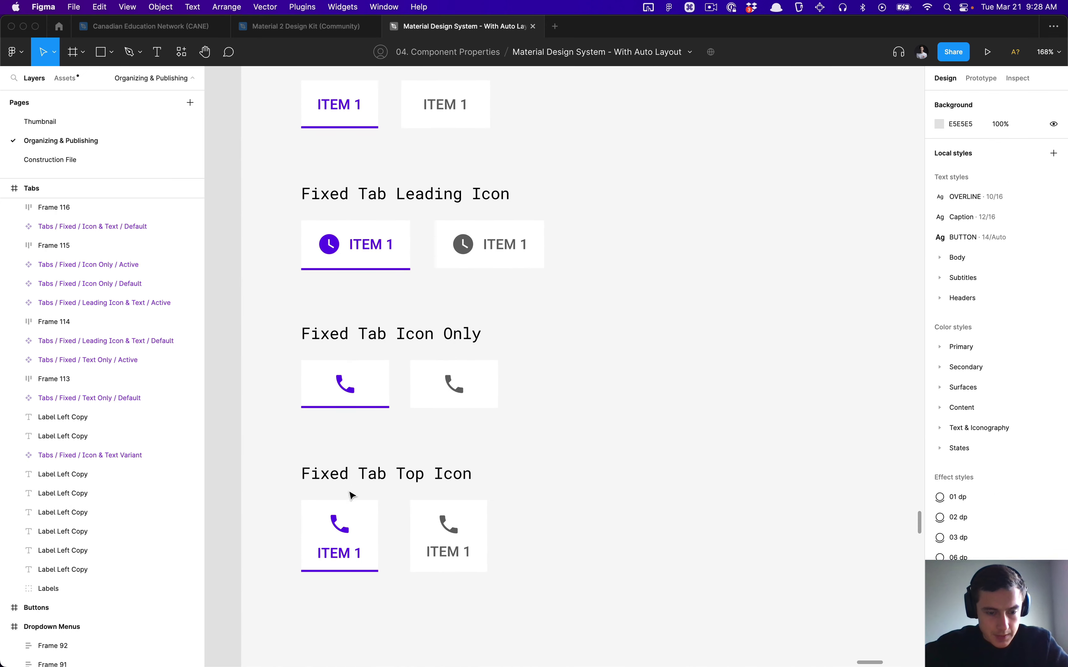
scroll(465, 392, down, 3)
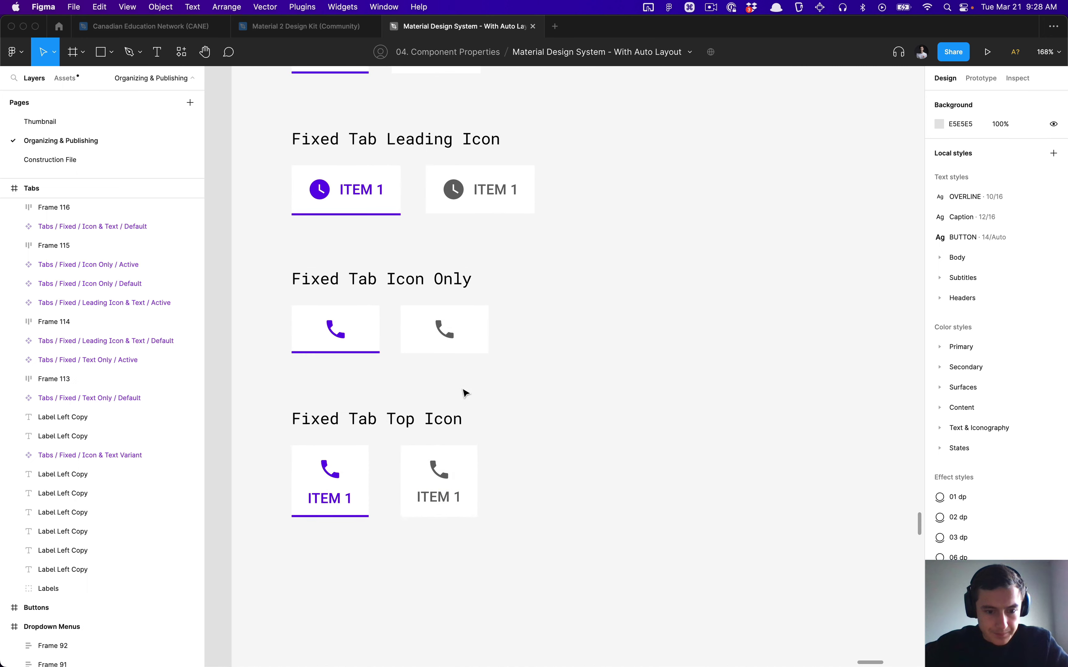
scroll(395, 386, up, 4)
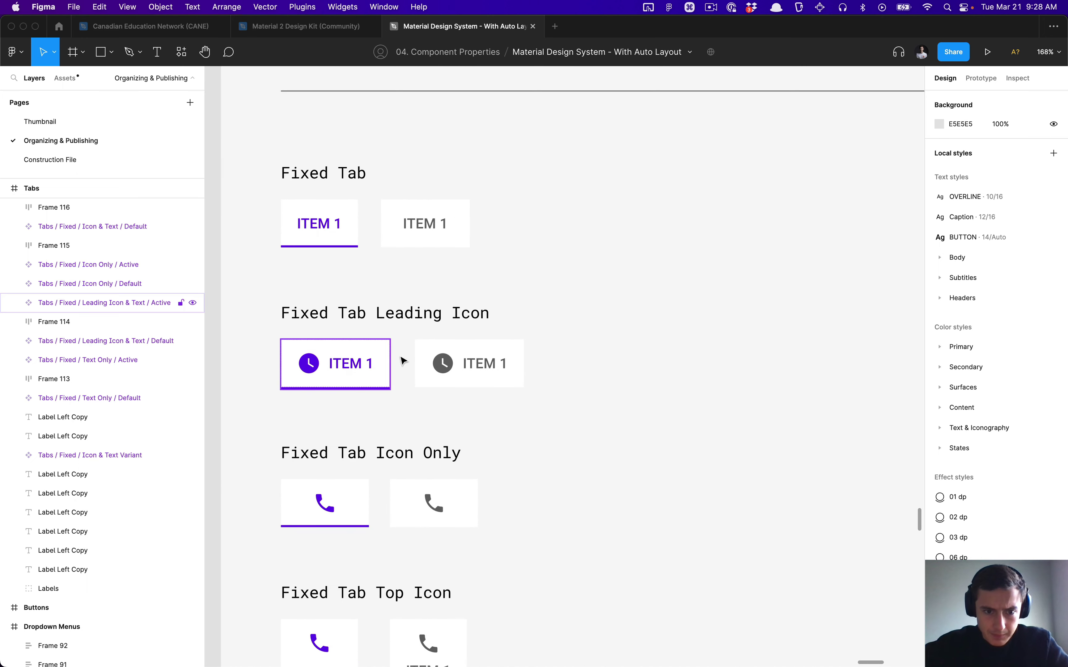
scroll(555, 373, up, 3)
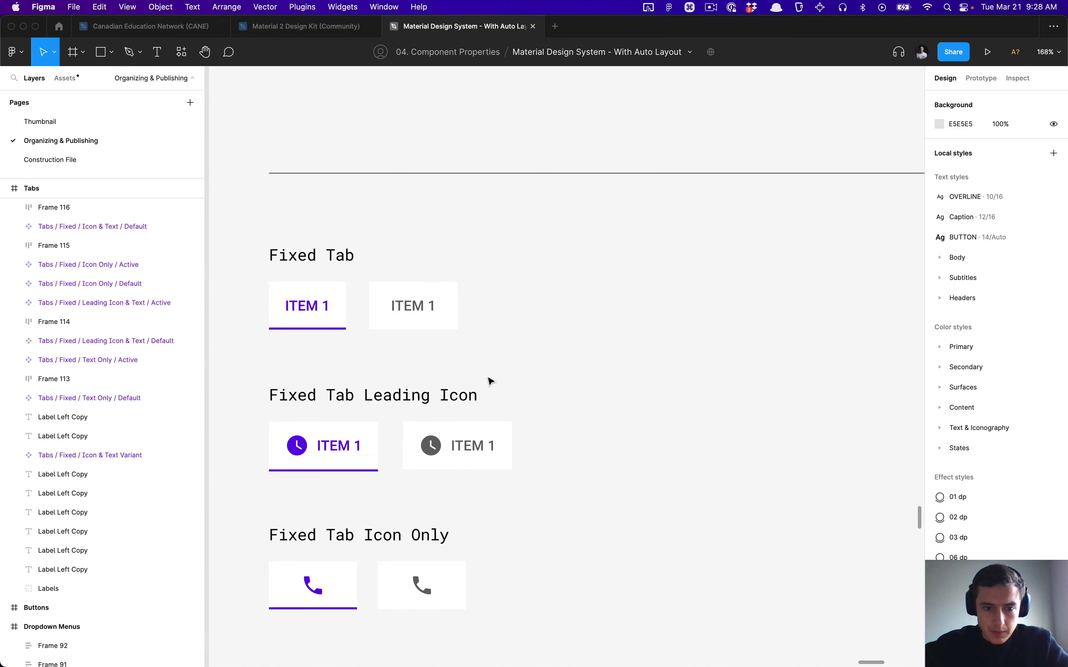
scroll(488, 380, down, 3)
scroll(490, 381, down, 5)
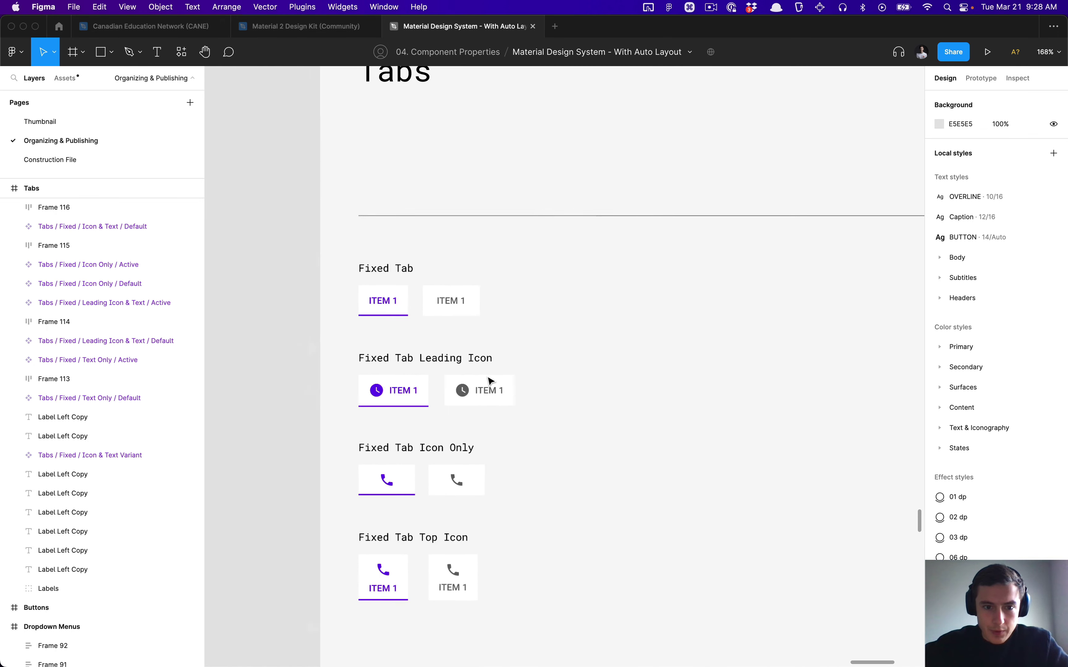
scroll(485, 379, up, 2)
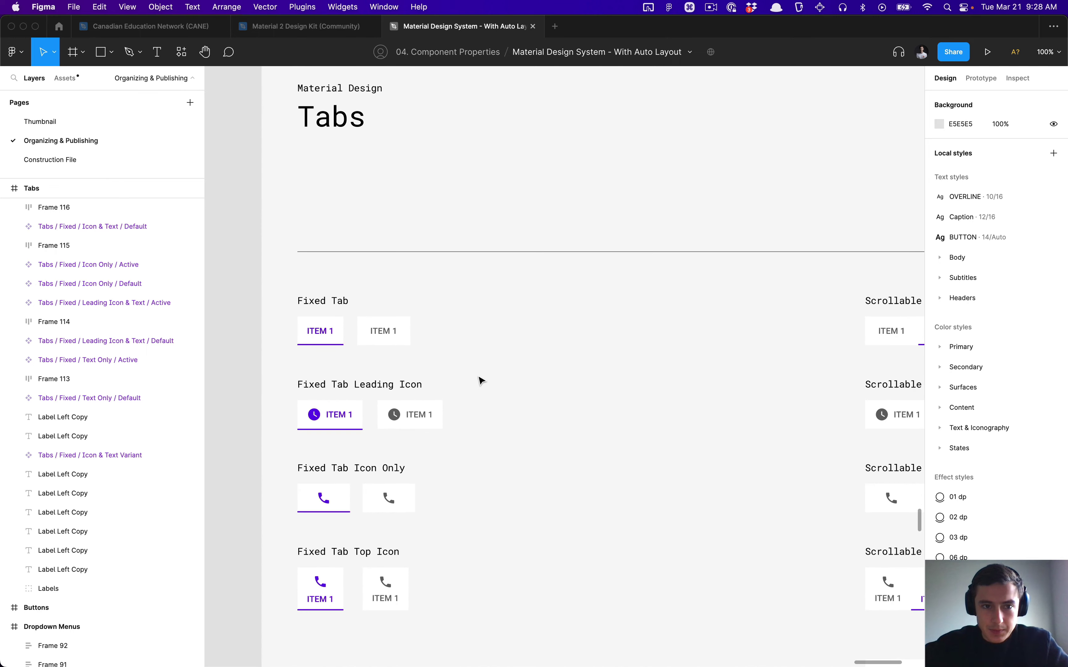
scroll(418, 310, down, 2)
scroll(417, 312, up, 1)
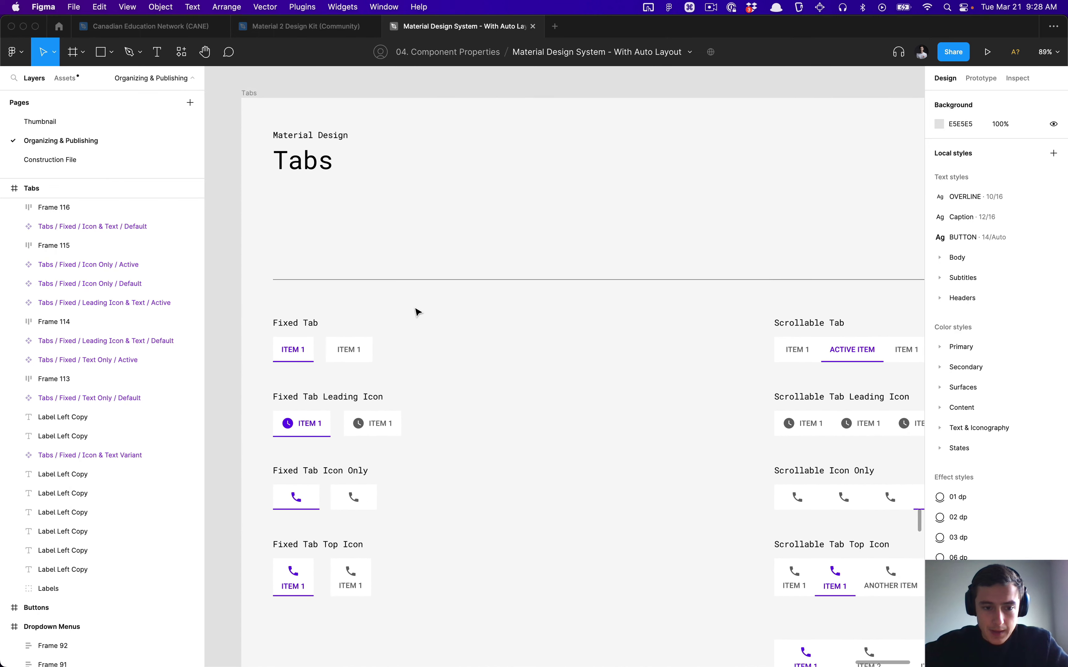
scroll(399, 382, down, 1)
scroll(400, 382, up, 5)
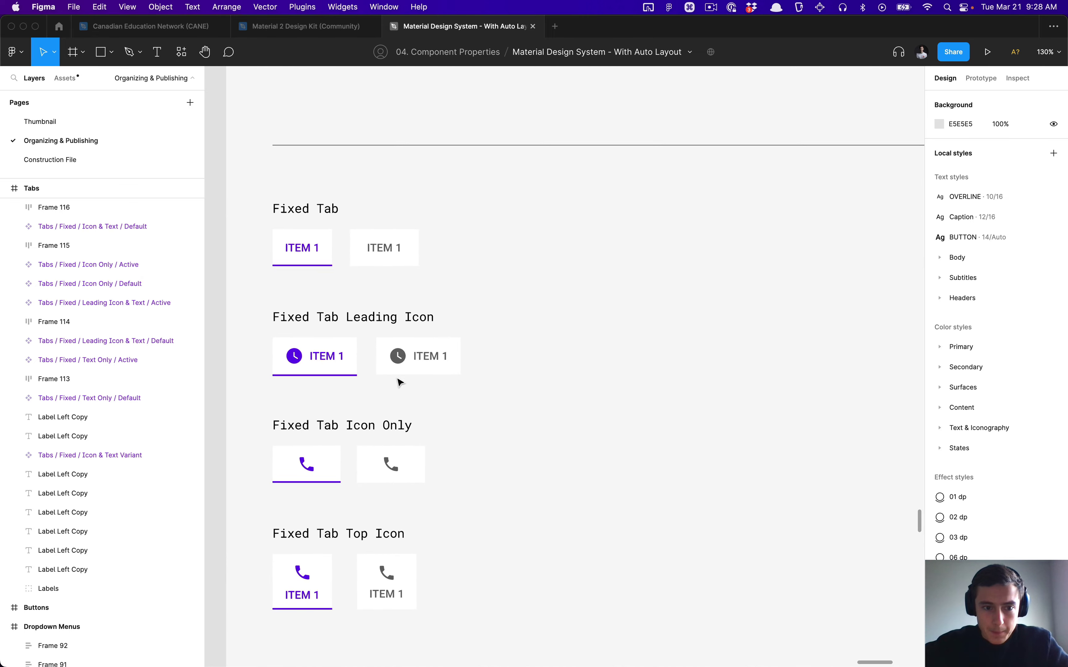
Create a visibility property named Show Icon with value True for the clock icon in the default Leading Icon & Text tab component.
click(400, 379)
scroll(400, 379, up, 4)
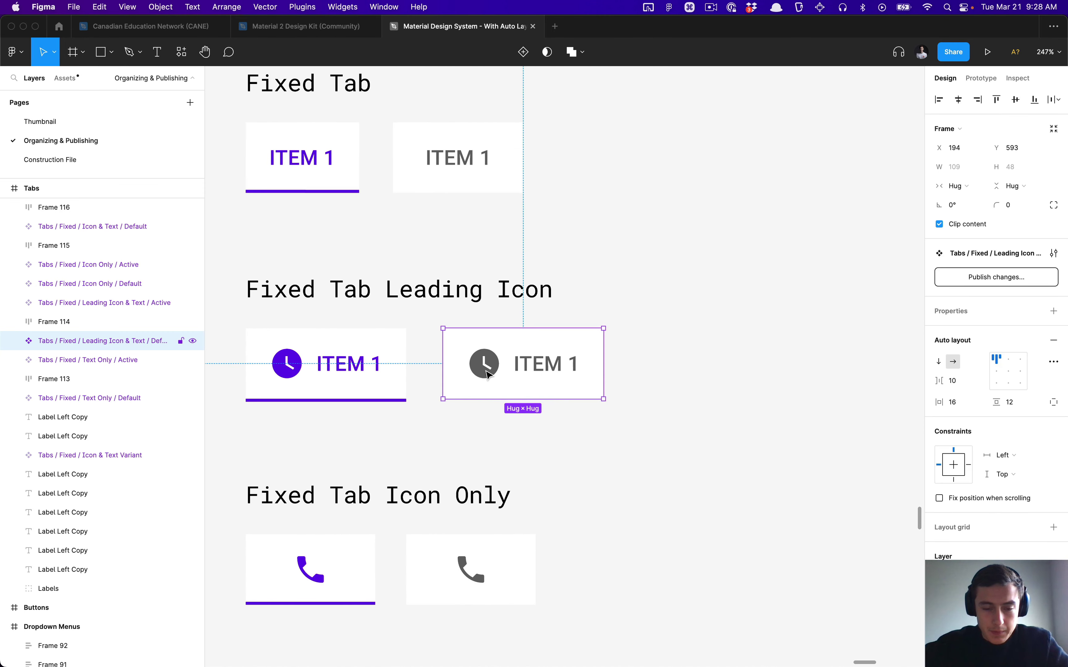
super+click(486, 376)
key(shift+Return)
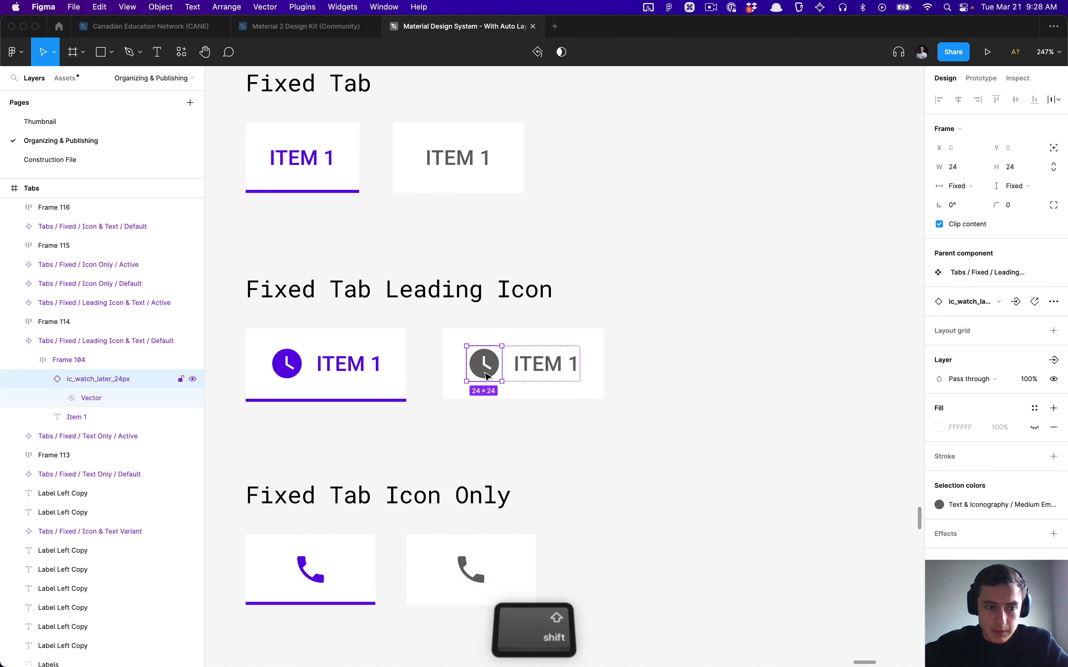
key(shift+Return)
key(shift+Return)
super+click(487, 376)
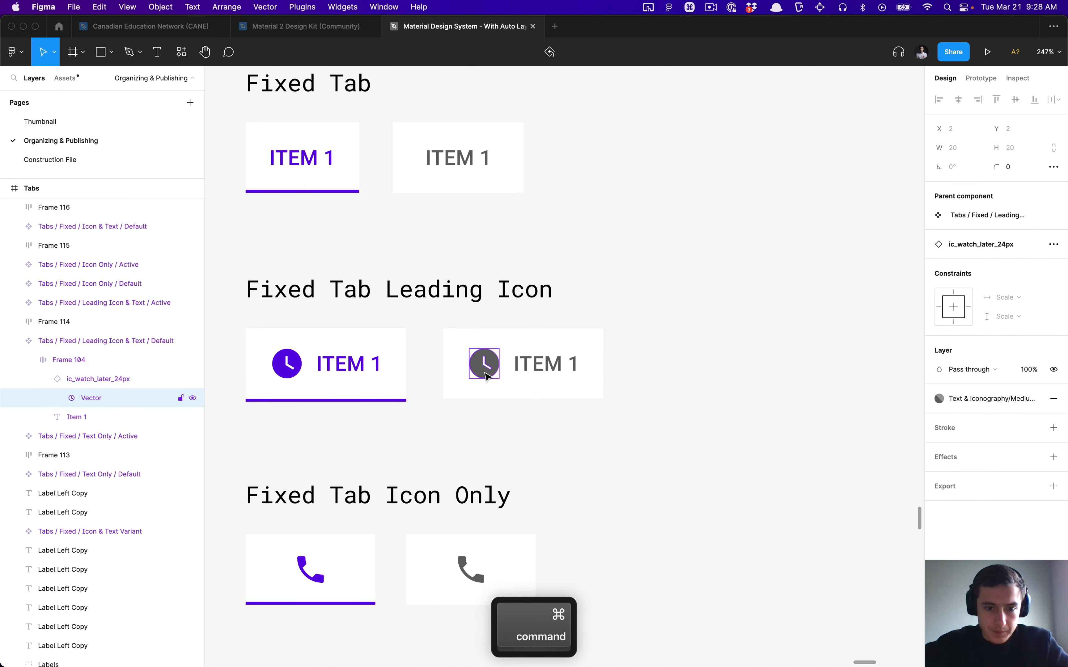
key(shift+Return)
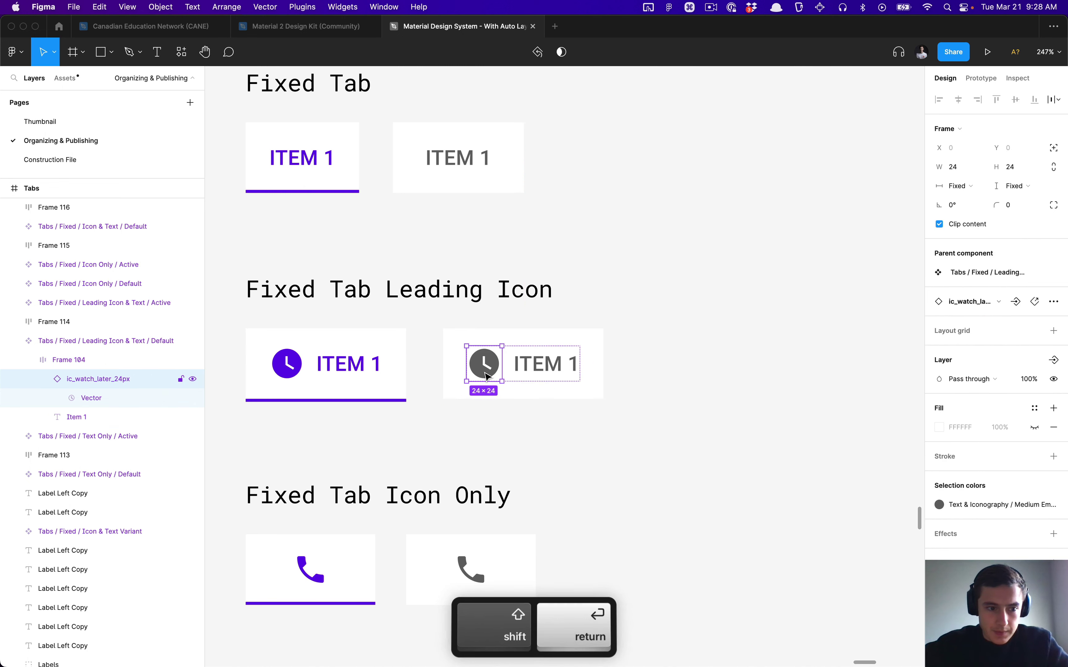
click(1053, 361)
key(super+Left)
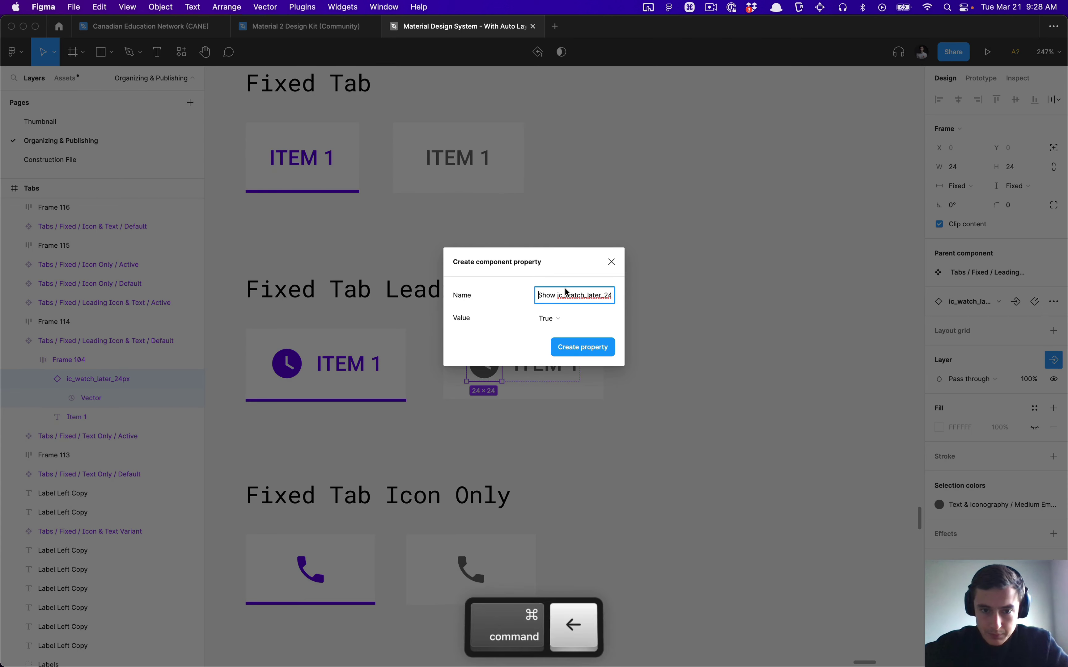
key(alt+Right)
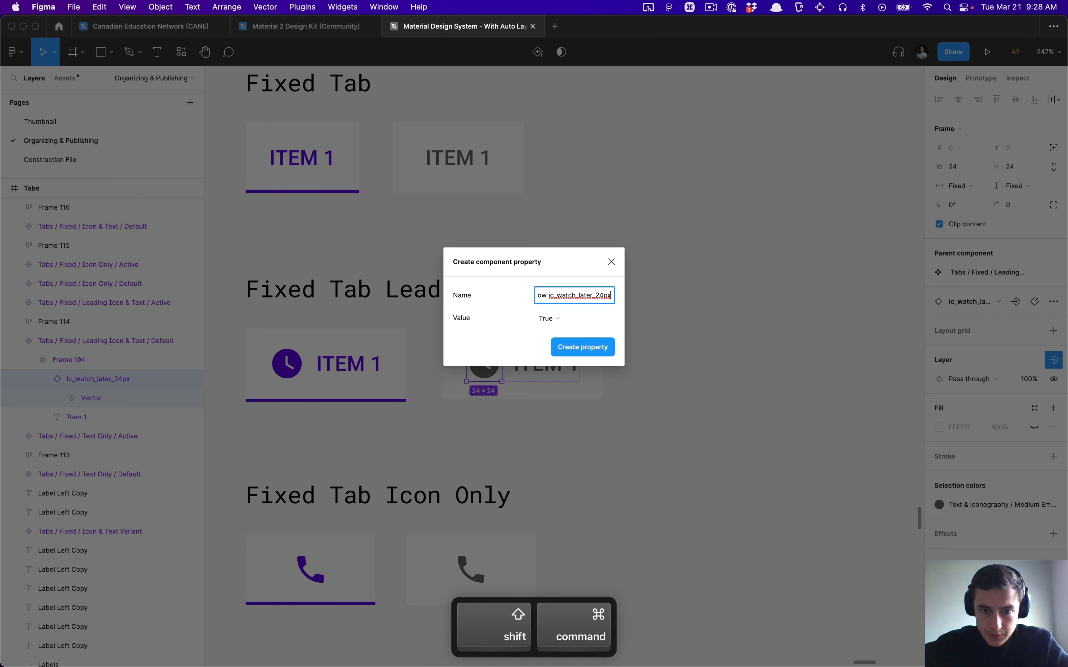
key(alt+Left)
key(shift+super+Right)
text(Icon)
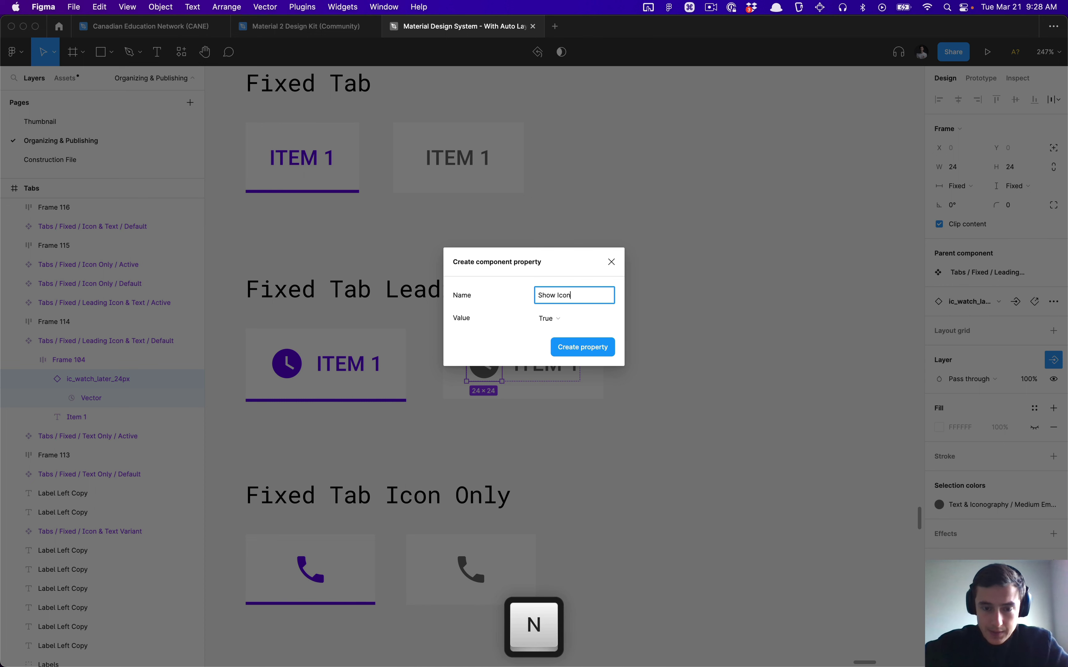
click(592, 350)
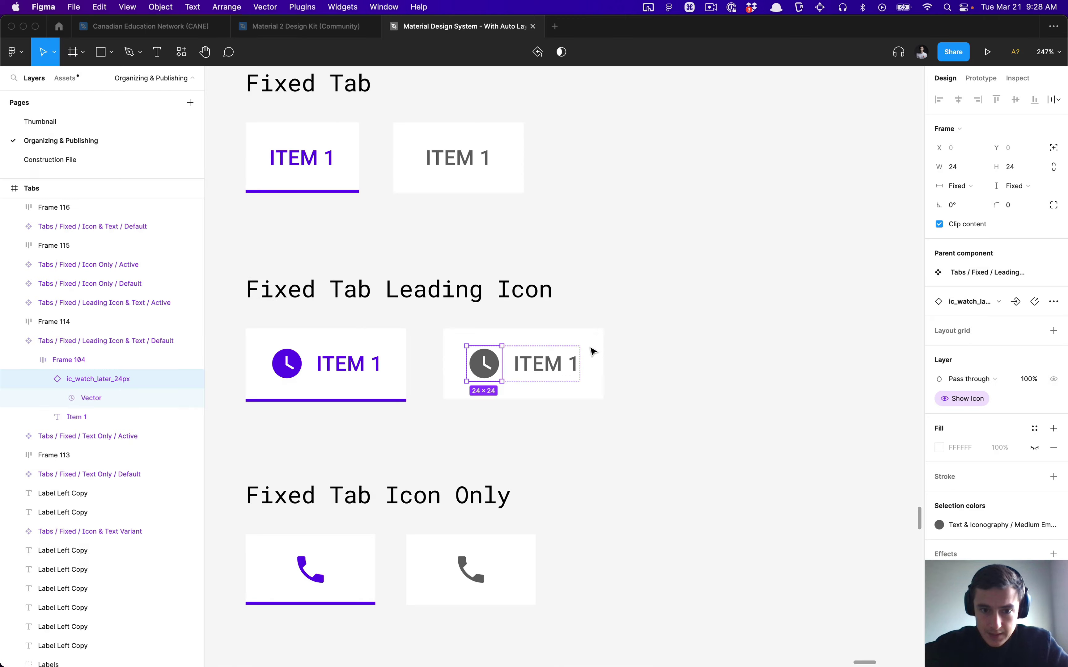
Place an instance of the default Leading Icon & Text tab beside its main component and turn off the instance's Show Icon property.
click(648, 339)
click(518, 364)
drag(515, 366, 723, 368)
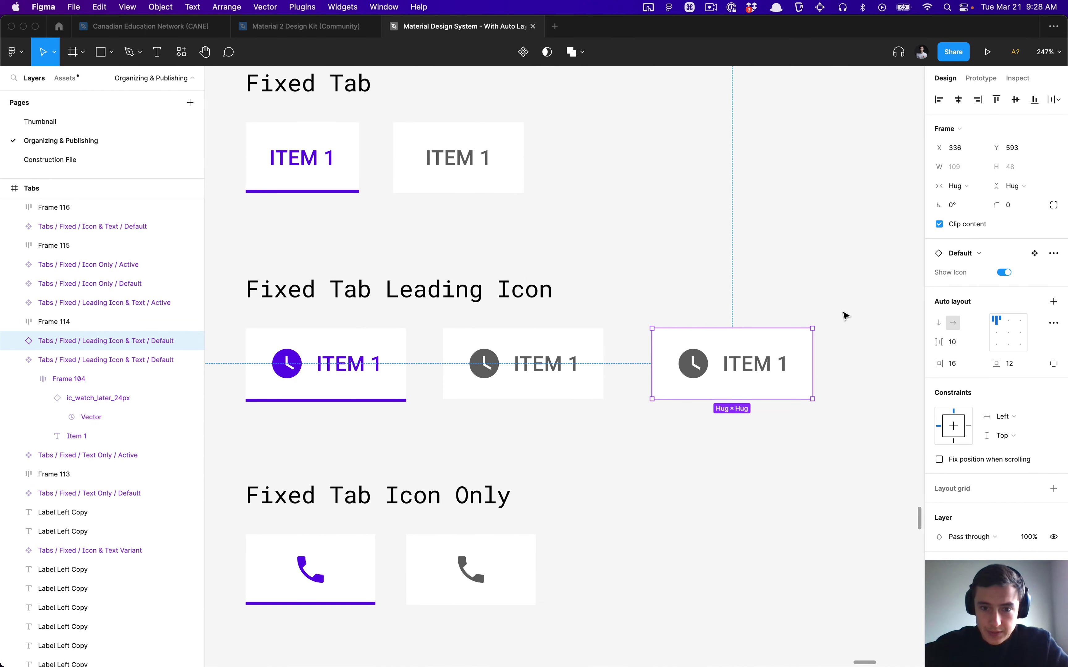
scroll(735, 311, down, 2)
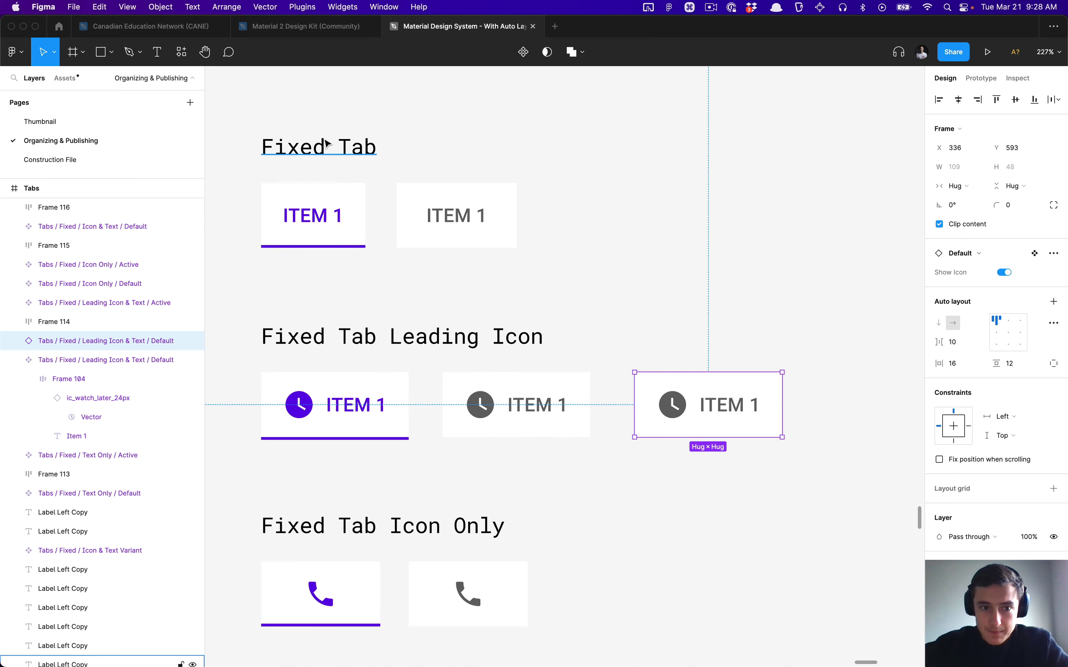
click(1004, 273)
click(684, 277)
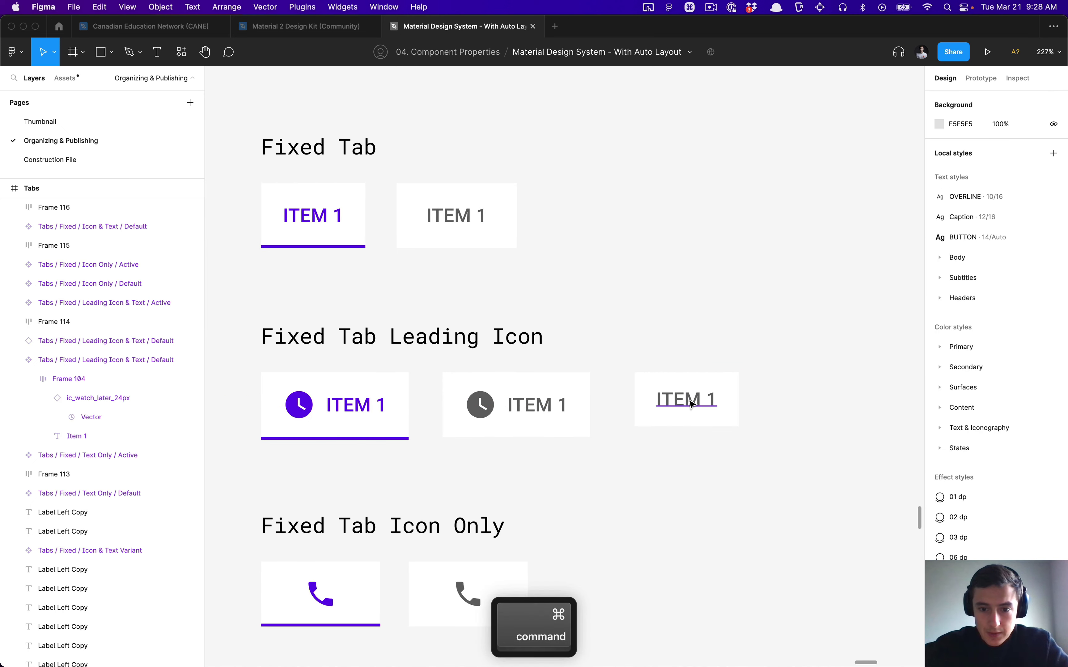
Set the default Leading Icon & Text main component's width and height to Fixed sizing, at 109 × 48.
super+click(682, 399)
super+click(437, 215)
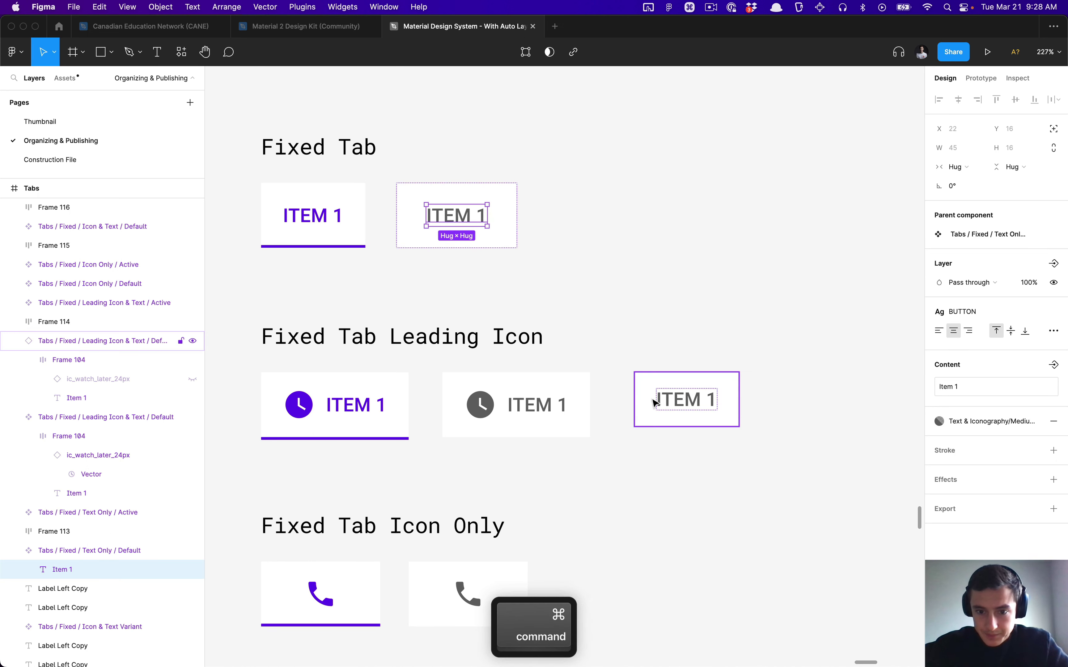
super+click(655, 400)
click(563, 405)
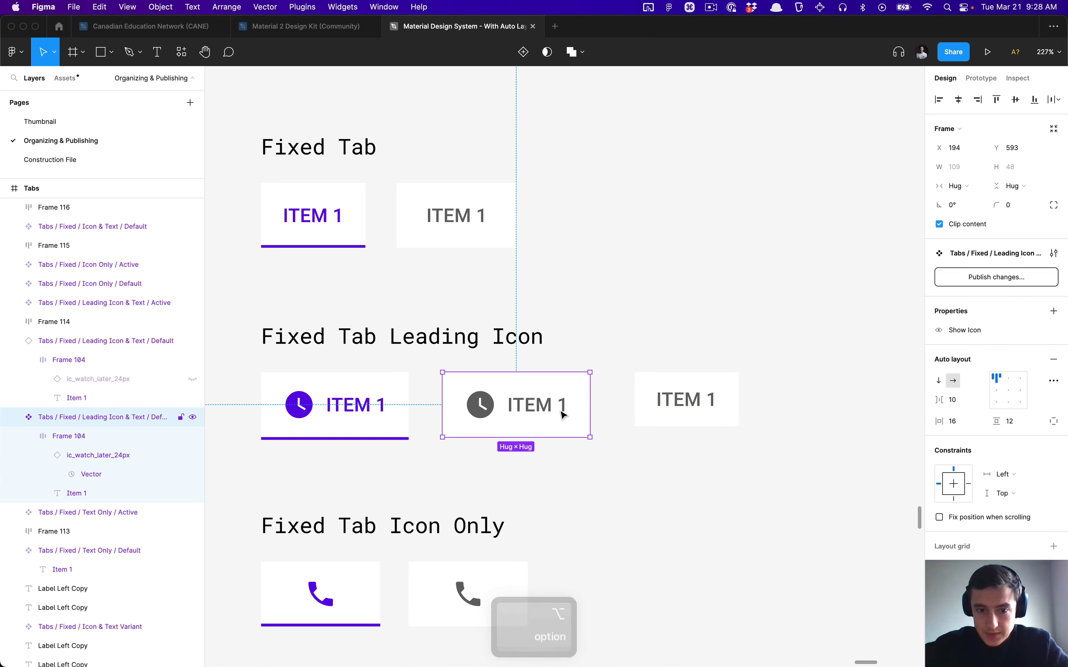
click(976, 186)
click(983, 171)
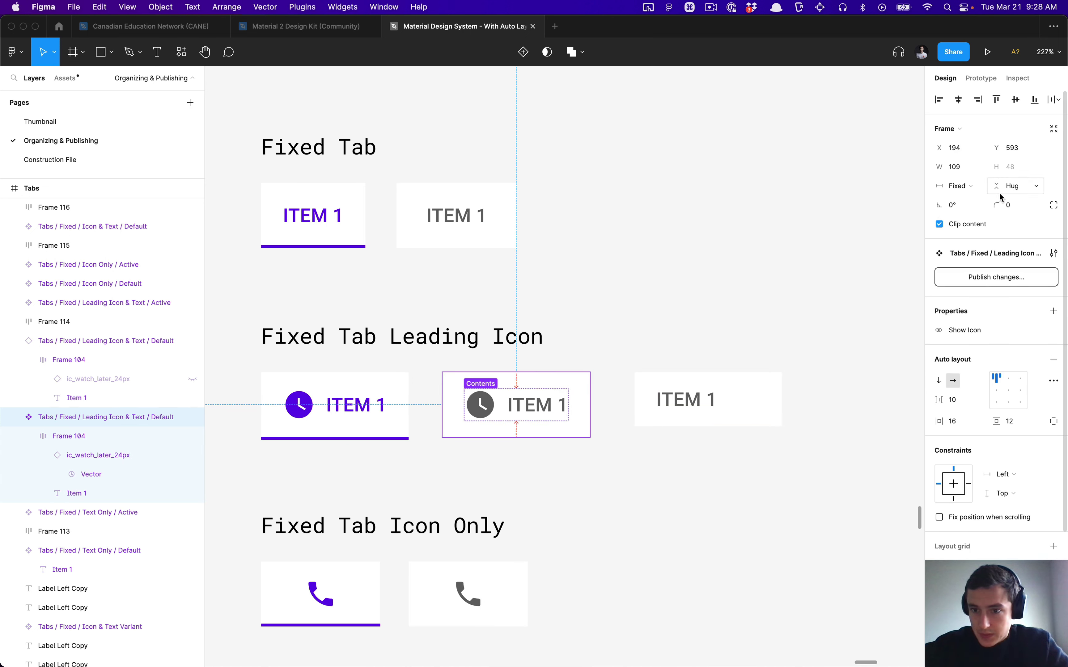
click(1010, 185)
click(1010, 172)
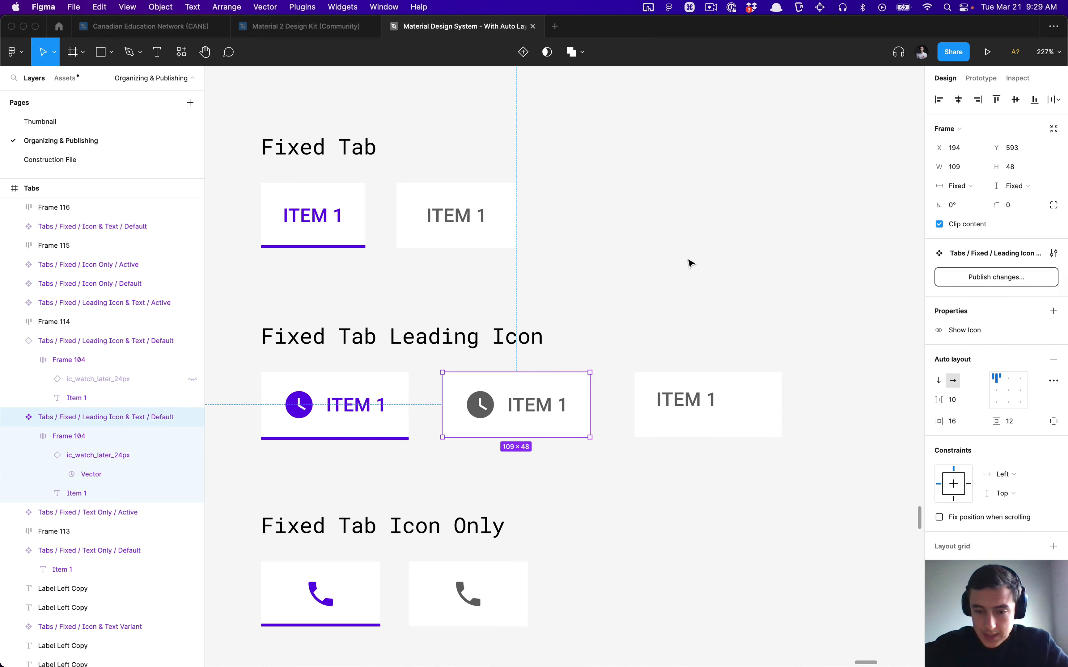
click(690, 267)
Center the auto layout content in the default Leading Icon & Text main component and check the icon-less instance.
click(542, 390)
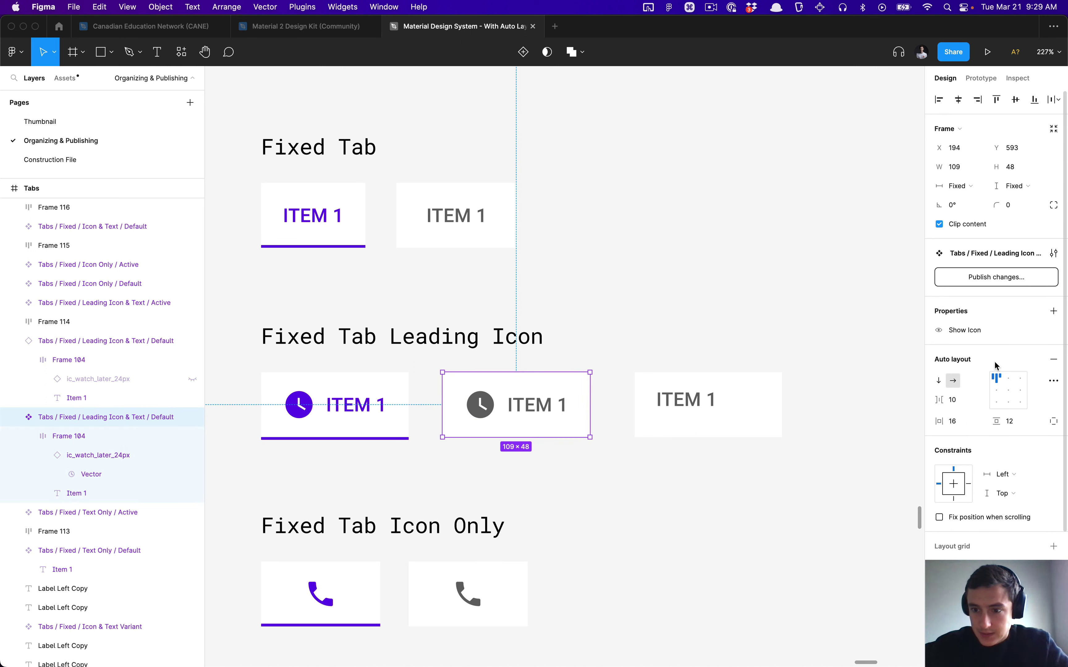
click(1011, 393)
click(710, 329)
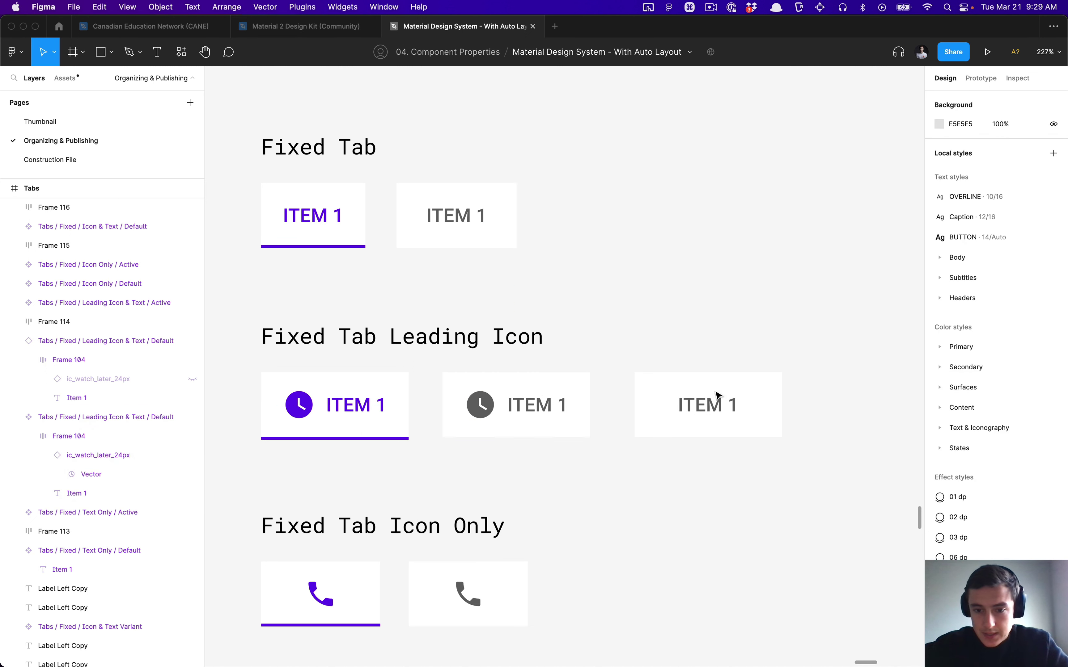
click(702, 407)
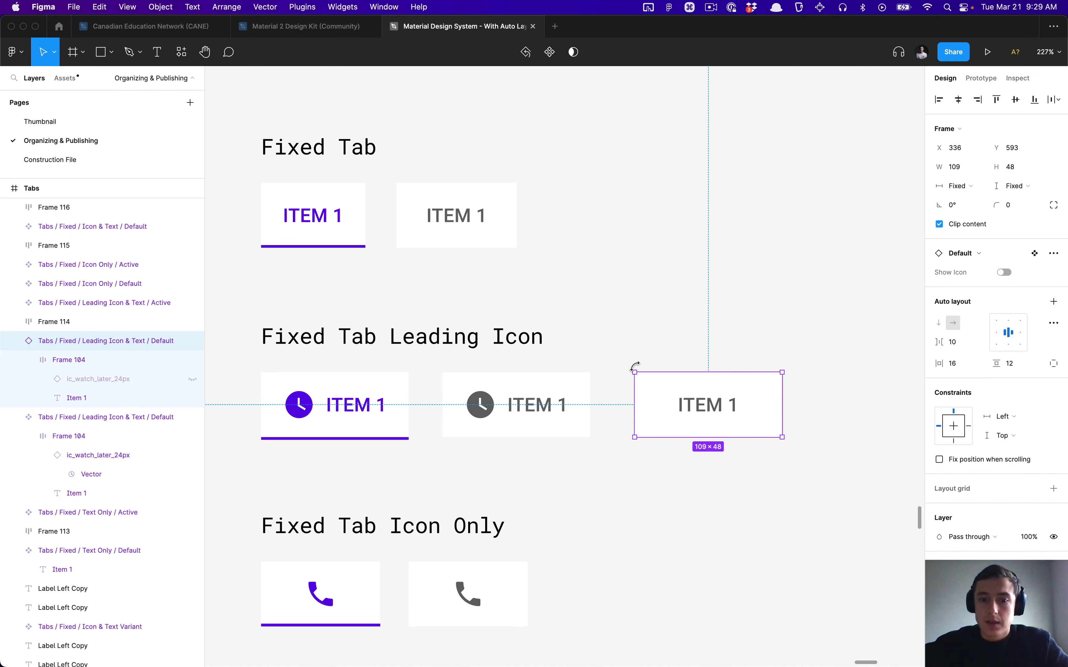
scroll(579, 301, down, 10)
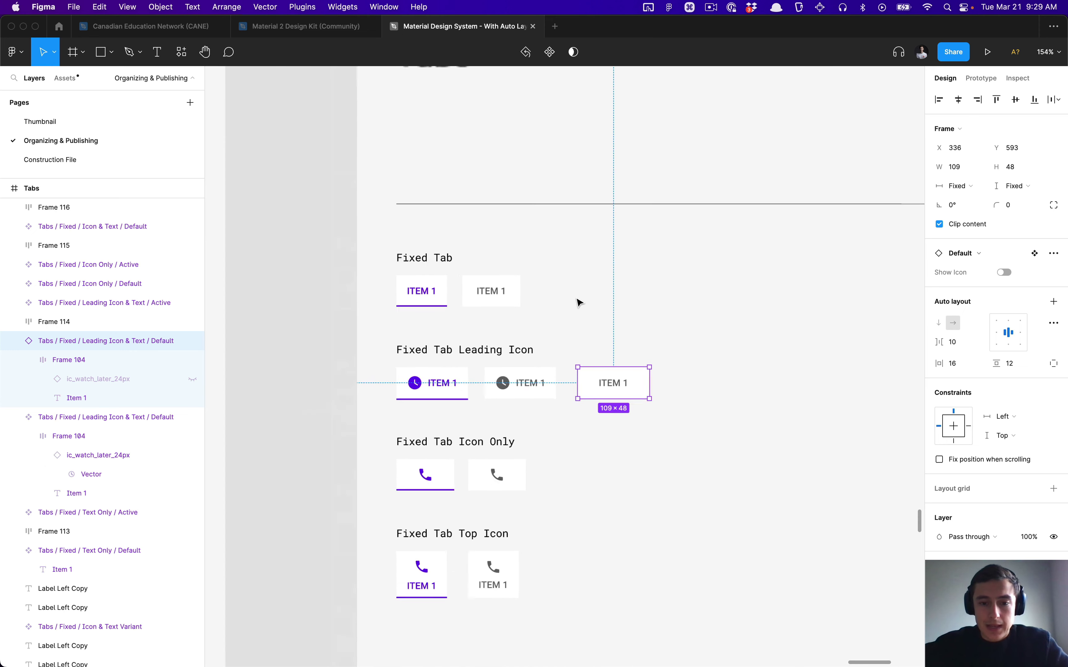
scroll(578, 302, down, 2)
scroll(579, 302, right, 2)
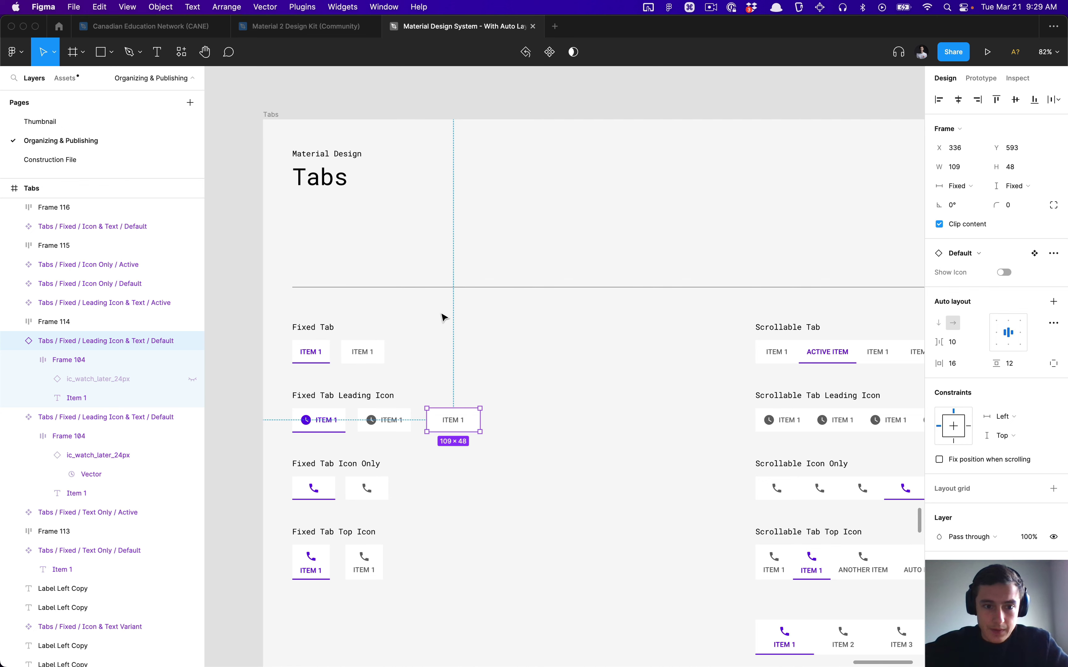
scroll(379, 395, up, 5)
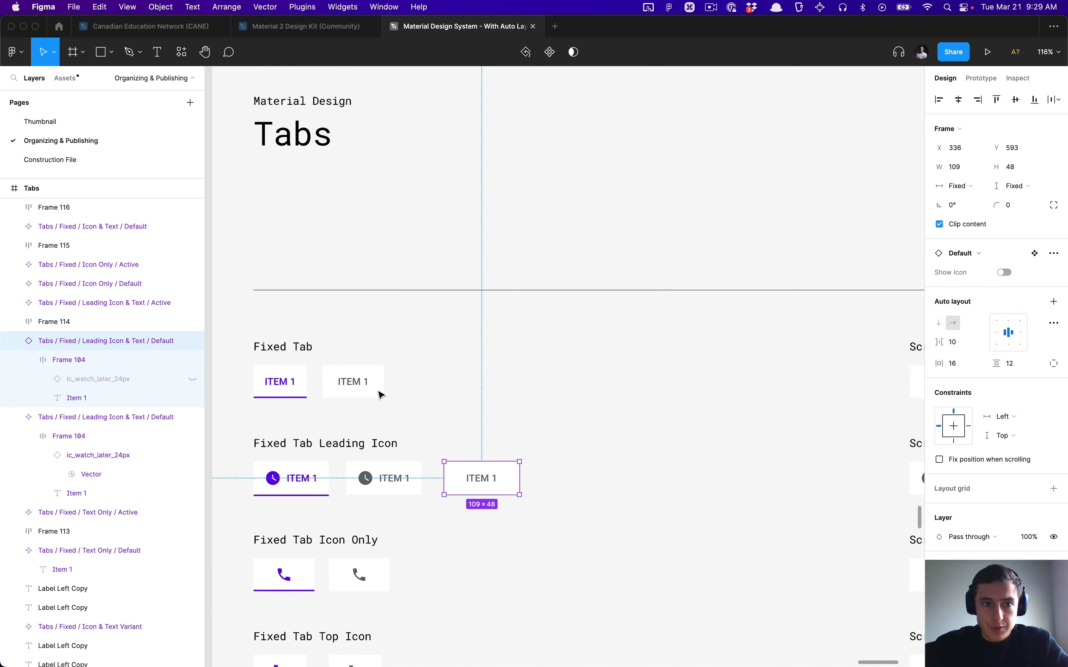
scroll(381, 396, down, 2)
scroll(381, 396, down, 1)
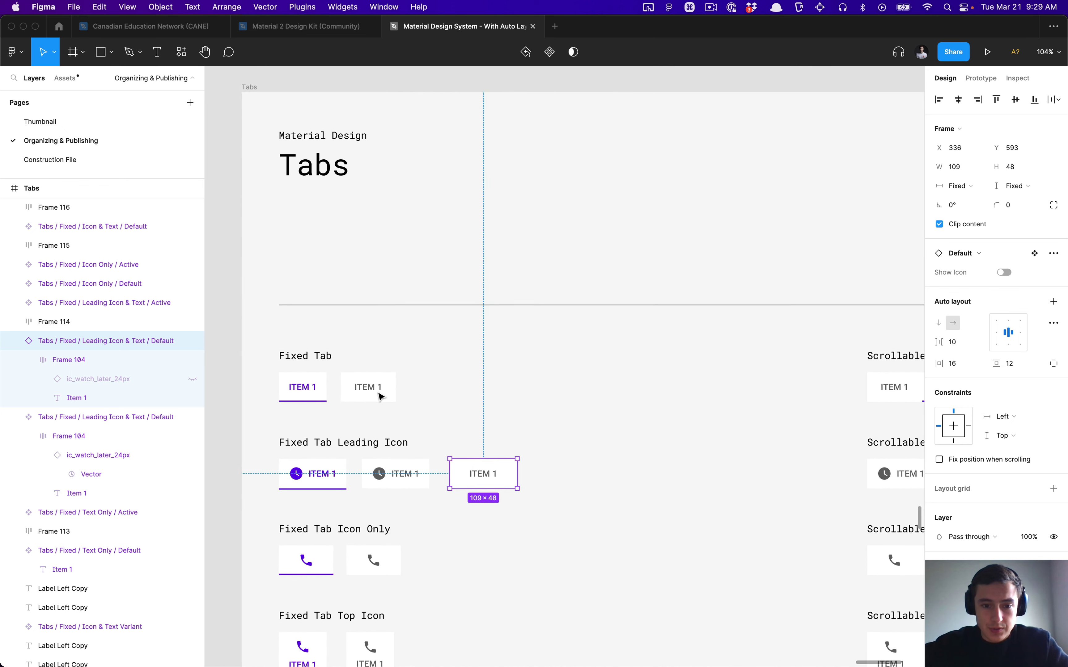
click(459, 408)
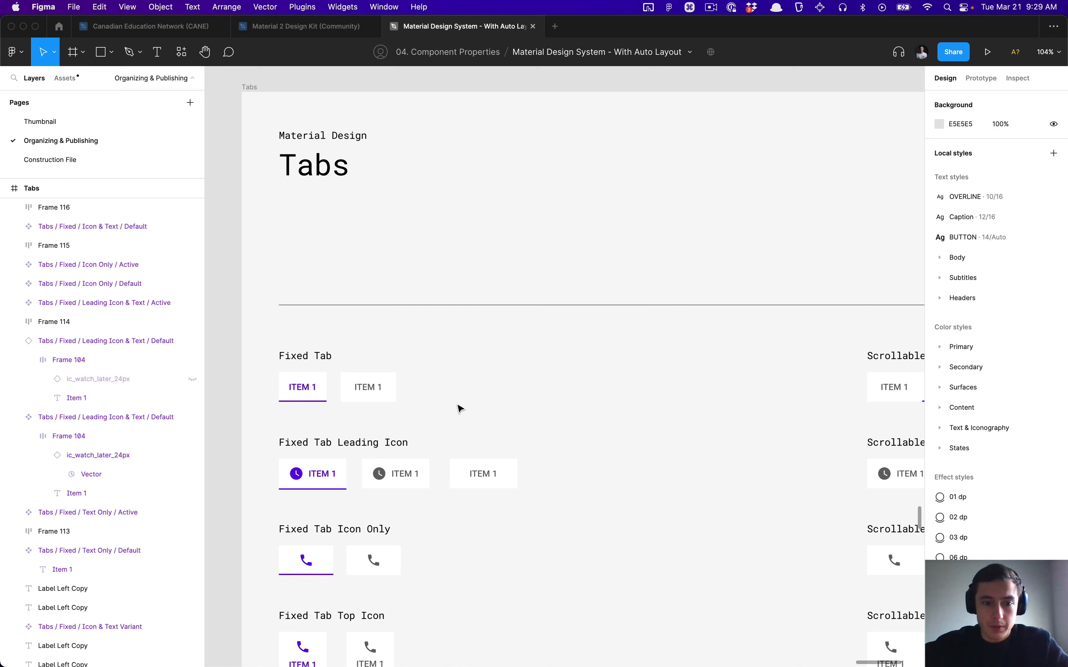
Compare the sizing and auto layout settings of the active and default Text Only fixed tab components.
click(375, 388)
shift+click(319, 394)
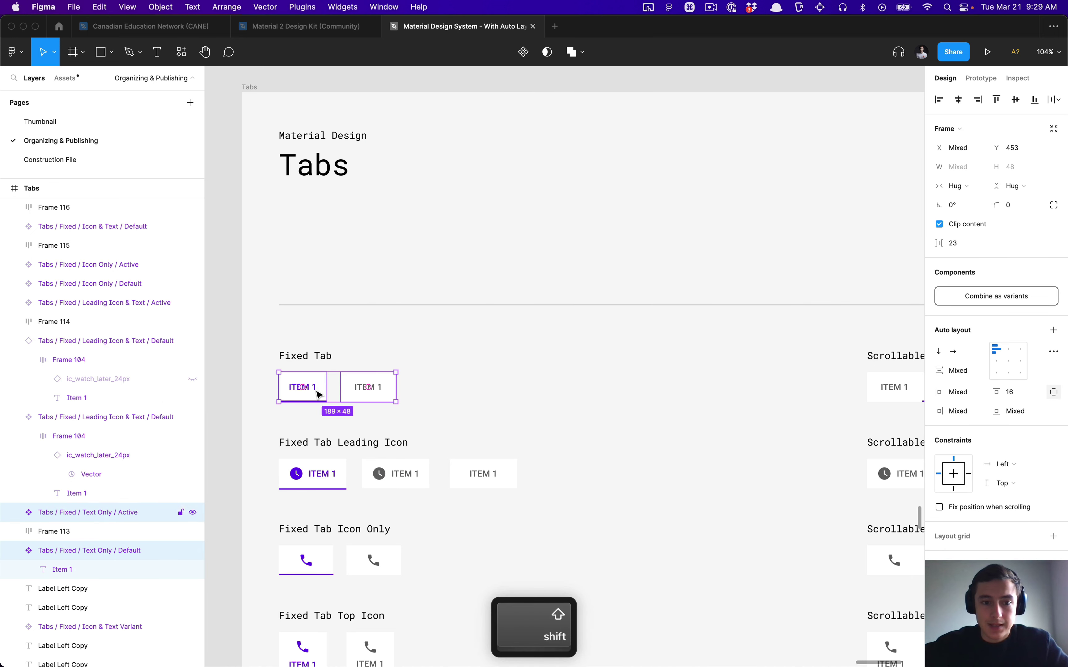
click(457, 424)
scroll(327, 410, up, 3)
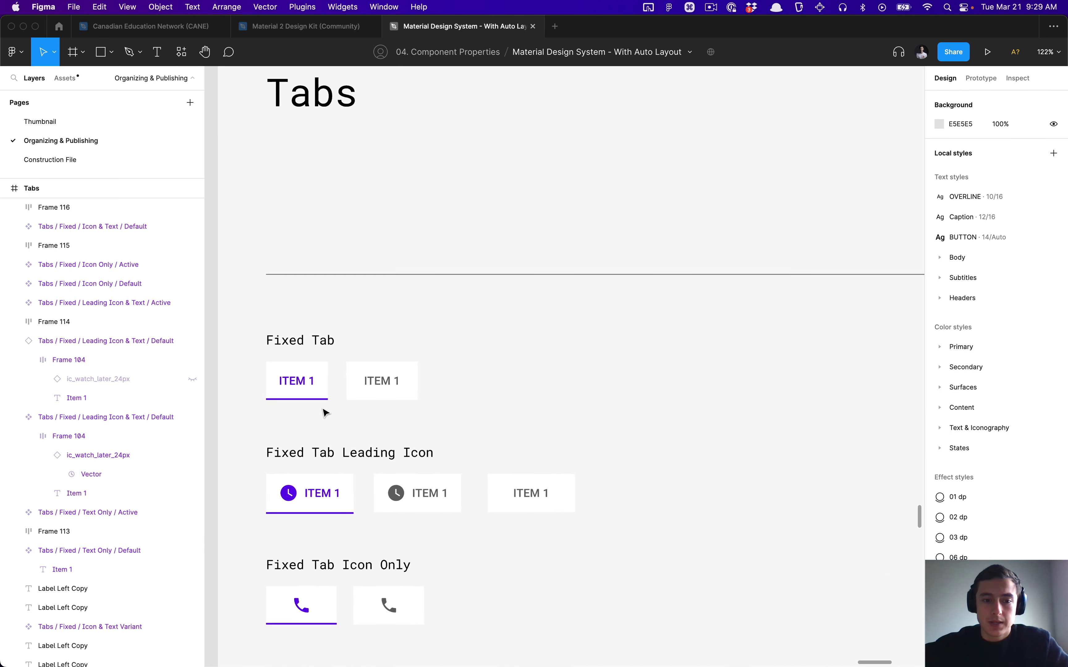
click(309, 389)
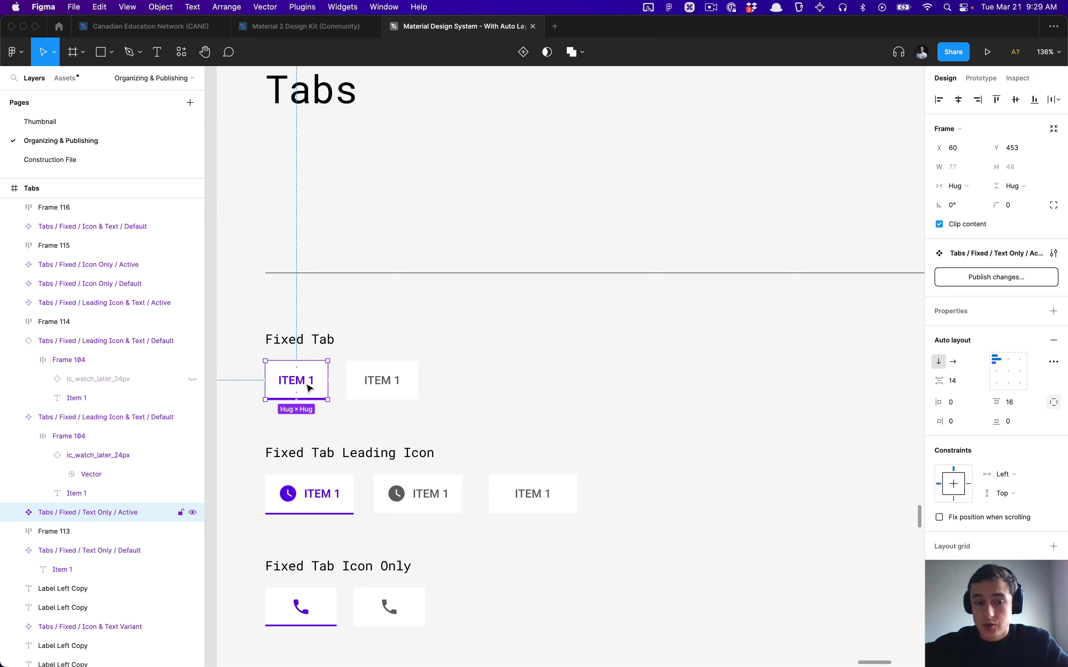
click(414, 437)
click(380, 385)
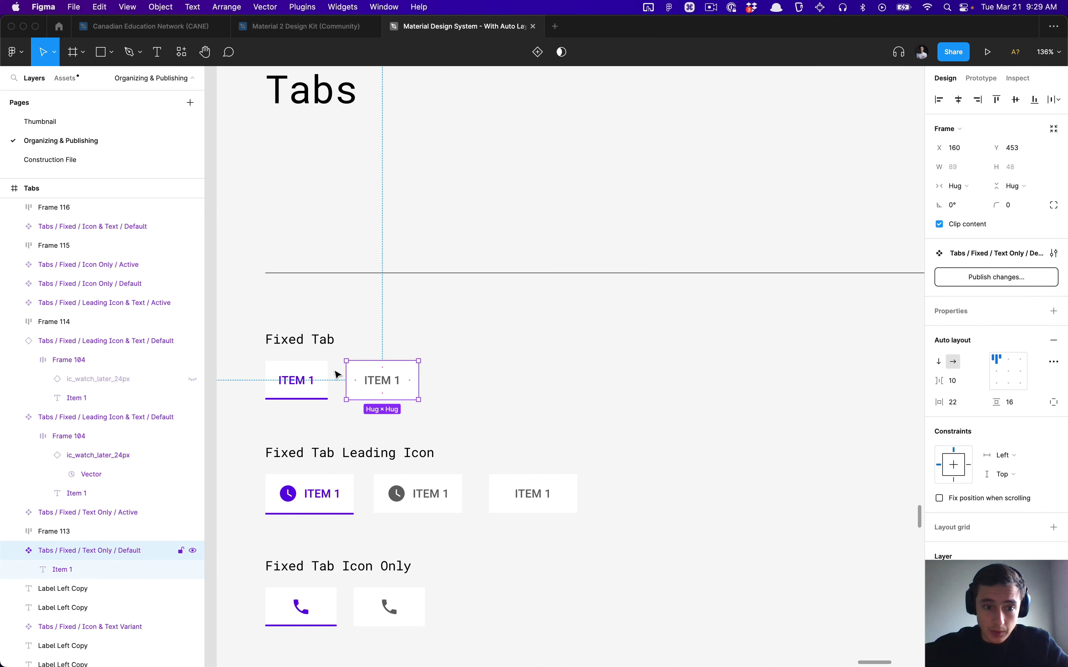
click(298, 379)
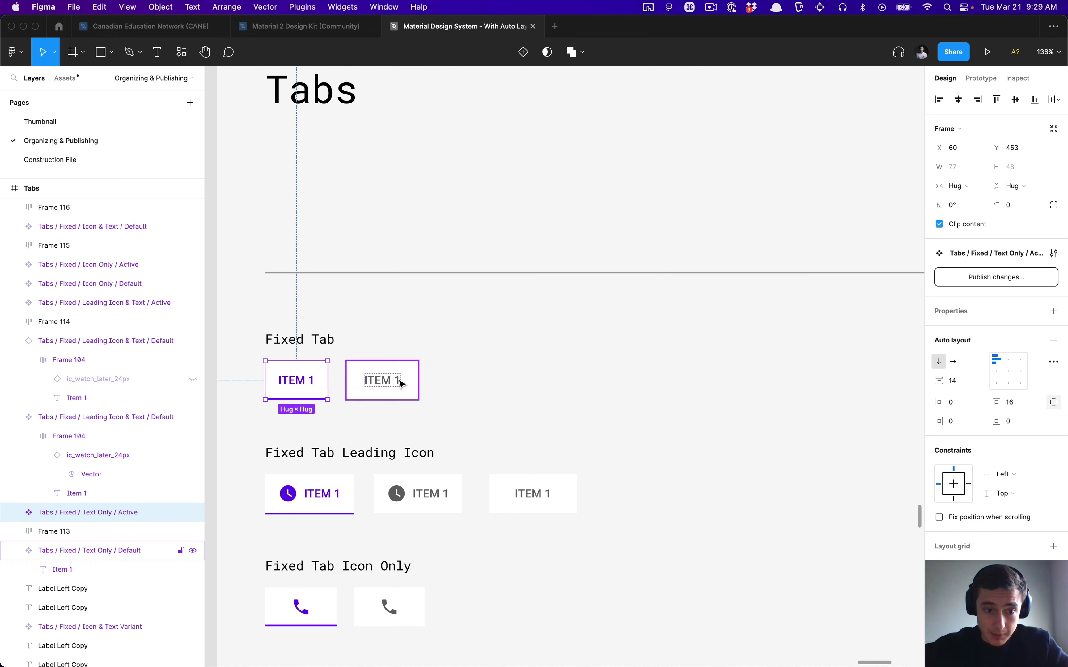
shift+click(382, 382)
click(406, 319)
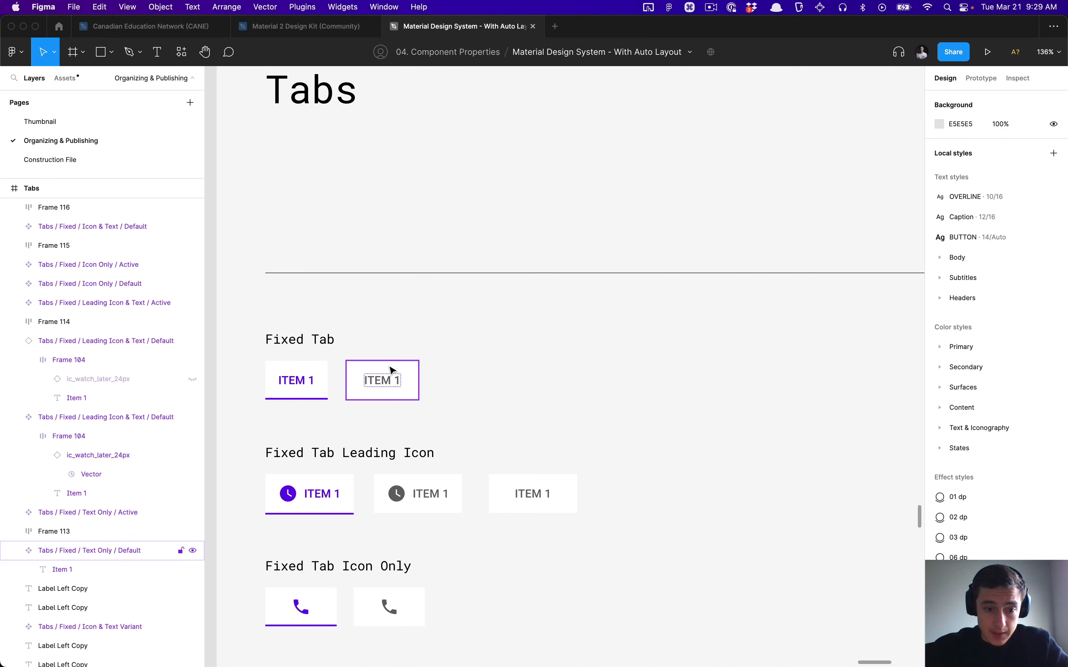
click(391, 379)
shift+click(290, 376)
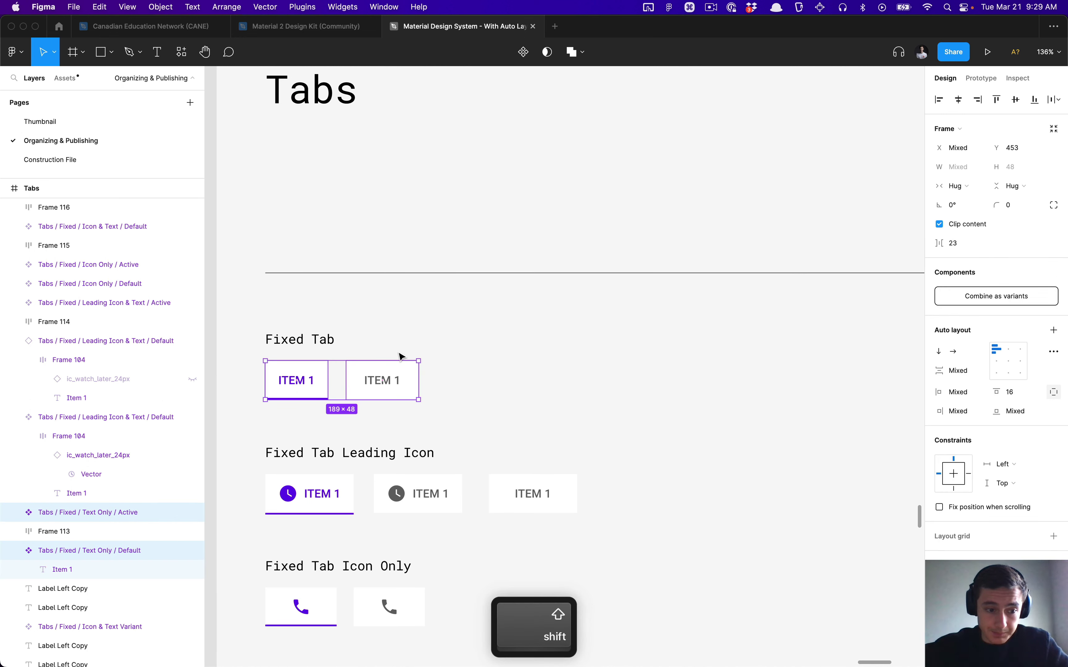
click(470, 419)
Examine the active Leading Icon & Text tab's settings and compare the fixed tab rows with each other.
scroll(470, 419, up, 1)
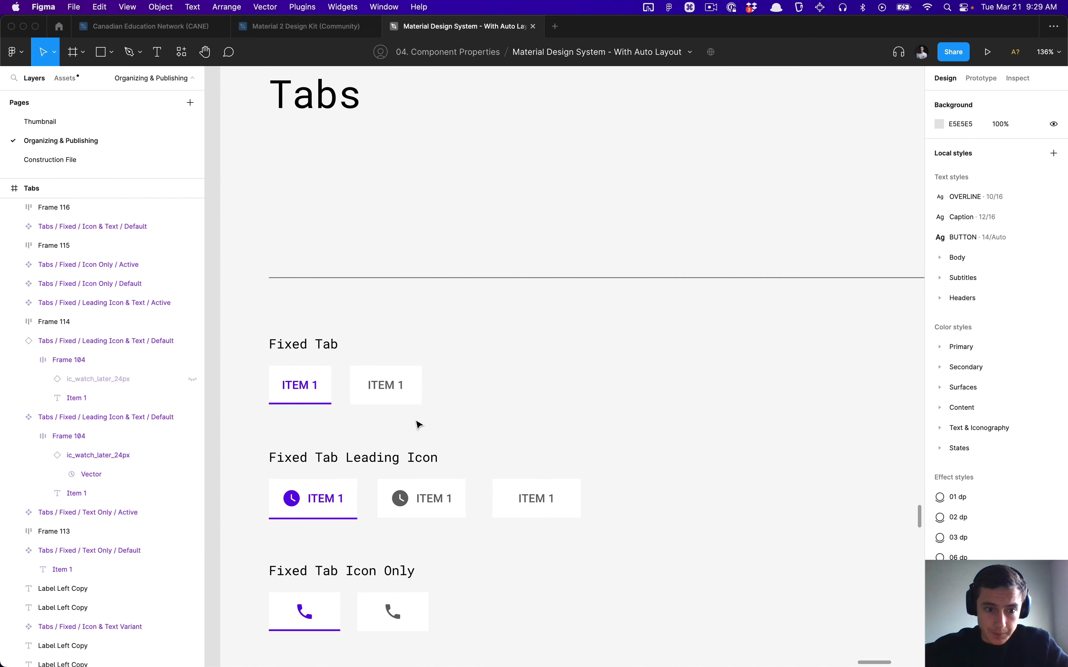
scroll(419, 425, down, 2)
scroll(398, 463, up, 2)
click(347, 501)
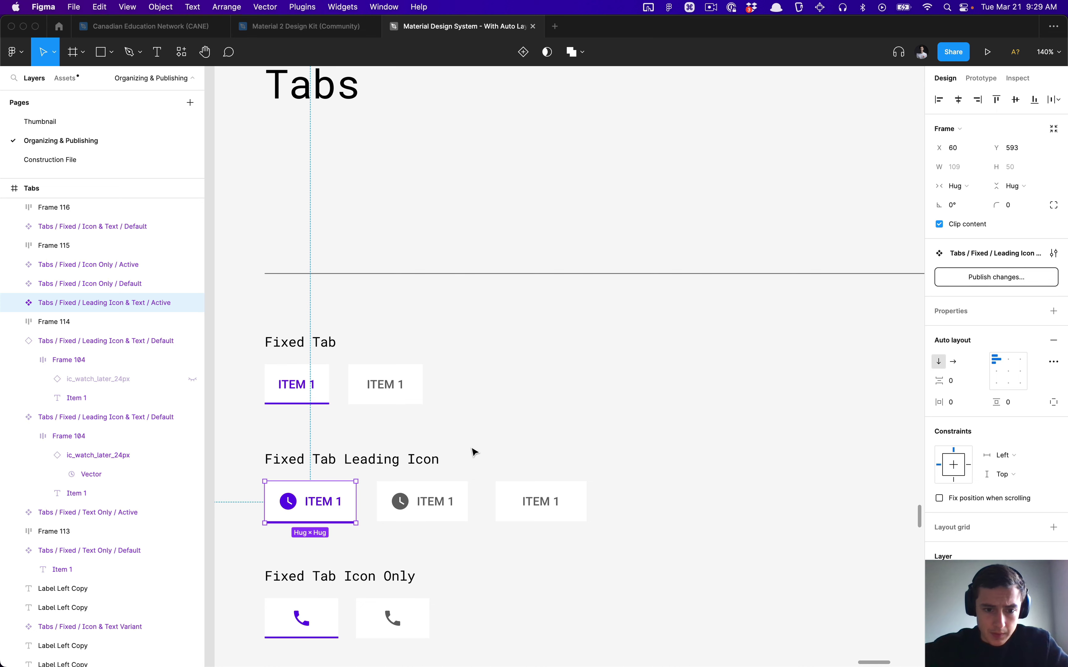
click(469, 410)
scroll(375, 424, down, 2)
scroll(373, 423, up, 1)
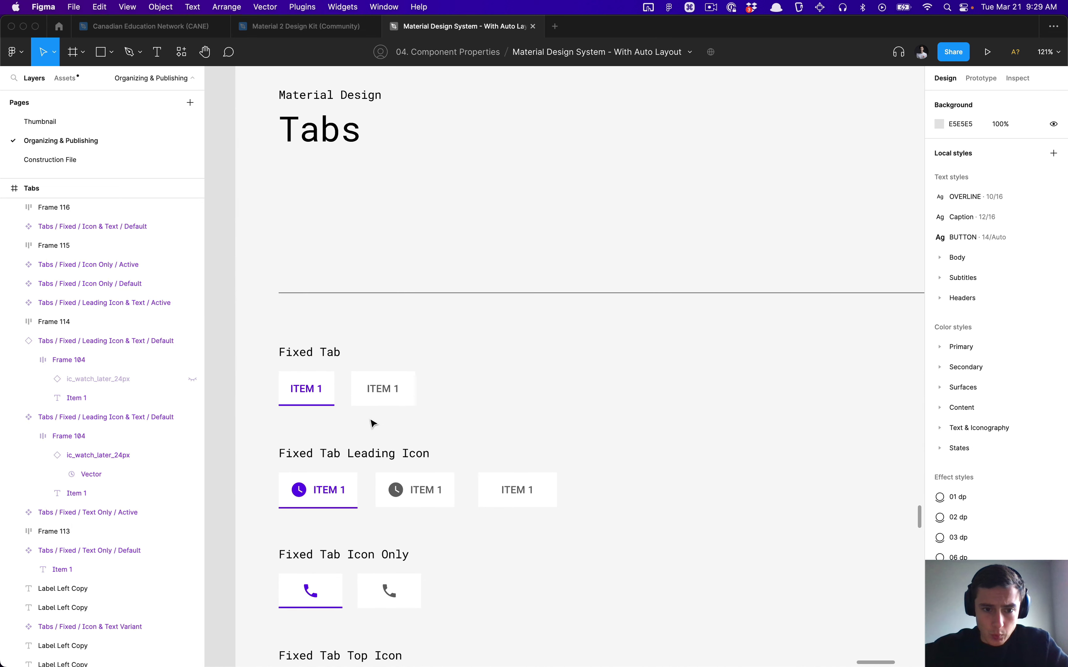
scroll(371, 423, down, 1)
scroll(371, 424, up, 2)
scroll(371, 424, down, 3)
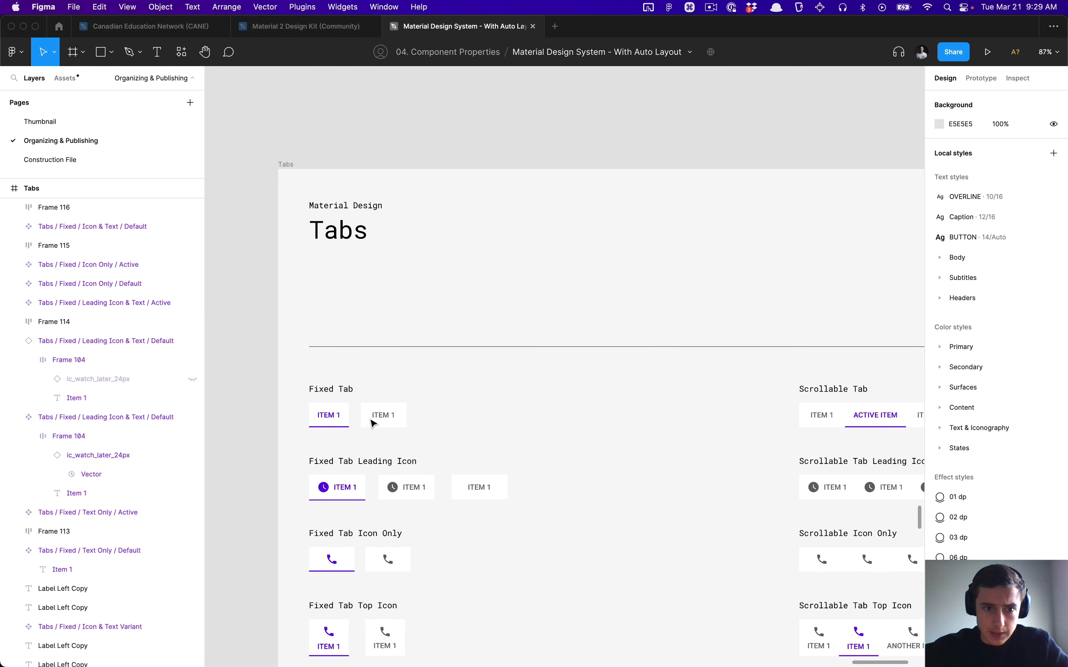
scroll(370, 423, up, 2)
scroll(371, 423, down, 1)
scroll(371, 423, up, 1)
scroll(372, 423, down, 1)
scroll(398, 443, up, 3)
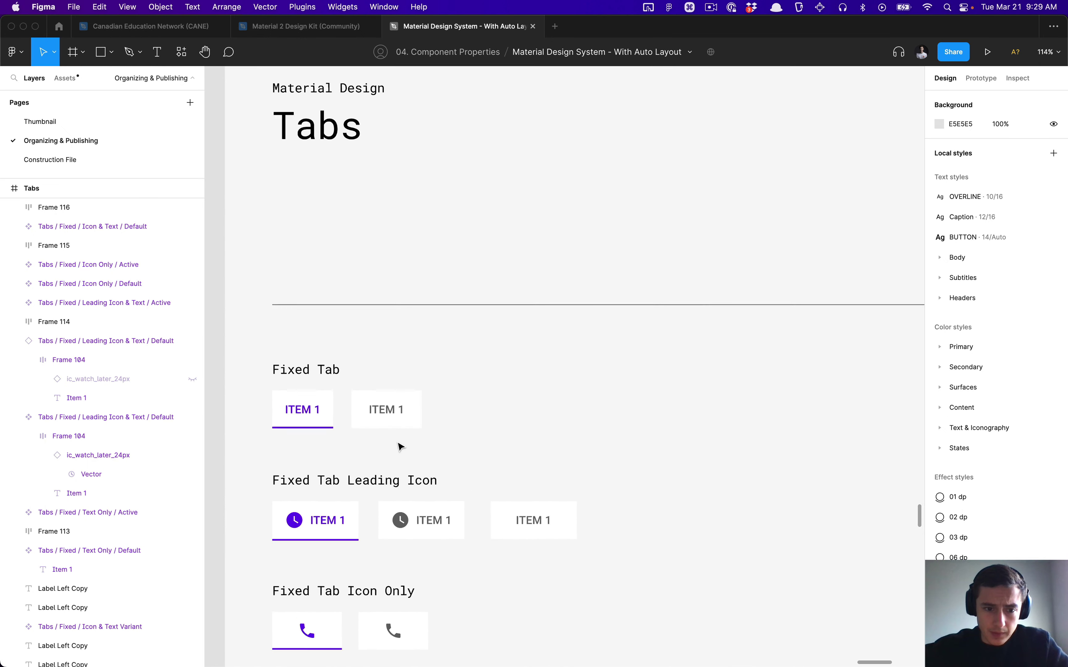
Change the Fixed Tab heading to "Fixed Tabs".
key(super)
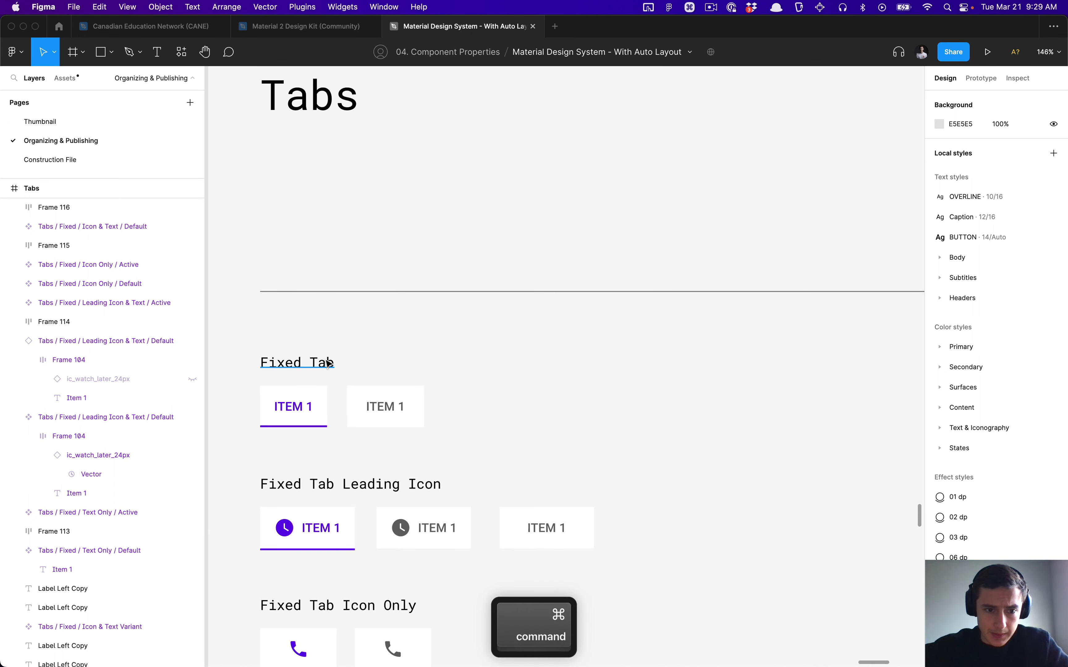
super+double_click(328, 363)
key(Right)
text(s)
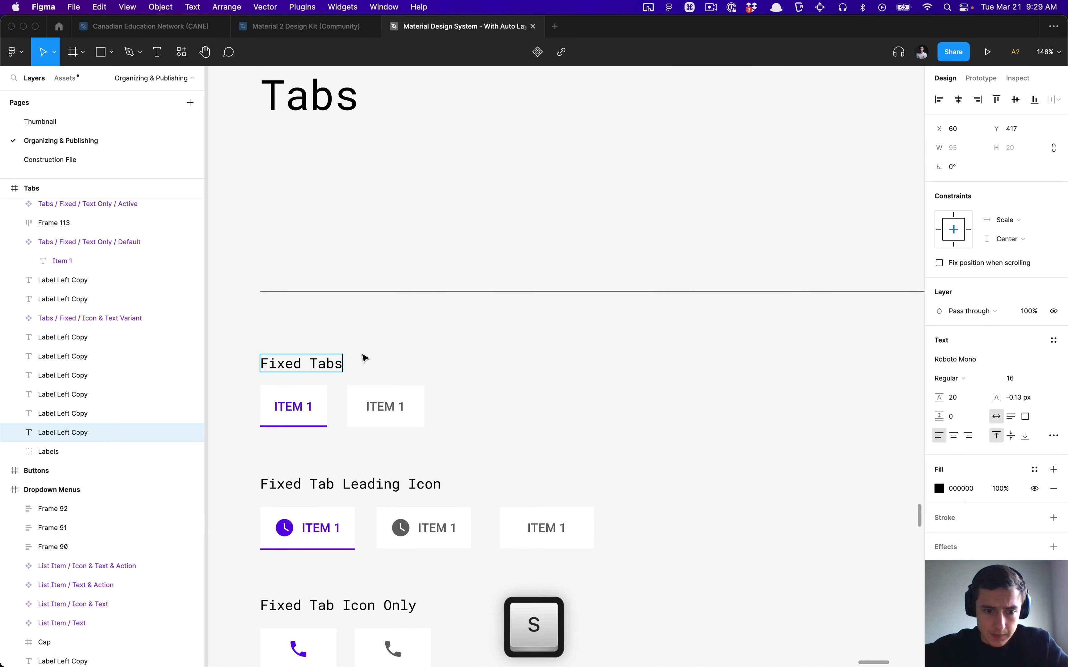
key(Escape)
Delete the Fixed Tab Leading Icon heading above the clock-icon tabs.
click(337, 487)
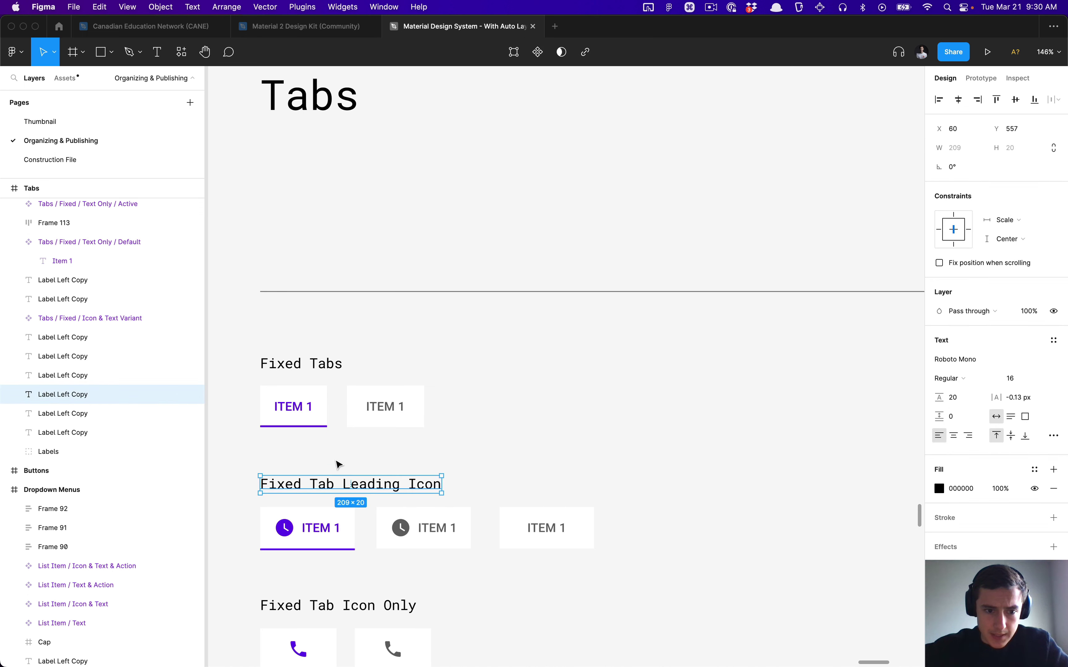
click(296, 404)
key(alt)
click(325, 501)
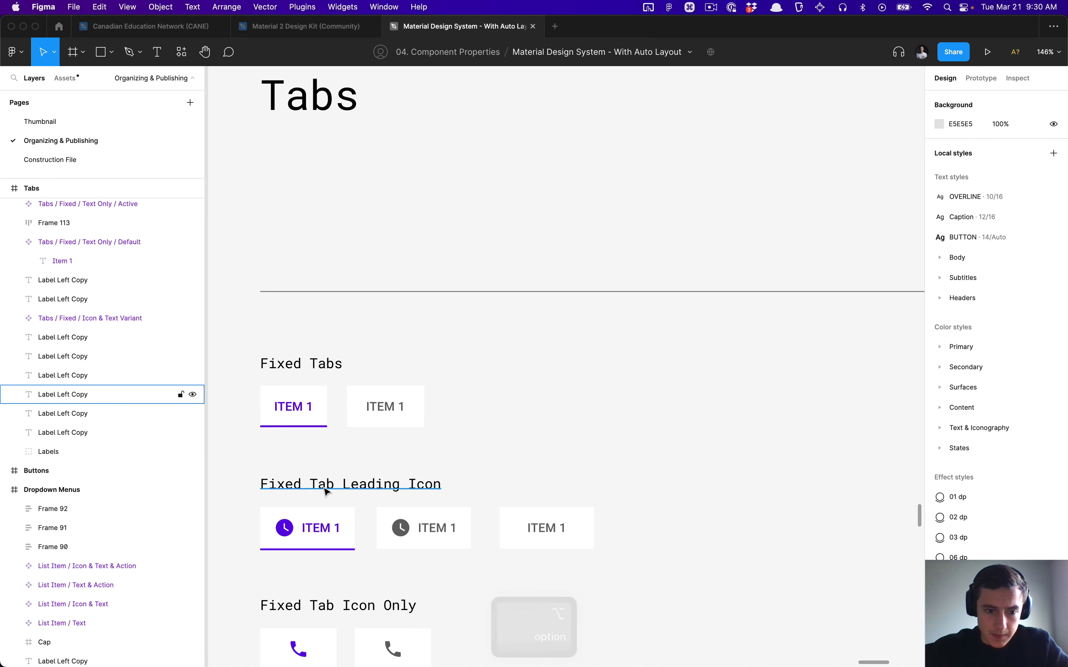
click(326, 489)
key(BackSpace)
Review the fixed and scrollable tab groups across the whole Tabs frame.
click(421, 533)
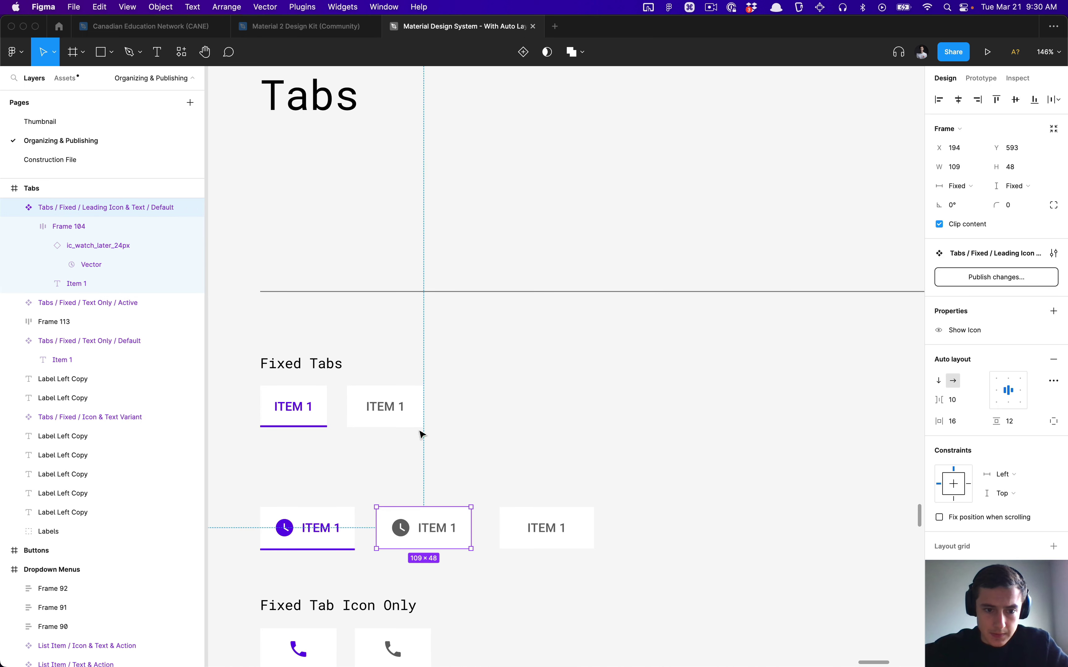
drag(466, 431, 269, 378)
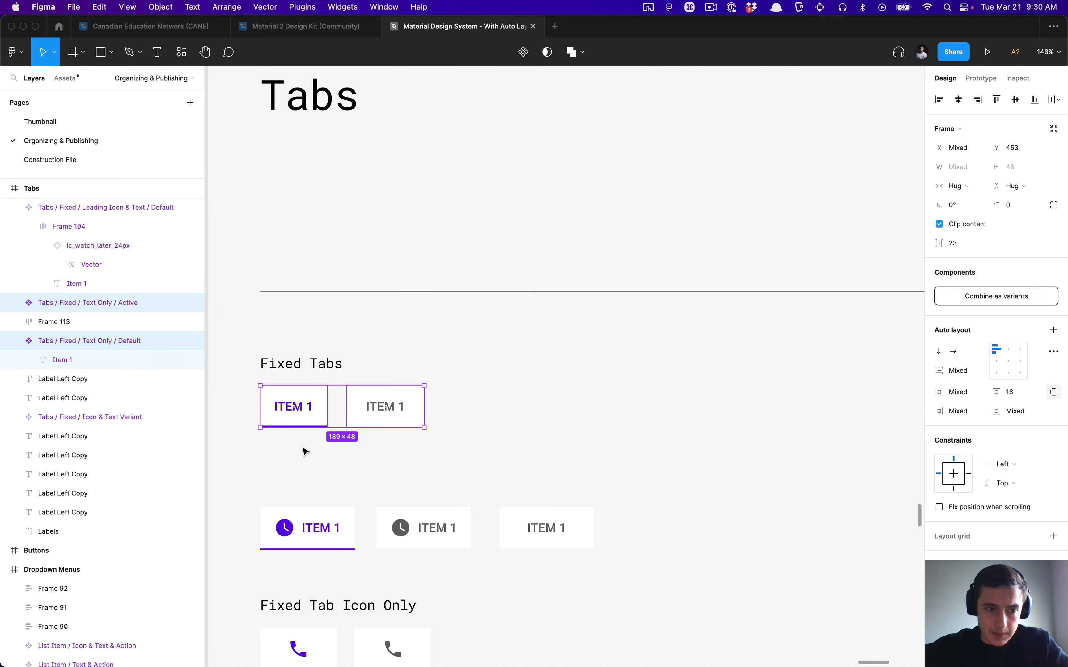
scroll(325, 421, down, 5)
scroll(325, 421, up, 2)
scroll(325, 421, right, 4)
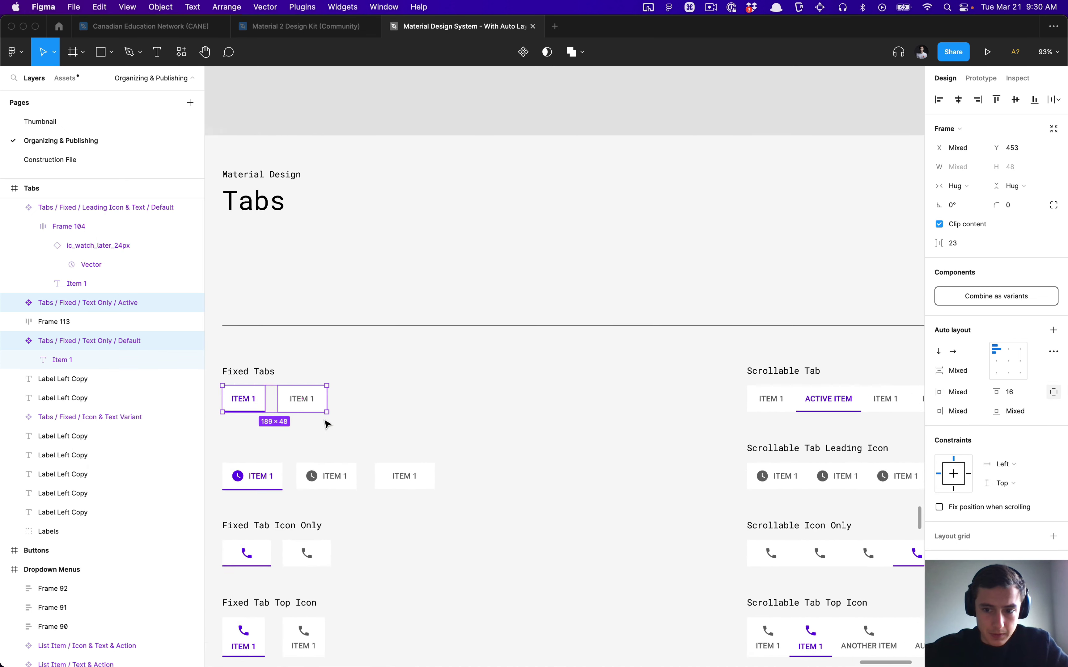
scroll(325, 424, left, 3)
scroll(324, 424, down, 4)
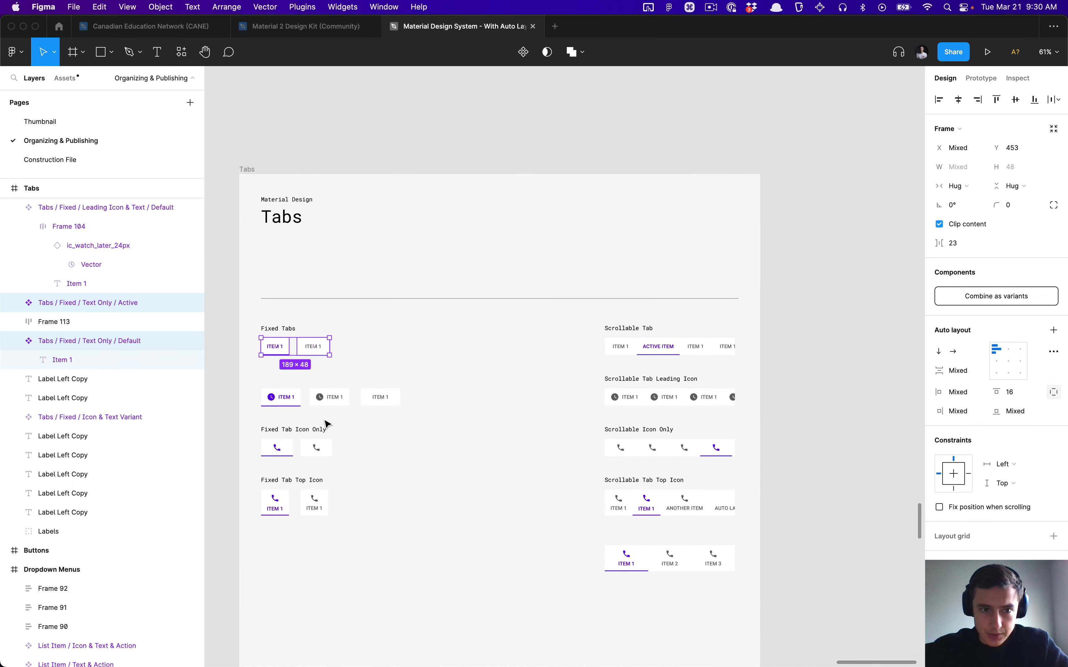
scroll(325, 424, up, 1)
scroll(325, 425, down, 1)
scroll(325, 425, left, 1)
scroll(325, 424, up, 2)
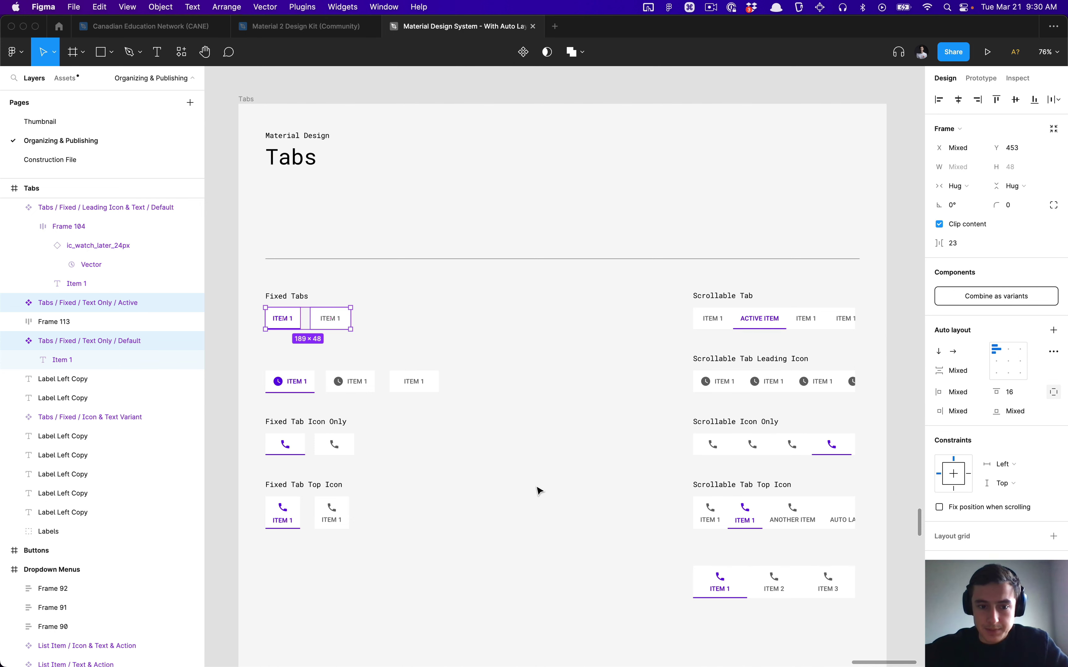
Delete the active and default Text Only tab components below the Fixed Tabs heading.
scroll(320, 375, up, 5)
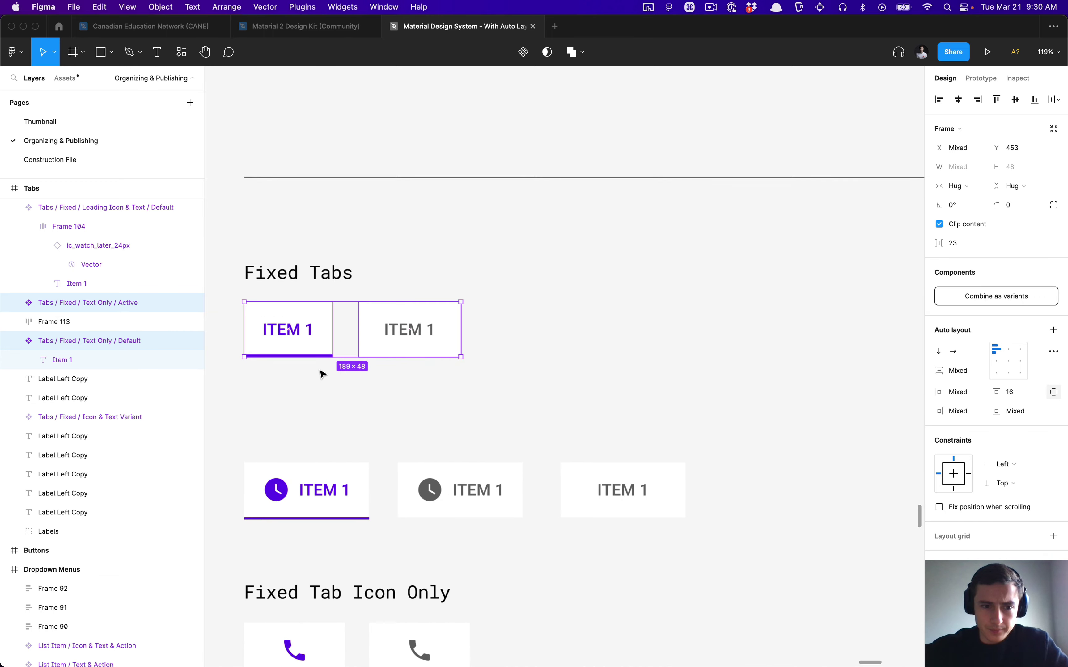
drag(460, 401, 266, 304)
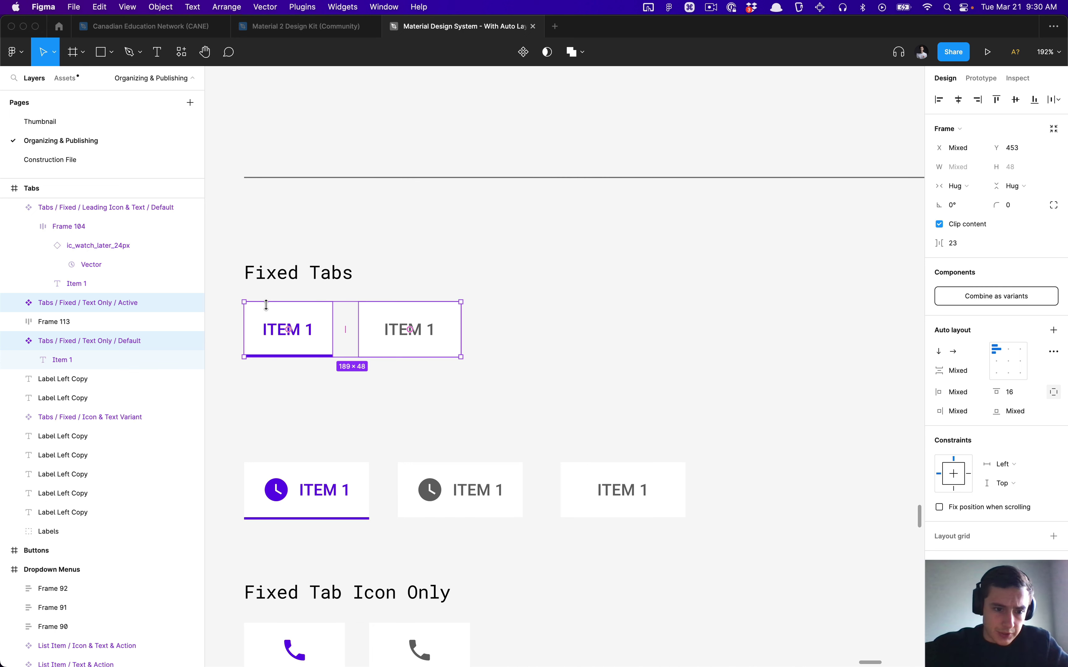
key(Delete)
drag(281, 417, 682, 507)
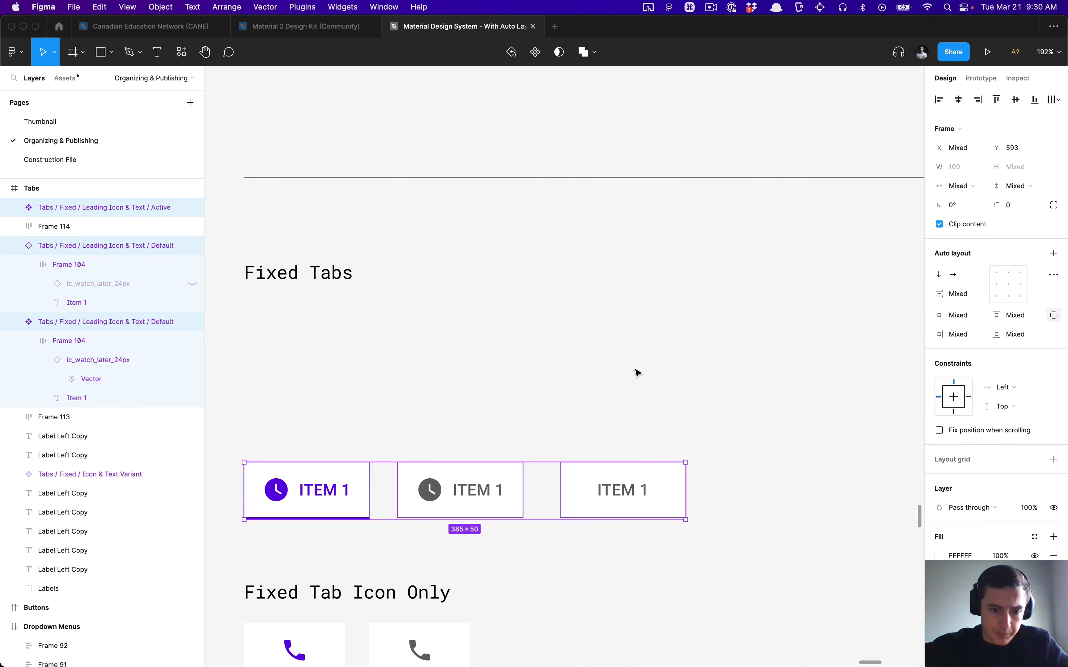
key(super)
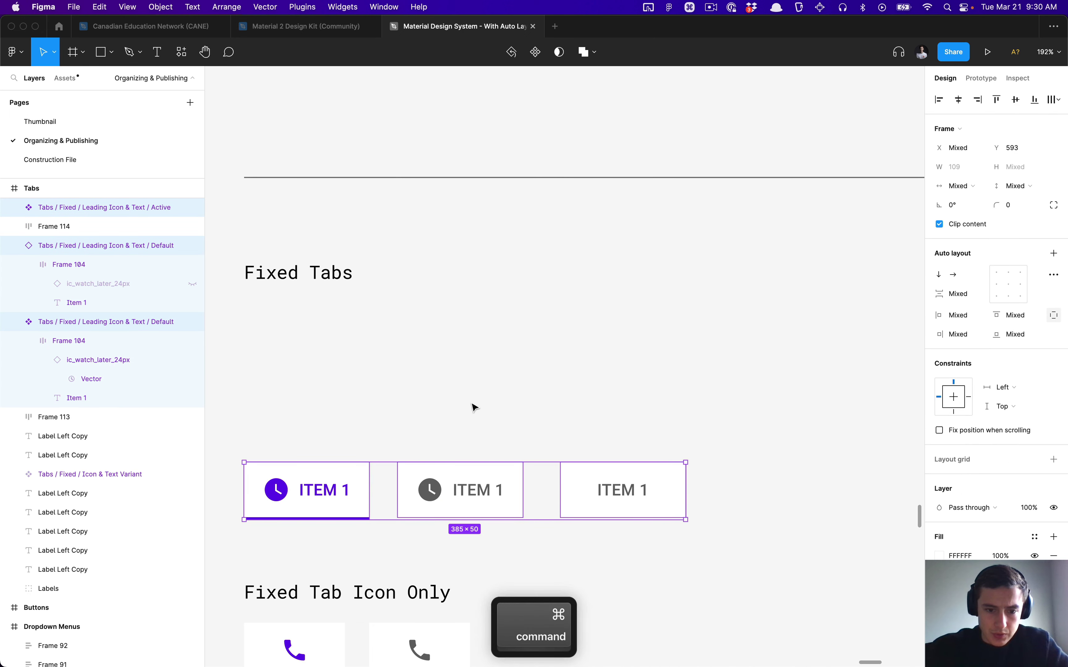
click(447, 438)
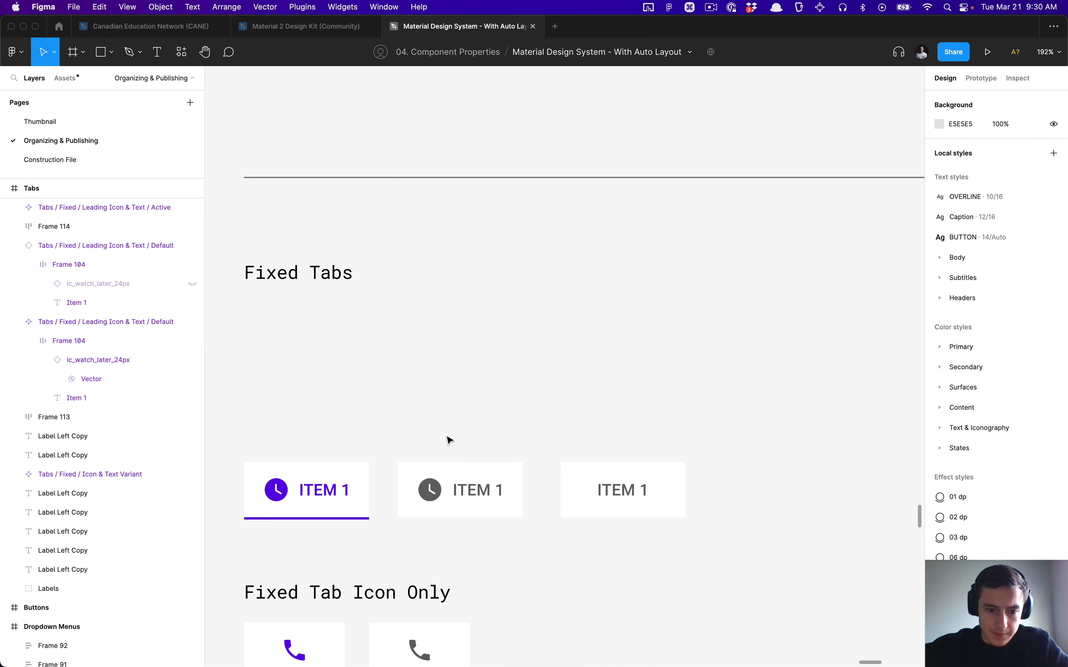
Undo the deletion of the two Text Only tabs and of the Fixed Tab Leading Icon heading.
key(super+z)
key(super+z)
key(super+z)
key(super+z)
key(super+z)
key(super+z)
key(super+z)
key(super+z)
key(super+z)
key(super+z)
key(super+z)
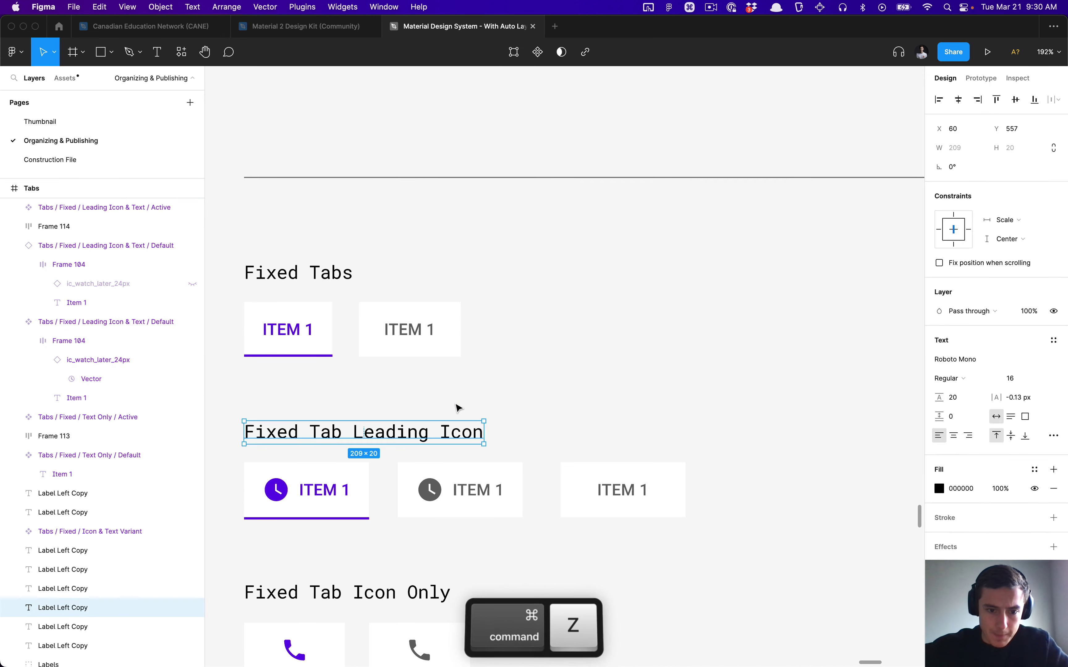
Undo the text change of the Fixed Tabs heading.
key(super+z)
key(super+z)
key(super+z)
key(super+z)
key(super+z)
key(super+z)
key(super+z)
key(super+z)
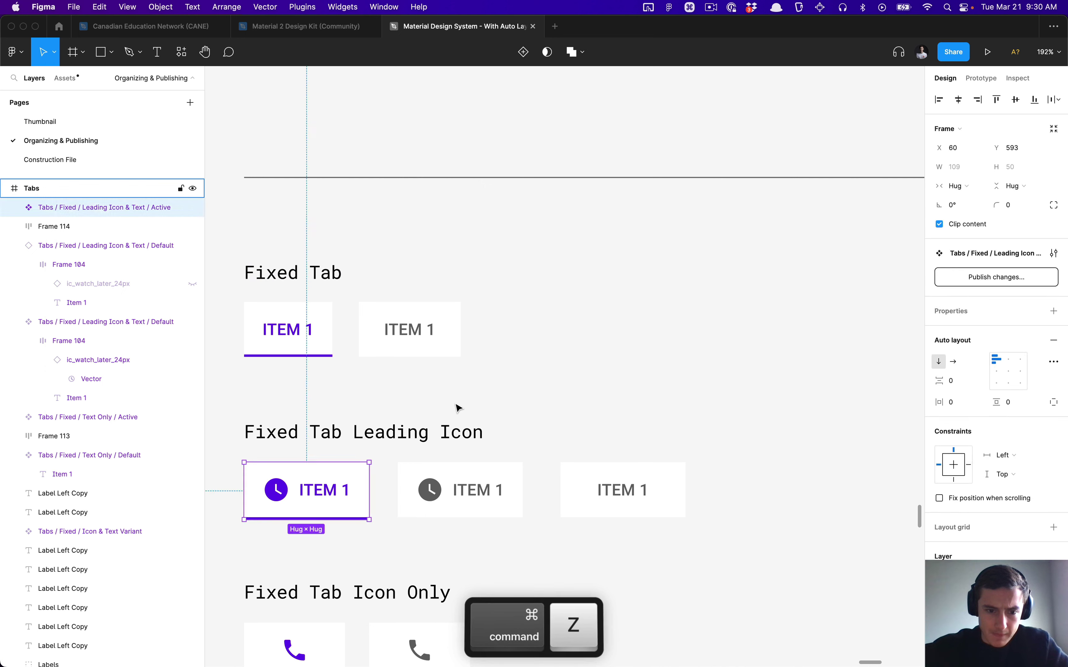
Undo the centring and fixed sizing of the default Leading Icon & Text tab, and delete its icon-less instance.
key(super+z)
key(super+z)
key(super+z)
key(super+z)
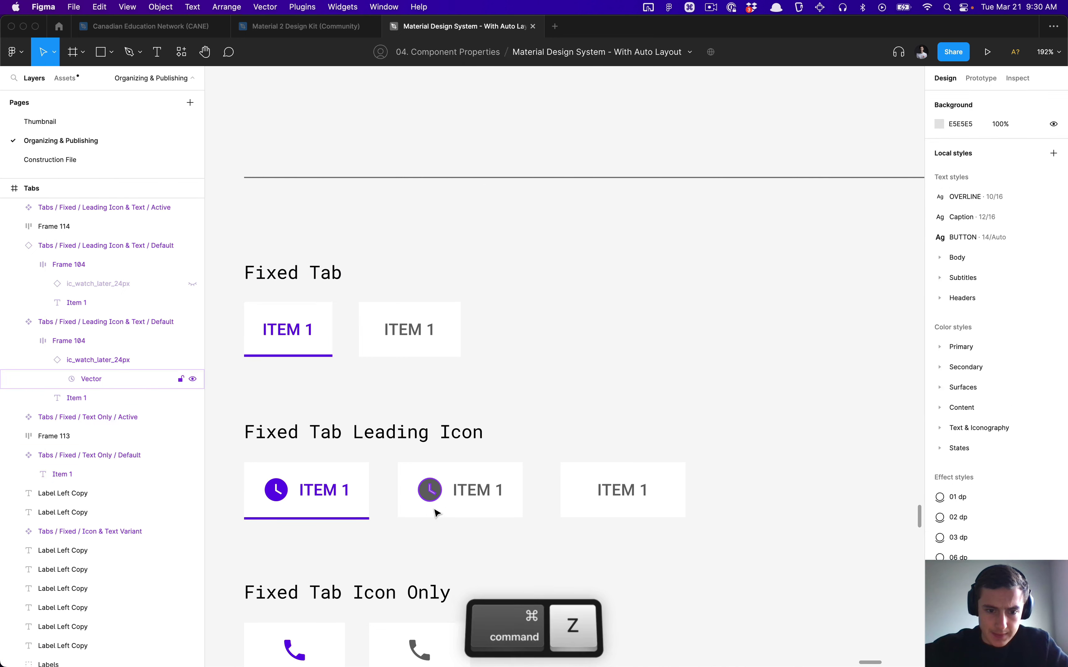
key(super+z)
key(super+z)
key(super+z)
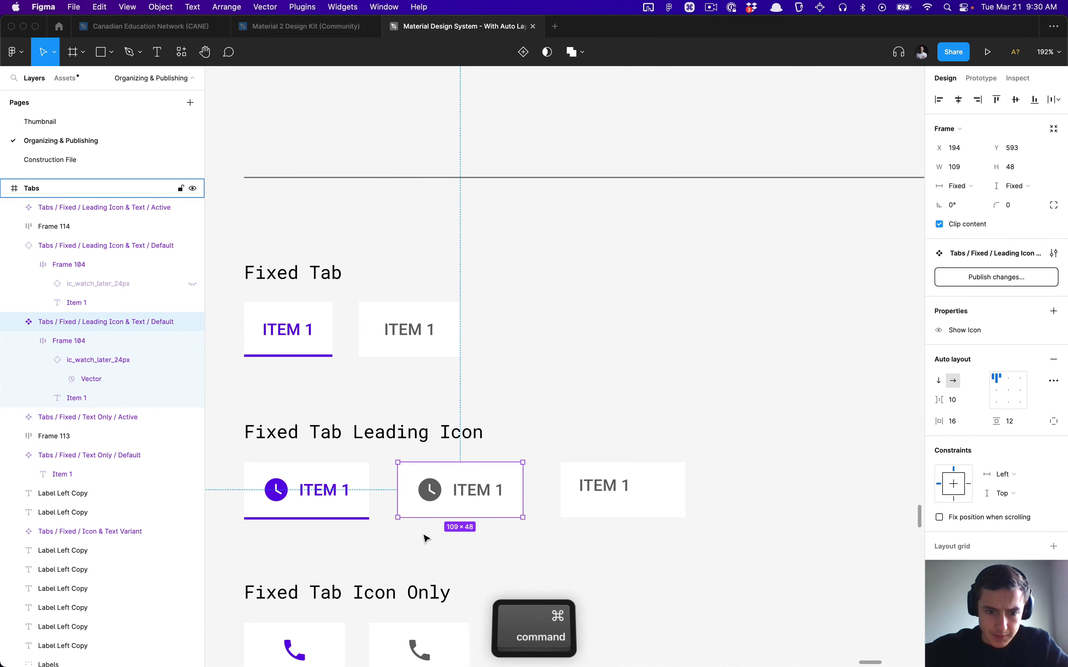
key(super+z)
key(super+z)
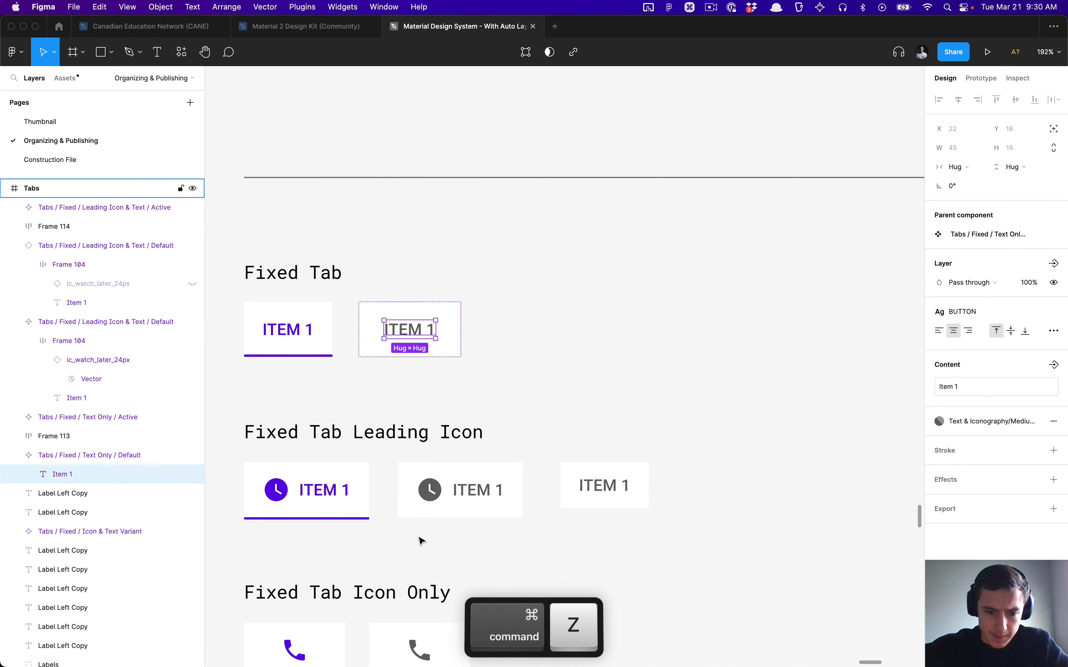
click(587, 483)
key(BackSpace)
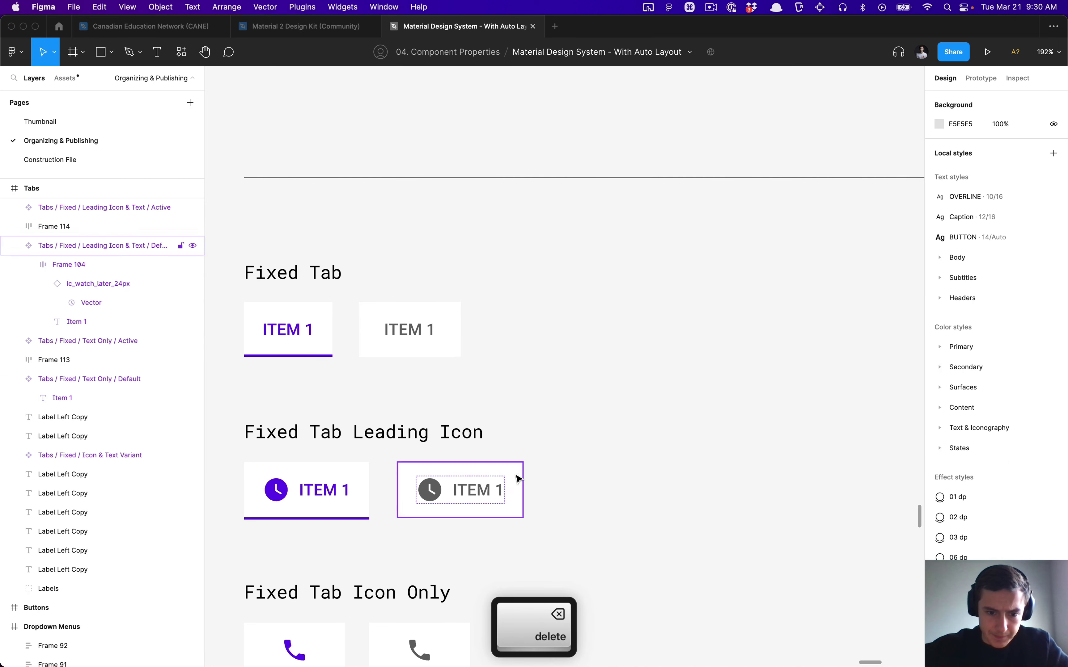
Examine the auto layout settings of the active and default tabs in the Leading Icon, Icon Only and Top Icon groups.
click(346, 480)
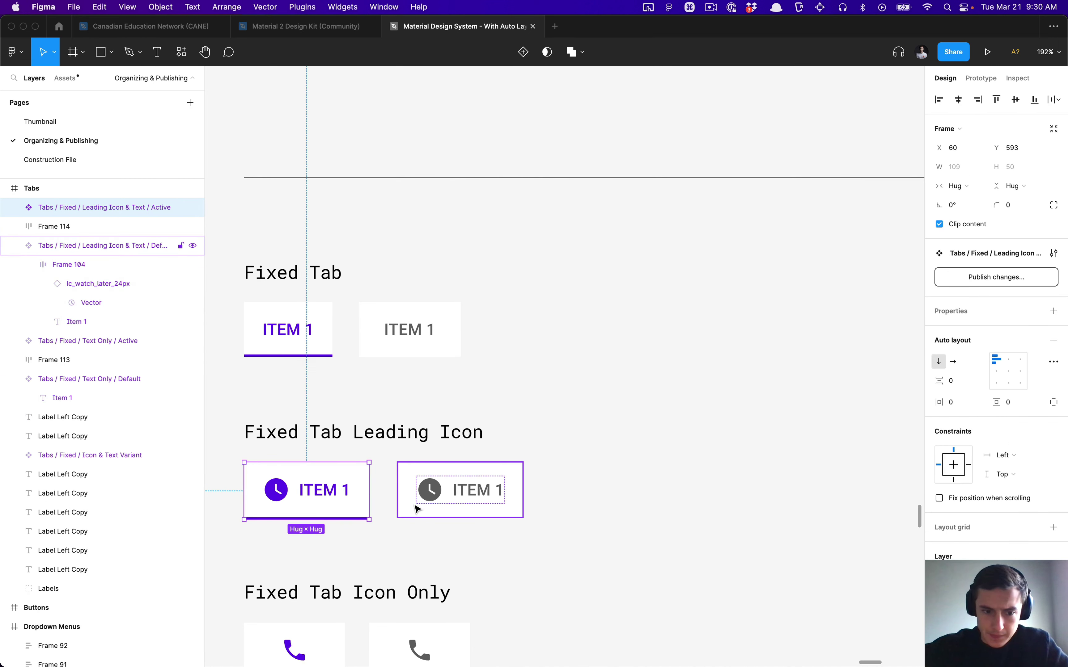
click(397, 511)
scroll(397, 511, down, 5)
click(349, 590)
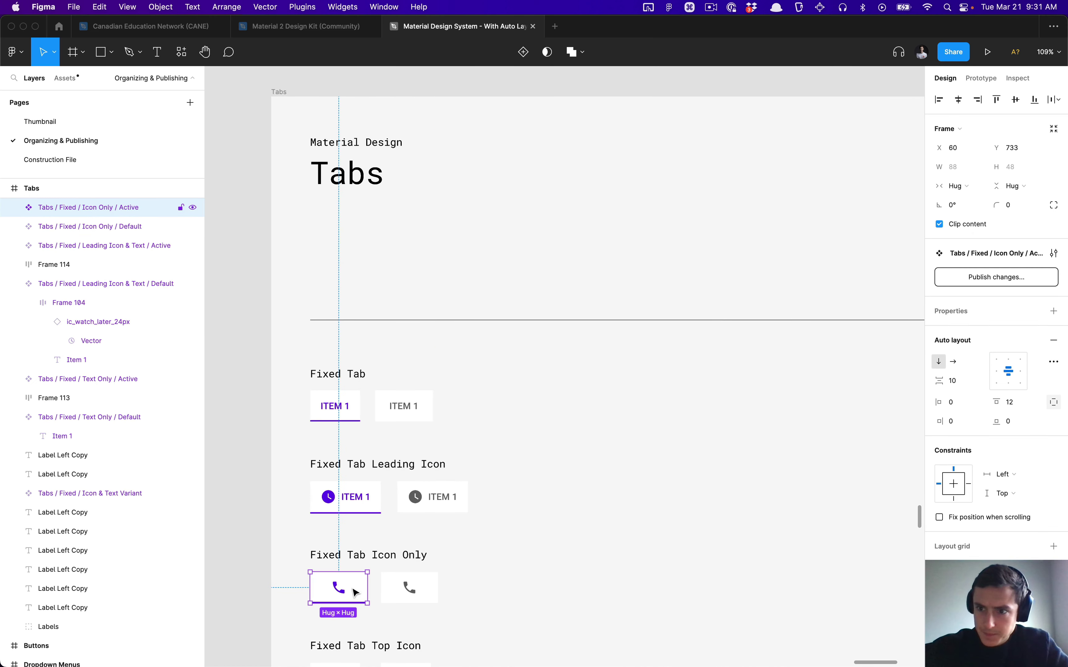
click(423, 602)
scroll(423, 601, down, 5)
click(365, 504)
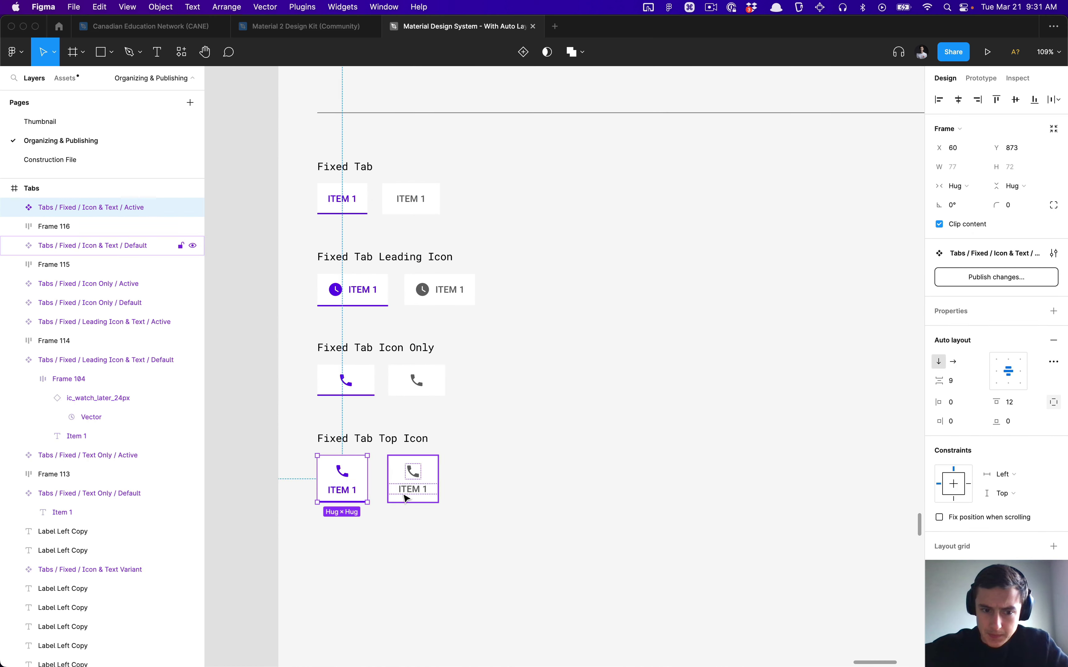
click(422, 495)
scroll(369, 334, up, 5)
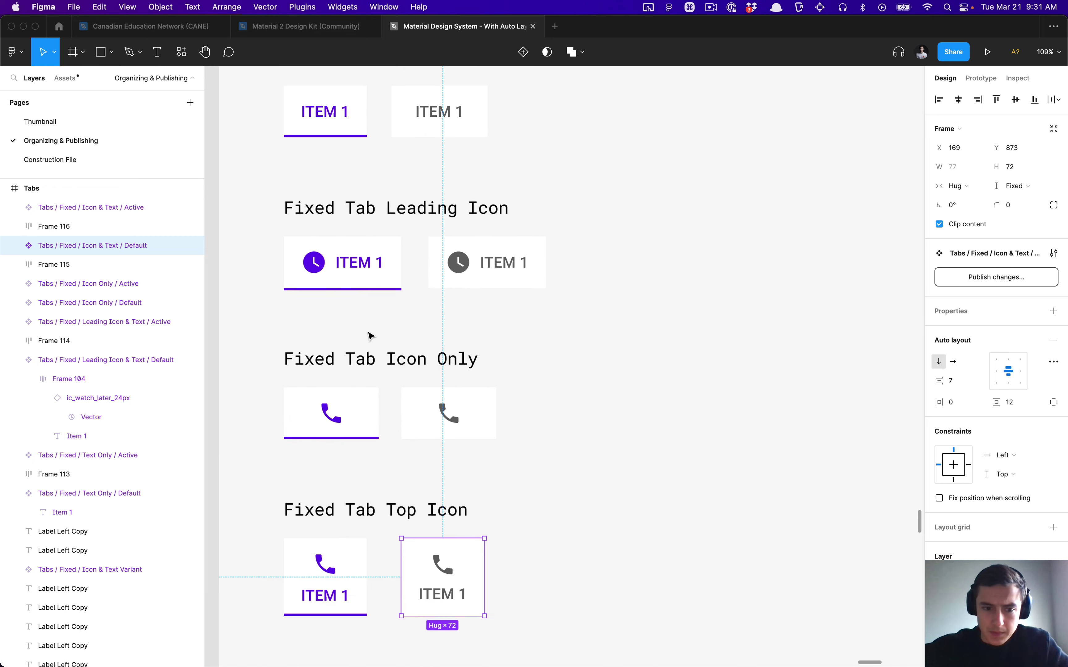
scroll(369, 336, up, 5)
Try to reduce the active Leading Icon & Text tab to a fixed height of 48.
click(346, 365)
scroll(347, 365, up, 10)
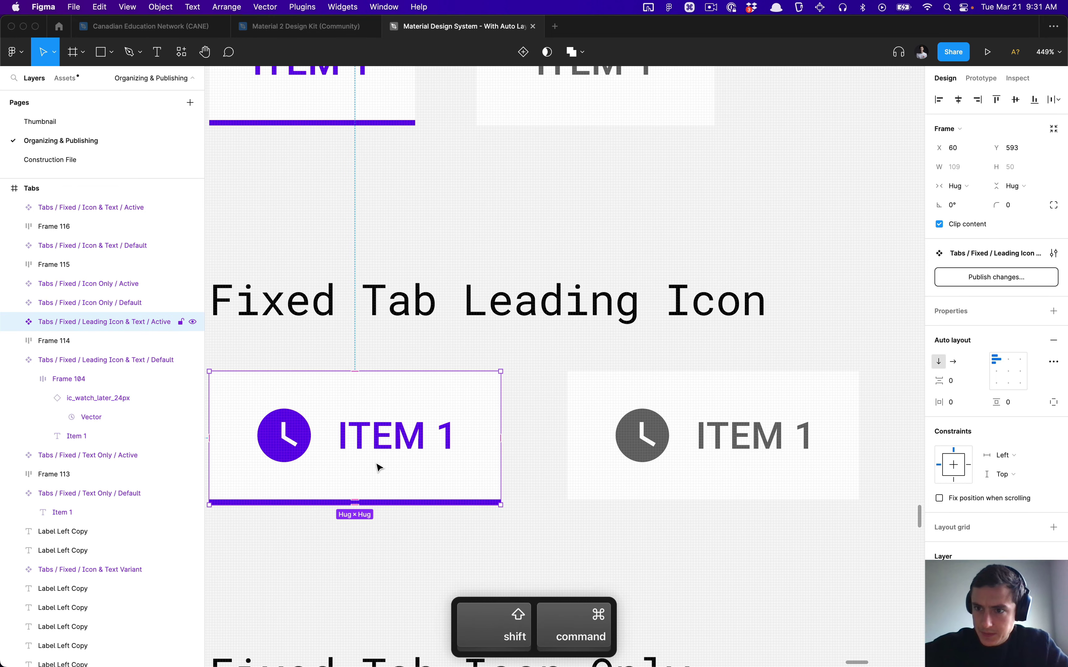
key(super+shift+Up)
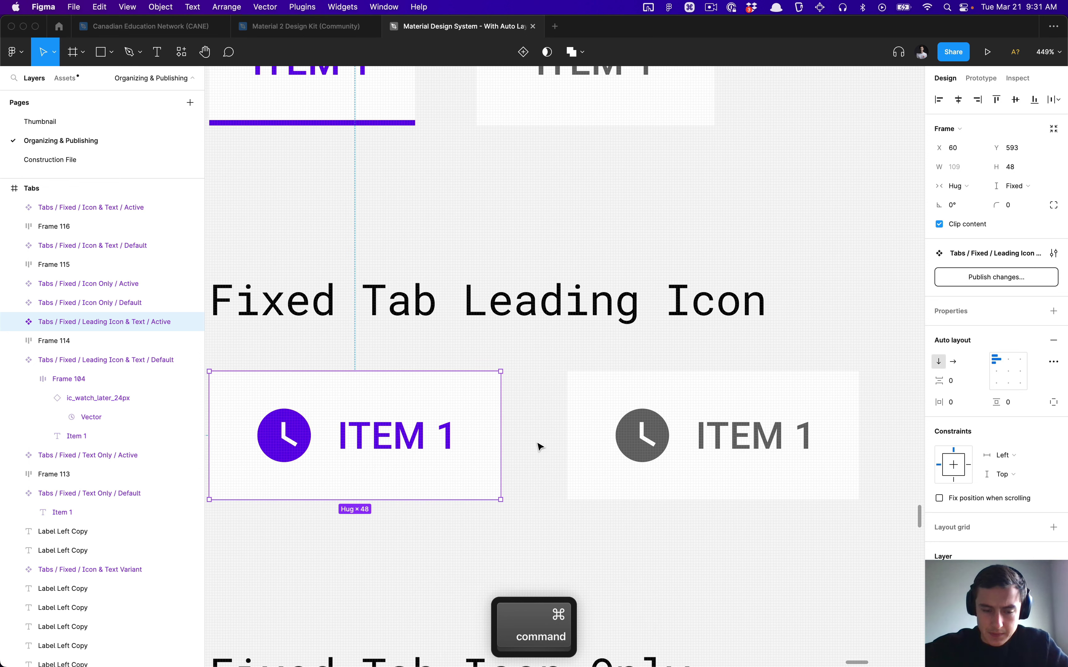
key(super+z)
Inspect the content frame and Active State Border Bottom layer inside the active Leading Icon & Text tab, comparing their sizing with the component's.
key(Return)
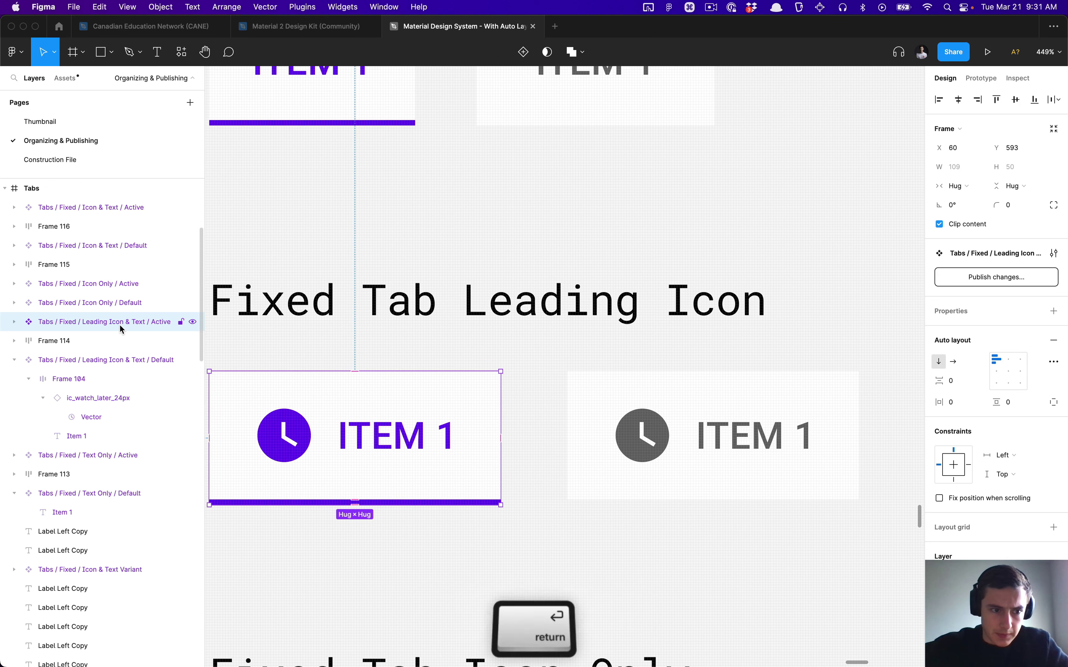
click(107, 359)
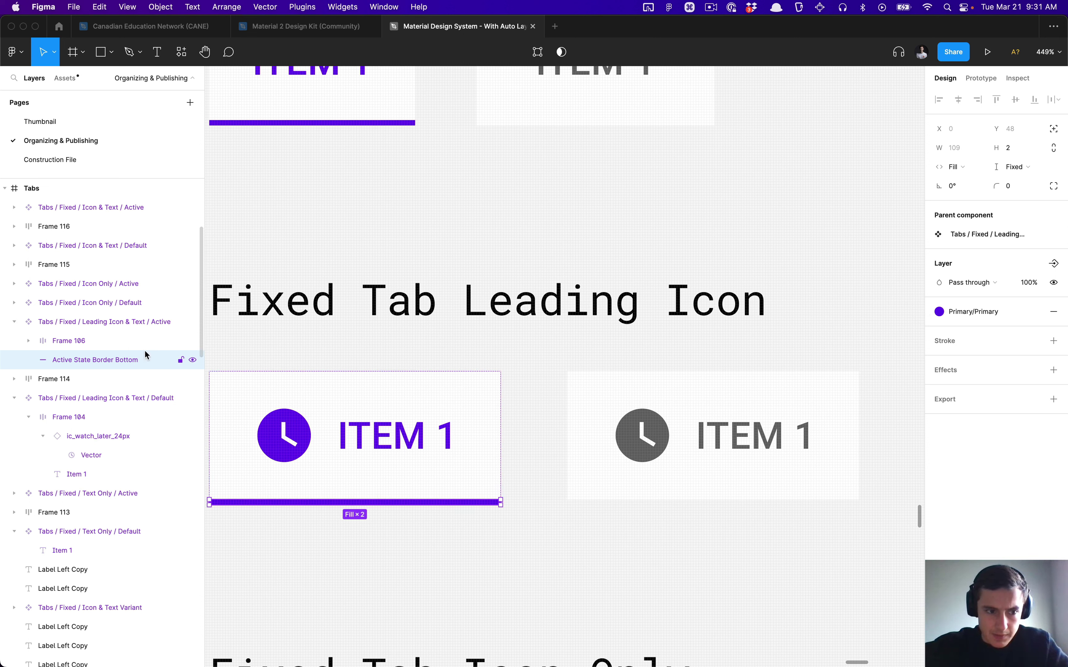
click(138, 341)
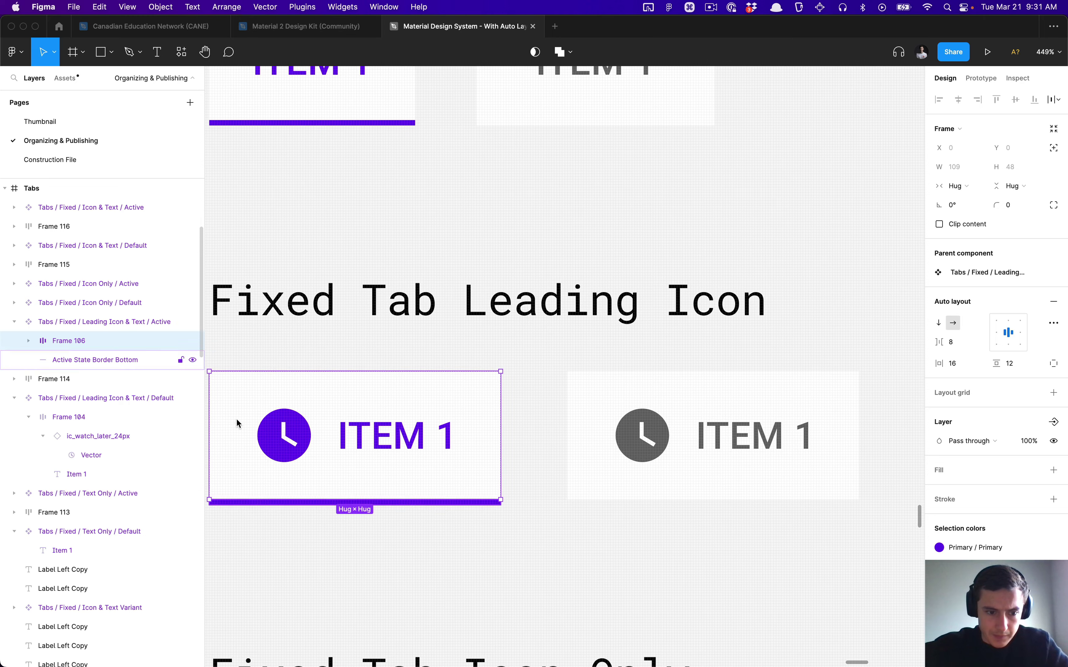
scroll(307, 474, up, 5)
scroll(308, 475, up, 10)
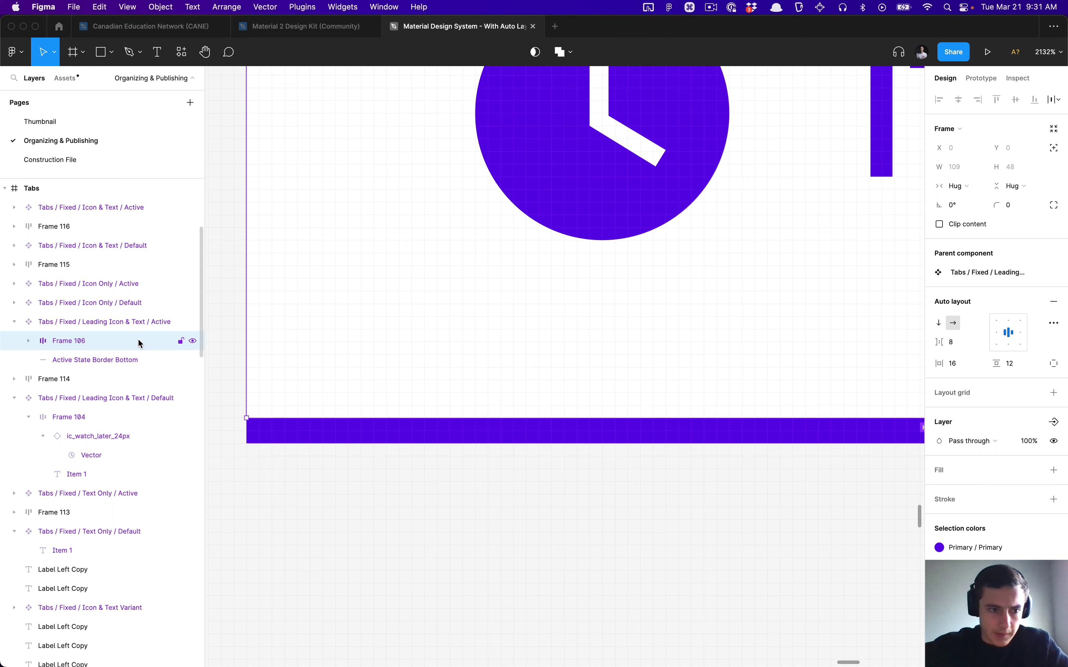
click(107, 322)
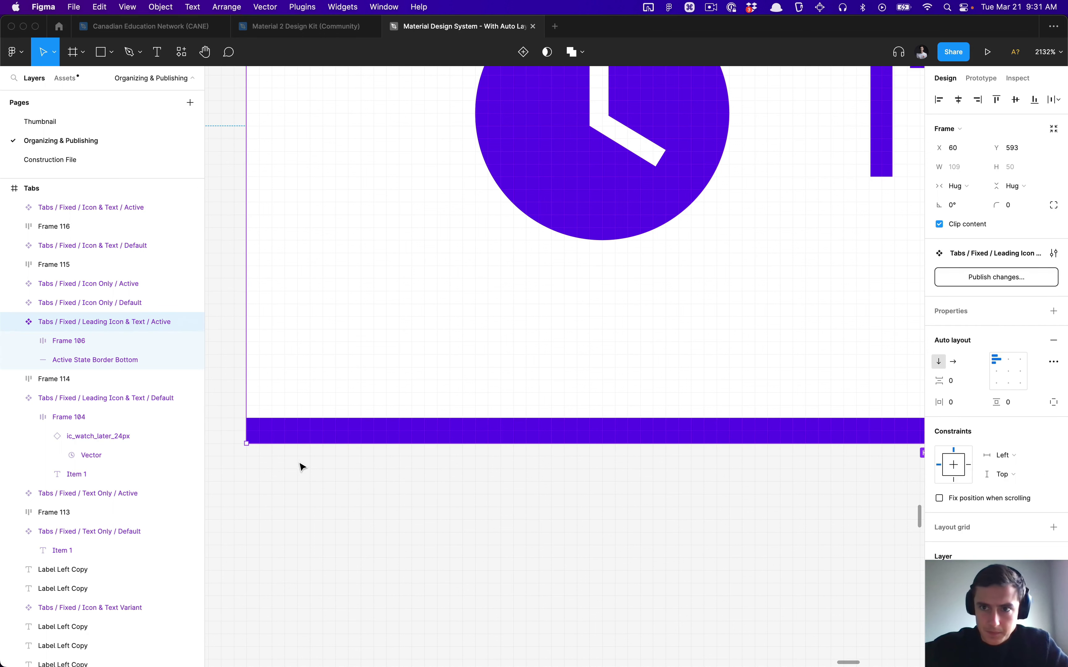
click(710, 11)
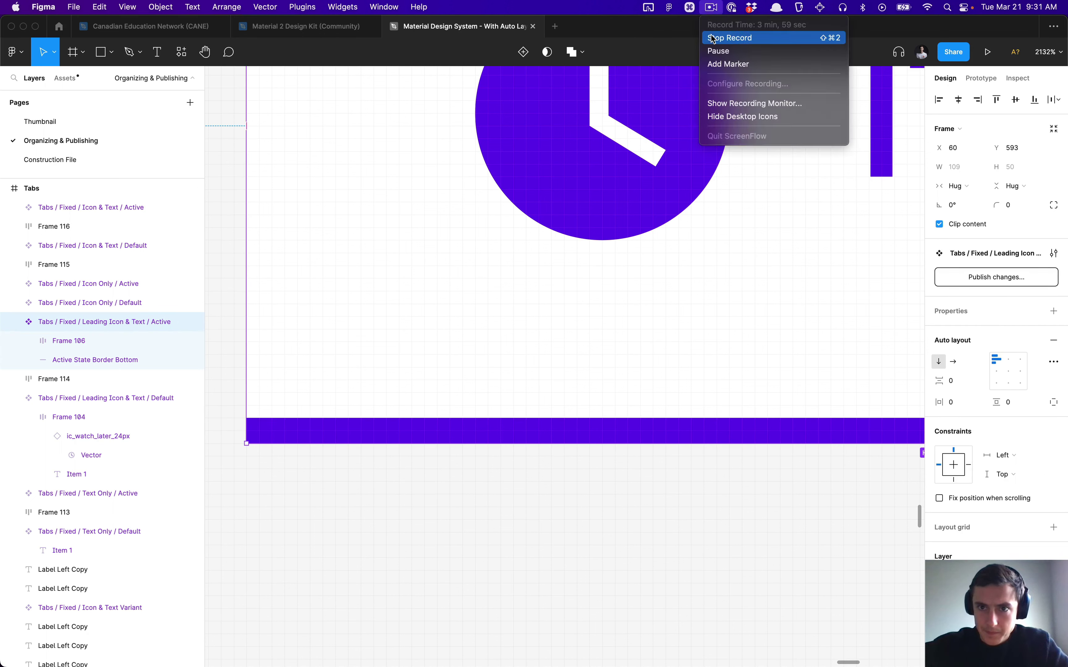
click(715, 51)
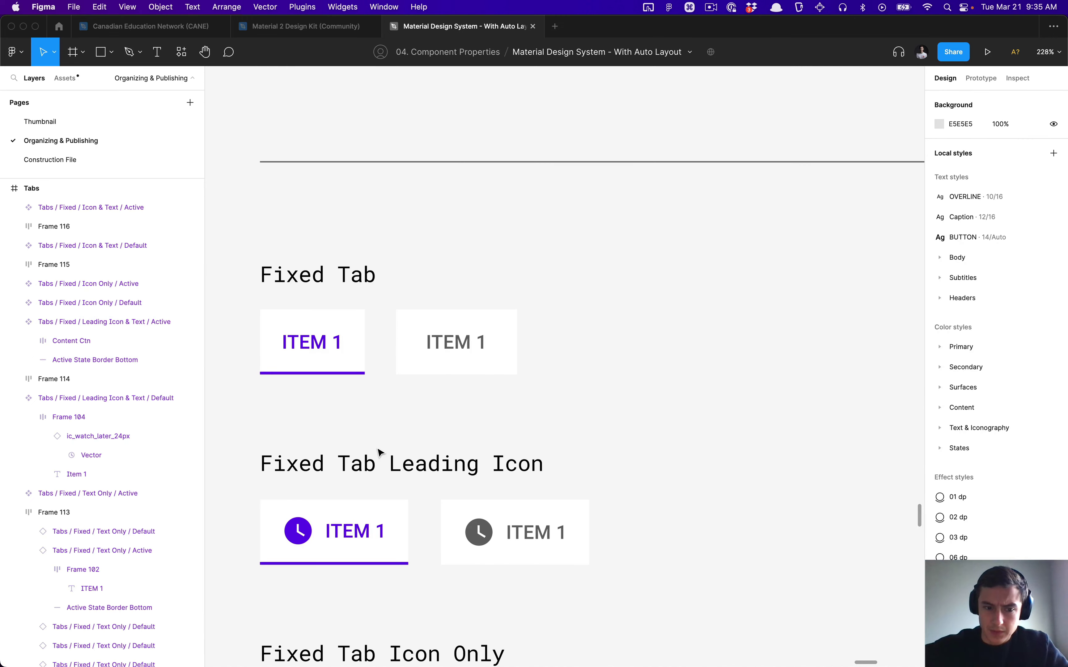
Check the active Leading Icon & Text tab's dimensions and the placement of its bottom border.
scroll(380, 450, down, 2)
scroll(352, 485, up, 5)
click(313, 530)
scroll(314, 530, up, 3)
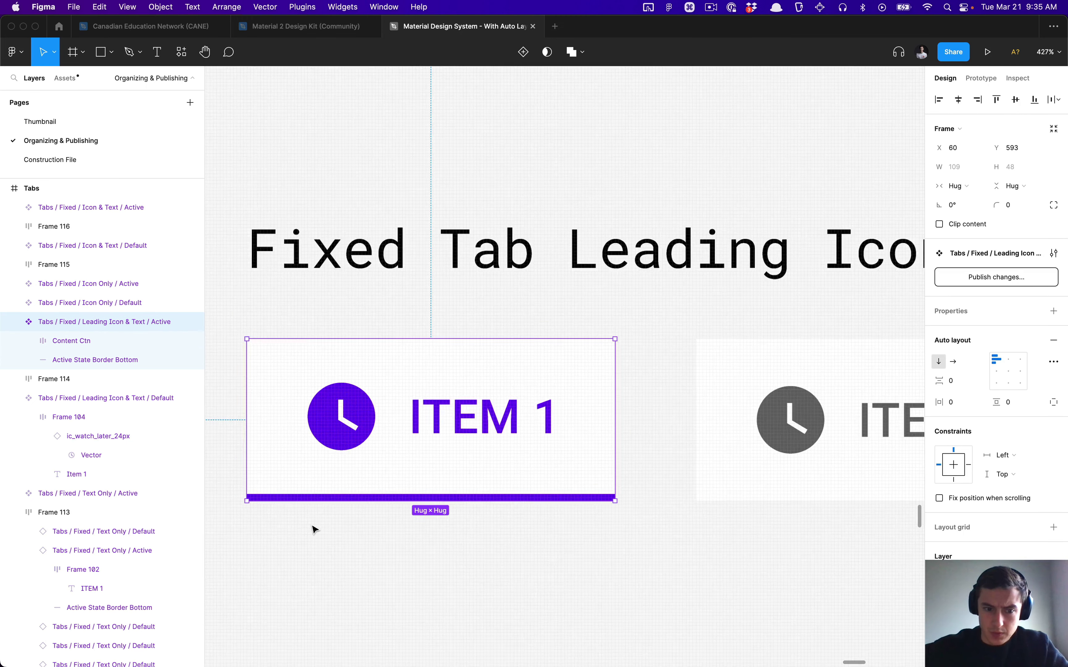
scroll(314, 530, up, 3)
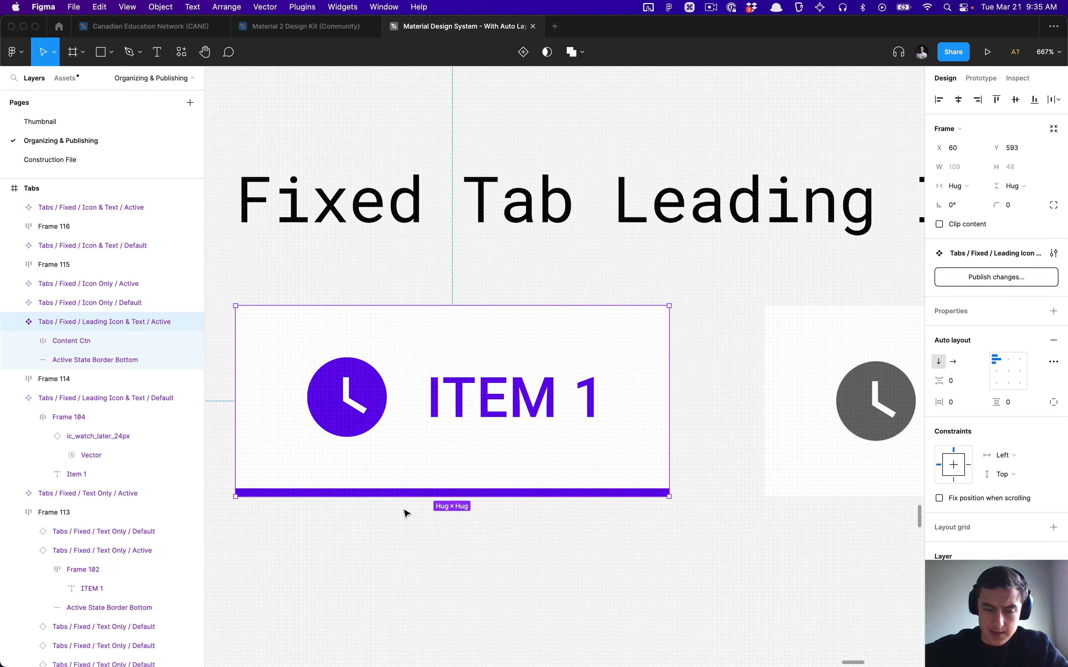
click(343, 565)
scroll(340, 565, down, 5)
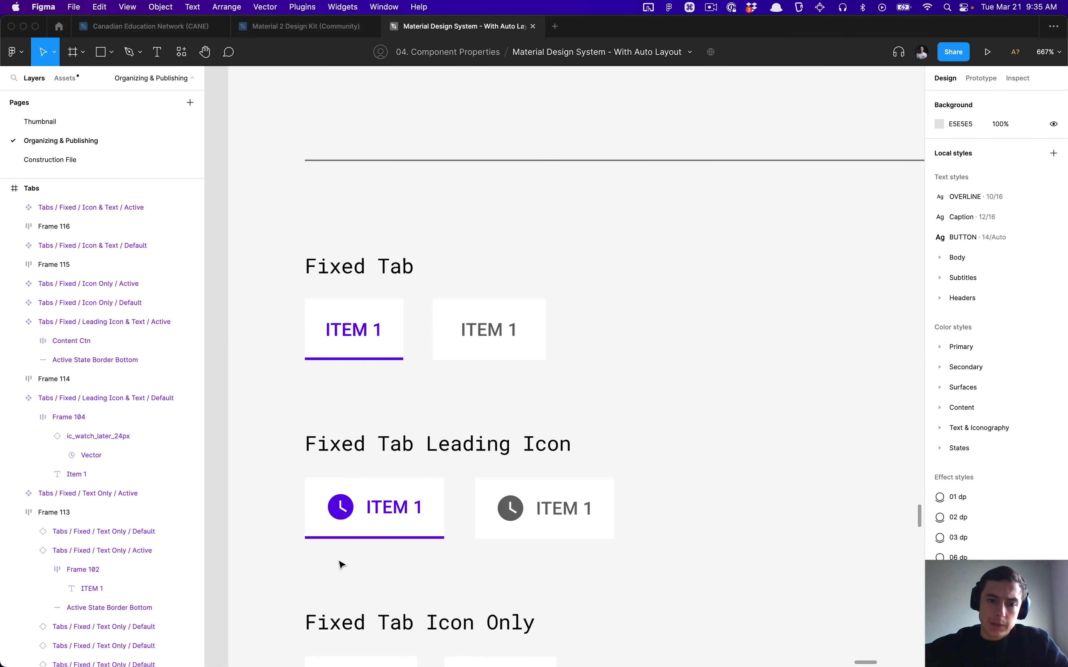
Delete the active and default Text Only tab components below the Fixed Tab heading.
scroll(340, 562, down, 2)
scroll(373, 281, up, 3)
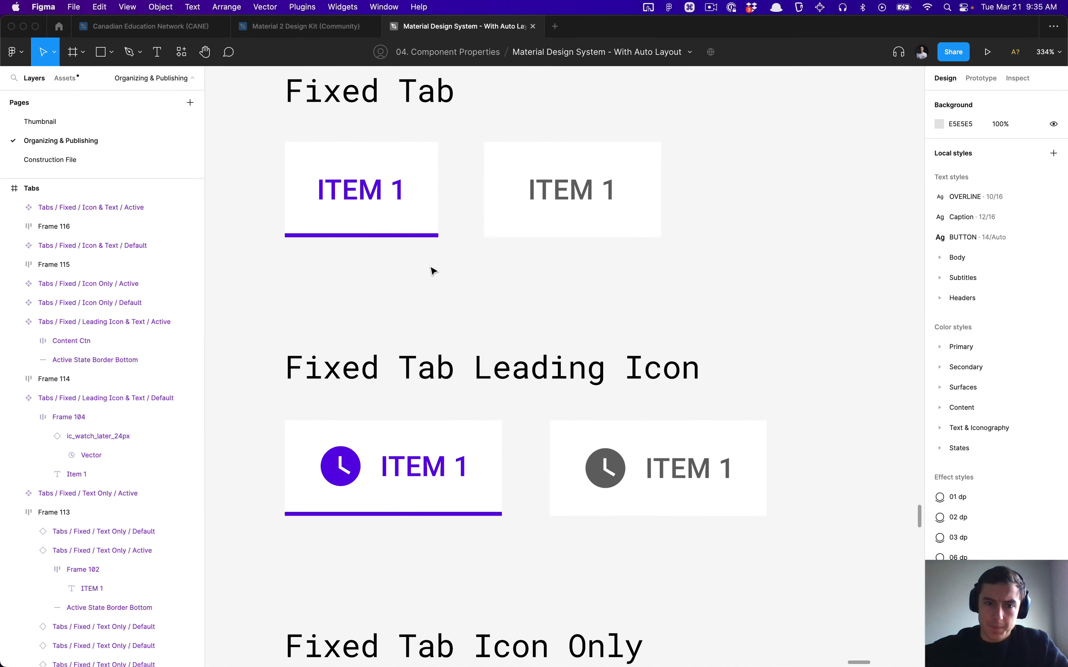
click(388, 198)
shift+click(556, 188)
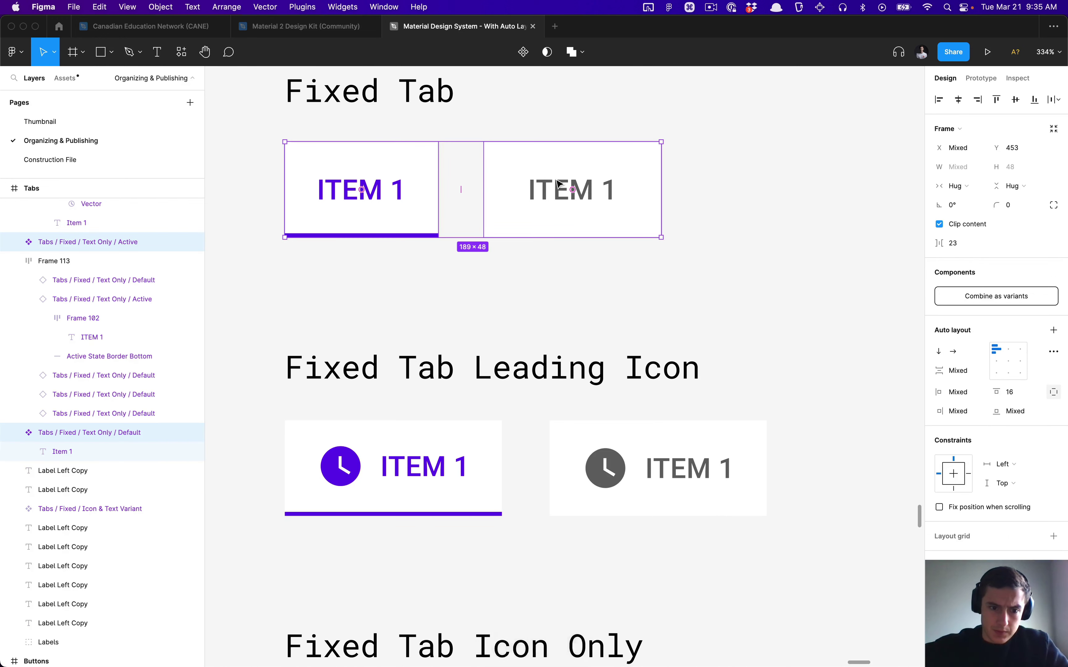
key(BackSpace)
Move both Leading Icon & Text tabs below the Fixed Tab heading at Y 453, and delete the Fixed Tab Leading Icon heading.
click(475, 481)
shift+click(591, 473)
drag(591, 472, 579, 210)
key(alt)
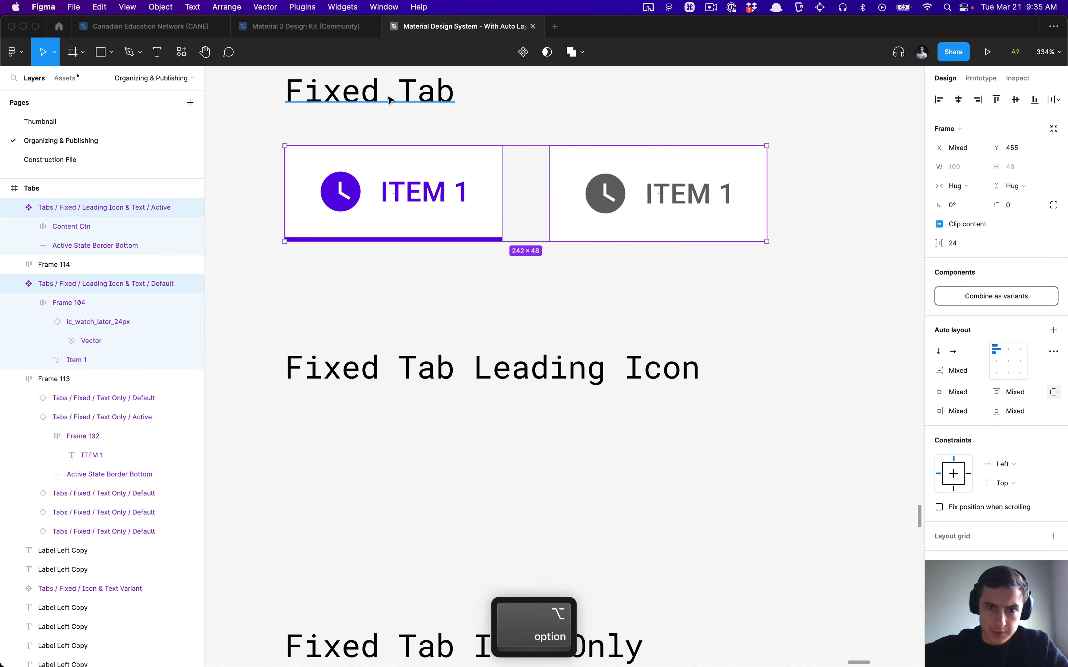
key(Up)
click(393, 357)
key(BackSpace)
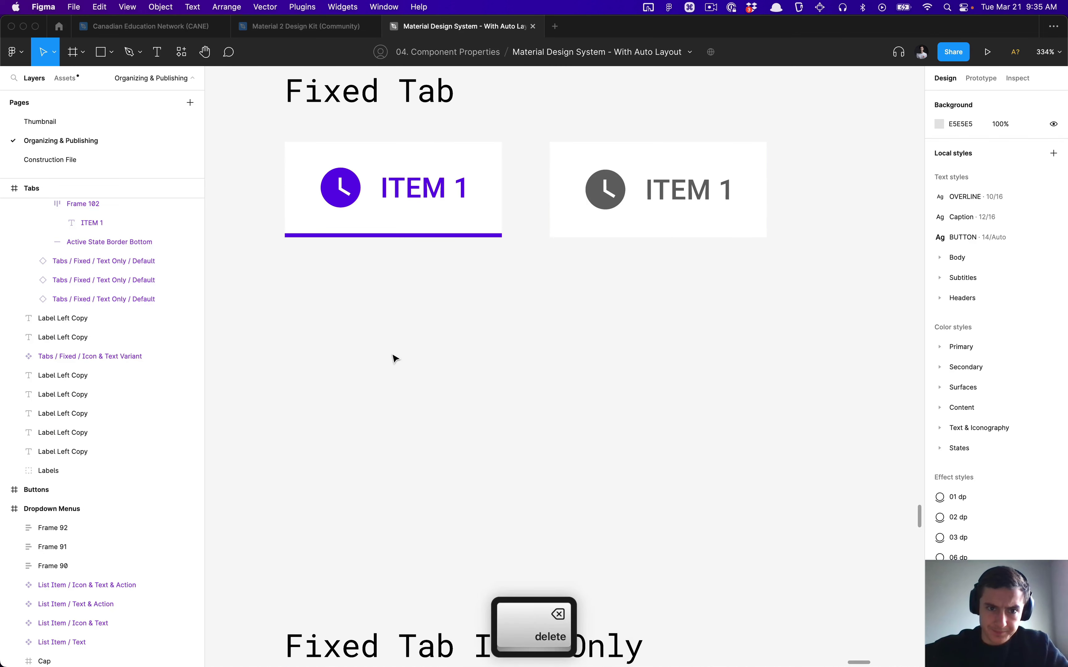
scroll(393, 357, down, 5)
scroll(393, 358, up, 3)
click(393, 370)
shift+click(550, 367)
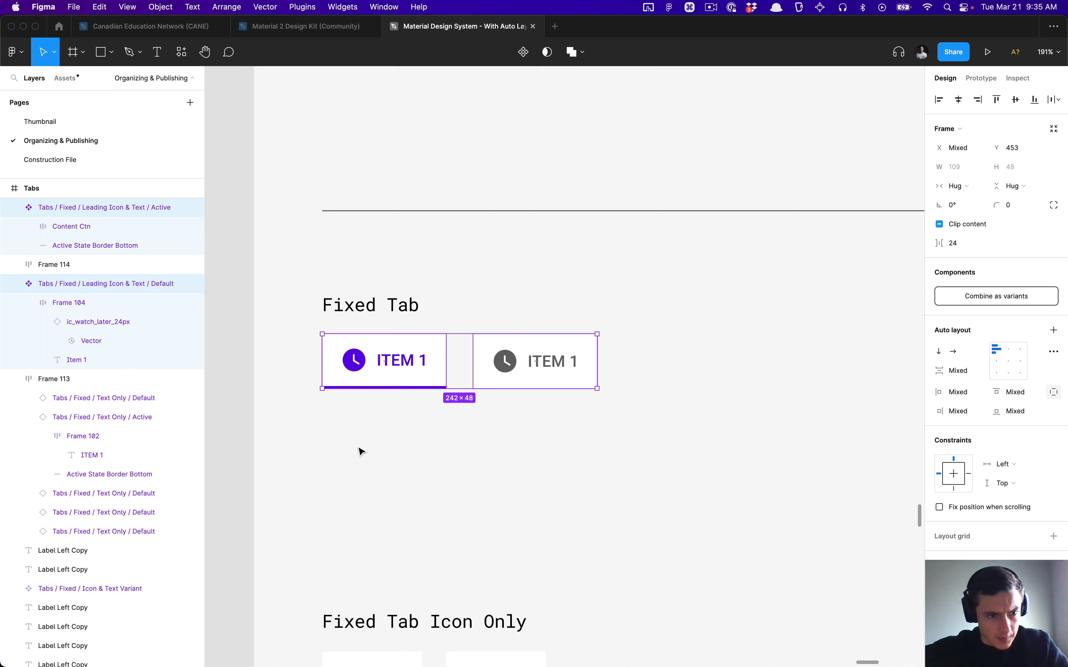
click(382, 442)
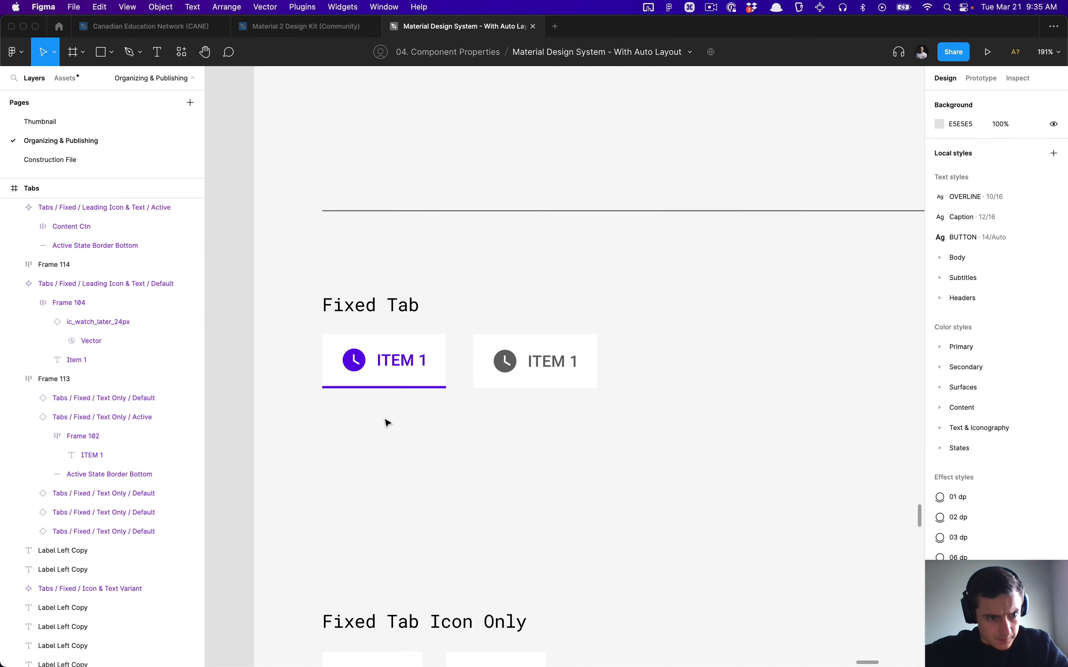
Rename the active Leading Icon & Text tab component as "Tabs / Fixed / Active".
click(397, 365)
key(super+r)
key(Right)
key(alt+Left)
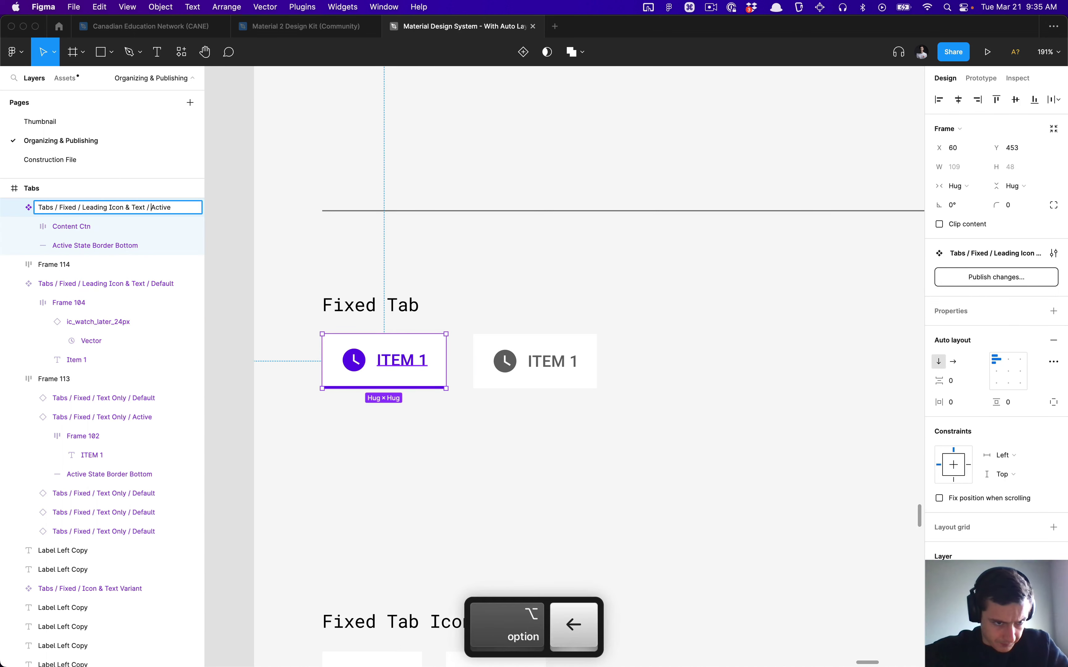
key(shift+alt+Left)
key(shift+alt+Left)
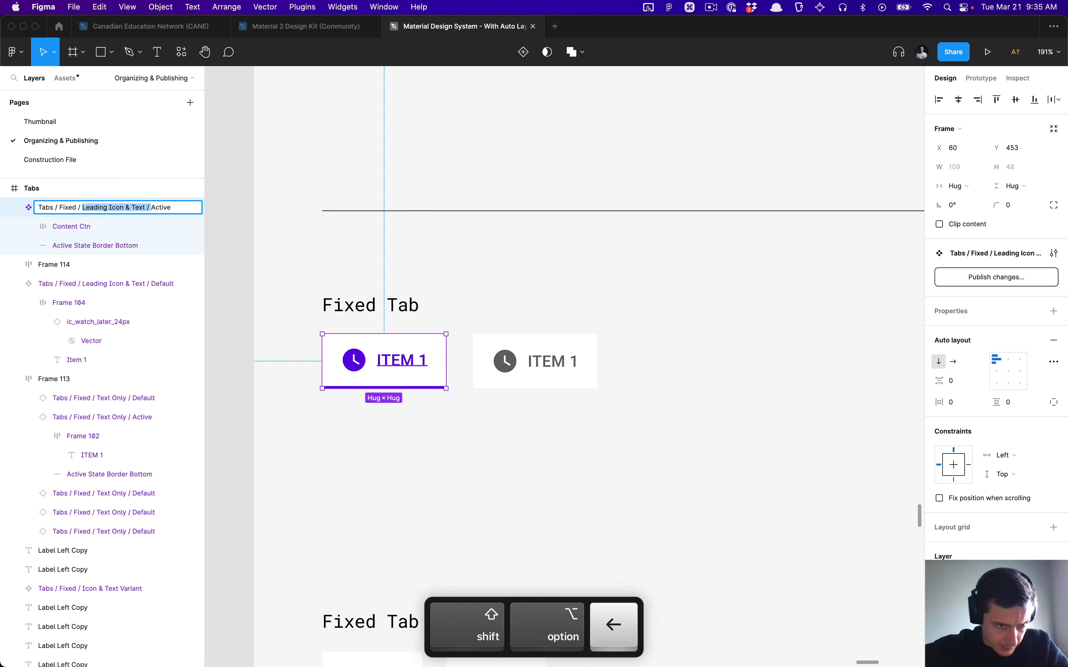
key(Left)
key(shift+alt+Right)
key(shift+alt+Right)
key(shift+alt+Right)
key(shift+alt+Right)
key(shift+alt+Right)
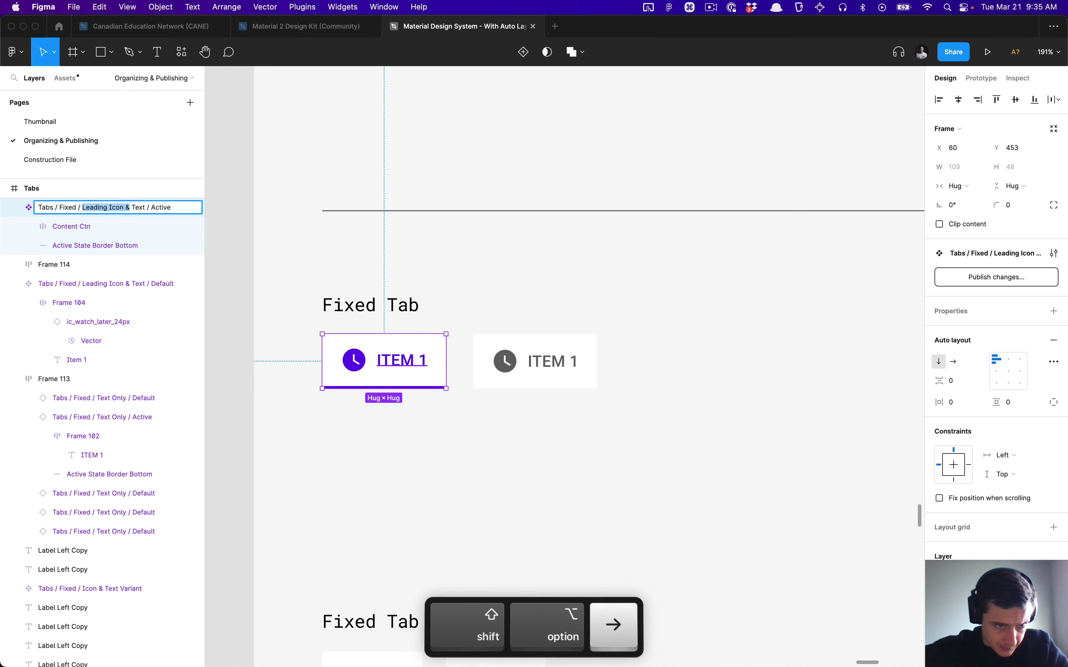
key(BackSpace)
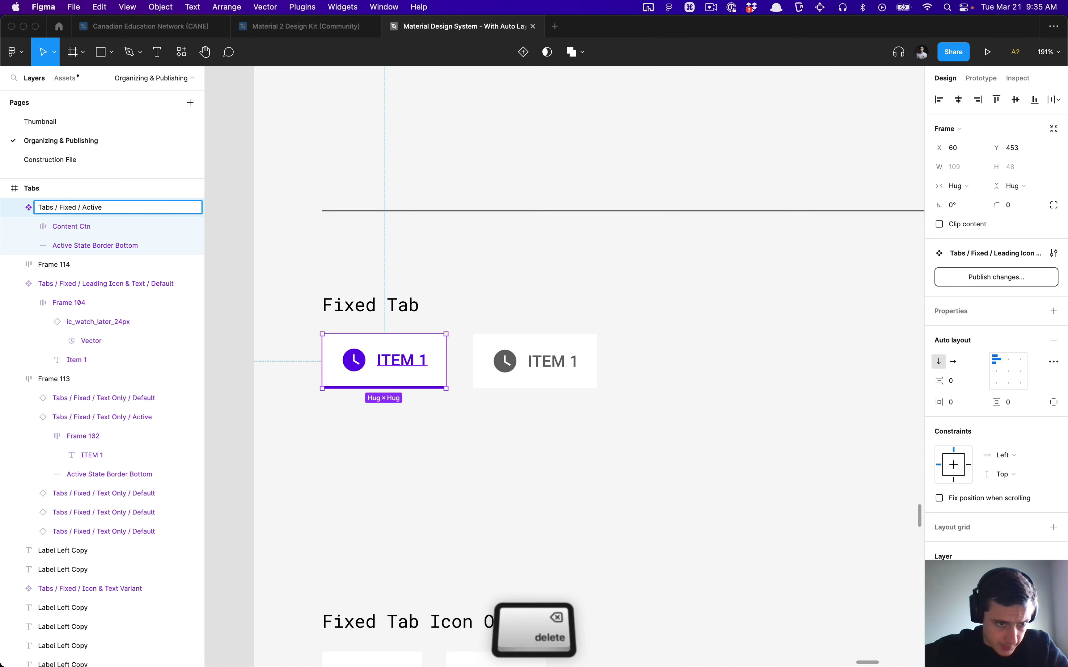
key(super+Right)
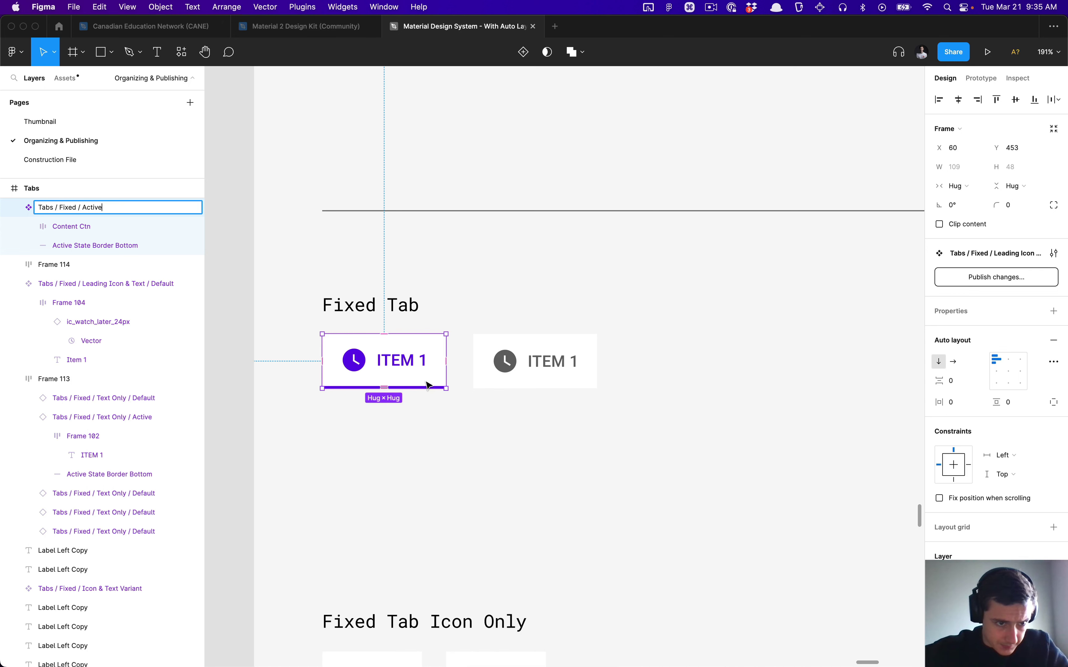
key(Return)
Rename the default Leading Icon & Text tab component as "Tabs / Fixed / Default".
click(139, 281)
key(super+r)
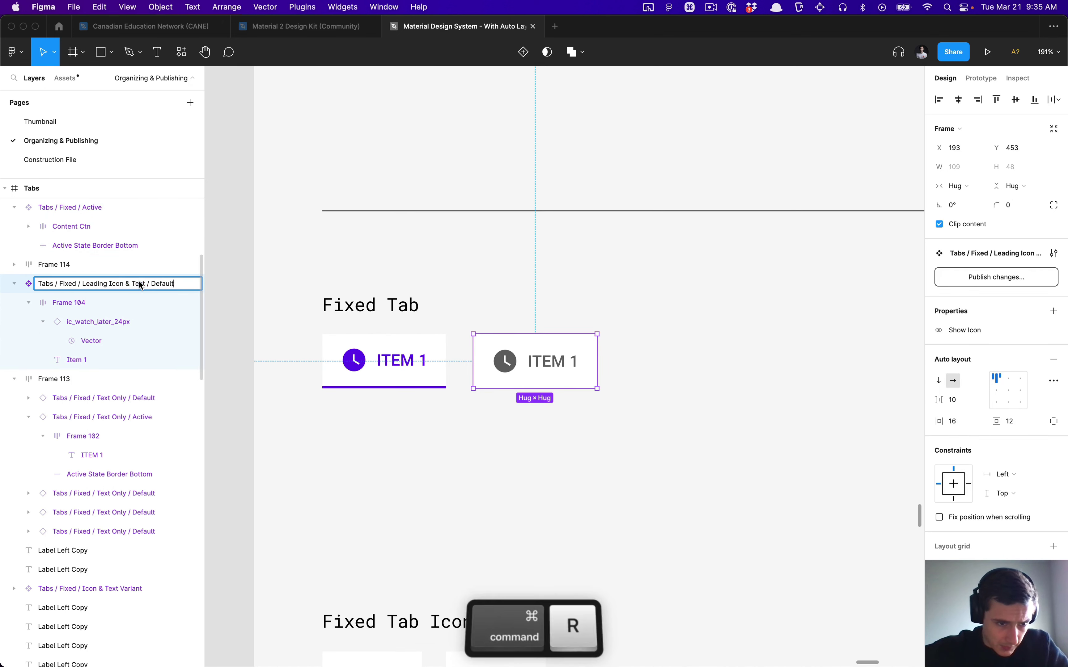
key(alt+Left)
key(shift+alt+Left)
key(shift+alt+Left)
key(shift+alt+Left)
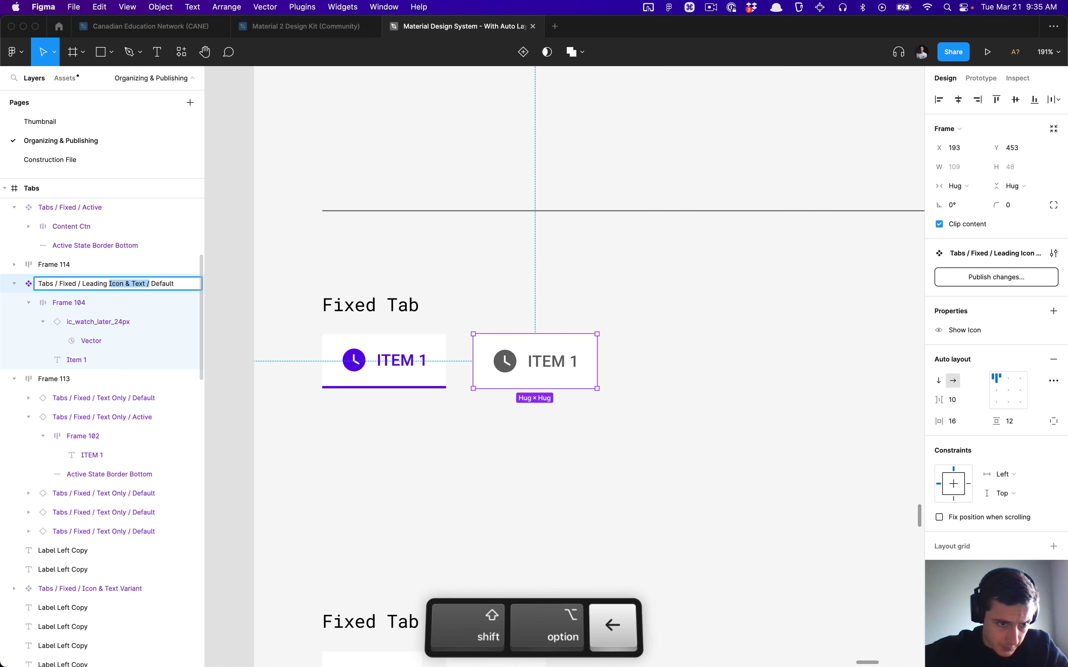
key(BackSpace)
key(Return)
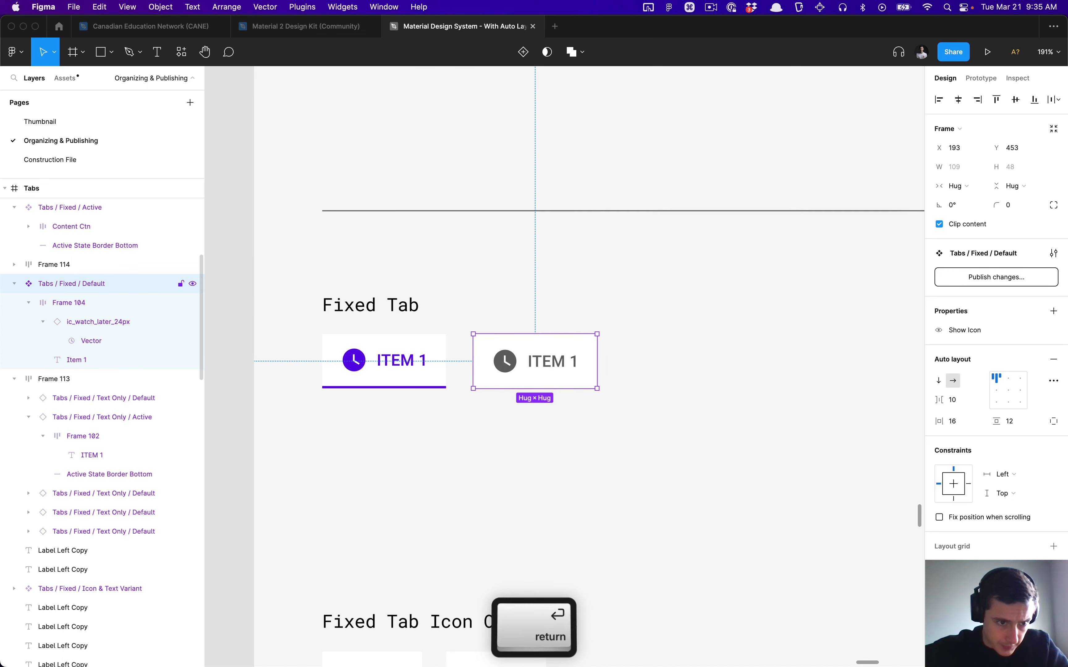
click(342, 433)
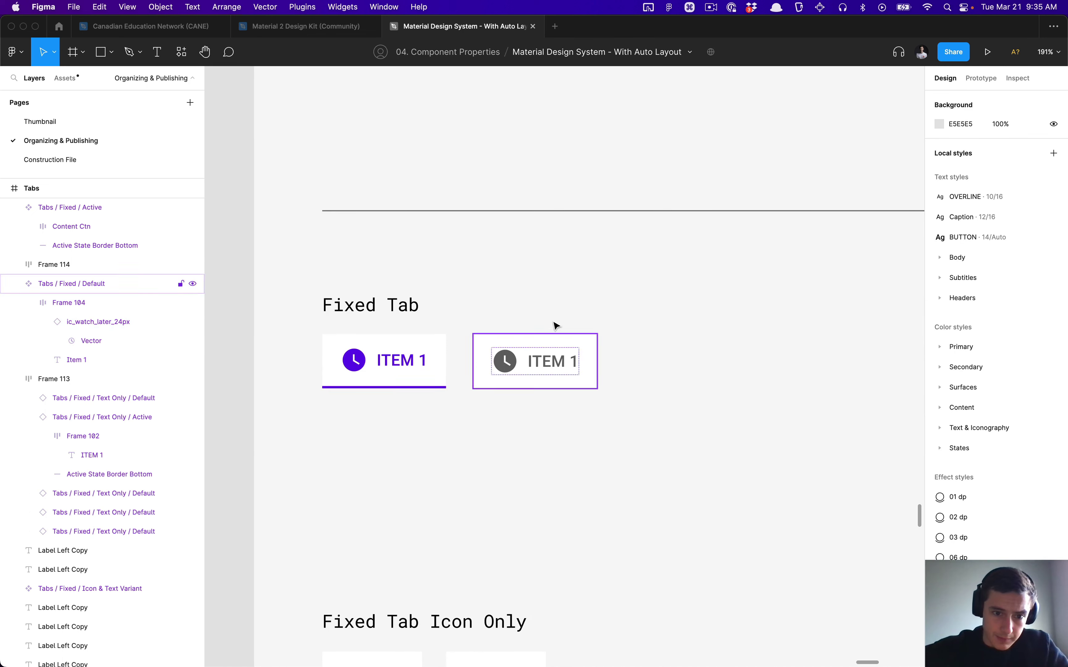
Delete the active and default Icon Only tabs, and move the Fixed Tab Icon Only heading up to Y 557.
scroll(365, 417, down, 5)
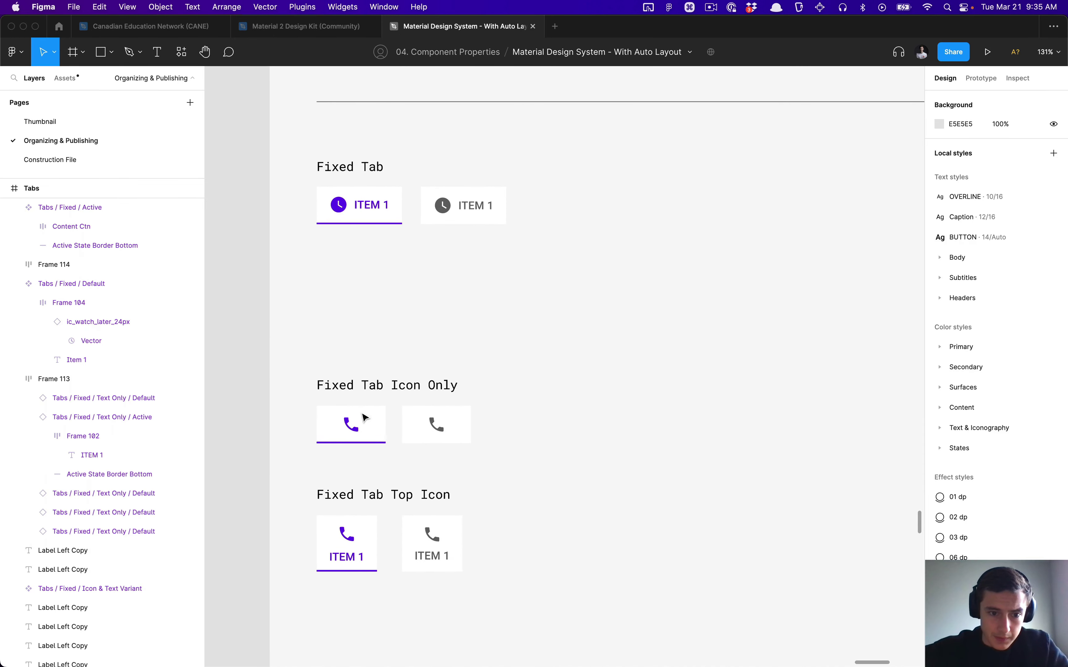
click(354, 432)
shift+click(436, 430)
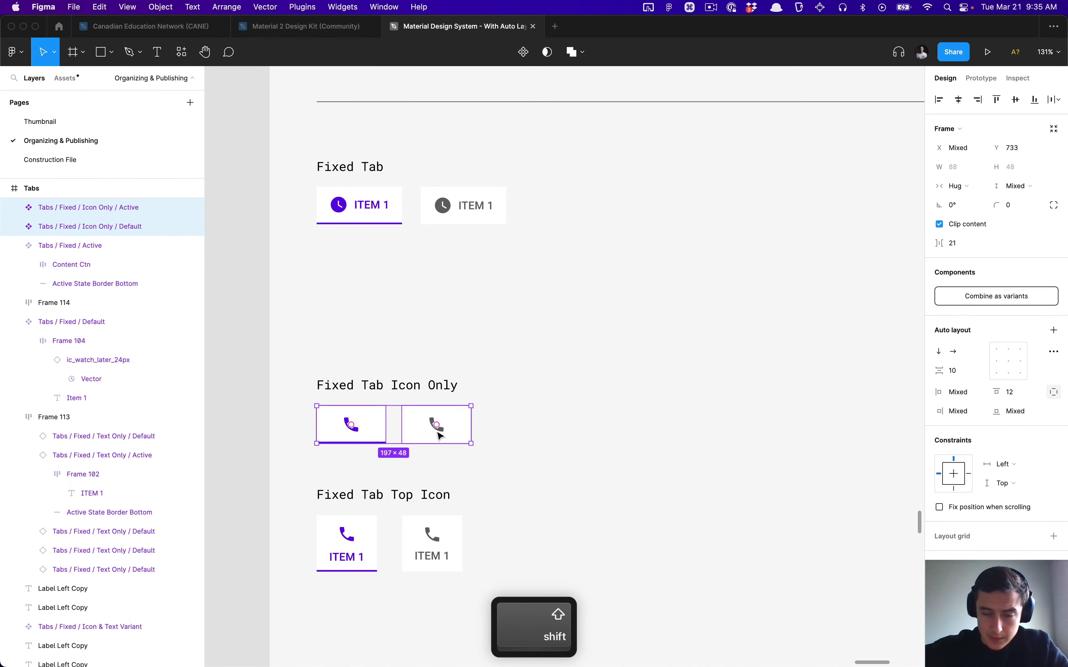
key(BackSpace)
drag(421, 388, 429, 274)
key(shift+Down)
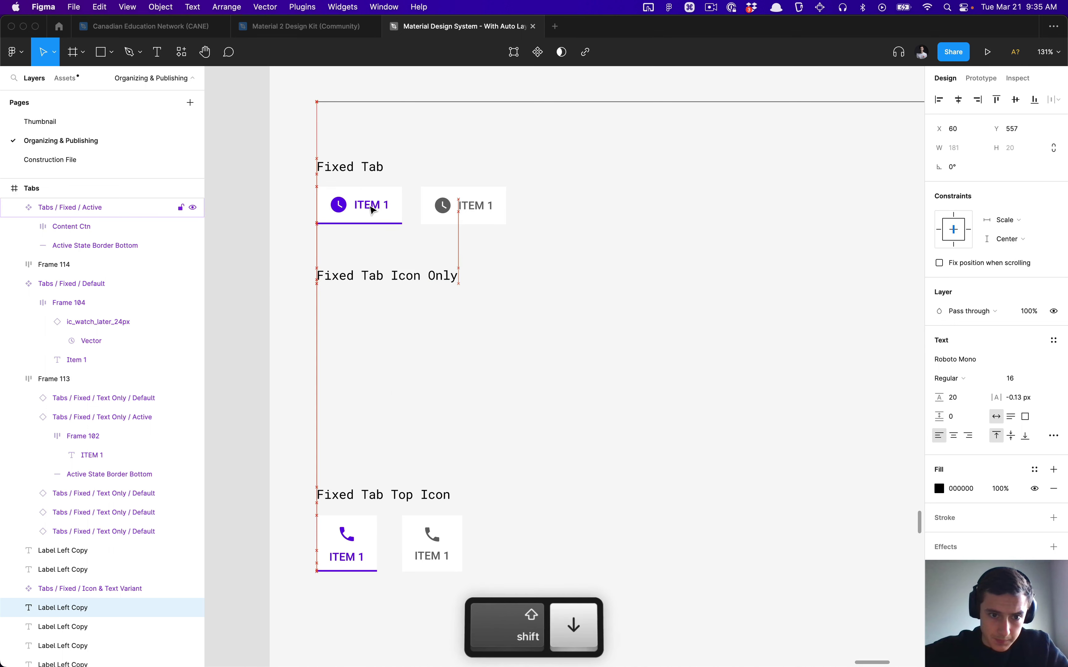
Move both Top Icon tabs below the Fixed Tab Icon Only heading at Y 593, and delete the Fixed Tab Top Icon heading.
click(353, 561)
shift+click(429, 557)
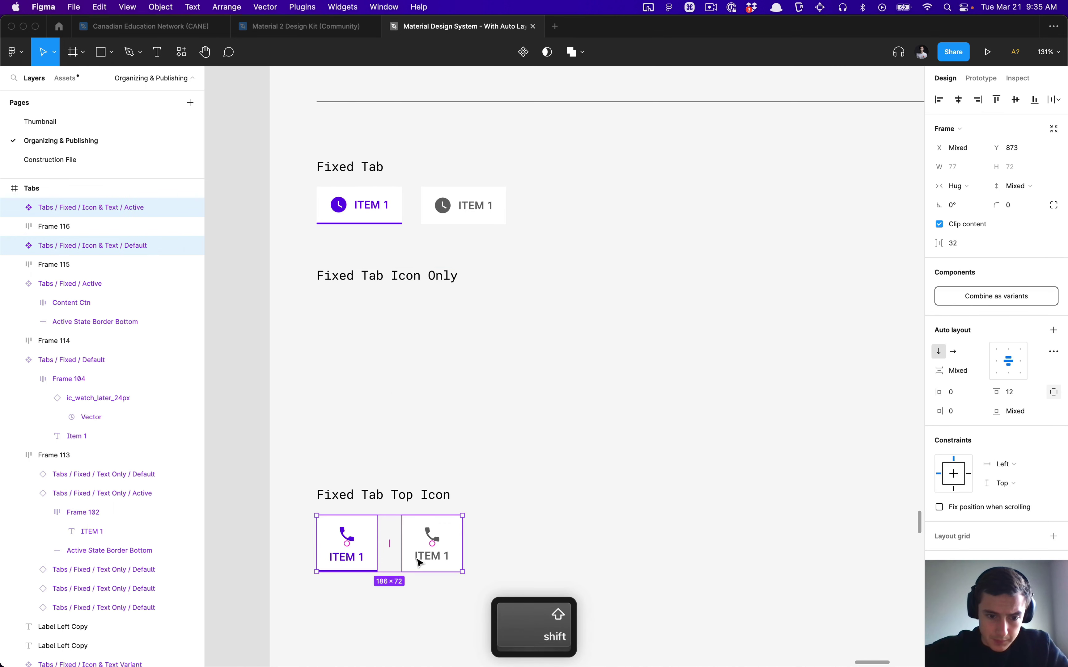
drag(429, 557, 419, 346)
click(397, 435)
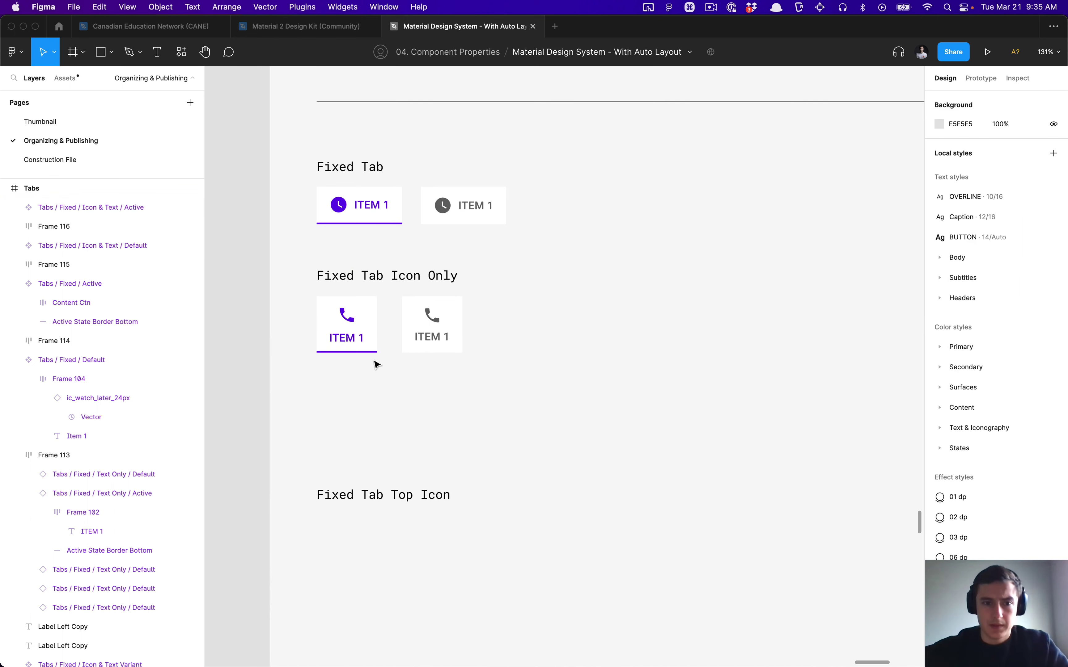
scroll(375, 365, up, 3)
scroll(362, 470, up, 2)
scroll(362, 475, down, 5)
scroll(368, 558, up, 2)
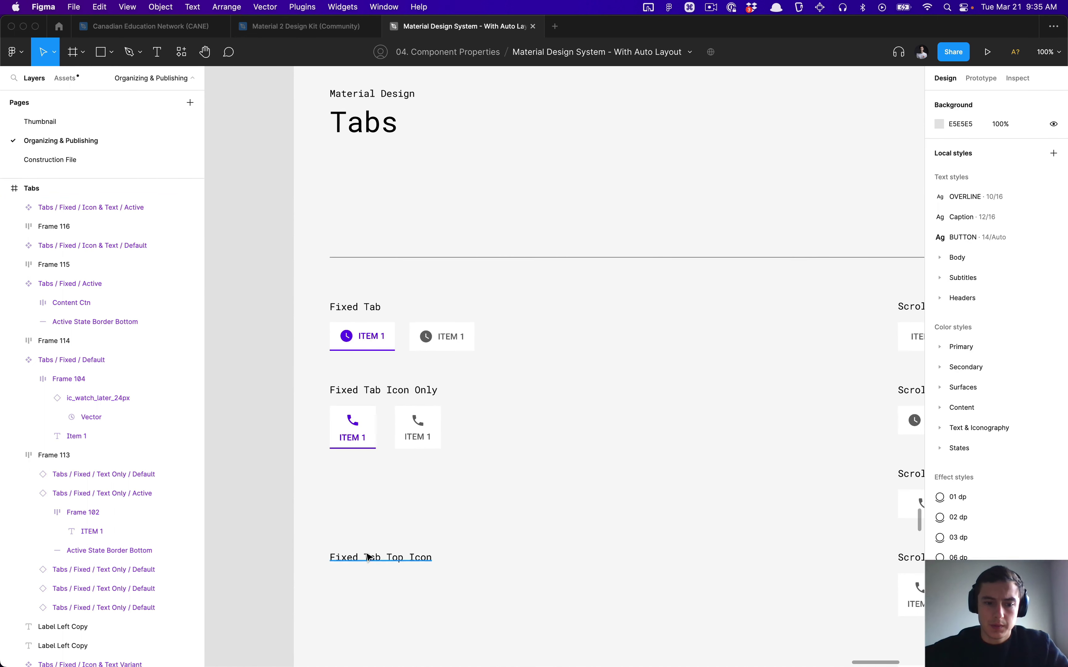
click(369, 561)
key(Delete)
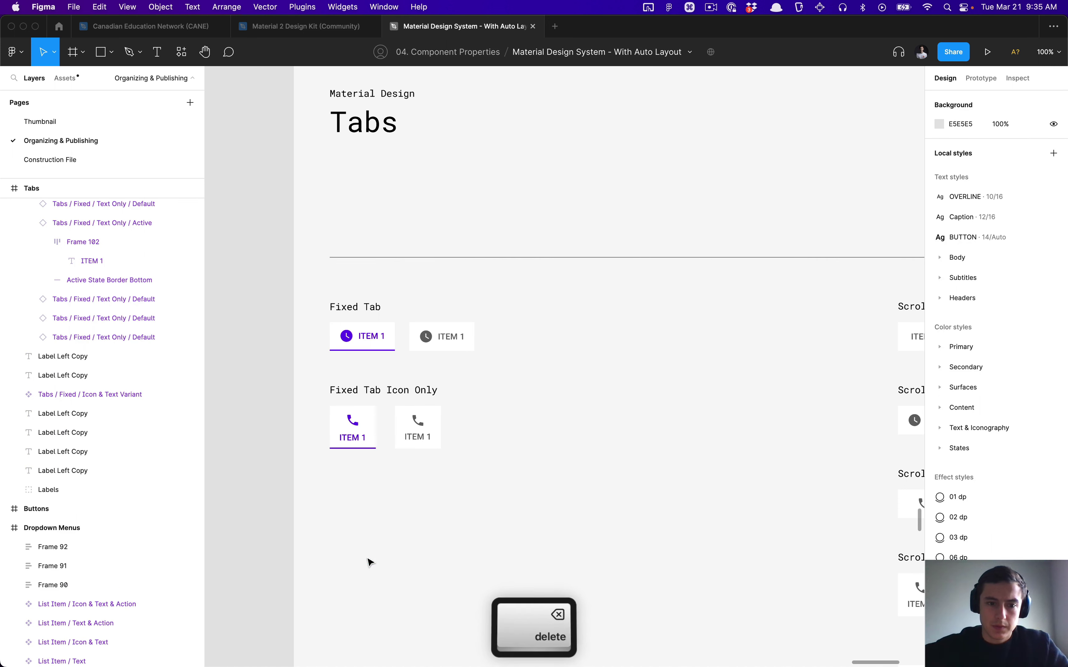
Rename the active top-icon tab component as "Tabs / Fixed / Active".
click(369, 417)
key(super+r)
key(Left)
key(alt+Left)
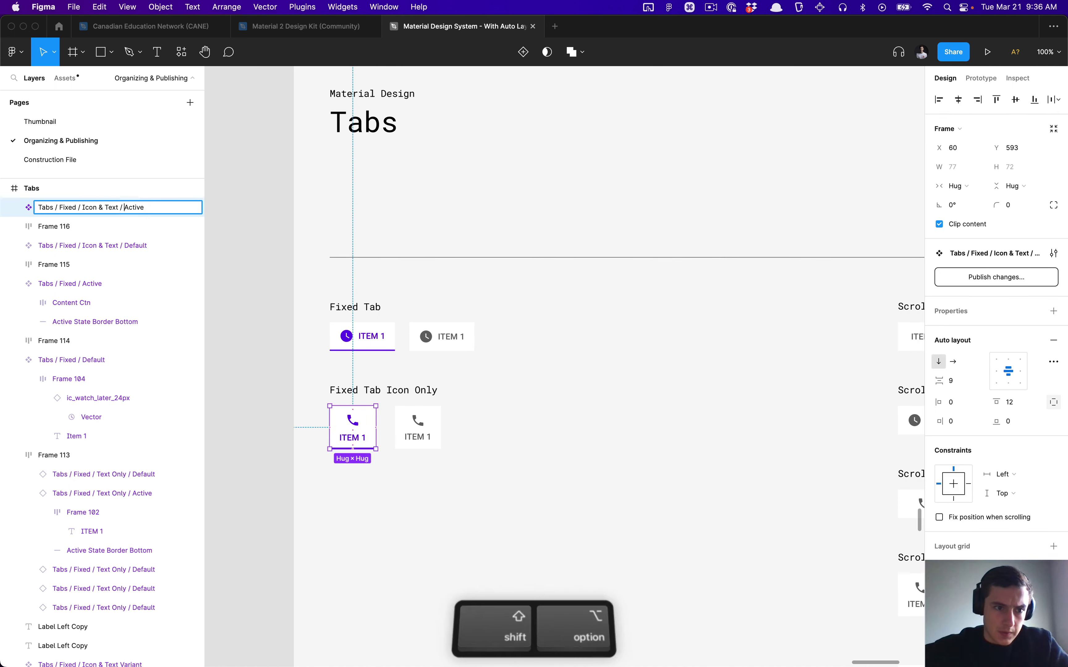
key(shift+alt+Left)
key(shift+alt+Left)
key(BackSpace)
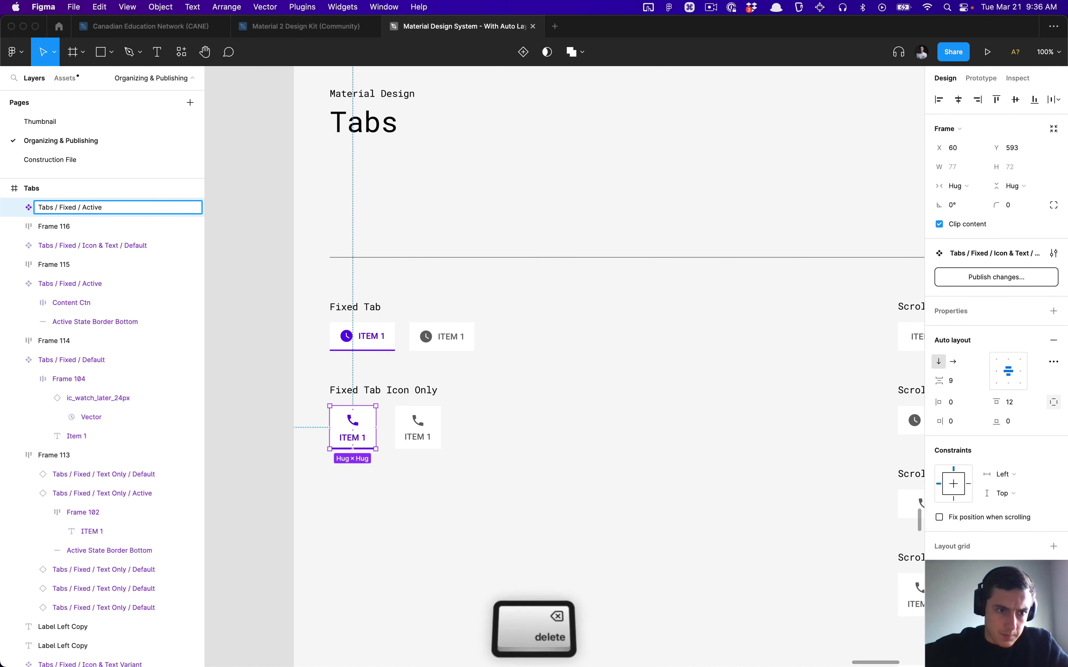
key(Return)
Rename the default top-icon tab component as "Tabs / Fixed / Default".
click(422, 437)
key(super+r)
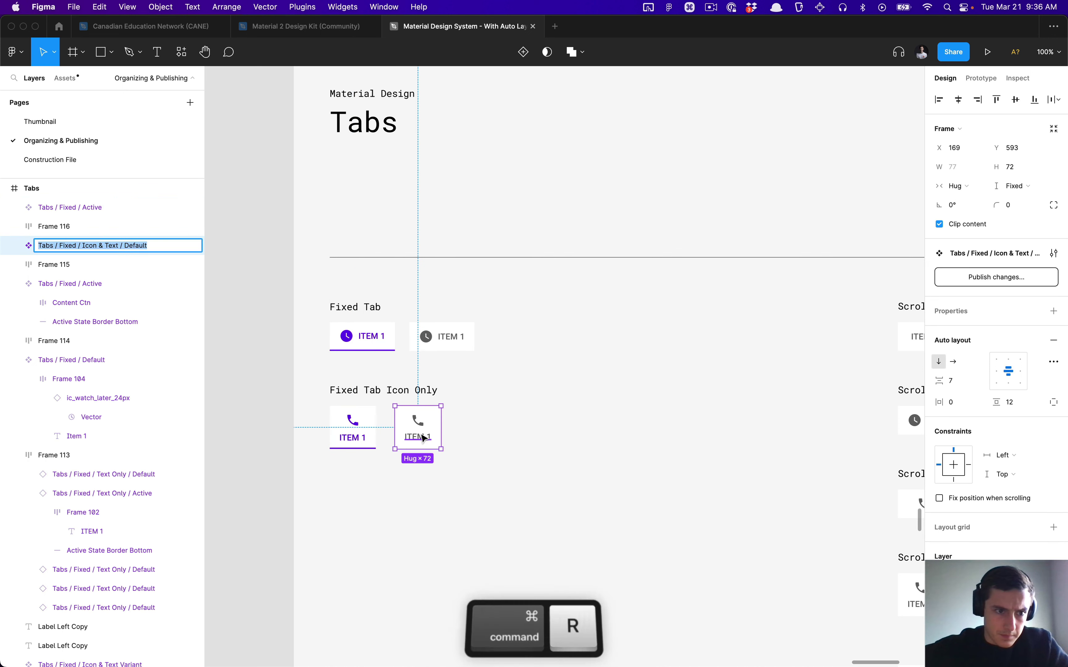
key(alt+Left)
key(alt+Right)
key(shift+alt+Left)
key(shift+alt+Left)
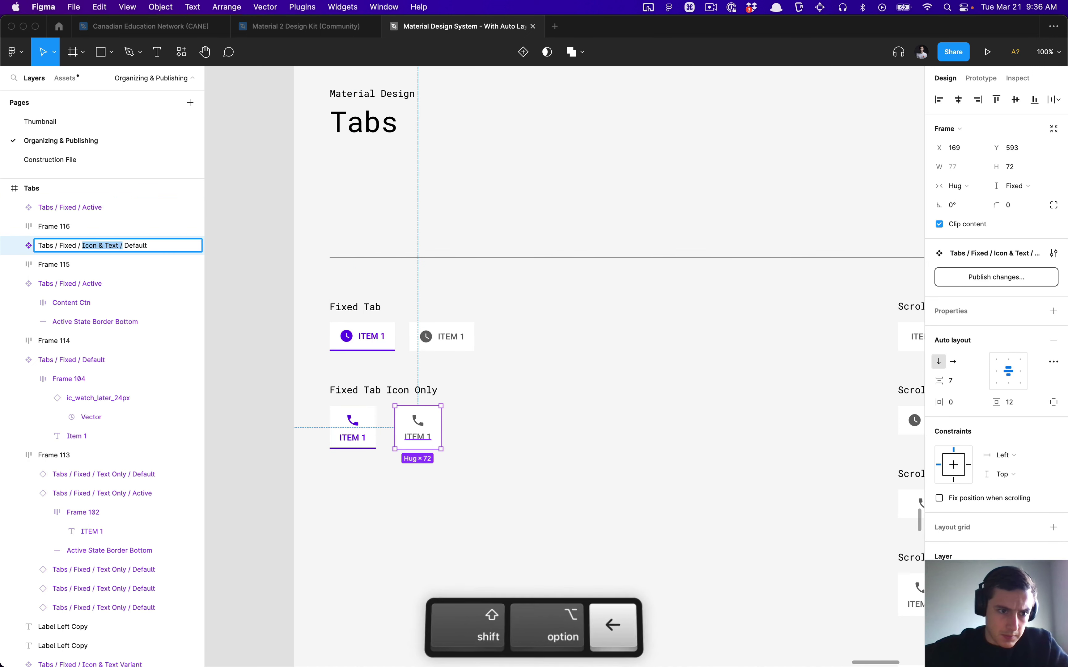
key(BackSpace)
text(/)
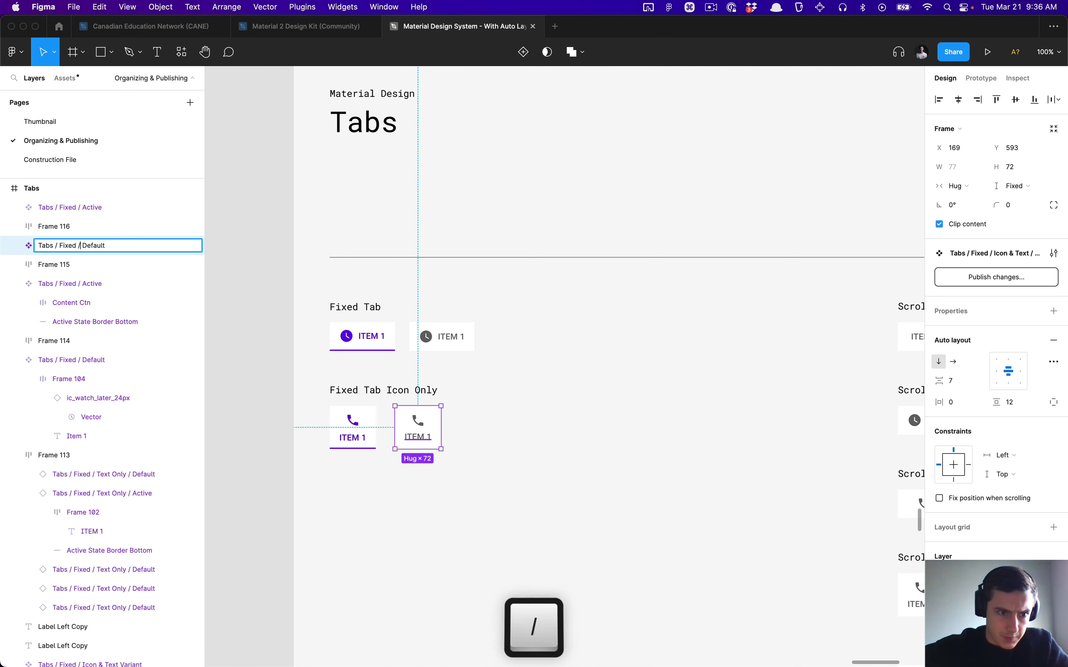
key(Return)
click(466, 505)
Combine the four fixed tab components as variants, and set the component set's corner radius to 32.
scroll(365, 432, right, 1)
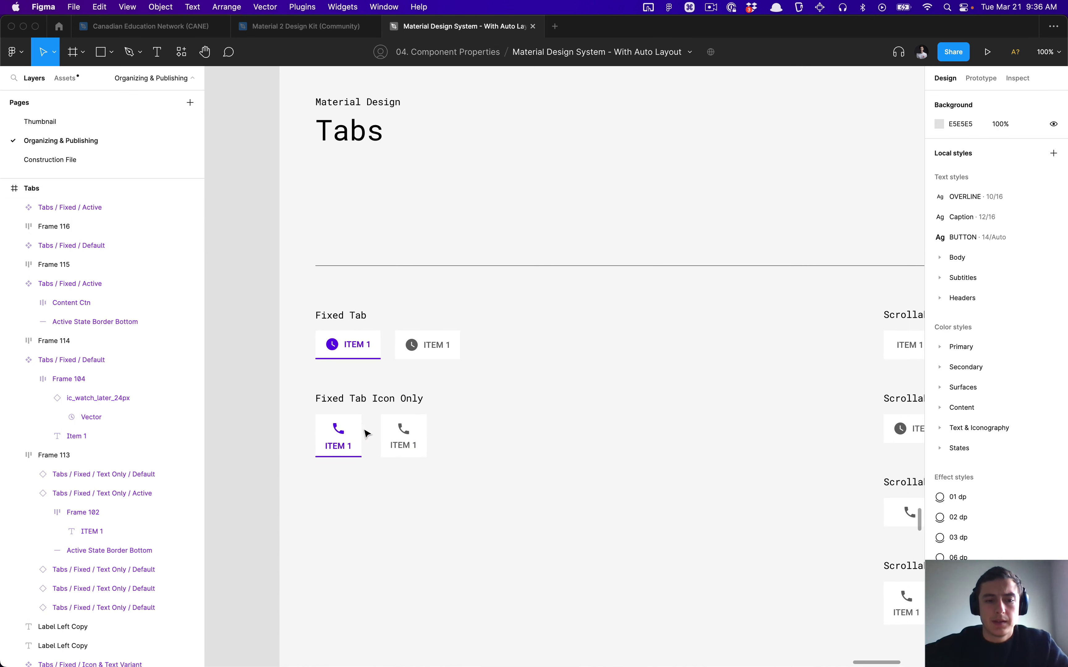
drag(478, 496, 329, 444)
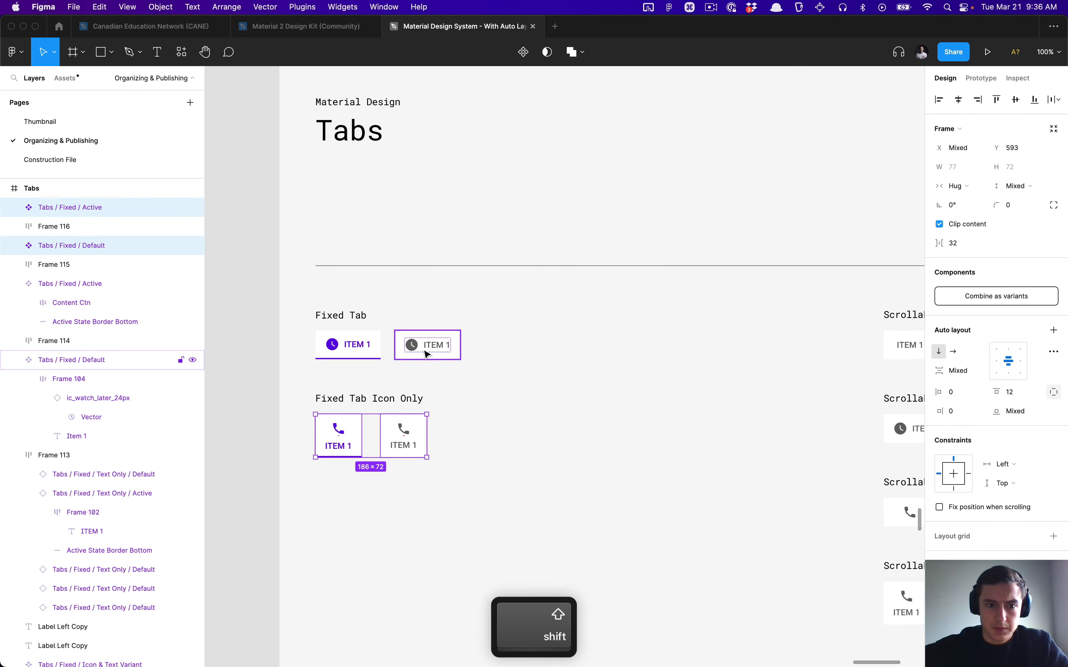
shift+click(426, 354)
shift+click(363, 352)
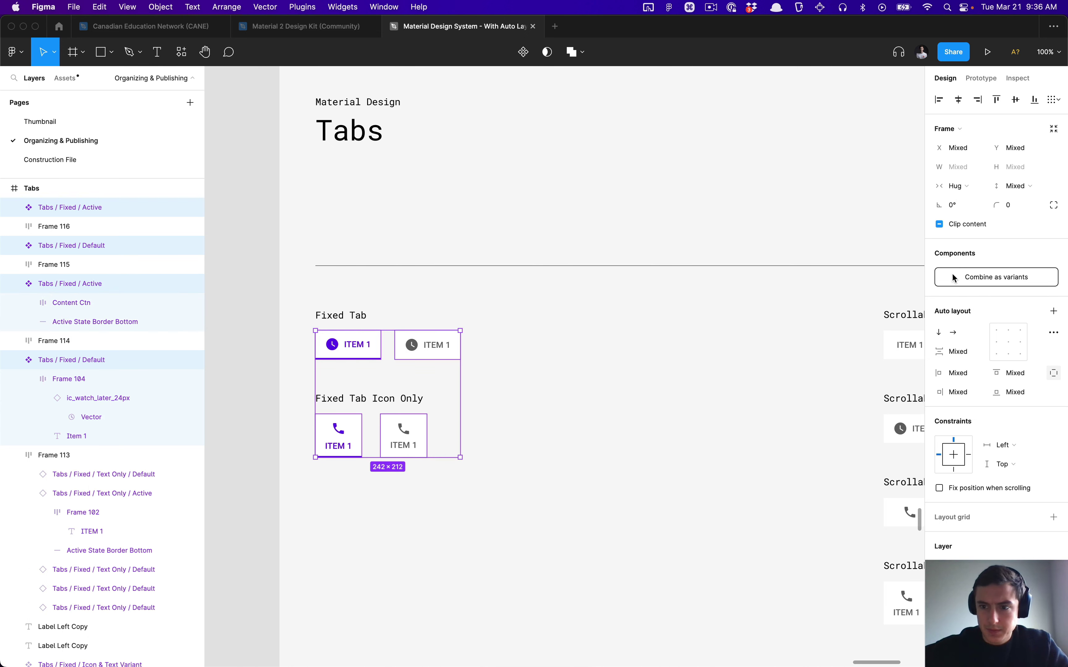
click(977, 276)
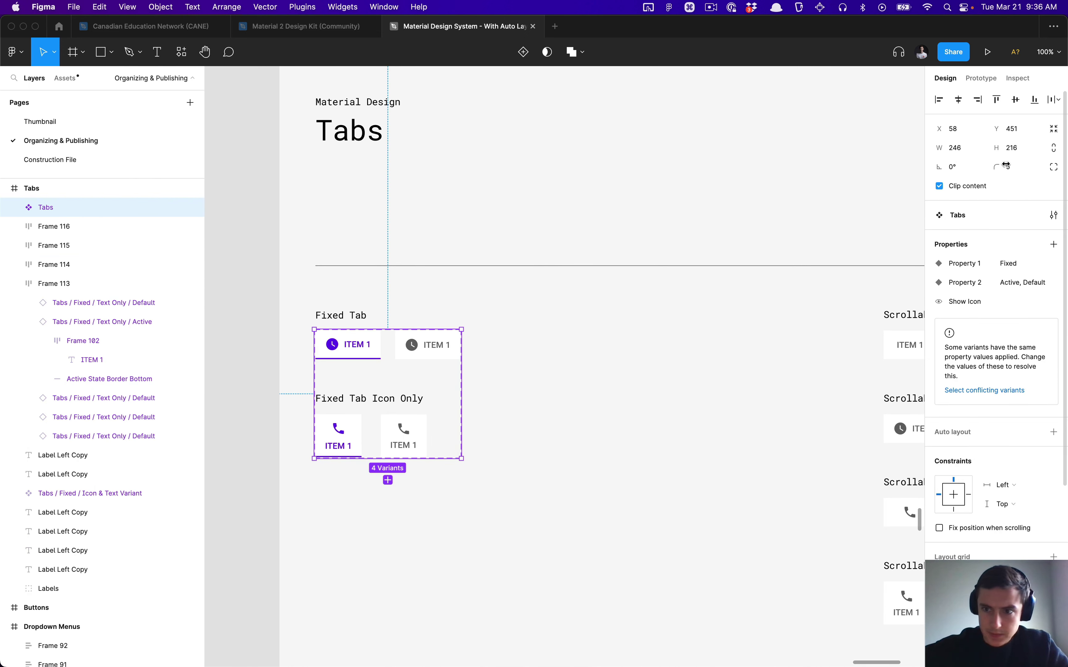
text(32)
key(Return)
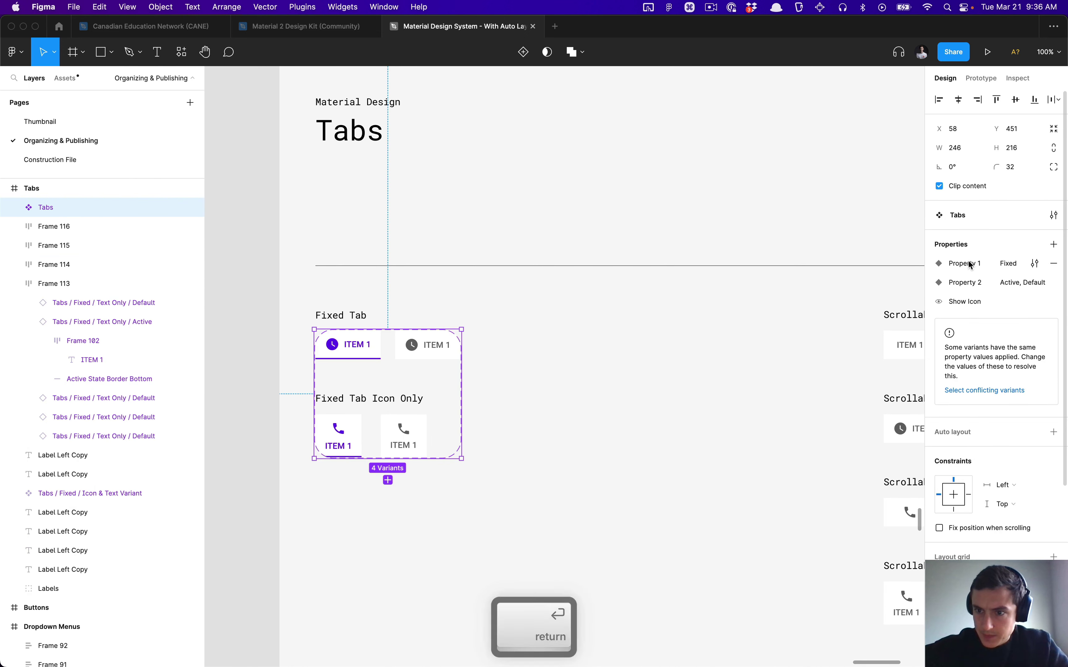
Rename the component set's variant properties Property 1 and Property 2 to "Type" and "States".
double_click(969, 264)
text(Typ)
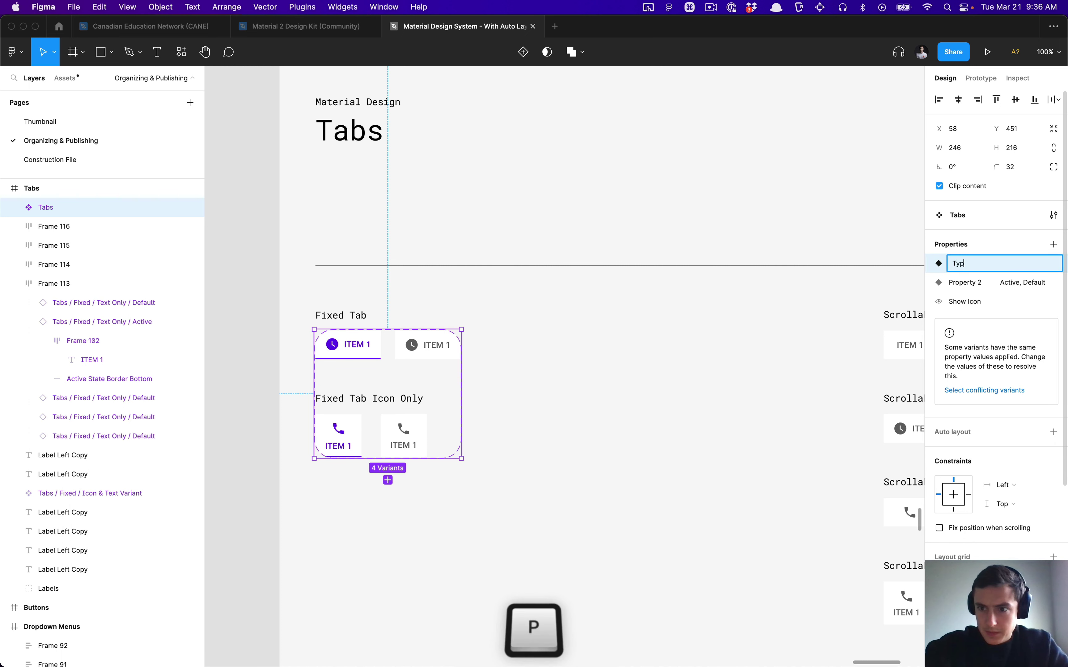
text(e)
key(Return)
click(1035, 264)
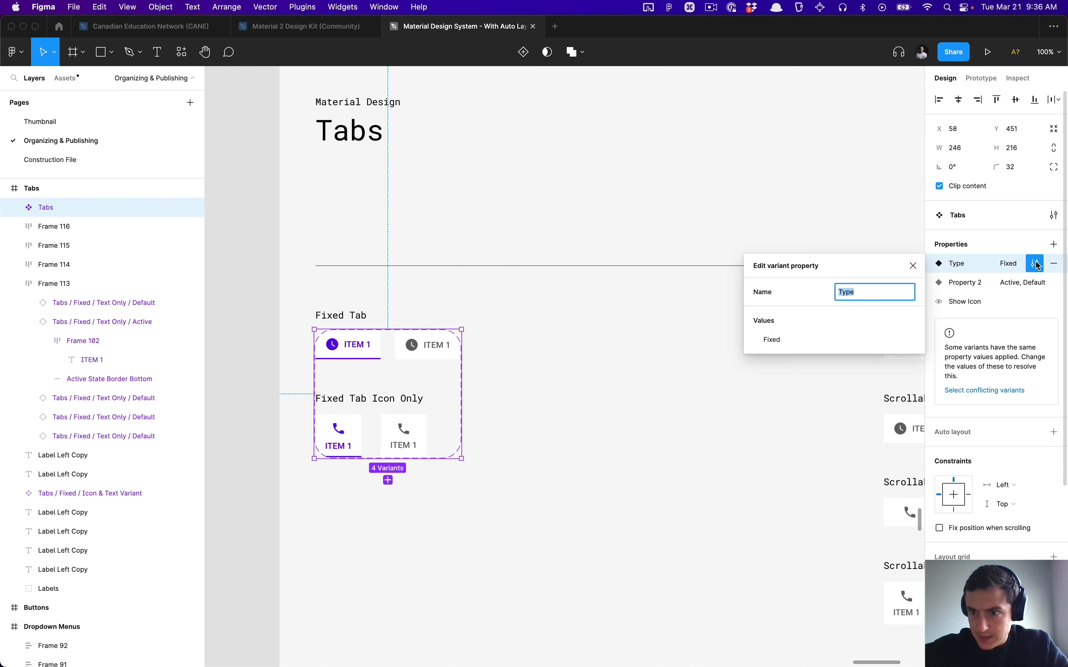
click(912, 266)
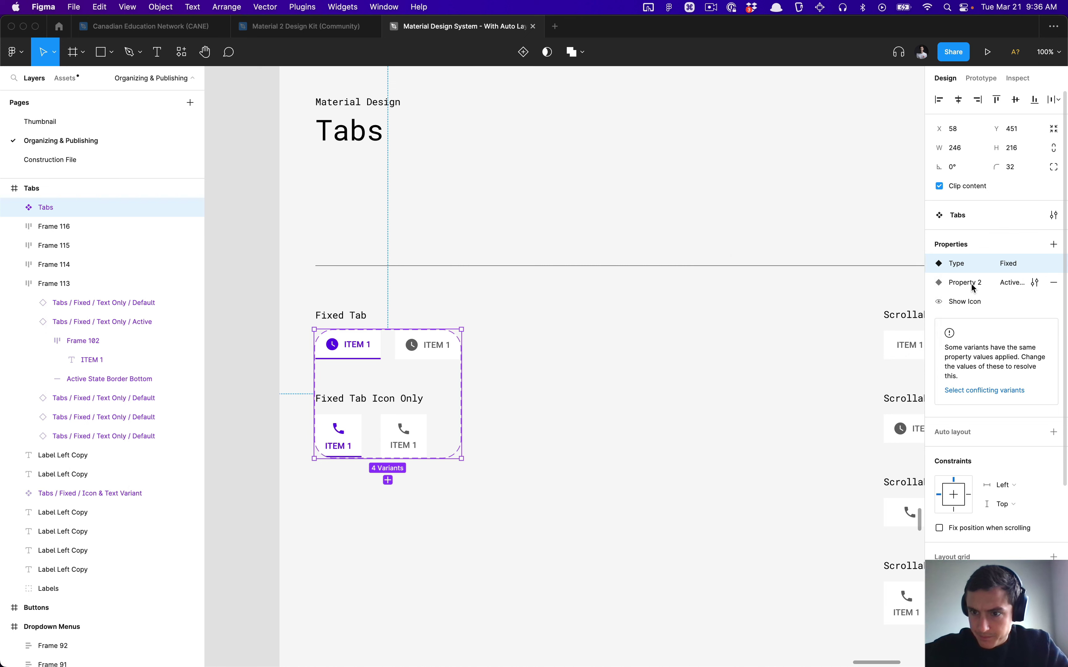
click(964, 284)
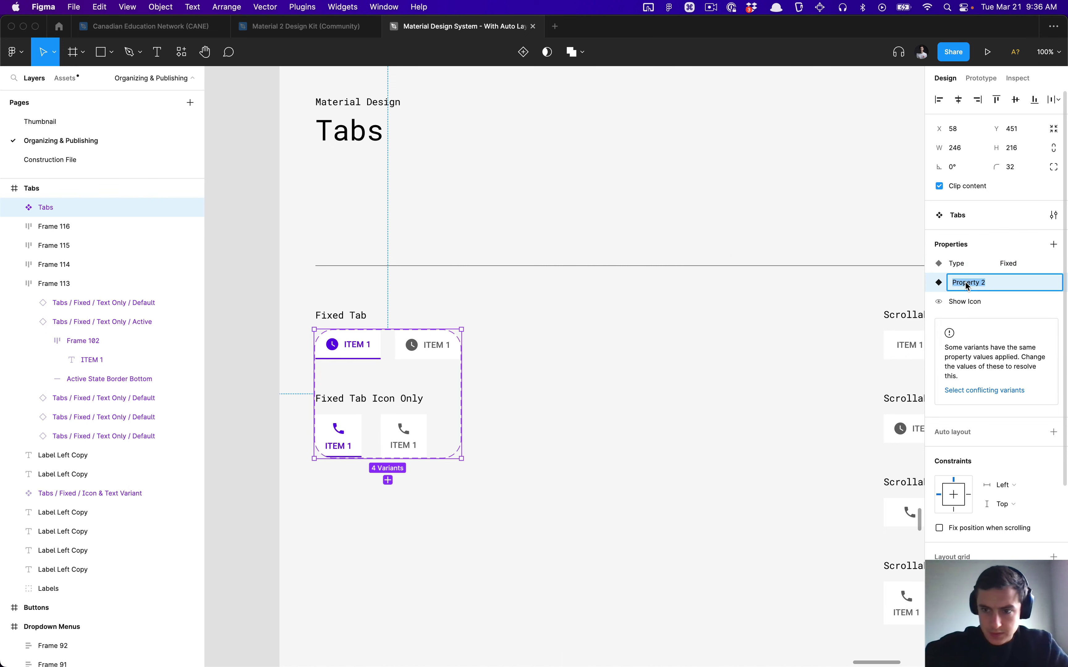
text(States)
key(Return)
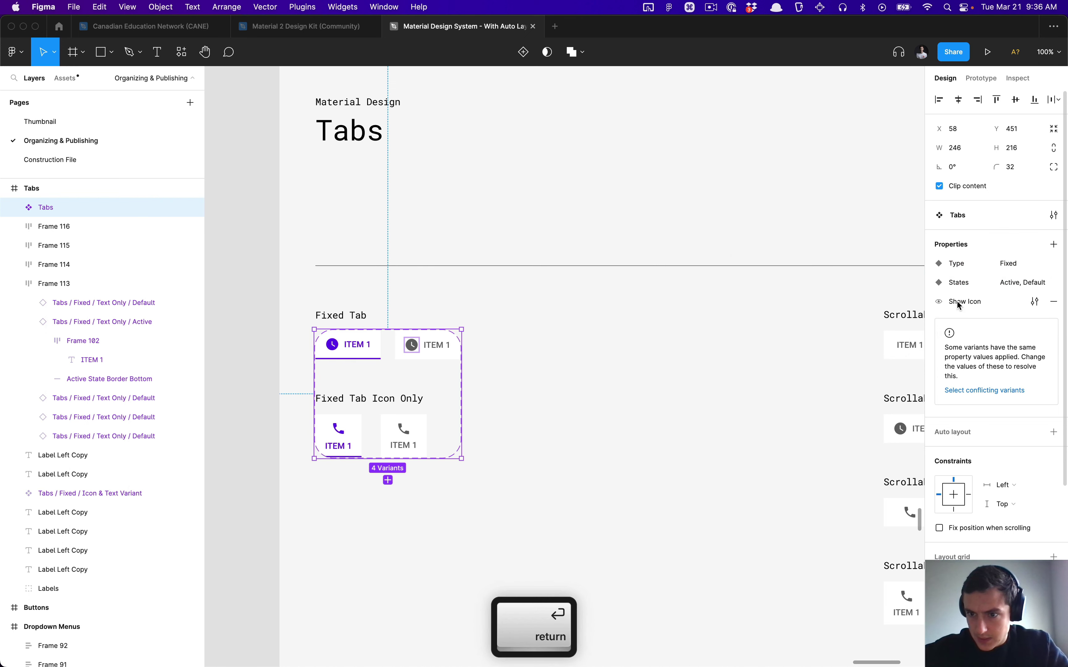
Extend the Tabs component set's frame upward and outward on both sides to about 304 by 293 at X 29, Y 374.
click(485, 356)
click(390, 347)
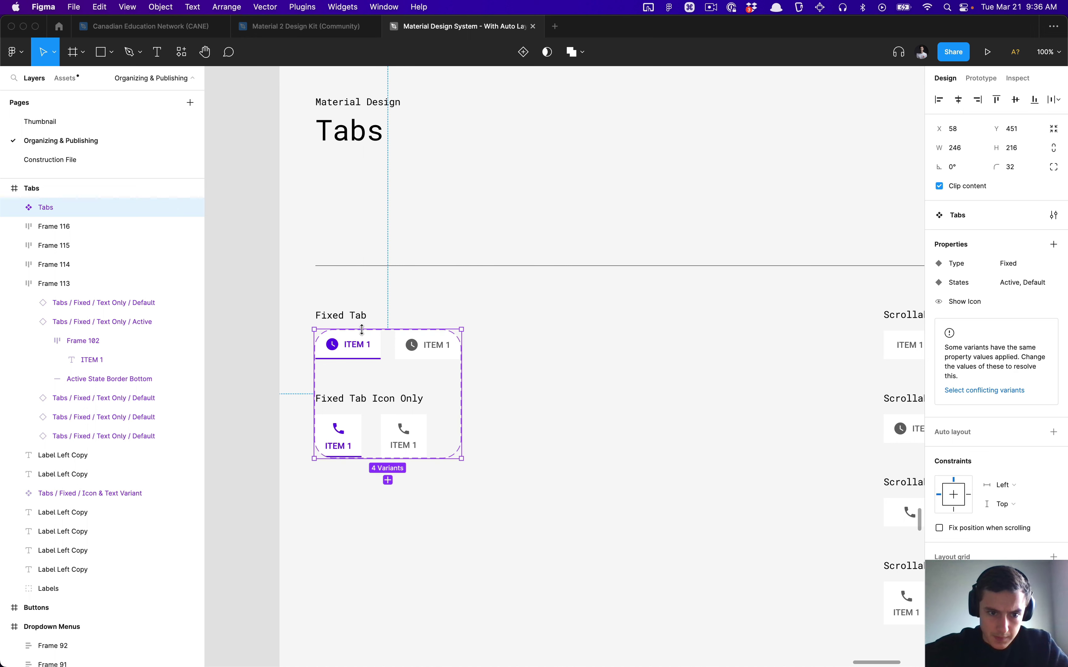
drag(362, 330, 361, 315)
drag(317, 350, 298, 350)
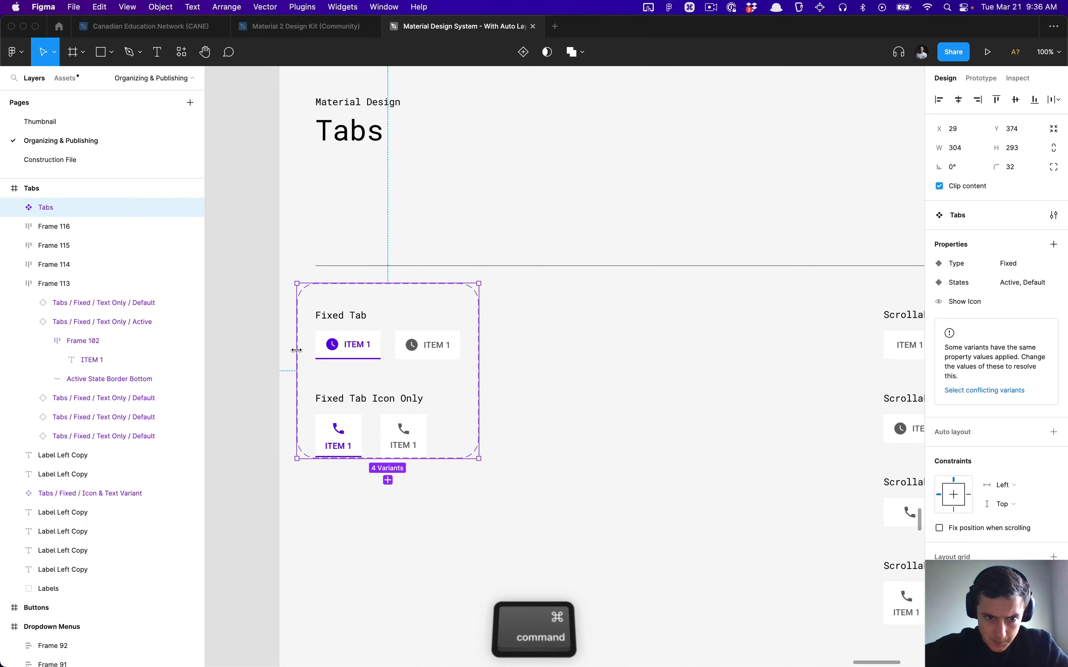
key(Return)
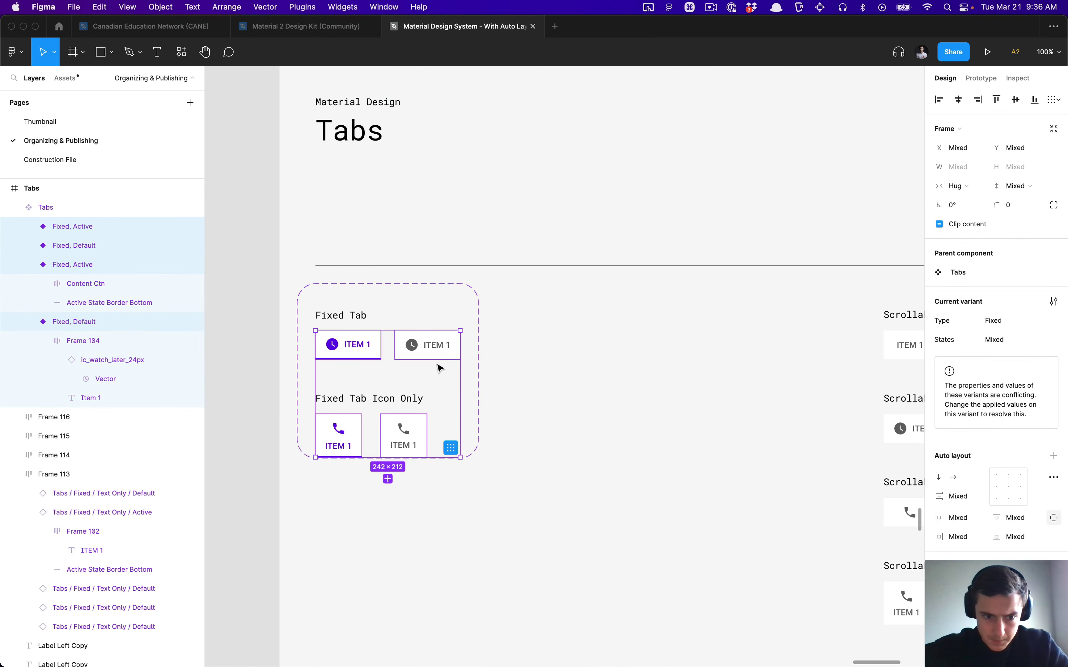
key(shift+Return)
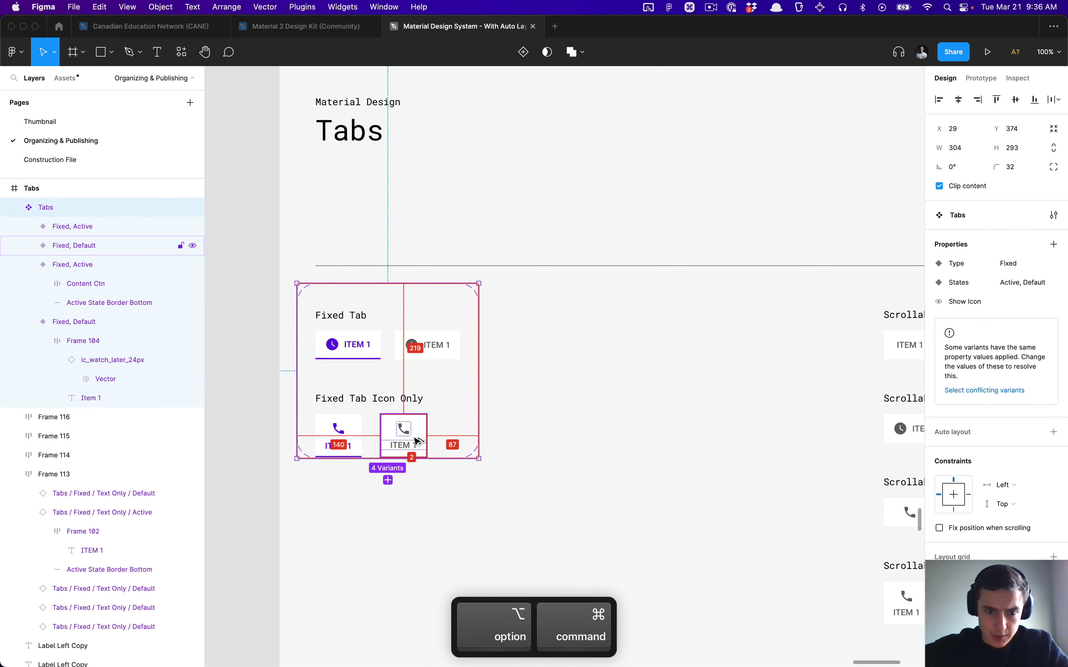
Extend the component set's bottom, right and left edges to even out its padding, giving 322 by 331 at X 20.
key(super+Down)
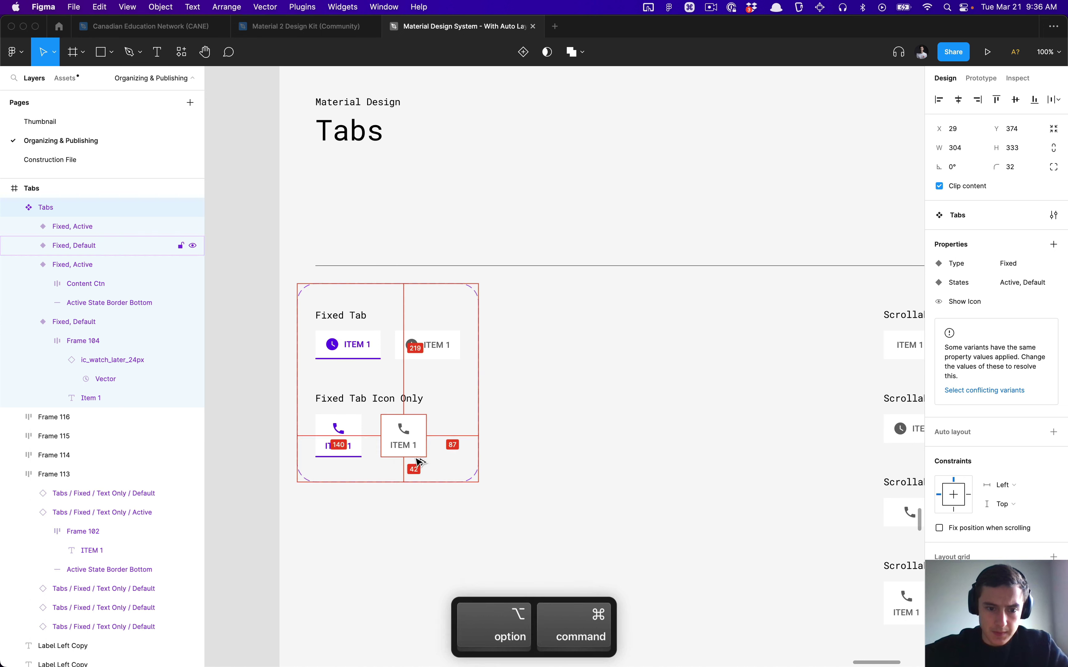
key(shift+super+Up)
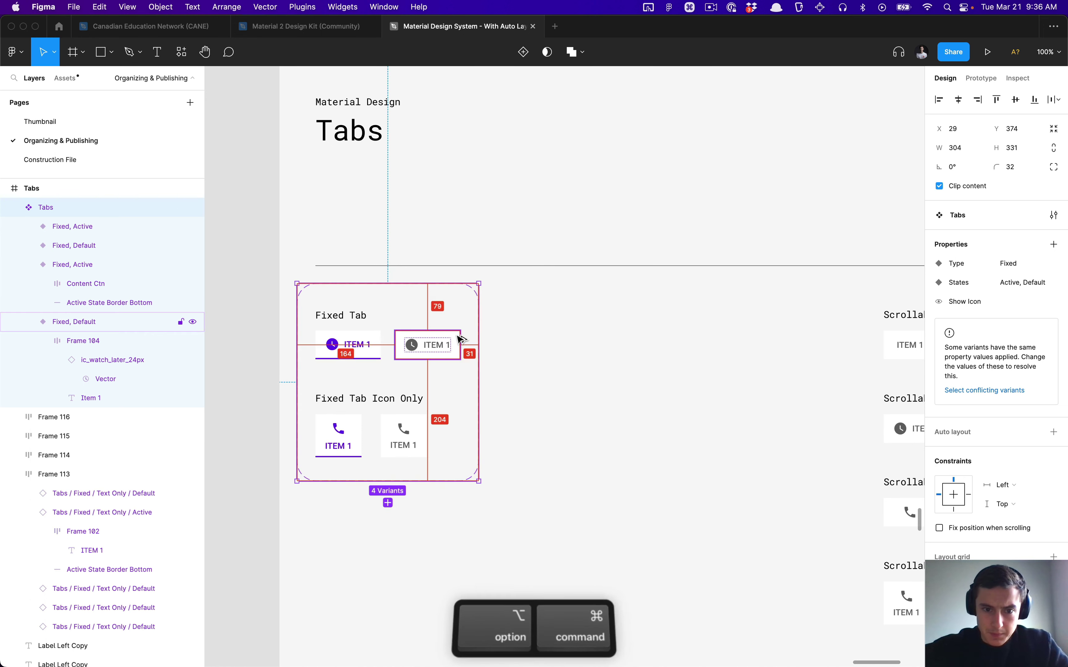
key(shift+super+Right)
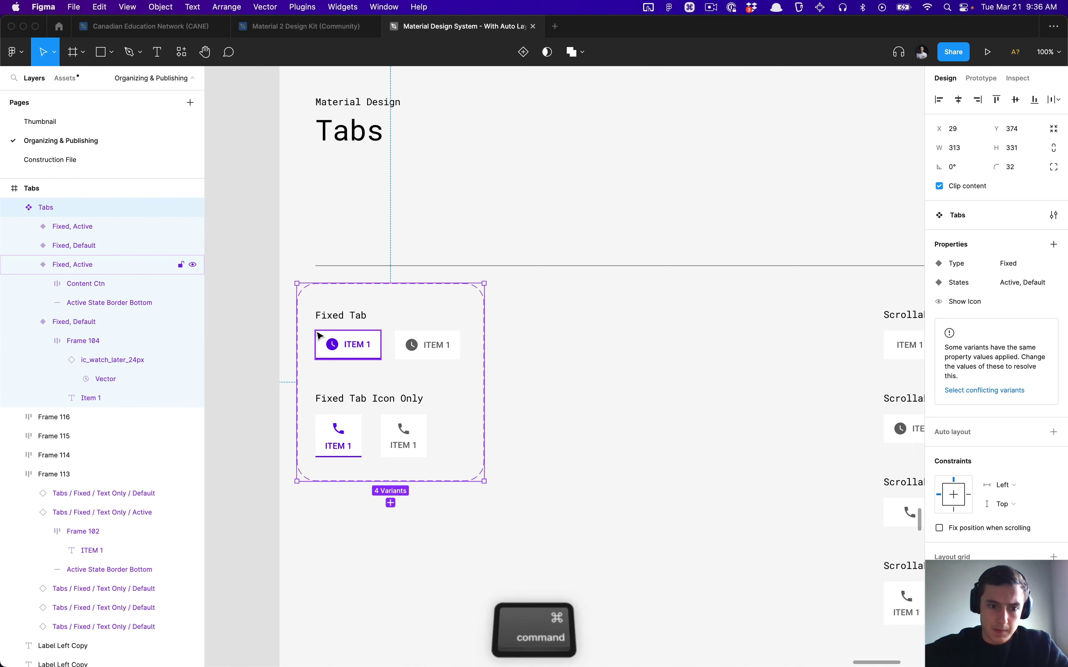
drag(296, 333, 292, 332)
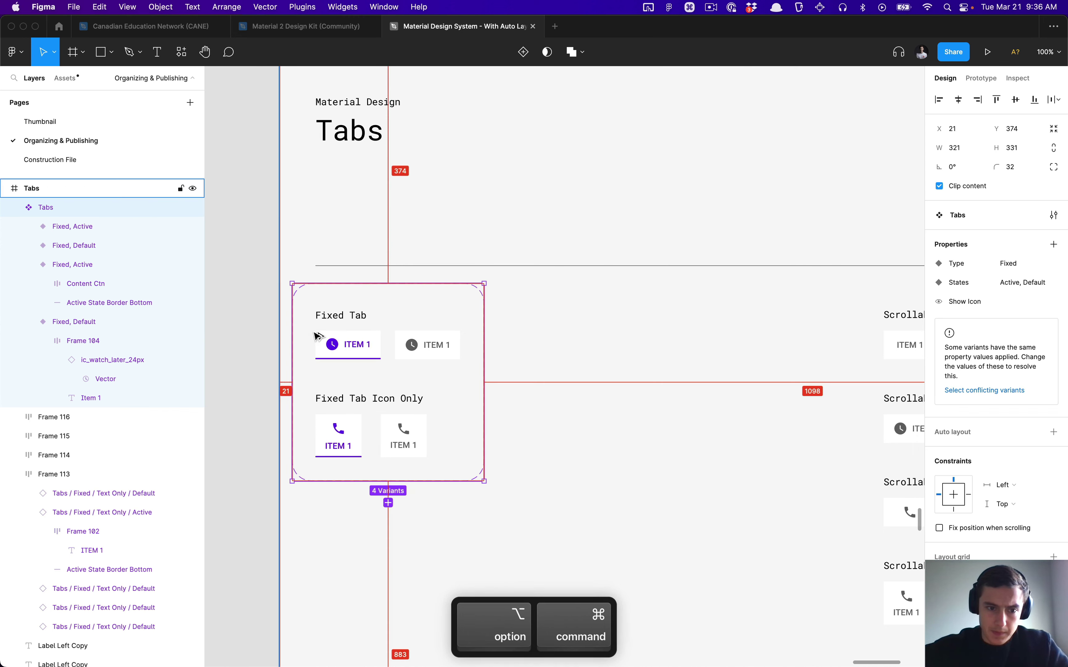
scroll(317, 336, up, 3)
scroll(317, 337, up, 10)
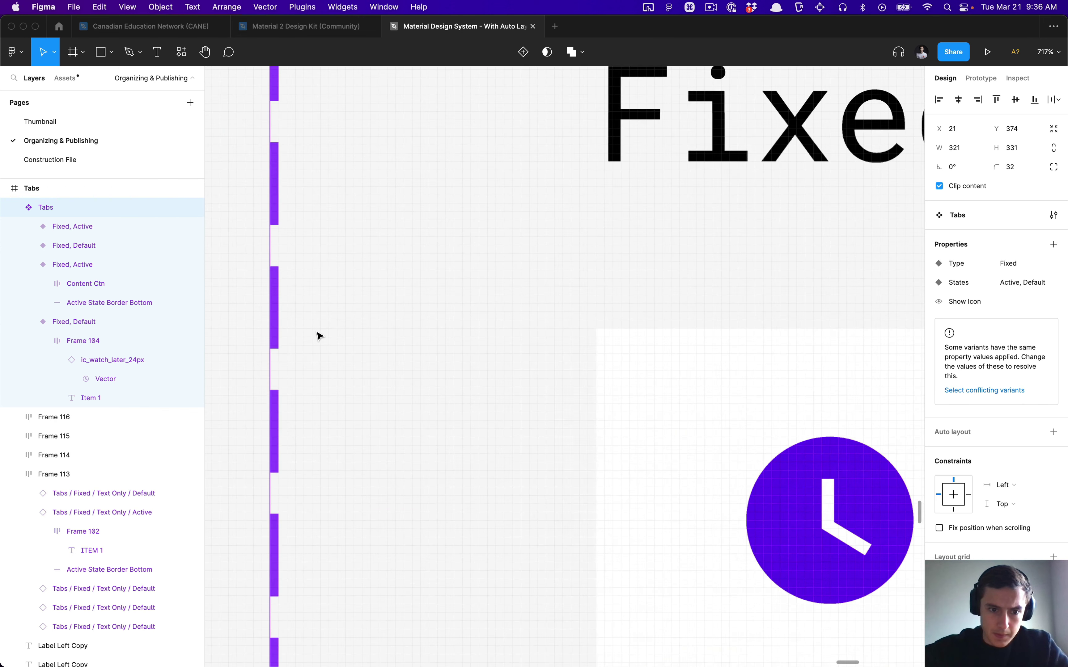
drag(270, 339, 264, 339)
Create a text property named "Label" with the value Item 1 from the active leading-icon tab's text.
scroll(265, 340, down, 10)
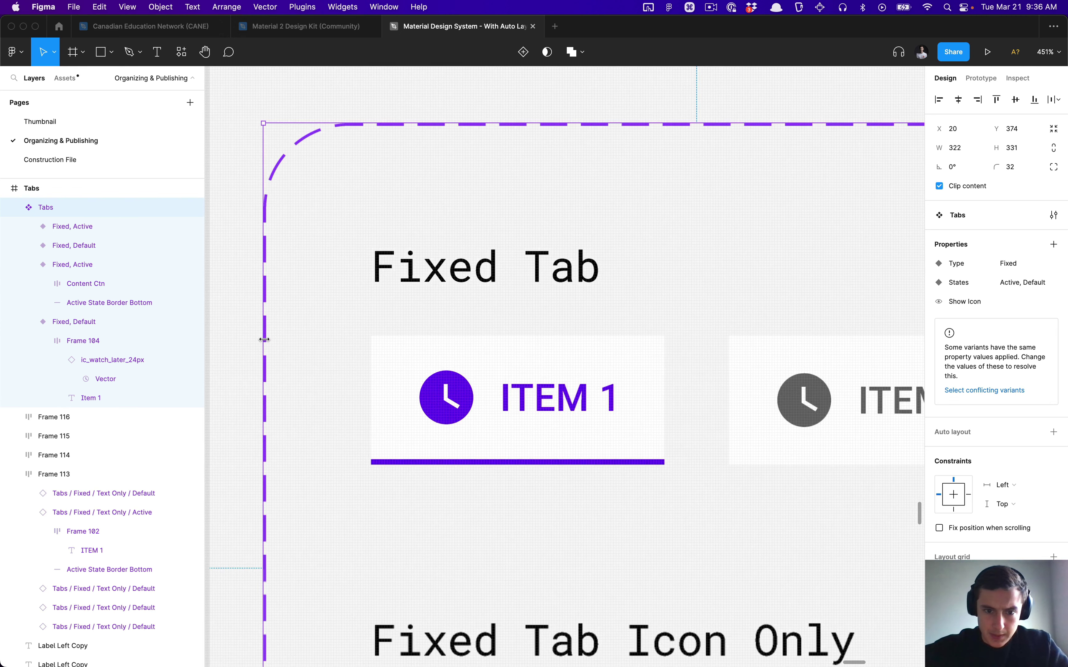
super+click(400, 327)
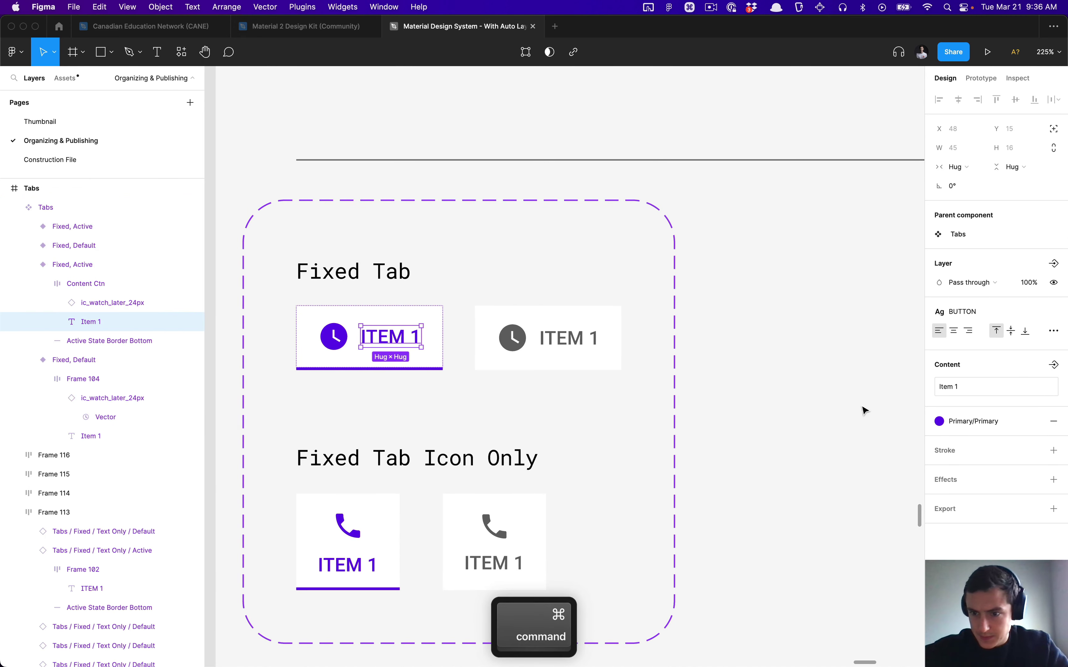
click(1055, 365)
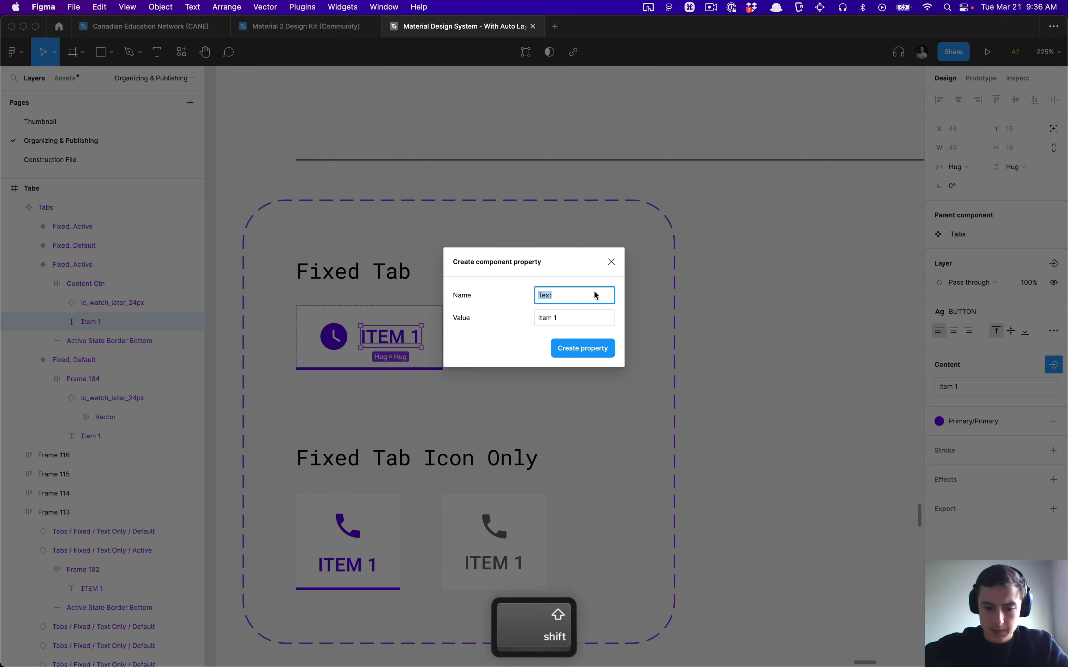
text(Label)
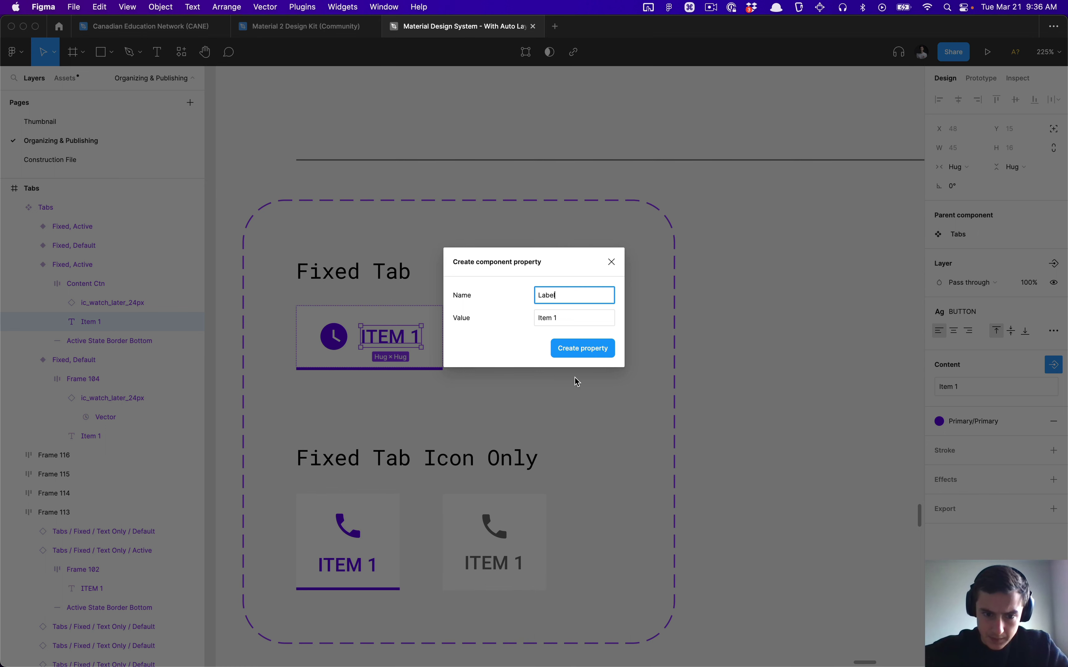
click(590, 356)
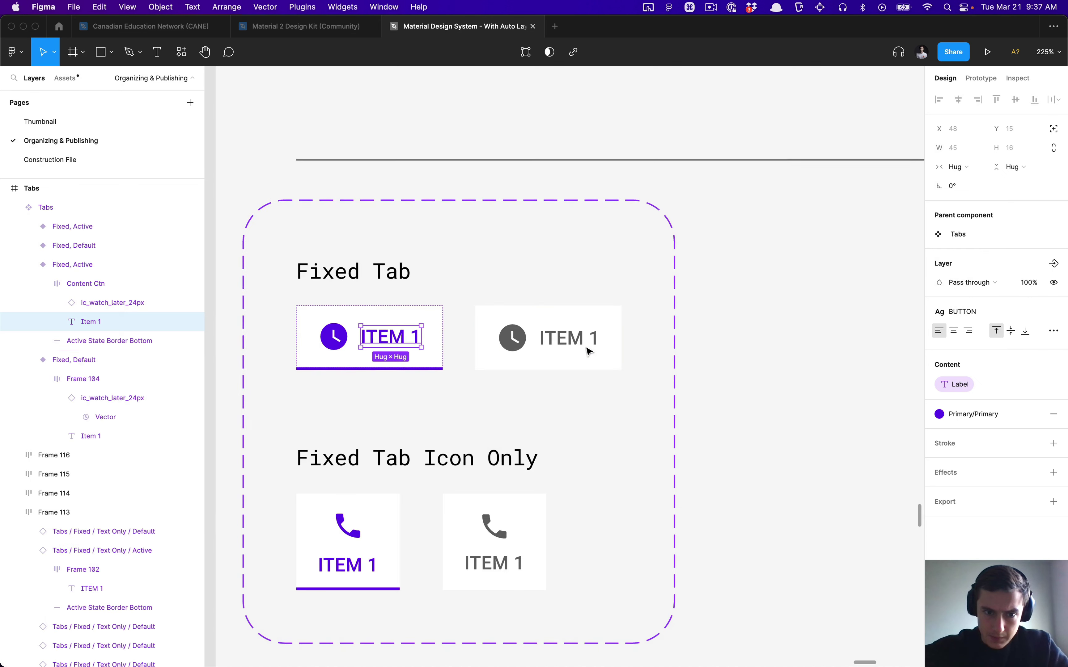
Apply the existing Label text property to the item text of the default leading-icon tab and both phone-icon tabs.
super+click(561, 348)
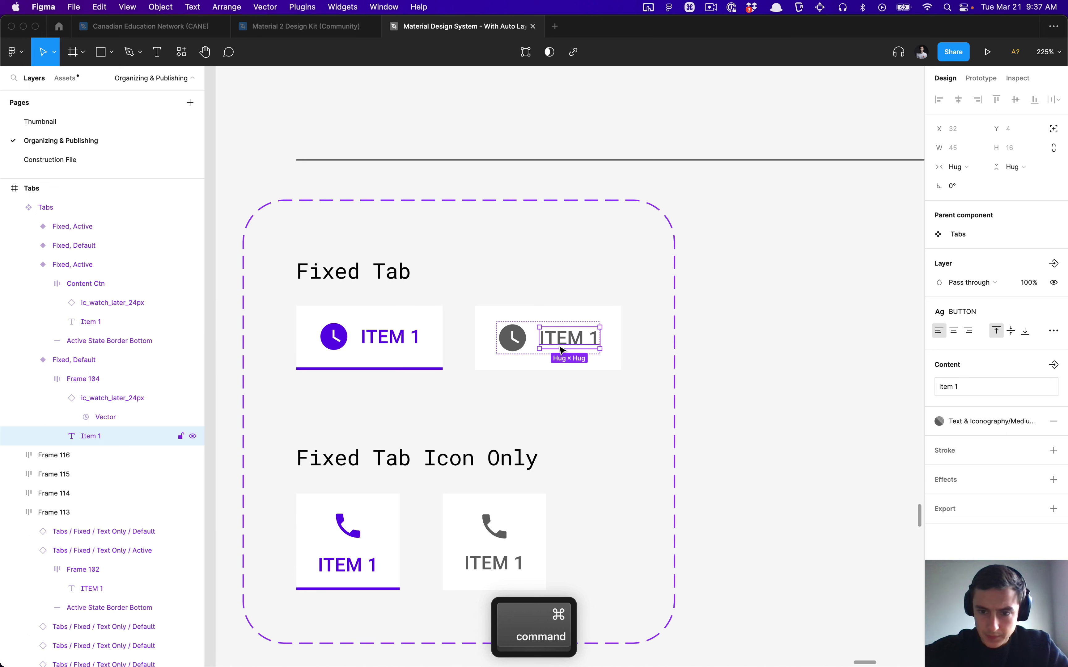
shift+super+click(497, 562)
shift+super+click(363, 566)
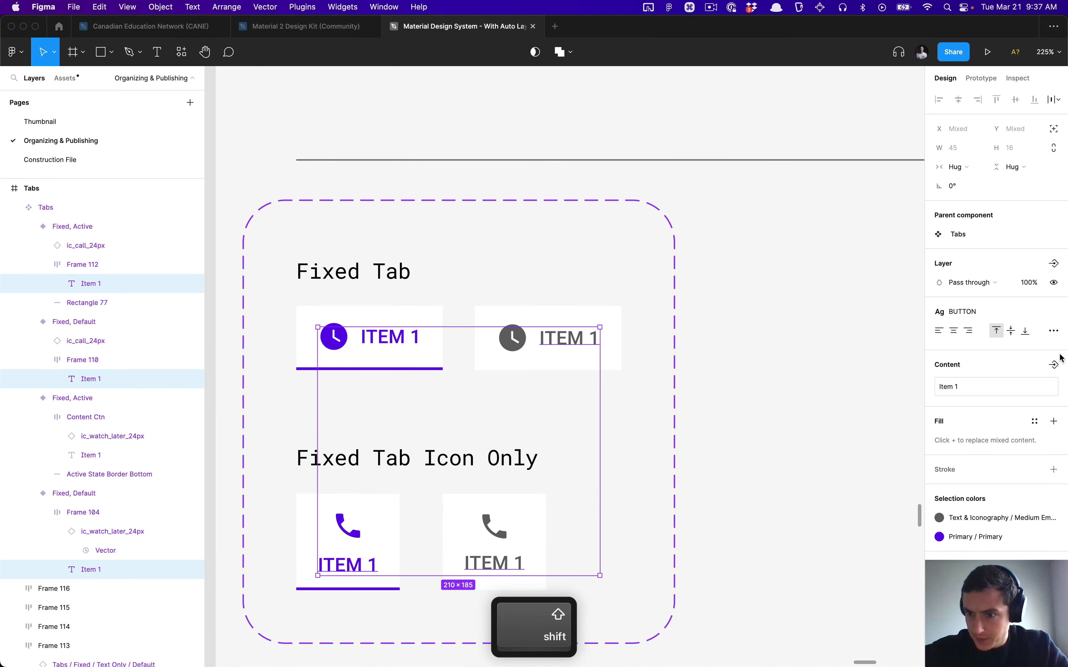
click(1055, 365)
click(1025, 389)
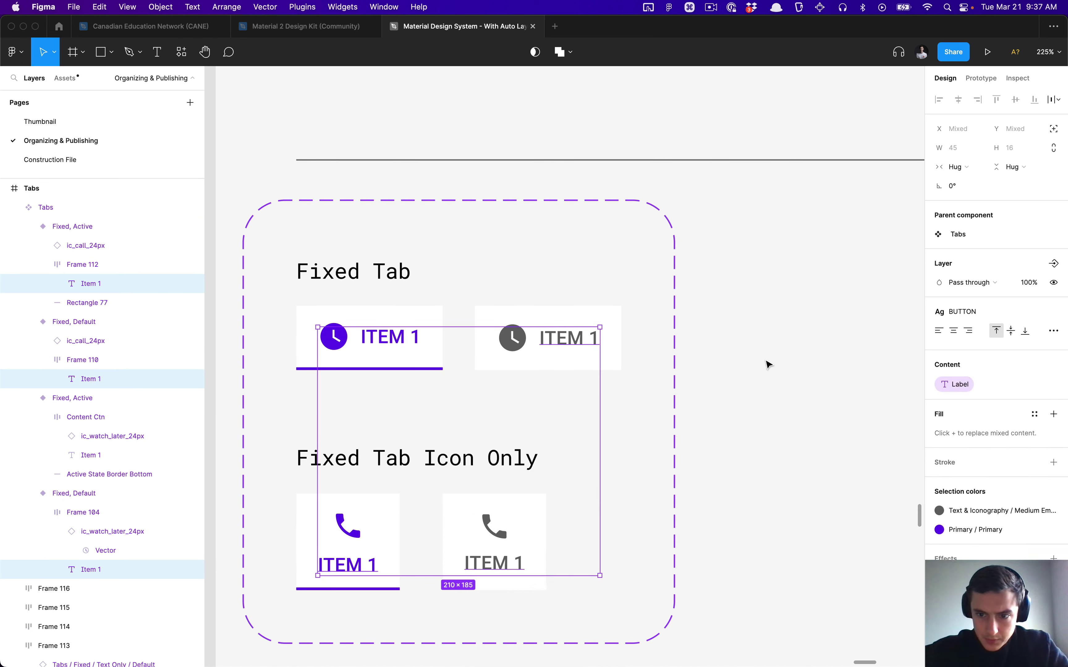
click(745, 354)
Place an instance of each of the two default tabs beside the component set to test the Label property.
scroll(520, 446, down, 5)
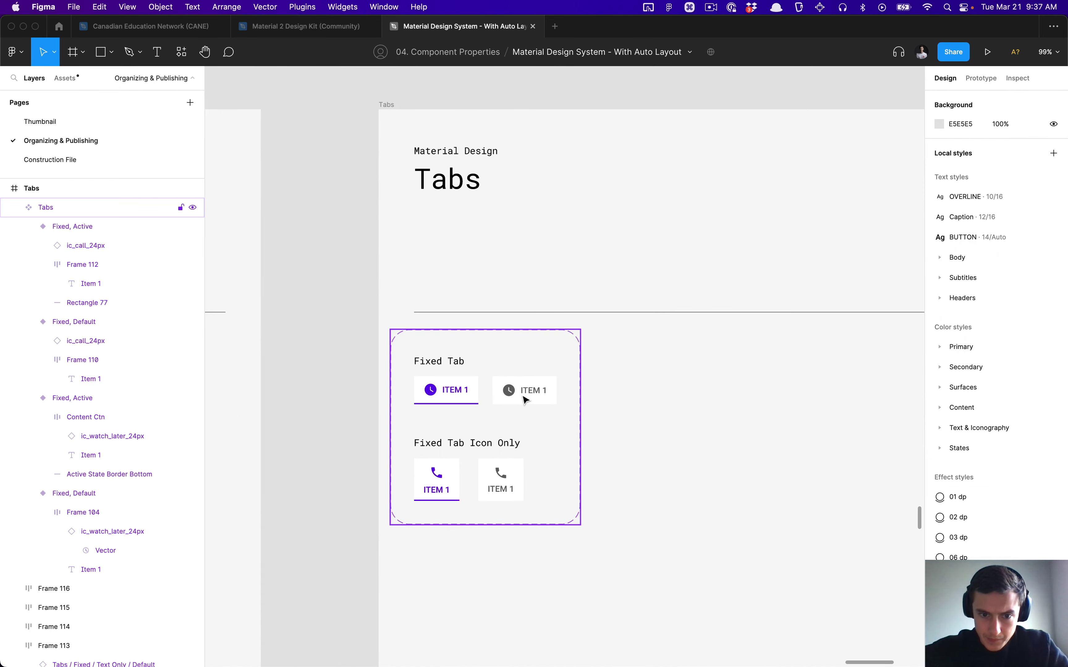
super+click(546, 396)
key(shift+Return)
key(shift+Return)
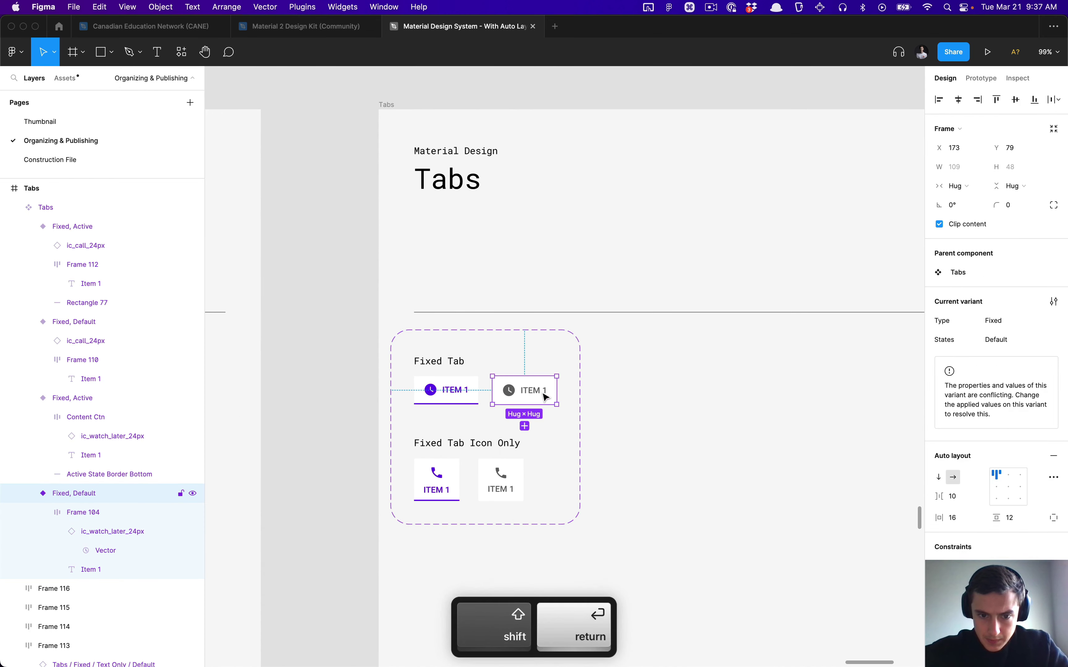
shift+click(516, 496)
drag(503, 475, 668, 477)
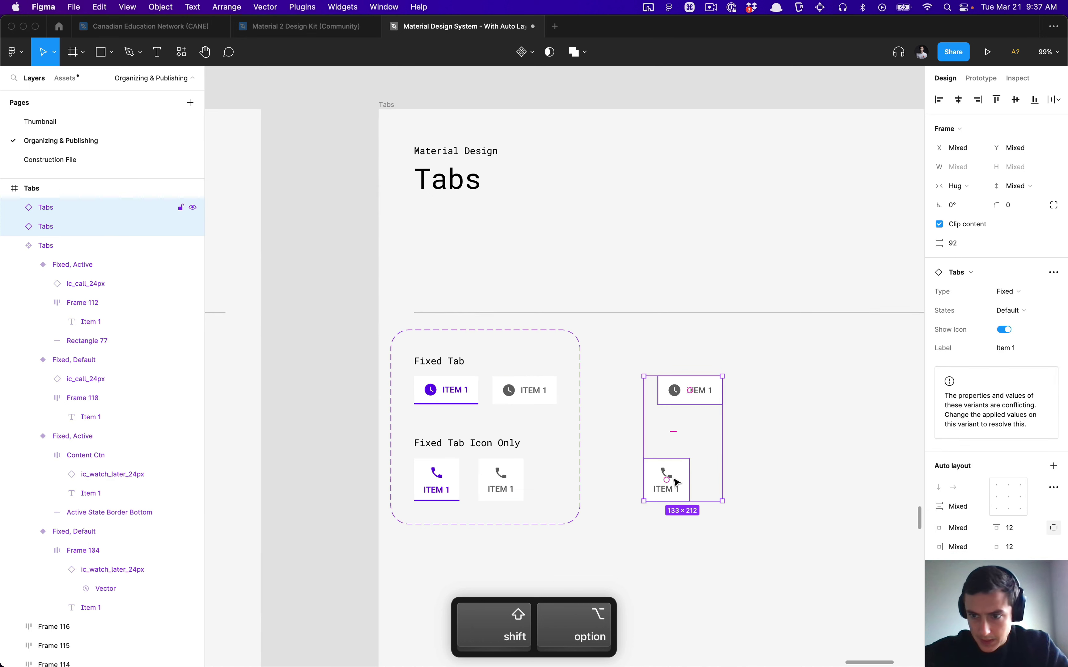
Set the Label of both test instances to "asasdasdsa", and delete the two instances.
text(asasd)
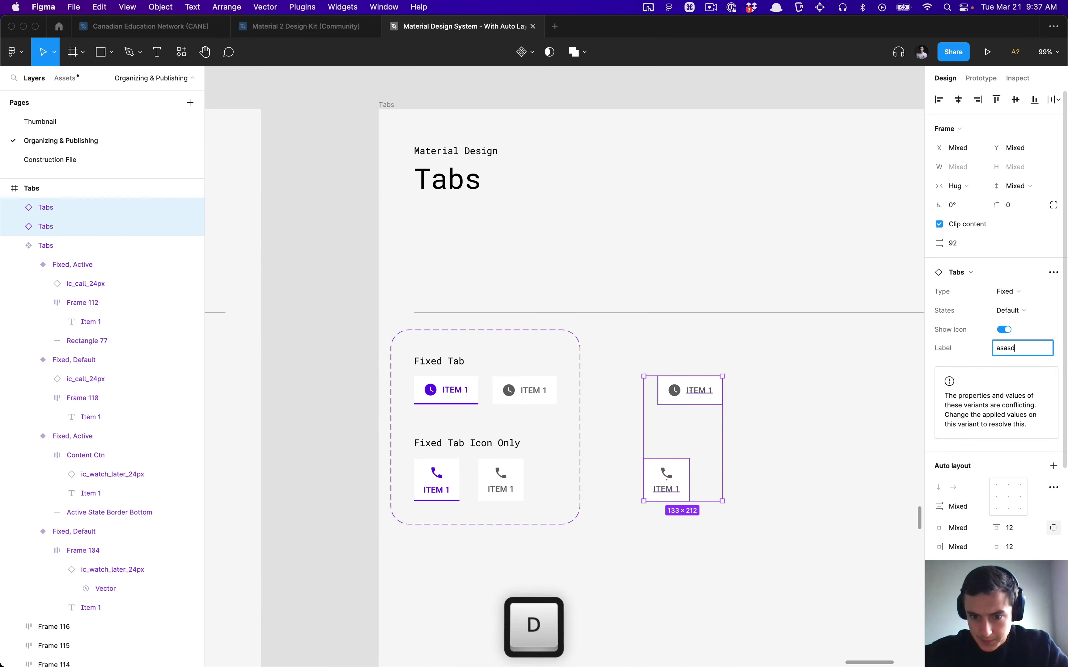
key(Return)
drag(643, 373, 690, 464)
shift+click(683, 488)
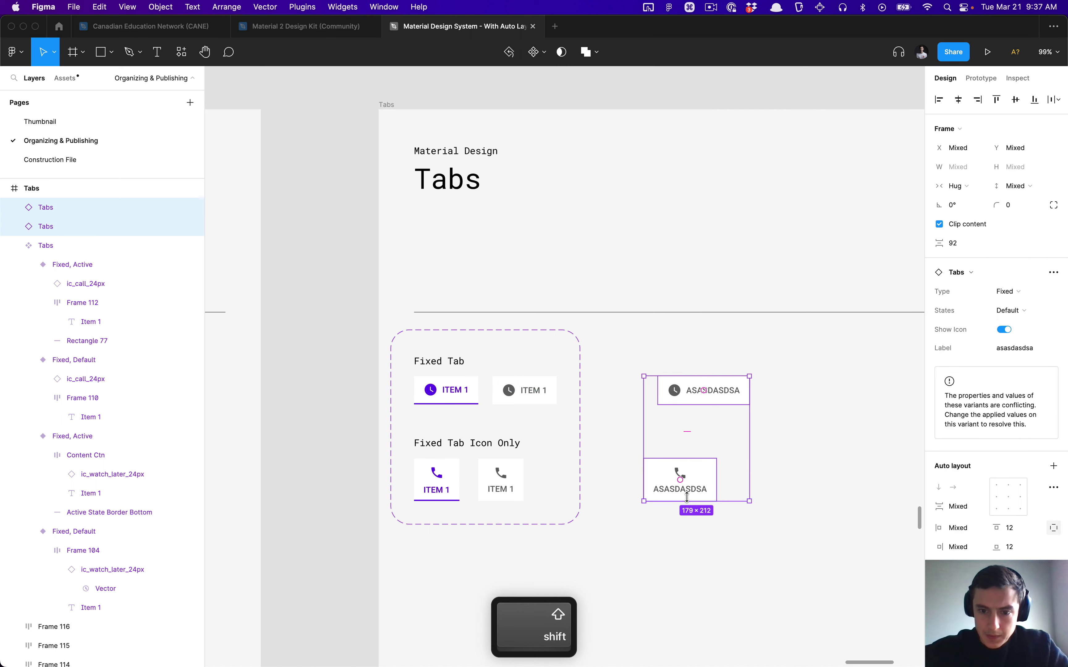
key(BackSpace)
Apply the Show Icon property to the layer visibility of the active clock icon and both phone icons.
scroll(512, 437, up, 5)
click(505, 366)
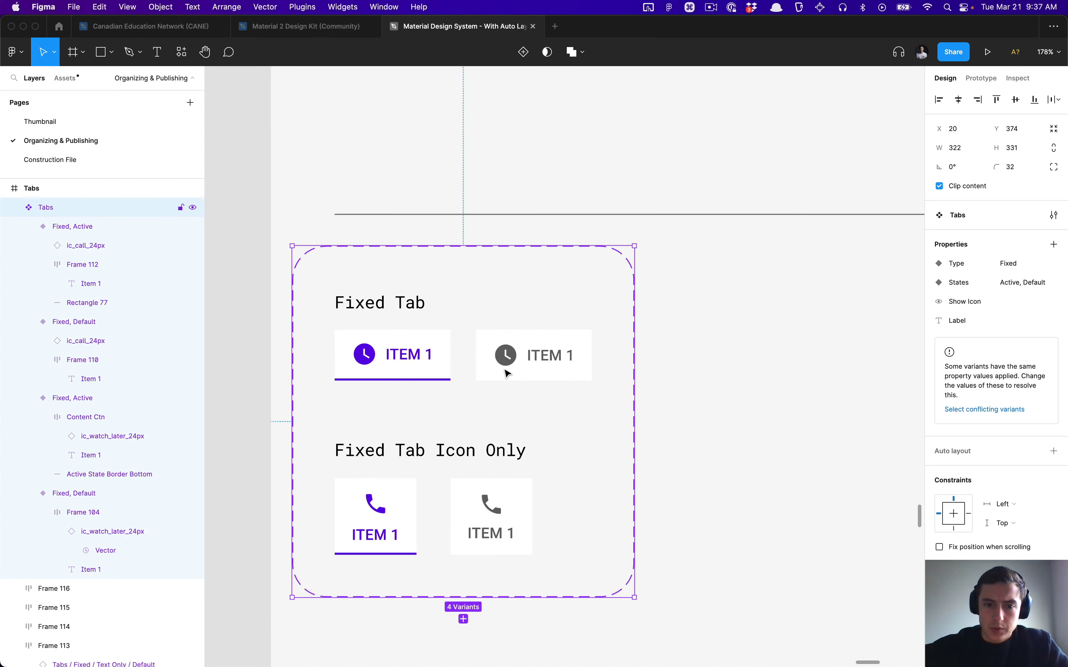
super+click(505, 366)
key(shift+Return)
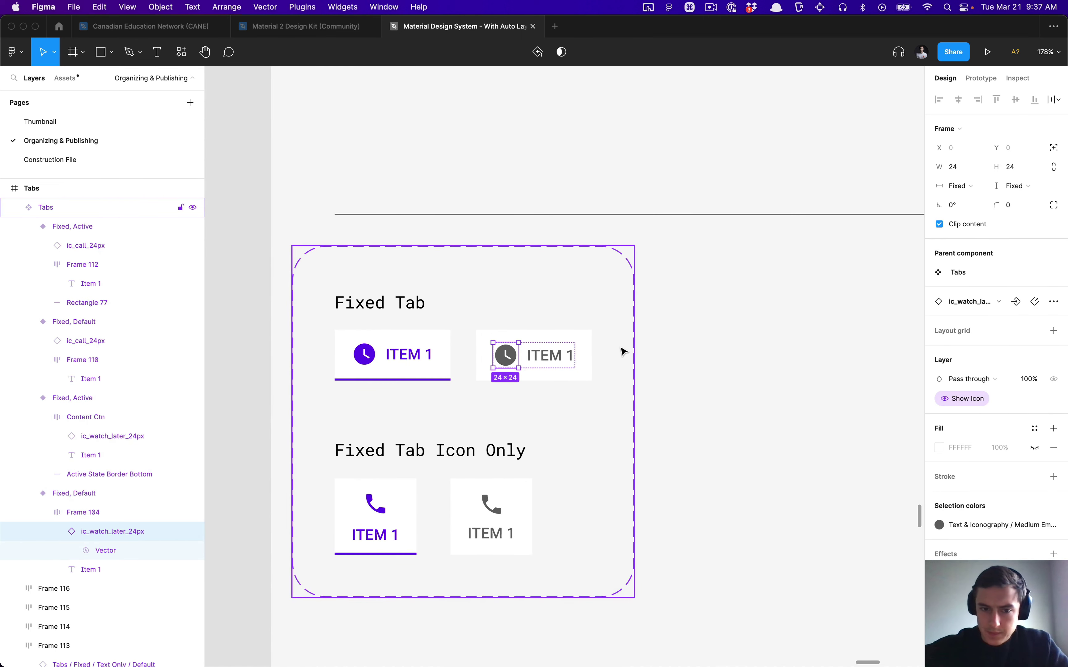
super+click(363, 366)
key(shift+Return)
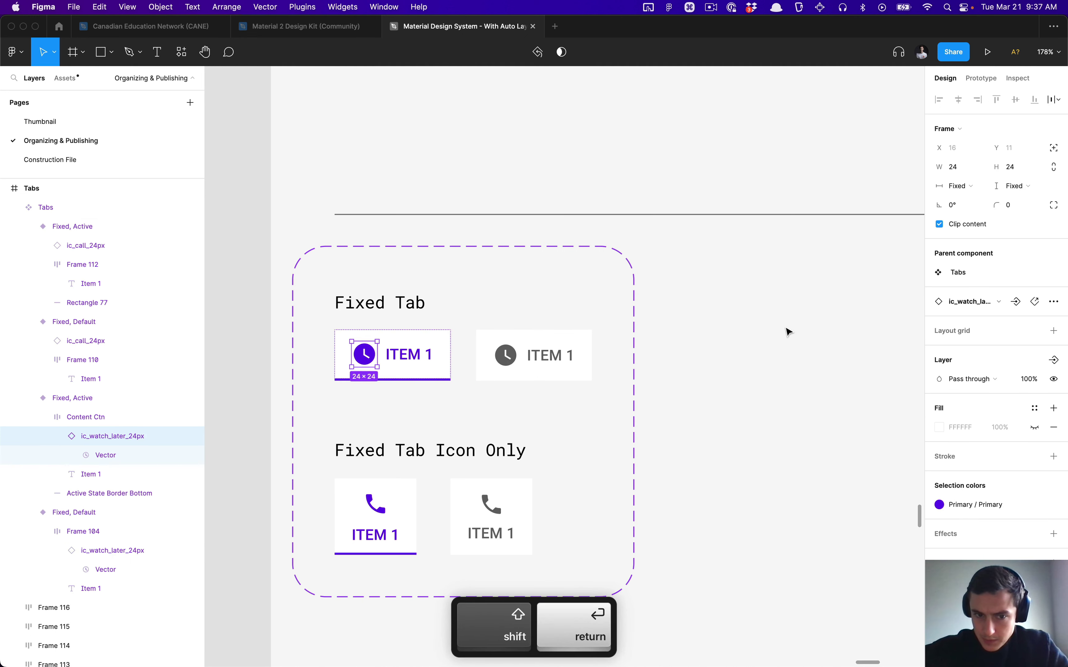
super+click(488, 507)
shift+super+click(366, 367)
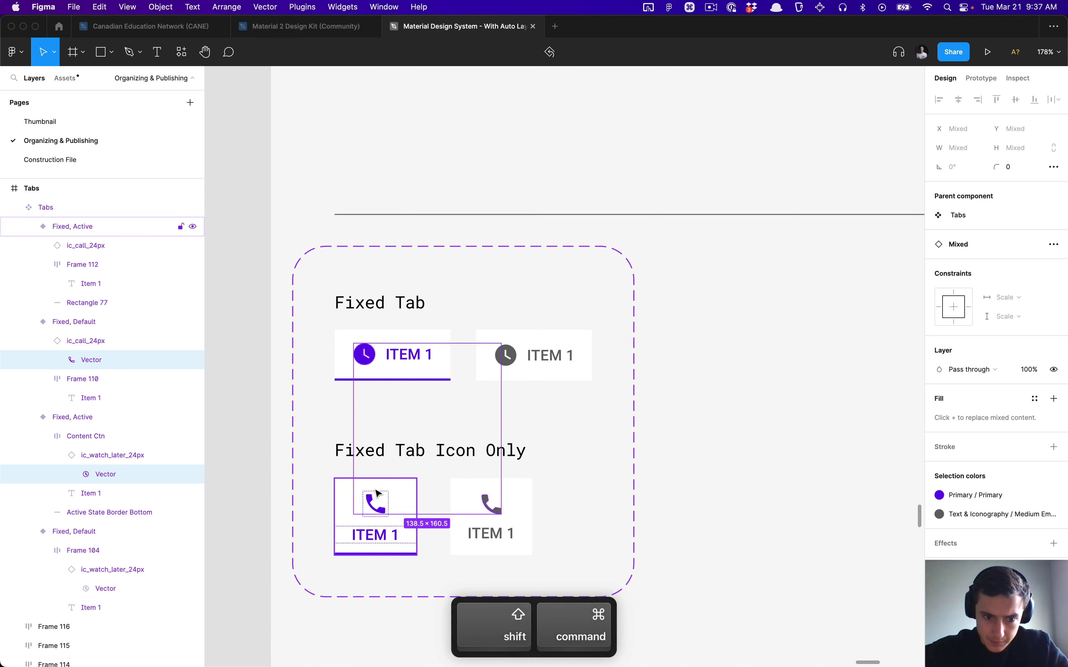
shift+super+click(371, 503)
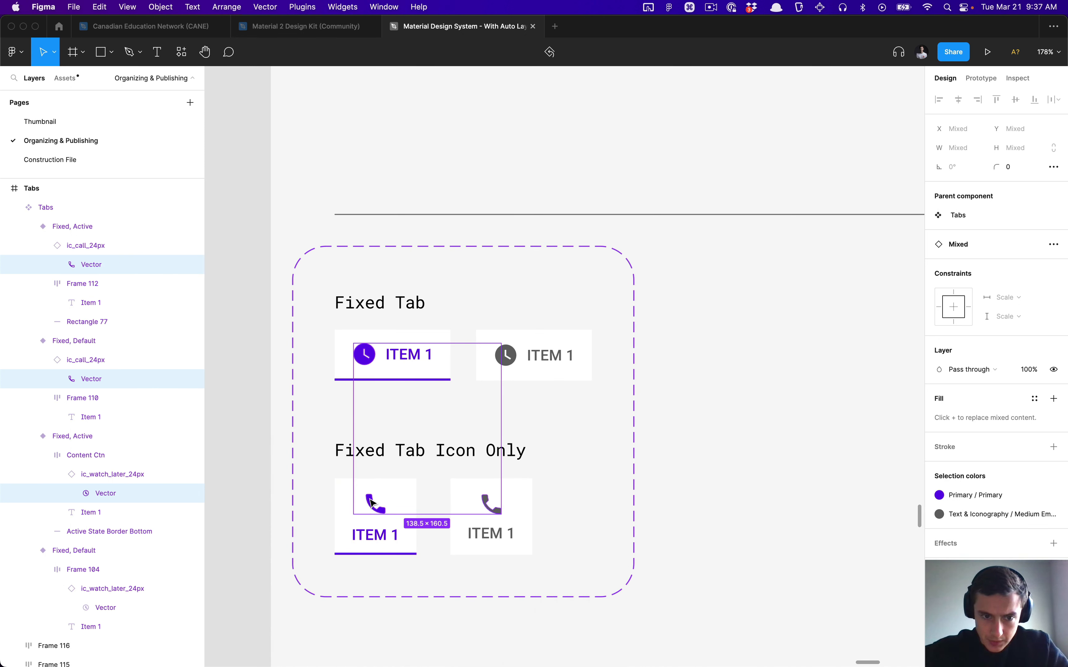
key(shift+Return)
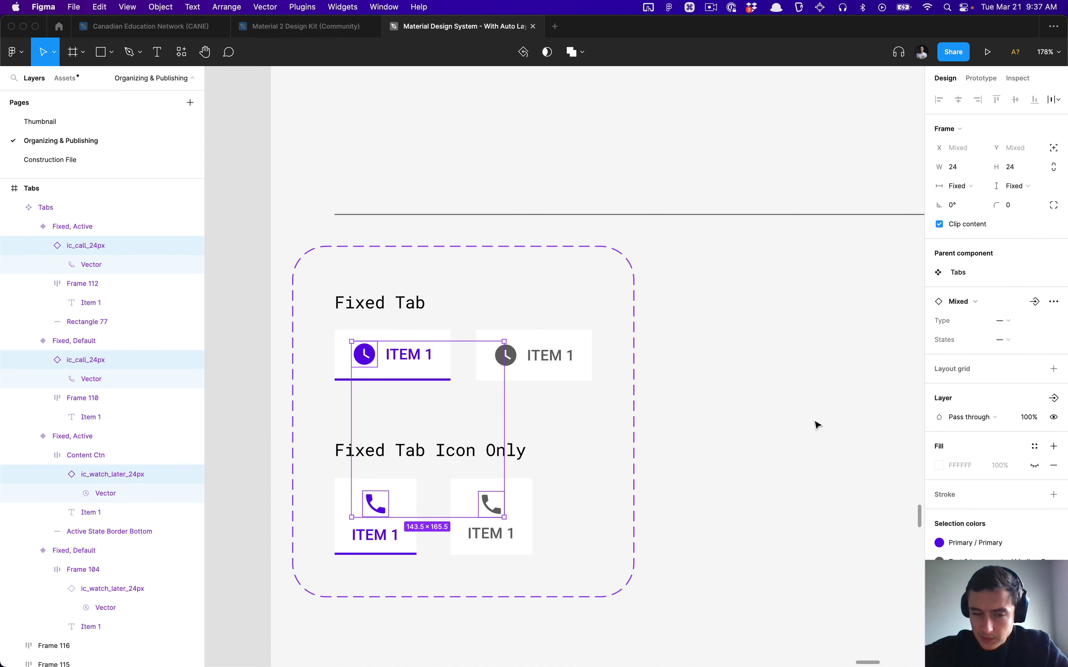
click(1055, 399)
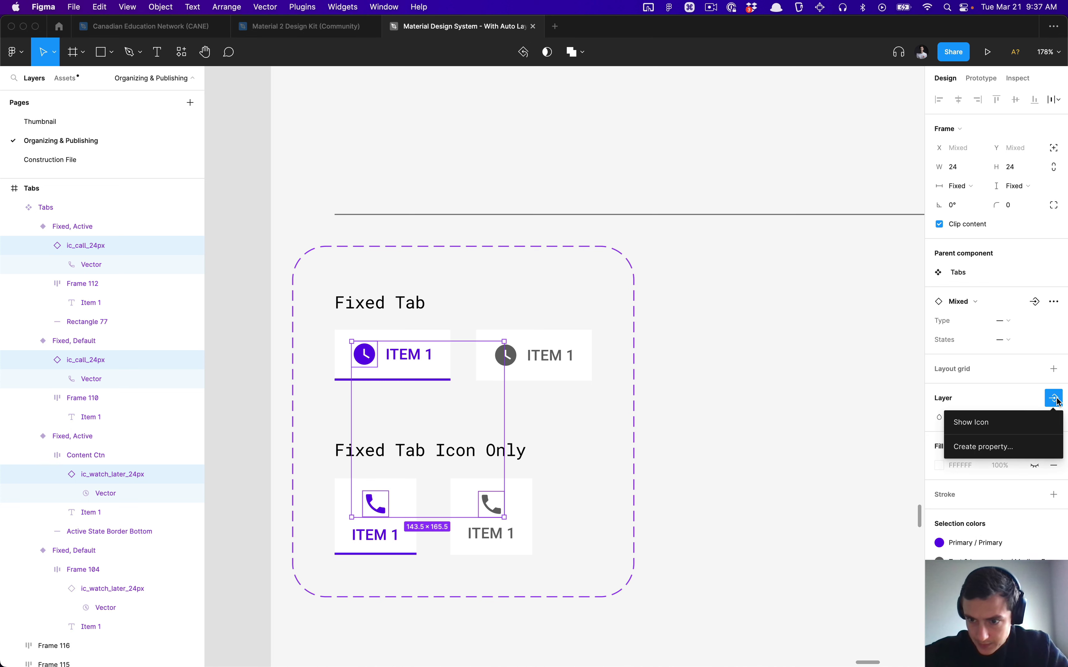
click(1011, 424)
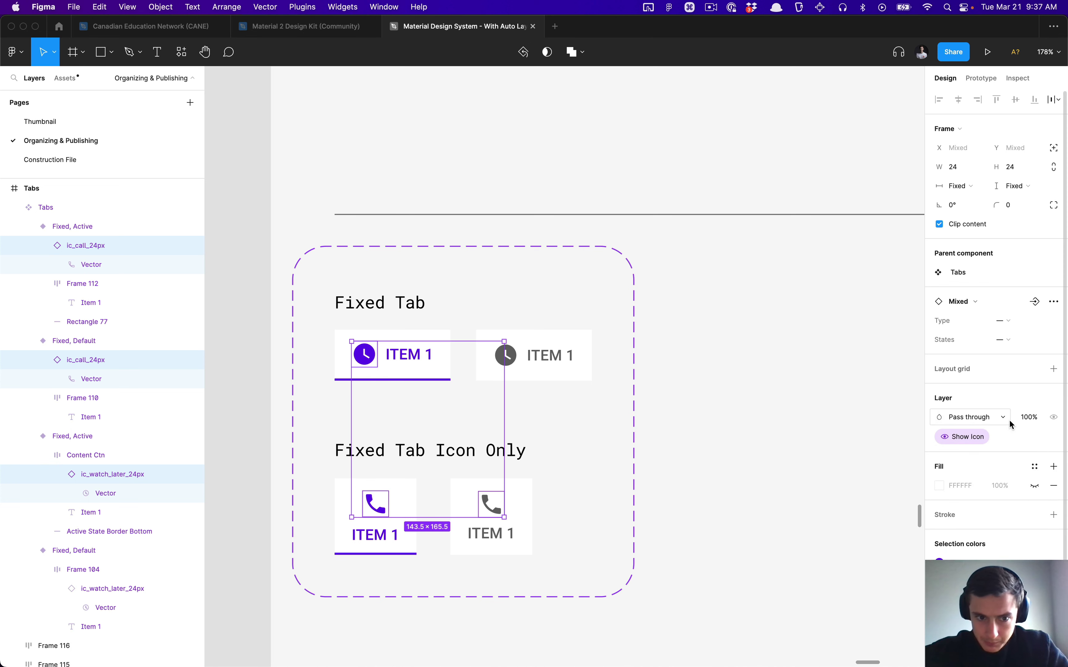
click(758, 405)
Place instances of all four tab variants to the right of the component set.
scroll(465, 436, down, 5)
click(449, 452)
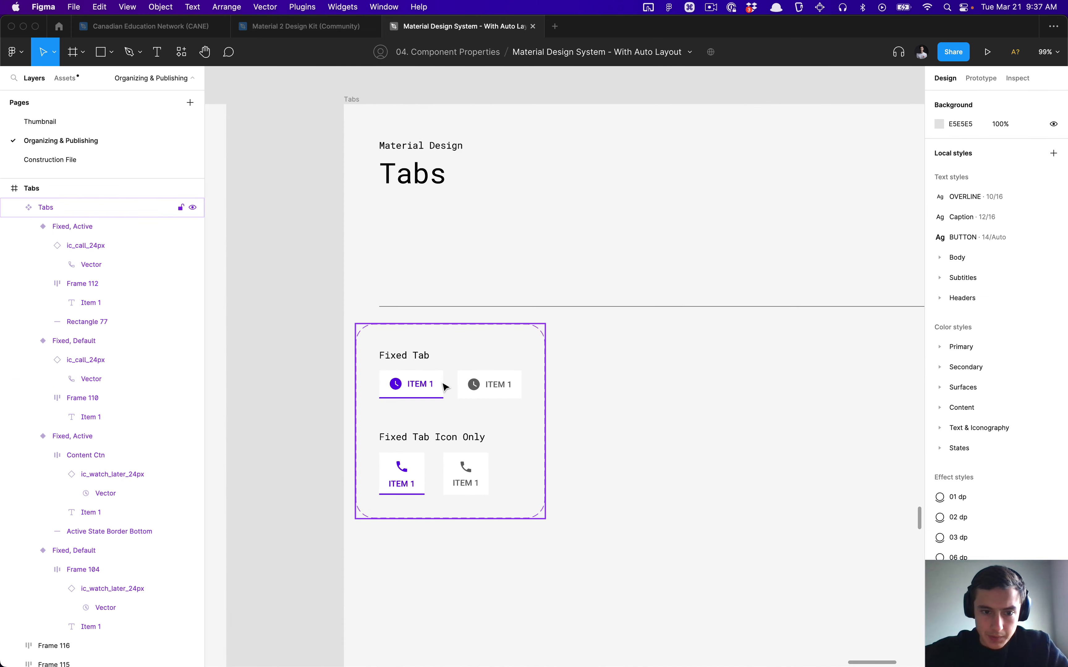
key(Return)
drag(446, 385, 649, 393)
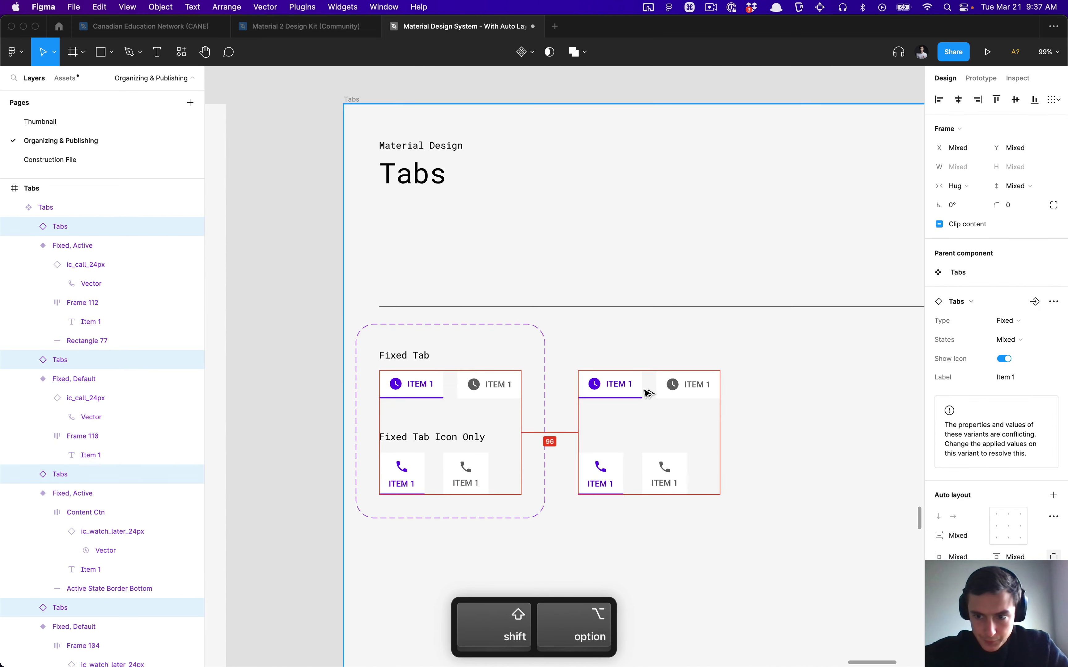
Test Show Icon on the four instances by switching it off and on repeatedly, leaving it on.
click(1005, 311)
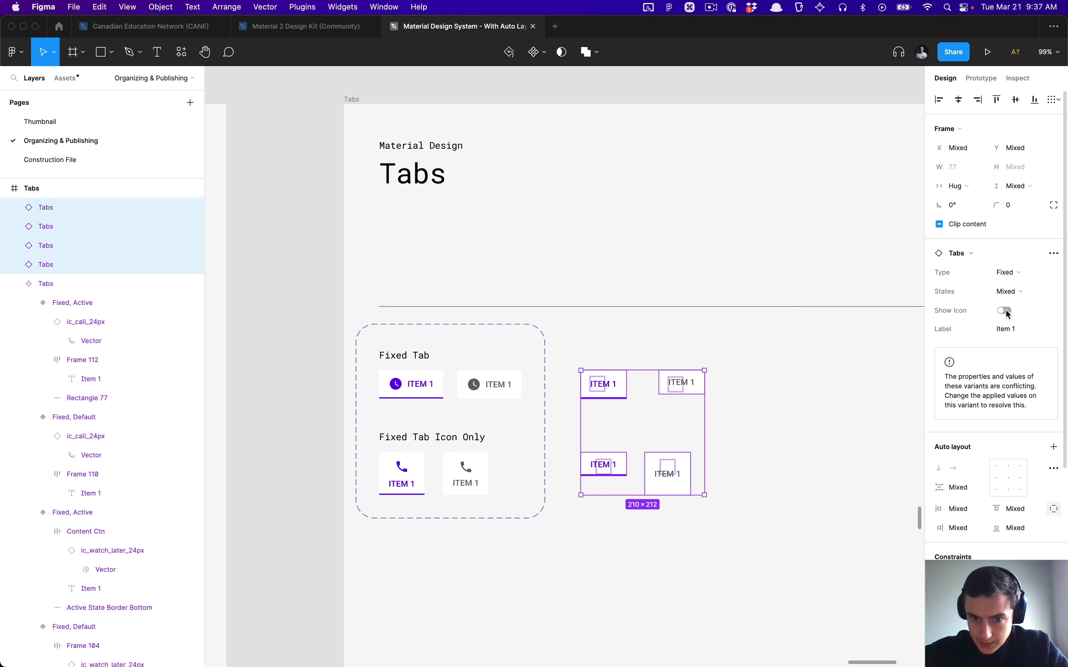
click(1005, 311)
click(1005, 312)
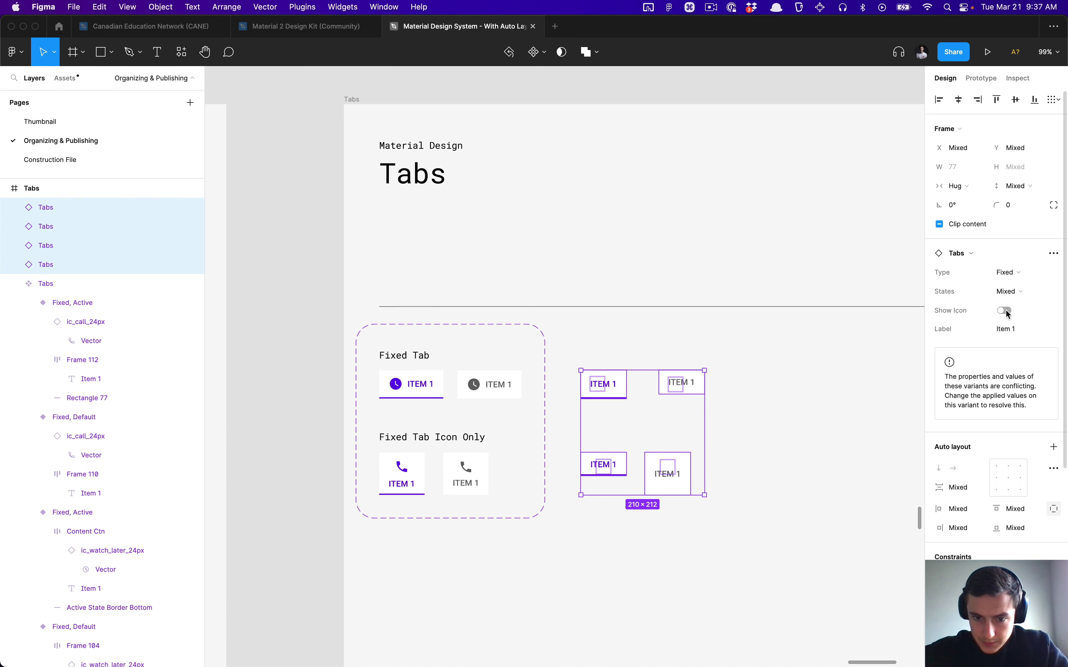
click(1005, 311)
click(1006, 311)
click(1005, 311)
click(699, 353)
Set the vertical sizing of both phone-icon tab variants to Fixed height.
scroll(393, 431, up, 5)
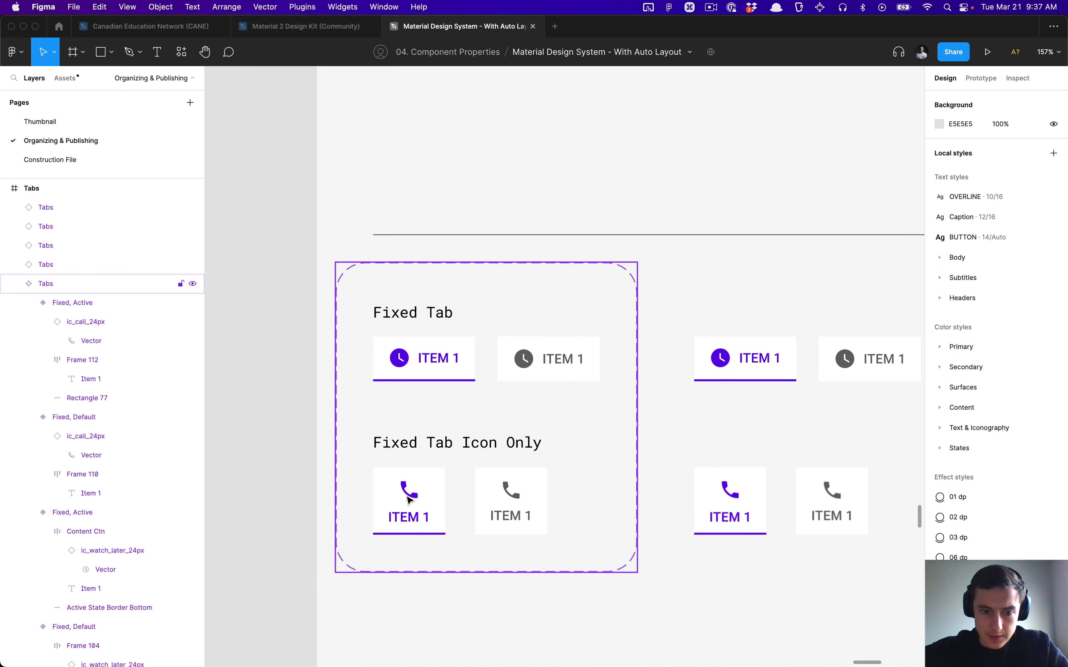
click(407, 499)
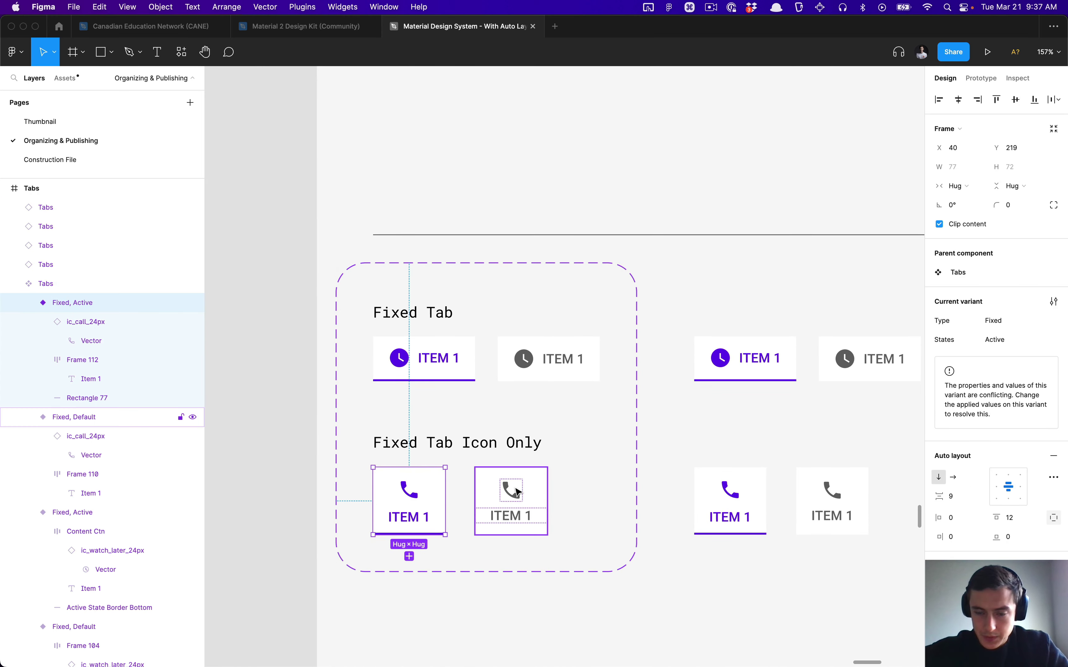
shift+click(537, 492)
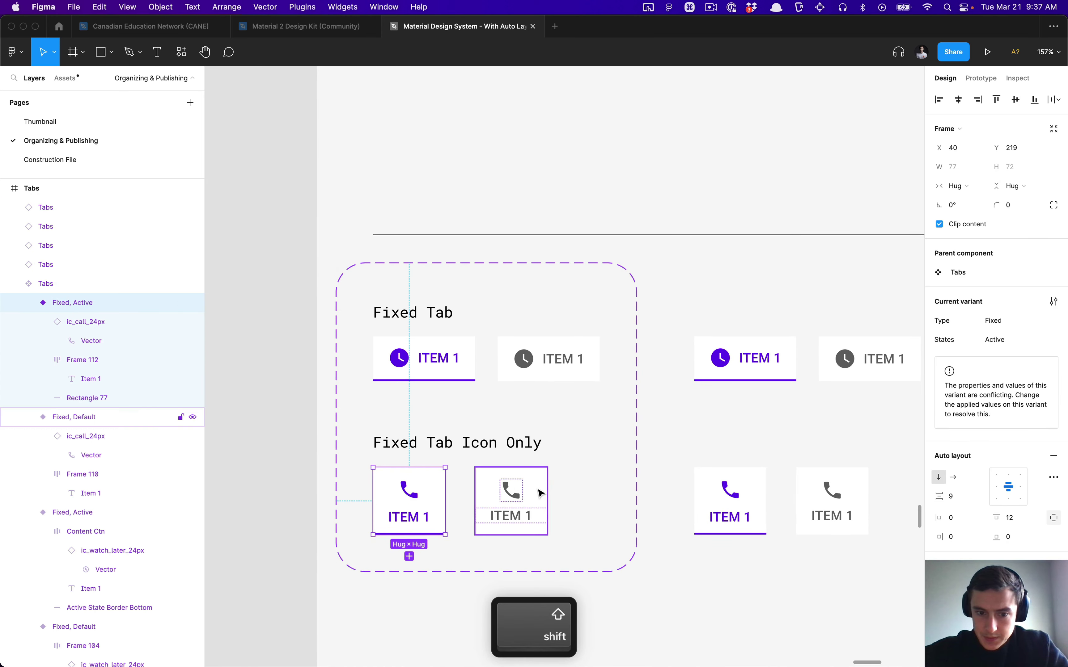
click(1023, 189)
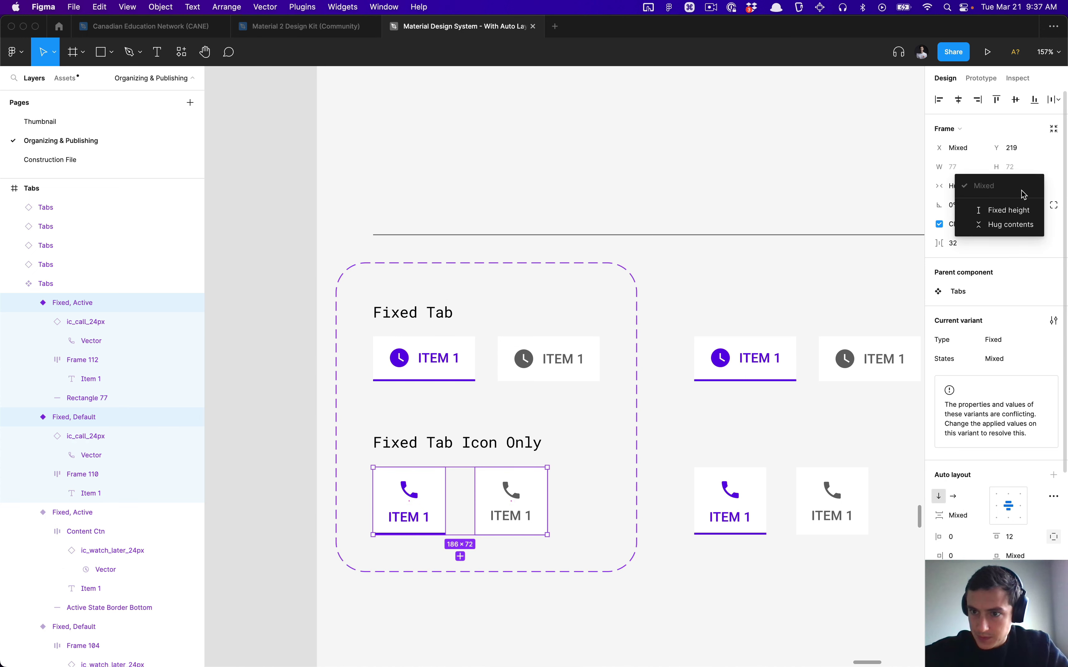
click(1024, 211)
Set the vertical sizing of both leading-icon tab variants to Fixed height.
click(548, 361)
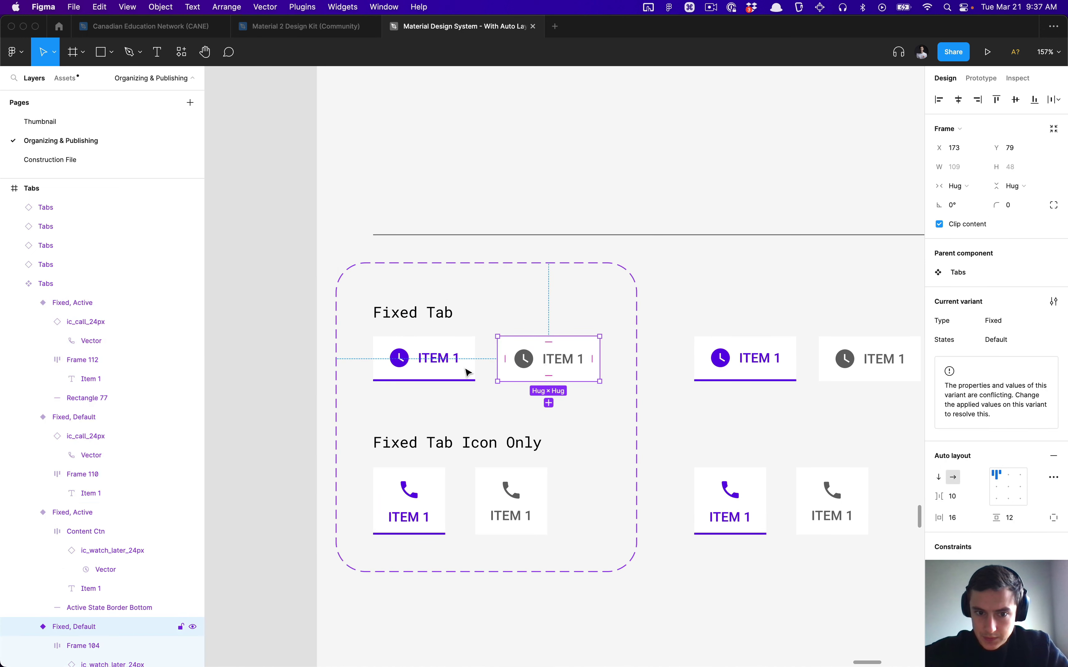
shift+click(463, 372)
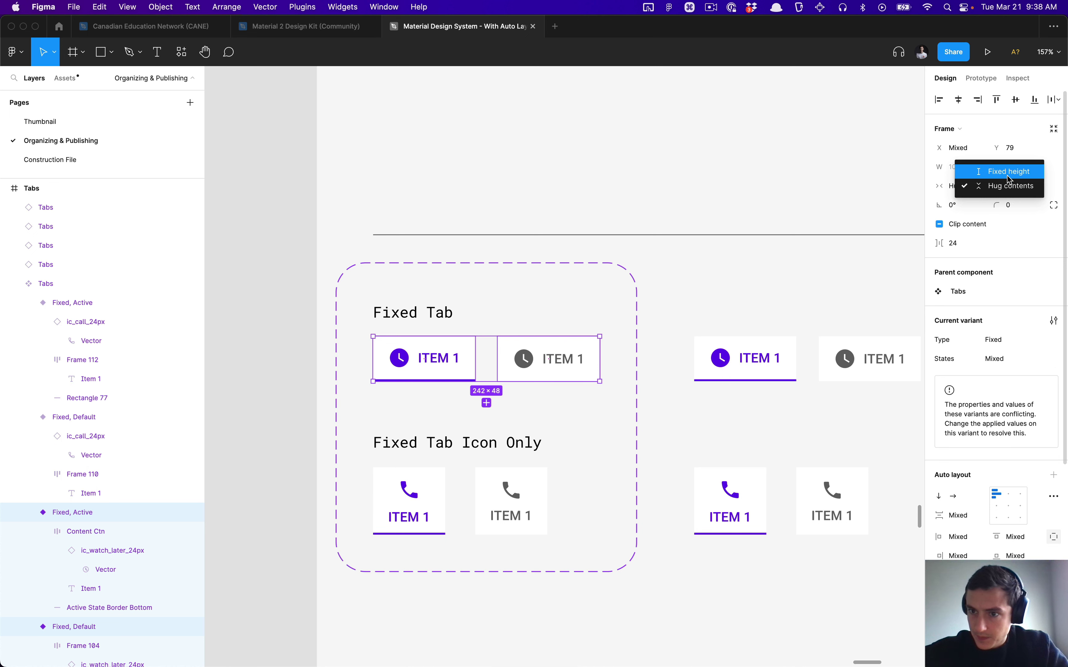
click(1007, 173)
click(858, 276)
Check the fixed-height sizing and auto layout alignment of each of the four tab variants.
scroll(850, 339, right, 5)
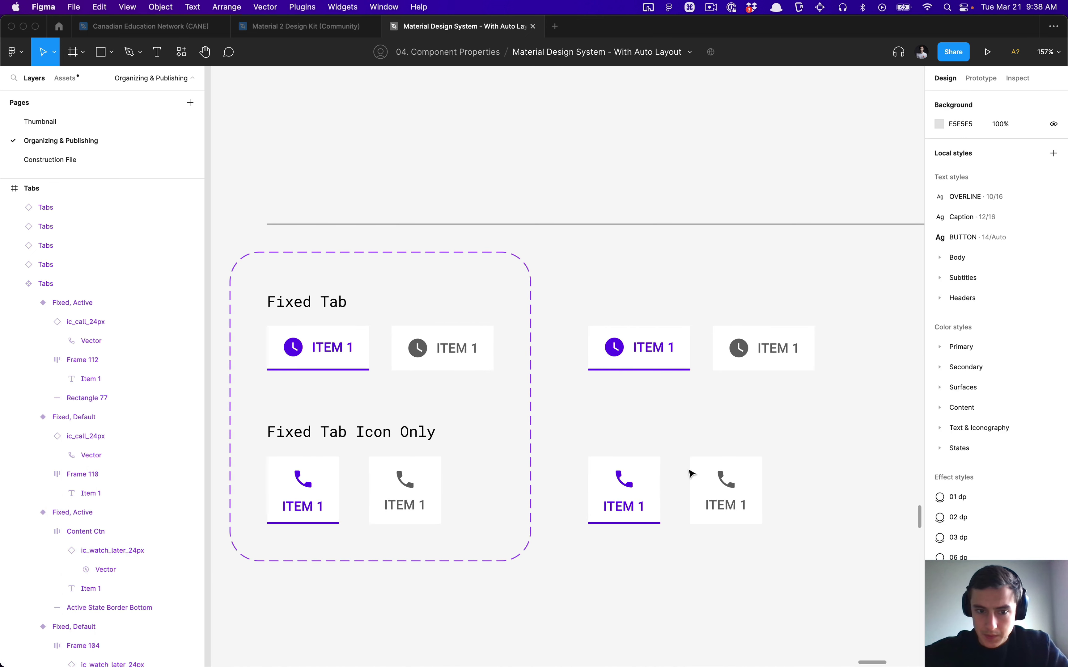
click(399, 504)
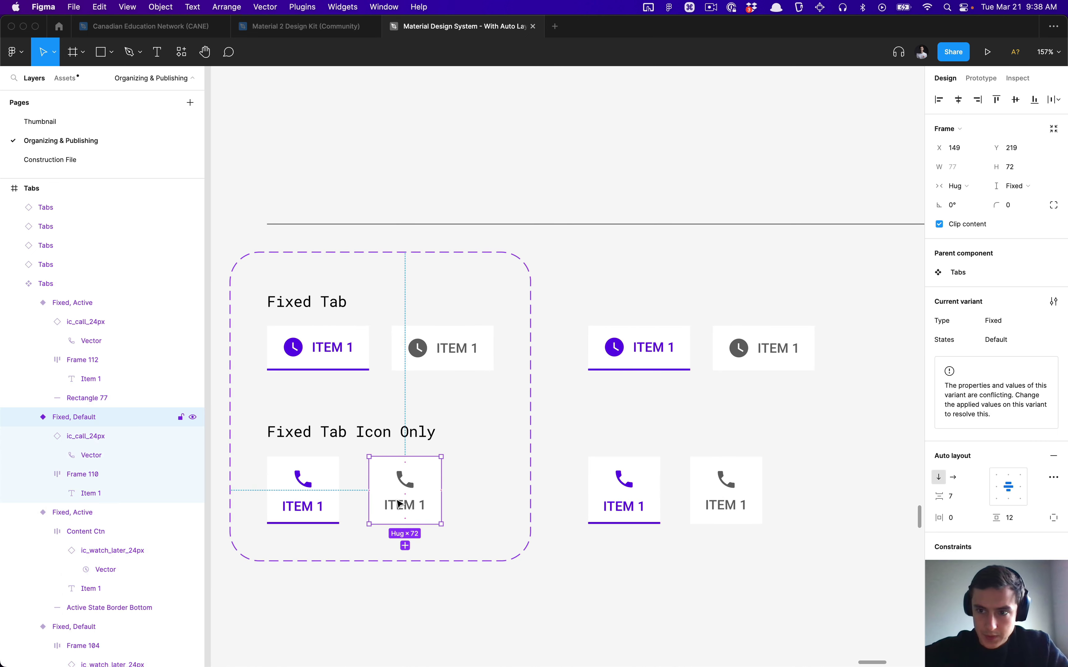
shift+click(306, 485)
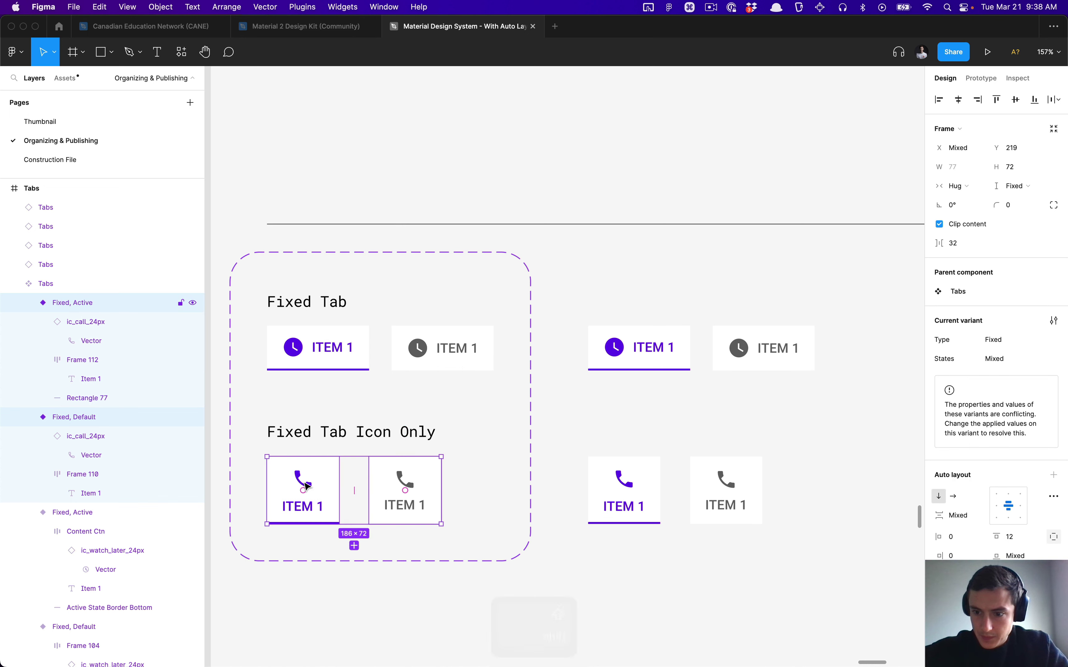
click(309, 349)
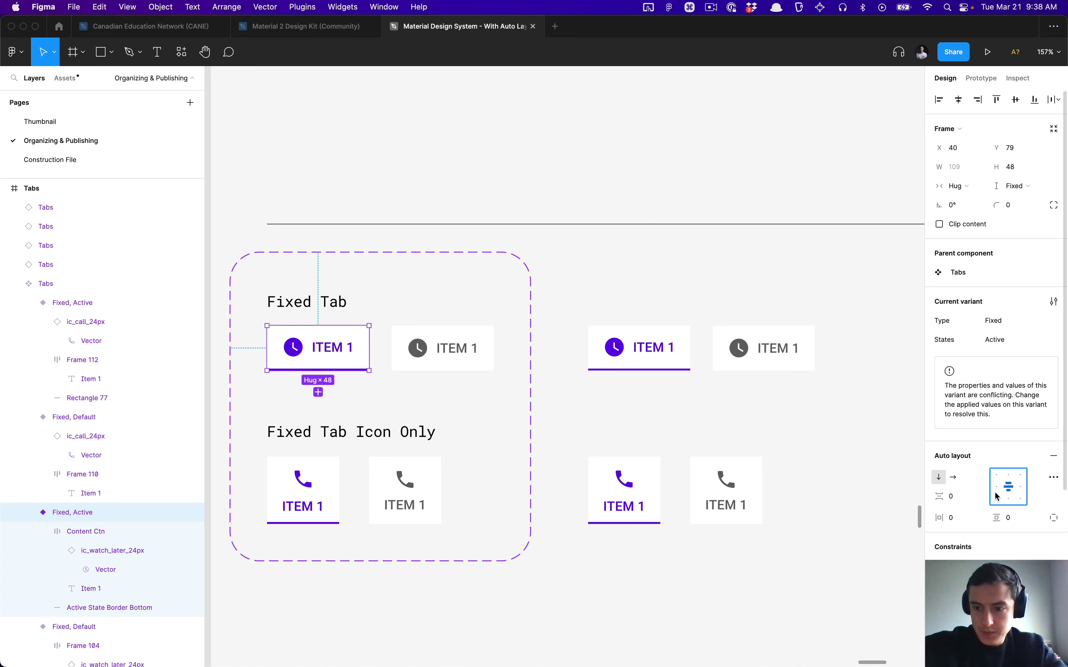
click(477, 341)
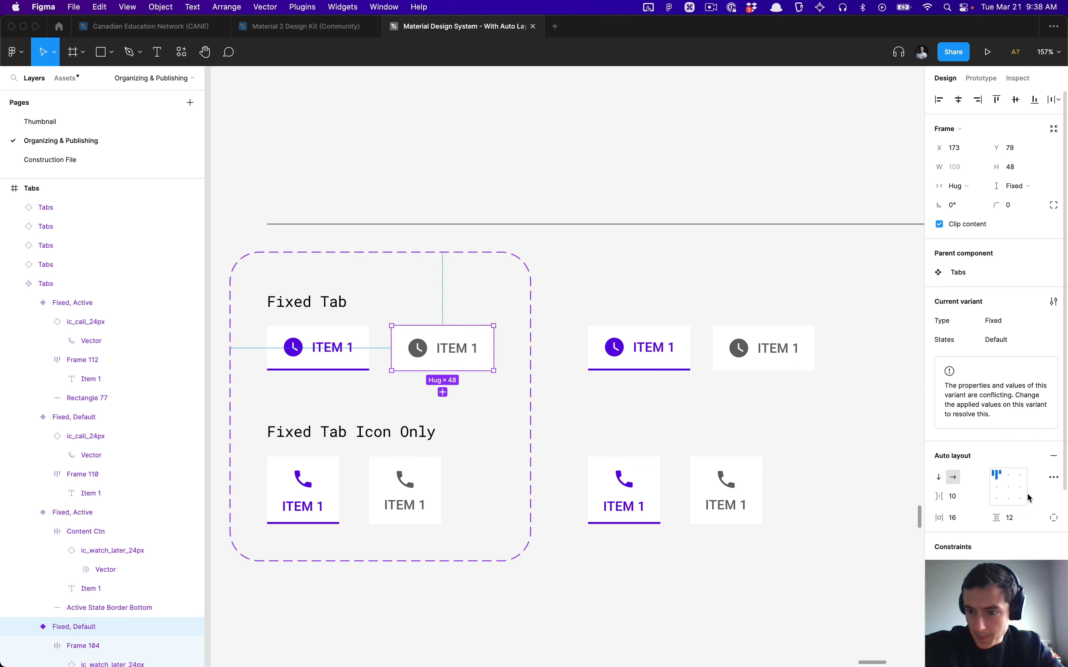
Retest the Show Icon property on all four fixed-height instances, finishing with the icons shown.
click(744, 441)
drag(586, 294, 732, 519)
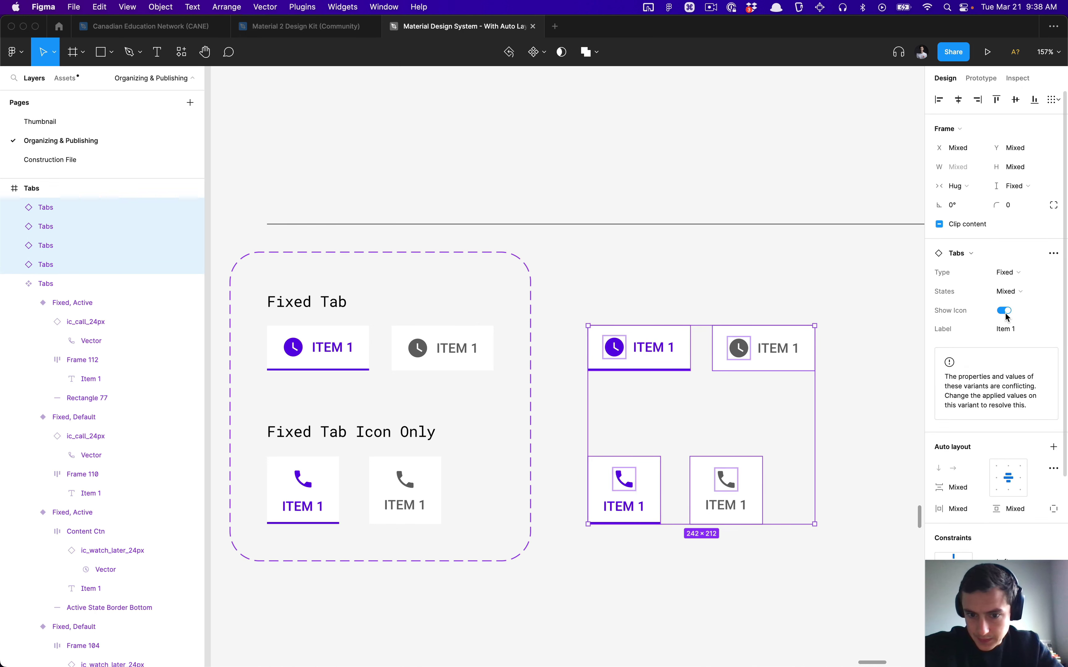
click(1004, 311)
click(1004, 311)
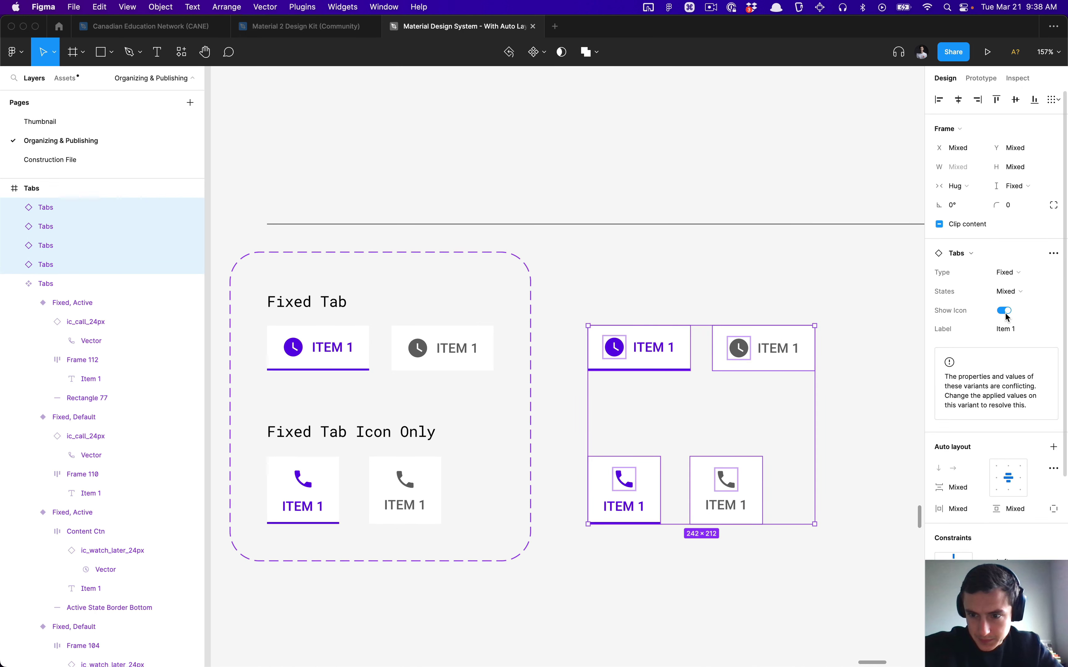
click(1004, 311)
click(1005, 311)
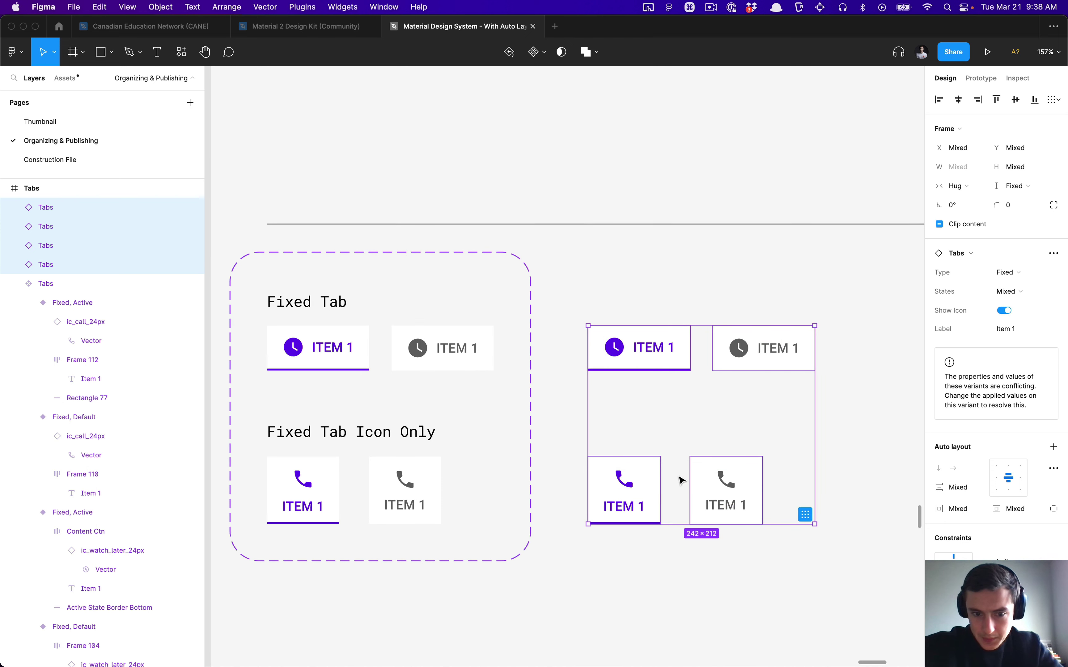
Detach the Show Icon property from the phone icon in the default Fixed Tab Icon Only variant.
click(653, 434)
click(622, 479)
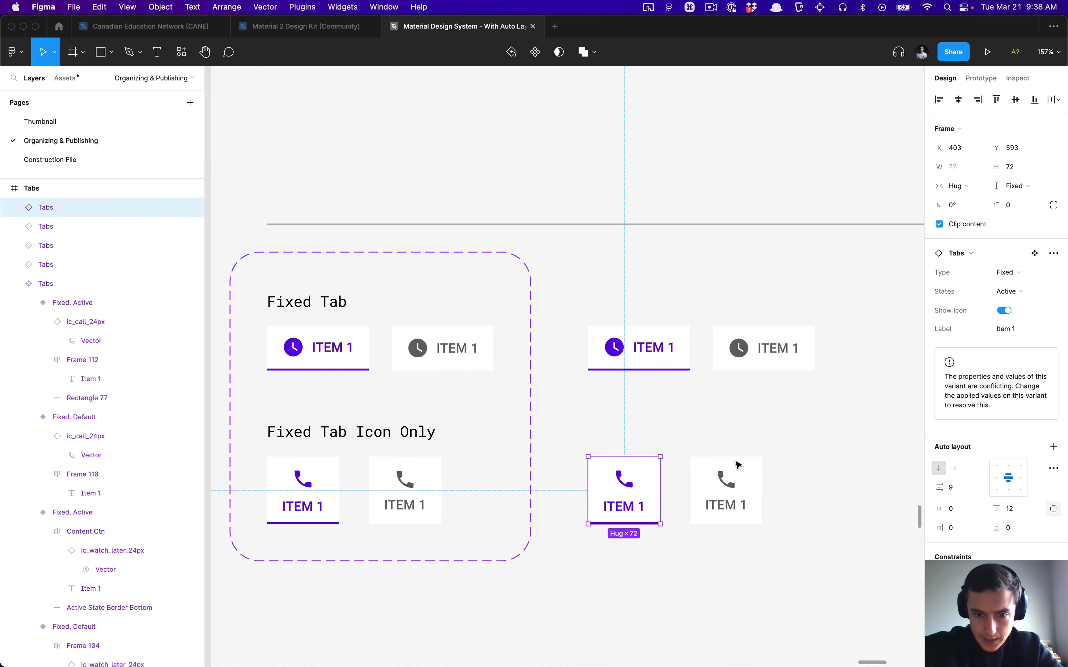
click(724, 465)
click(400, 493)
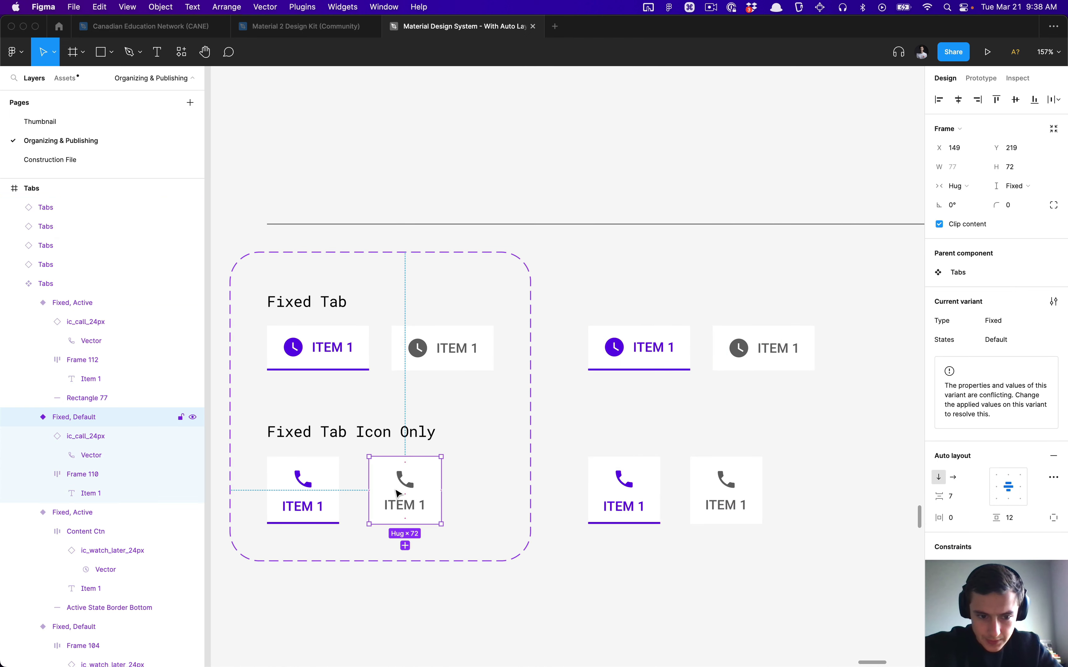
shift+click(316, 481)
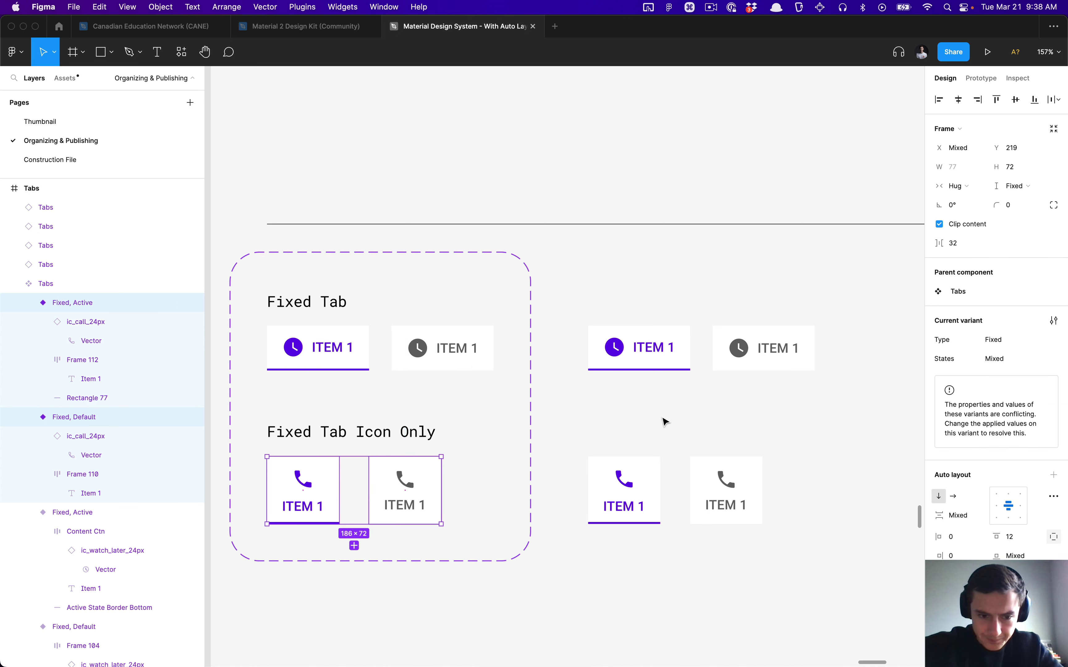
super+click(393, 481)
key(shift+Return)
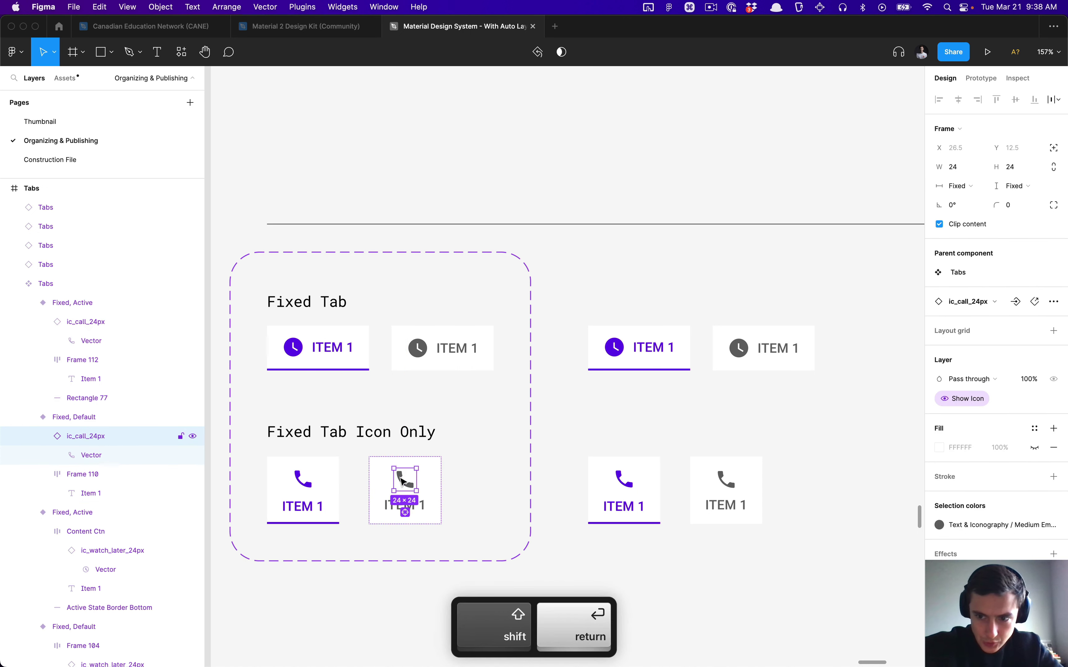
click(1061, 399)
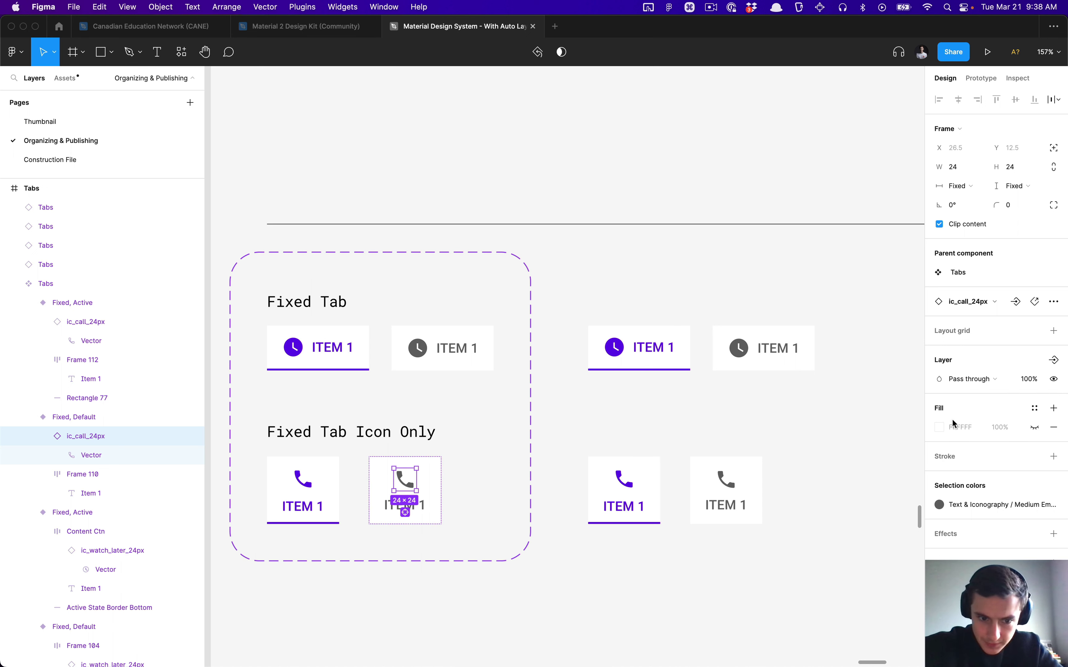
Detach the Show Icon property from the phone icon in the active Fixed Tab Icon Only variant.
super+click(295, 485)
key(shift+Return)
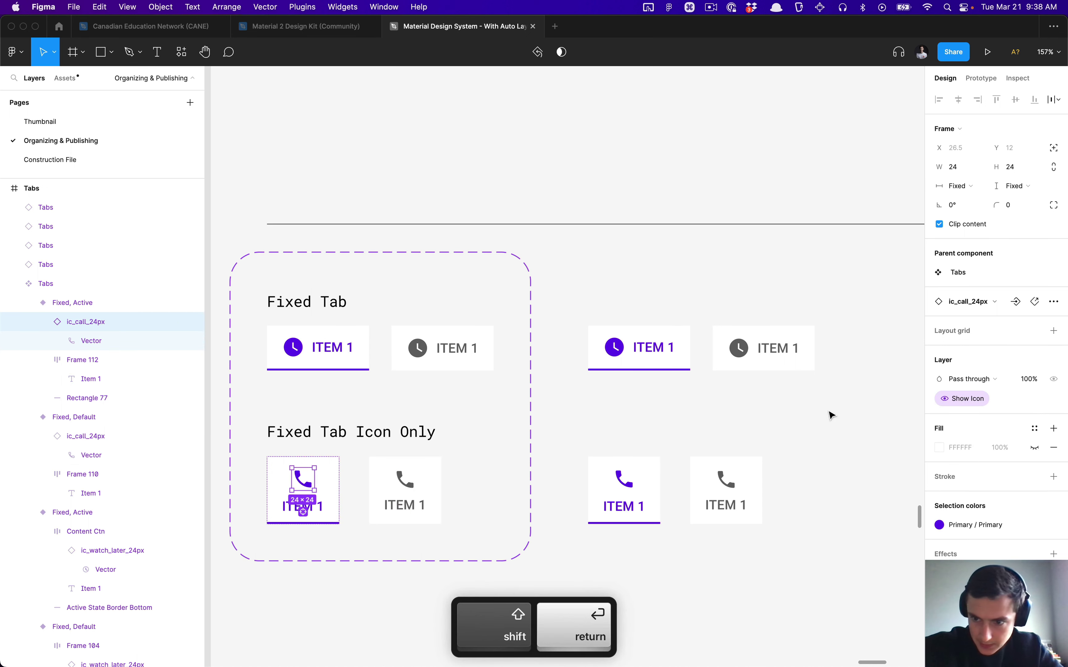
click(1055, 399)
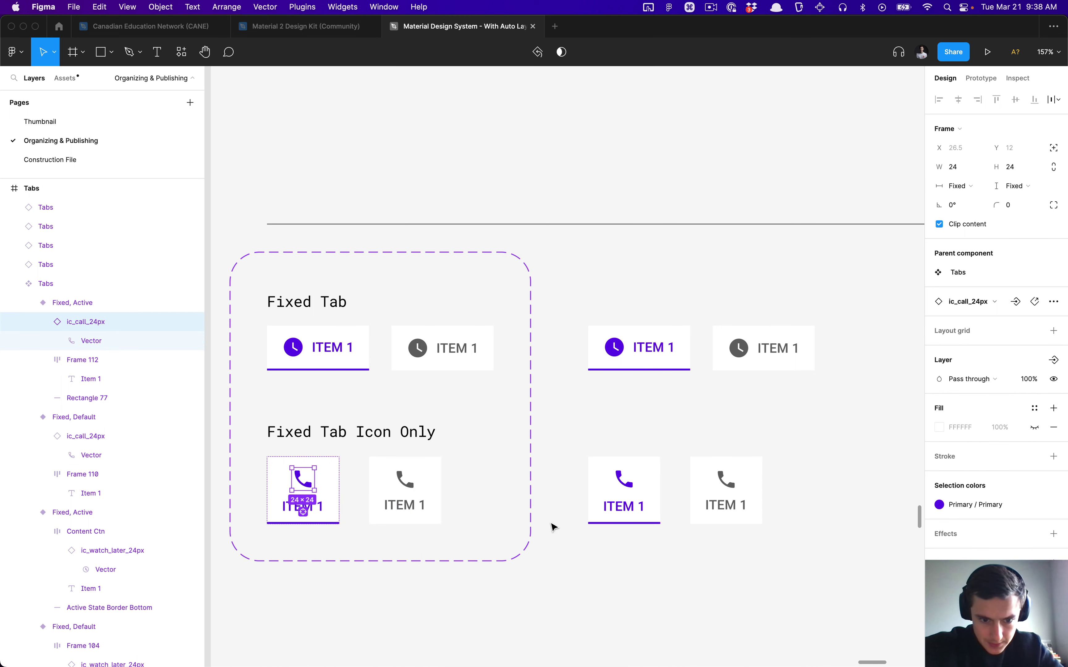
click(588, 524)
Try a Hide Label boolean property set to False on the default phone-icon variant's label, then undo it.
super+click(404, 506)
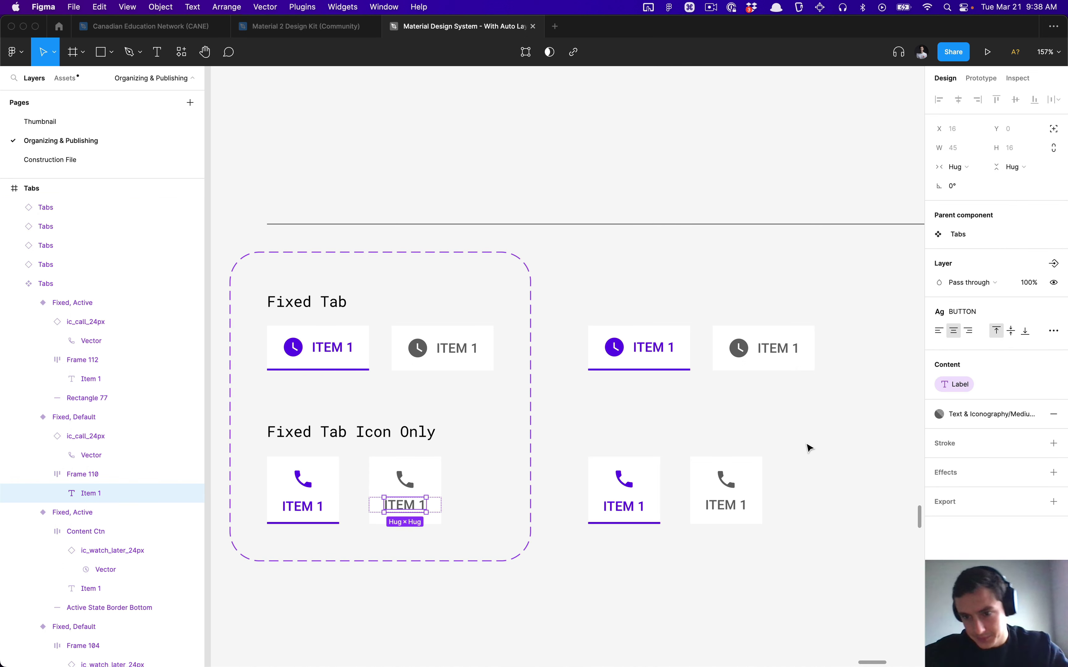
click(1053, 264)
click(978, 312)
text(H)
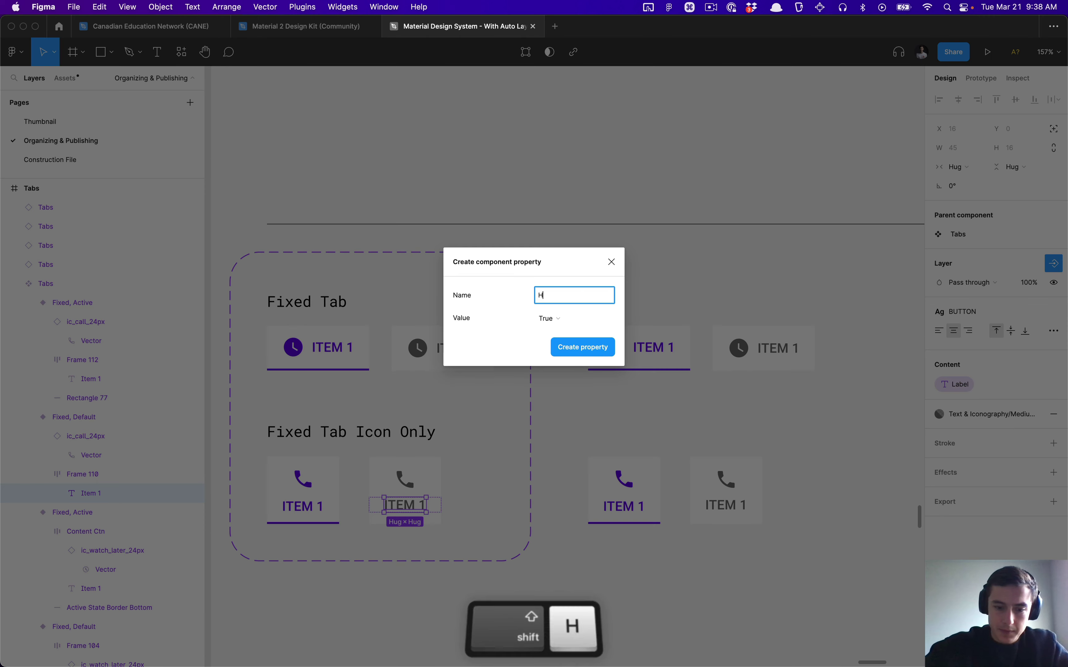
text(ide Label)
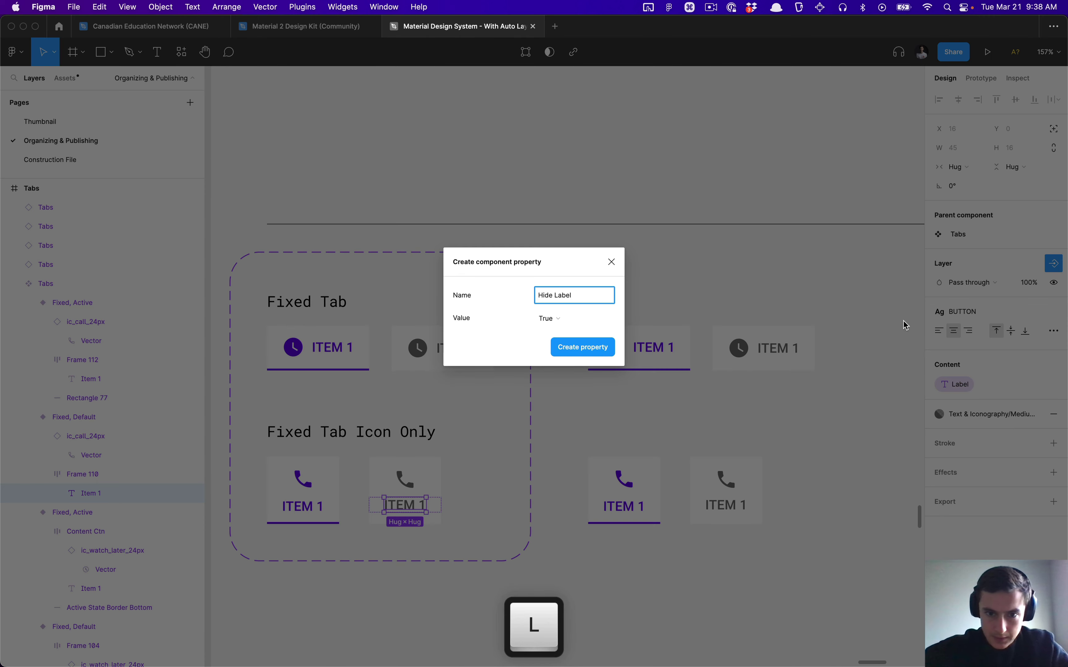
click(549, 319)
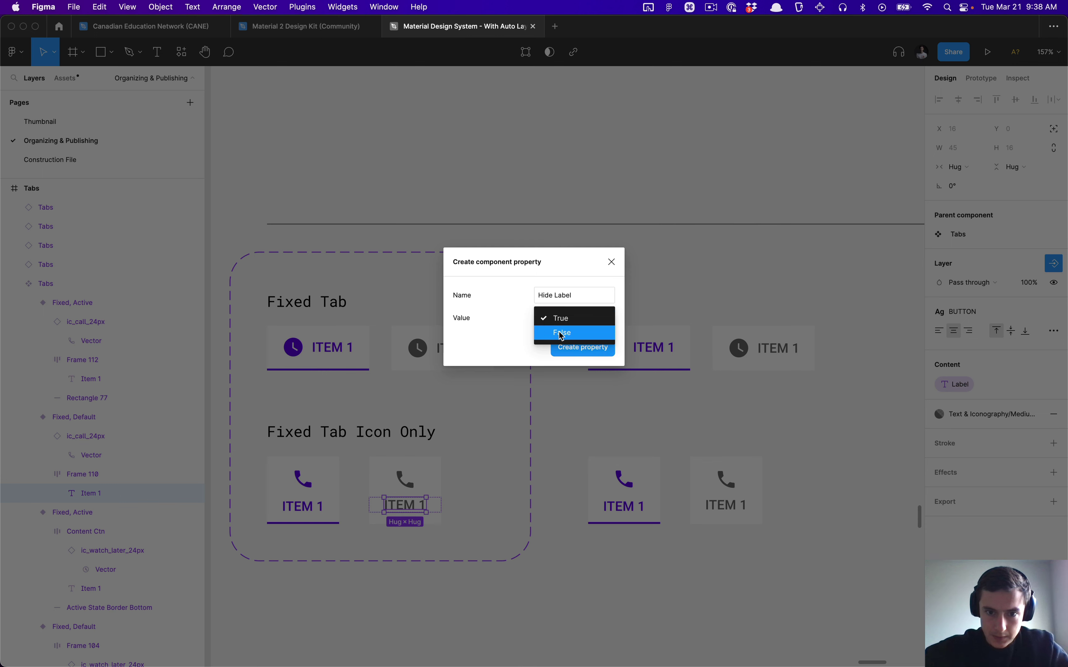
click(557, 331)
click(571, 353)
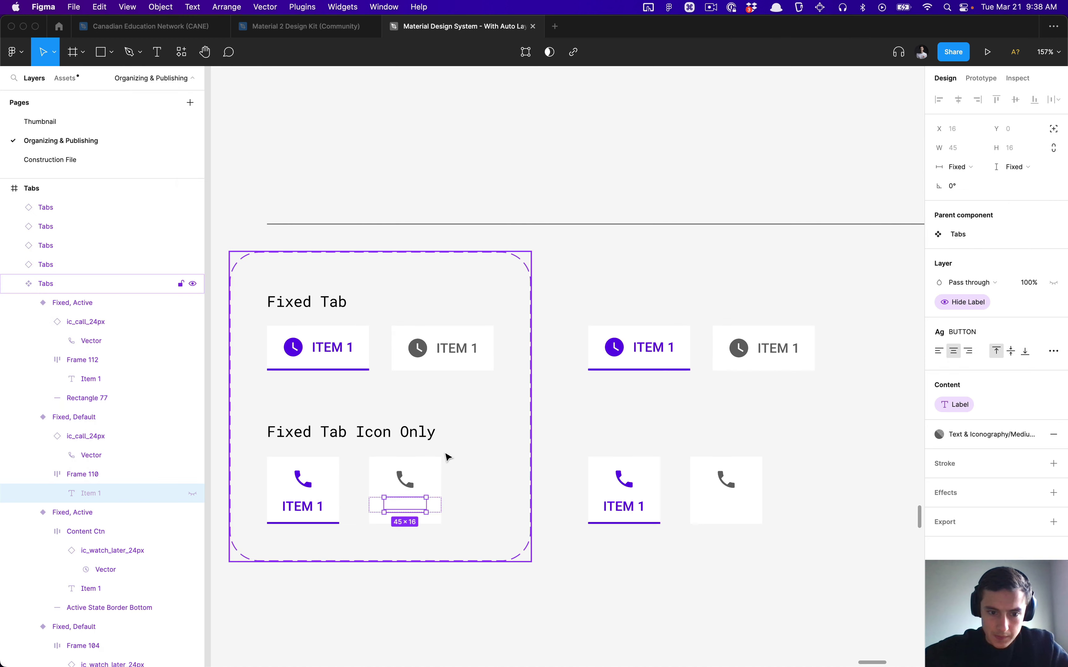
key(cmd+z)
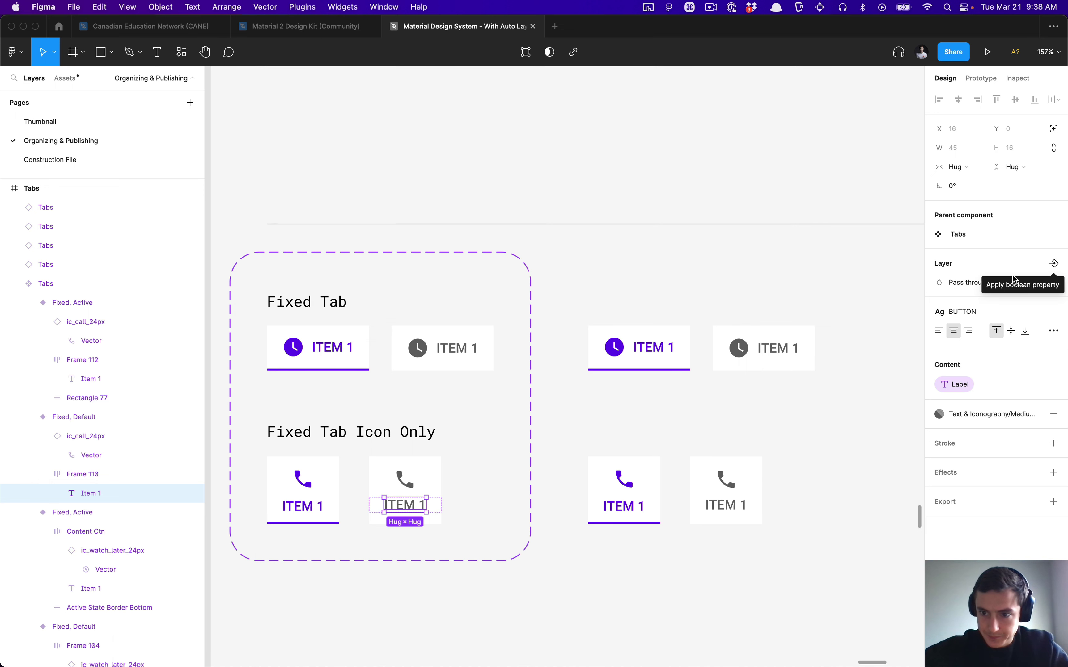
Create a boolean property named Show Label with value True on the default phone-icon variant's label text.
click(1053, 264)
click(984, 313)
key(shift)
key(Left)
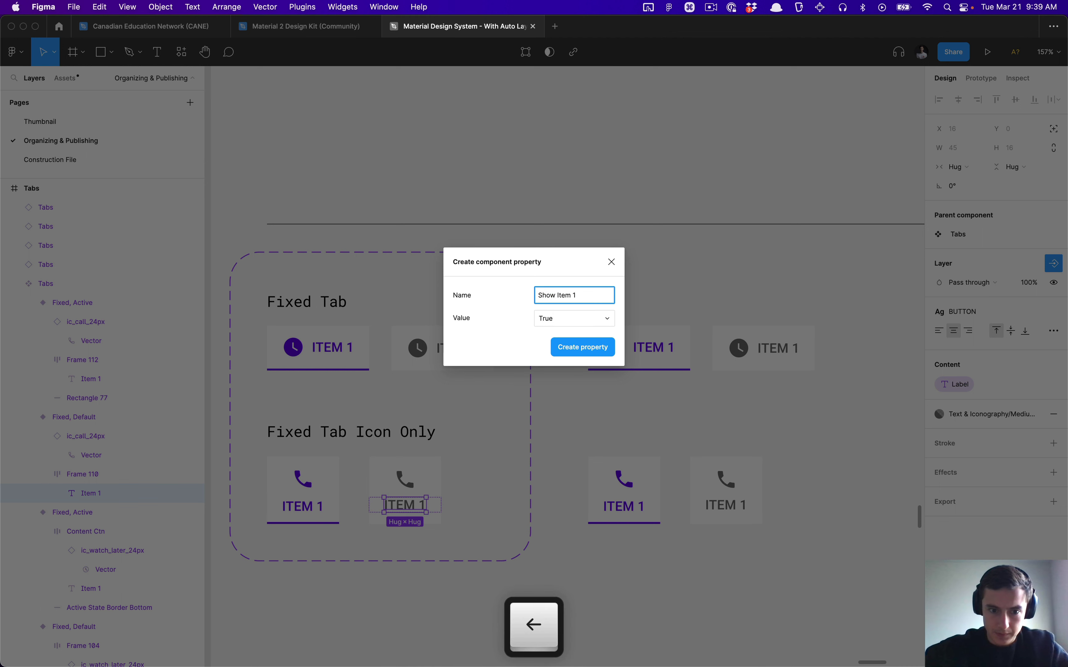
key(alt+Right)
key(shift+super+Right)
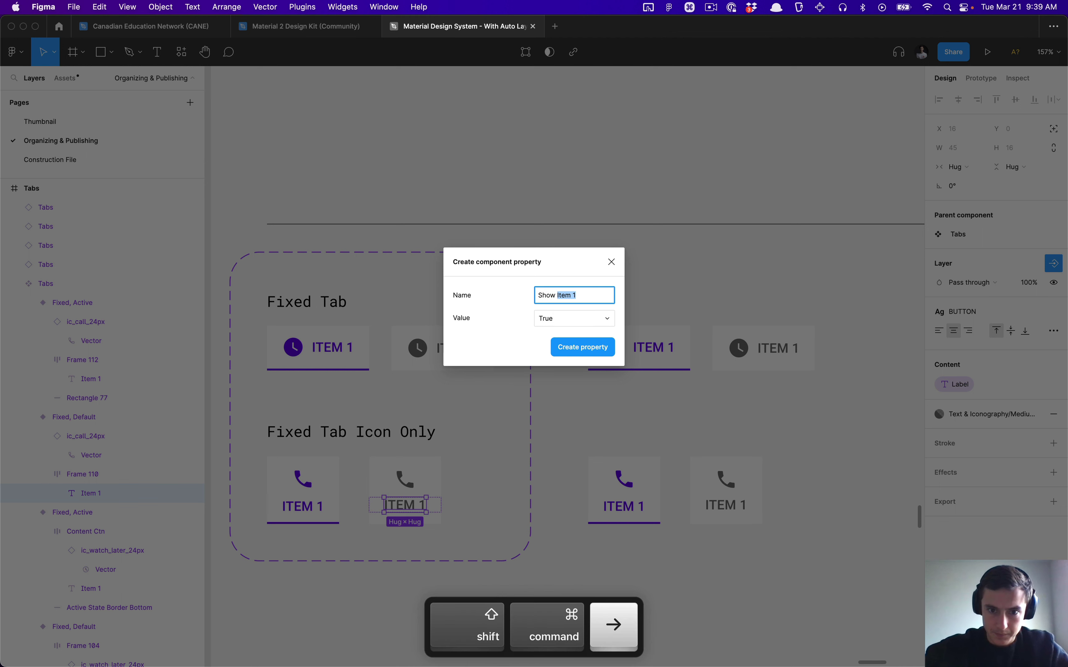
key(shift)
key(super+a)
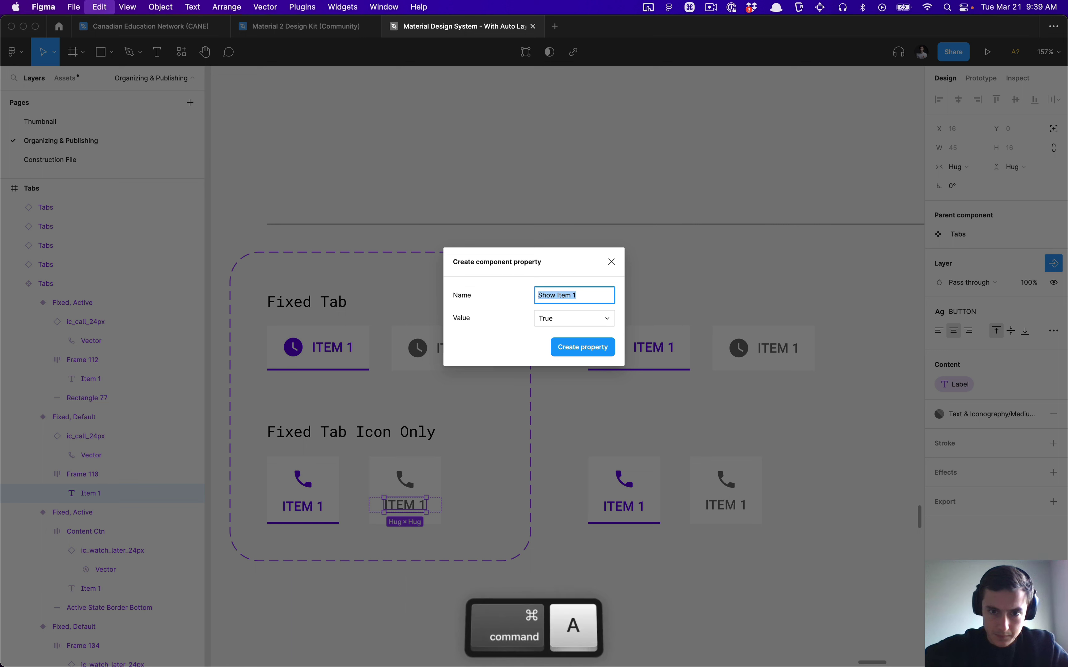
text(Hide Label)
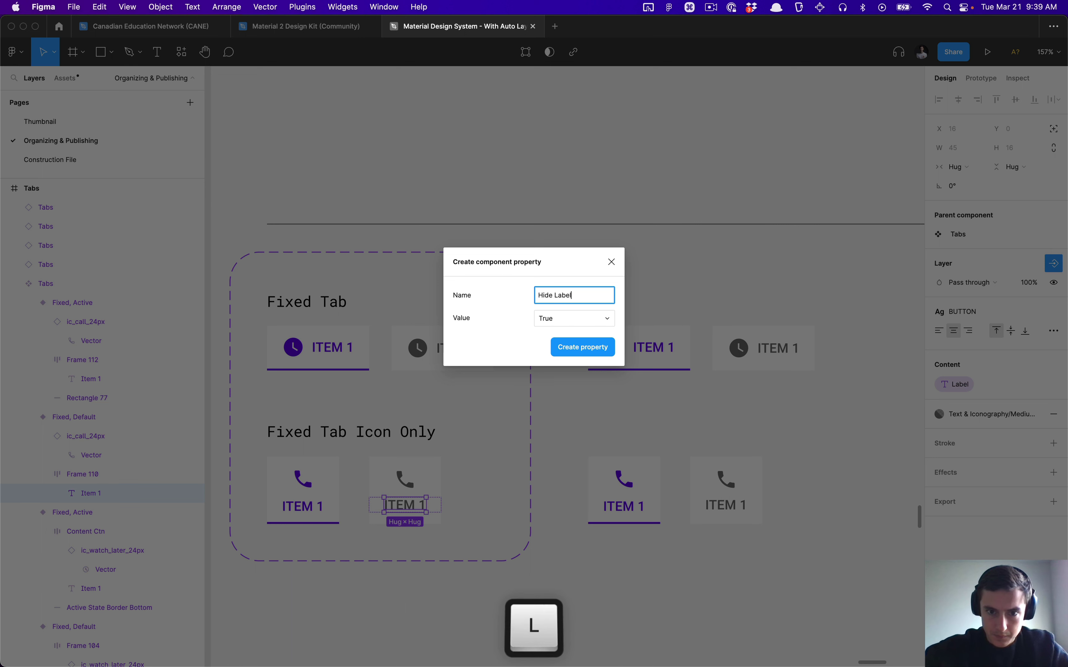
key(alt+Left)
key(alt+Left)
key(shift+alt+Right)
text(Show)
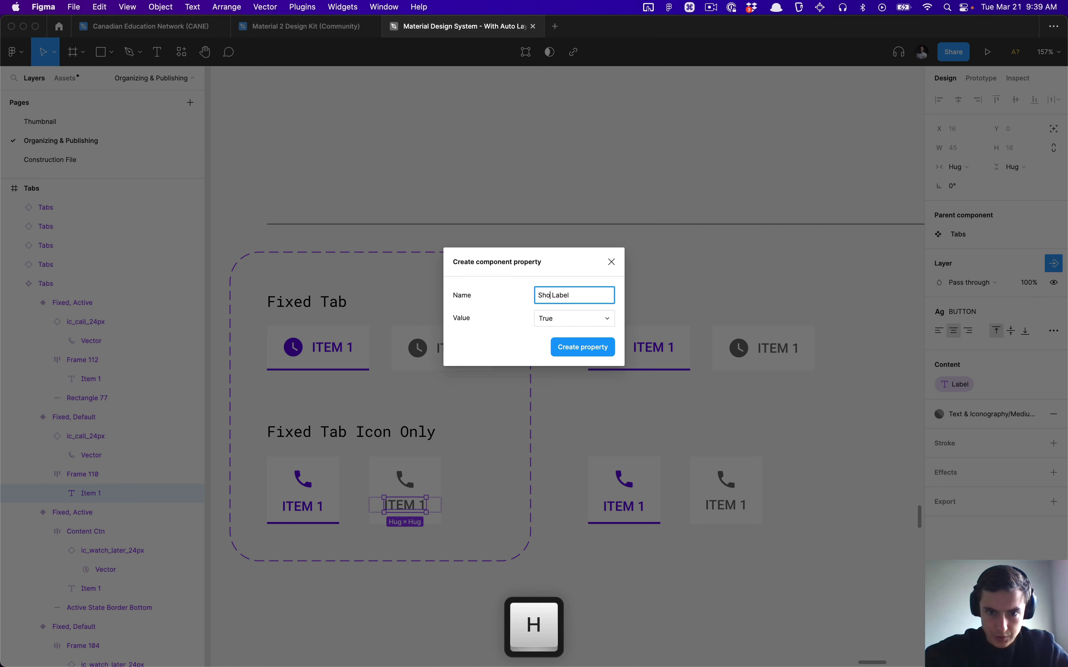
key(super+c)
click(582, 347)
Apply the Show Label property to the label text of the active phone-icon variant.
super+click(316, 503)
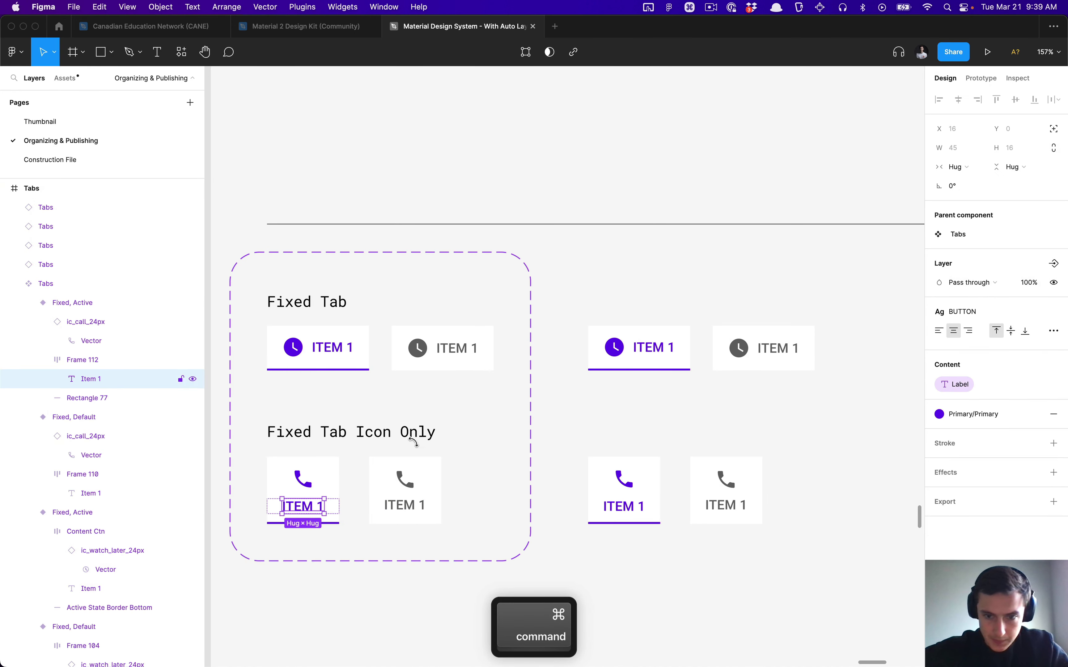
click(1053, 264)
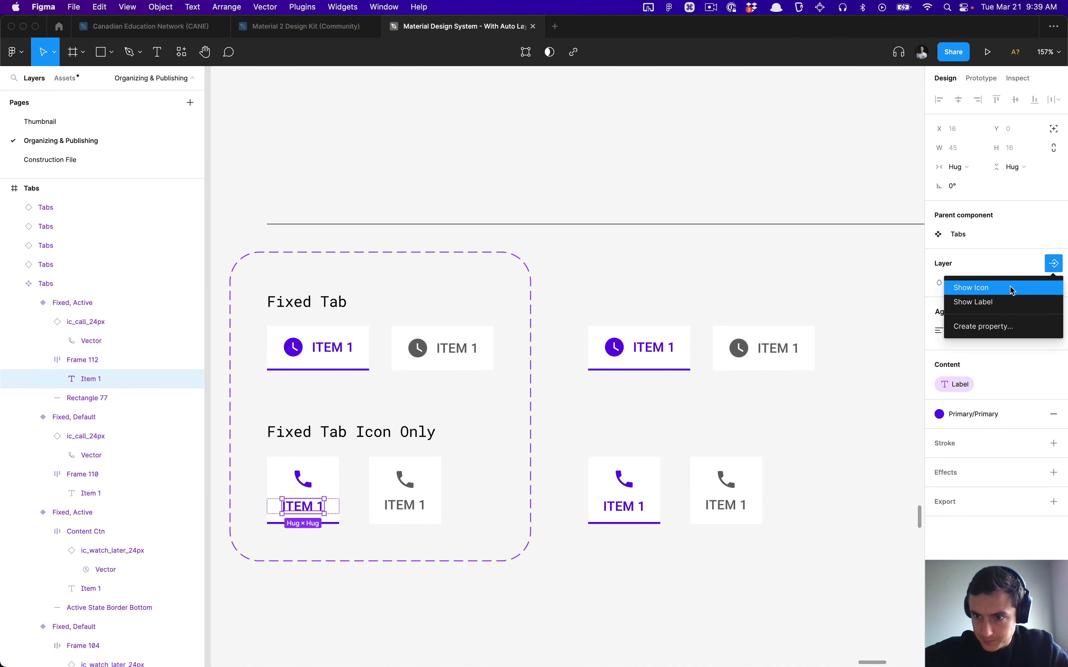
click(1006, 302)
Compare the properties of the phone-icon and leading-icon instances, and turn off Show Label on the active phone-icon instance.
click(624, 479)
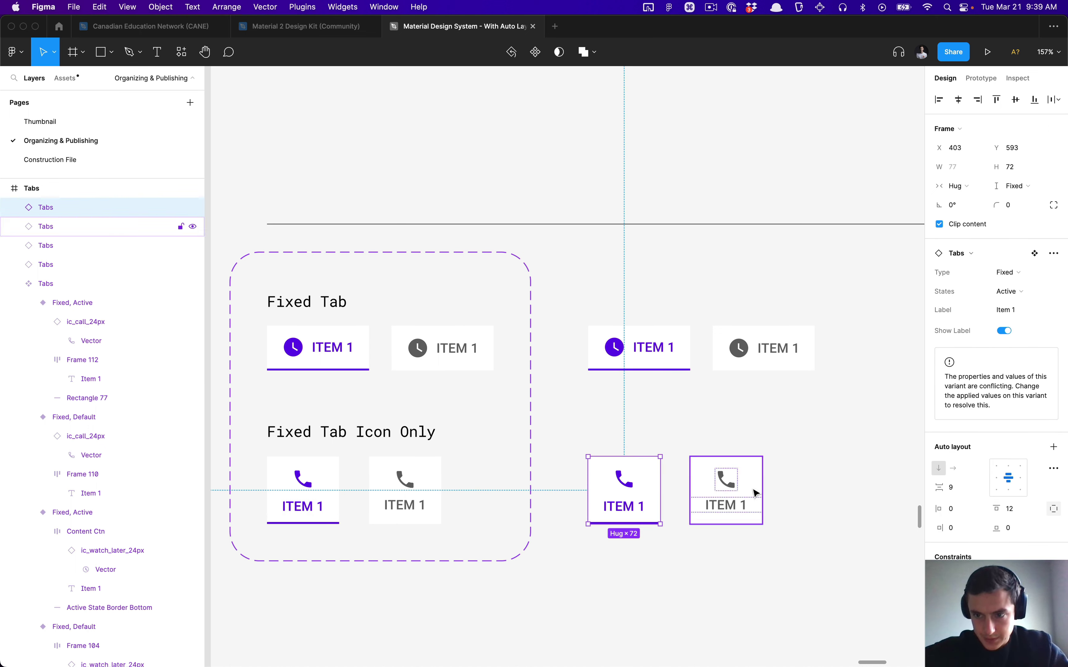
drag(629, 312, 802, 382)
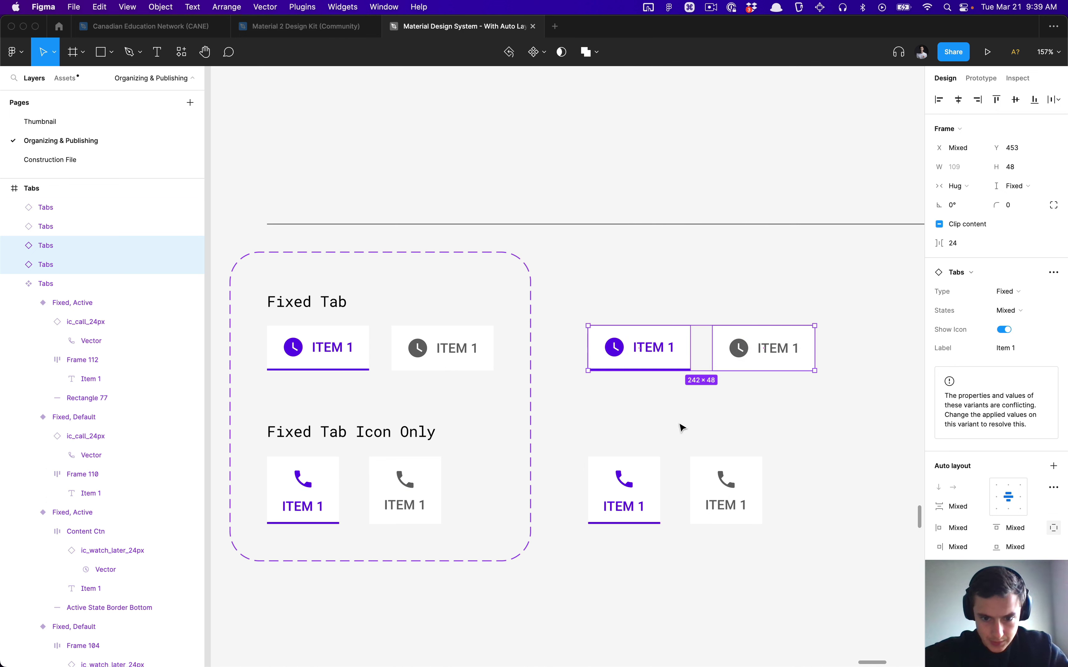
click(635, 487)
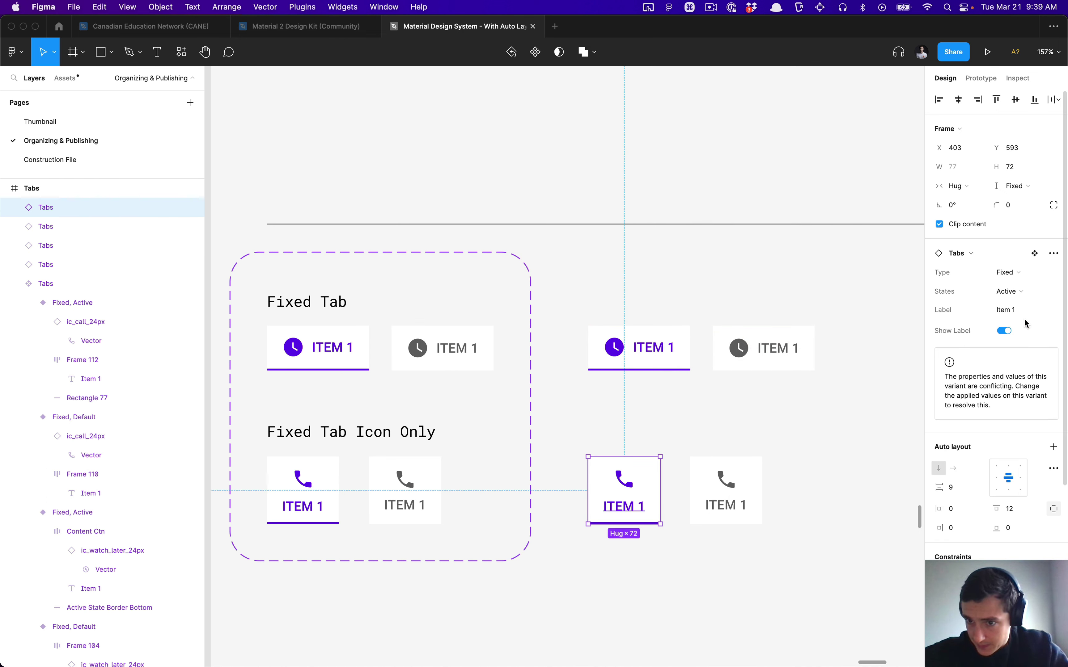
click(1004, 331)
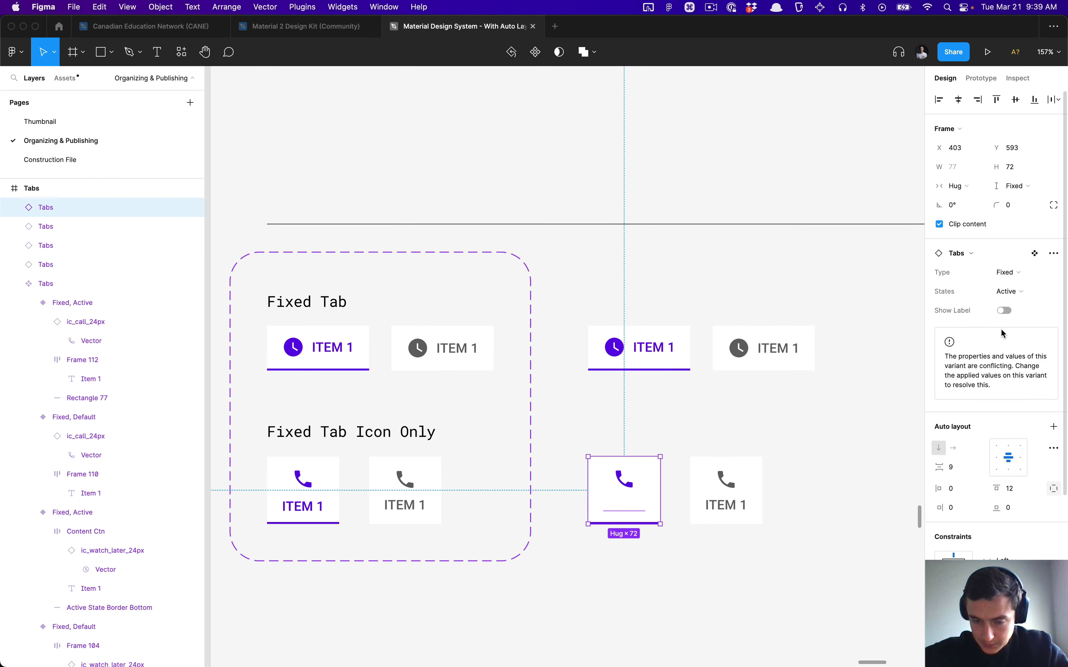
Measure the phone icon's spacing to the edges of the active phone-icon instance with its label hidden.
key(super)
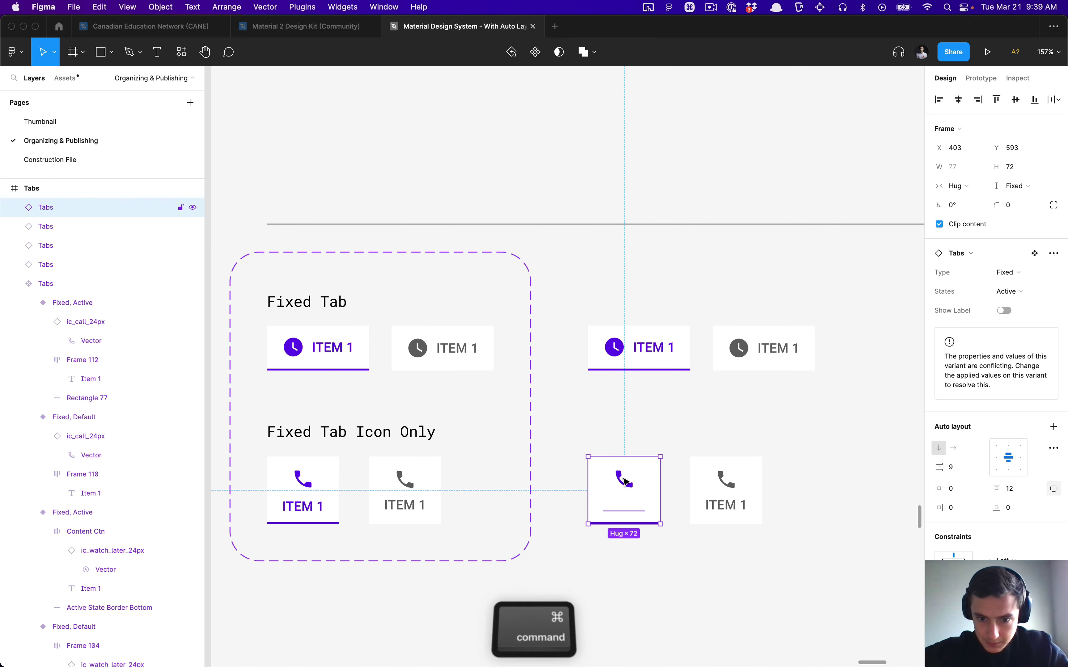
super+click(625, 484)
key(shift+Return)
key(alt)
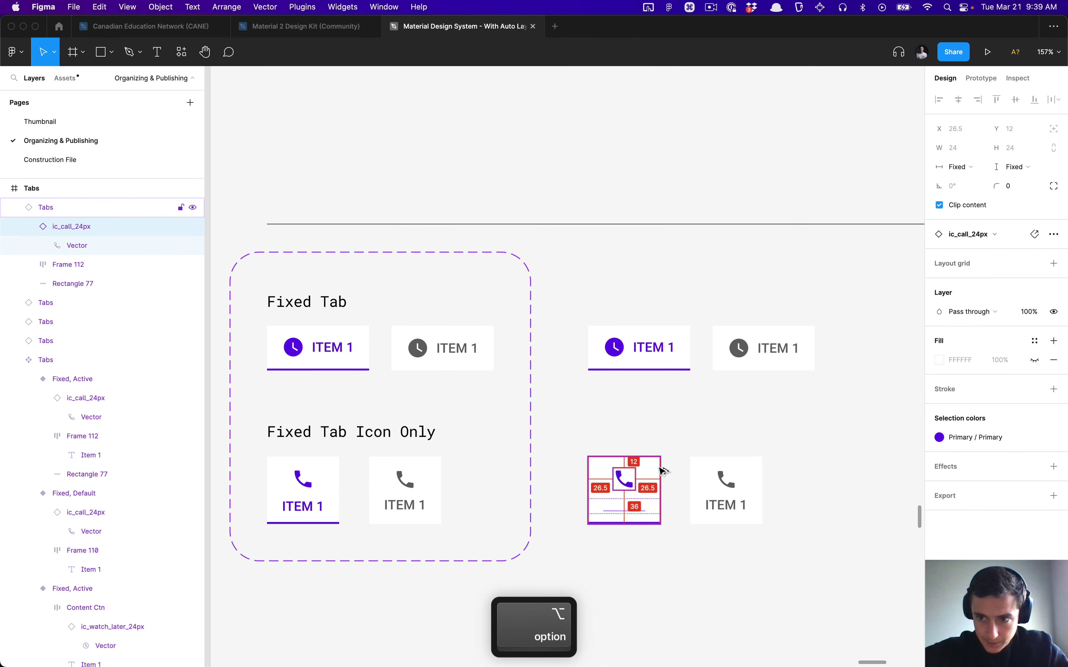
click(653, 435)
click(642, 502)
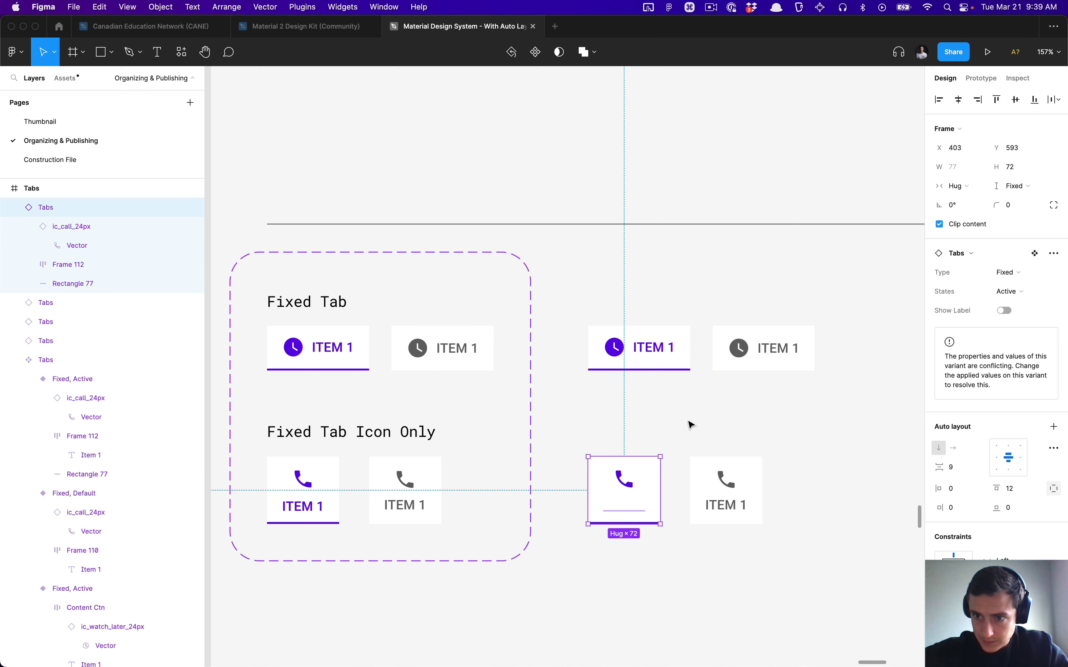
click(708, 9)
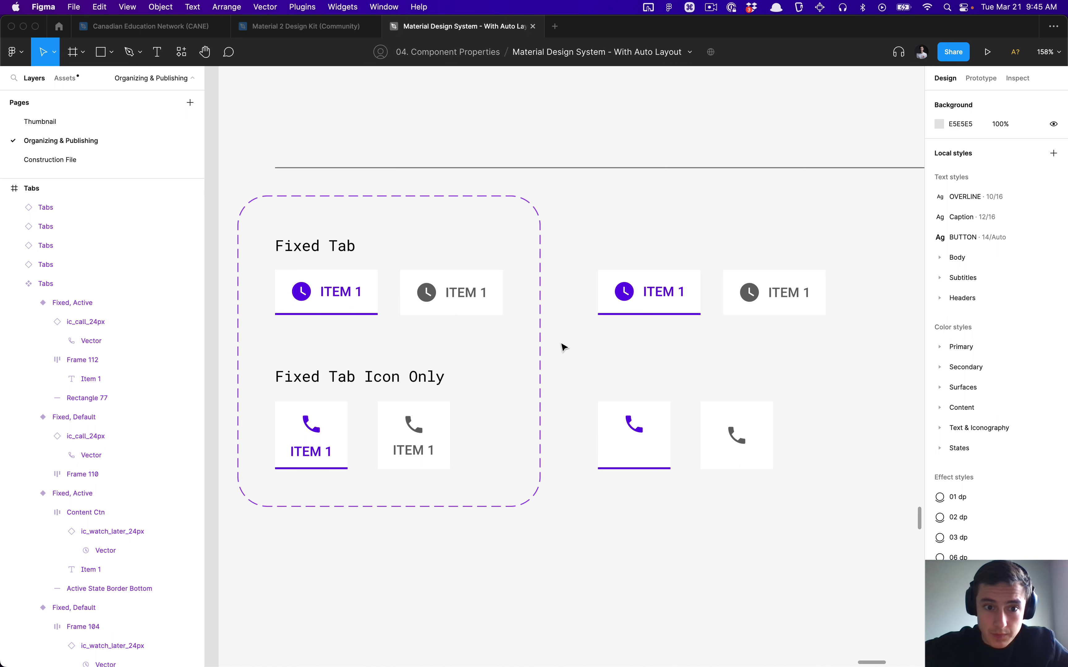
scroll(562, 347, down, 5)
scroll(562, 347, up, 3)
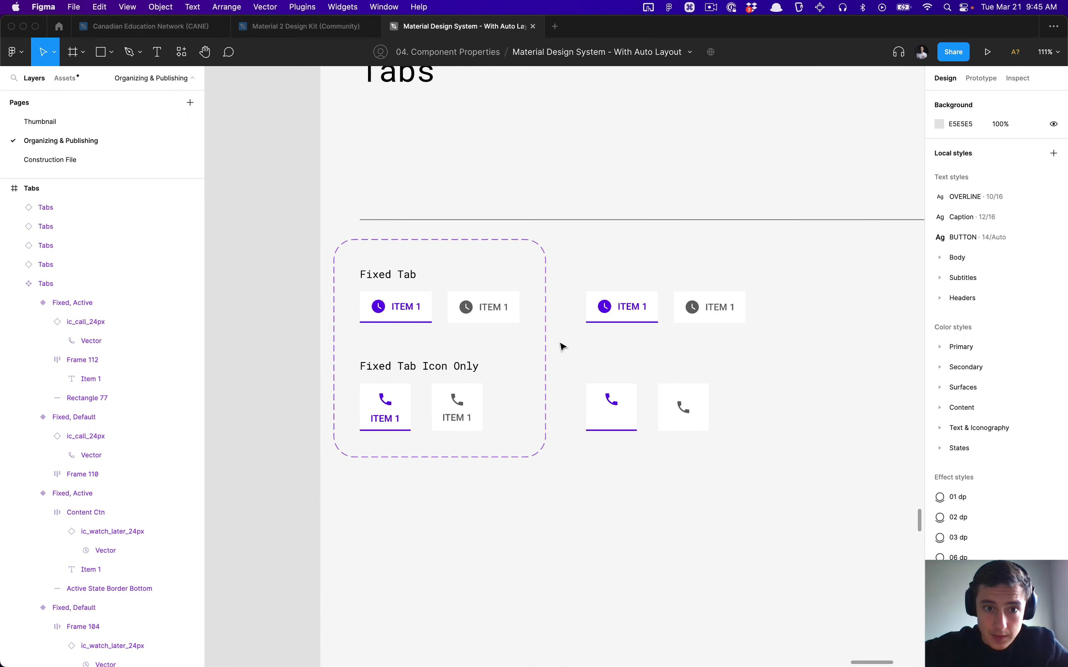
scroll(561, 347, down, 2)
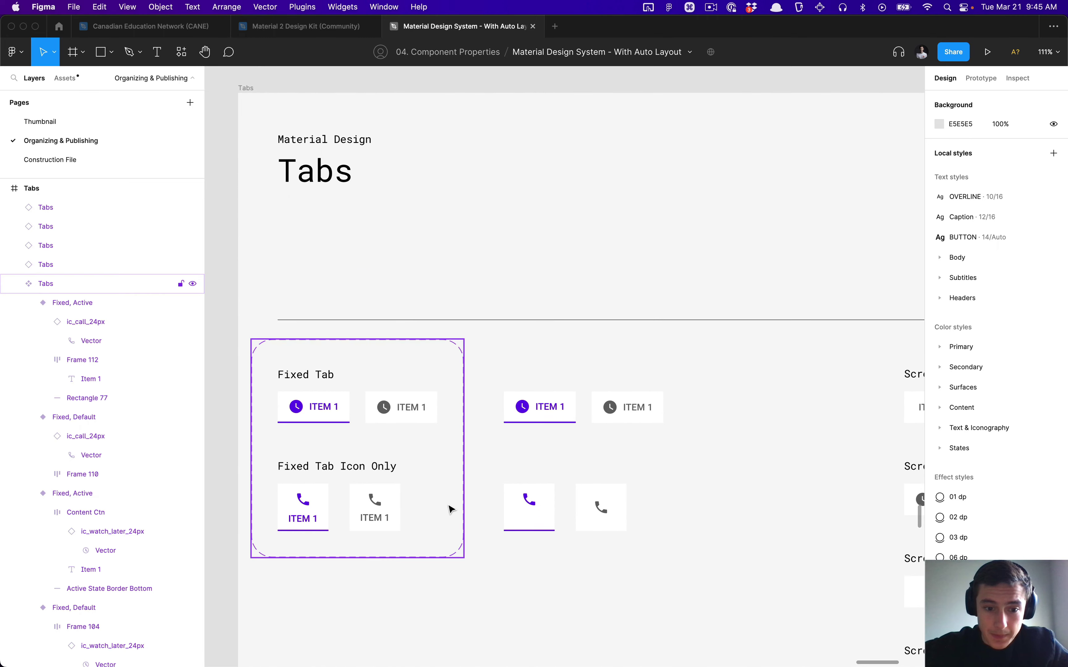
scroll(450, 508, up, 3)
scroll(450, 510, down, 5)
scroll(451, 510, up, 2)
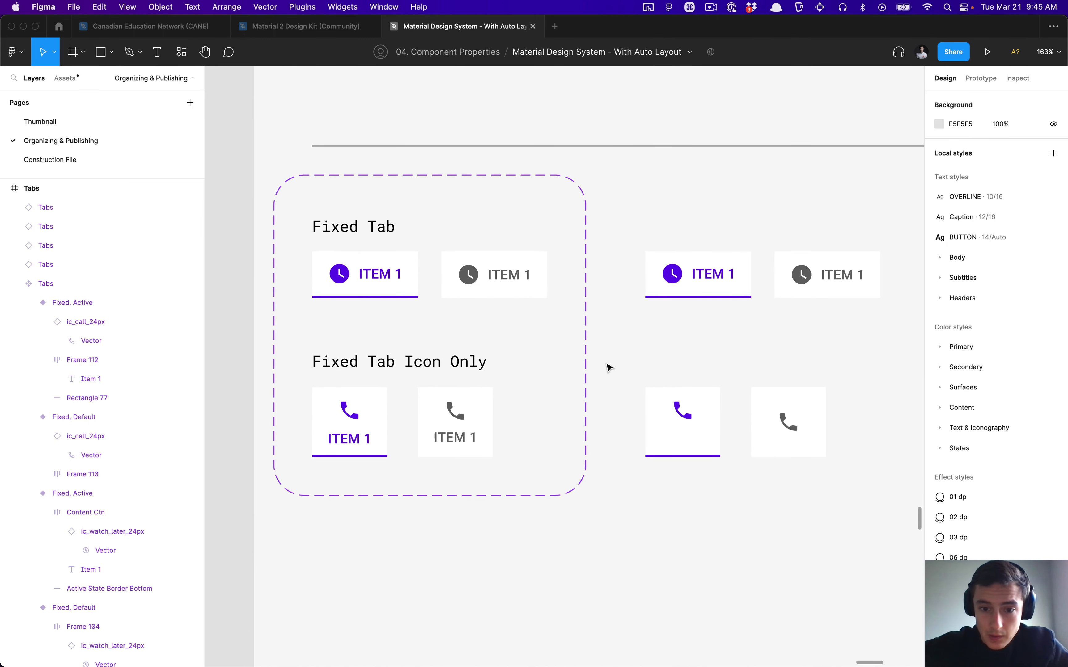
click(649, 397)
click(622, 378)
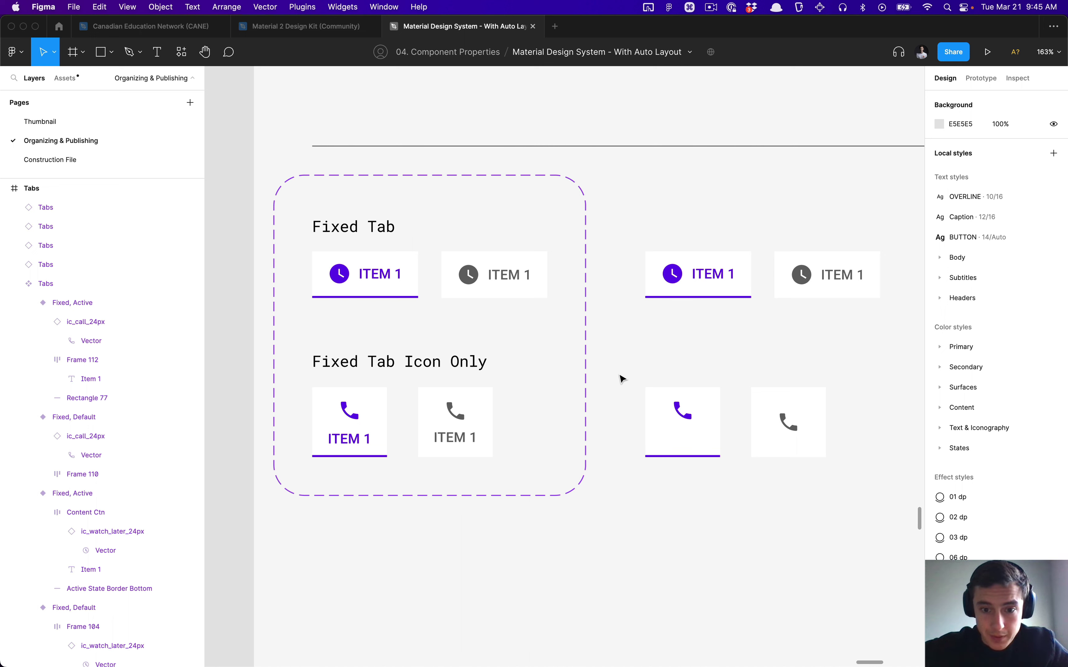
Inspect the underline rectangle at the base of the active phone-icon instance.
click(648, 423)
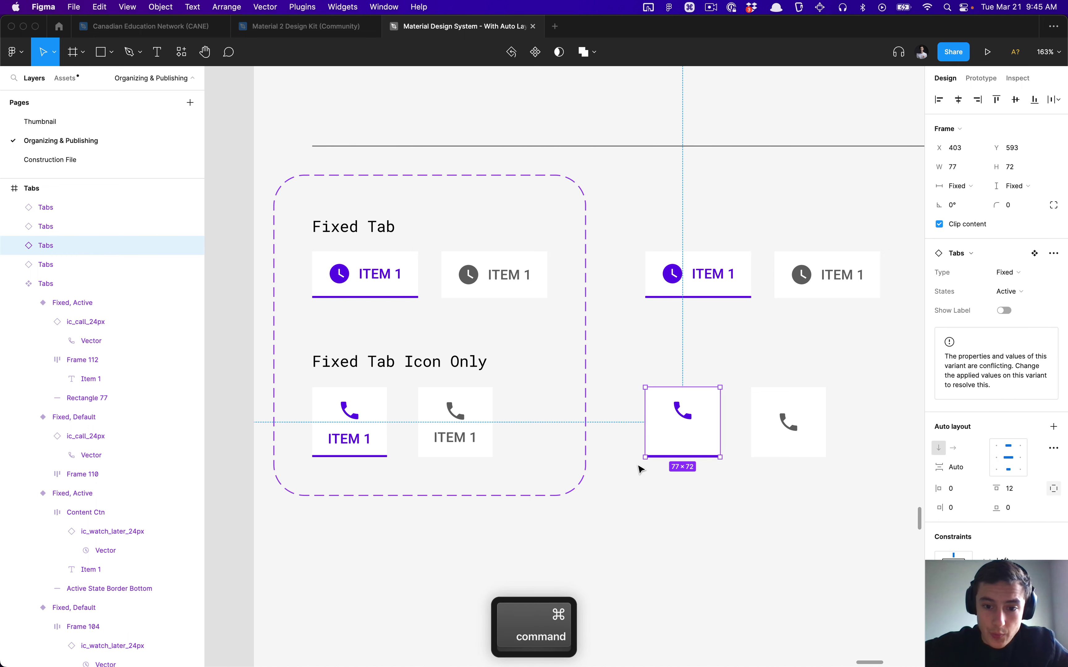
super+click(649, 465)
super+click(658, 459)
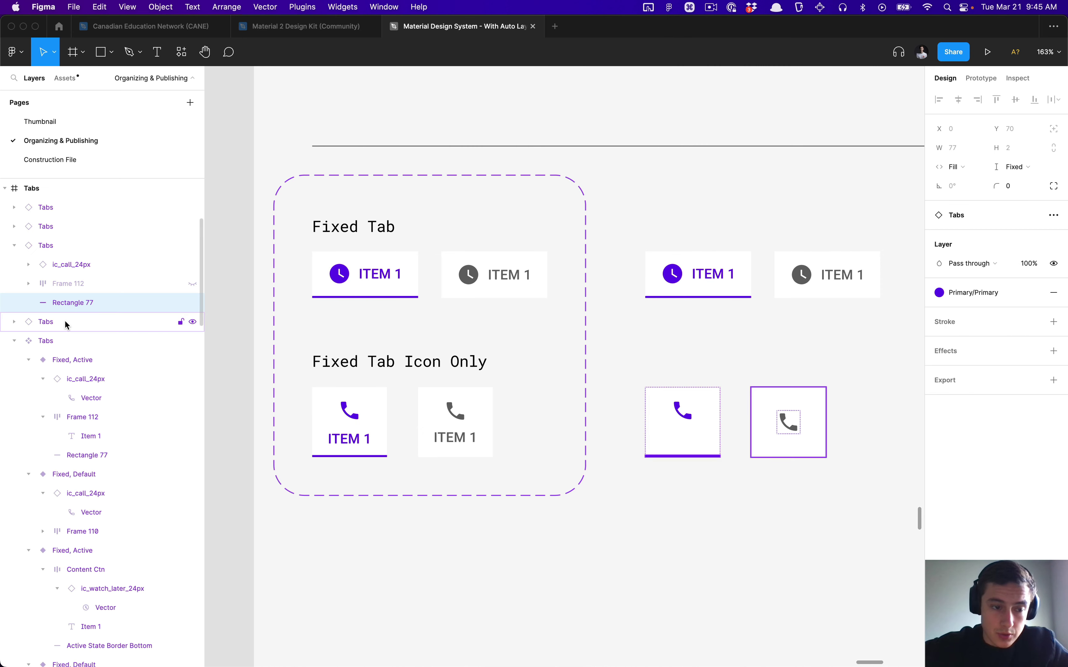
scroll(671, 488, up, 15)
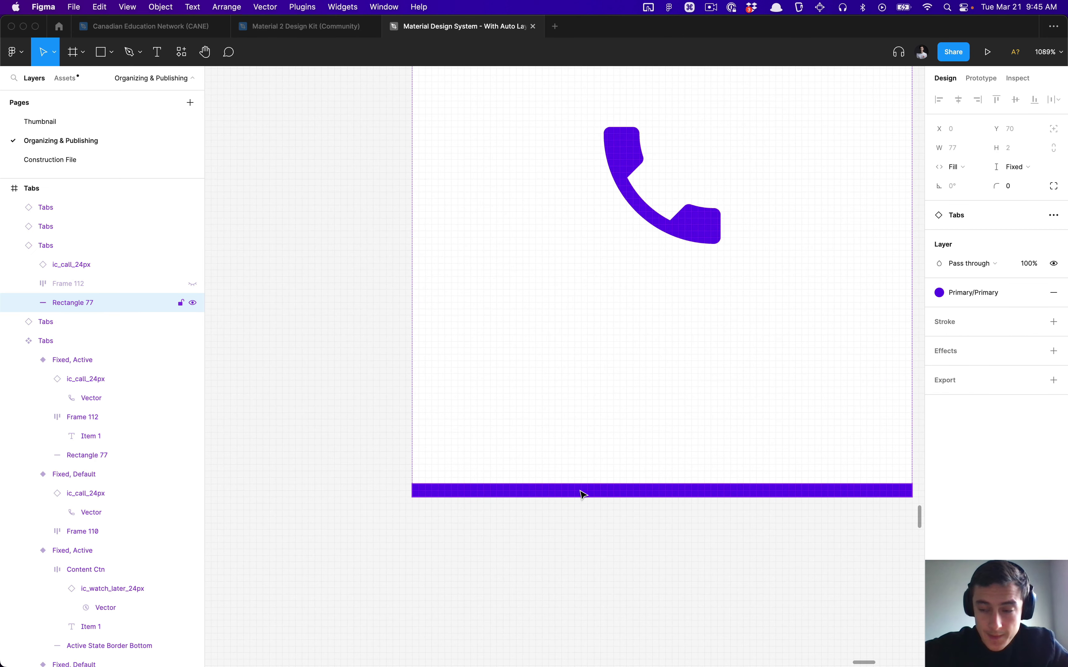
scroll(528, 541, down, 6)
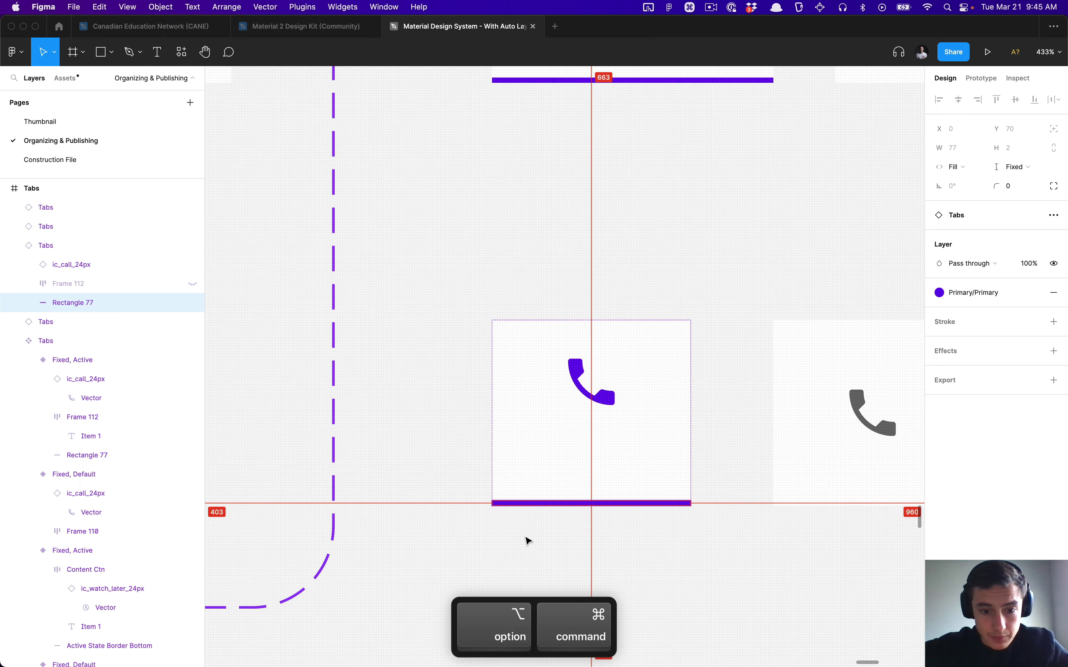
key(alt+super+c)
click(528, 541)
scroll(528, 541, down, 3)
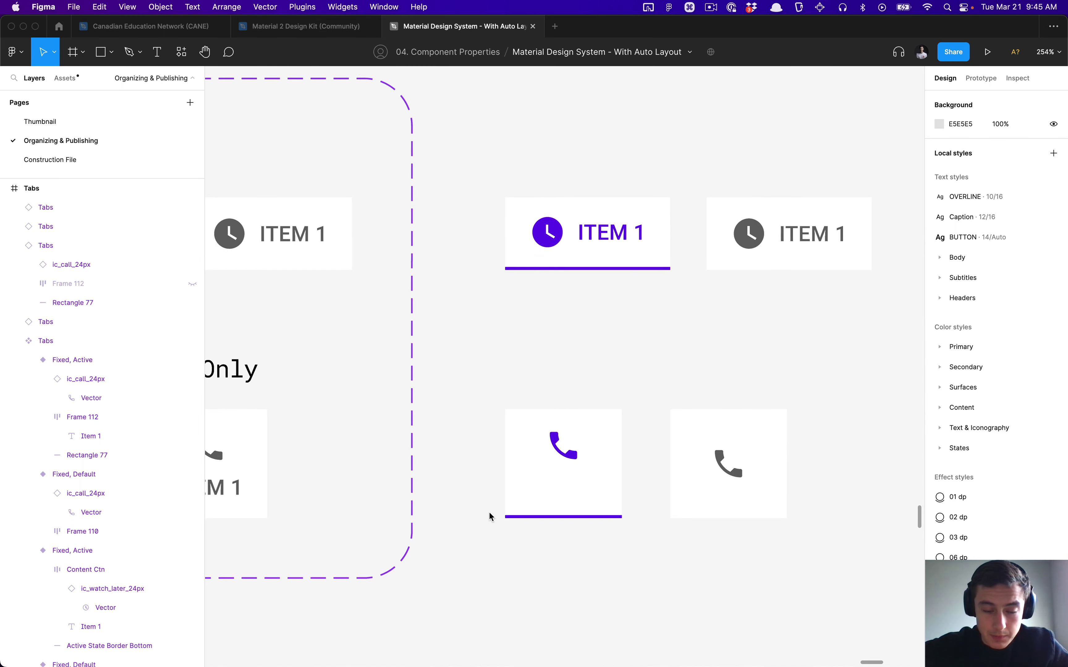
right_click(476, 507)
key(Escape)
click(466, 461)
scroll(464, 460, down, 3)
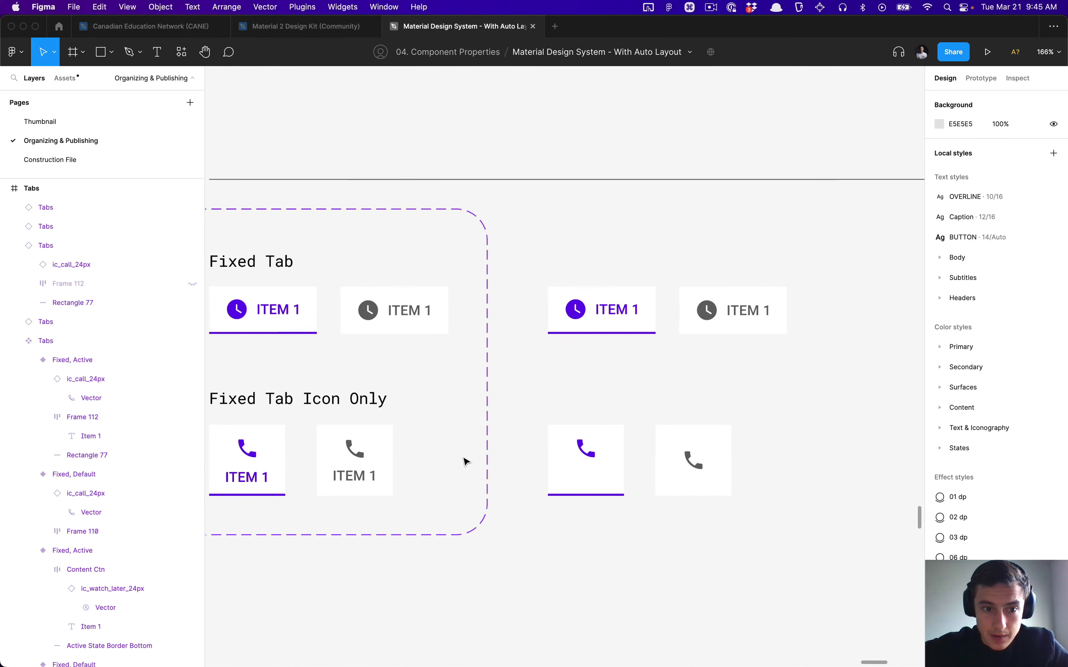
scroll(464, 460, up, 3)
Examine the component properties, auto layout and layer settings of the active phone-icon instance.
click(632, 442)
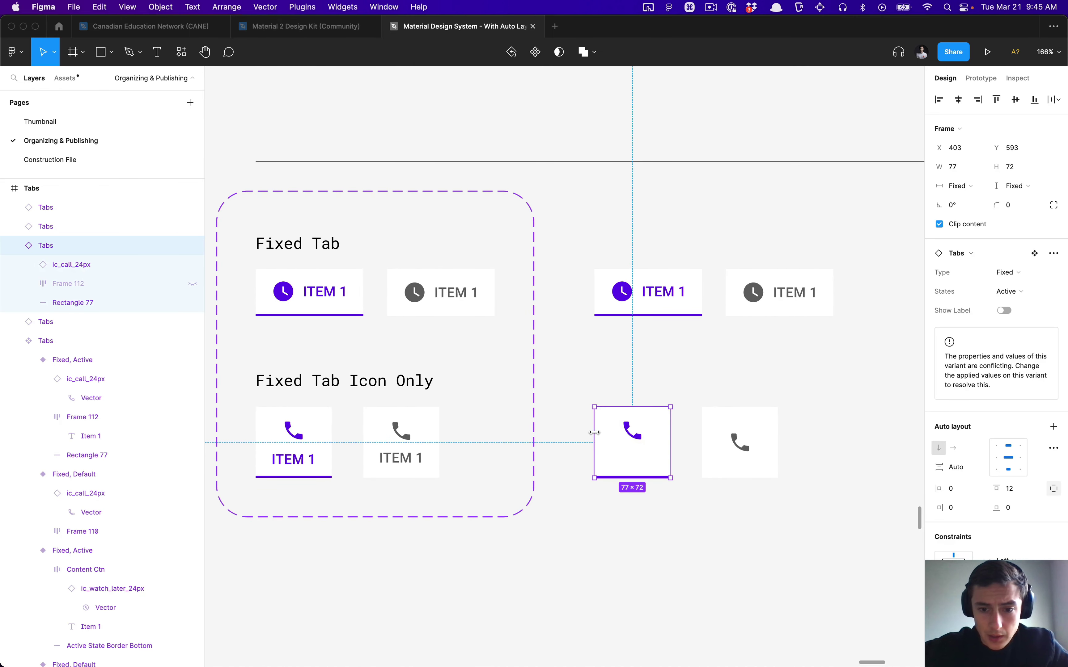
scroll(635, 442, up, 4)
scroll(598, 437, down, 1)
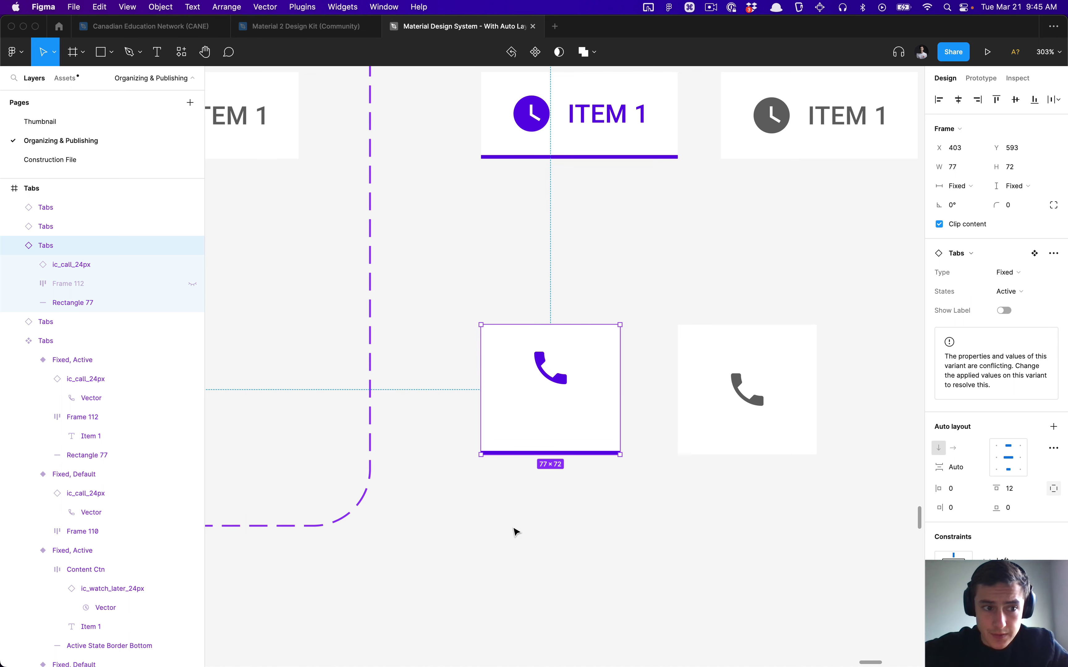
scroll(516, 532, right, 2)
scroll(979, 477, down, 10)
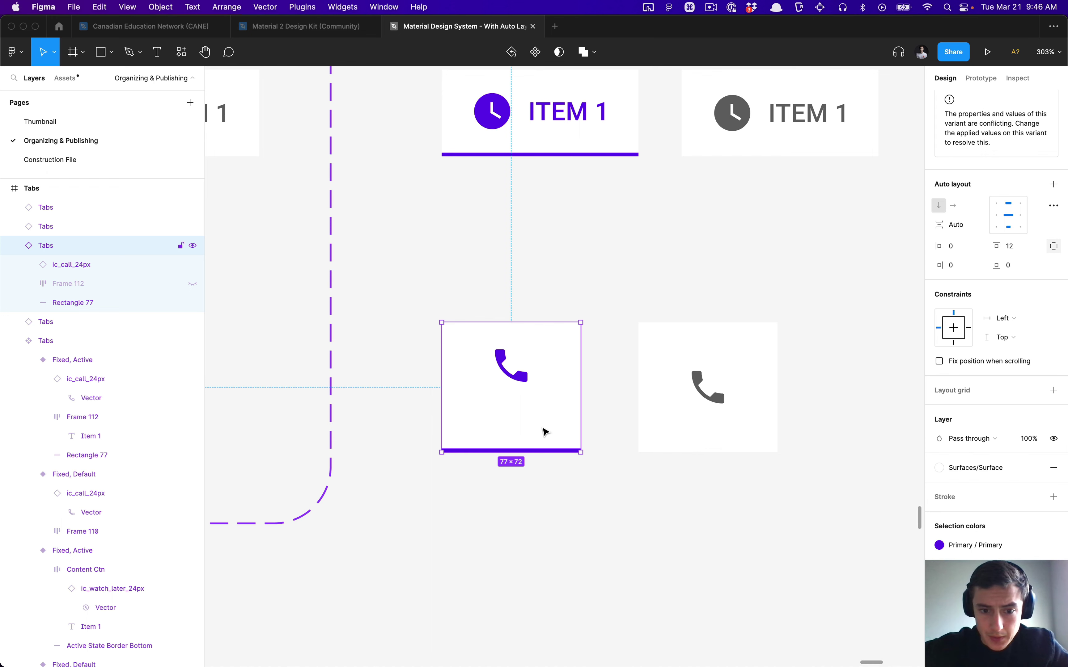
scroll(453, 465, up, 5)
click(450, 500)
scroll(449, 501, down, 5)
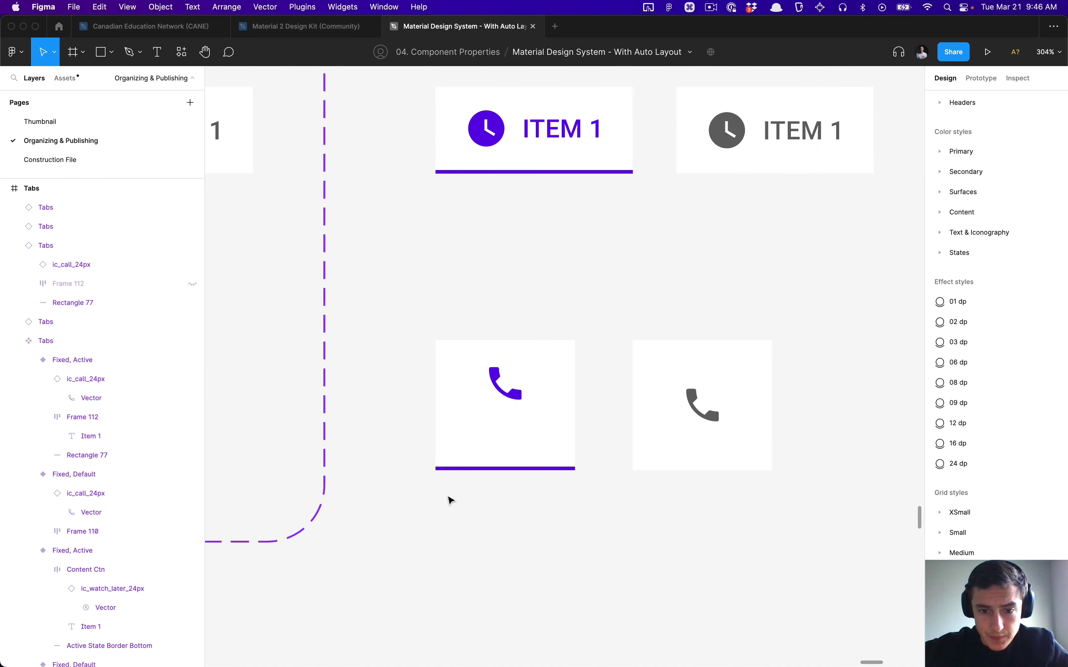
click(478, 450)
scroll(478, 452, down, 2)
scroll(478, 452, left, 2)
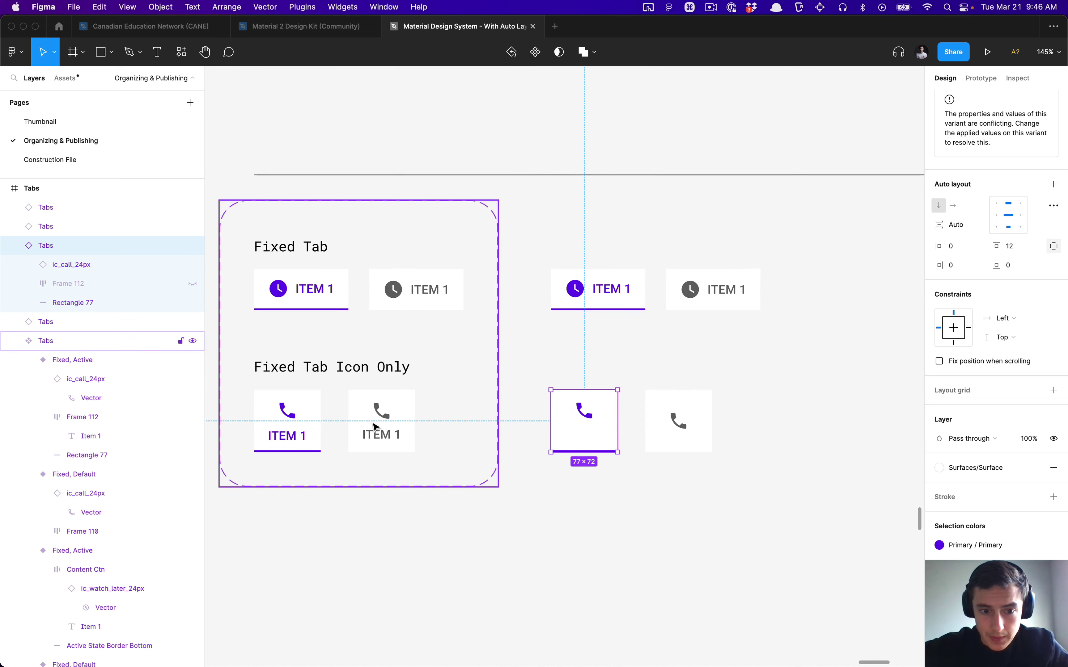
click(478, 452)
Inspect the default phone-icon instance, then the label text and its wrapping Frame 110 in the matching main variant.
click(691, 432)
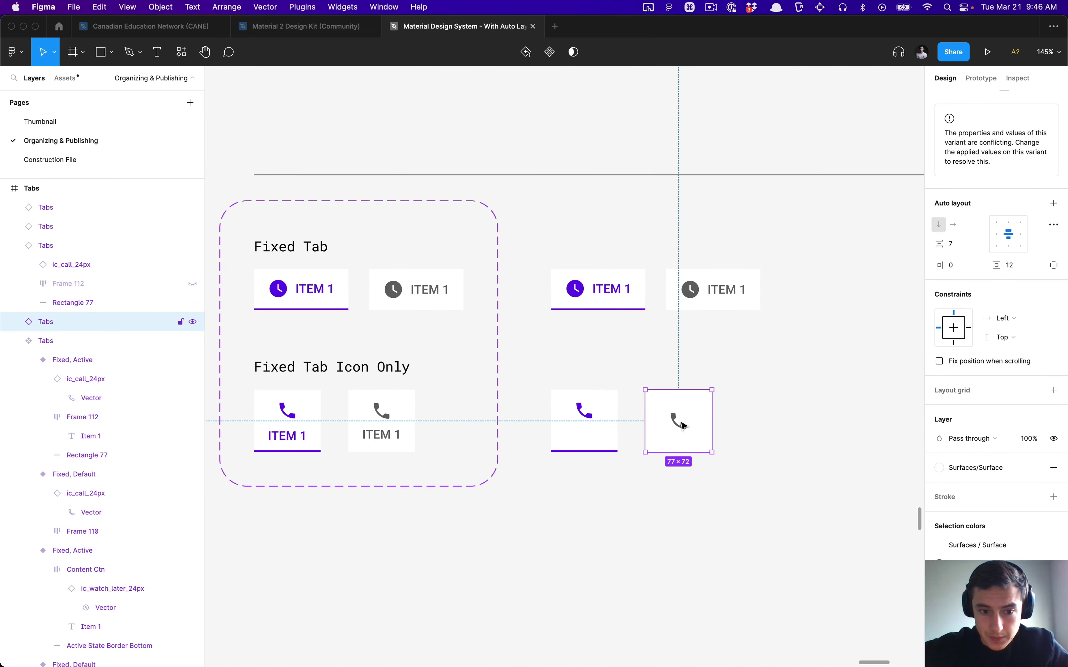
super+click(378, 436)
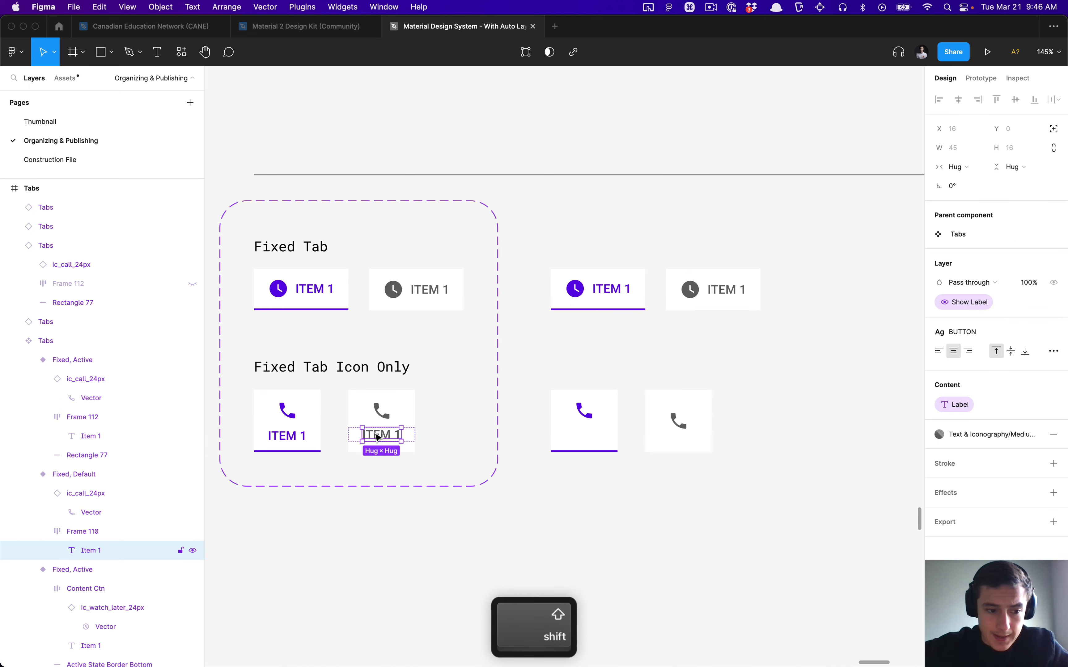
key(shift+Return)
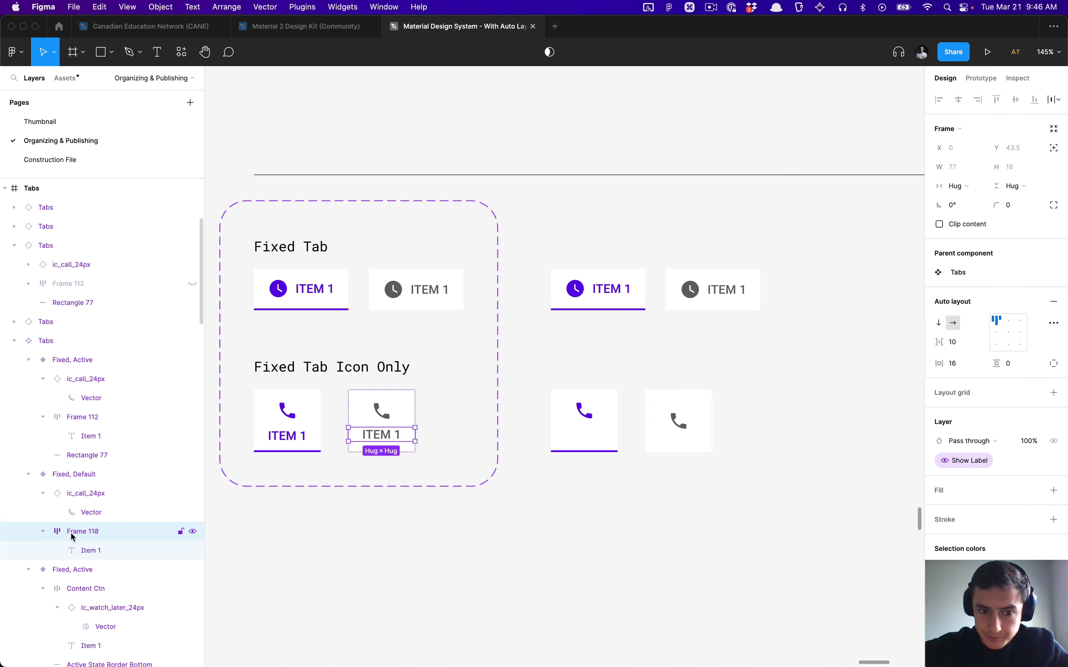
click(96, 555)
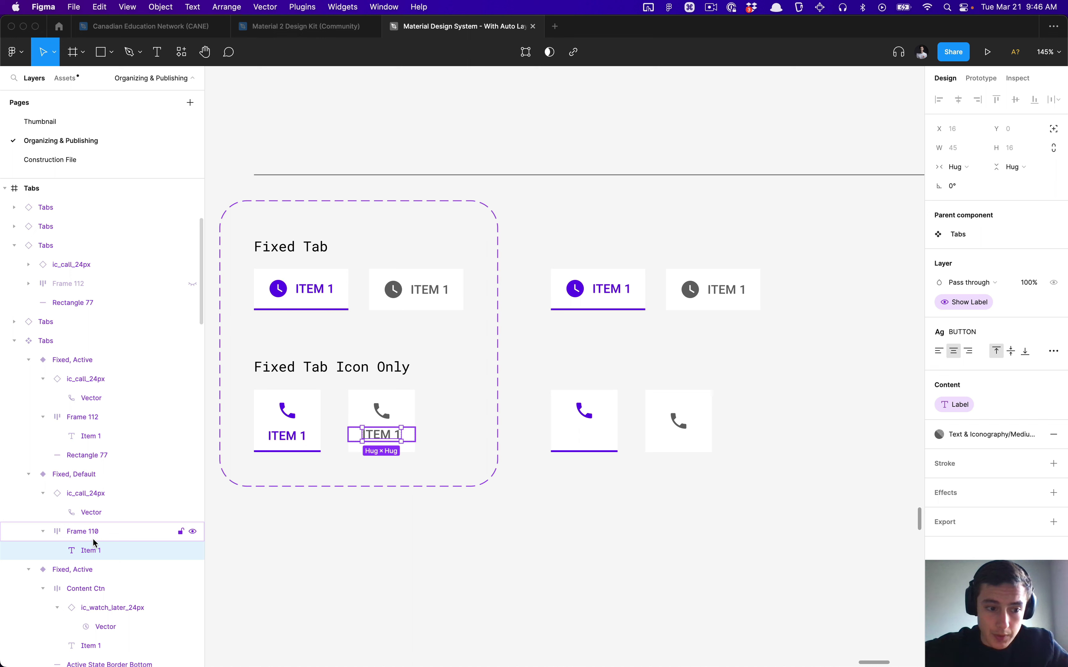
click(98, 538)
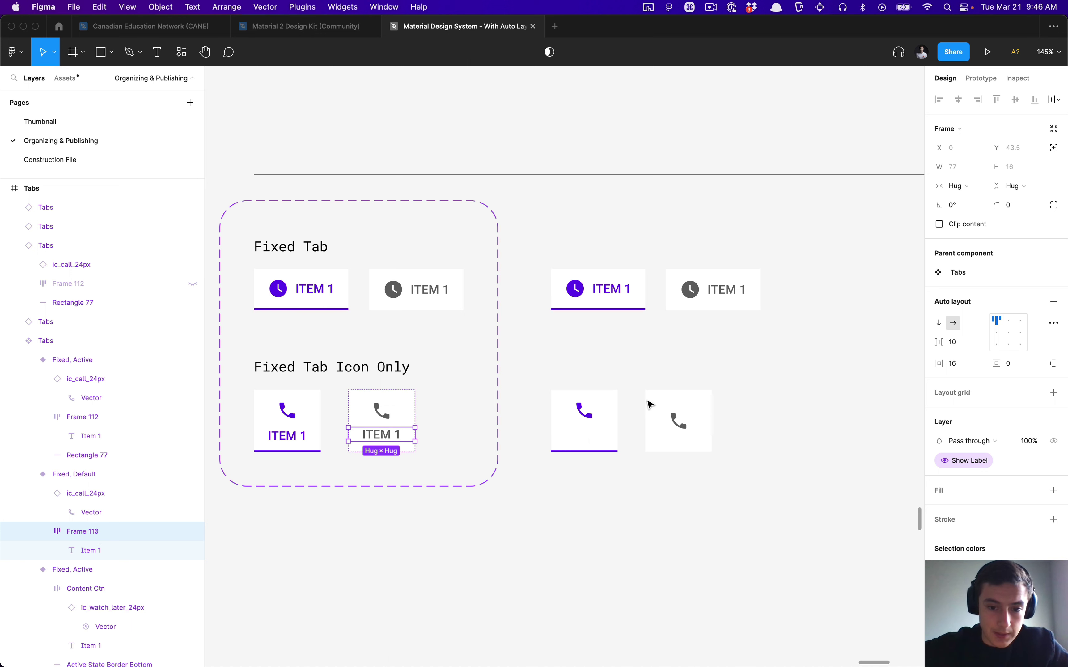
click(665, 407)
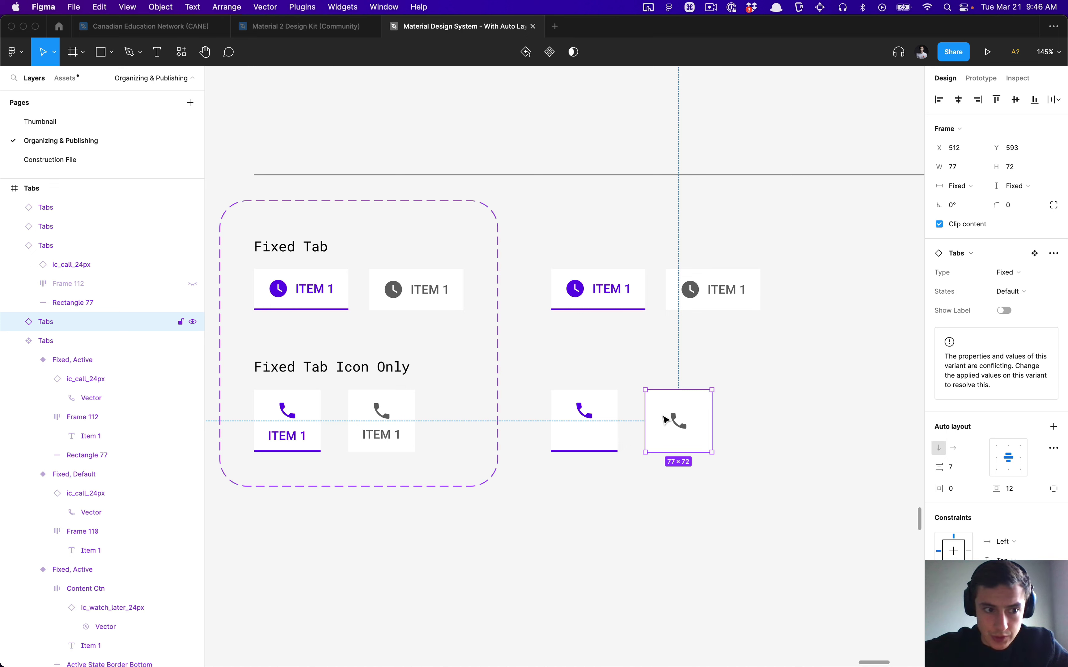
key(alt+super+b)
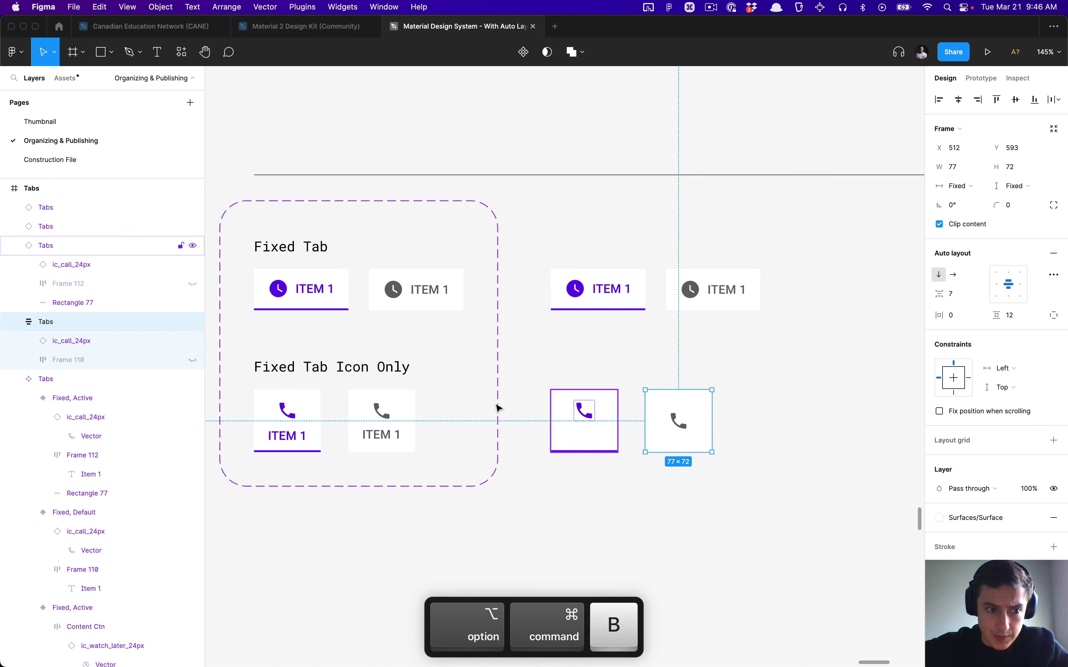
key(super+z)
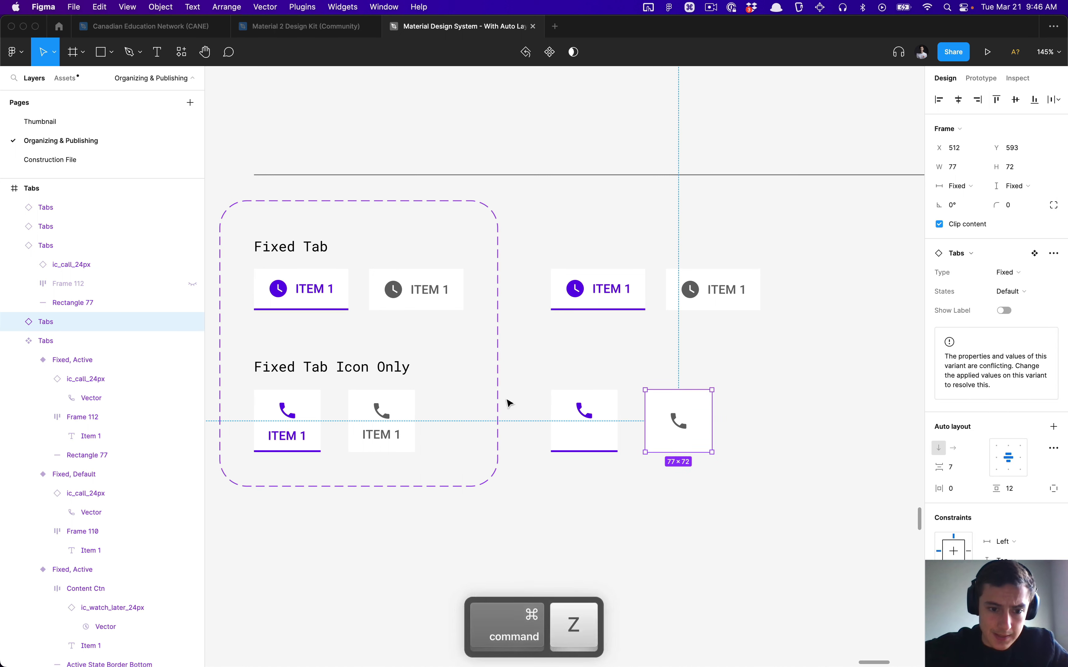
Set the horizontal resizing of the default phone-icon variant's label text and its wrapping Frame 110 to Fill.
super+click(384, 435)
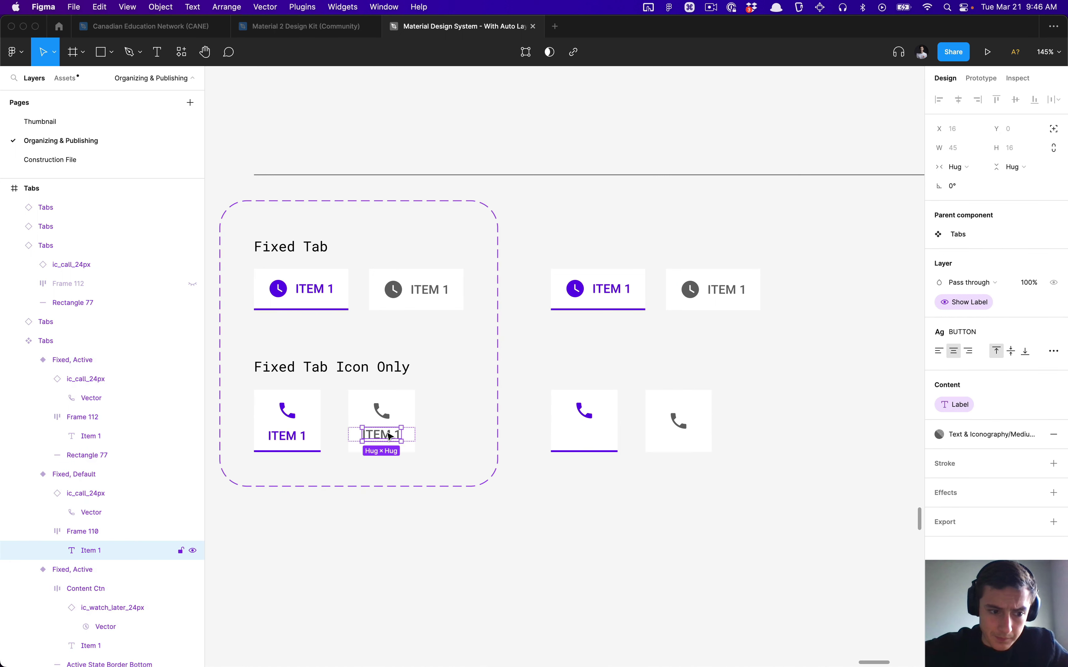
scroll(385, 424, up, 3)
click(960, 167)
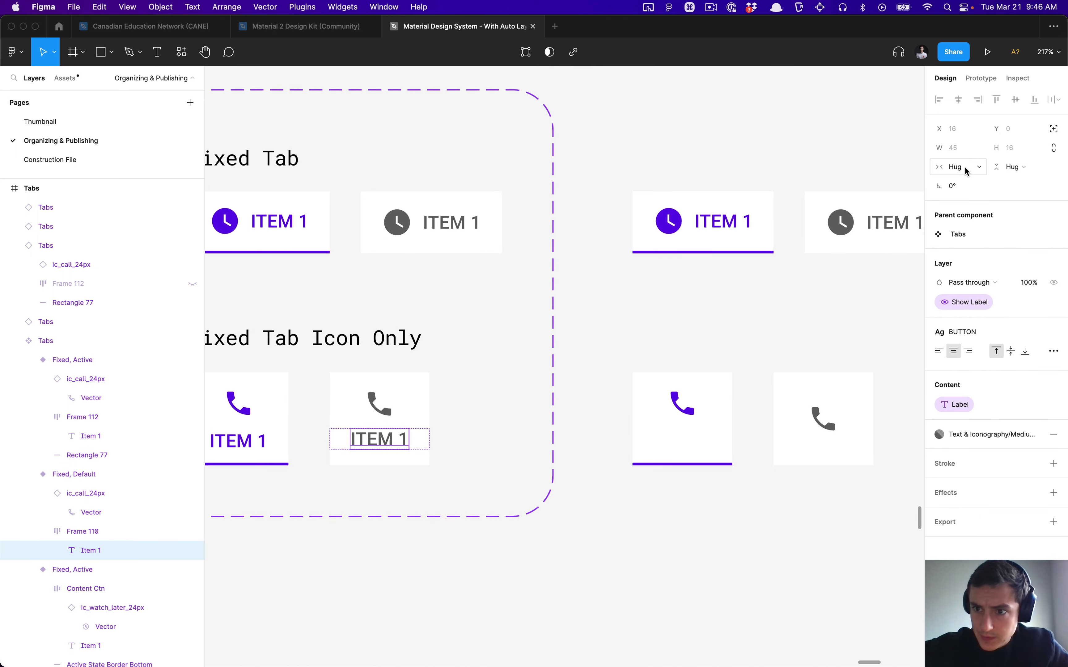
click(967, 182)
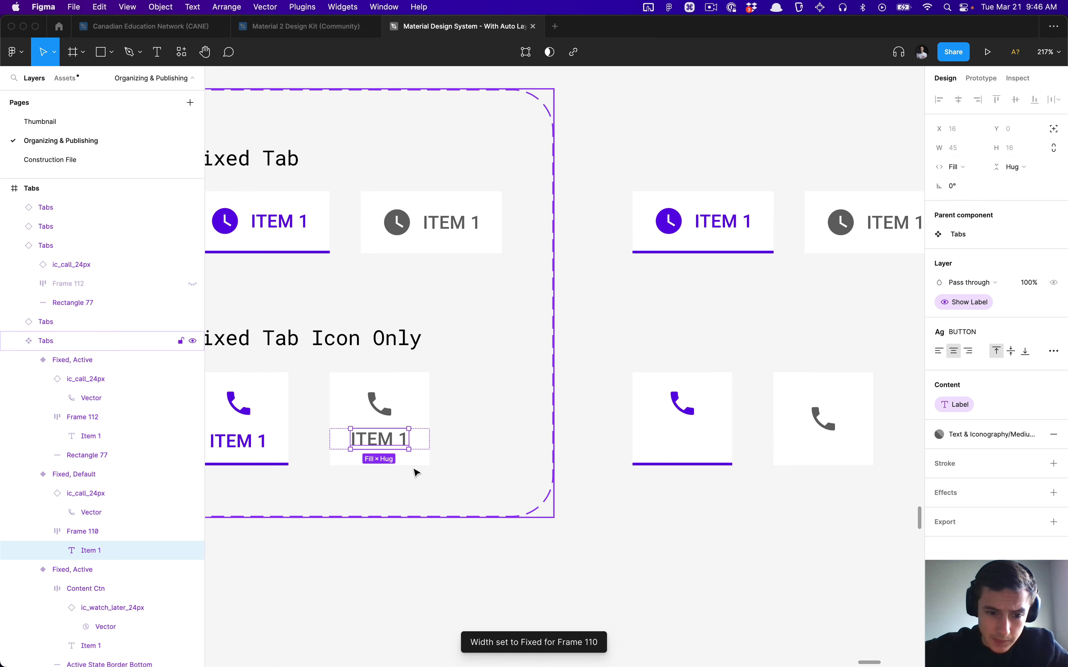
click(339, 431)
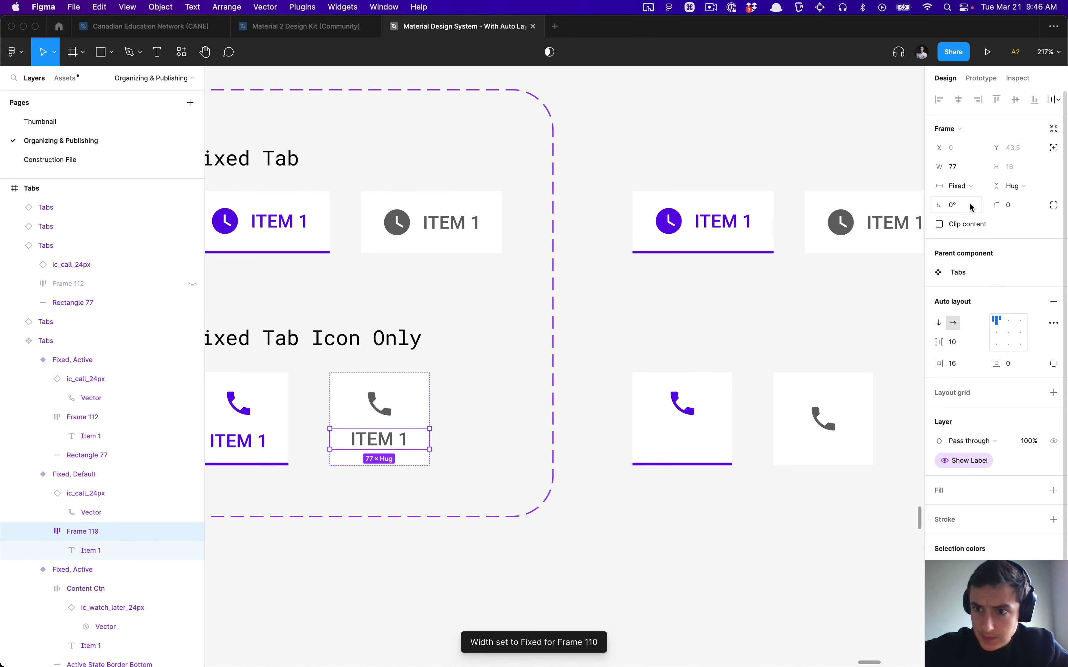
click(962, 186)
click(978, 214)
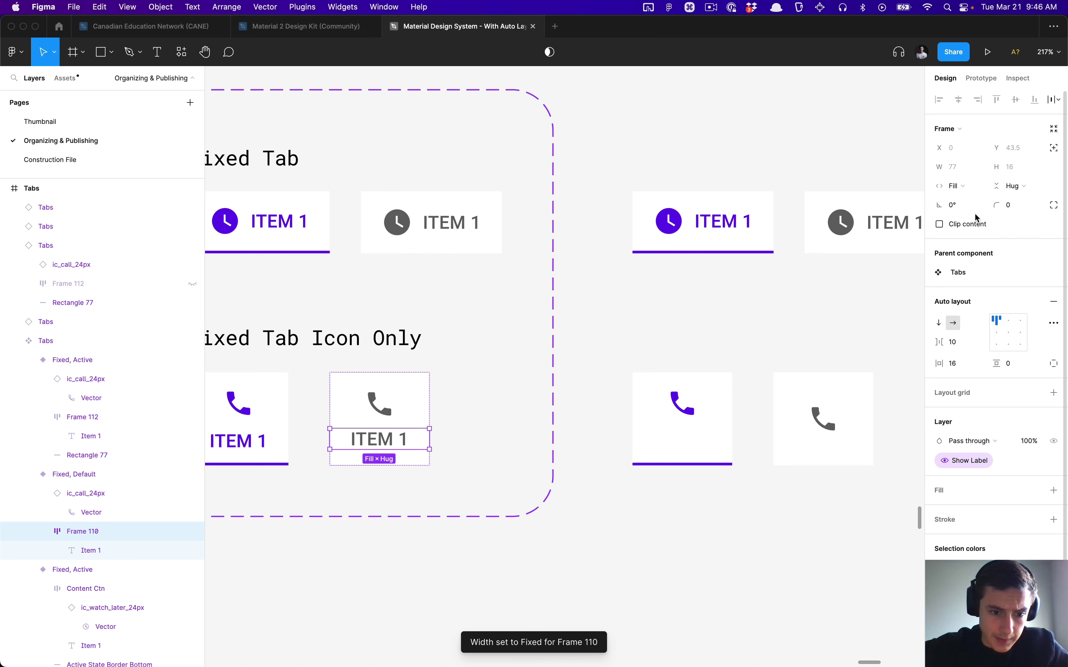
Ungroup Frame 110 in the default phone-icon variant and set the freed label text's width to Fill.
key(shift+super+g)
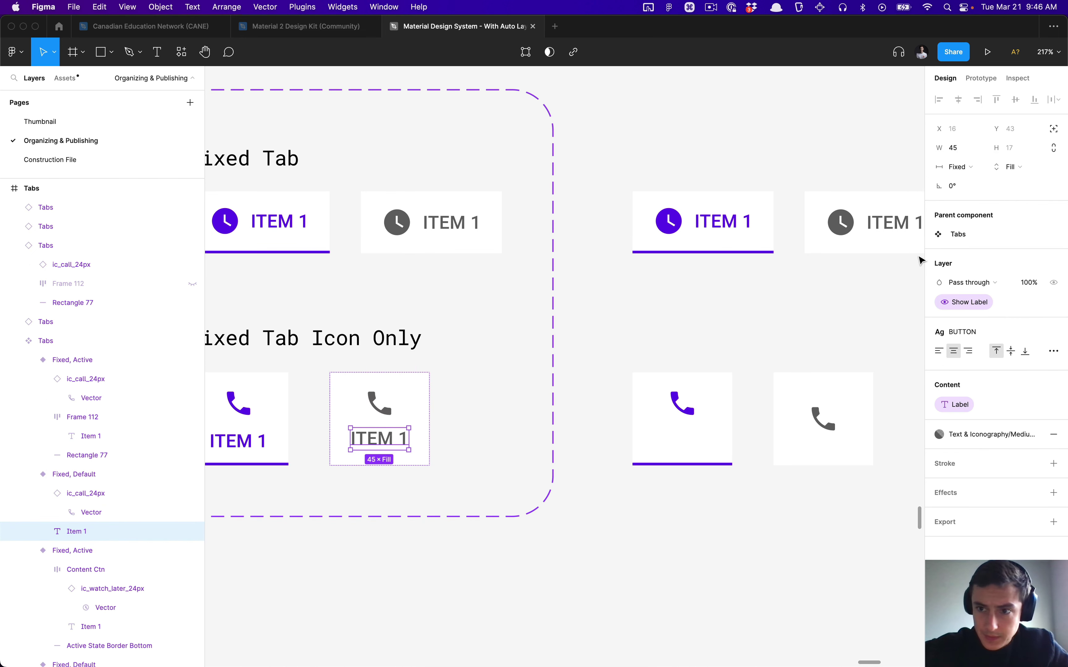
click(965, 167)
click(974, 196)
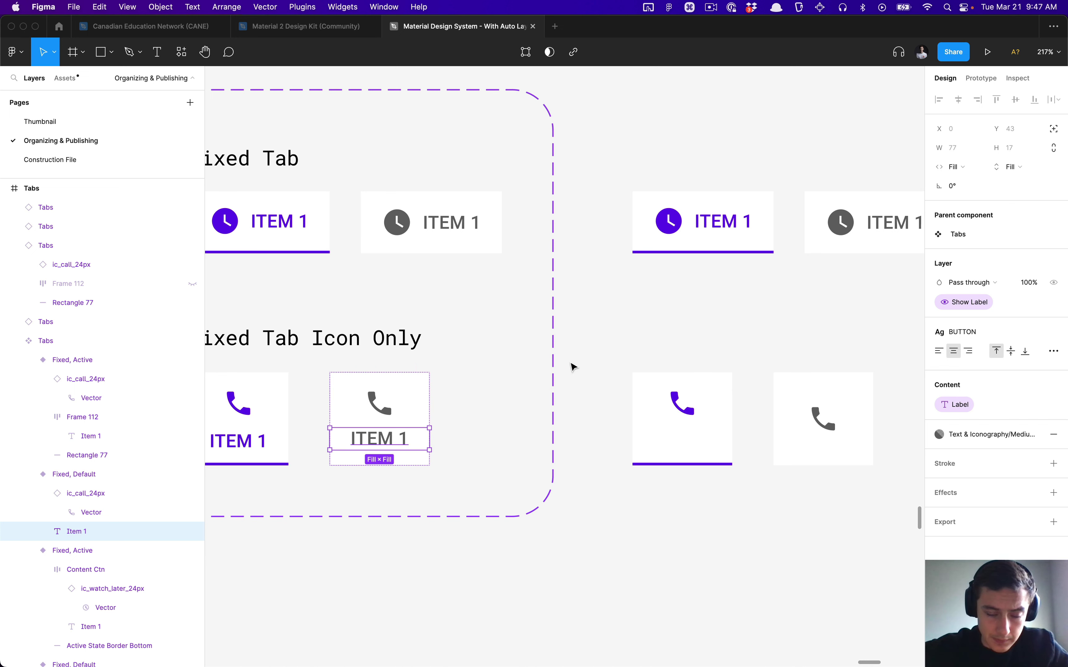
Reset all changes on the default phone-icon instance so it follows its main variant.
click(569, 366)
click(389, 433)
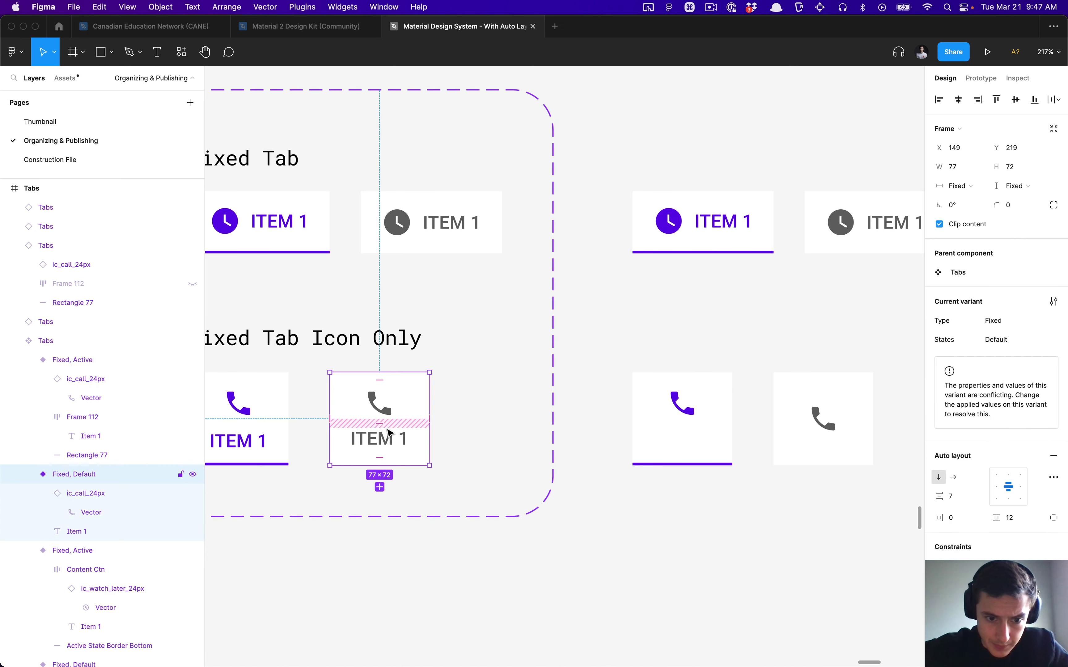
scroll(388, 433, down, 5)
click(617, 411)
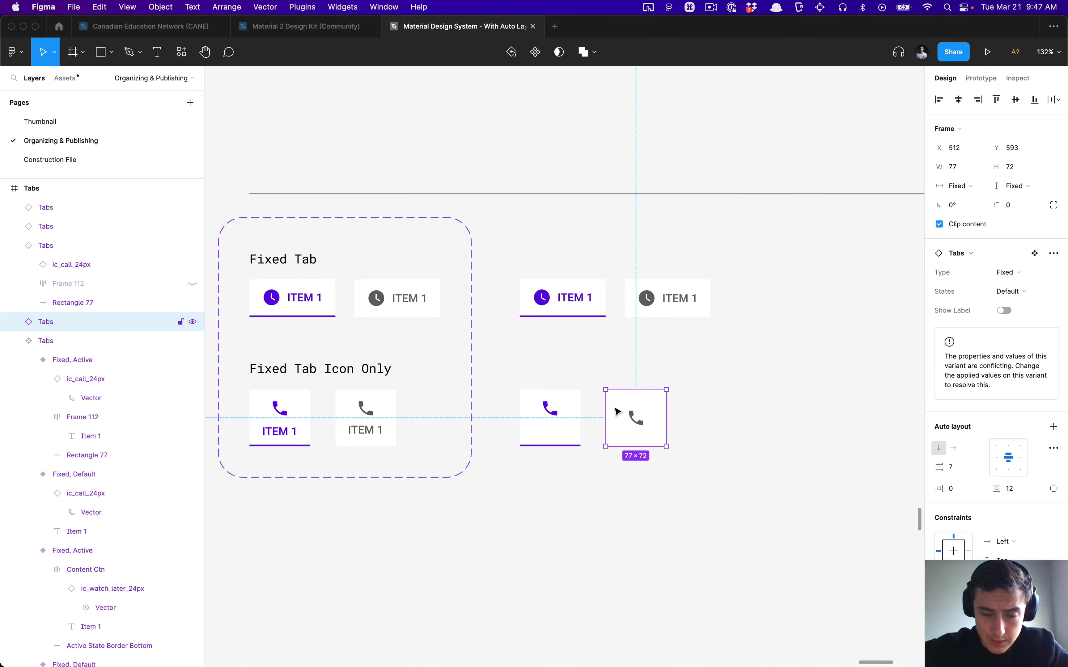
right_click(617, 411)
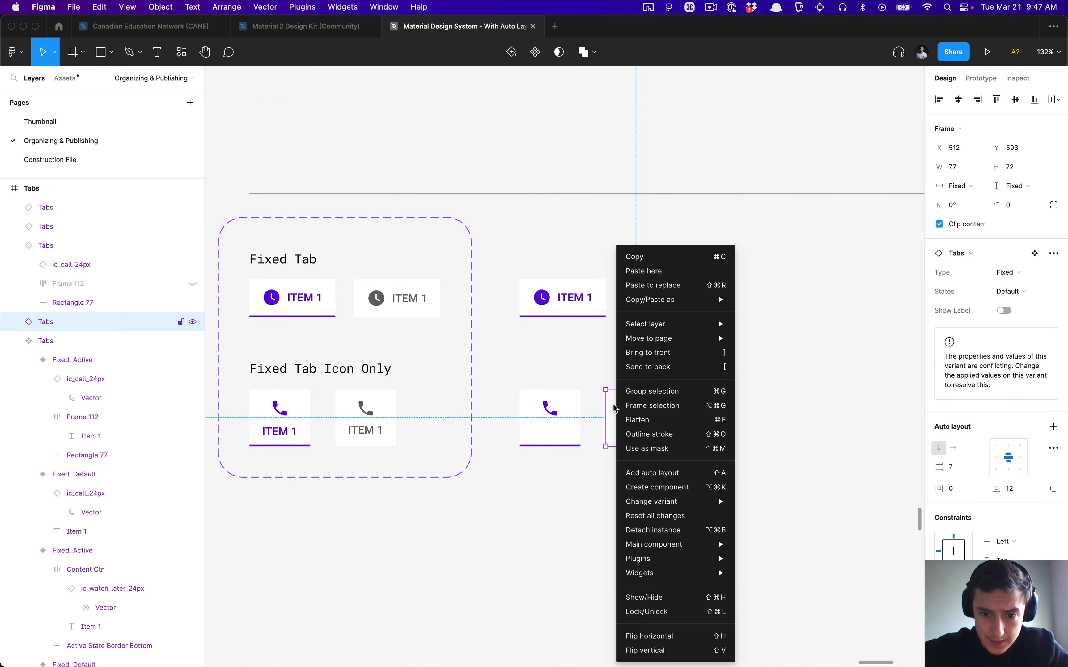
click(677, 517)
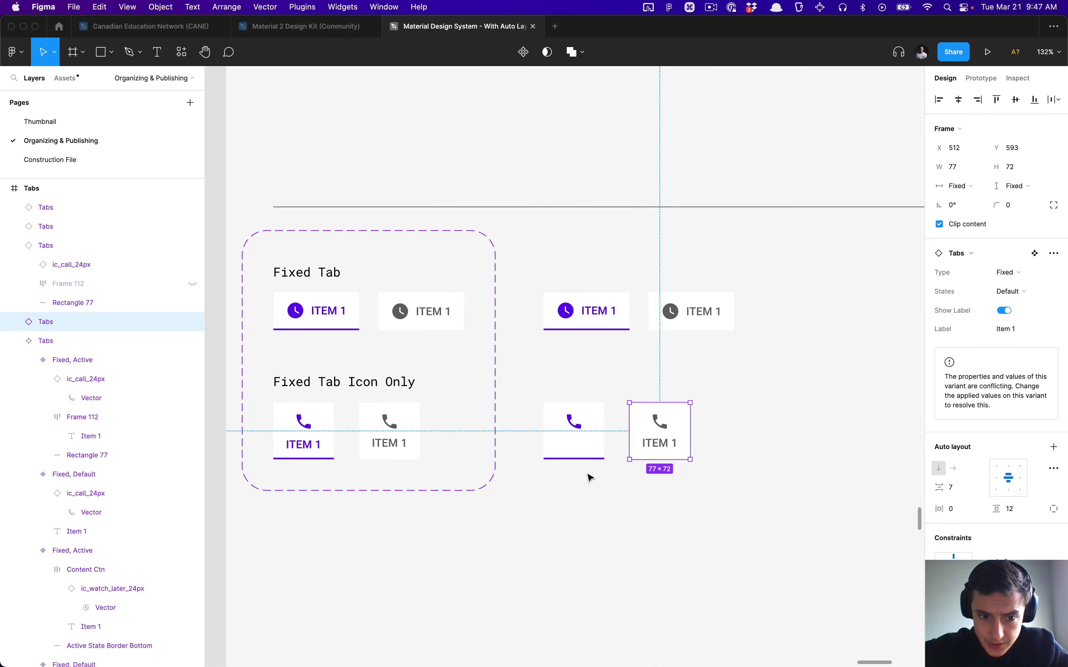
Test the Show Label property on the default phone-icon instance by switching it off and on repeatedly, ending with it on.
scroll(527, 443, up, 5)
click(371, 424)
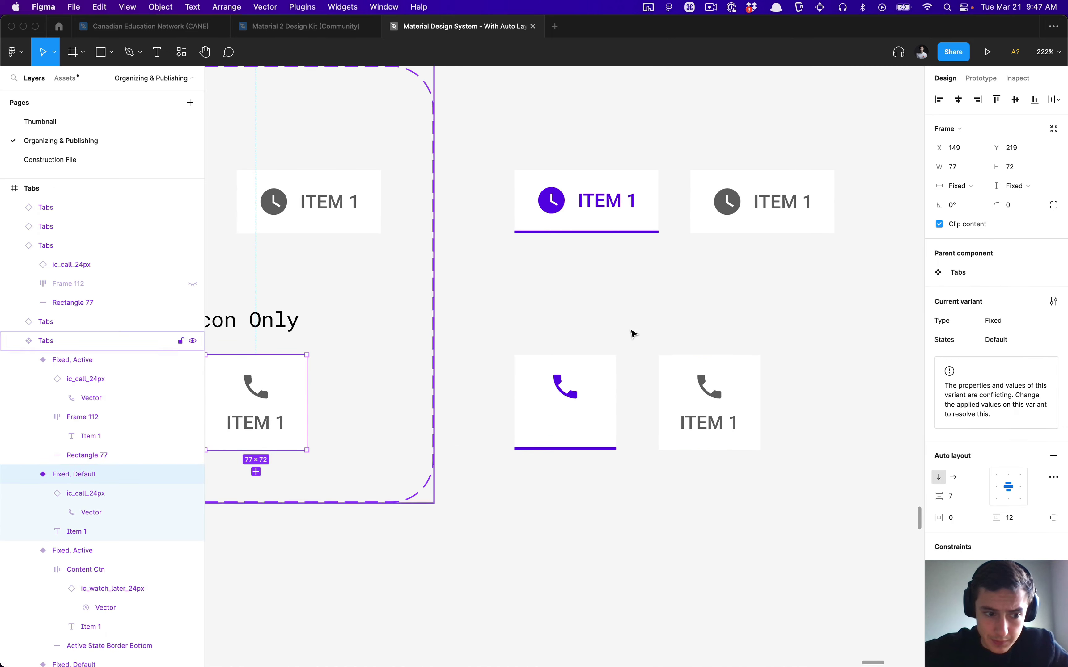
click(719, 334)
scroll(720, 334, left, 3)
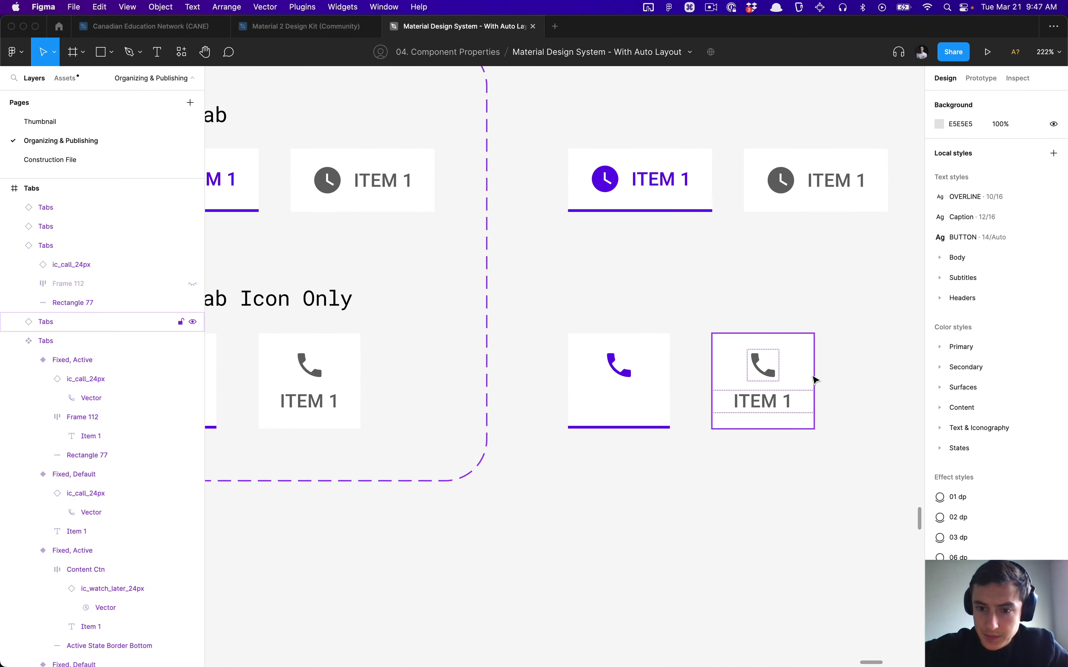
click(811, 377)
click(1002, 312)
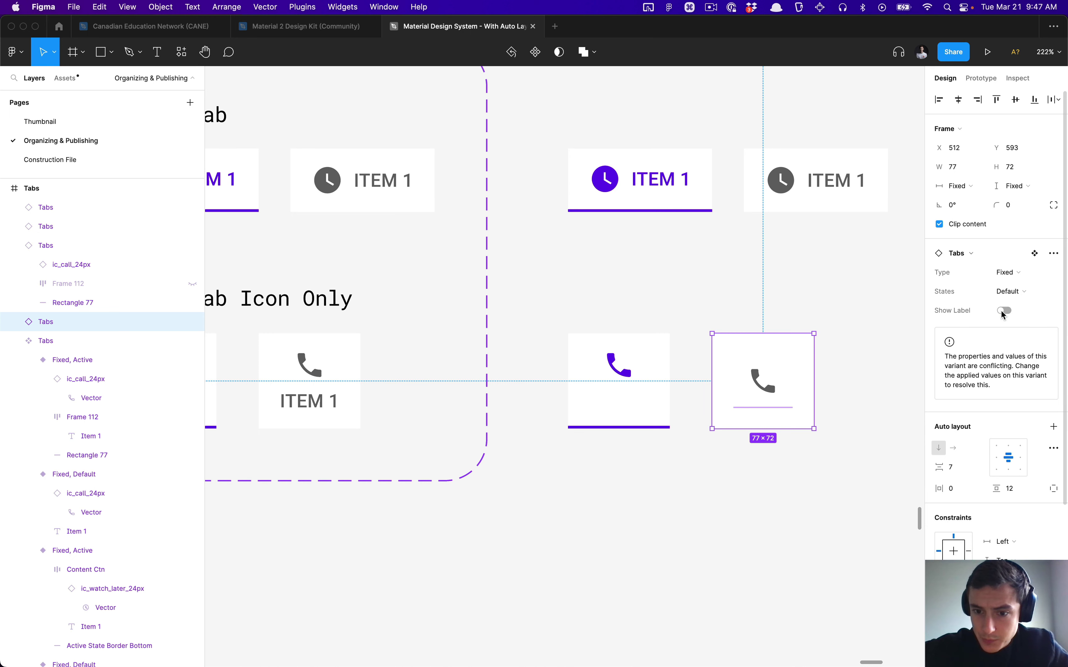
click(1003, 312)
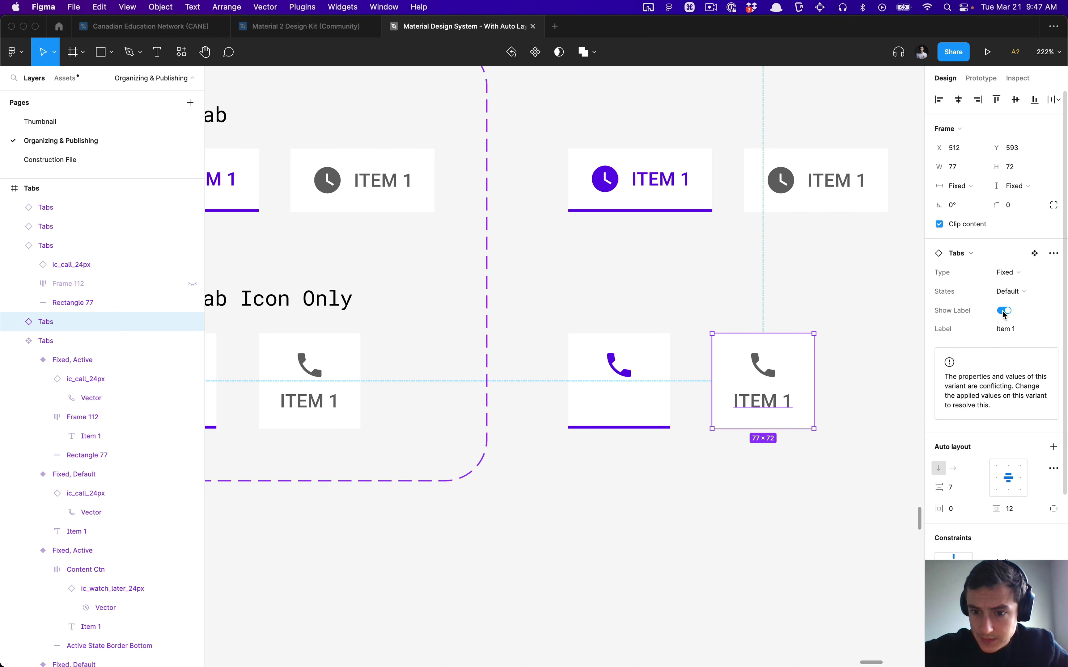
click(1003, 311)
click(1003, 312)
click(1003, 311)
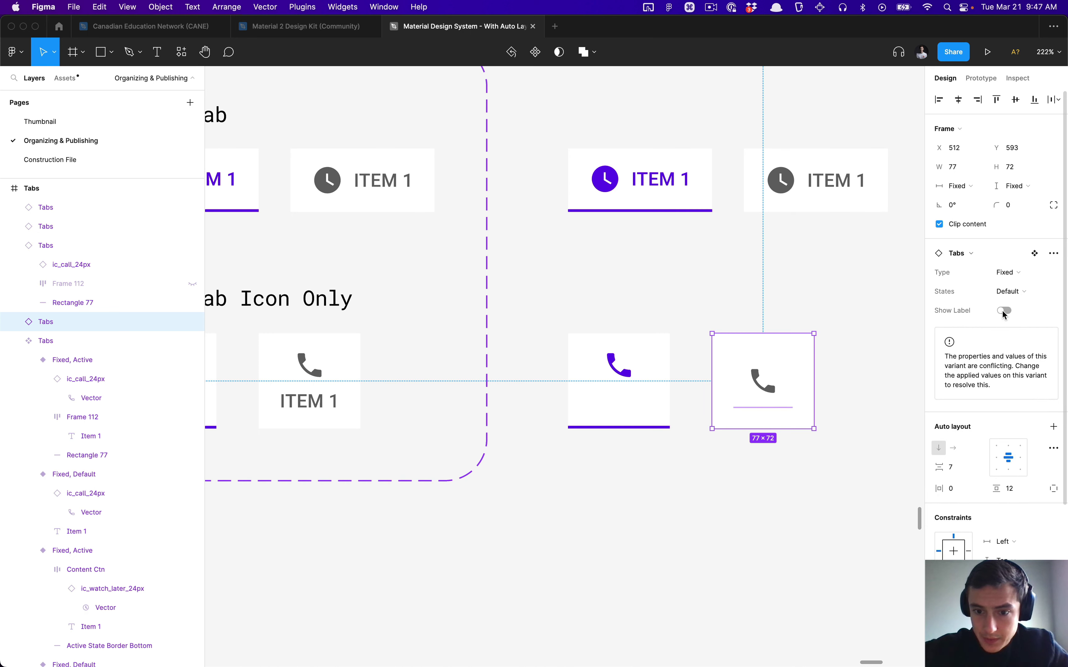
click(1003, 312)
click(706, 319)
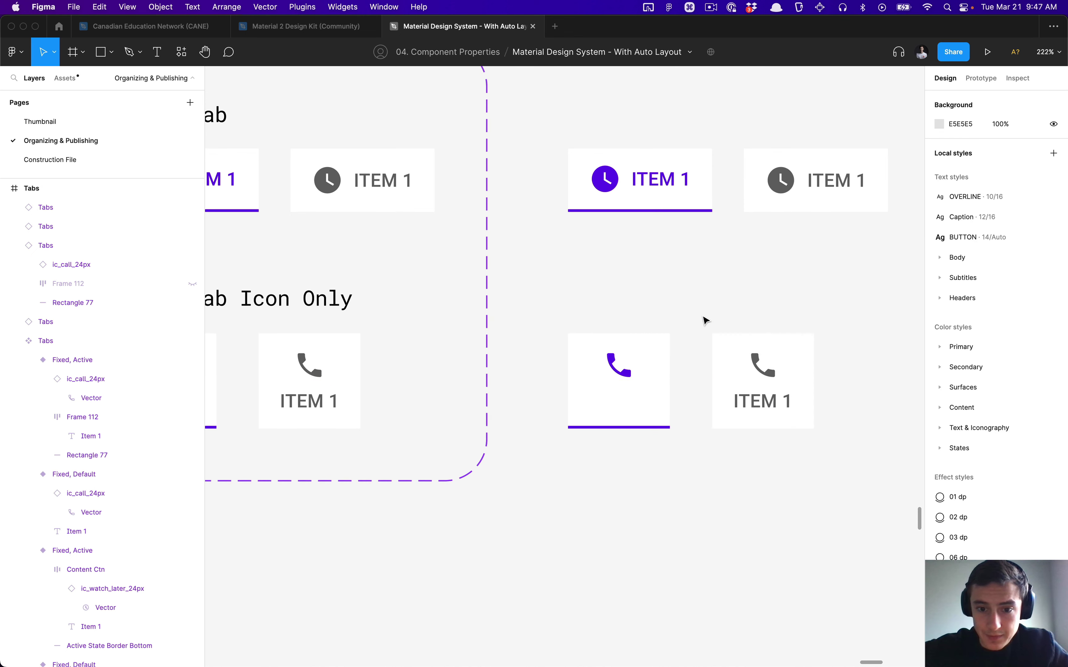
Examine the underline rectangle and spacing inside the active phone-icon variant of the Tabs set.
scroll(705, 320, down, 3)
scroll(705, 320, up, 5)
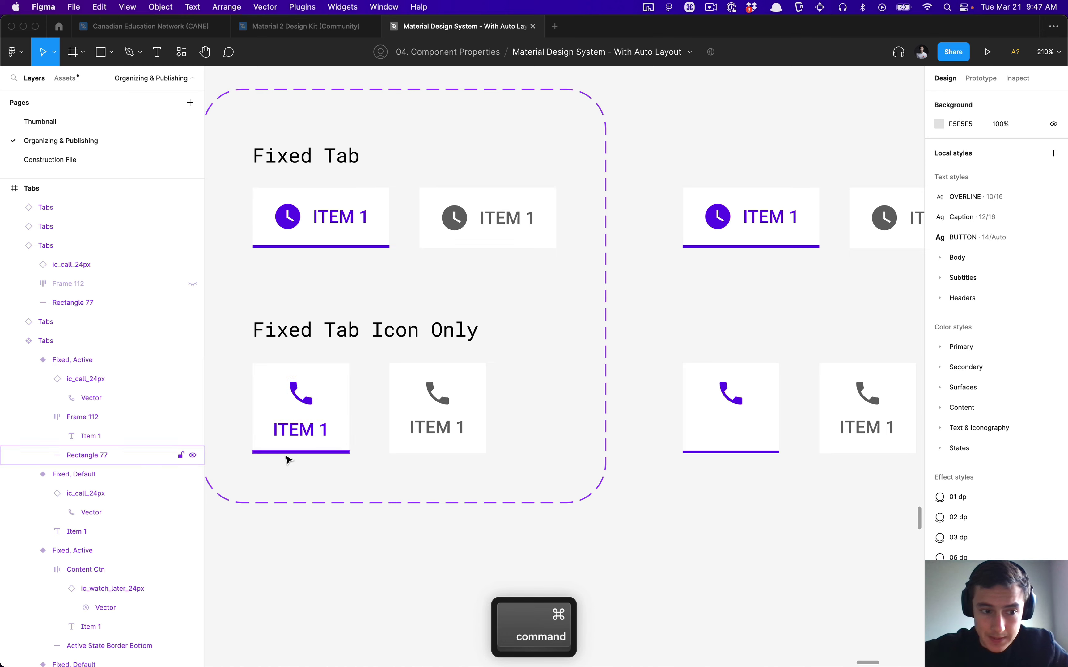
super+click(289, 452)
scroll(228, 470, up, 15)
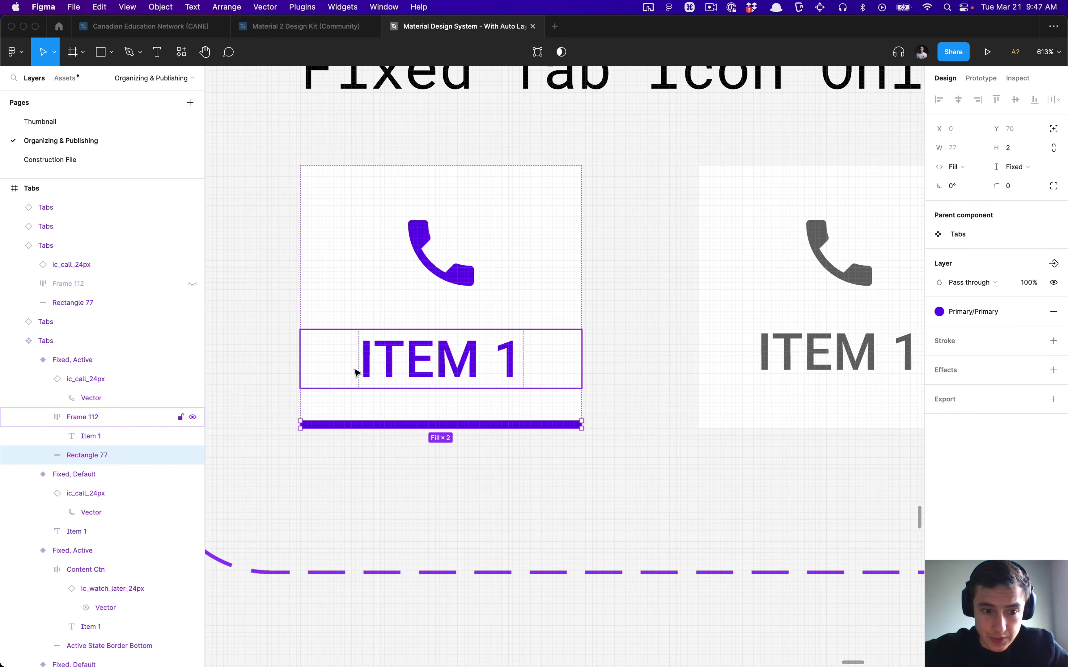
key(alt)
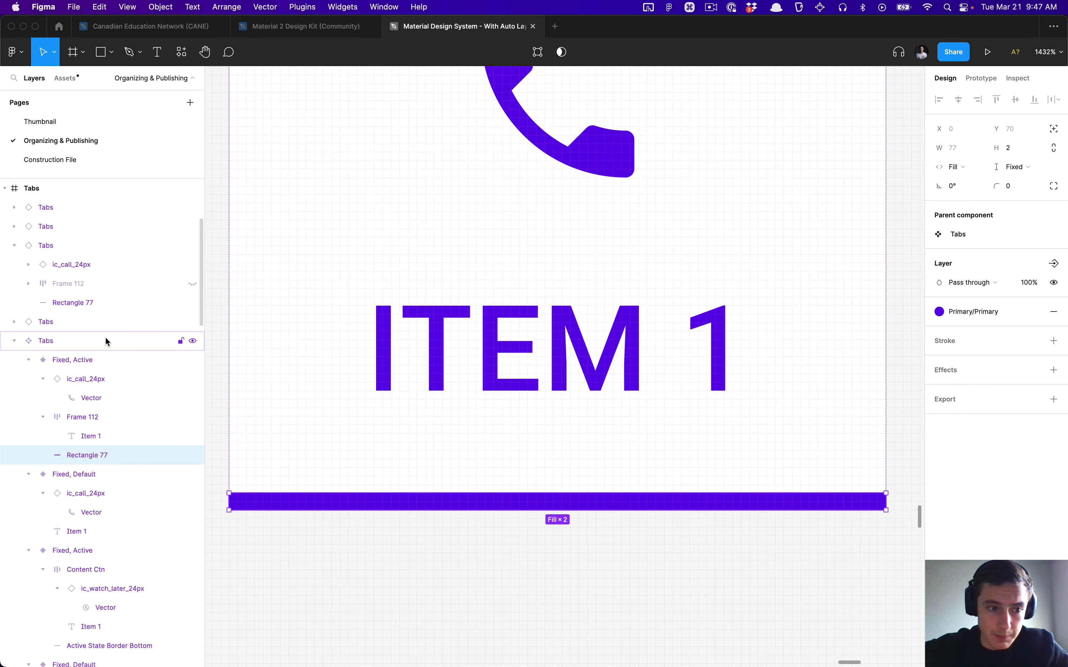
scroll(461, 423, down, 10)
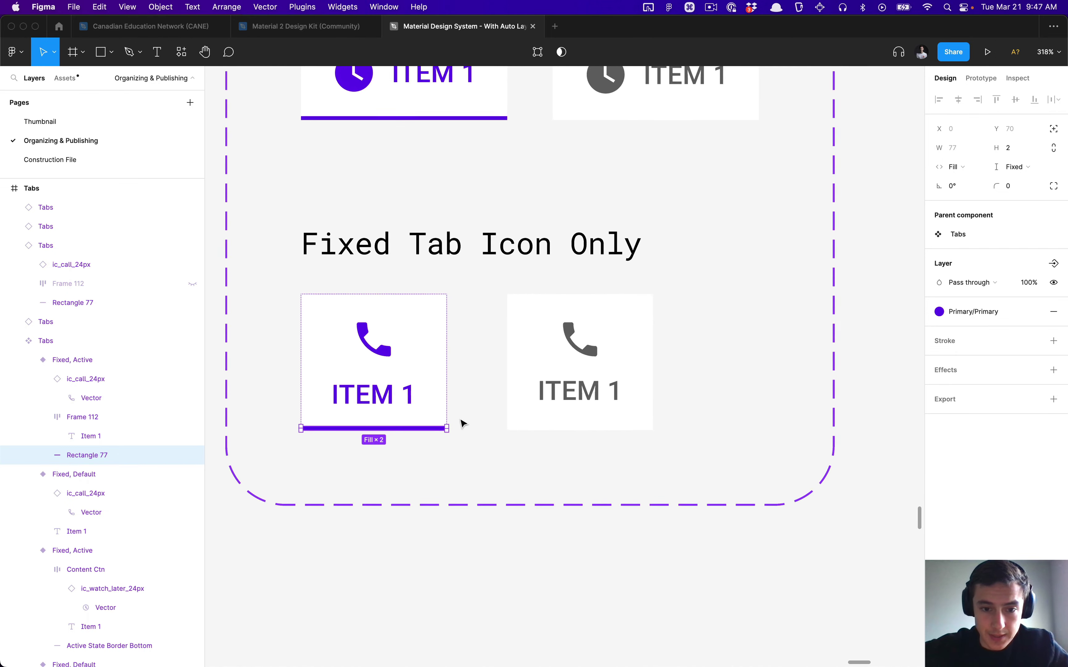
scroll(348, 392, down, 5)
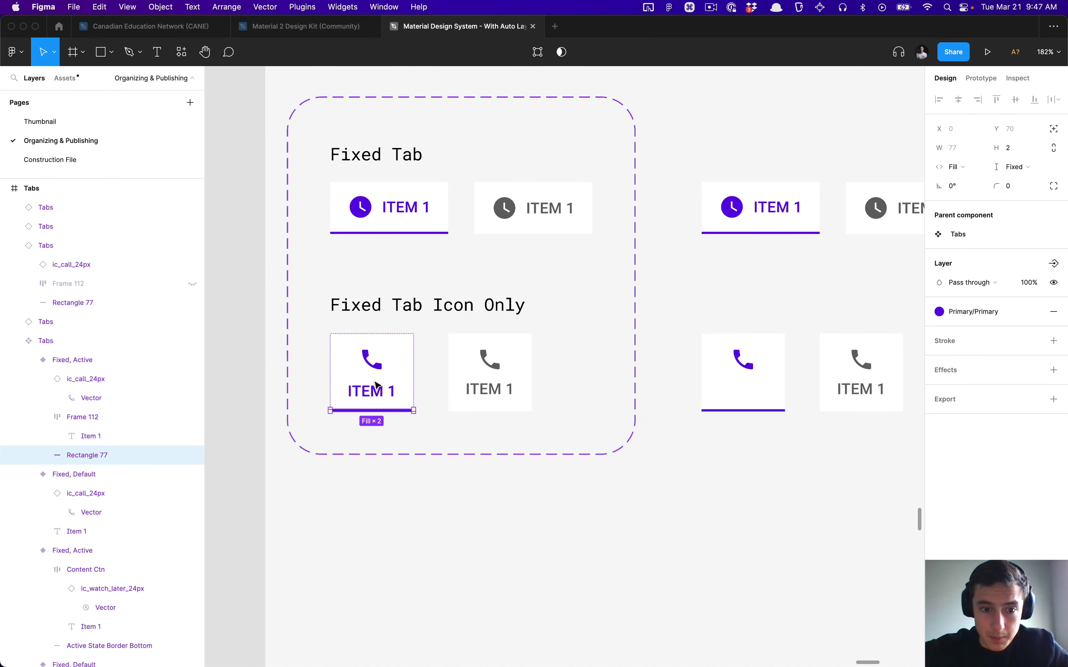
Test the Show Label property on the active phone-icon instance by switching it on and off repeatedly, ending with it off.
click(330, 367)
key(alt)
click(675, 367)
click(1004, 311)
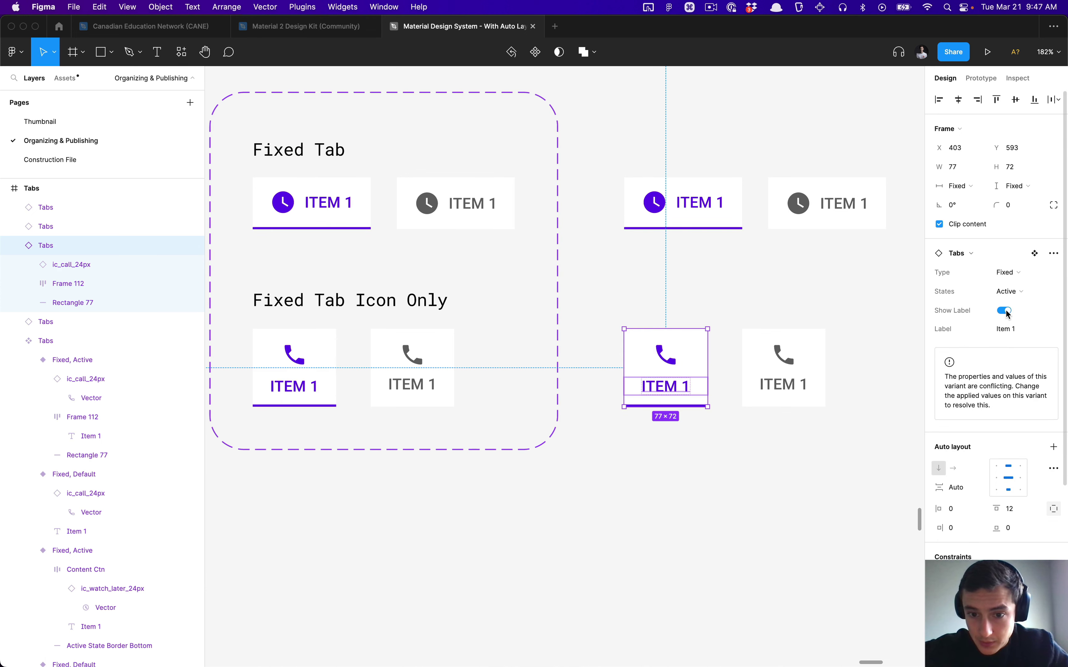
click(1005, 311)
click(1005, 311)
click(1005, 311)
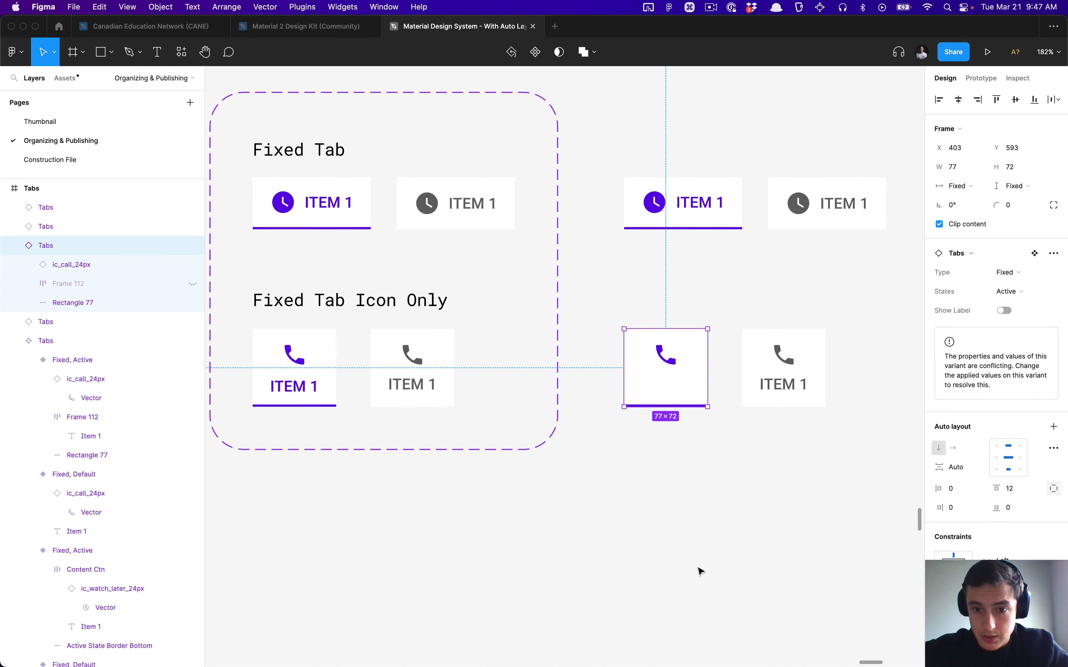
click(612, 580)
Delete the active phone-icon instance and place a duplicate of the default phone-icon instance in its spot.
click(665, 376)
scroll(666, 378, up, 1)
scroll(665, 376, up, 2)
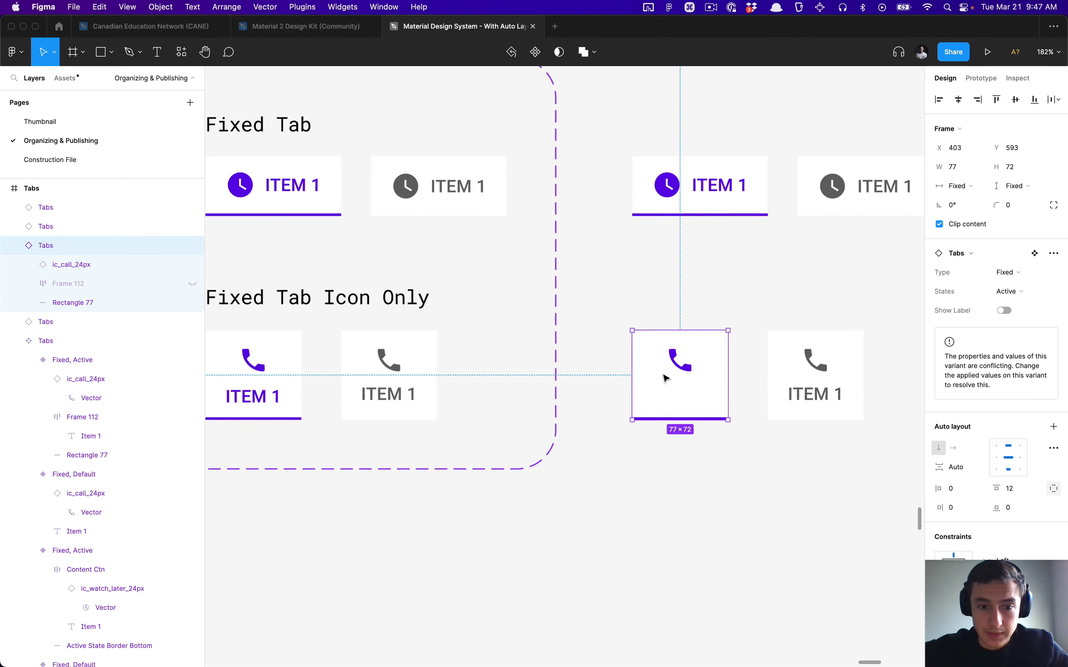
scroll(662, 377, down, 5)
scroll(627, 375, up, 4)
scroll(610, 379, up, 2)
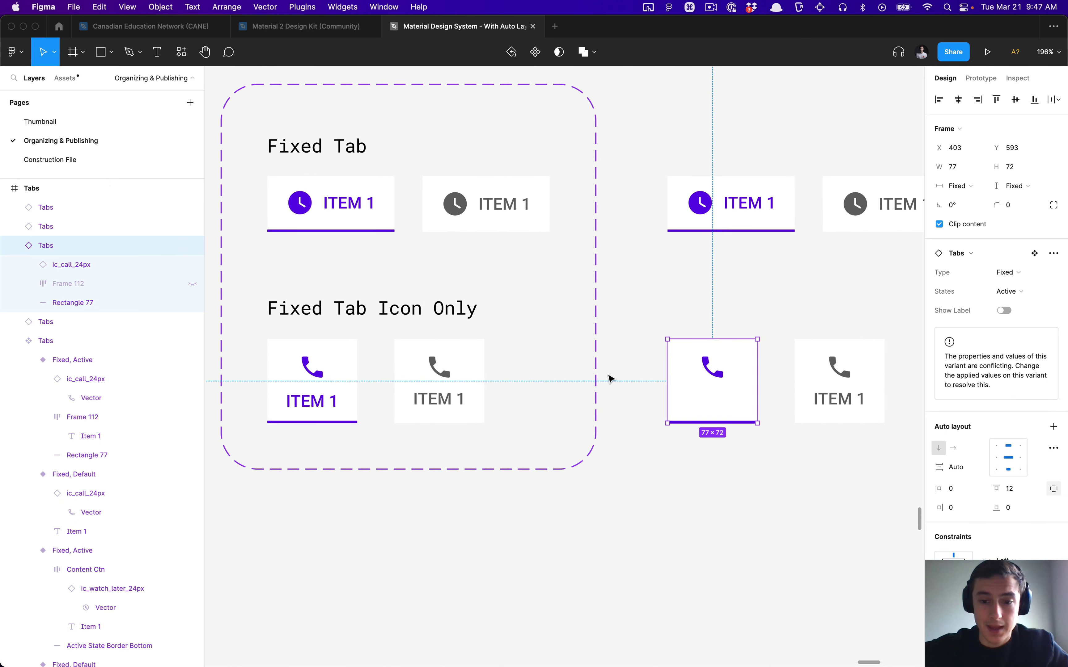
key(BackSpace)
click(841, 375)
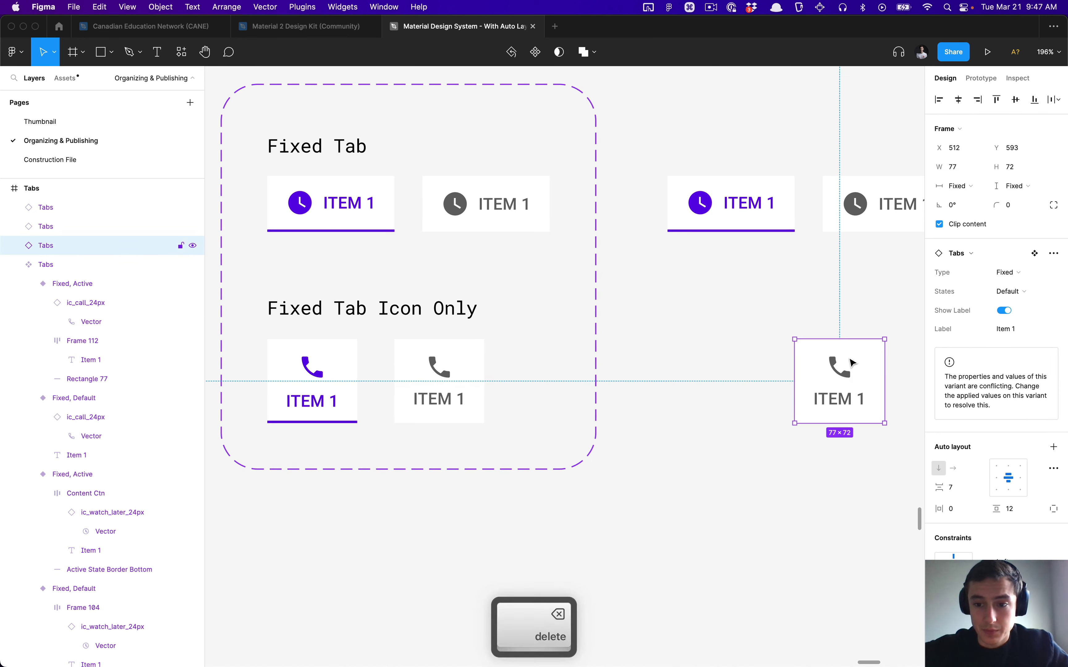
drag(800, 381, 660, 381)
Rename the duplicated default instance as Type=Fixed, States=Active, copying the name from the active phone-icon variant.
click(311, 362)
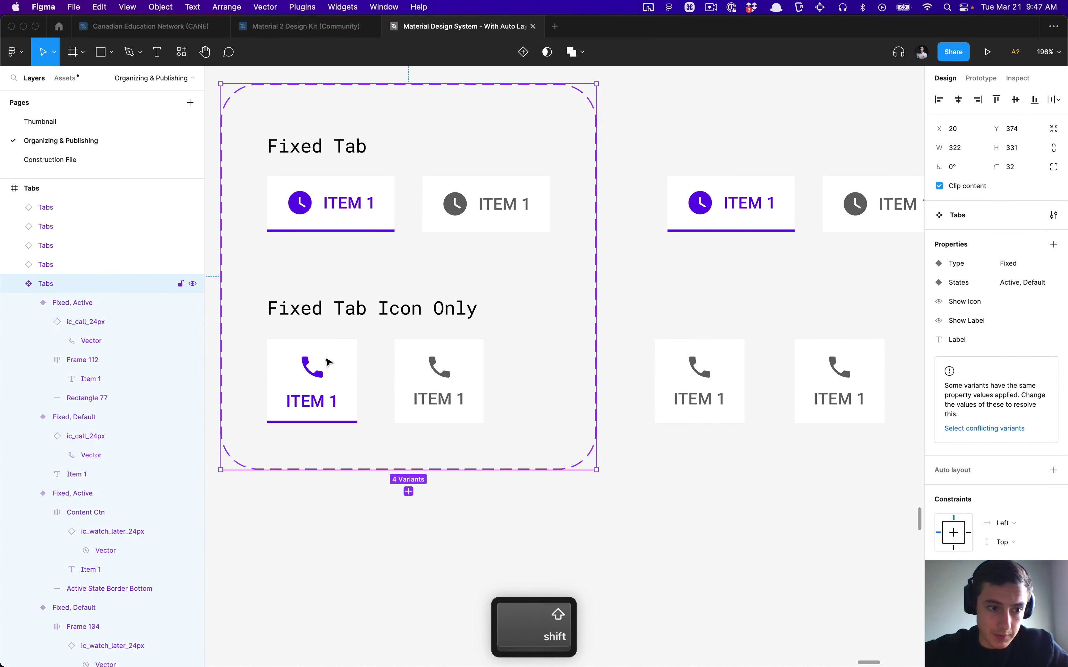
key(super+r)
click(337, 360)
click(340, 360)
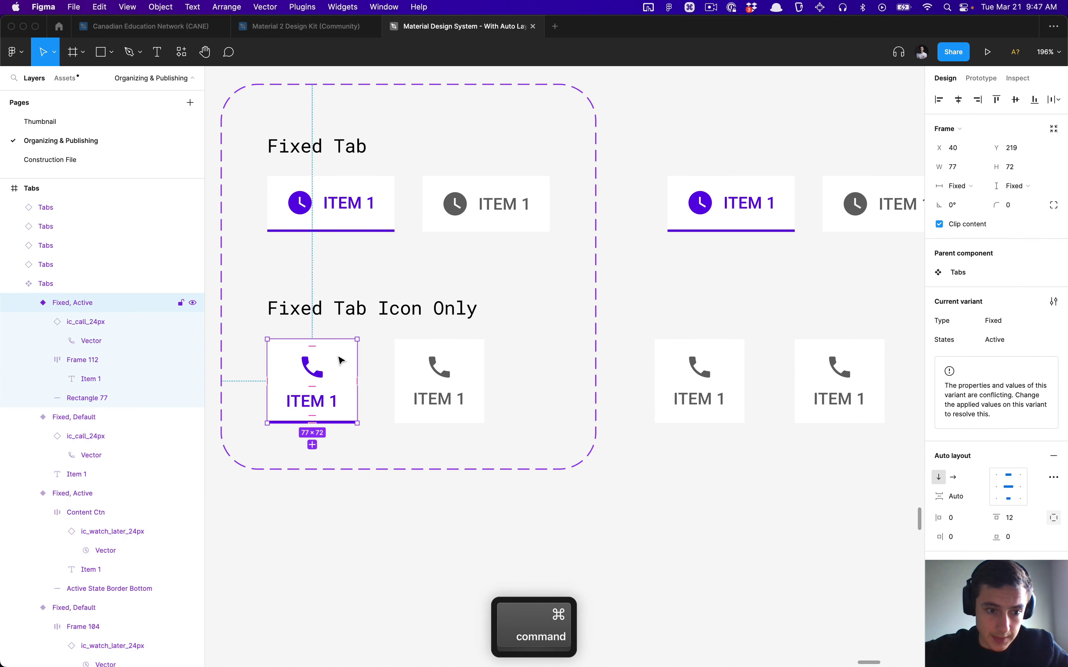
key(super+r)
key(Return)
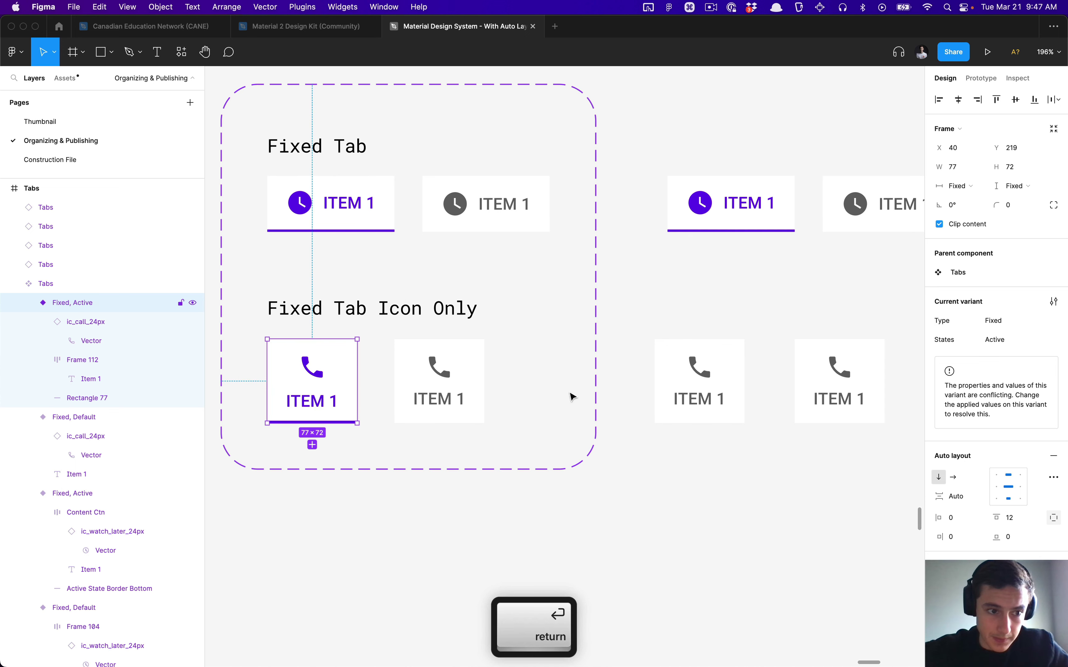
click(733, 398)
key(super+r)
text(Type=Fixed, States=Active)
key(Return)
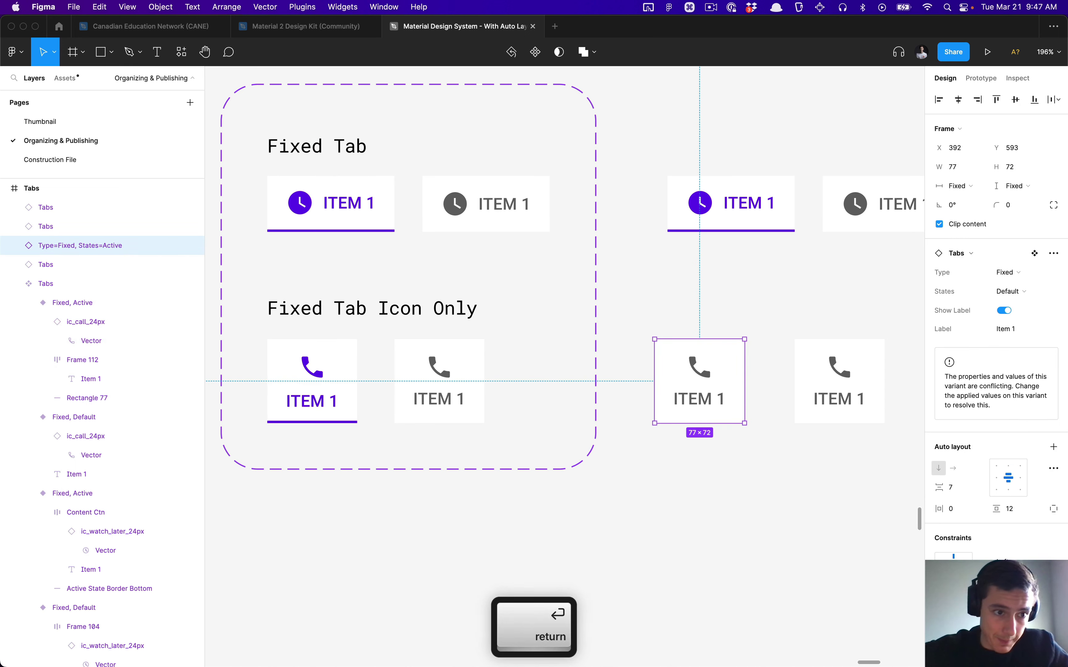
Detach the renamed phone-icon instance and convert it into a main component.
key(alt+super+b)
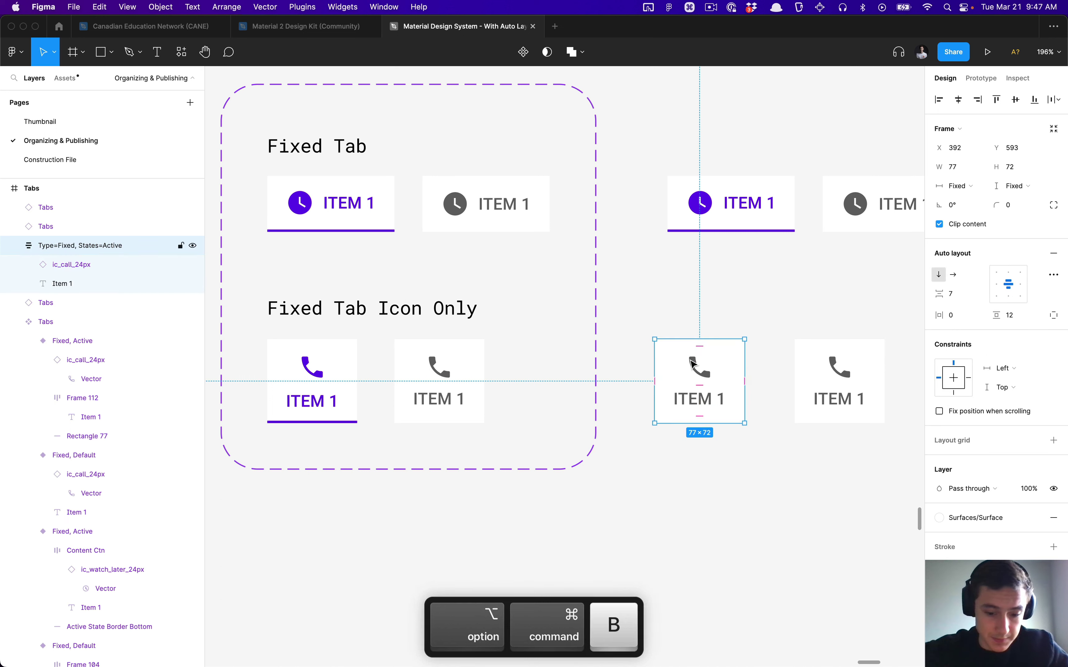
key(alt+super+k)
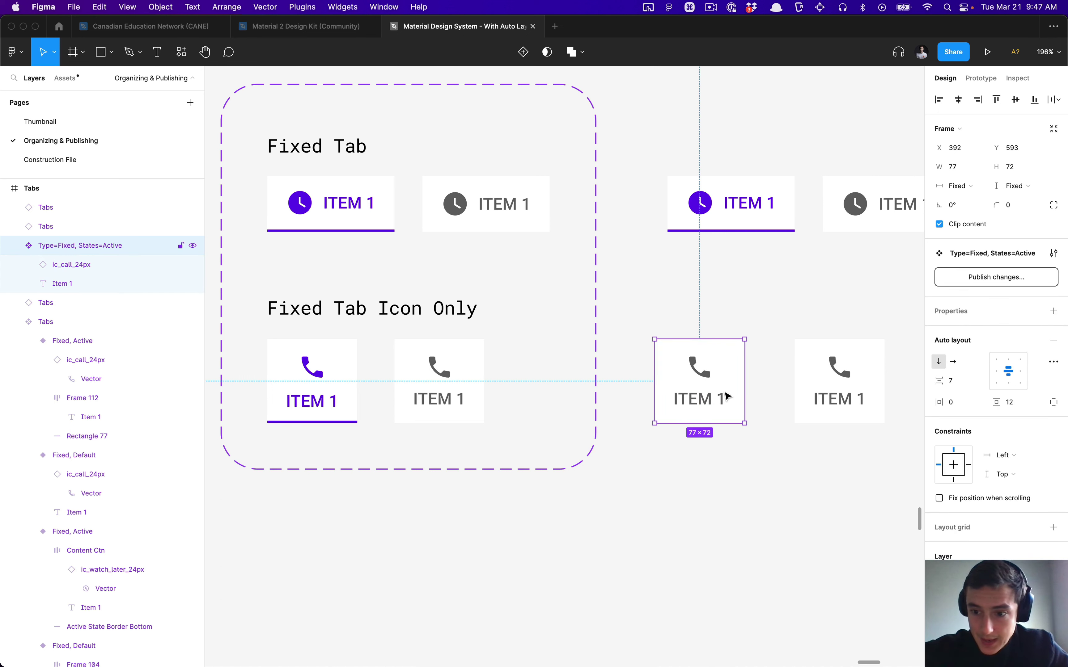
Move the old active phone-icon variant below the Tabs set and put the new component in its place inside the set.
super+click(318, 393)
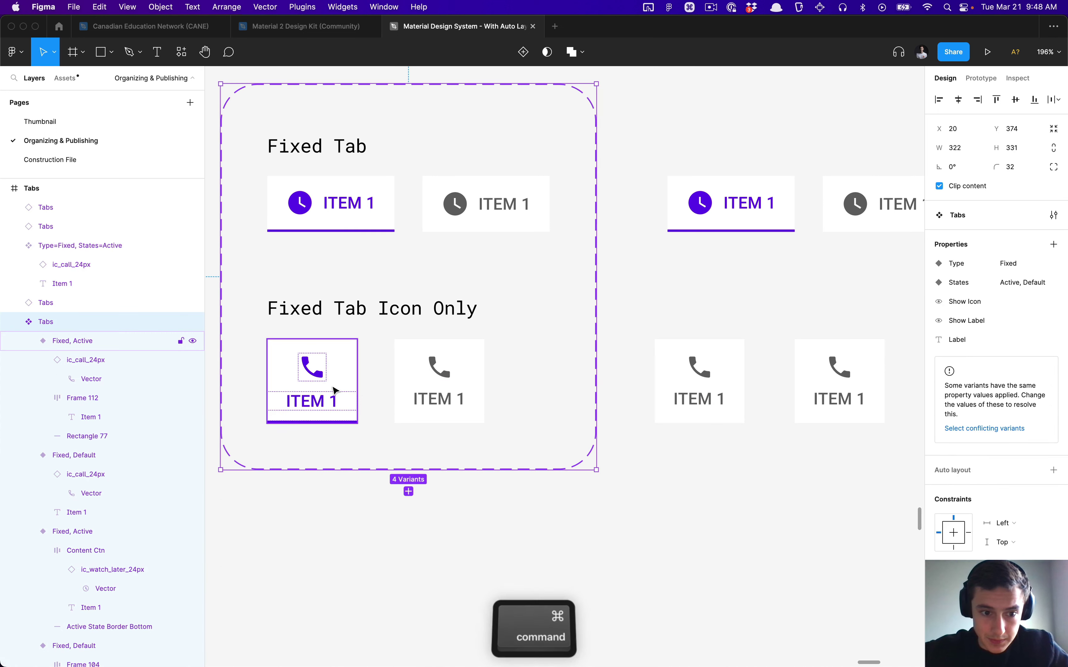
drag(329, 375, 329, 568)
click(702, 382)
drag(702, 382, 333, 388)
key(alt)
Copy the old active variant's Primary icon styling onto the new active variant's phone icon and Item 1 label.
scroll(425, 377, down, 2)
scroll(425, 377, left, 1)
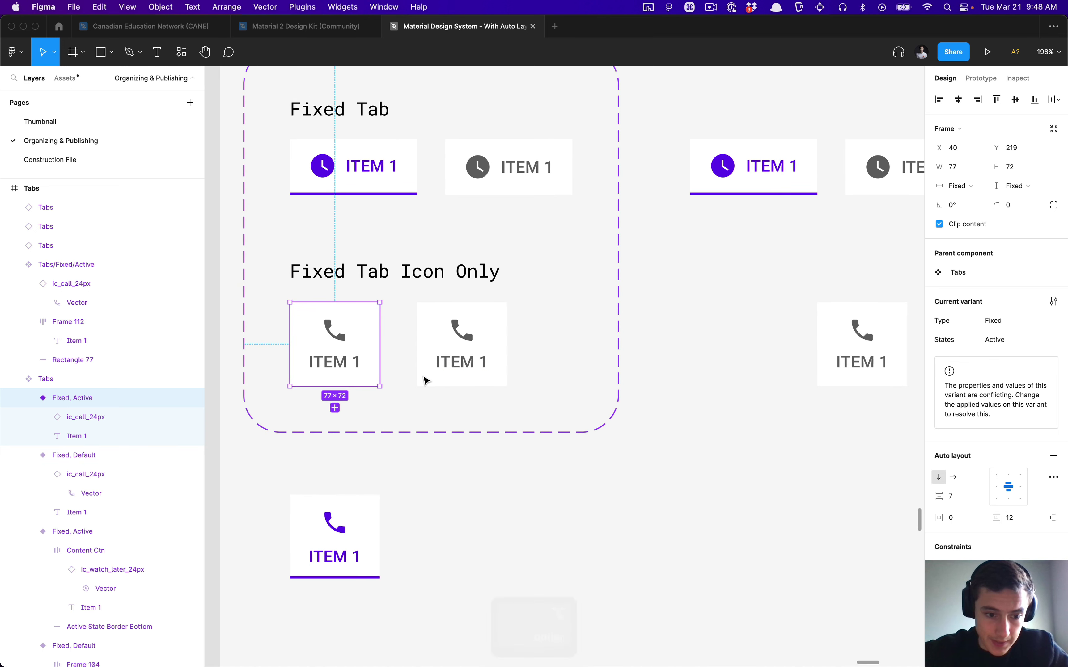
key(super)
super+click(344, 338)
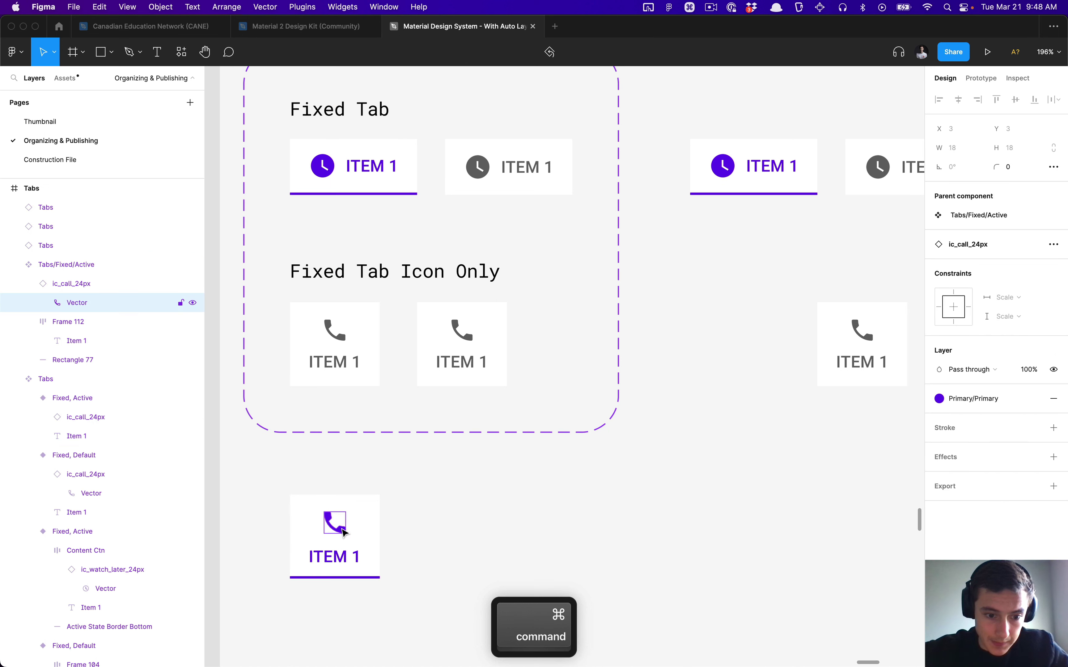
key(alt+super+c)
alt+super+click(335, 332)
key(alt+super+v)
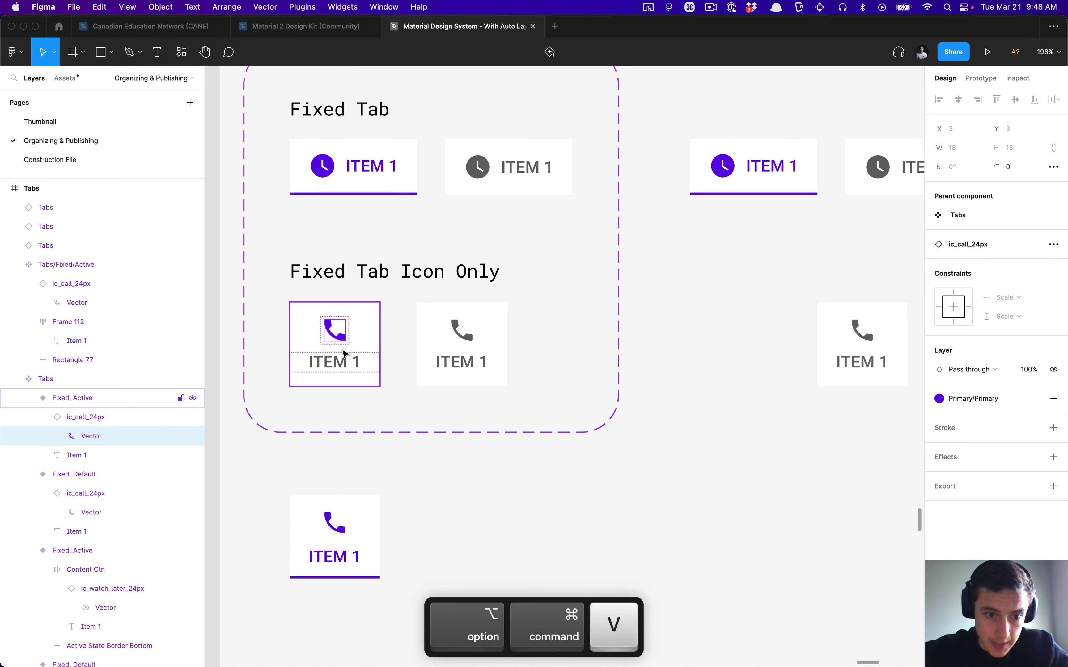
alt+super+click(341, 360)
key(alt+super+v)
click(400, 454)
Add an inside stroke of weight 2 to only the bottom side of the new active phone-icon variant.
scroll(400, 454, down, 2)
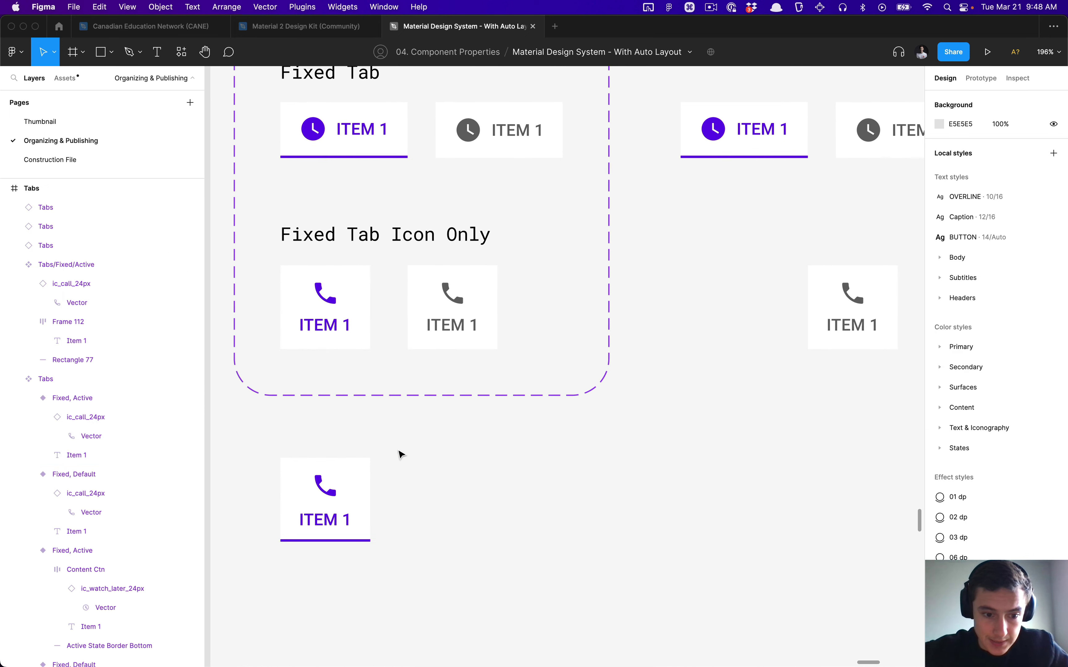
super+click(362, 343)
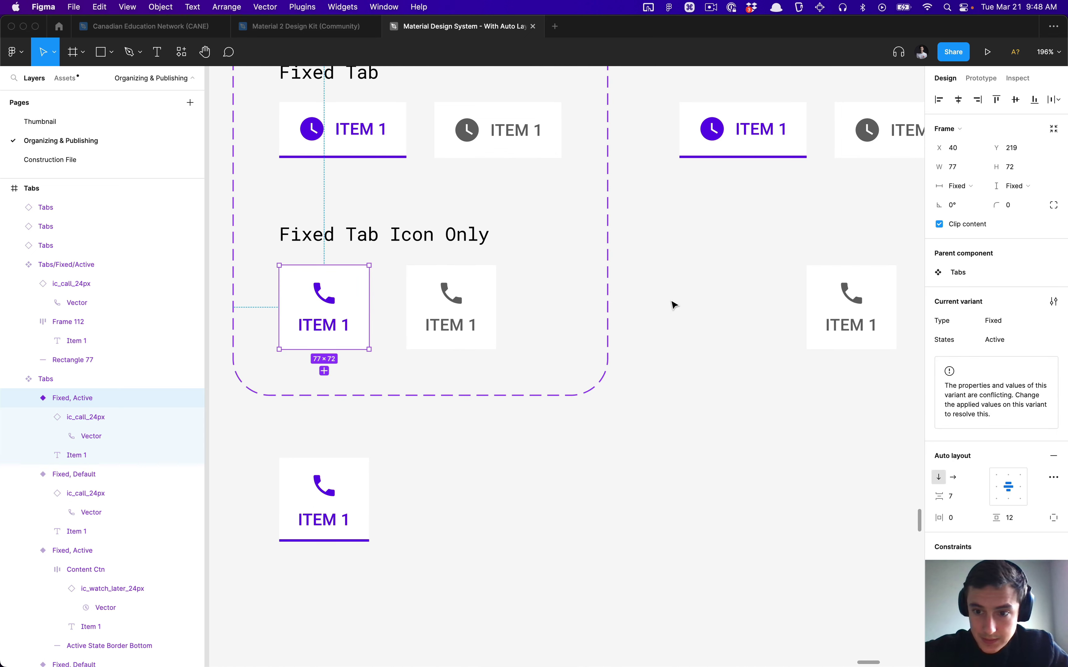
scroll(1023, 545, down, 10)
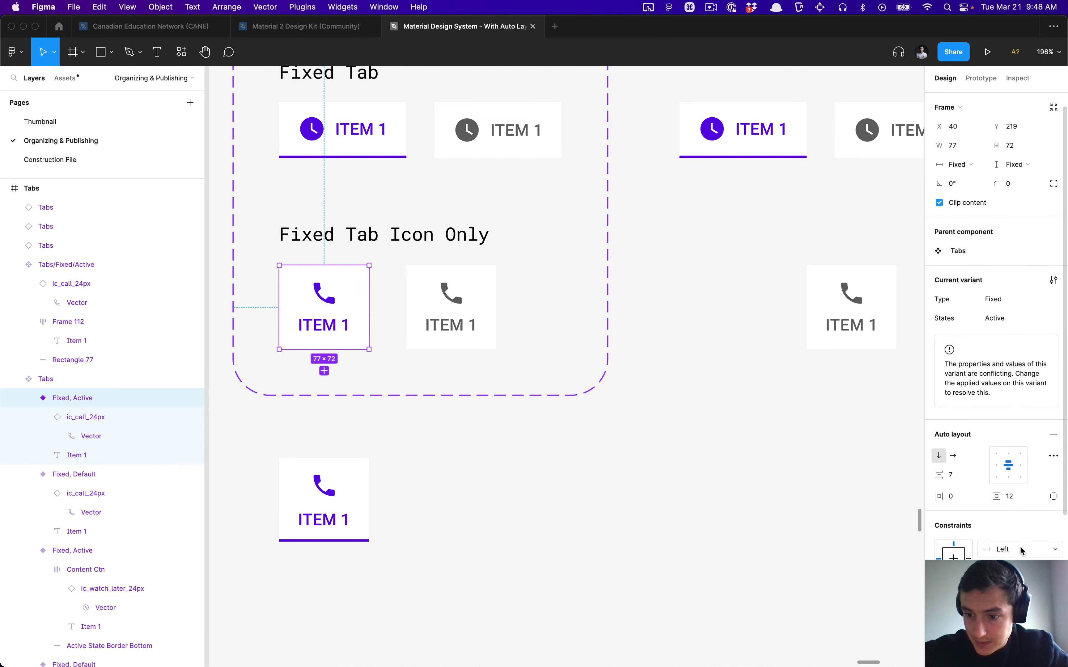
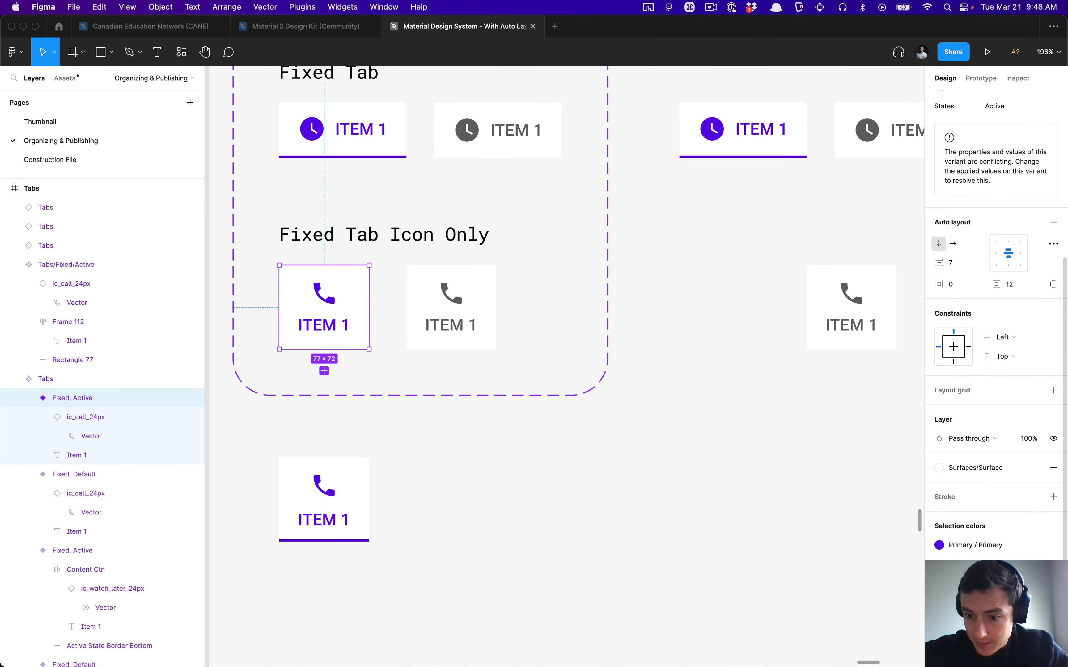
click(1054, 497)
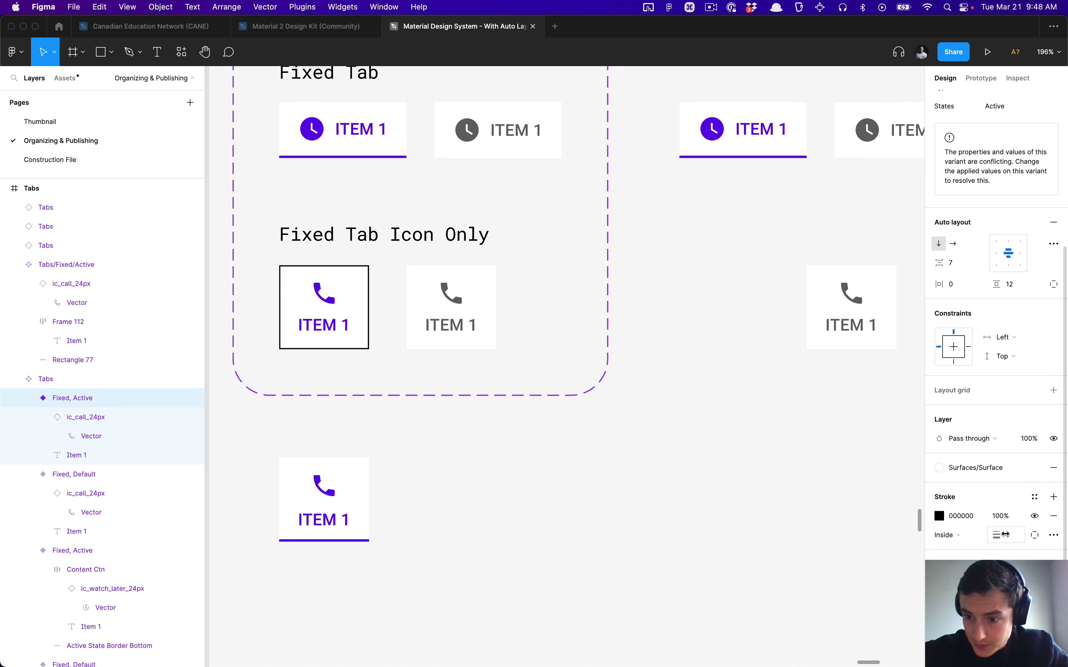
key(Return)
click(1009, 535)
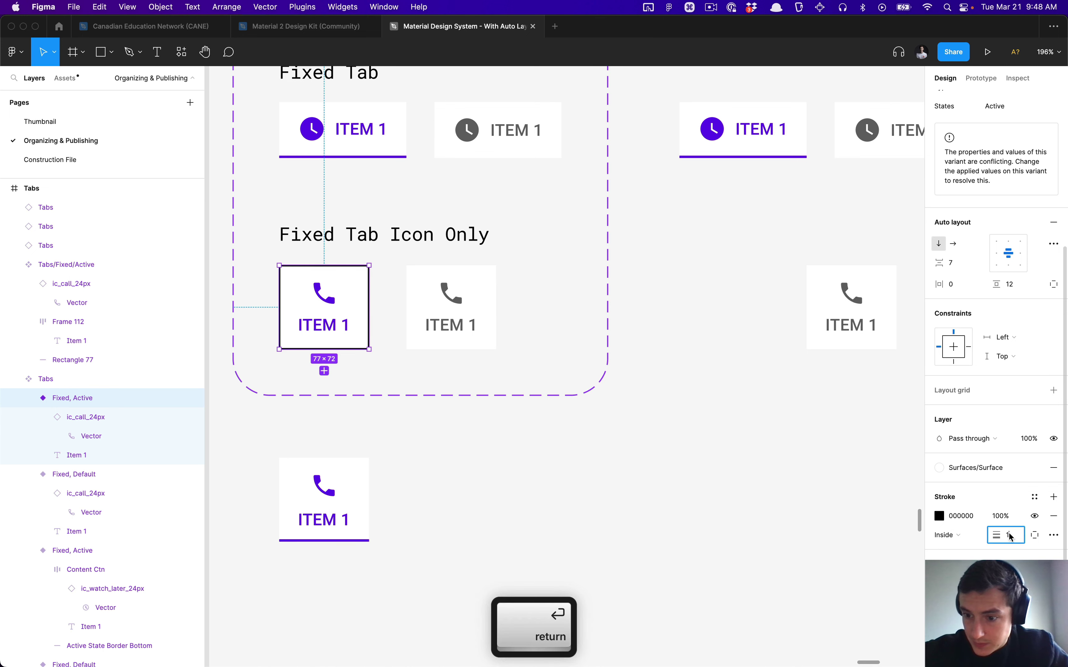
text(2)
key(Return)
click(1010, 535)
text(2)
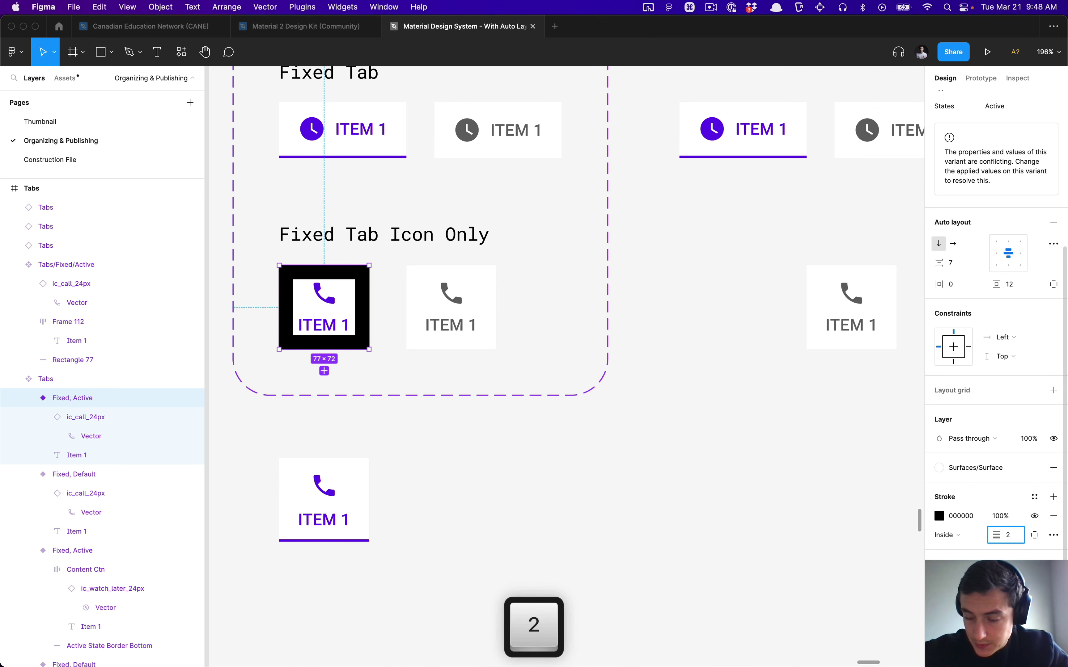
key(Return)
click(1035, 535)
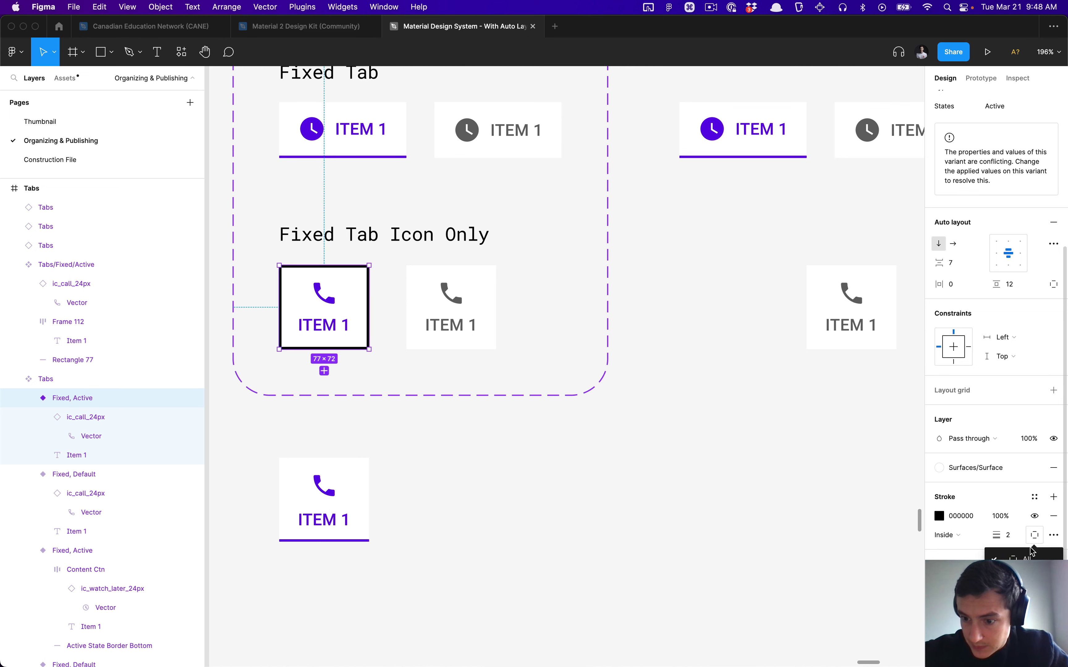
click(1041, 574)
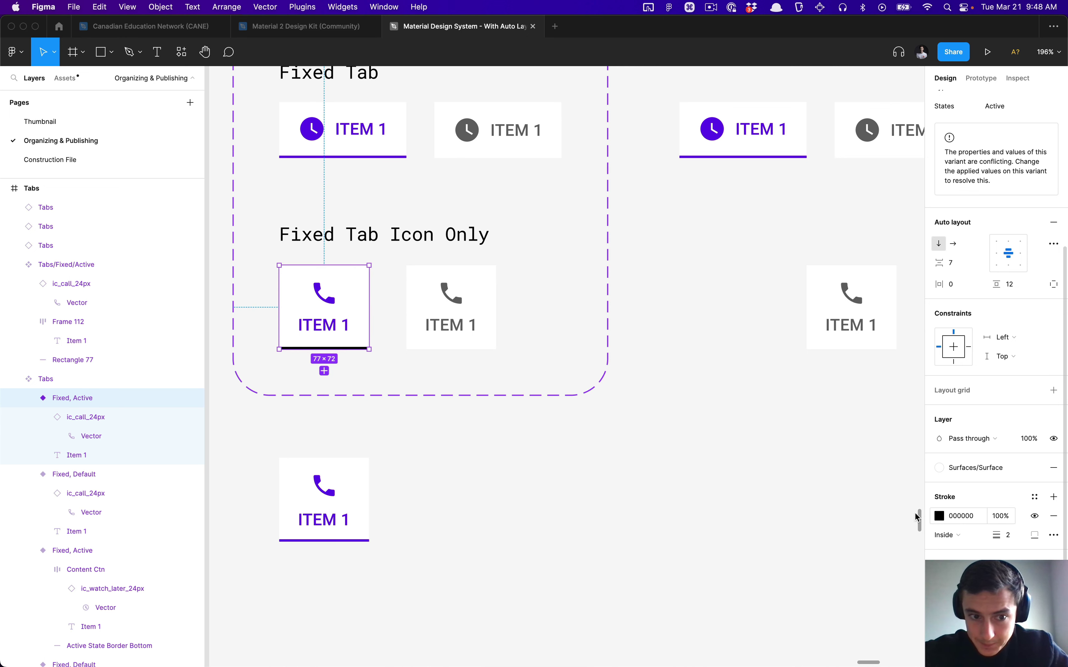
Set the new active variant's bottom stroke to the Material Design library's purple primary color, 6200EE.
click(939, 516)
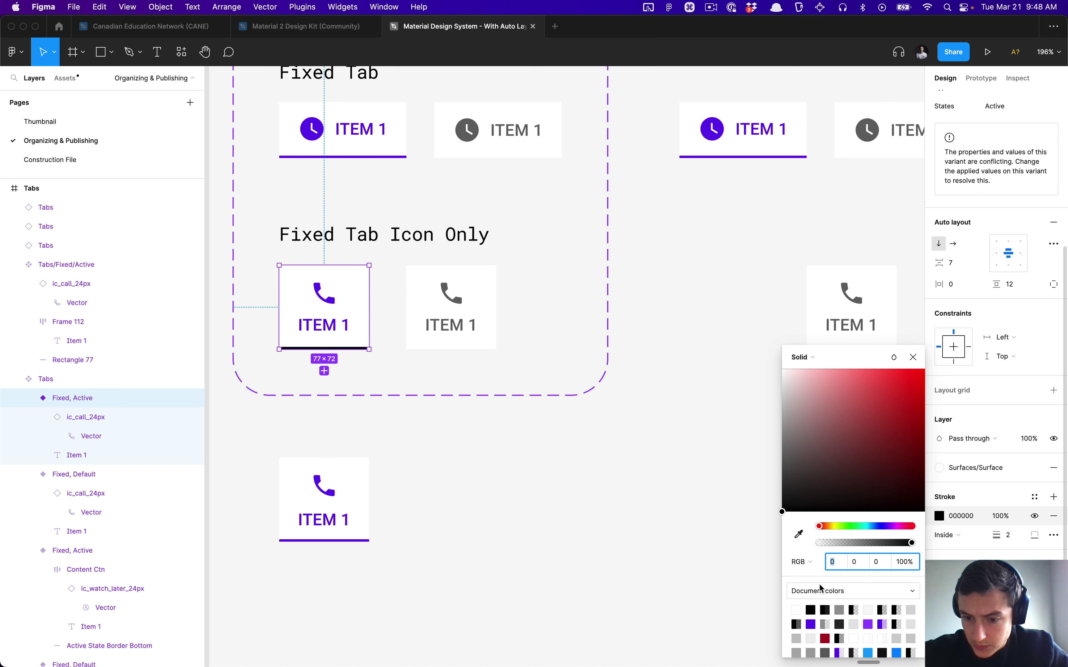
click(820, 590)
click(821, 620)
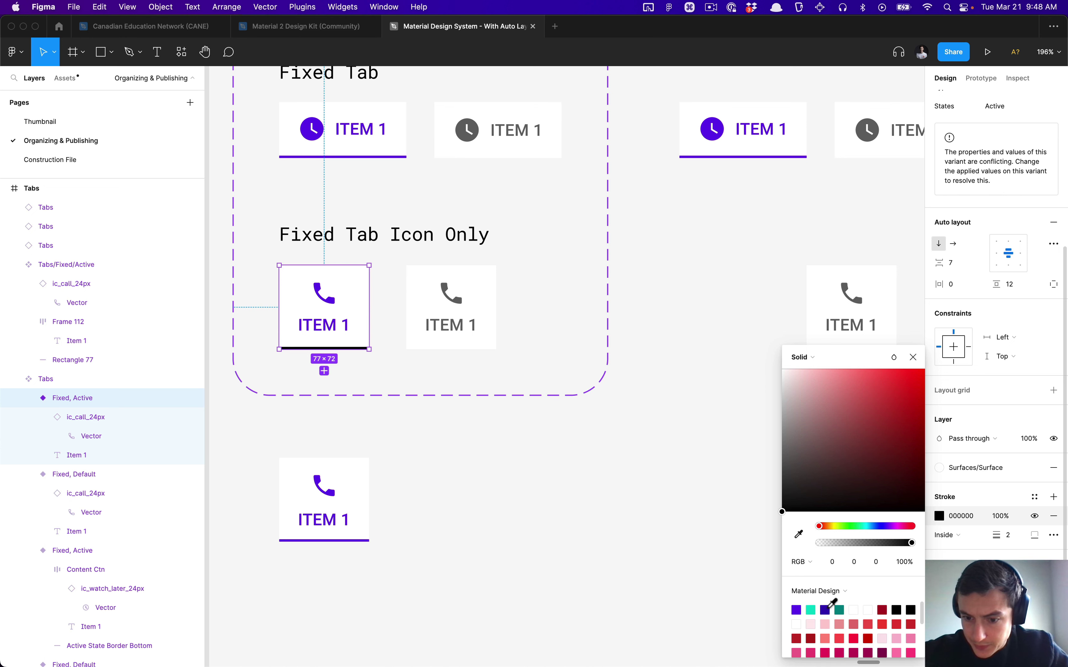
click(800, 603)
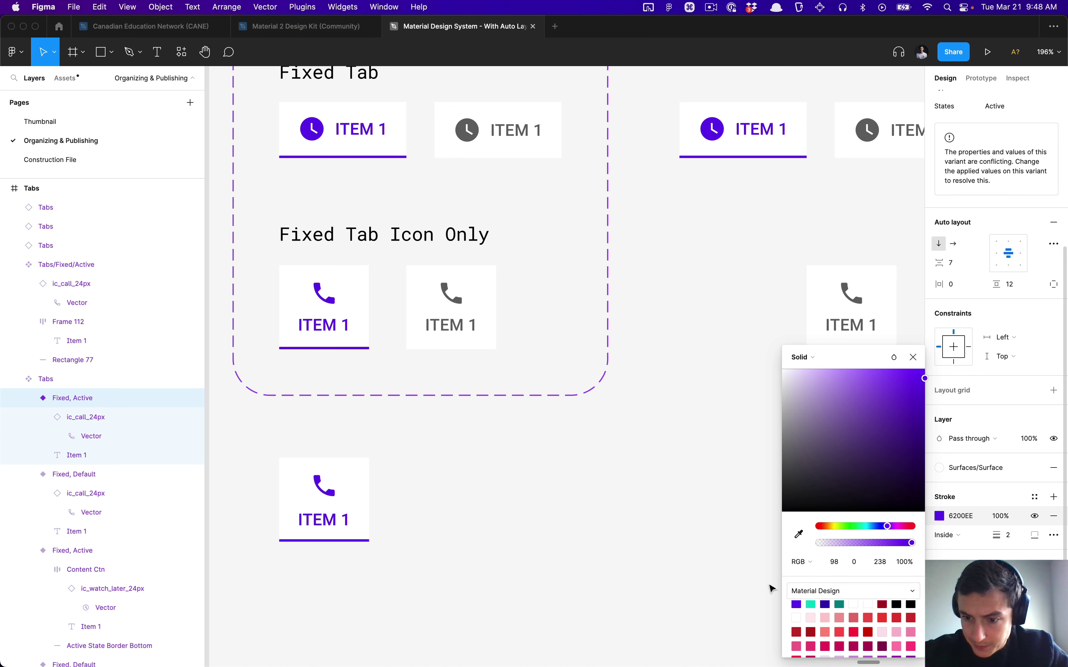
click(661, 486)
click(325, 316)
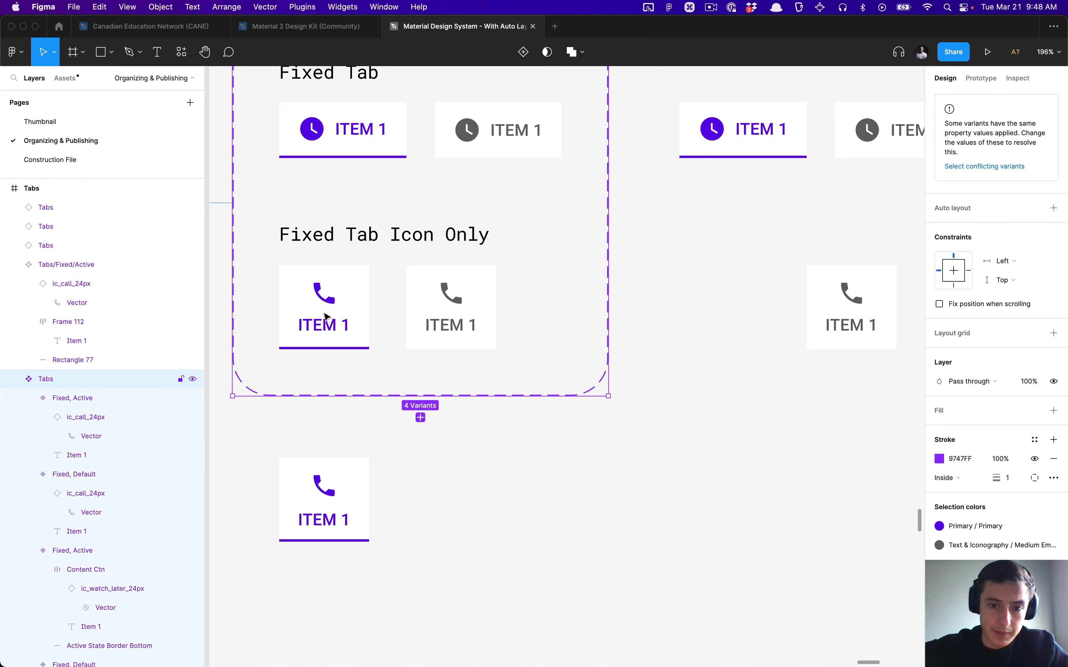
Duplicate the default phone-icon instance beside the original and left-align the copy with the active clock-icon instance above.
scroll(697, 314, right, 2)
click(810, 305)
drag(810, 304, 665, 304)
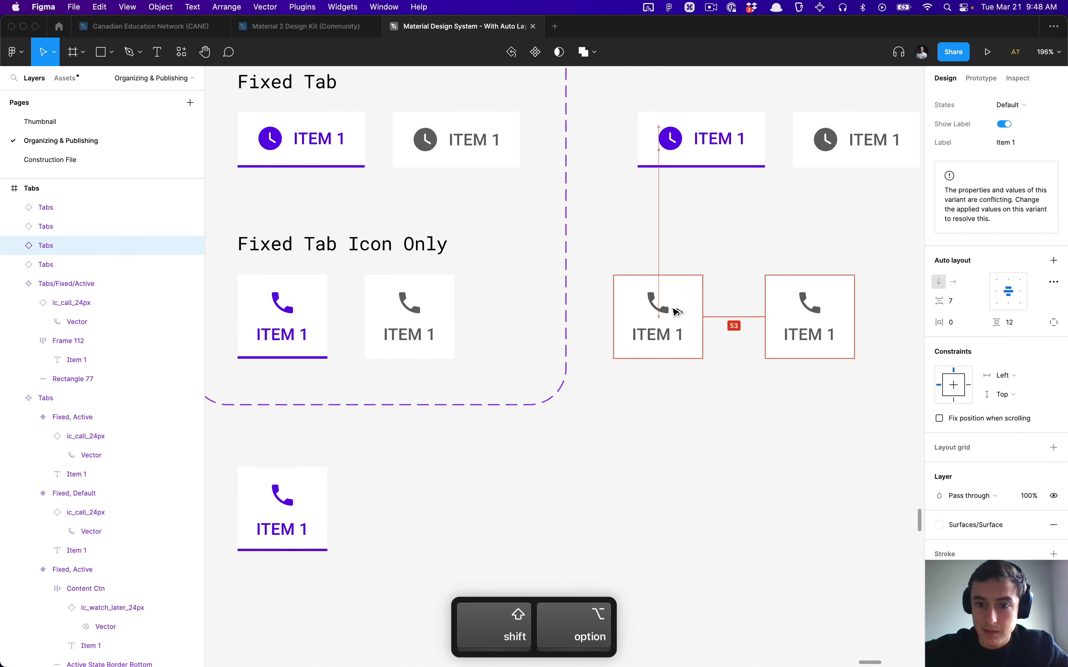
shift+click(713, 137)
key(alt+a)
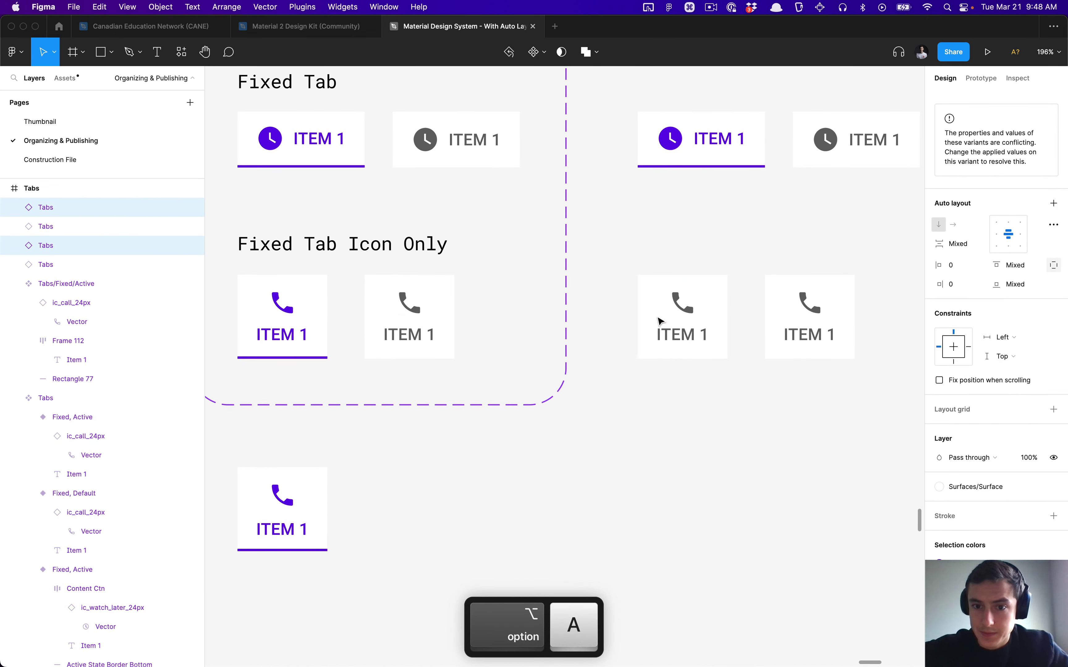
Try switching the copied phone-icon instance to the Active state and toggling its Show Icon property.
click(708, 328)
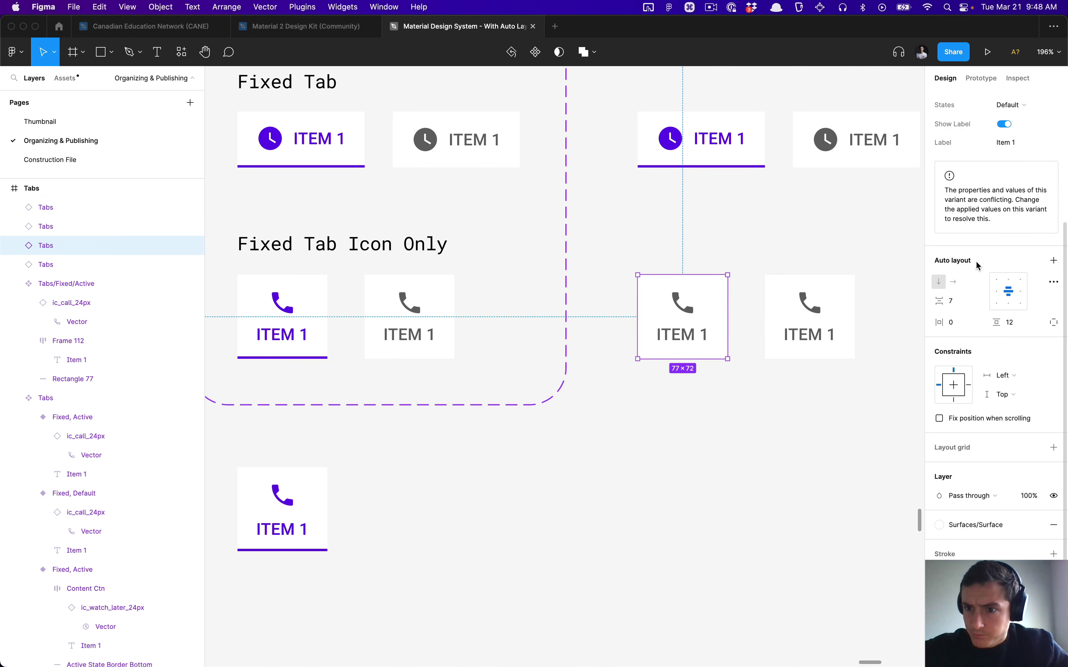
click(1018, 228)
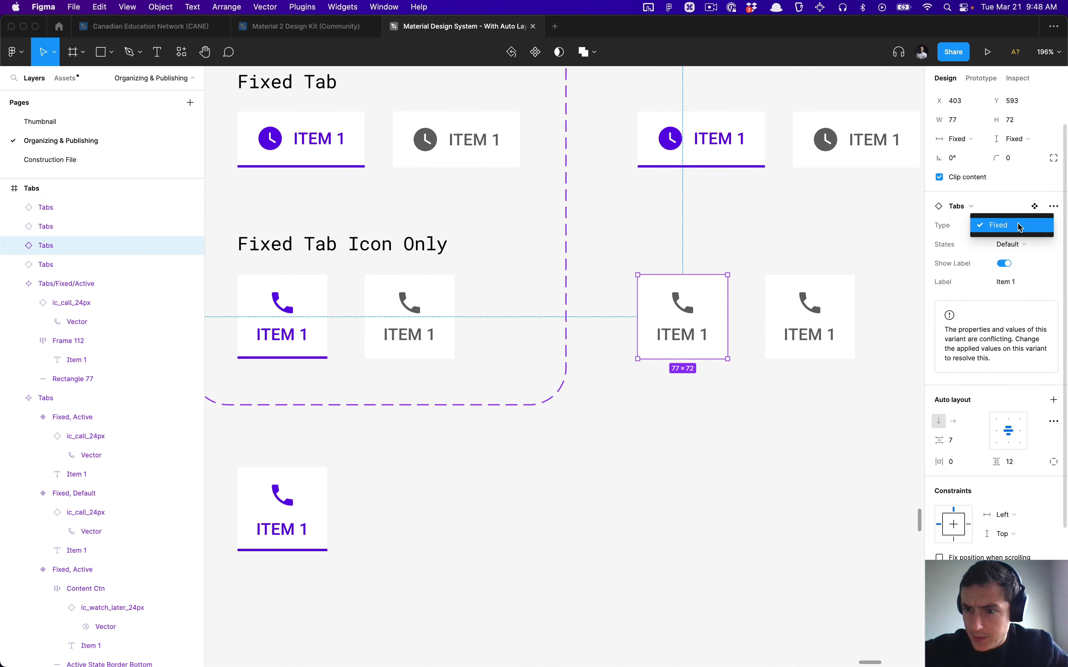
key(Escape)
click(1022, 251)
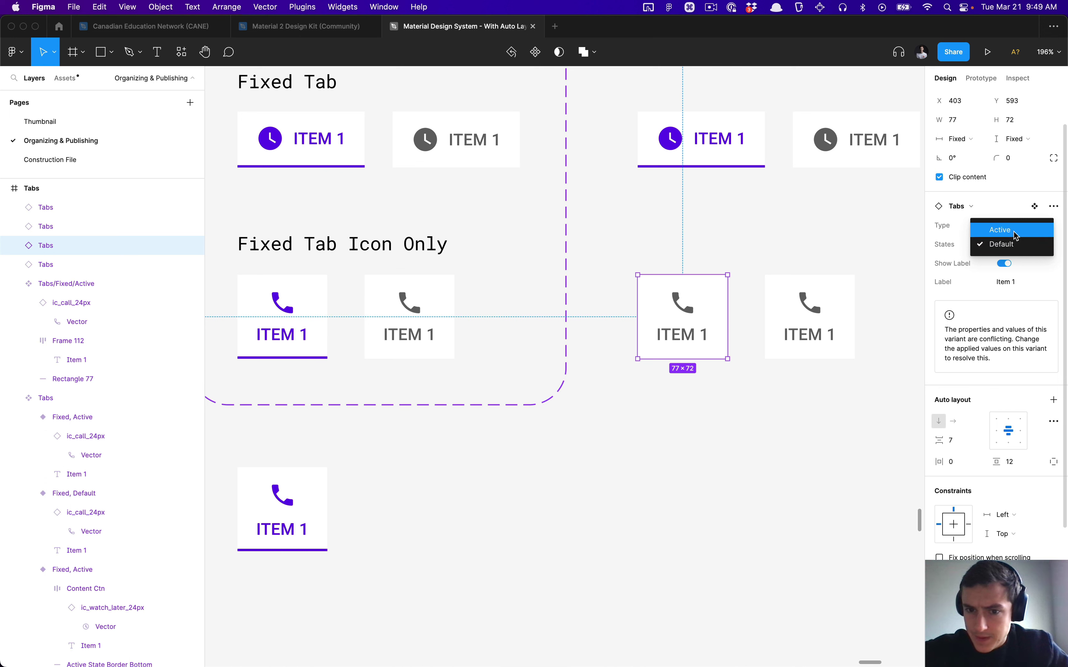
click(1016, 234)
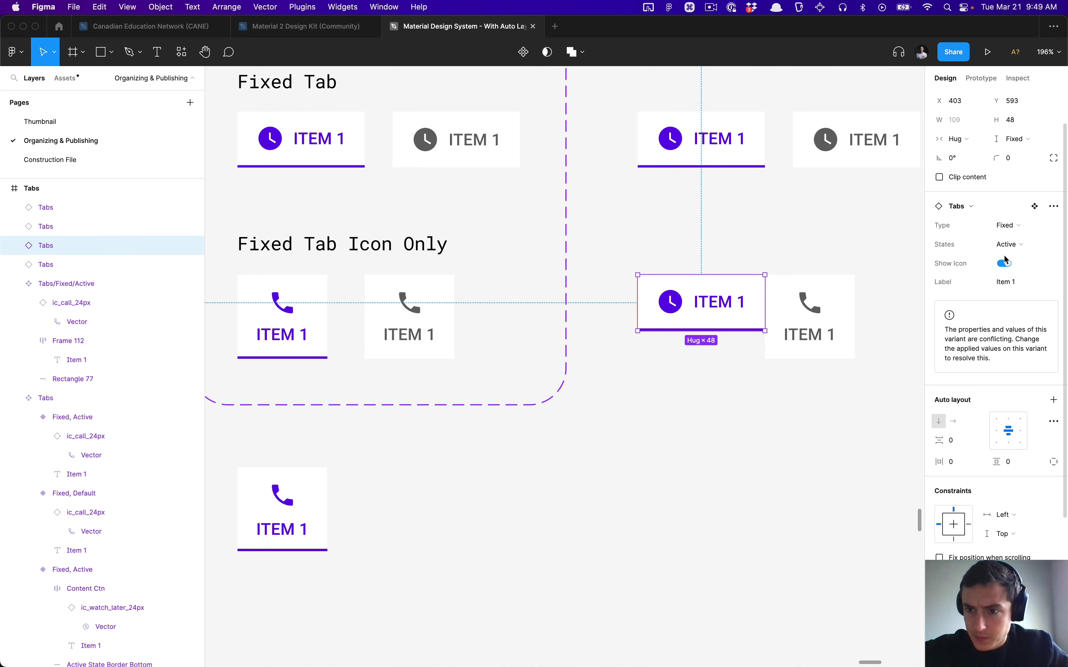
click(1006, 264)
click(1005, 264)
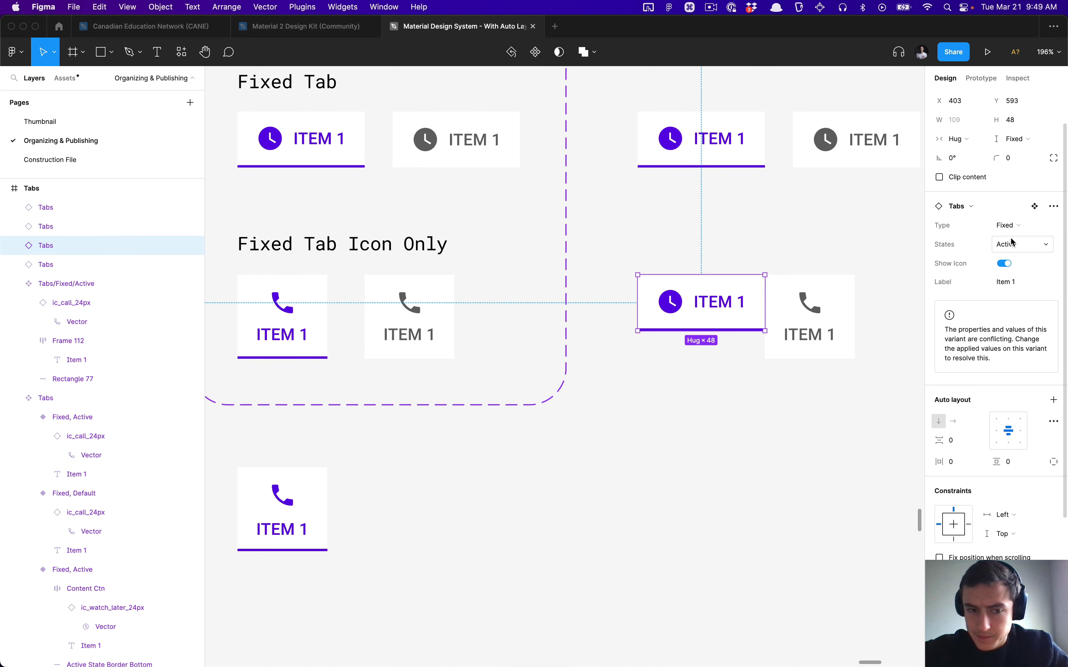
click(1014, 228)
key(Escape)
Delete the copied instance beside the default phone-icon instance.
click(787, 256)
click(739, 289)
key(Delete)
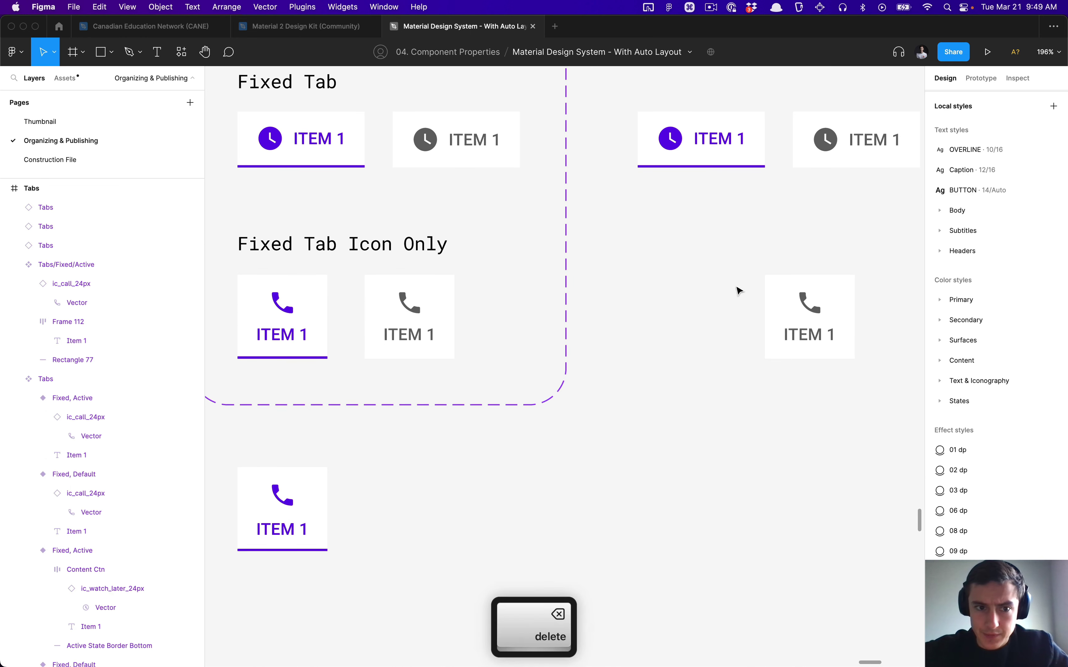
Place an instance of the active phone-icon variant beside the default phone-icon instance, left-aligned with the active clock-icon instance above.
scroll(644, 283, down, 3)
scroll(397, 344, up, 2)
scroll(397, 344, left, 1)
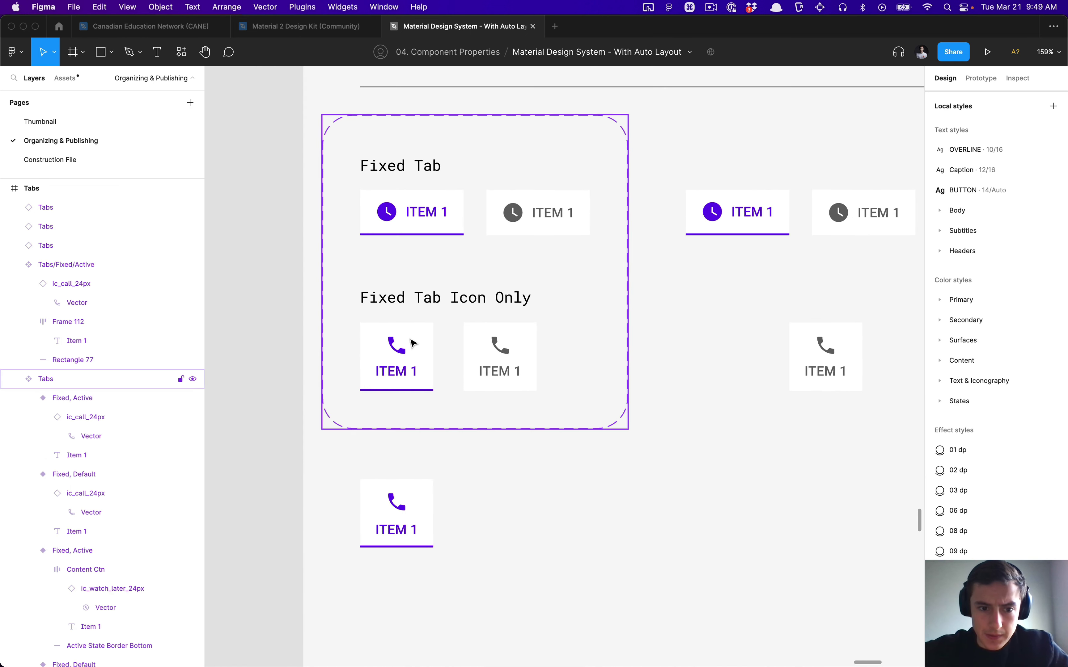
super+click(431, 336)
drag(431, 336, 746, 350)
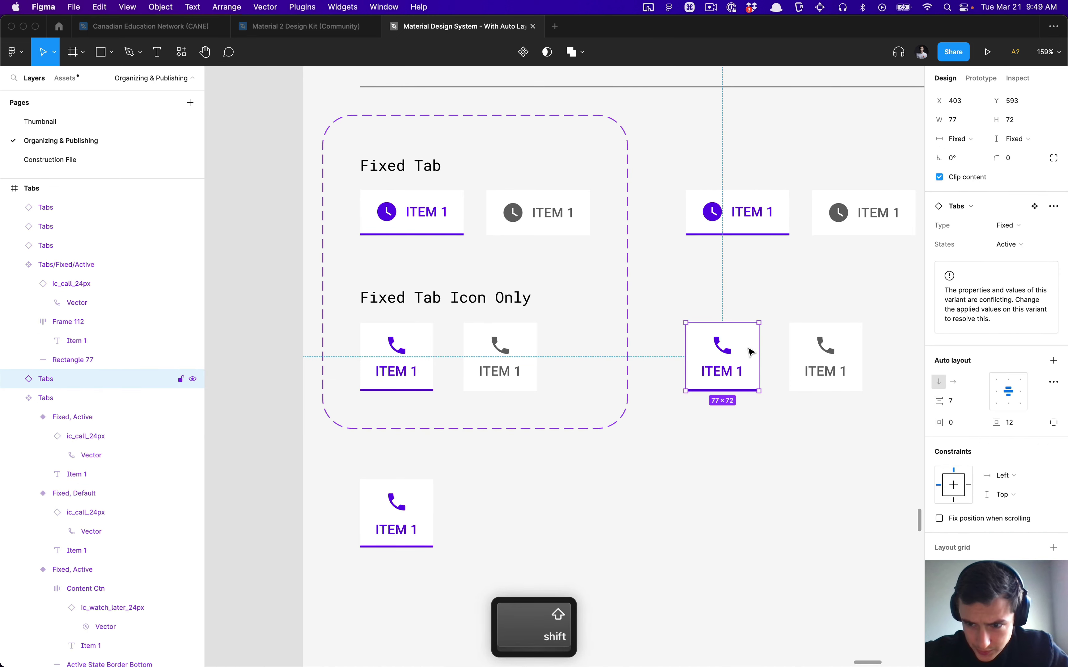
scroll(696, 308, up, 5)
scroll(663, 408, right, 3)
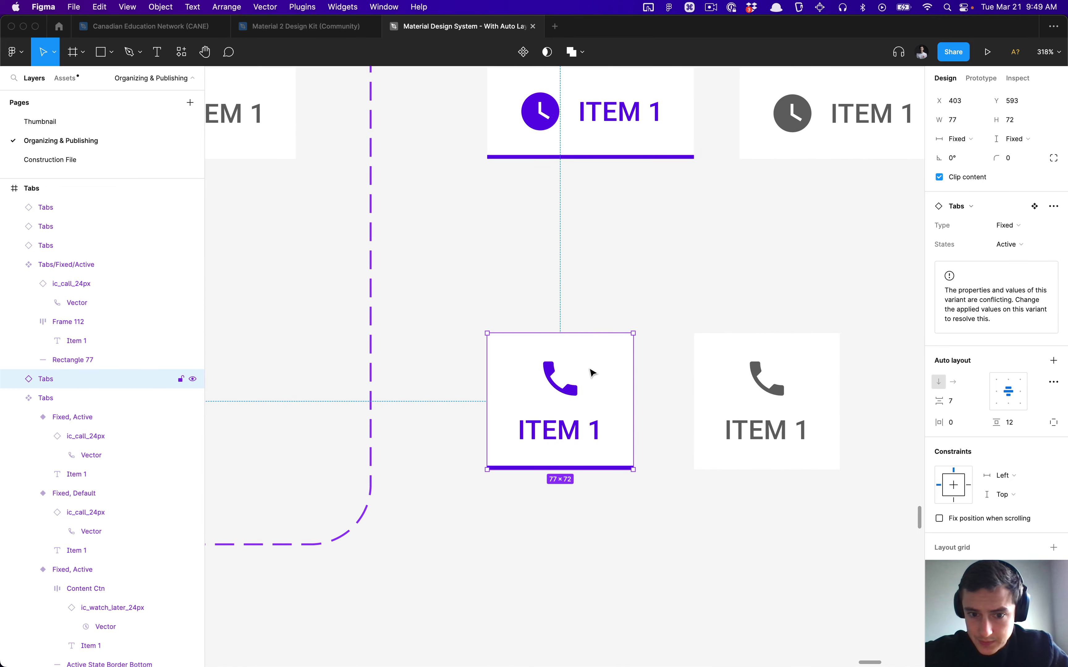
scroll(632, 385, down, 5)
scroll(630, 381, left, 3)
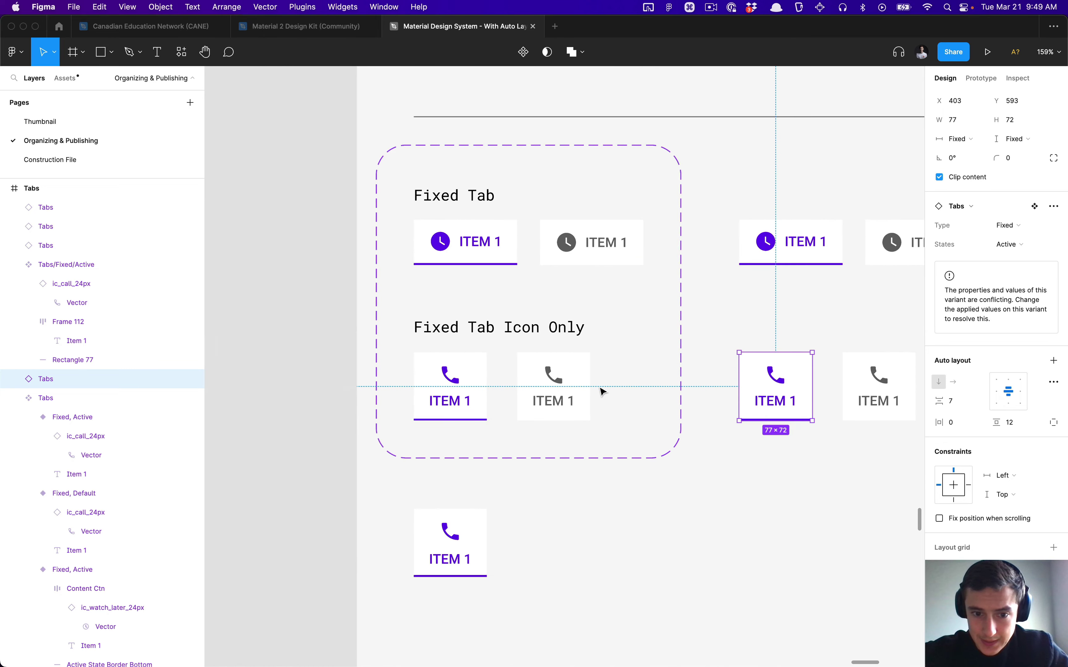
Link the text content of the active phone-icon variant's Item 1 layer to the Label property.
scroll(534, 403, right, 1)
scroll(533, 403, up, 3)
super+click(525, 400)
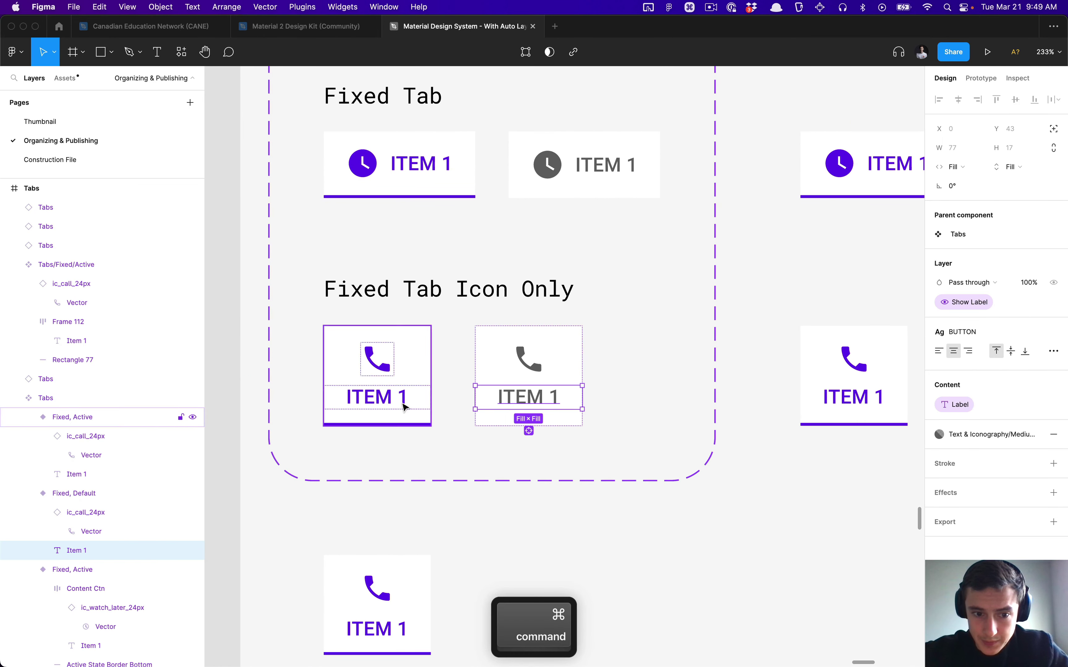
super+click(399, 403)
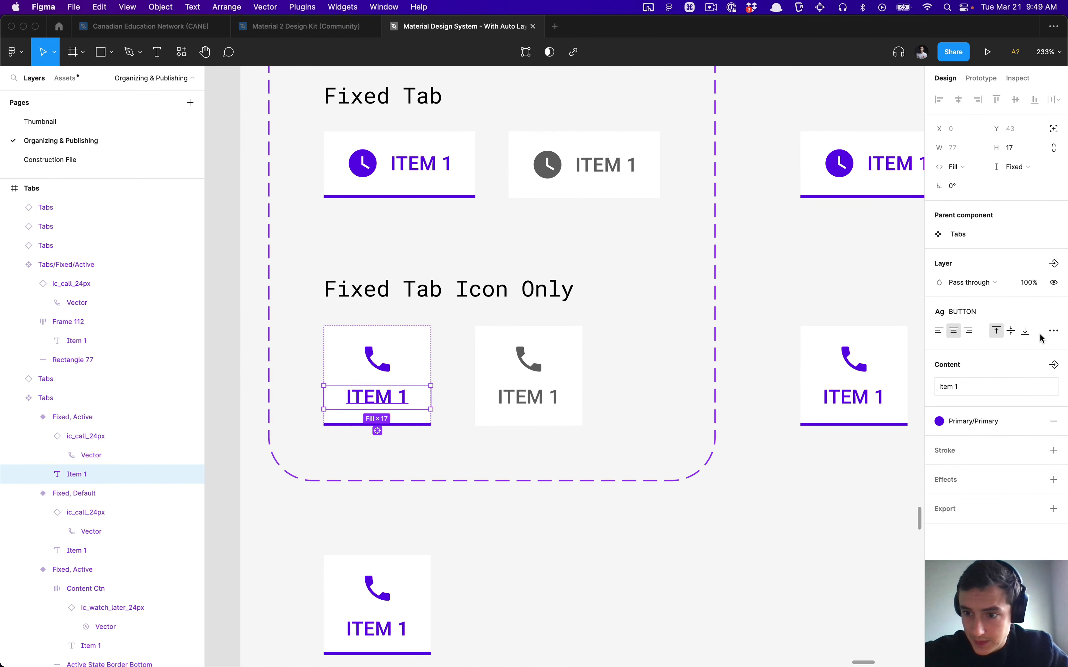
click(1056, 369)
click(1015, 387)
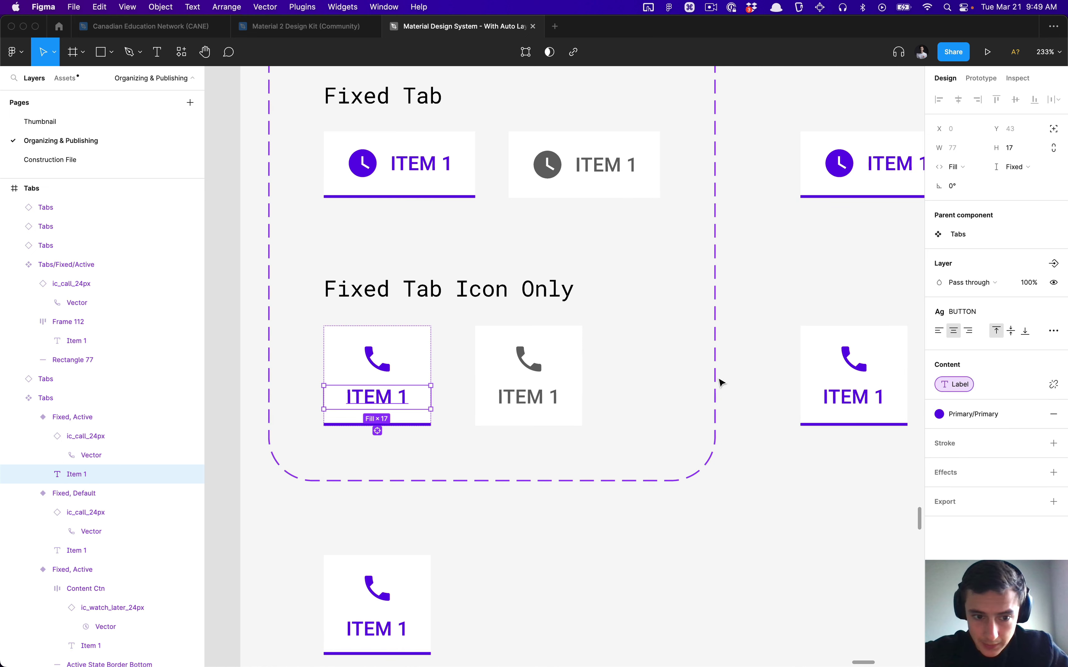
Link the visibility of the active variant's phone icon to the Show Icon property.
click(382, 376)
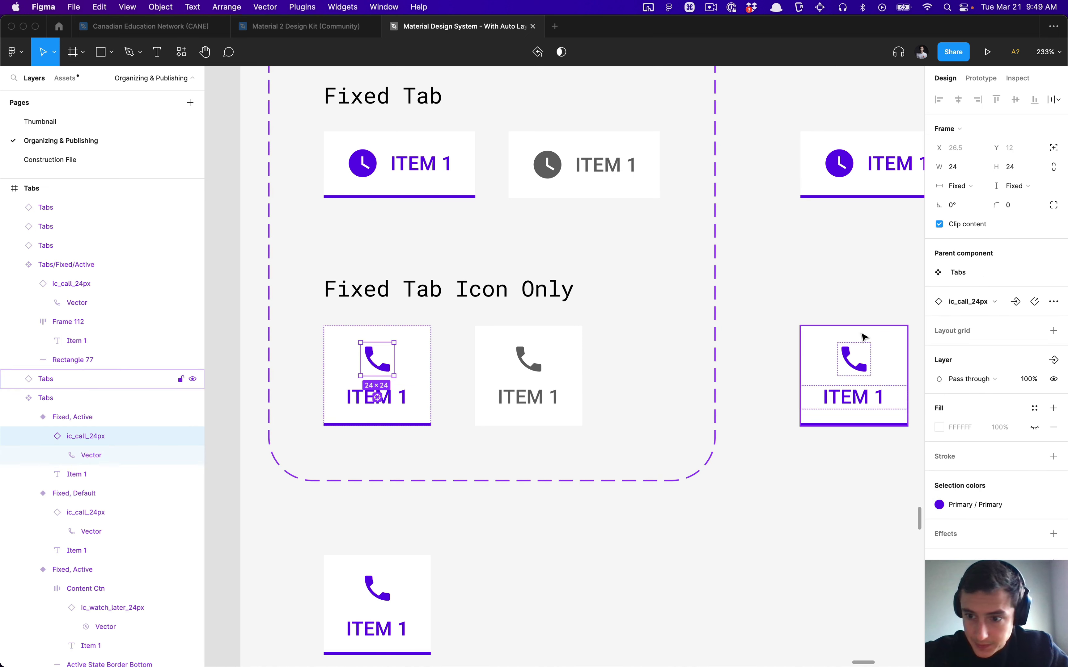
click(1053, 362)
click(967, 383)
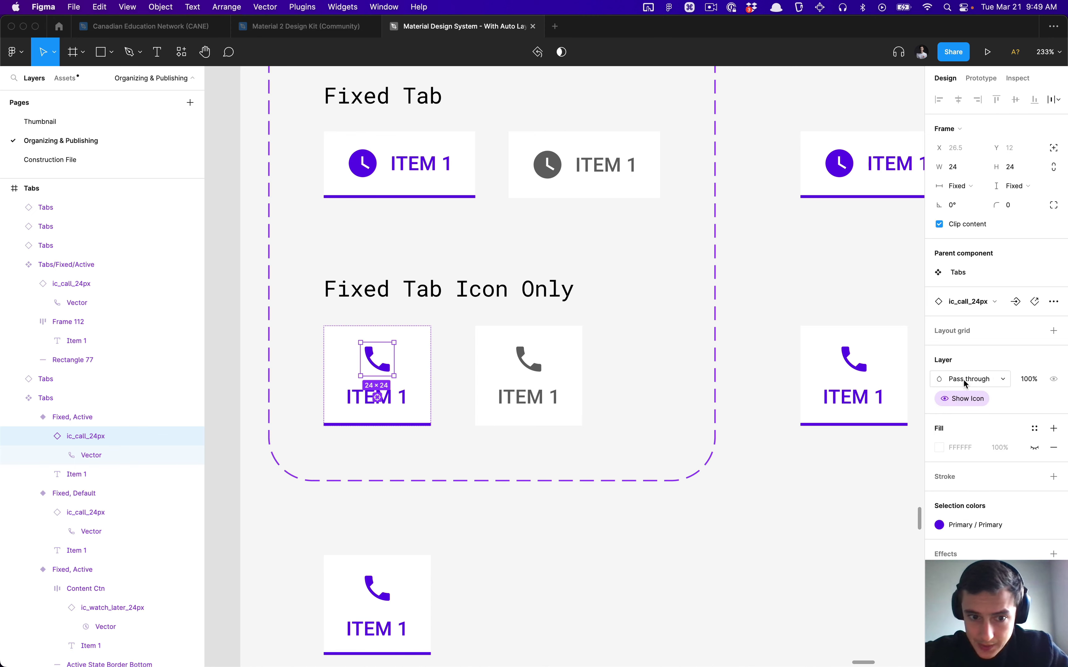
Test the Show Icon toggle on the active phone-icon instance by switching it off and back on.
click(734, 318)
scroll(735, 320, right, 4)
click(695, 335)
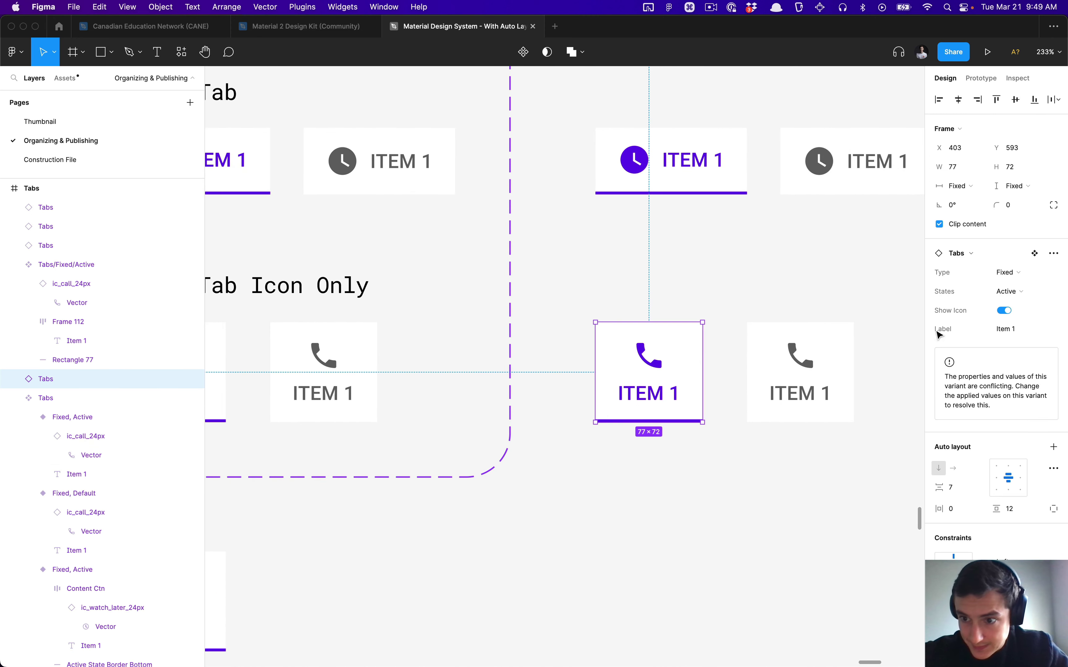
click(1006, 312)
click(1006, 313)
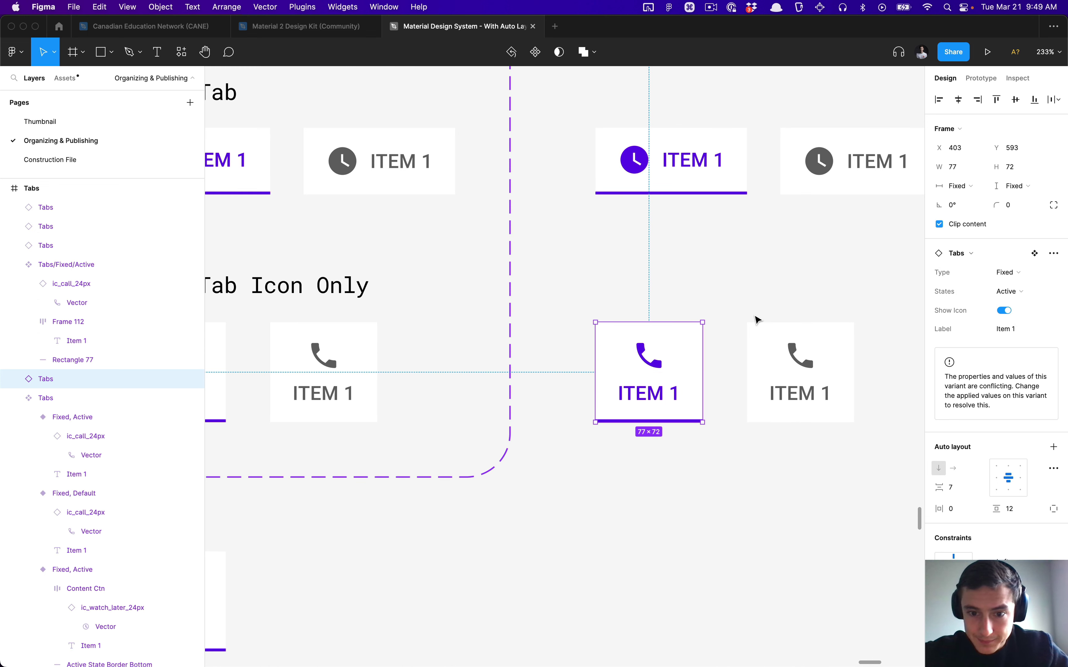
Compare the property links on the Item 1 labels of the default phone-icon instance and the active phone-icon variant.
scroll(756, 317, left, 2)
super+click(826, 392)
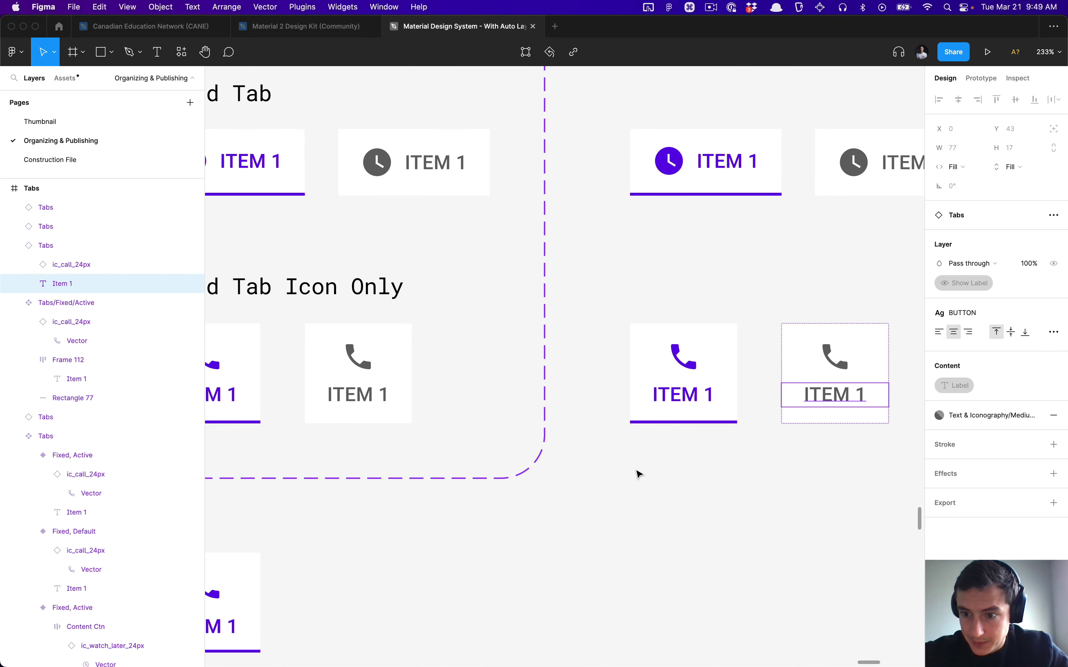
key(shift+Return)
super+click(843, 393)
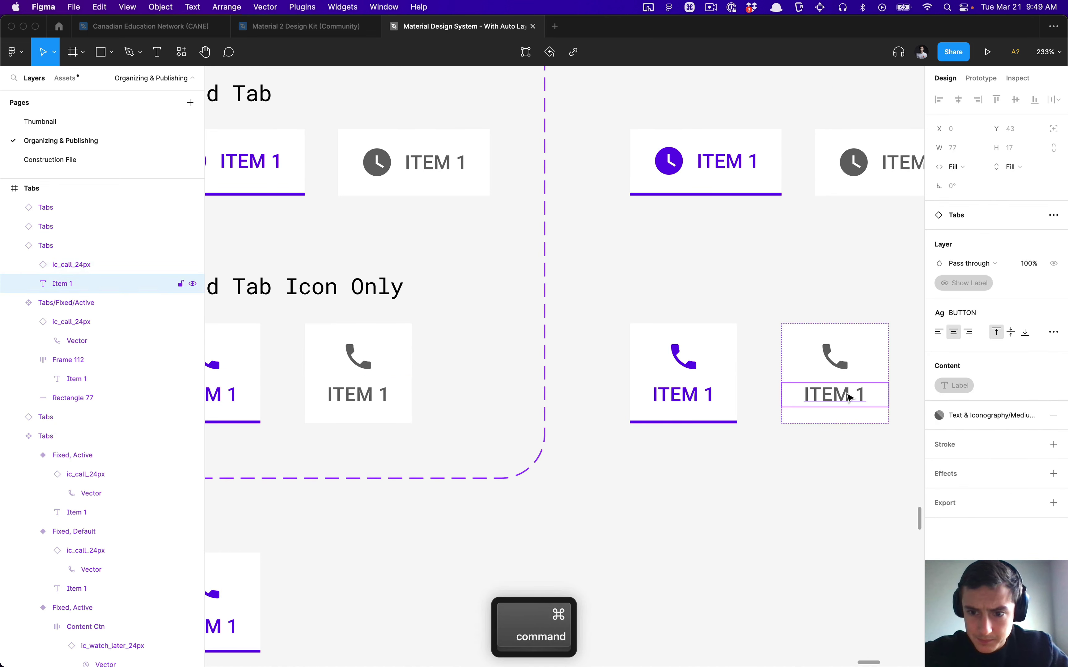
scroll(386, 436, left, 5)
super+click(392, 396)
scroll(389, 397, right, 1)
scroll(380, 380, right, 1)
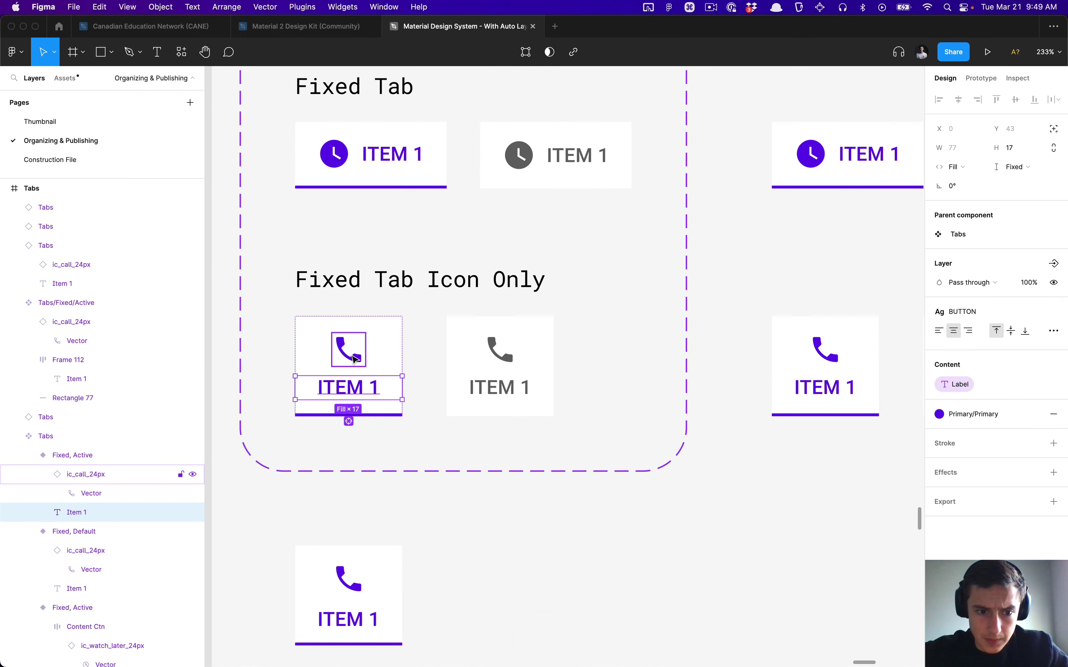
Link the visibility of the active stacked variant's ITEM 1 label to the Show Label property, checking the default variant's label too.
super+click(348, 349)
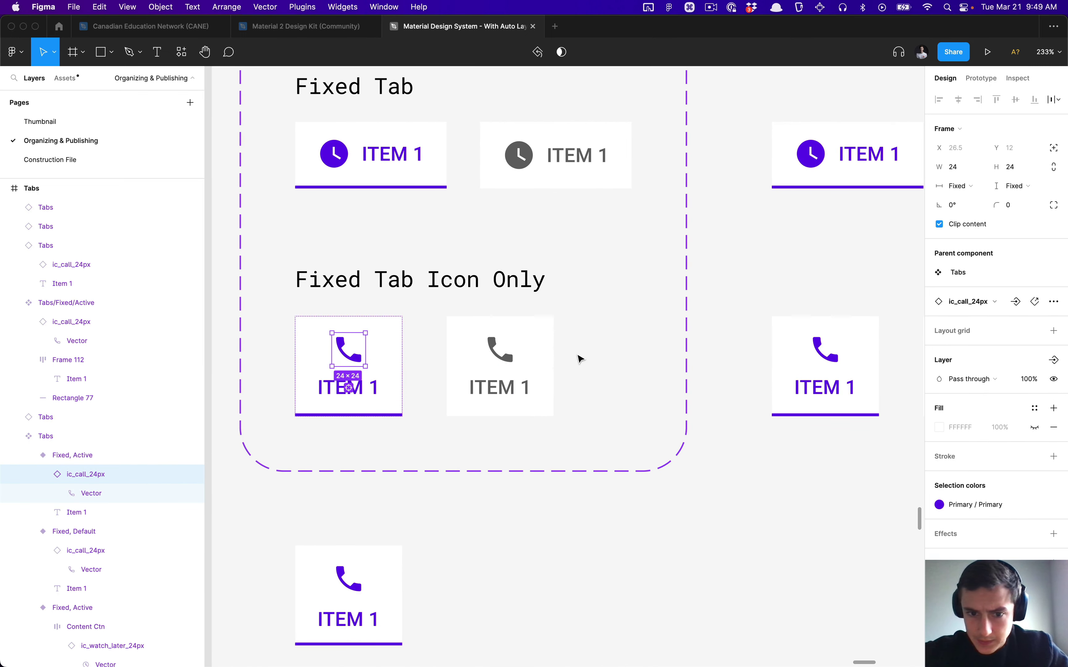
super+click(500, 349)
key(shift+Return)
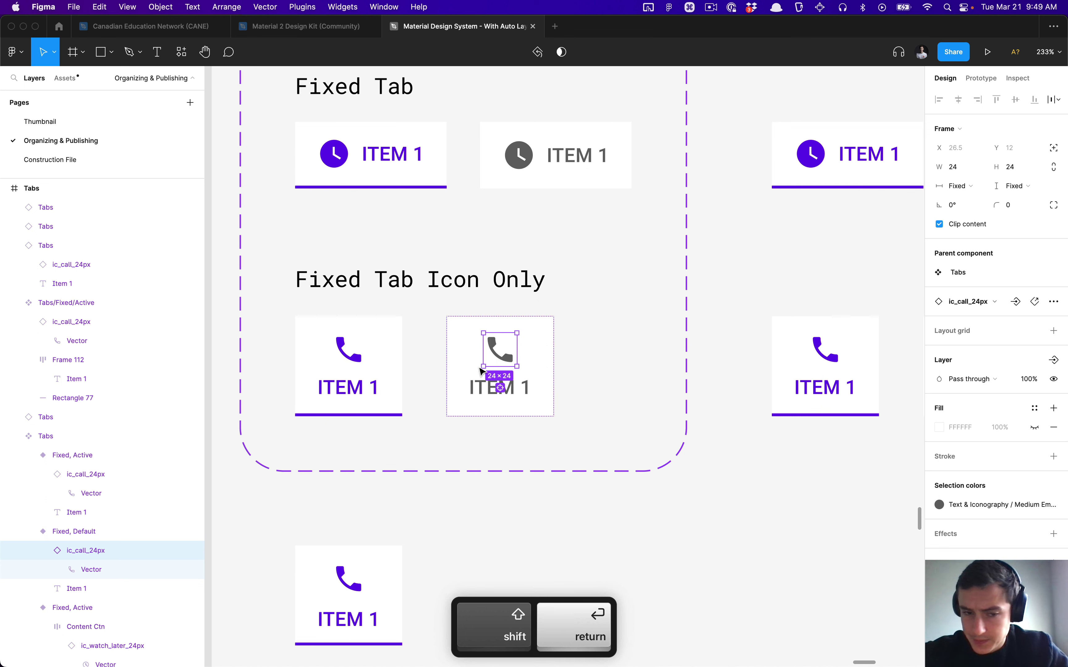
super+click(366, 390)
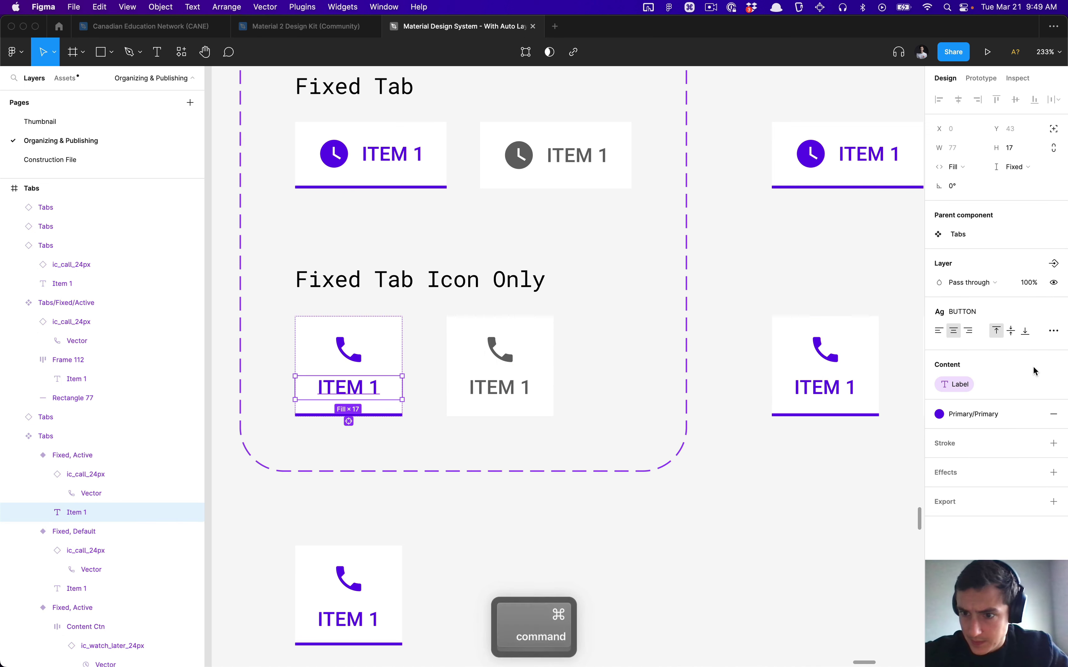
click(1054, 265)
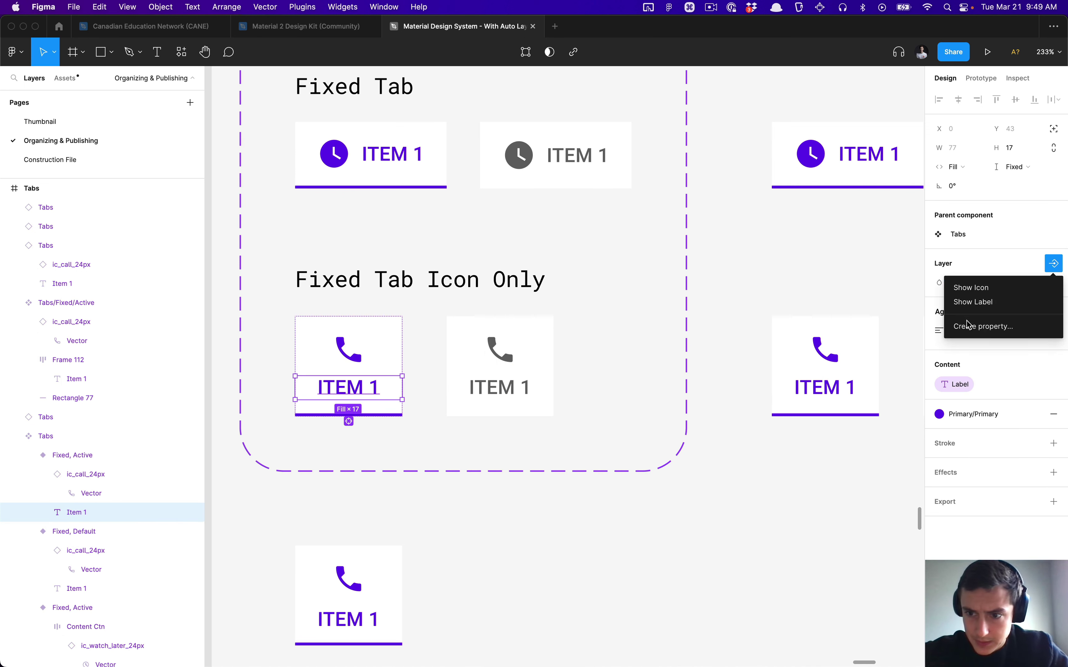
click(986, 305)
super+click(512, 396)
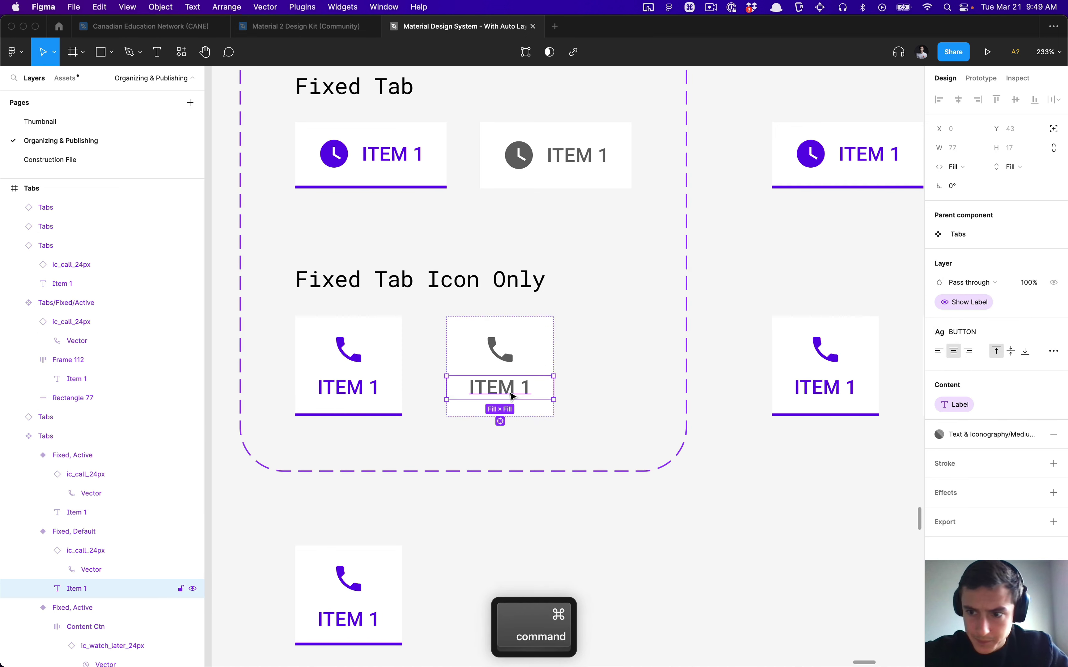
Turn off Show Label on the active phone-icon tab instance outside the component set.
click(736, 338)
scroll(737, 338, right, 5)
click(624, 365)
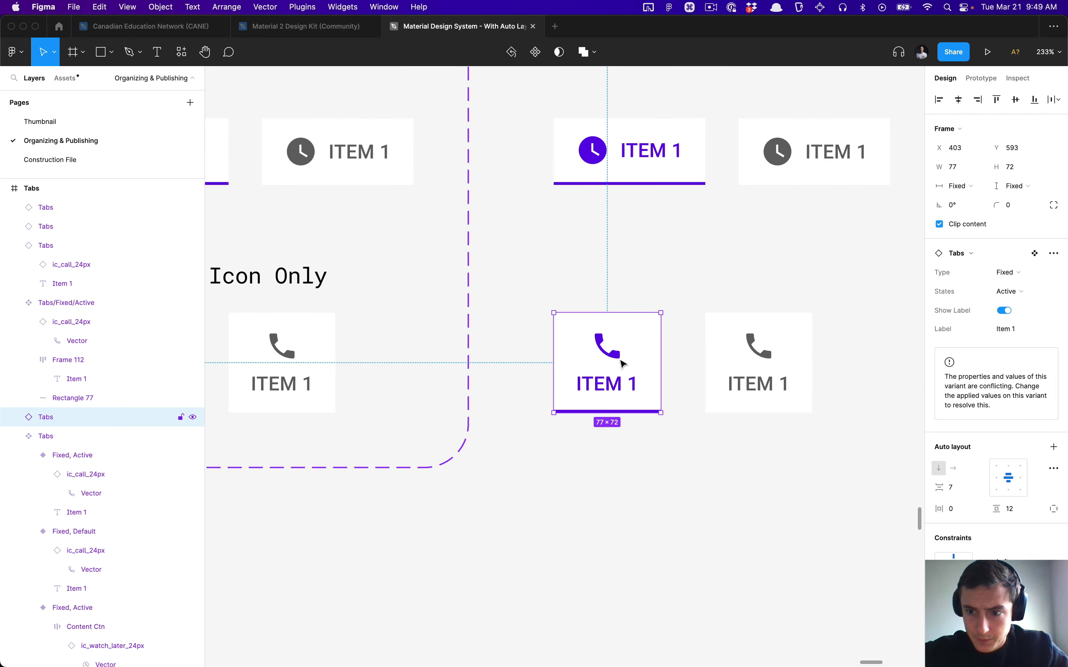
click(1004, 311)
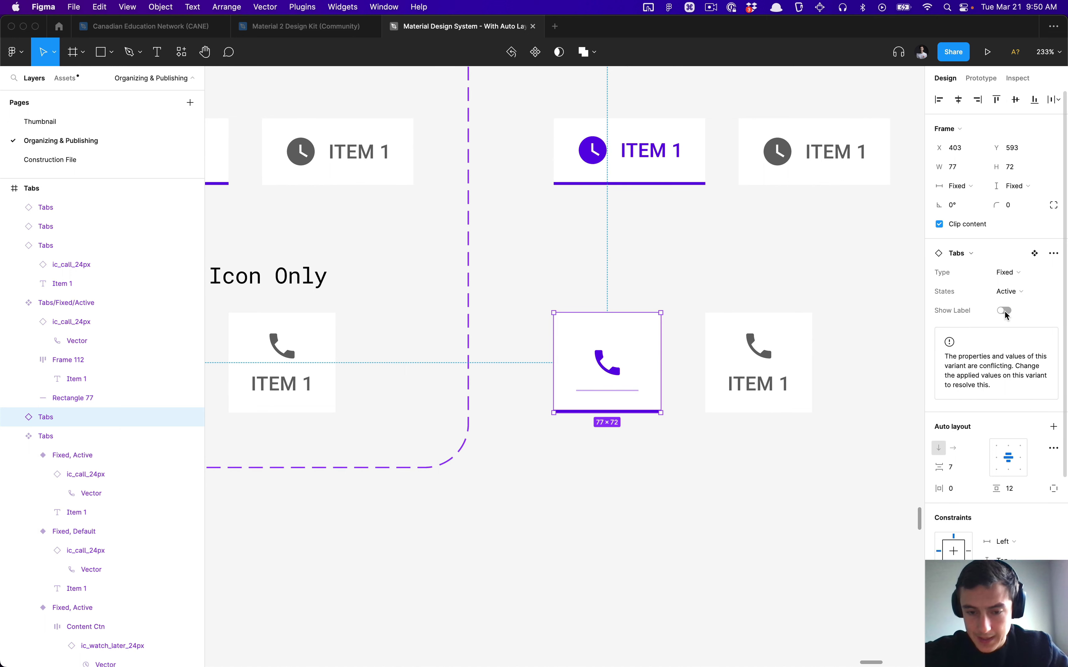
click(665, 288)
Delete the leftover Tabs/Fixed/Active component sitting below the component set.
scroll(664, 288, down, 5)
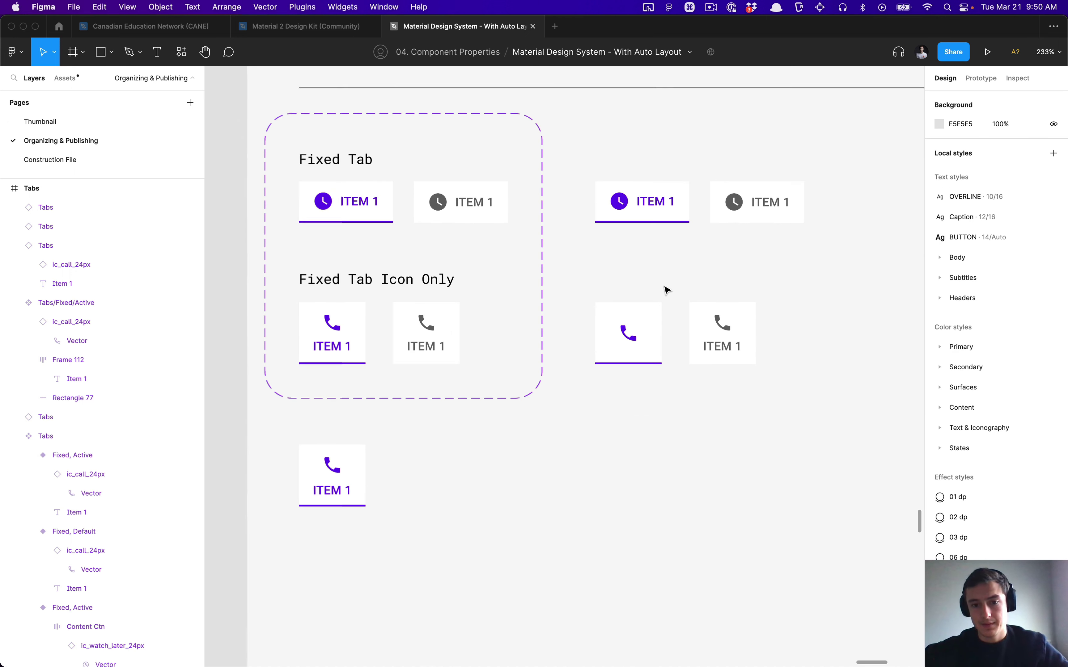
scroll(525, 485, right, 5)
scroll(509, 480, down, 3)
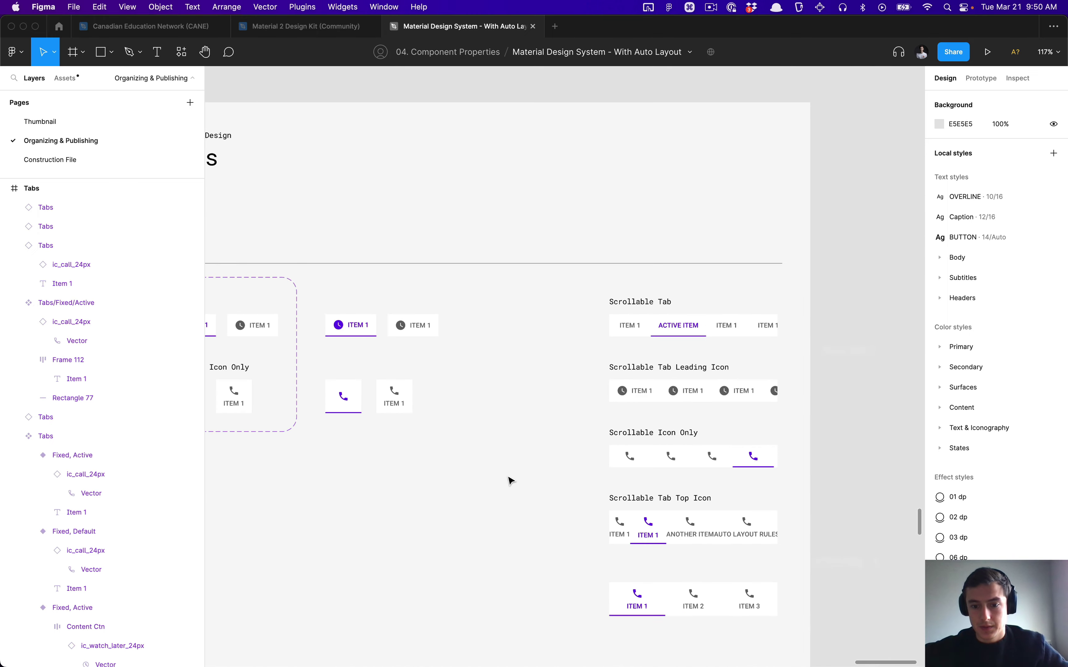
scroll(510, 480, left, 4)
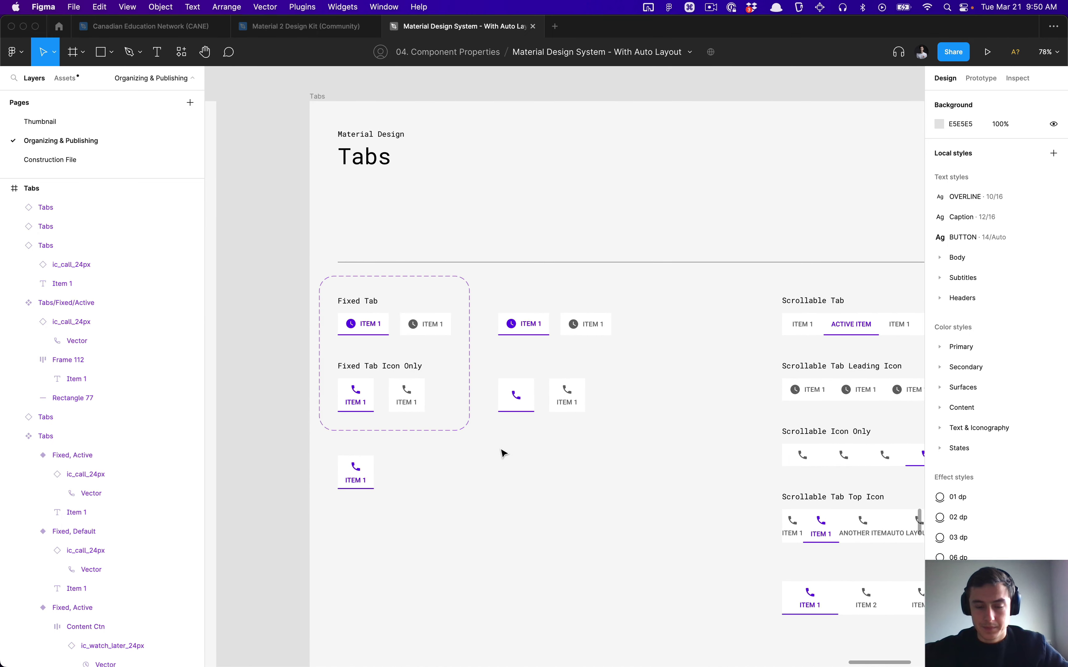
scroll(503, 453, up, 5)
scroll(495, 357, left, 2)
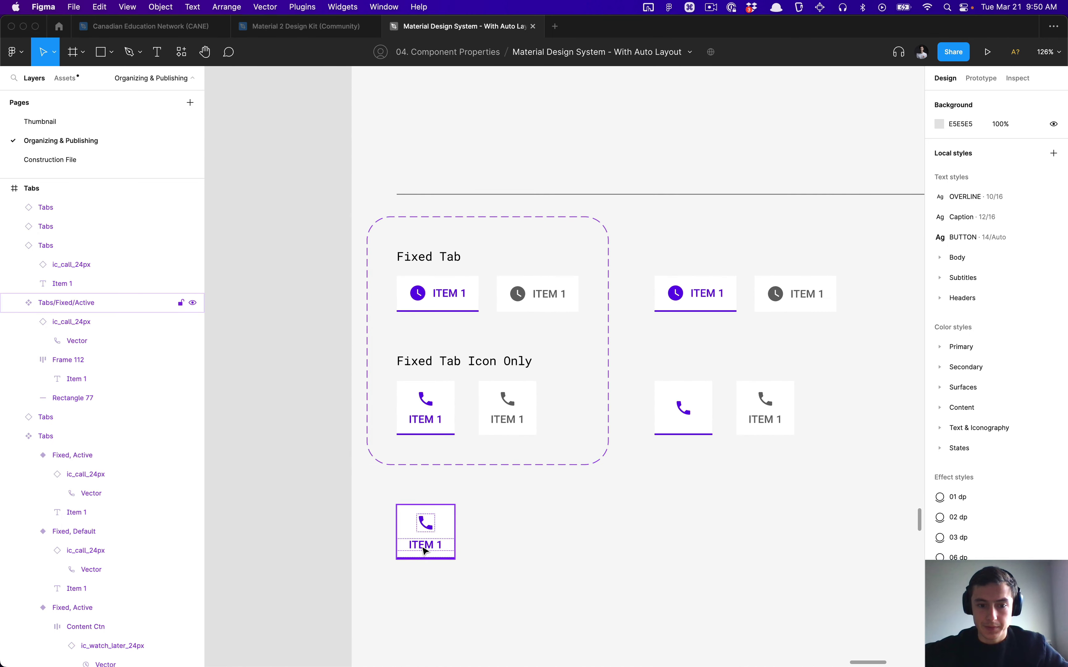
click(446, 525)
key(BackSpace)
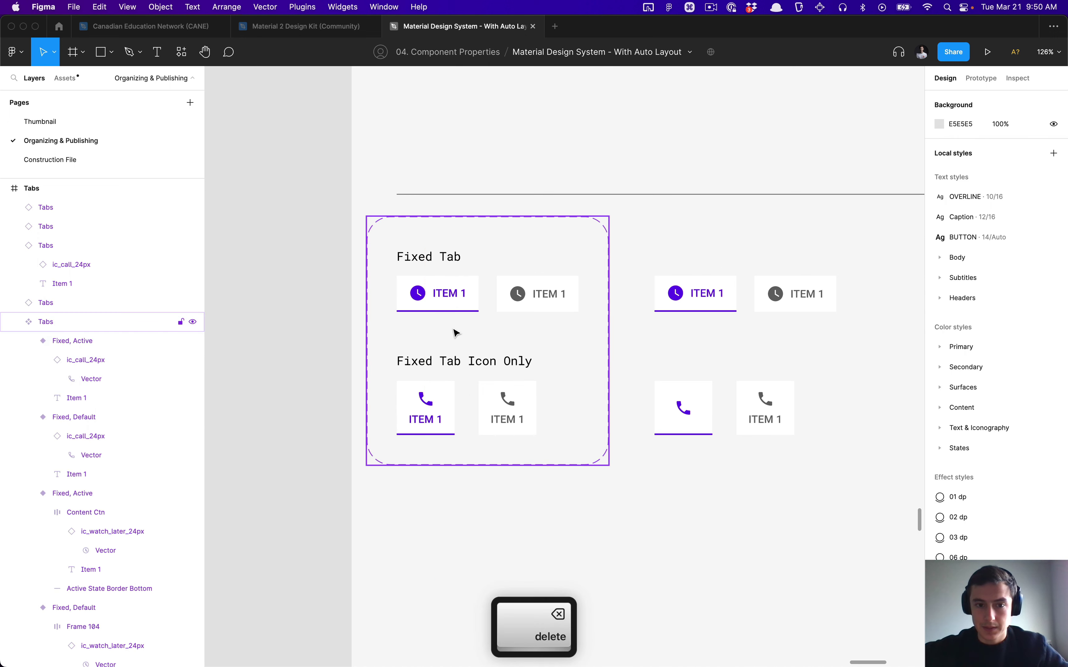
Review the Tabs component set's properties and those of the four tab instances beside it.
click(455, 334)
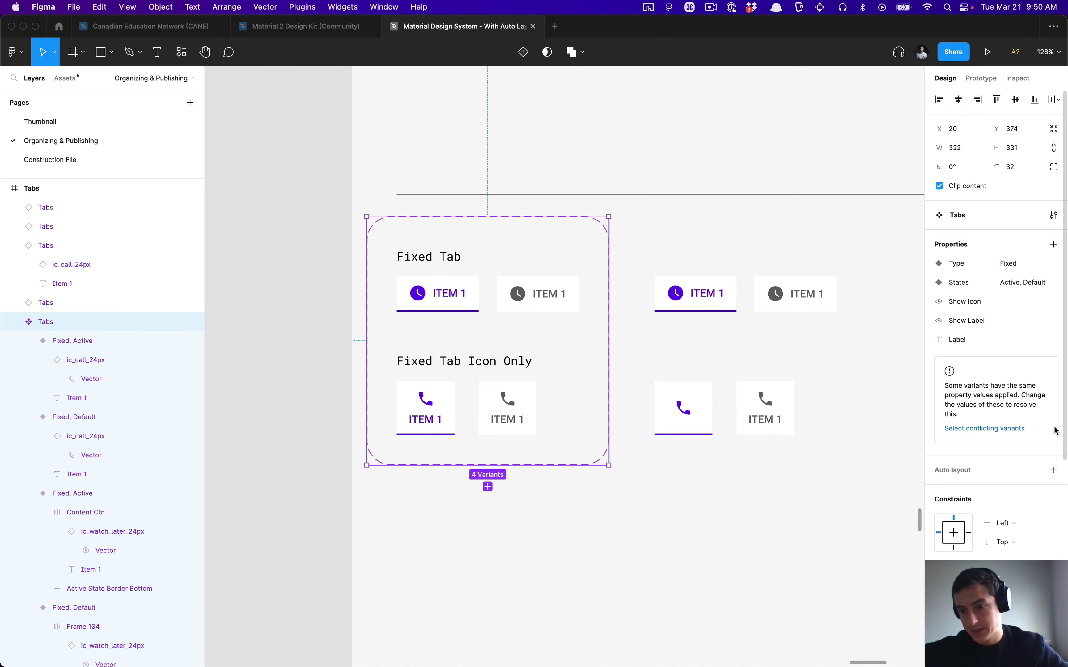
click(665, 337)
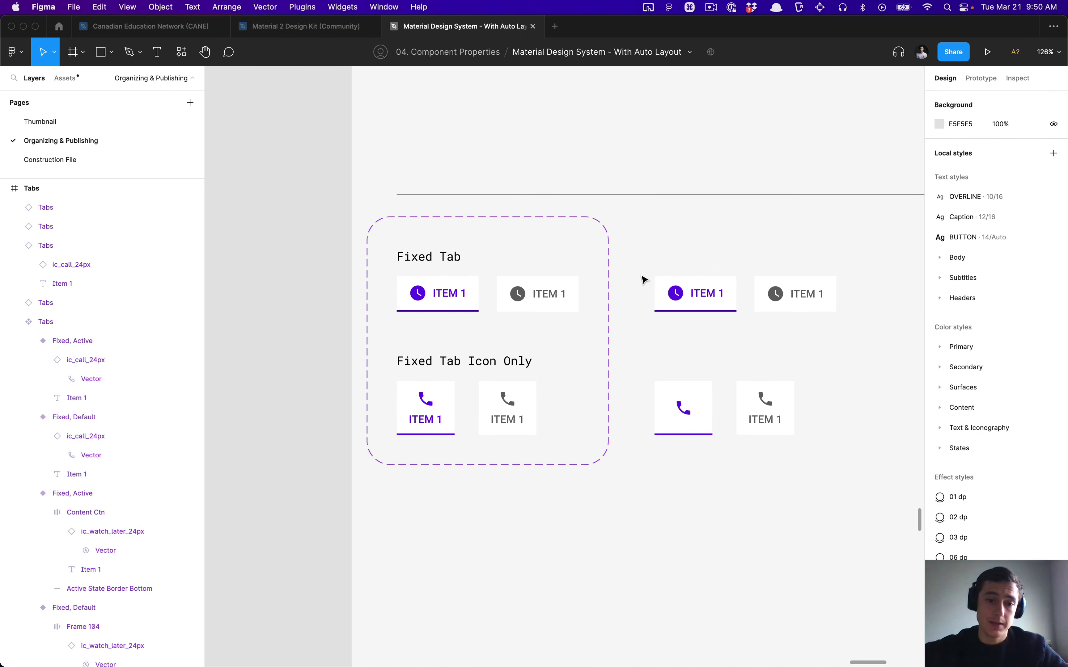
drag(631, 242, 846, 446)
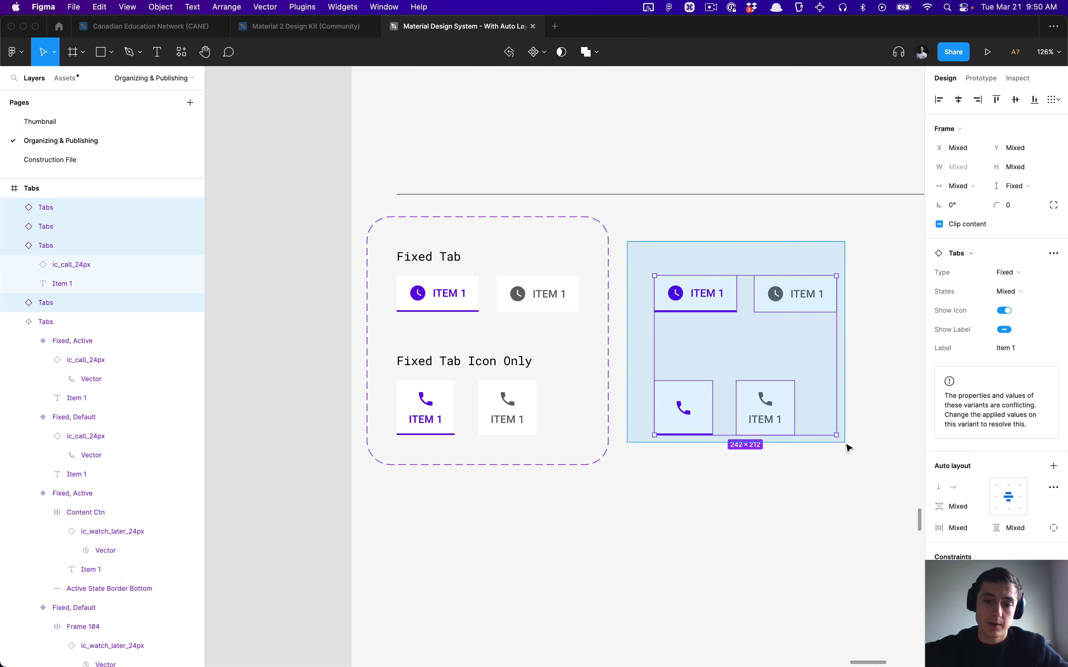
click(827, 482)
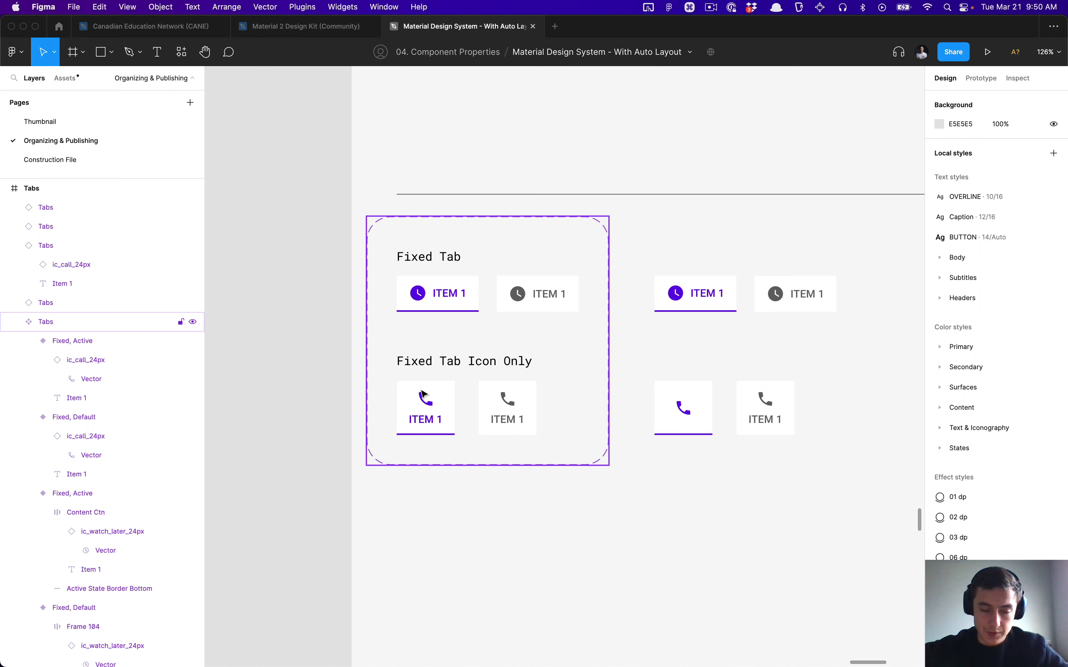
click(451, 557)
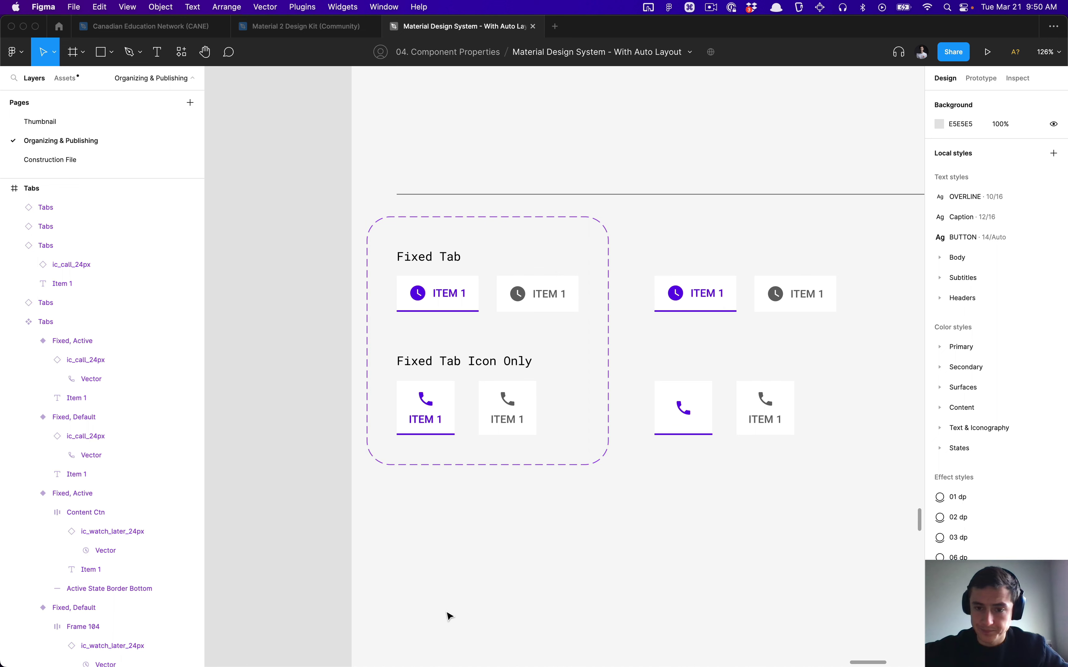
Extend the active clock-icon variant's name with a new Layout property set to Inline.
click(491, 415)
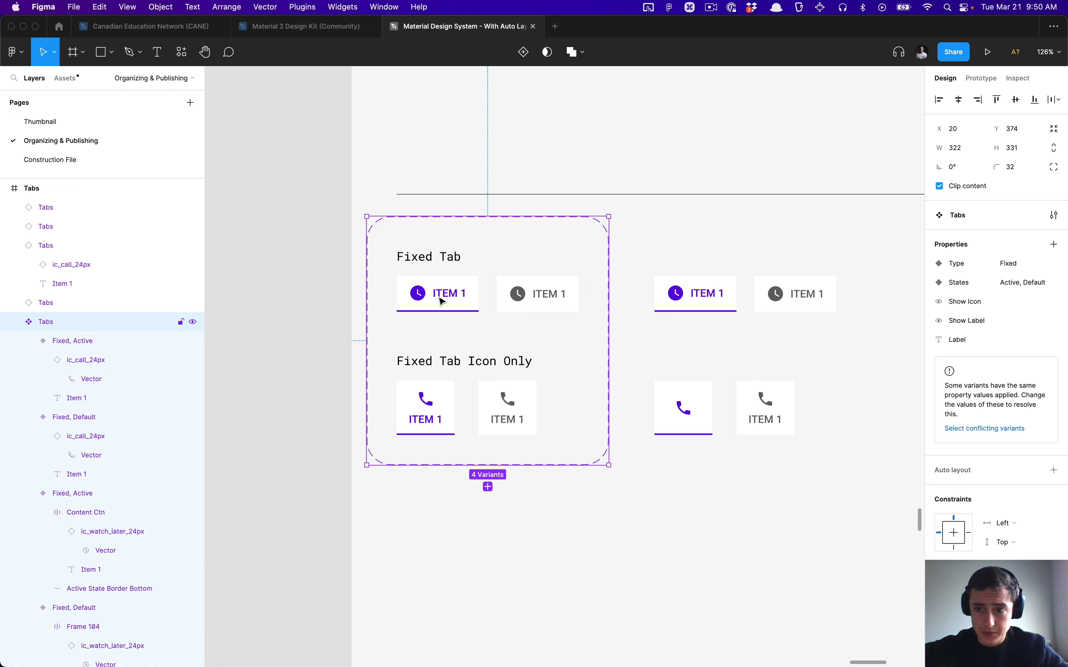
click(459, 295)
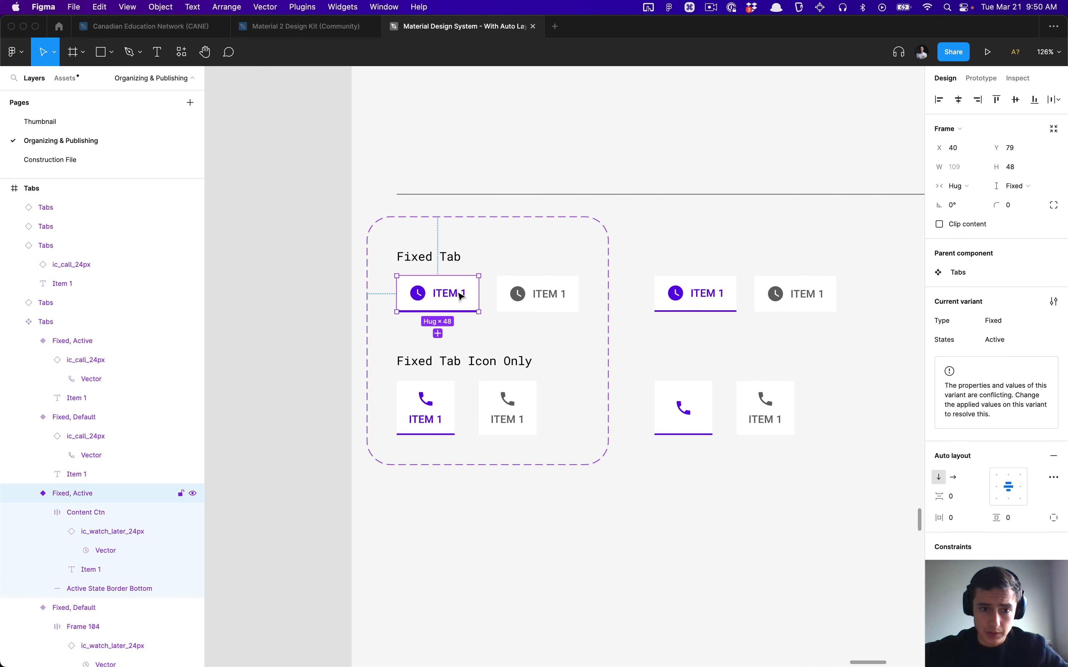
key(cmd+r)
key(Right)
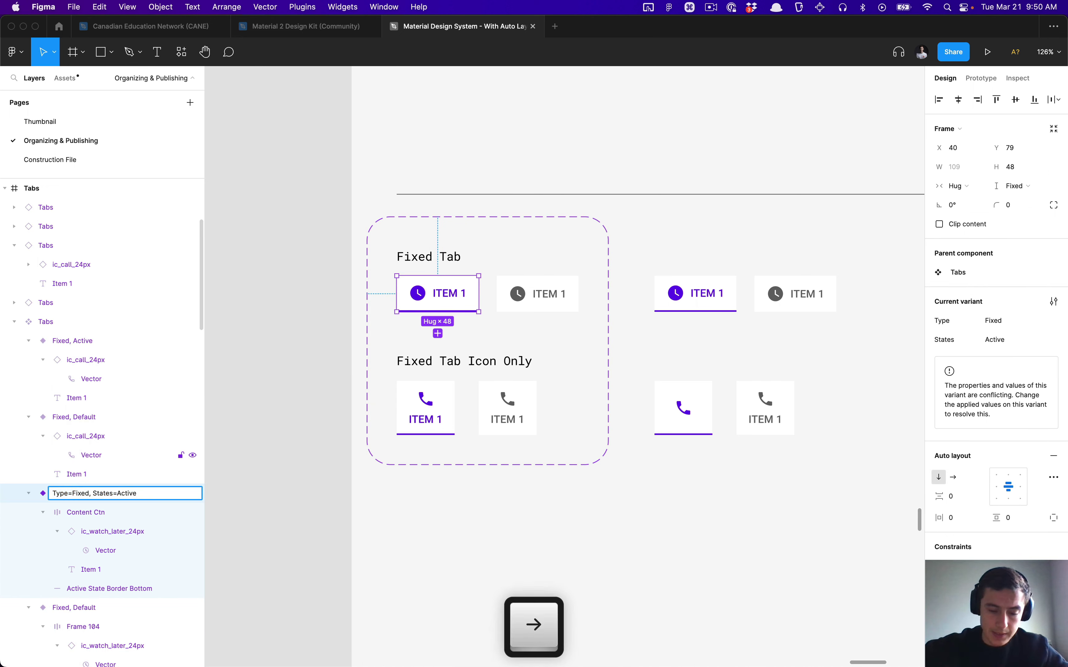
text(,)
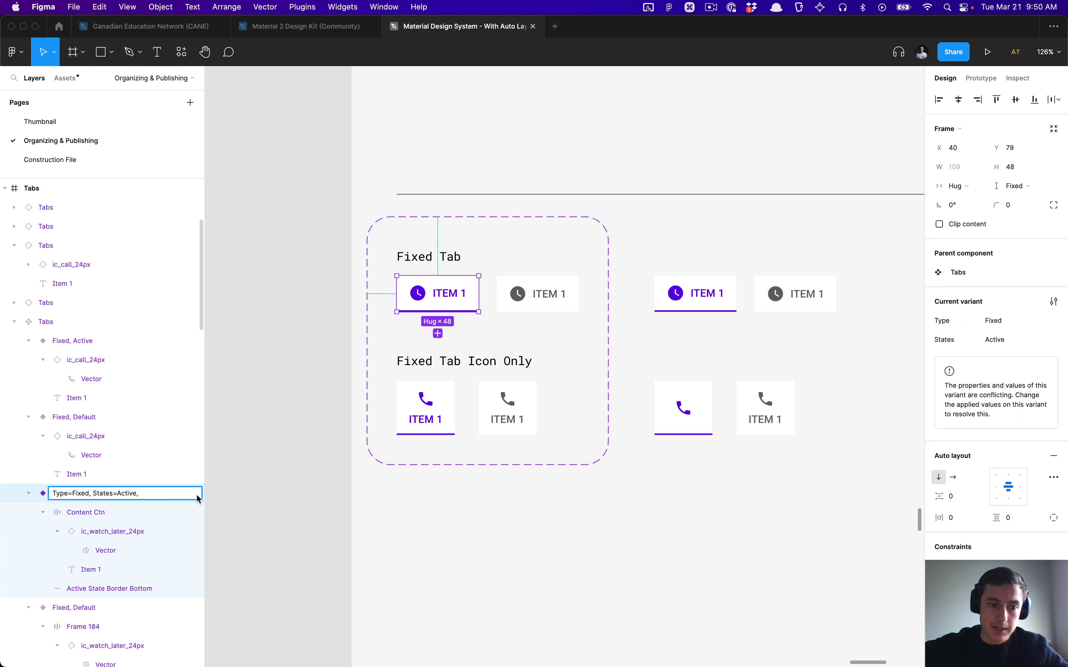
key(alt+Left)
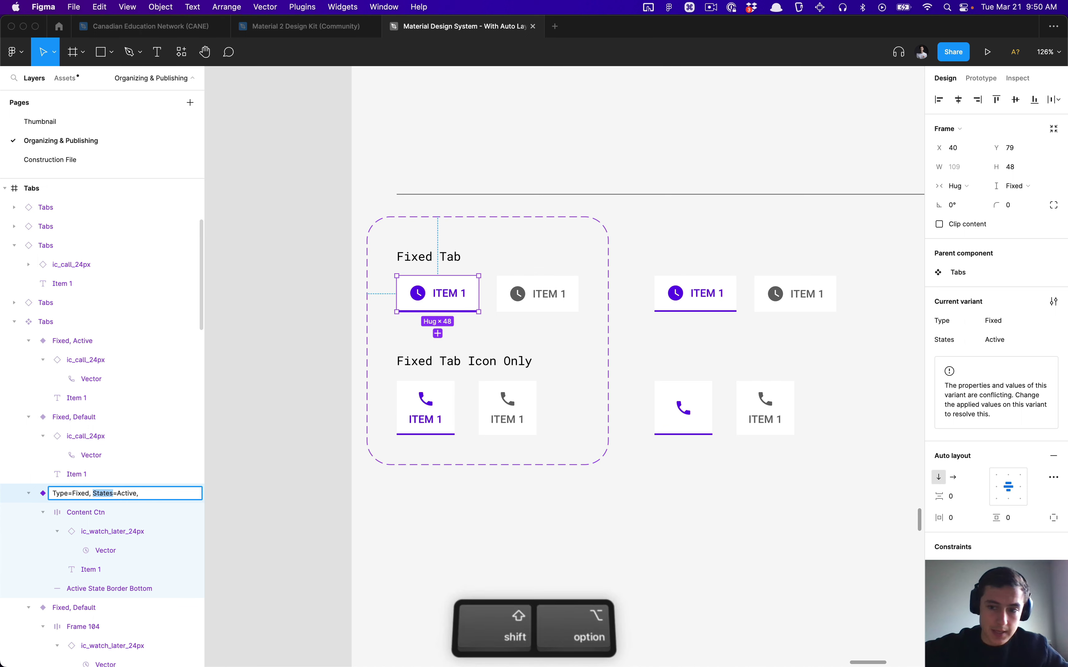
key(shift+alt+Left)
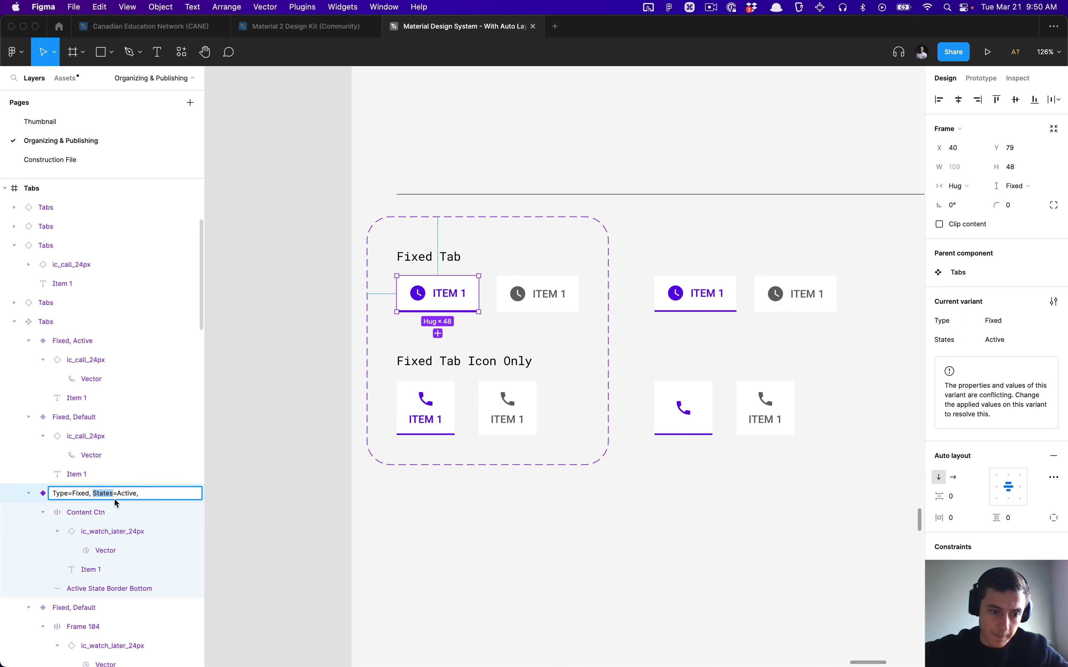
key(Right)
key(Right)
key(shift+alt+Right)
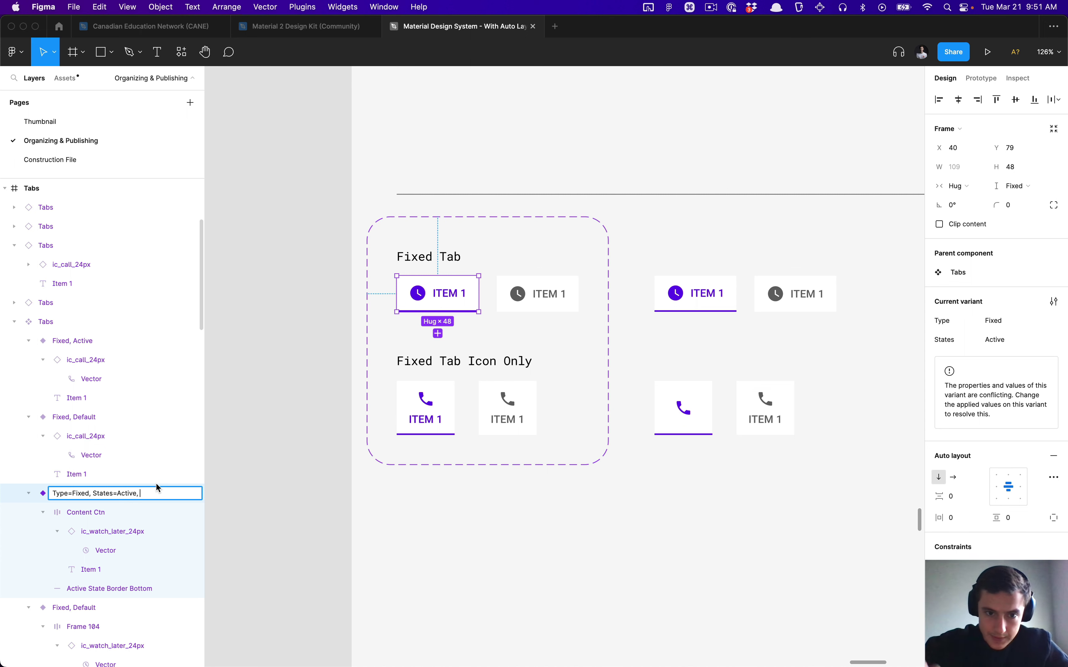
key(shift)
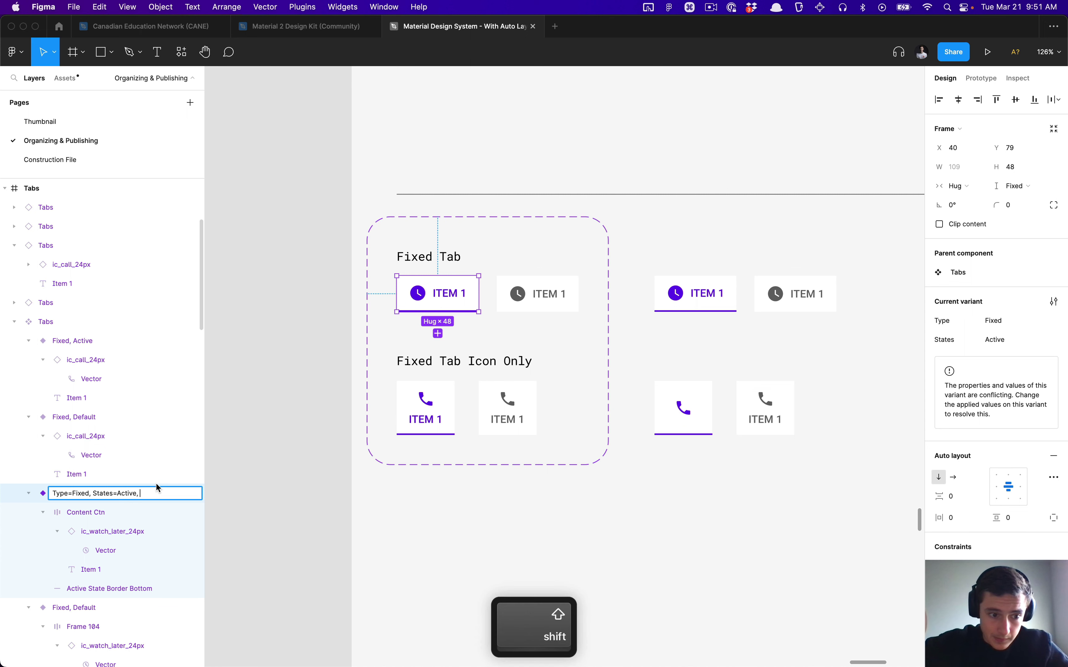
text(Layout)
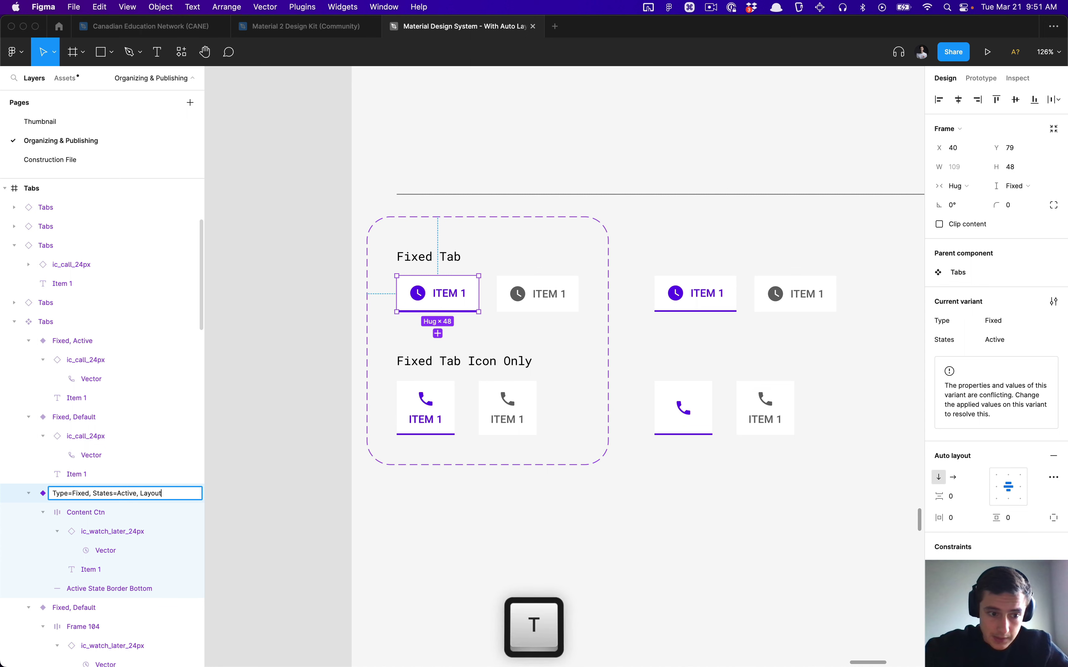
text(=)
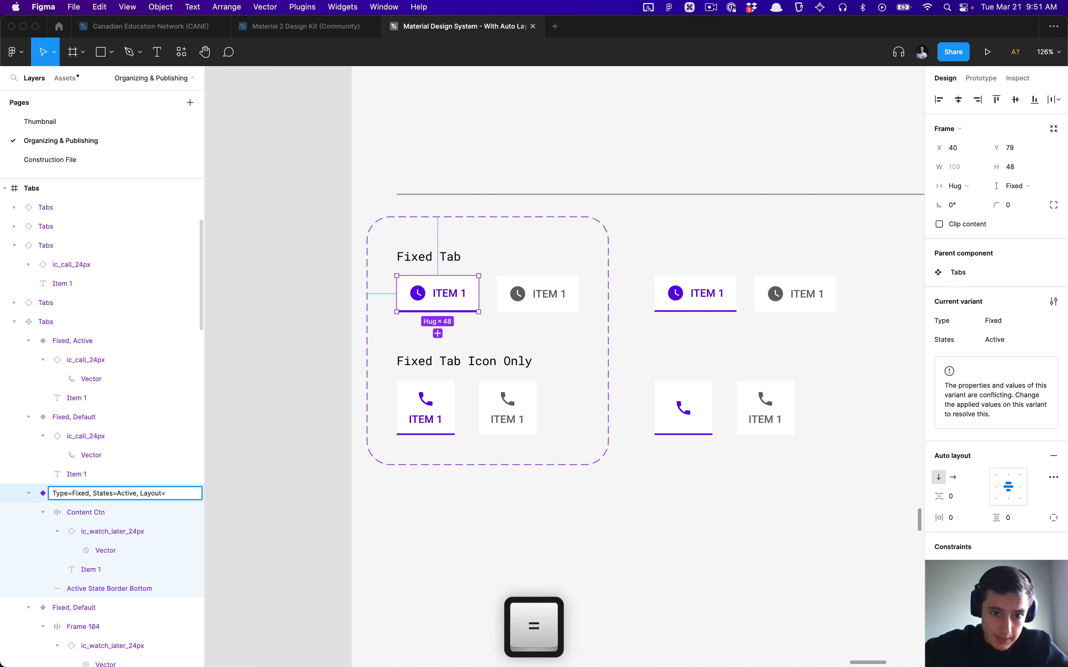
key(shift)
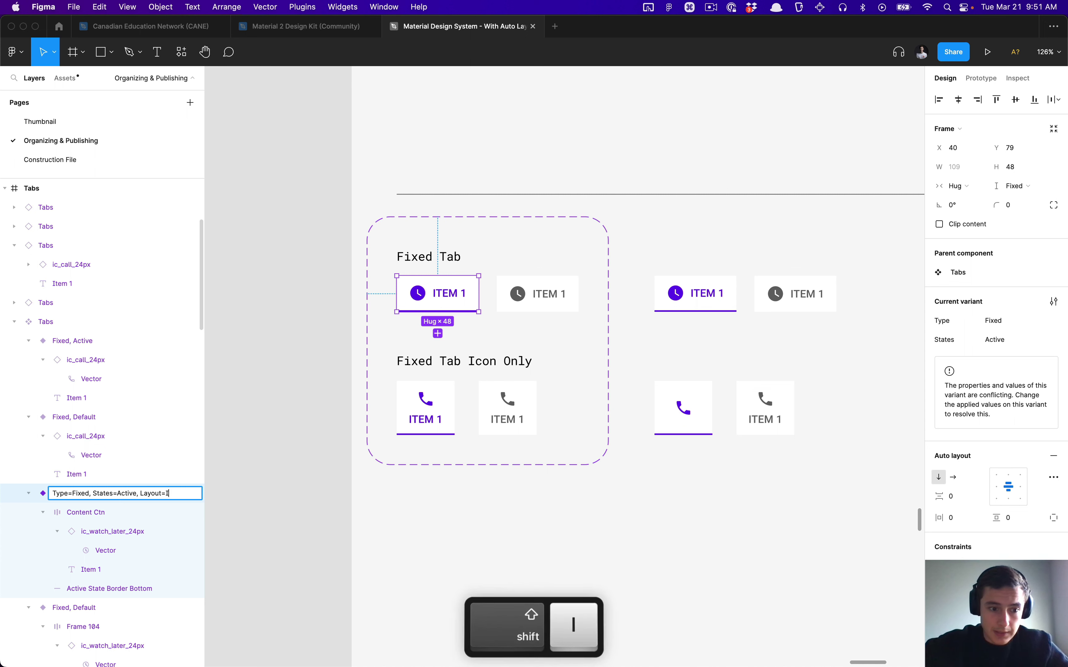
Copy ", Layout=Inline" from the active variant's name and append it to the default clock-icon variant's name.
key(shift+alt+Left)
key(shift+alt+Left)
key(shift+alt+Left)
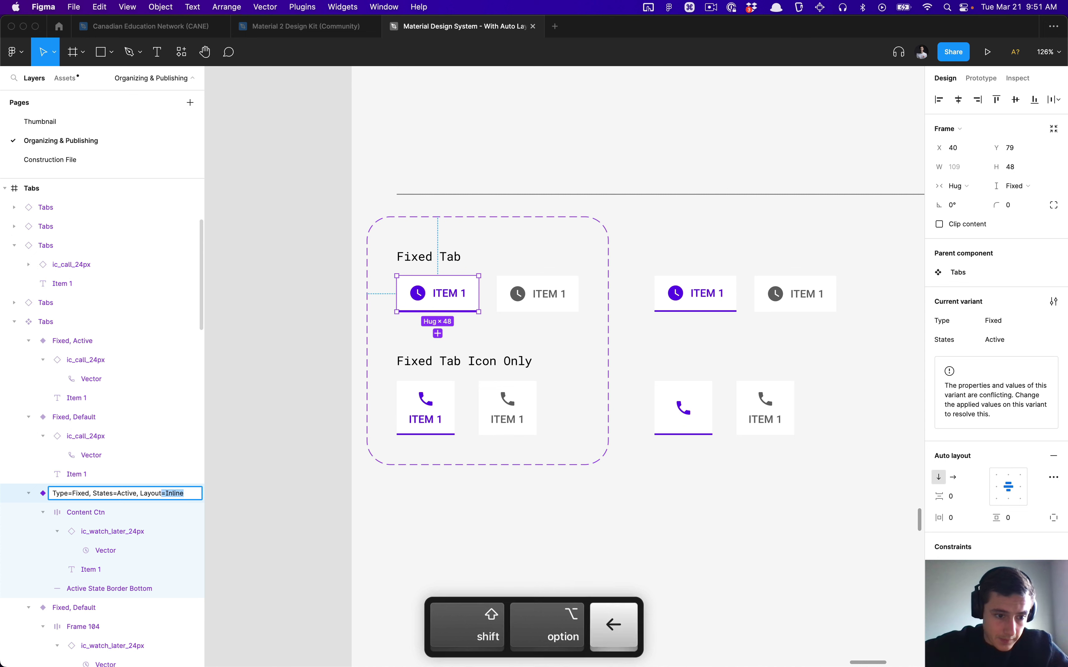
key(super+c)
key(Return)
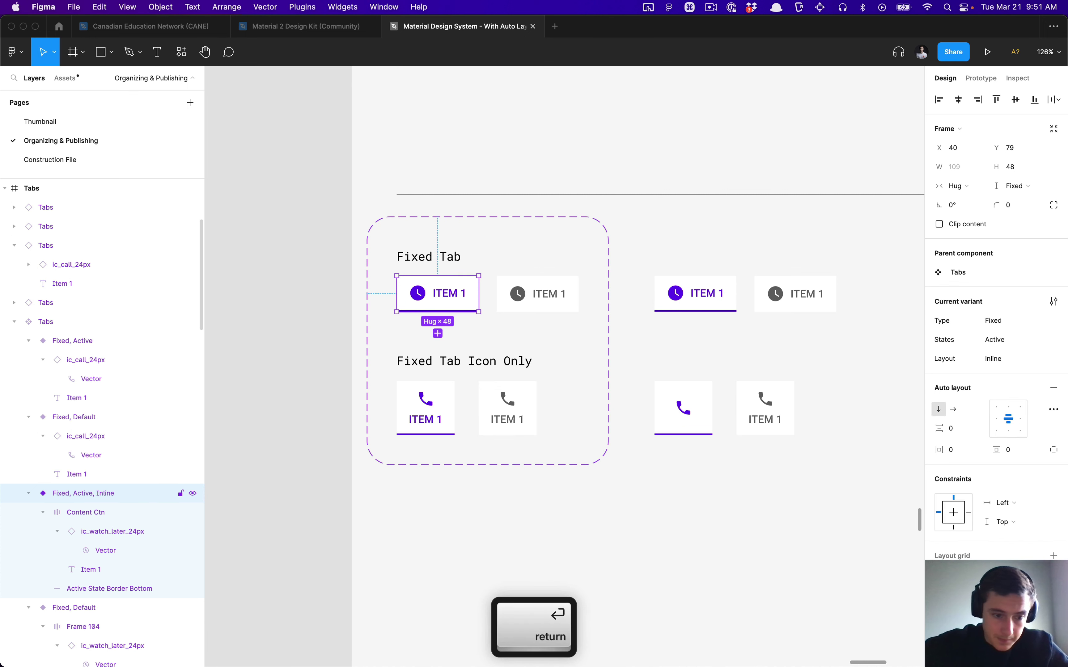
key(alt+l)
key(shift+Tab)
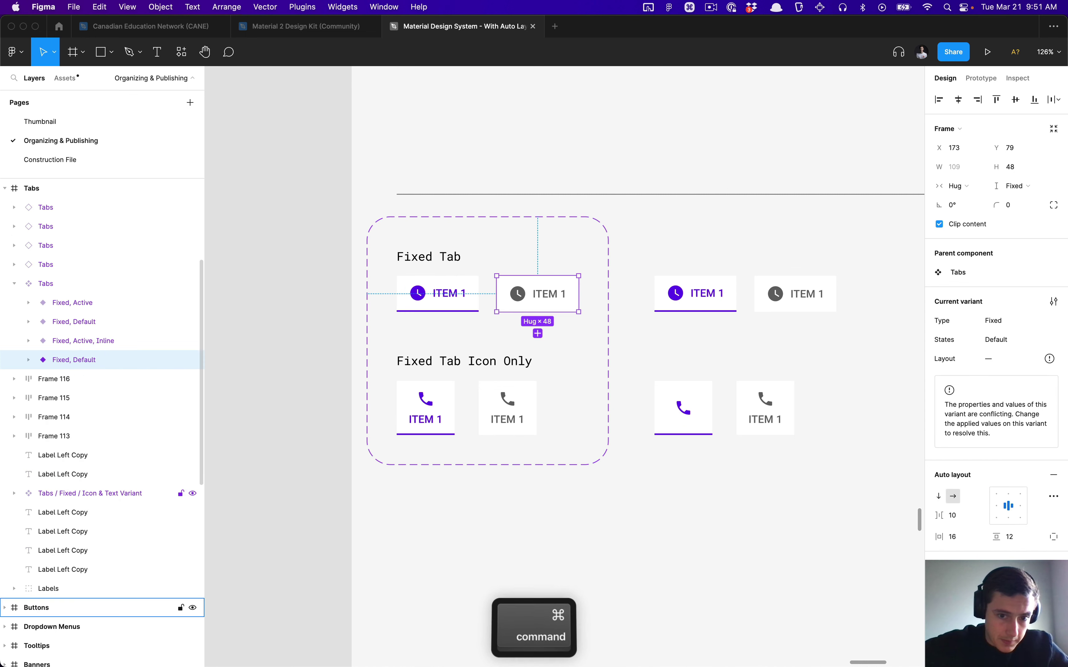
key(super+r)
key(Right)
key(super+v)
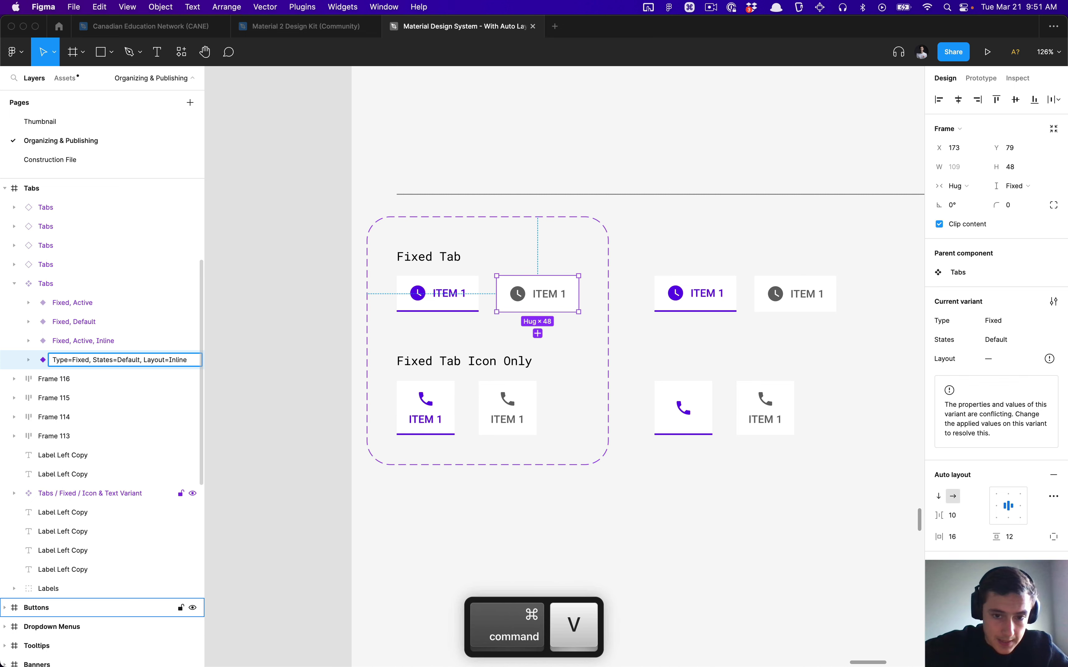
key(Return)
Append ", Layout=Stacked" to the default phone-icon variant's name and copy the added text for reuse.
key(shift+Tab)
key(shift+Tab)
key(super+r)
key(Right)
key(super+v)
key(shift+alt+Left)
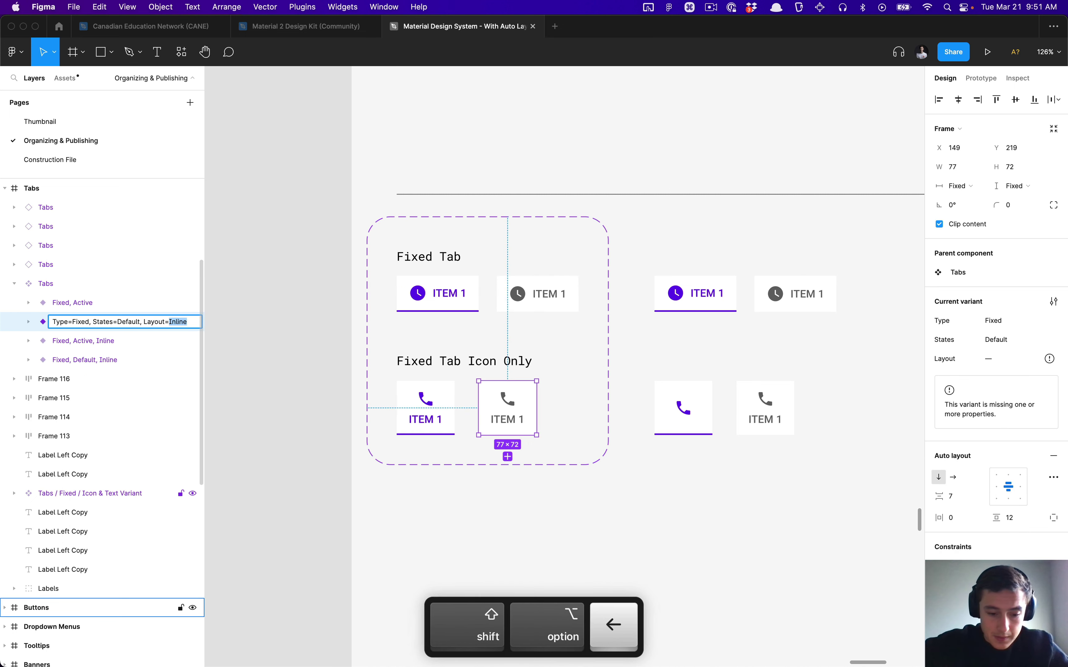
text(Sta)
key(super+a)
key(shift+alt+Left)
key(shift+alt+Left)
key(shift+alt+Left)
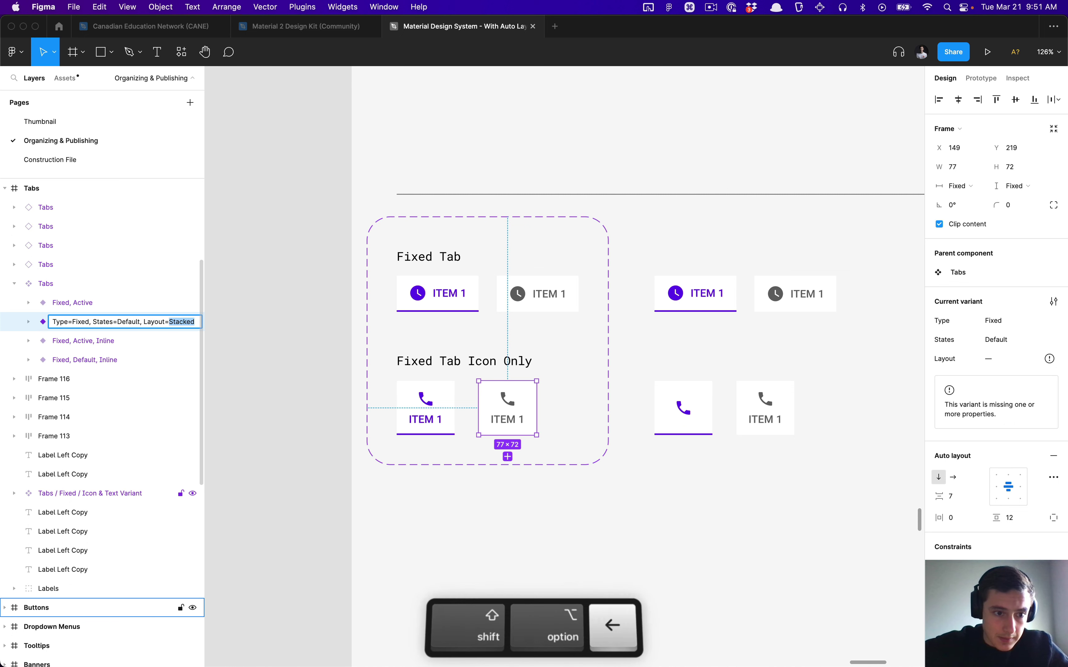
key(super+c)
key(shift+Tab)
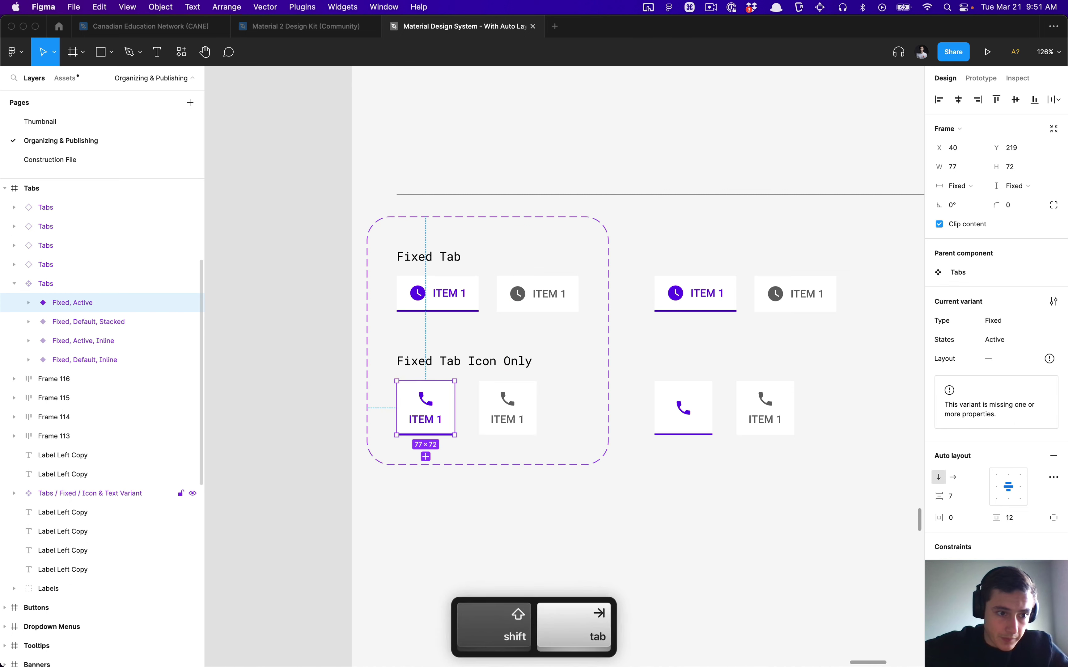
Append ", Layout=Stacked" to the active phone-icon variant's name.
key(super+r)
key(super+v)
key(Return)
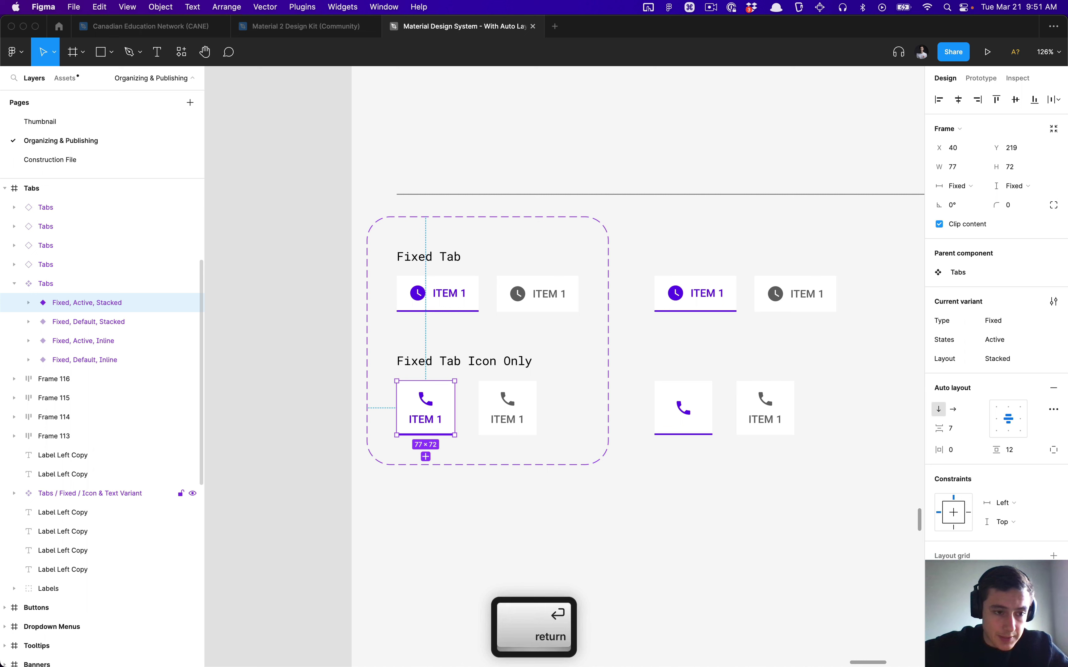
Reorder the Tabs component set's properties so that Layout sits between Type and States.
click(58, 287)
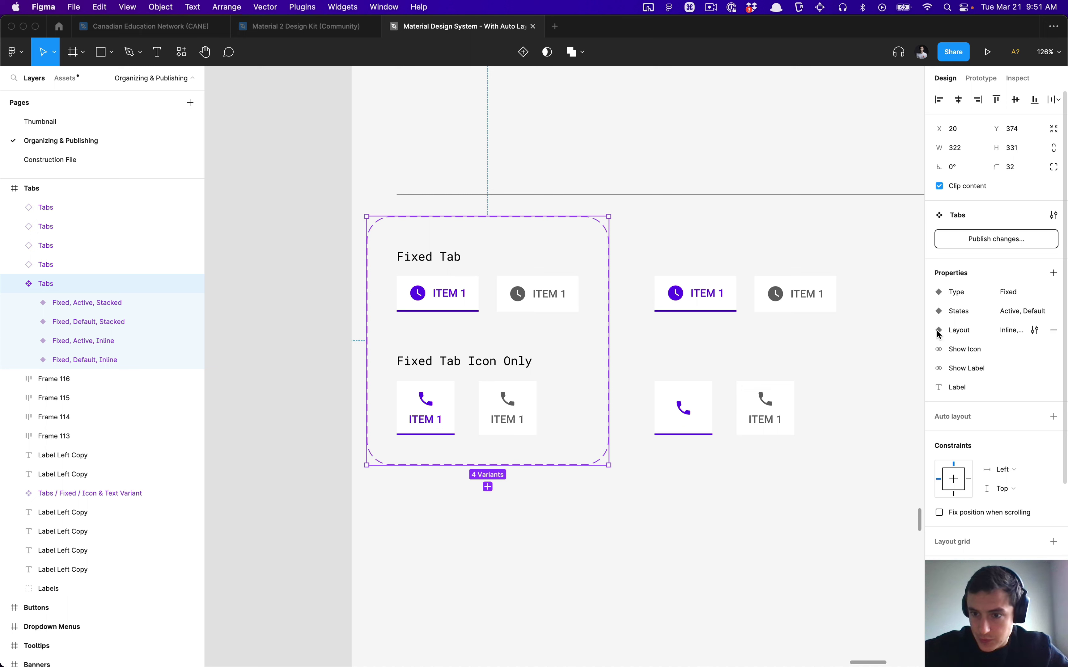
drag(936, 330, 933, 294)
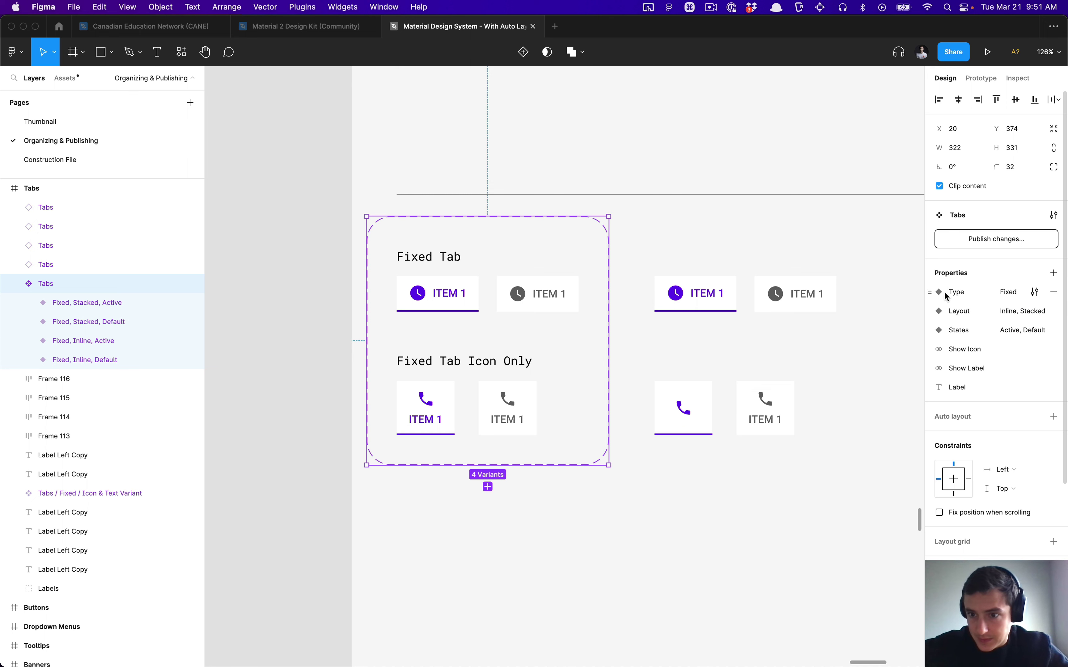
double_click(965, 314)
key(Escape)
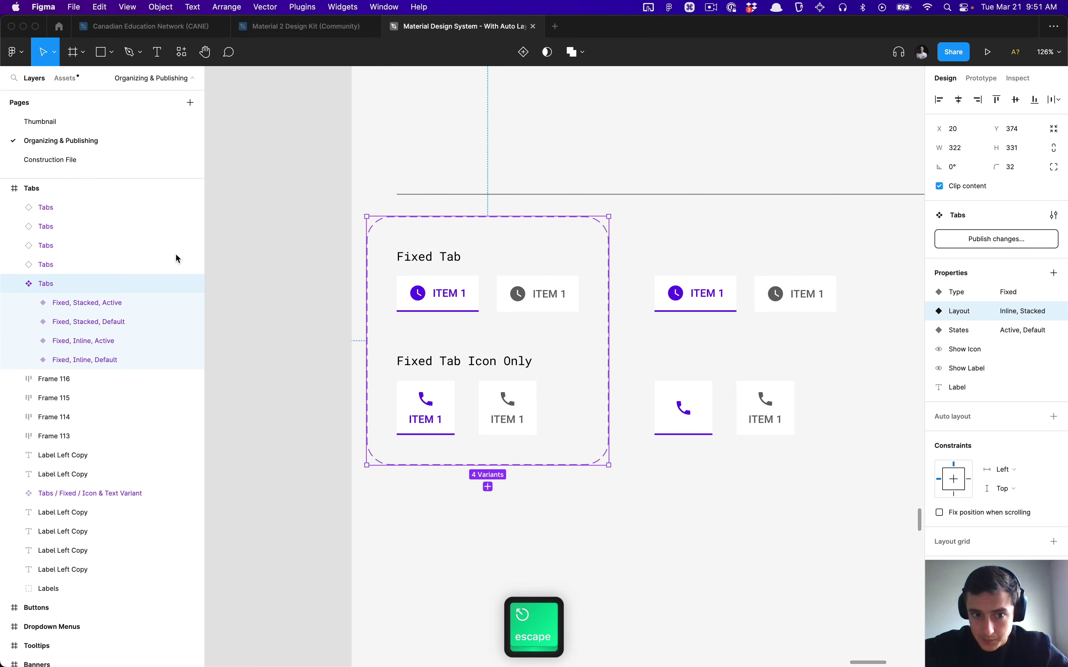
Rename the Tabs component set as "Tabs: Elements".
scroll(362, 314, down, 2)
scroll(362, 315, up, 4)
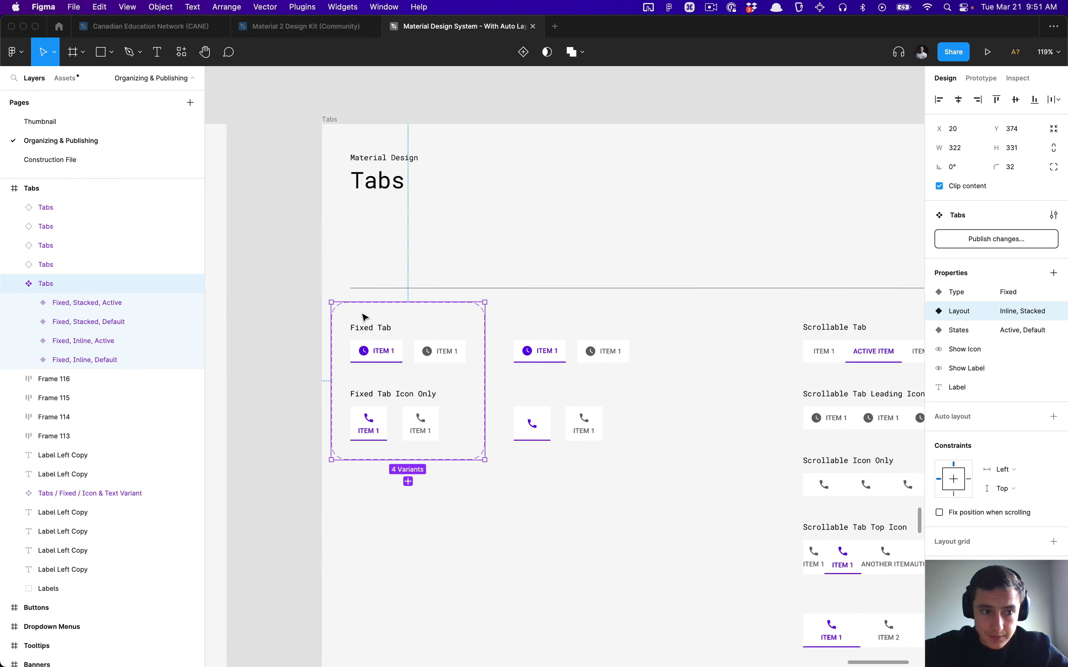
scroll(363, 315, up, 2)
key(super+r)
key(Right)
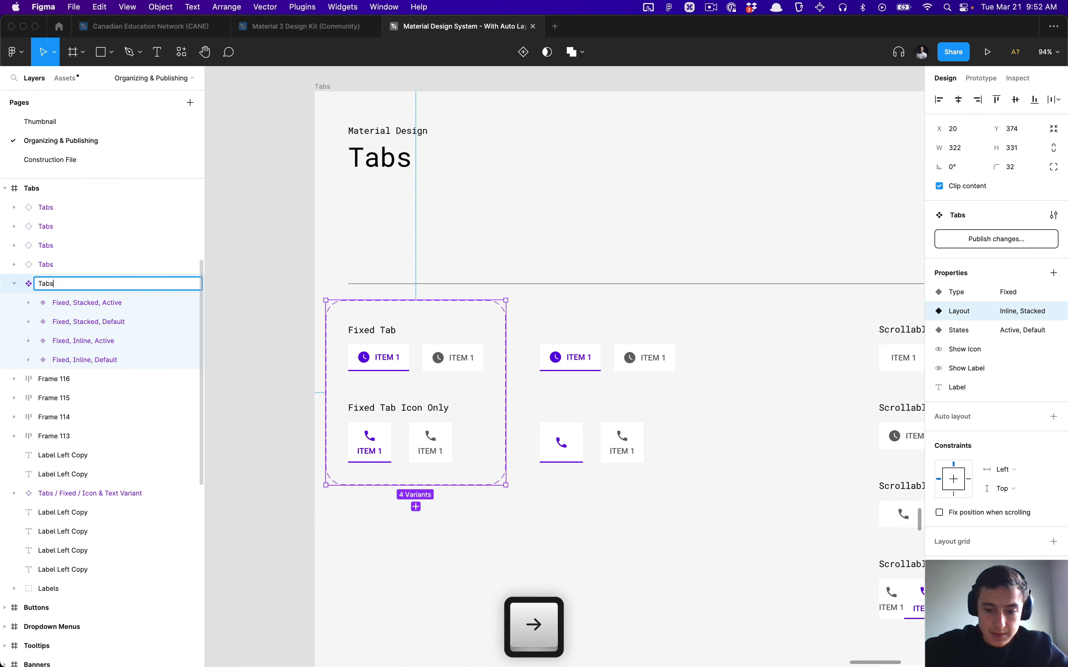
text(: Elements)
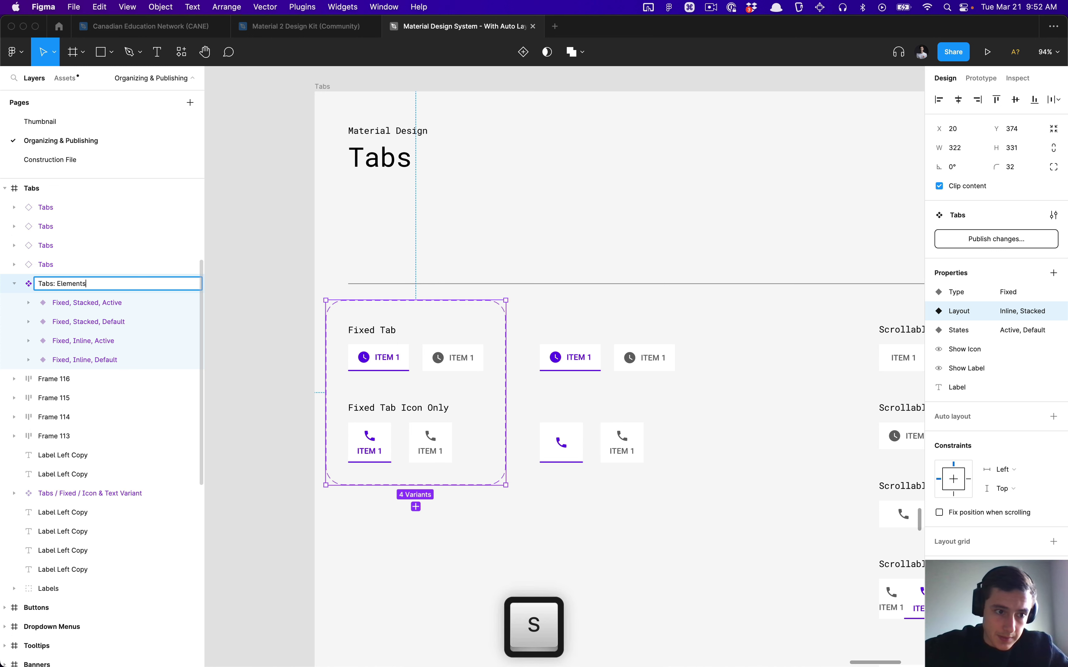
key(Return)
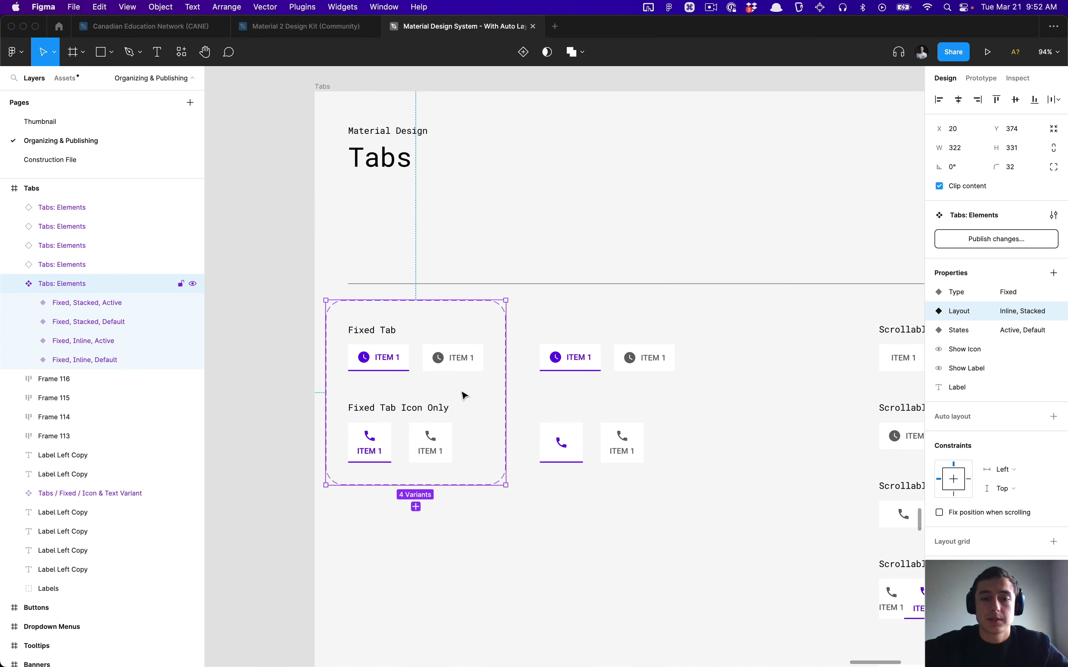
key(alt)
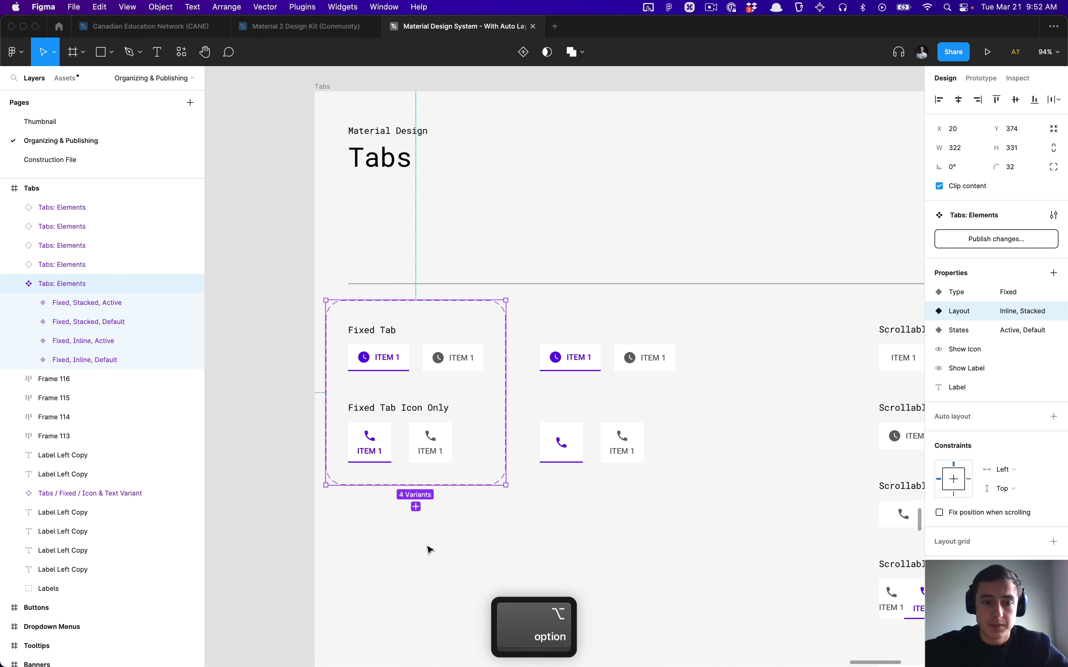
scroll(430, 549, down, 5)
scroll(746, 348, right, 5)
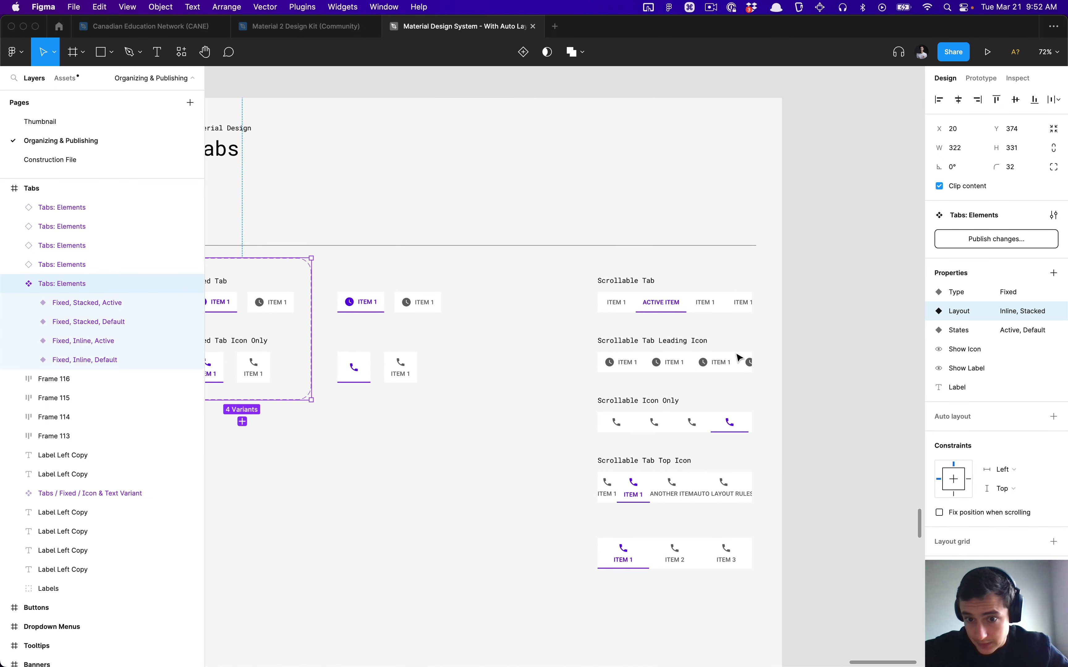
scroll(522, 541, up, 5)
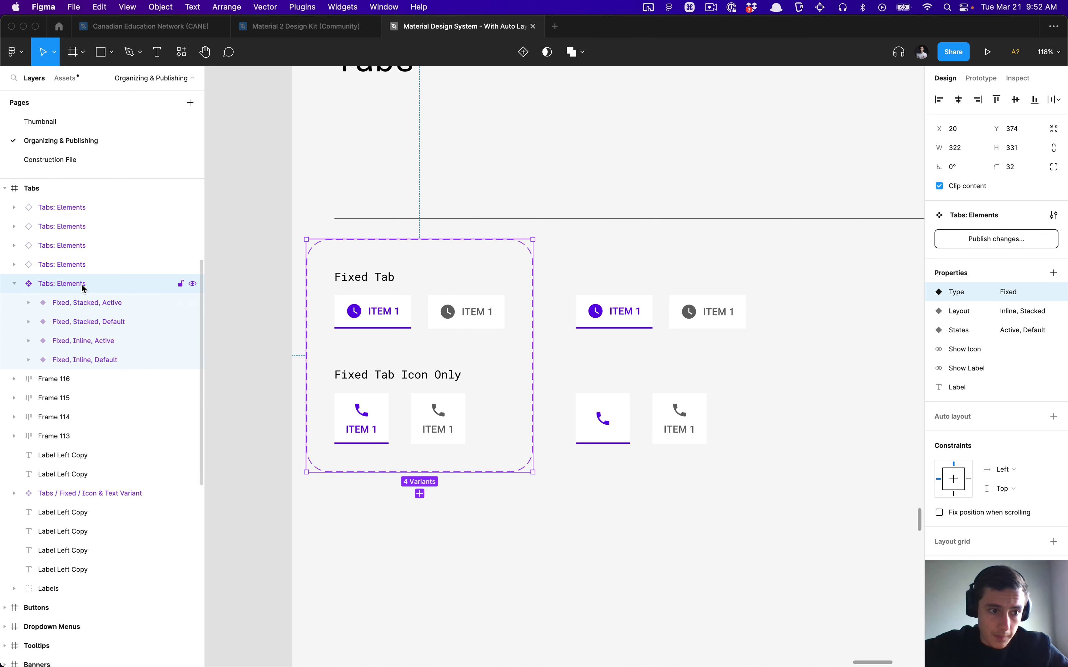
key(super+r)
key(alt+Left)
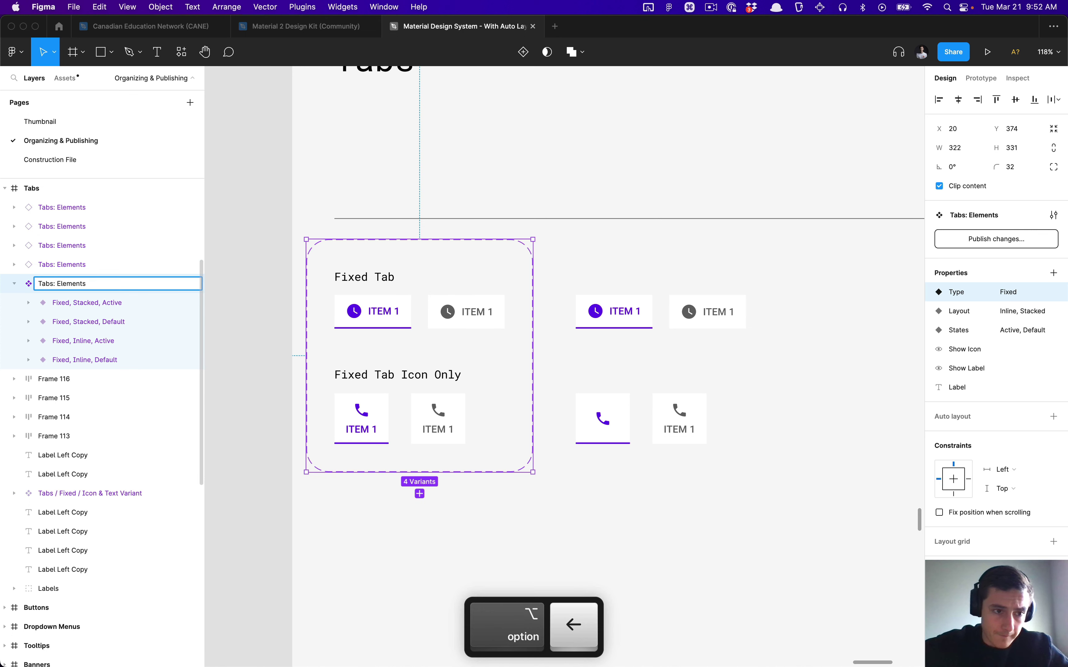
key(shift)
key(super+Left)
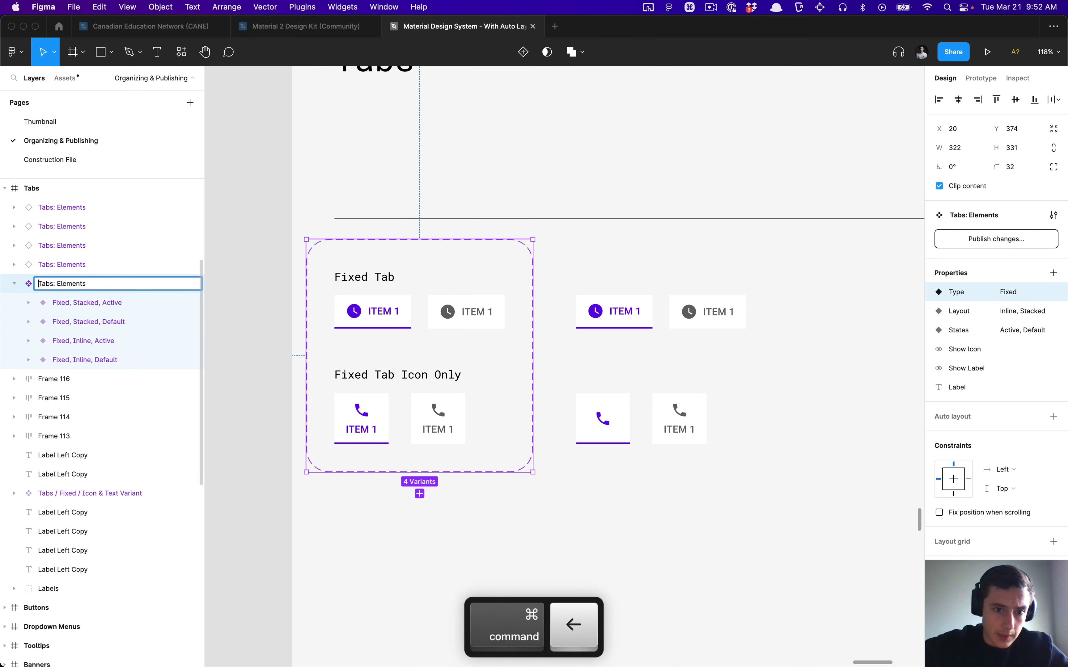
key(alt+Right)
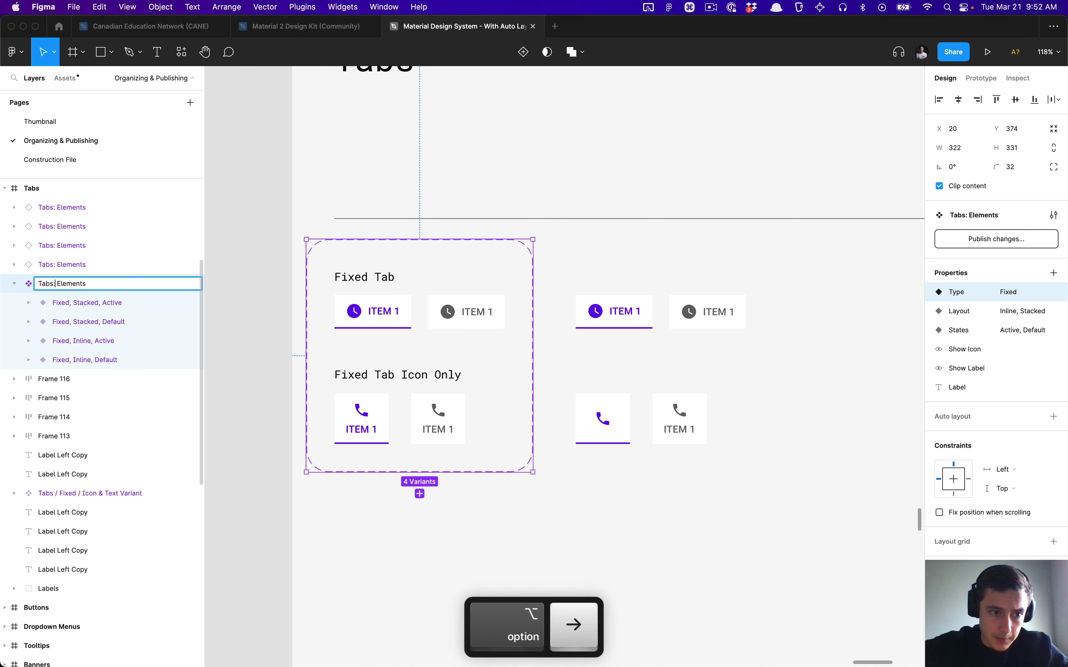
key(alt+Right)
key(alt+Left)
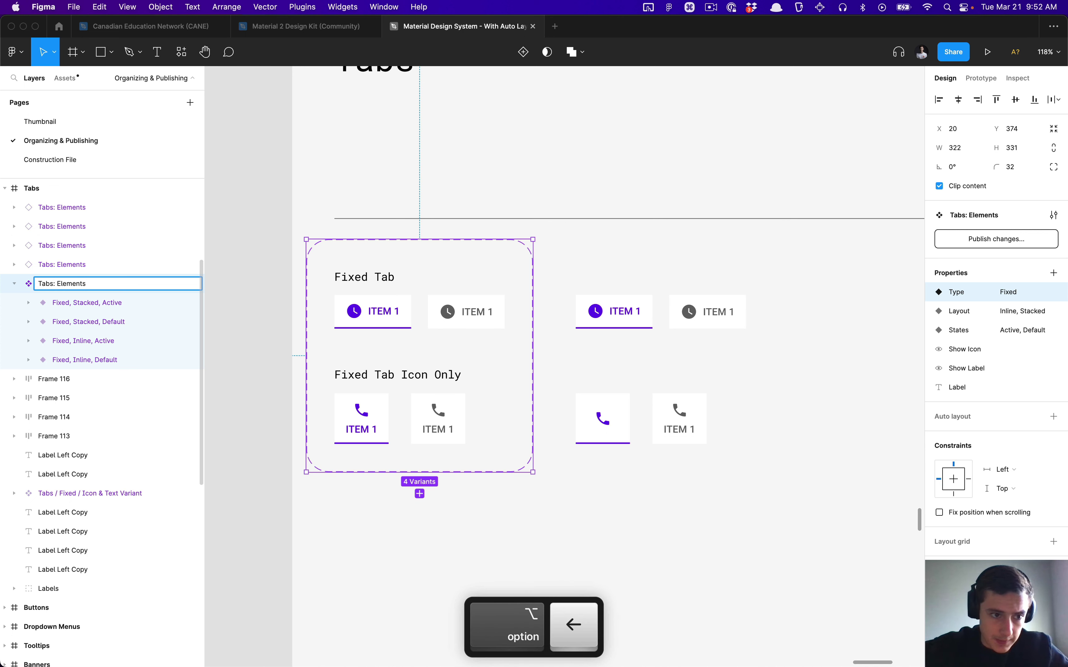
key(super+Right)
key(Return)
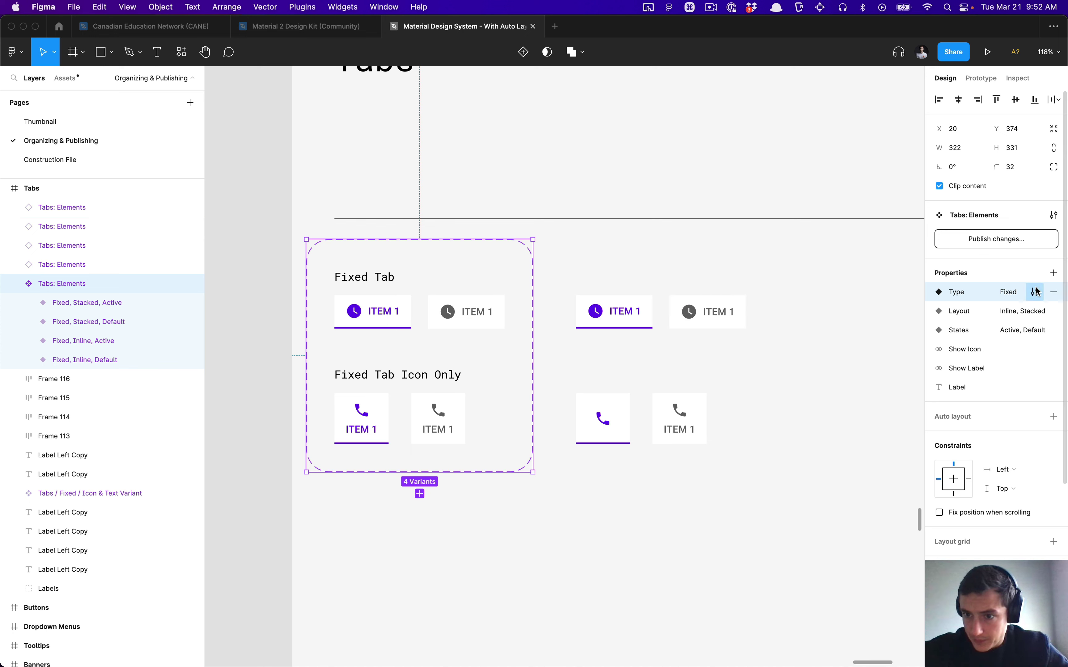
Delete the component set's Type property with the single value Fixed and rename the Layout property as Type.
click(1055, 295)
double_click(966, 295)
text(Type)
key(Return)
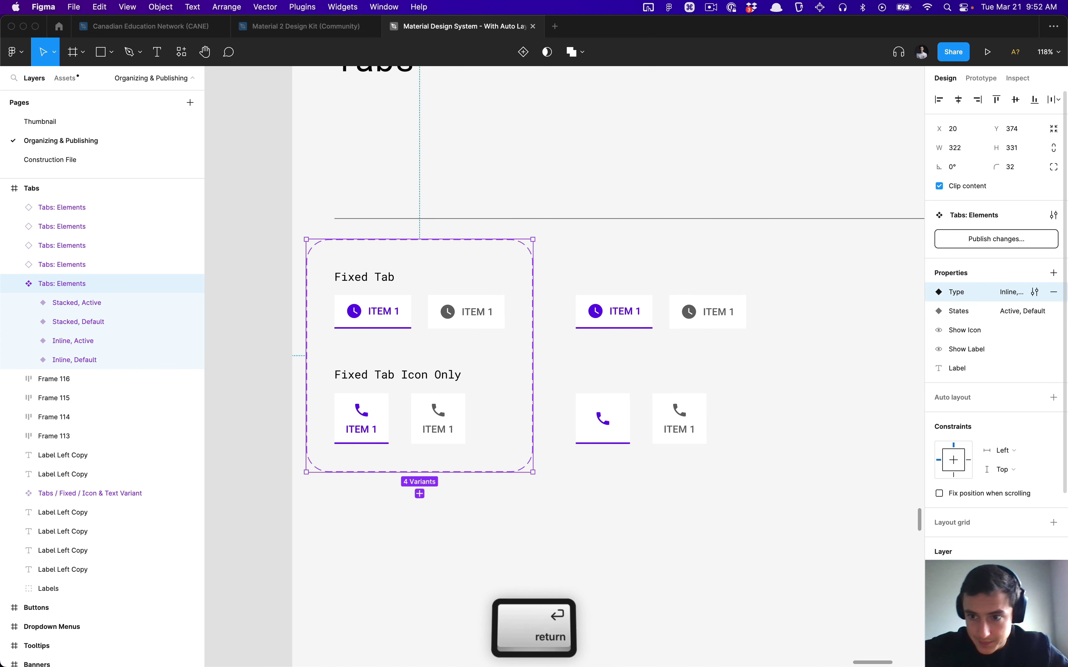
click(577, 265)
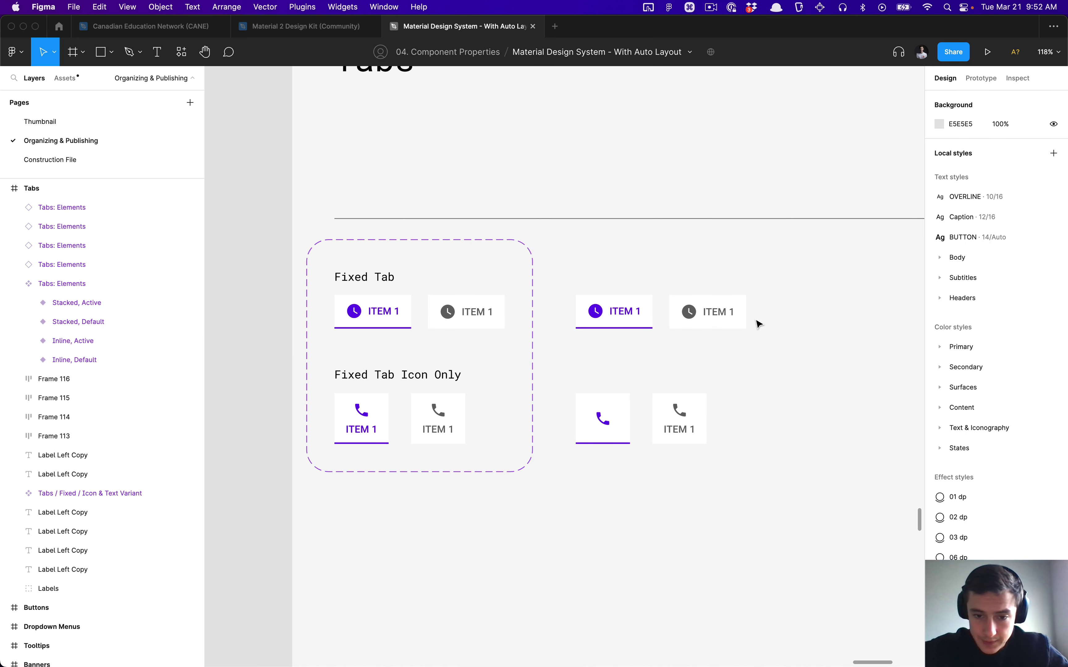
Delete the four tab instances beside the Tabs: Elements component set.
scroll(637, 370, down, 5)
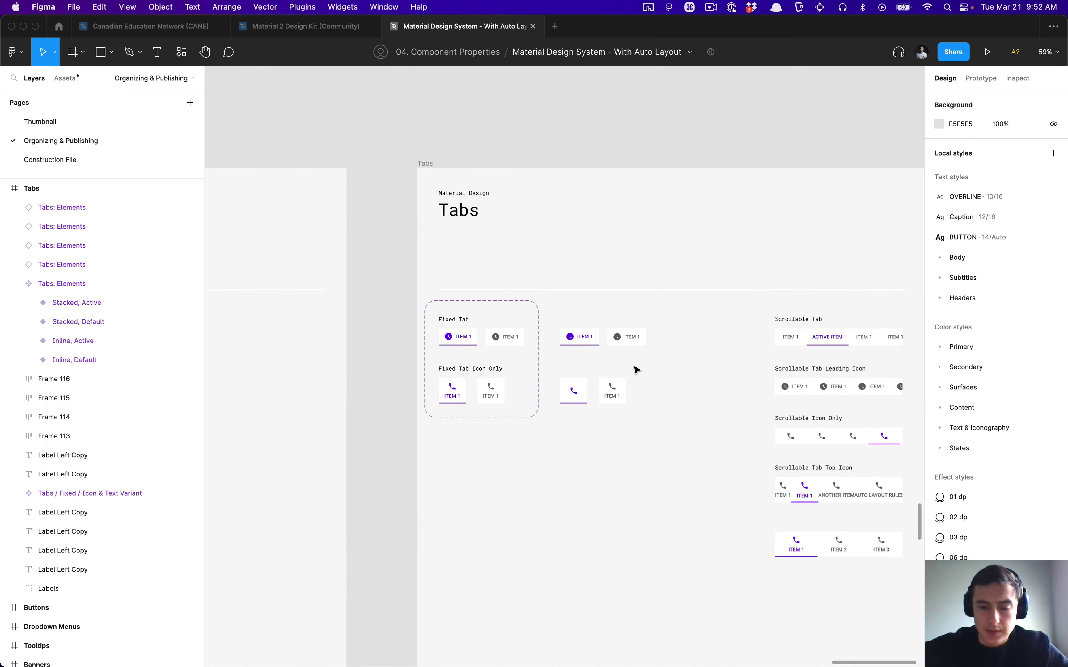
drag(652, 406, 570, 339)
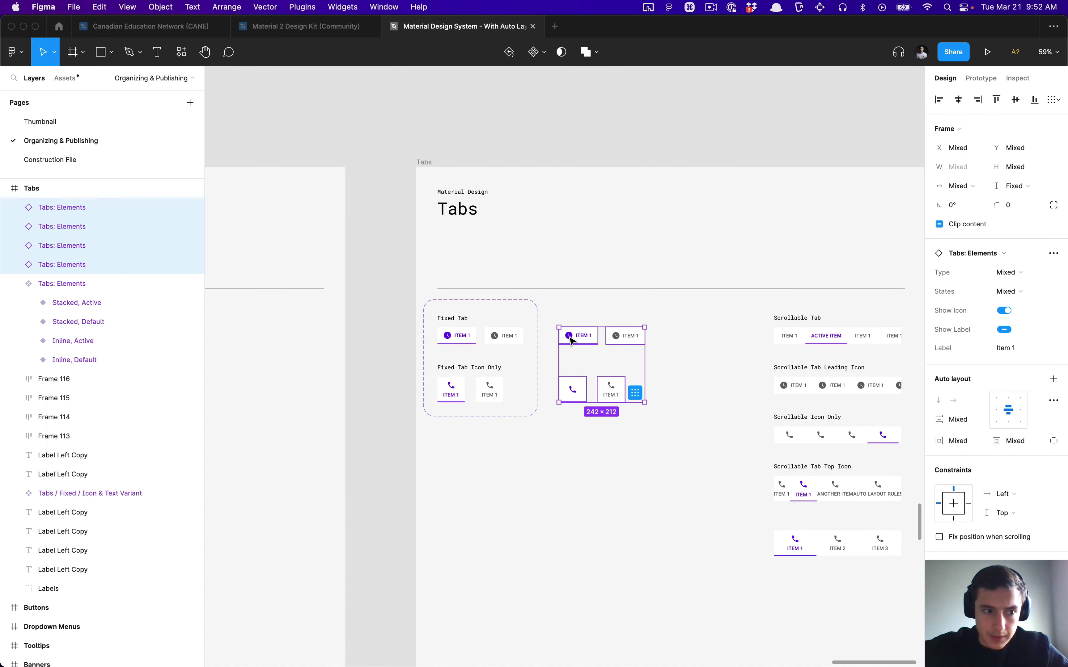
key(Delete)
Publish the Tabs: Elements component set's changes to the library.
click(507, 343)
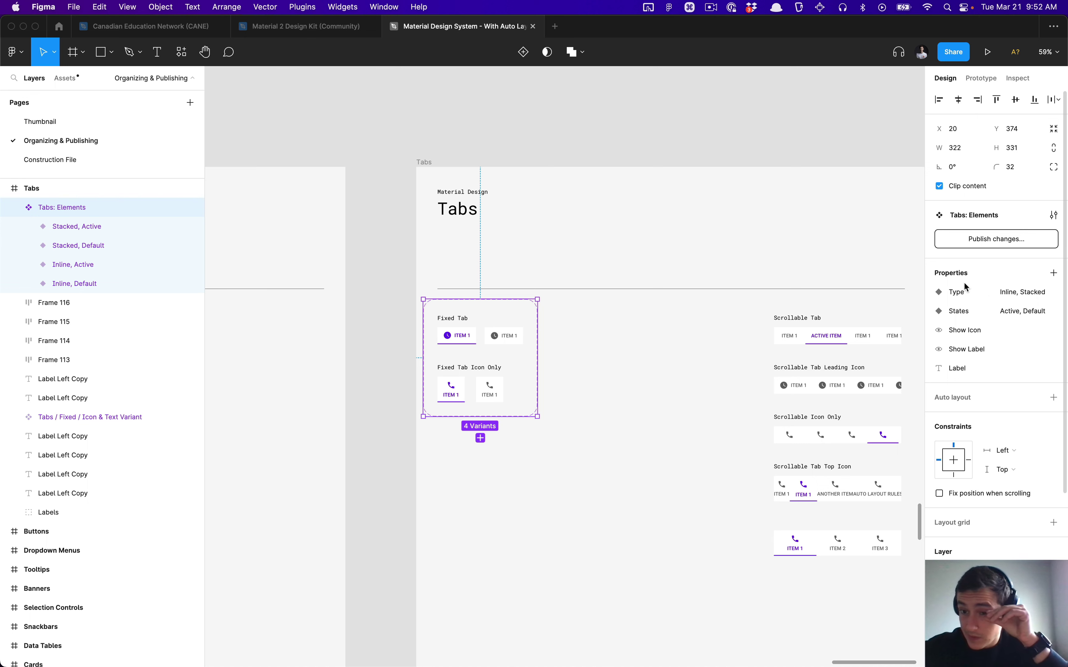
click(996, 240)
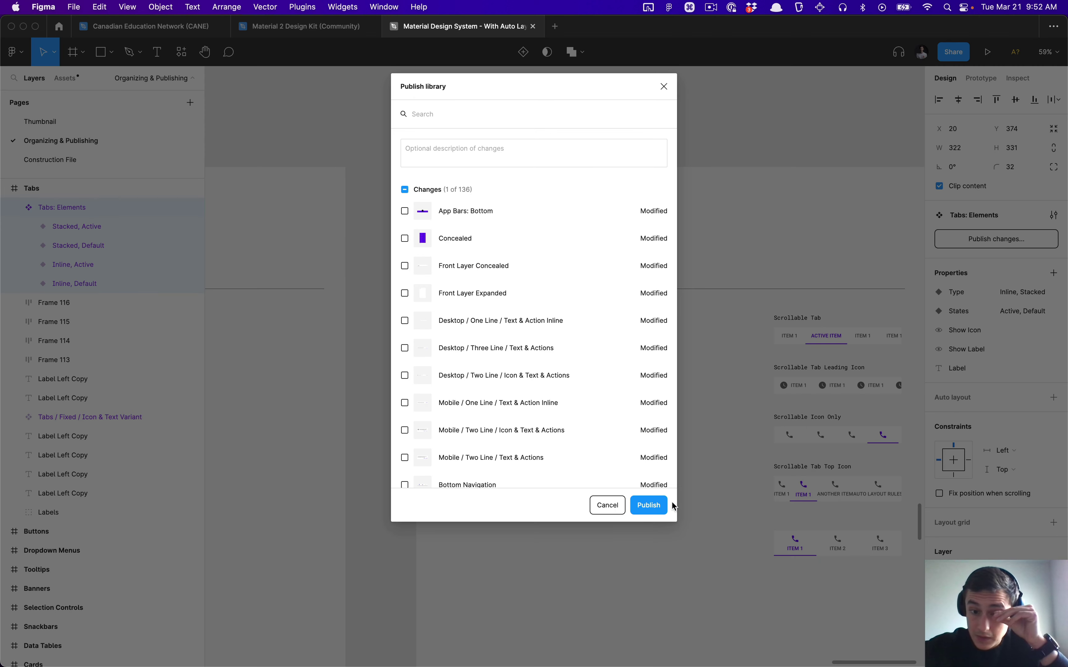
click(649, 505)
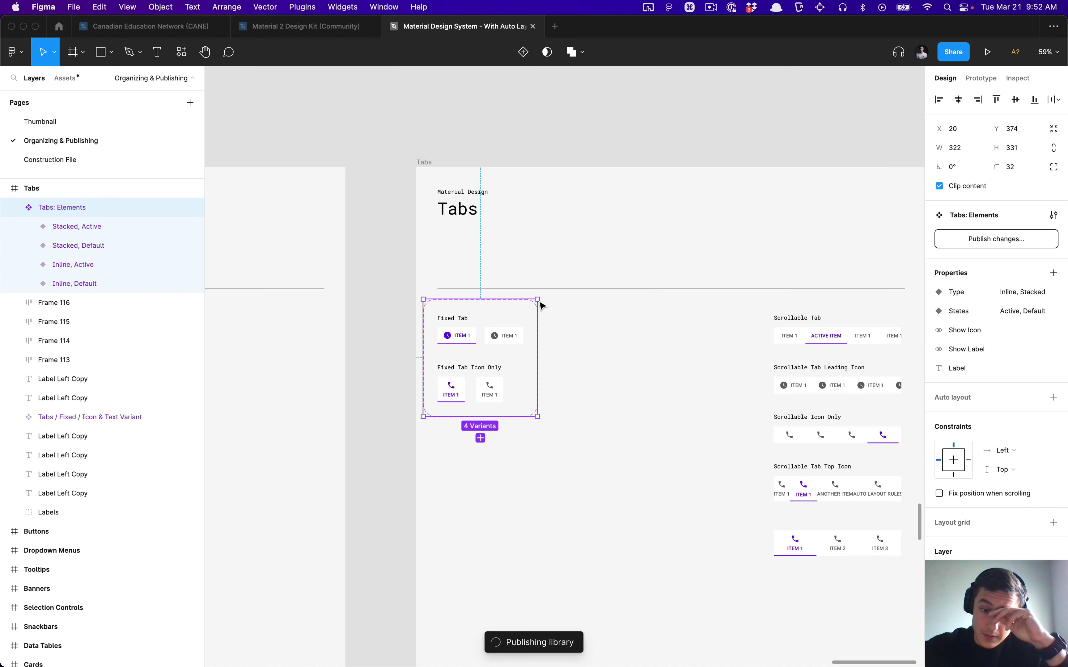
click(570, 363)
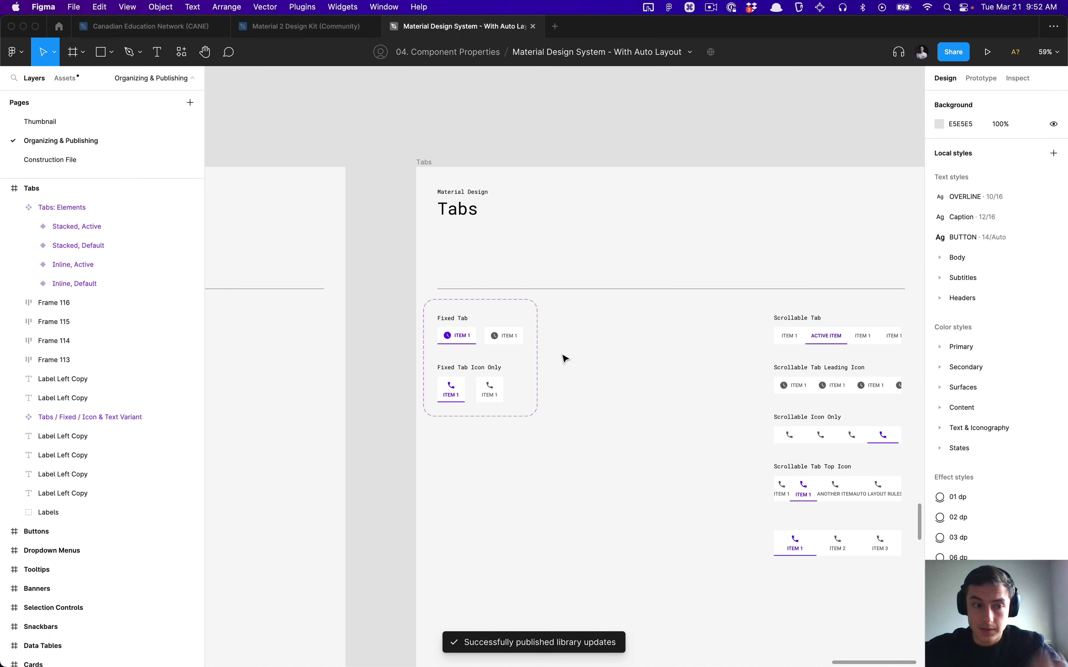
Examine the scrollable tab examples and the fixed three-item tab component to see how each one is built.
scroll(565, 359, right, 8)
scroll(565, 359, down, 2)
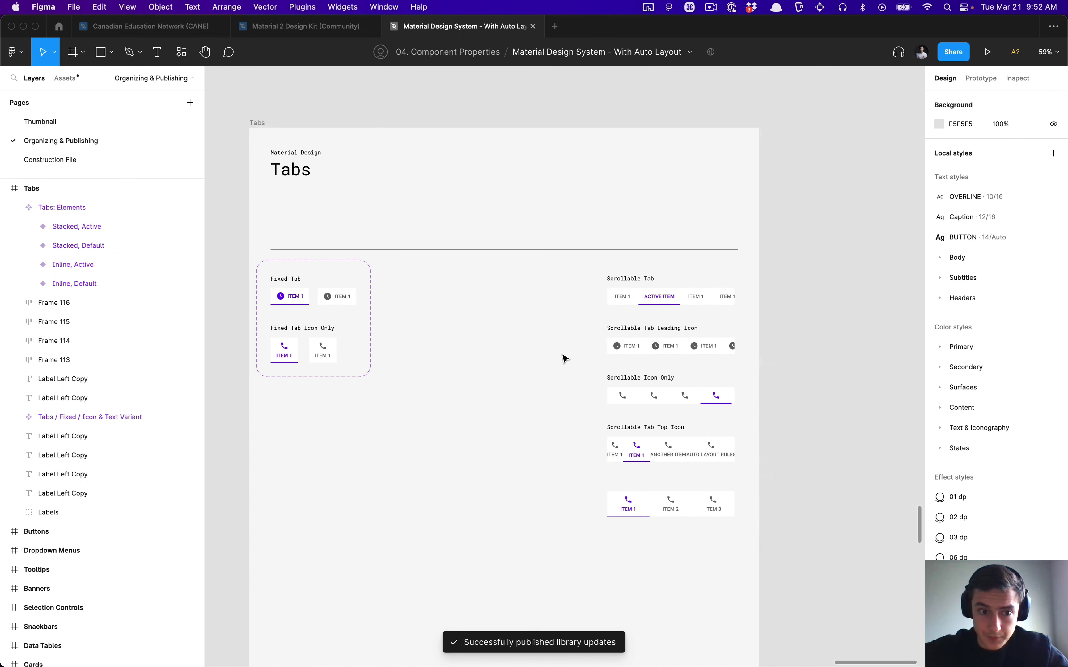
scroll(428, 343, down, 2)
scroll(428, 342, right, 2)
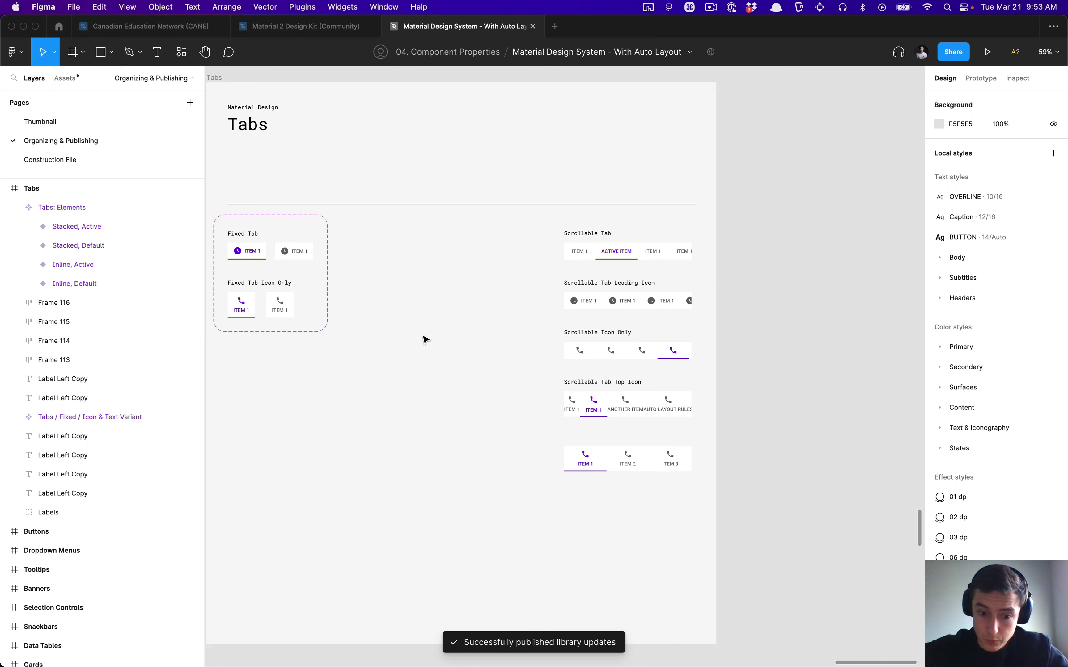
mouse_move(688, 504)
mouse_down()
mouse_move(670, 231)
mouse_move(682, 500)
mouse_up()
click(632, 554)
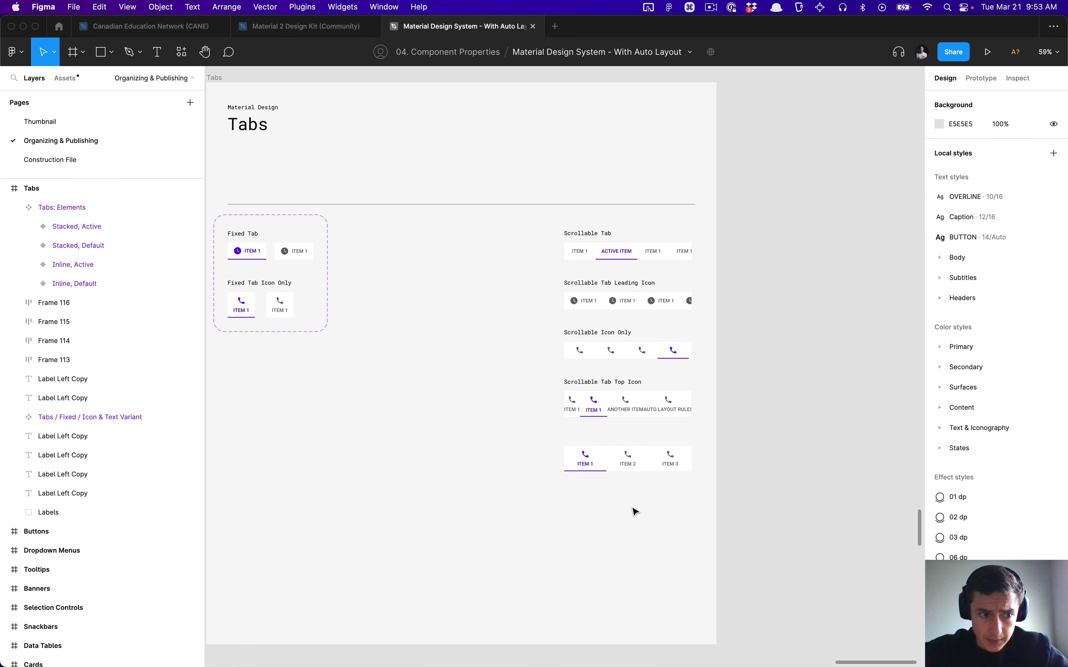
click(654, 410)
click(654, 356)
click(637, 461)
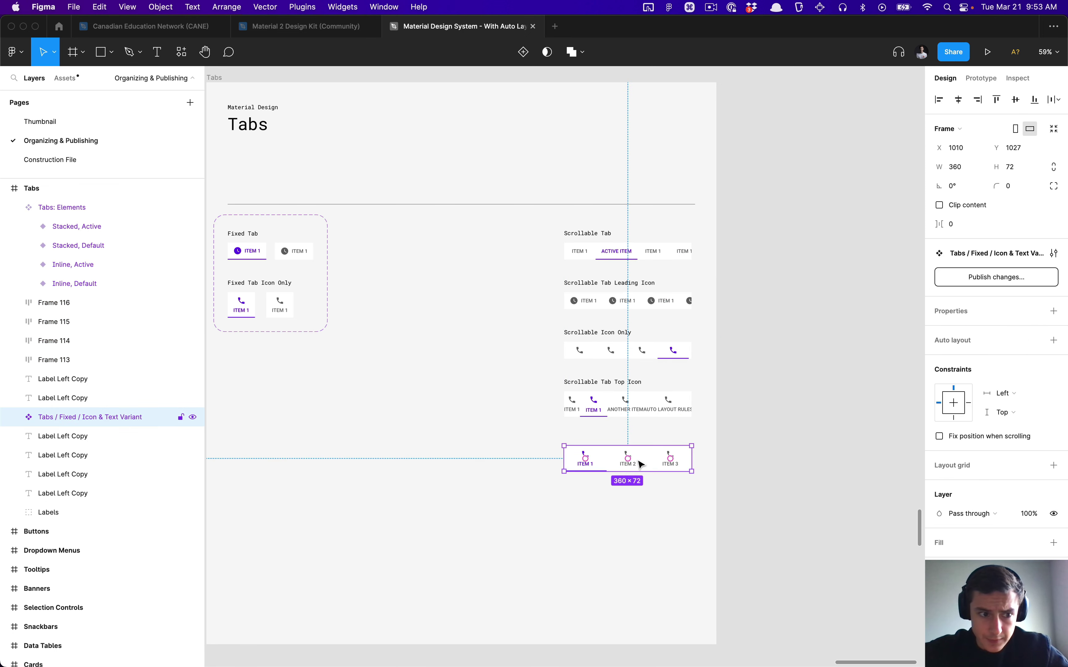
click(633, 408)
Rename the frame under the Scrollable Icon Only heading as "Tabs / Scrollable Icon Only".
click(639, 361)
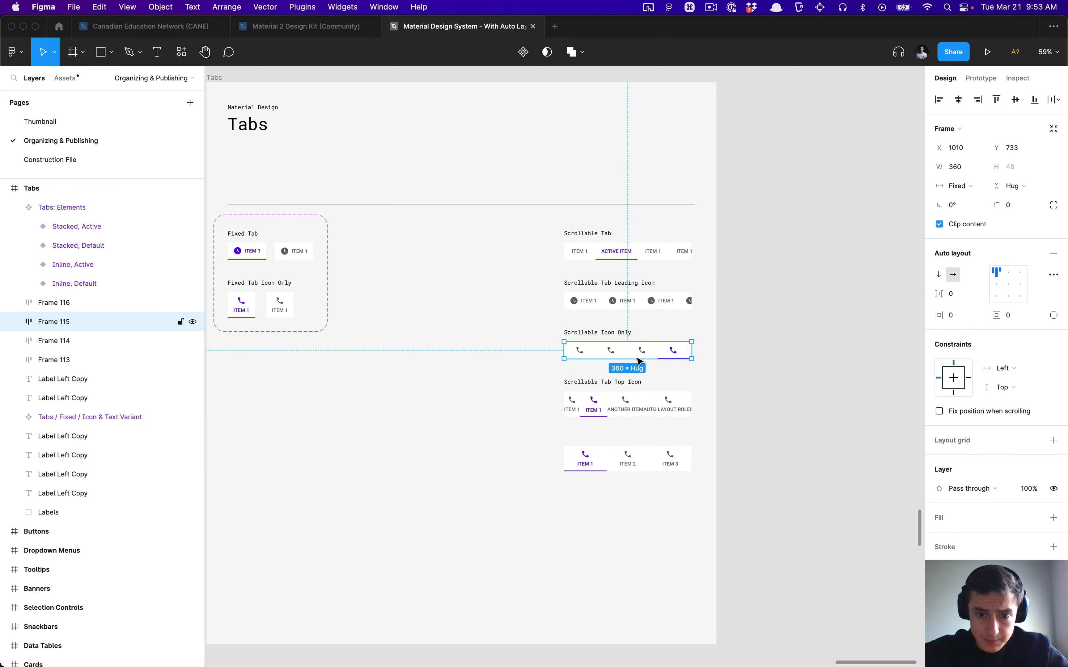
scroll(608, 339, up, 5)
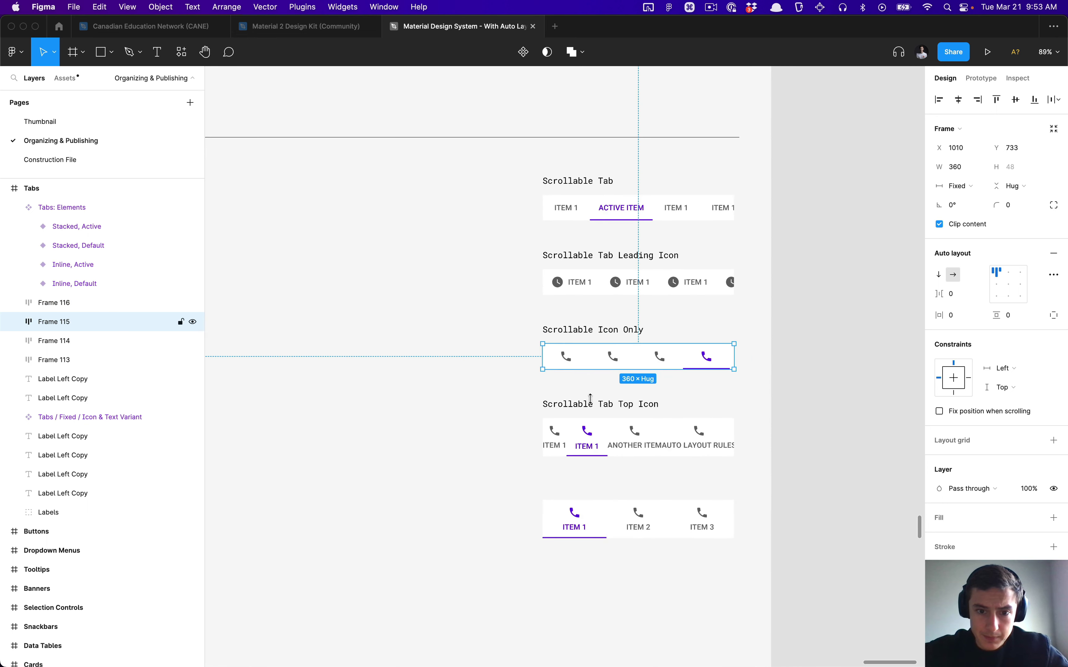
scroll(607, 422, down, 3)
scroll(592, 312, up, 5)
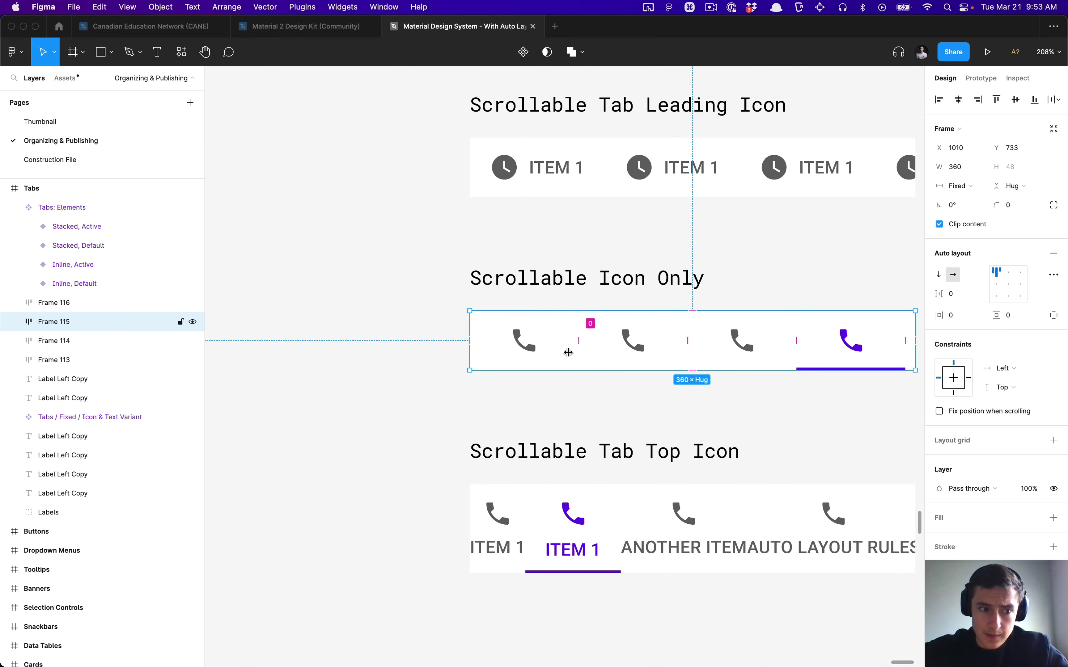
key(super+r)
text(Tabs / )
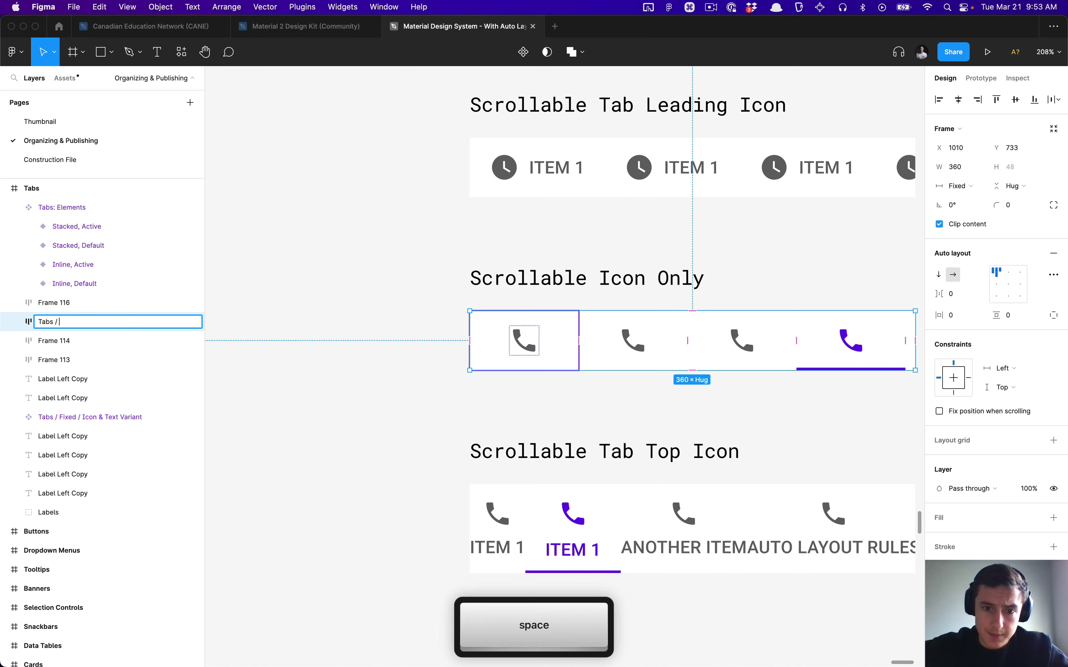
text(Scr)
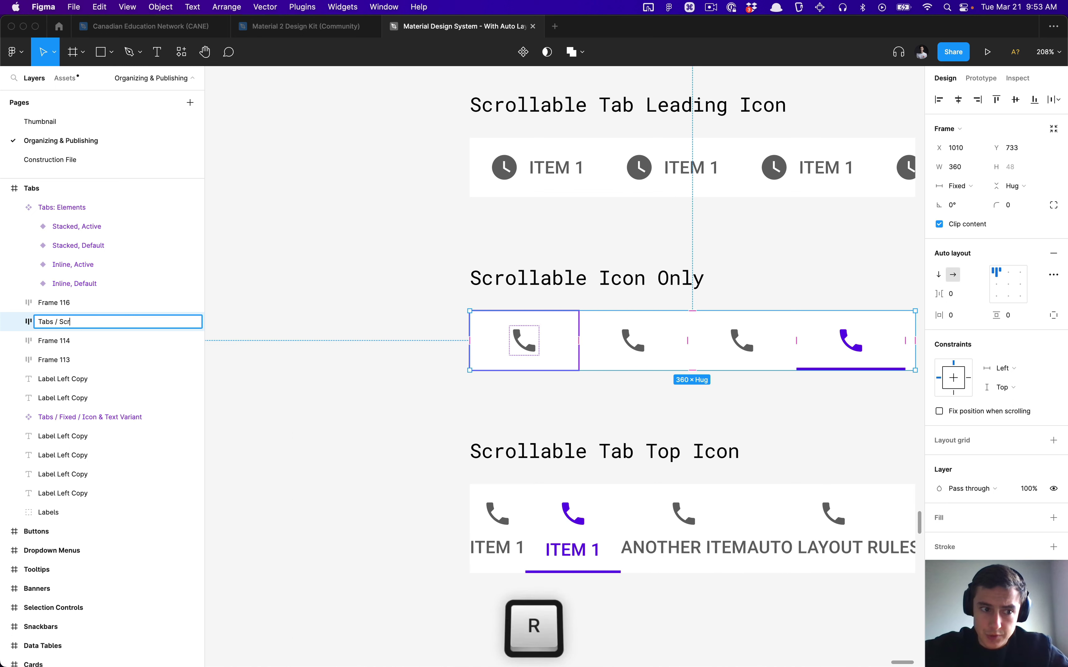
text(ollable Icon )
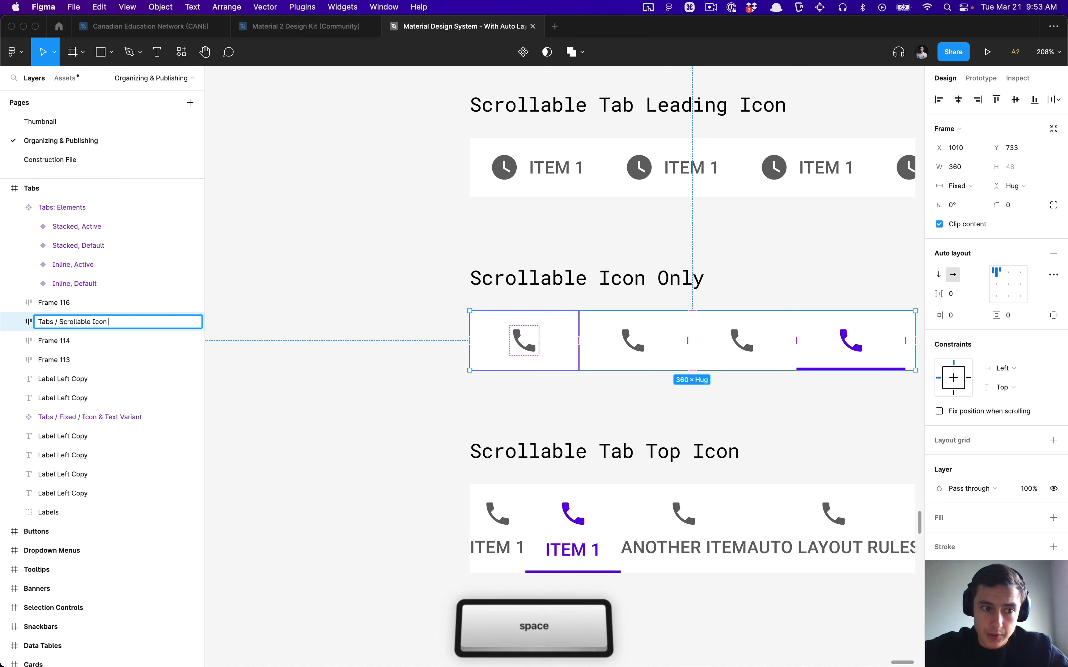
text(Only)
key(Return)
click(370, 336)
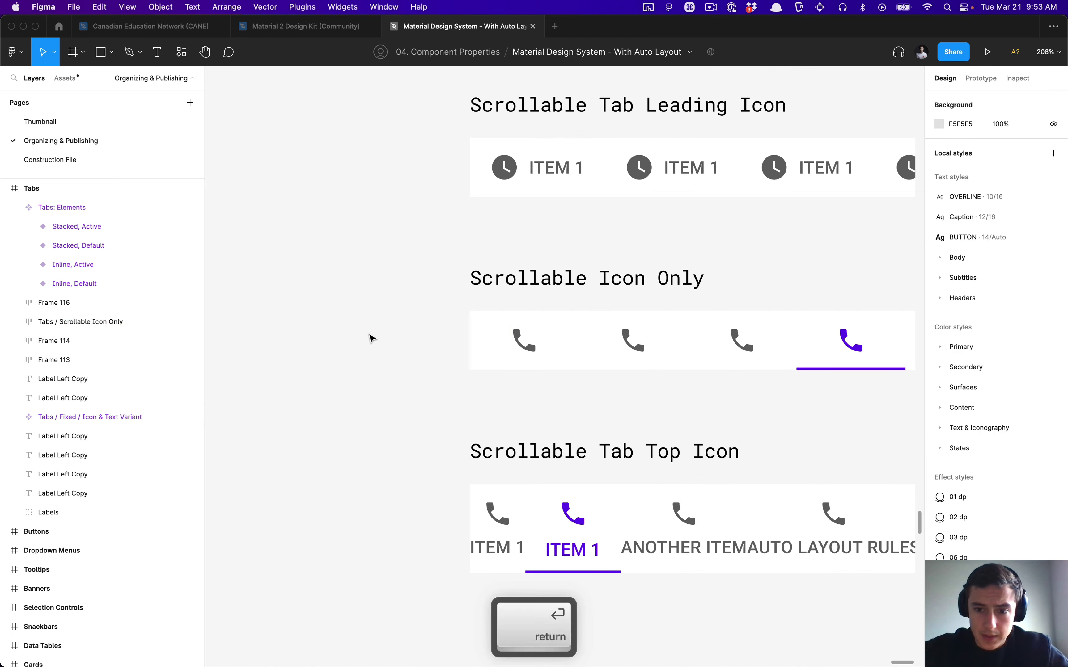
Place an instance of the Stacked, Default variant in the empty area between the Tabs: Elements set and the scrollable tab examples.
scroll(371, 339, down, 5)
scroll(369, 337, down, 5)
scroll(353, 322, left, 5)
scroll(316, 284, up, 5)
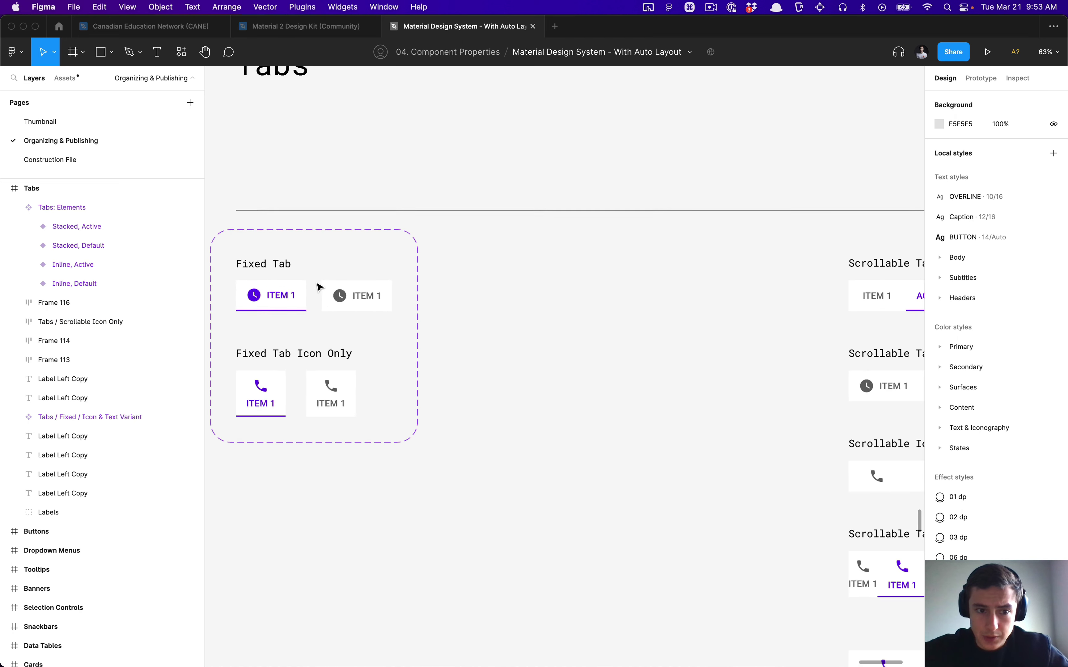
scroll(319, 287, right, 2)
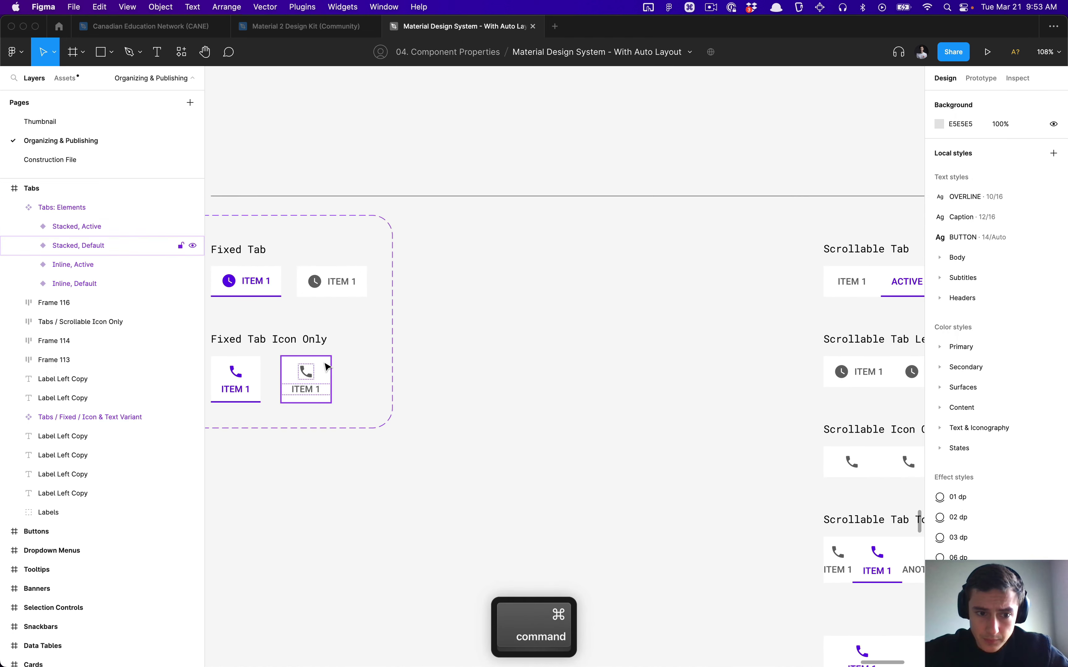
super+click(325, 370)
key(alt)
drag(325, 370, 720, 350)
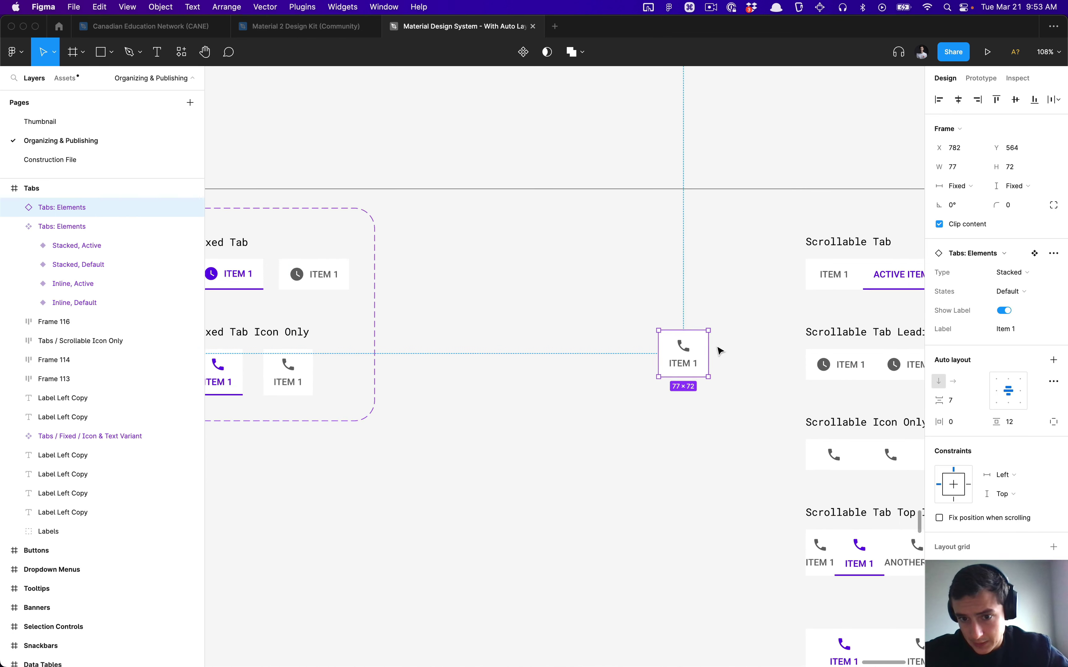
Move the stacked tab instance down beside the Scrollable Tab Top Icon row.
scroll(684, 362, right, 3)
scroll(684, 362, down, 1)
scroll(635, 362, down, 3)
scroll(627, 348, right, 3)
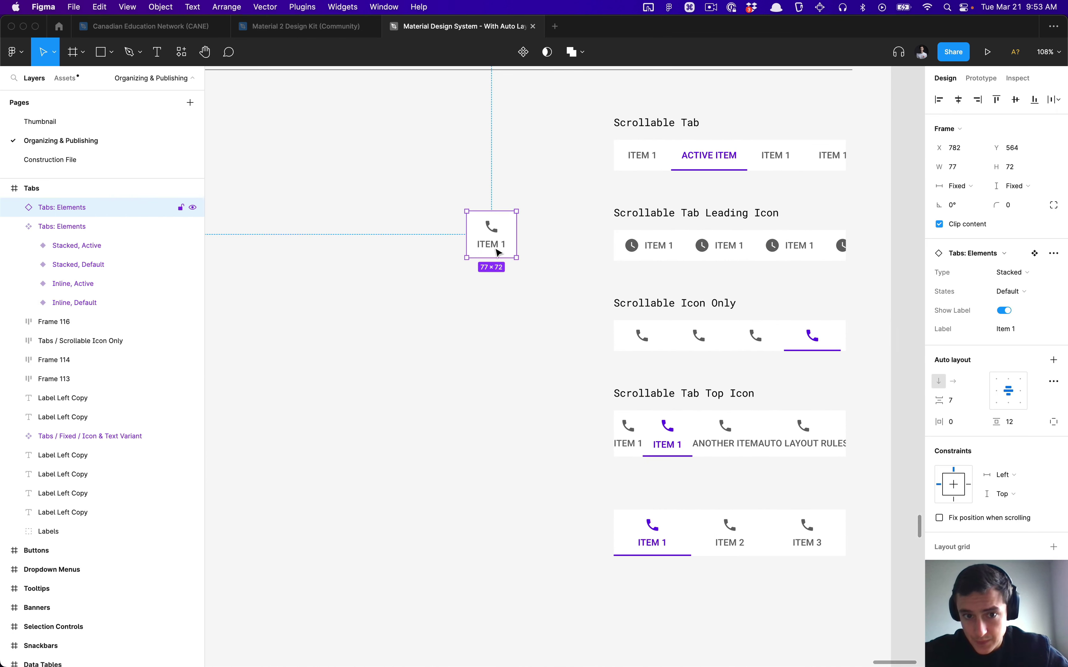
drag(498, 252, 563, 445)
click(687, 432)
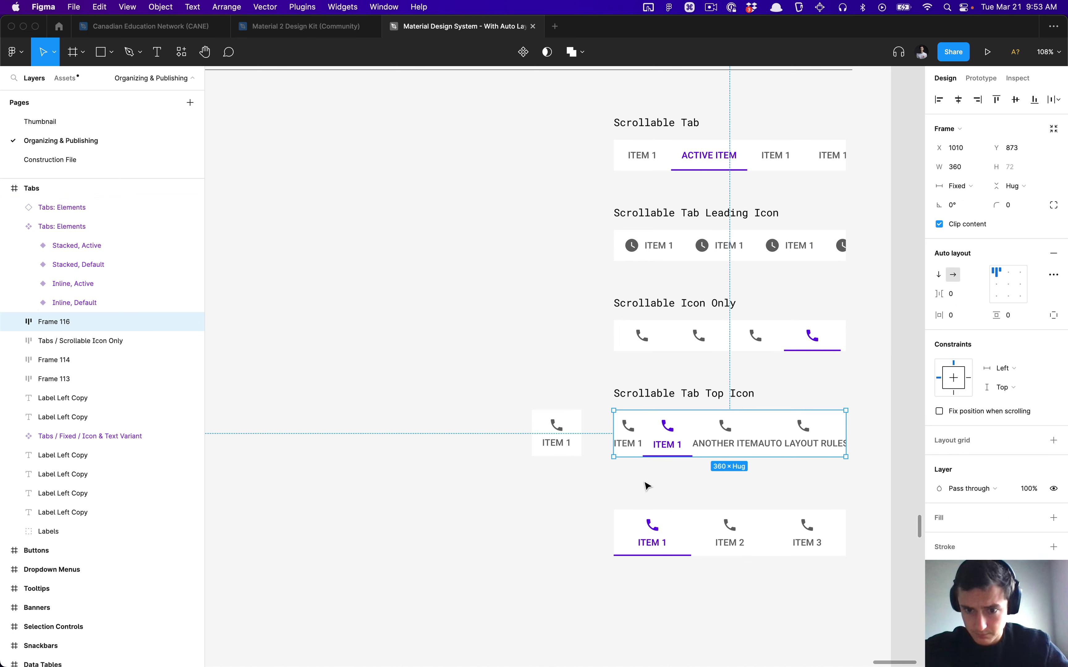
click(425, 413)
scroll(422, 411, down, 6)
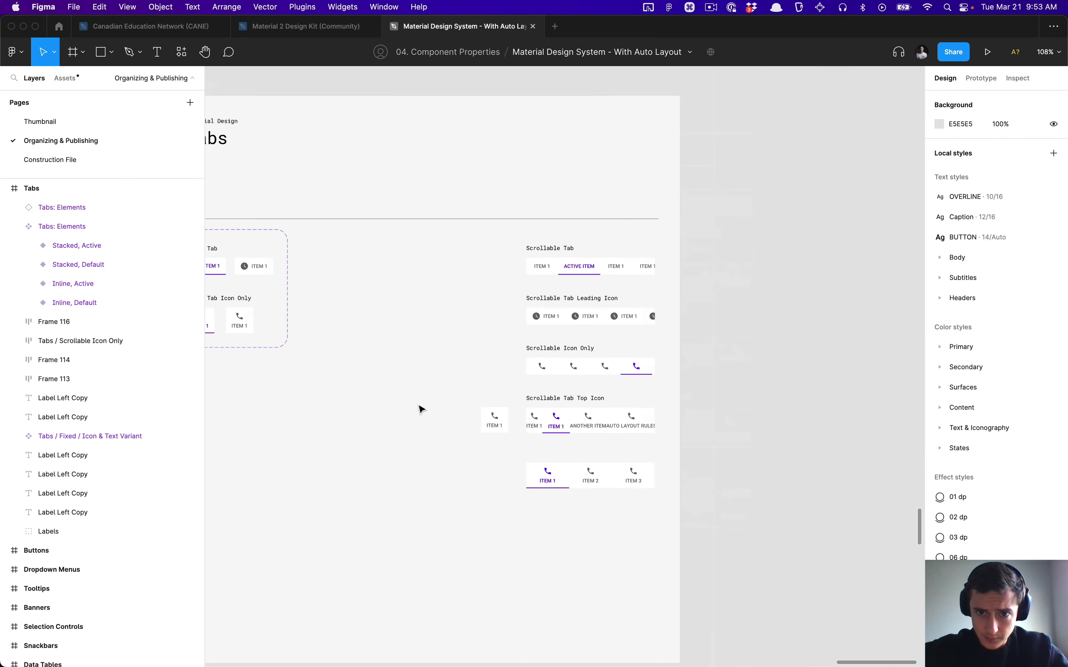
scroll(419, 410, up, 3)
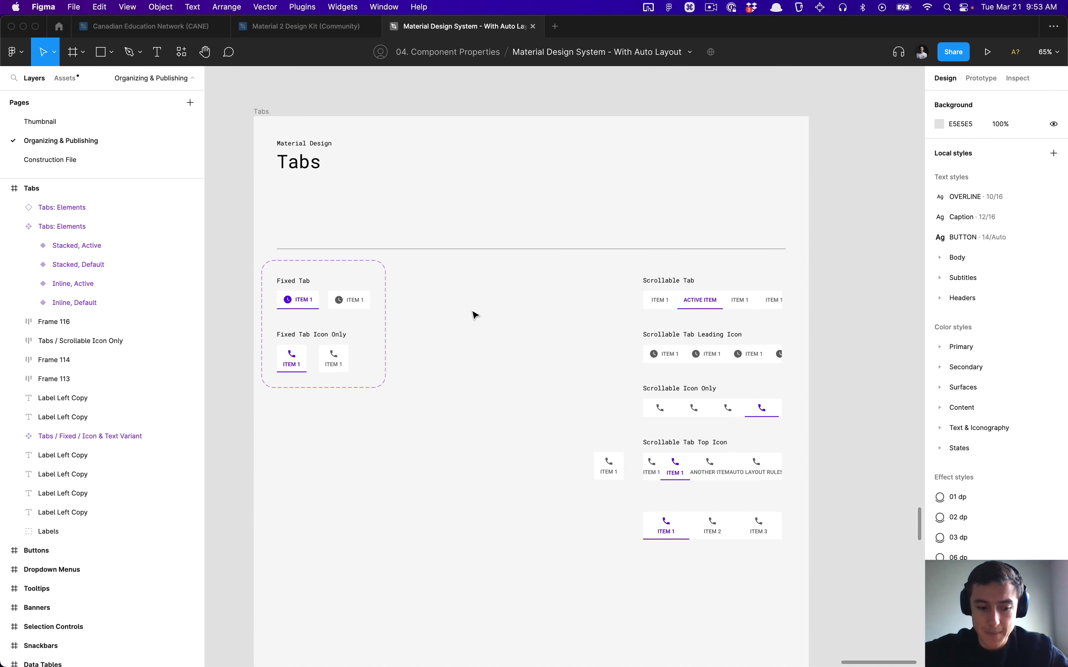
click(473, 315)
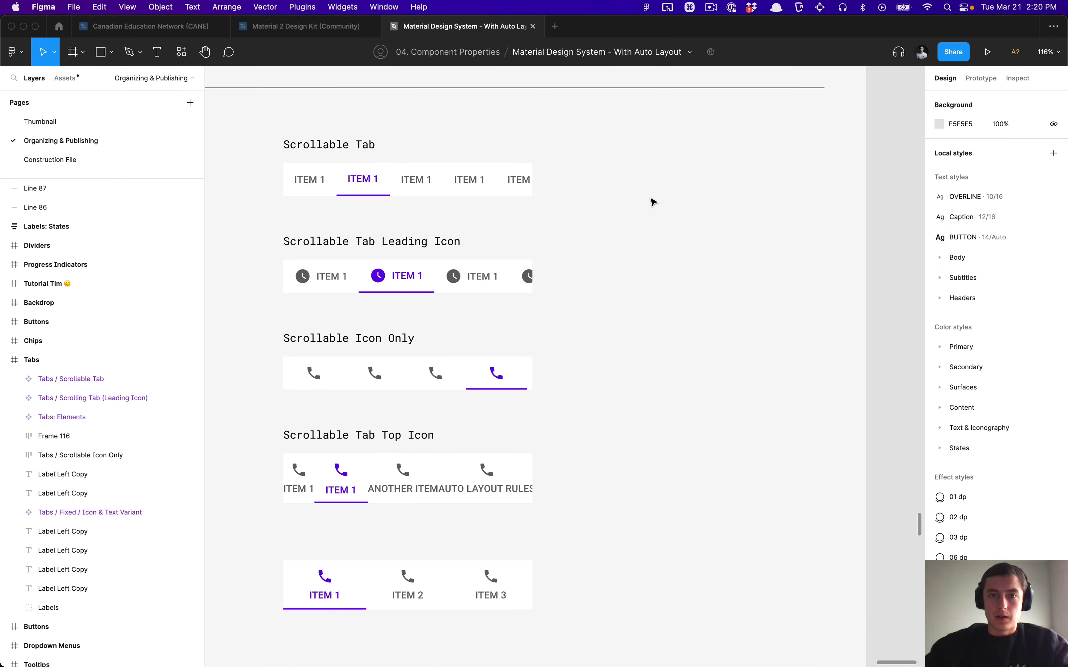
Examine the Scrollable Tab and Scrollable Tab Leading Icon components and compare them with the Tabs: Elements set.
scroll(650, 201, down, 3)
scroll(653, 201, up, 3)
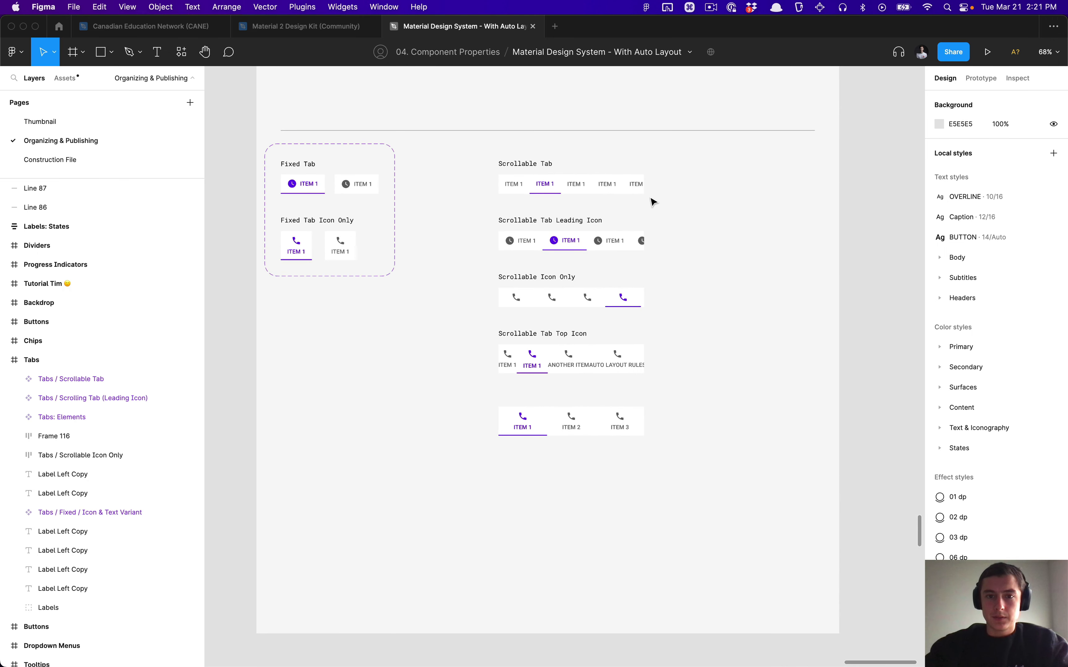
scroll(653, 202, up, 5)
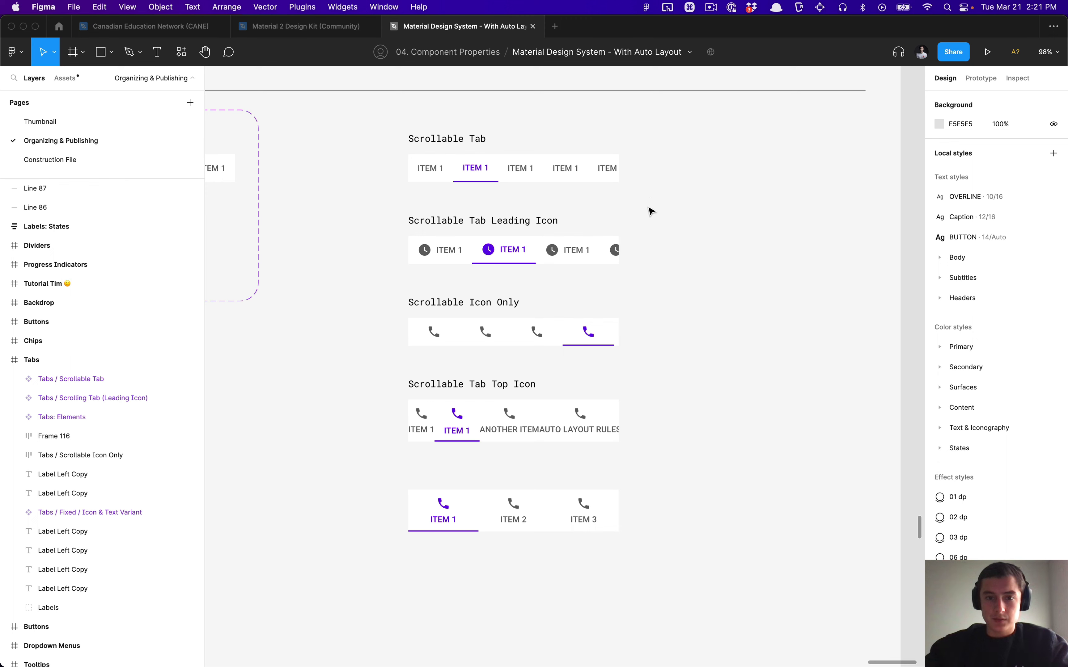
click(542, 256)
scroll(541, 256, up, 2)
scroll(541, 257, right, 2)
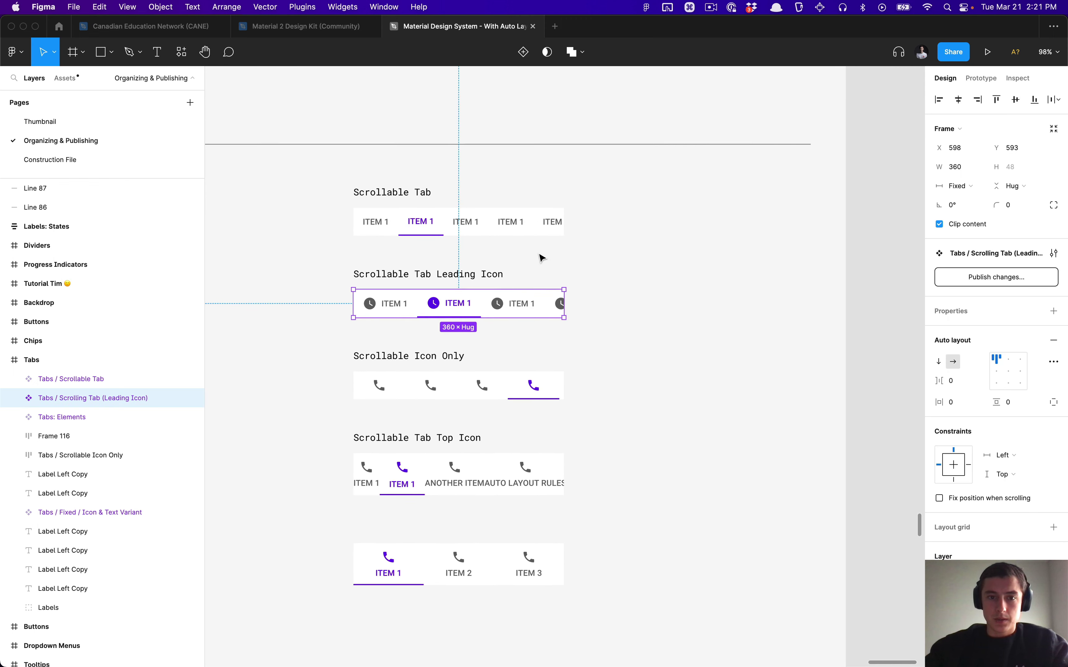
click(542, 258)
scroll(542, 258, left, 4)
scroll(542, 258, left, 3)
scroll(501, 240, right, 4)
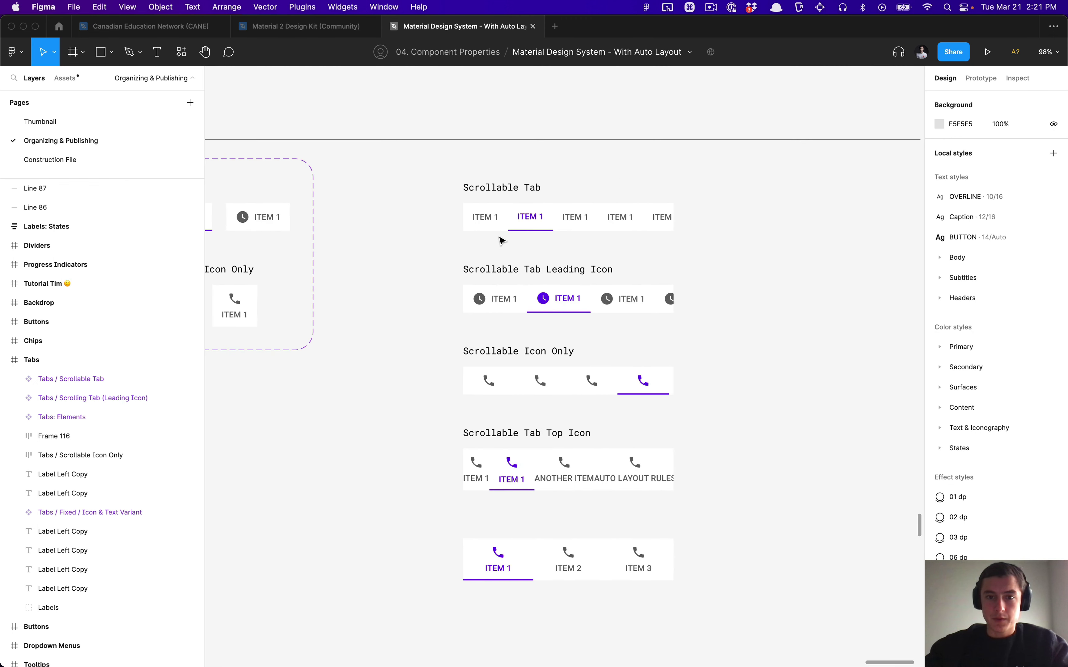
scroll(500, 240, down, 1)
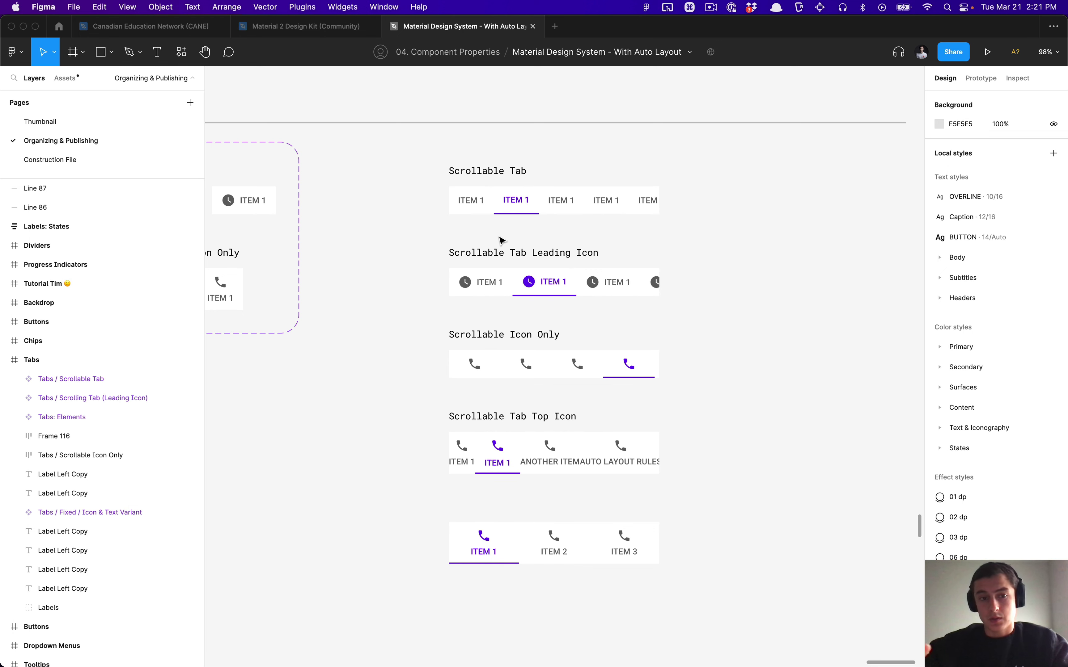
scroll(501, 240, left, 3)
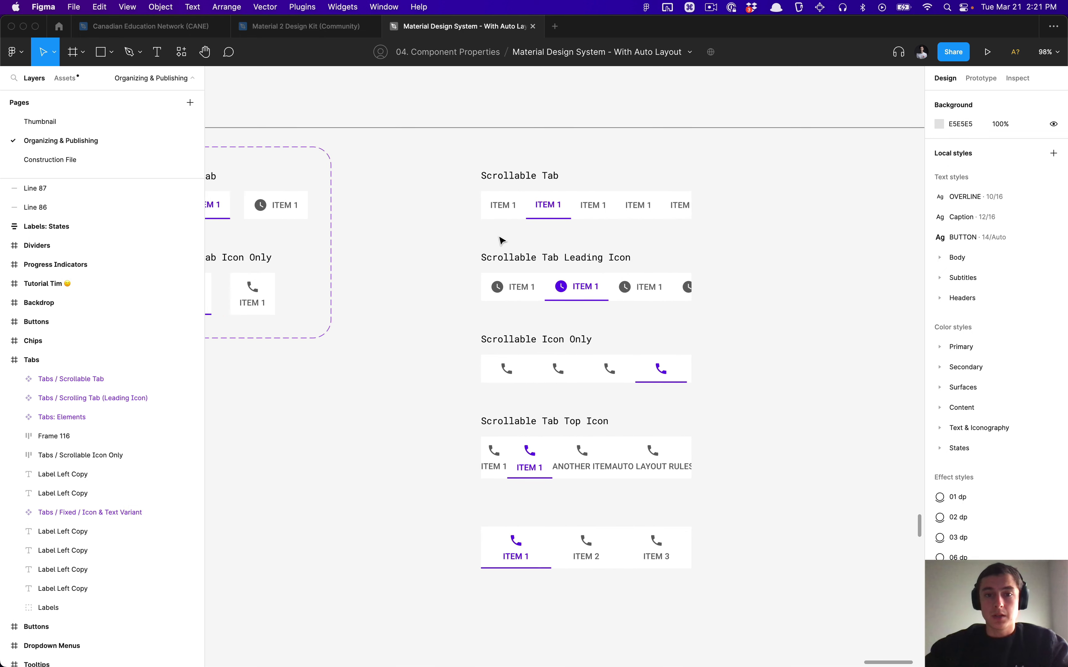
Place an instance of the Inline, Default variant to the right of the Scrollable Tab row.
double_click(311, 191)
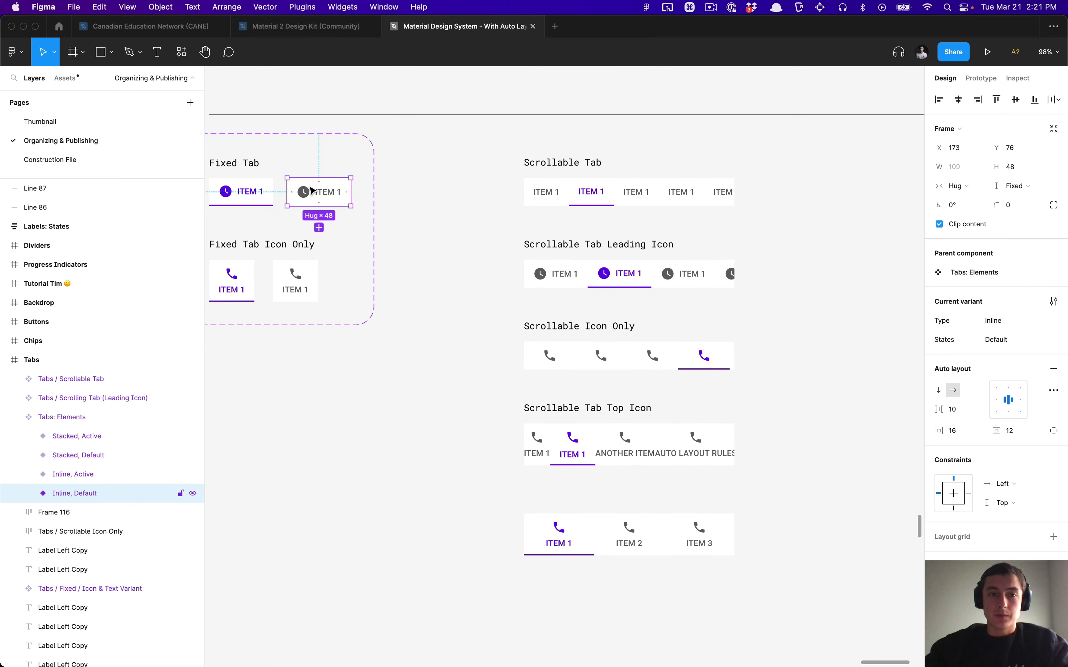
drag(312, 190, 812, 194)
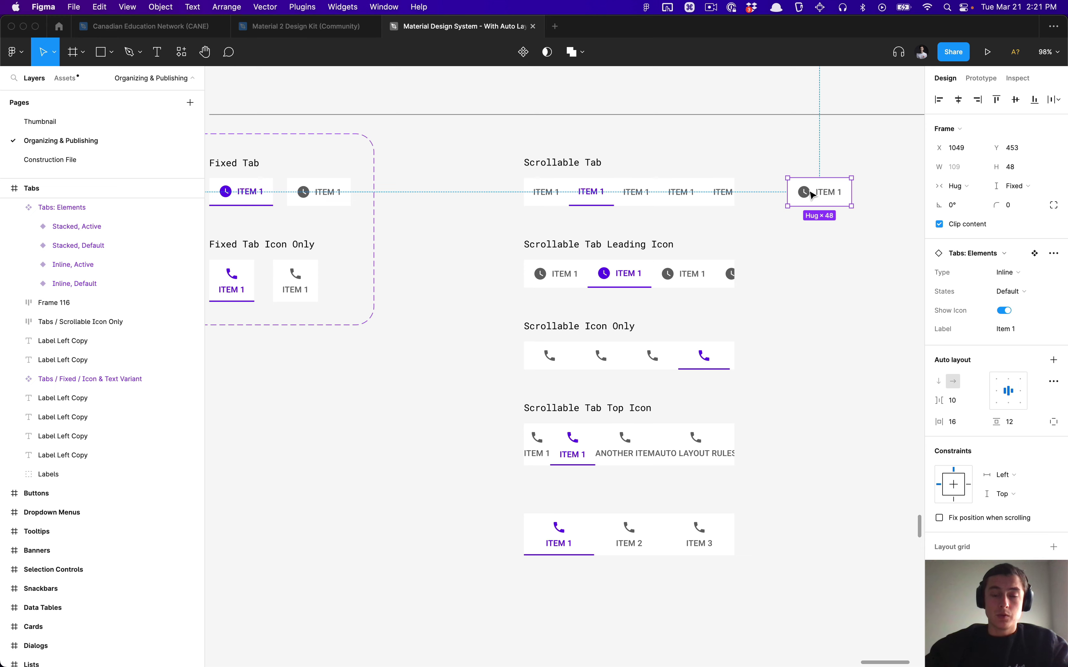
scroll(510, 340, left, 3)
click(547, 300)
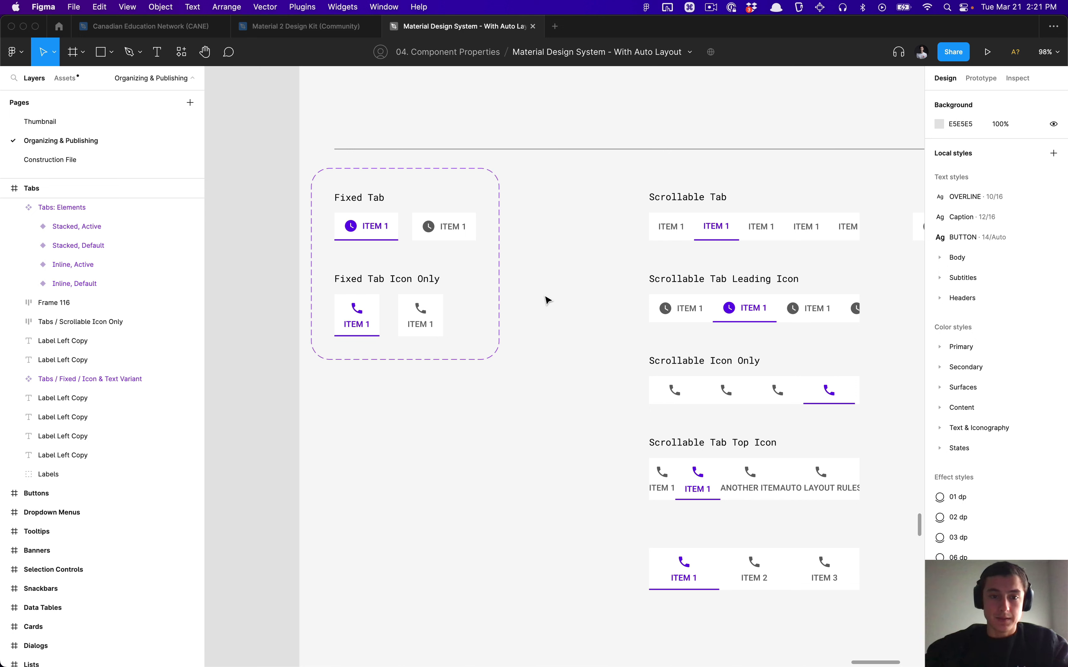
click(421, 305)
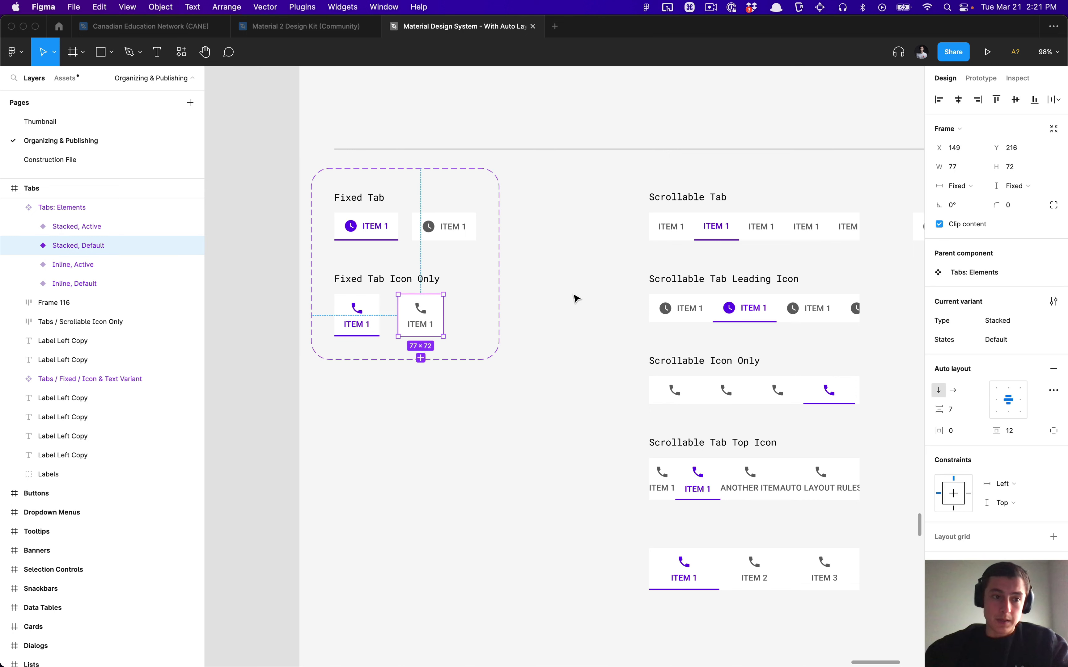
click(566, 300)
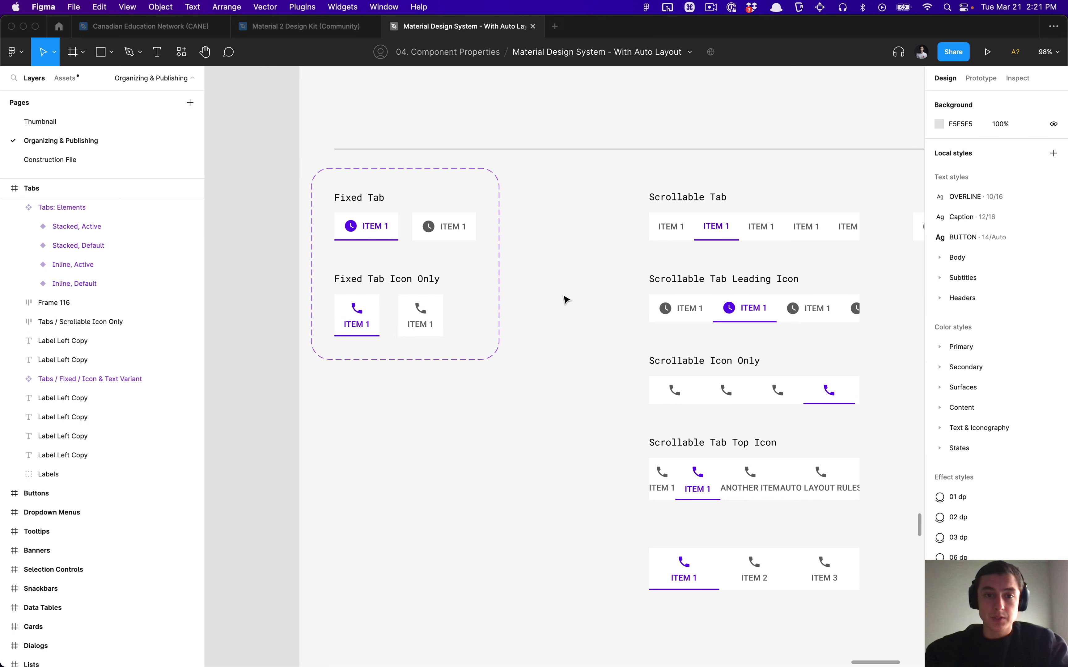
Move the inline tab instance closer to the Scrollable Tab row and duplicate it beside the Scrollable Tab Leading Icon row.
scroll(464, 238, right, 10)
scroll(465, 239, up, 5)
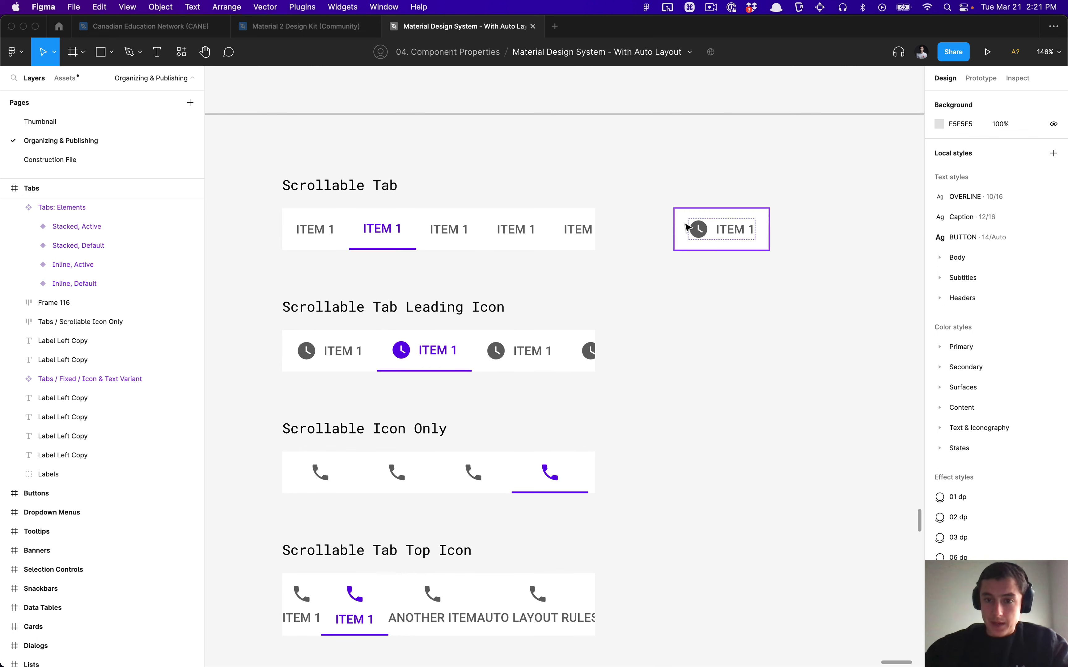
drag(717, 230, 695, 352)
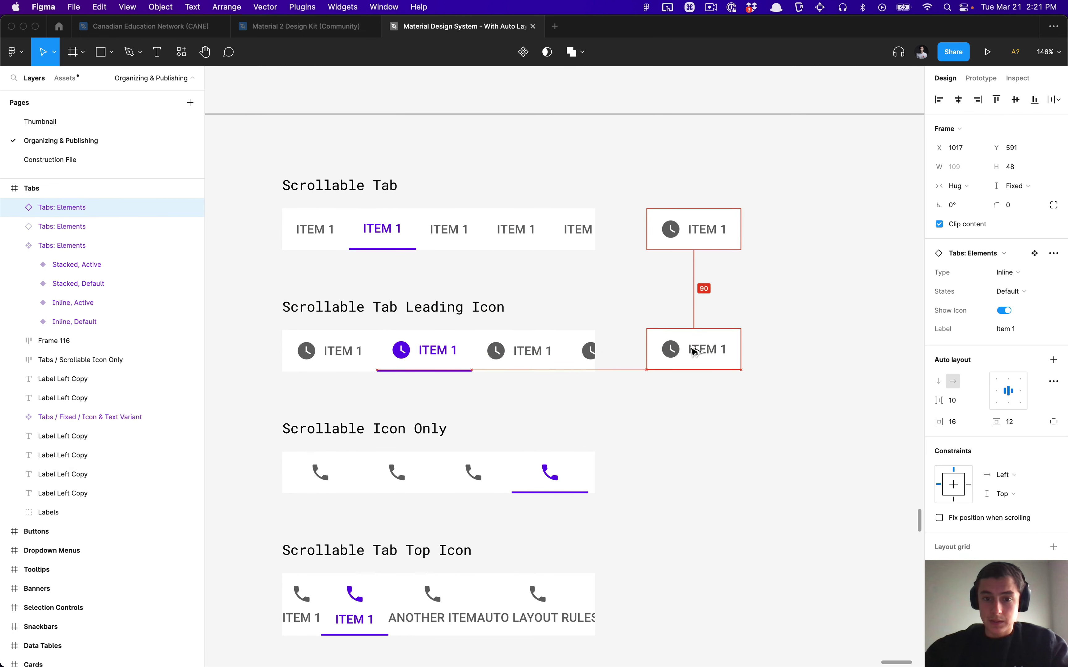
click(706, 236)
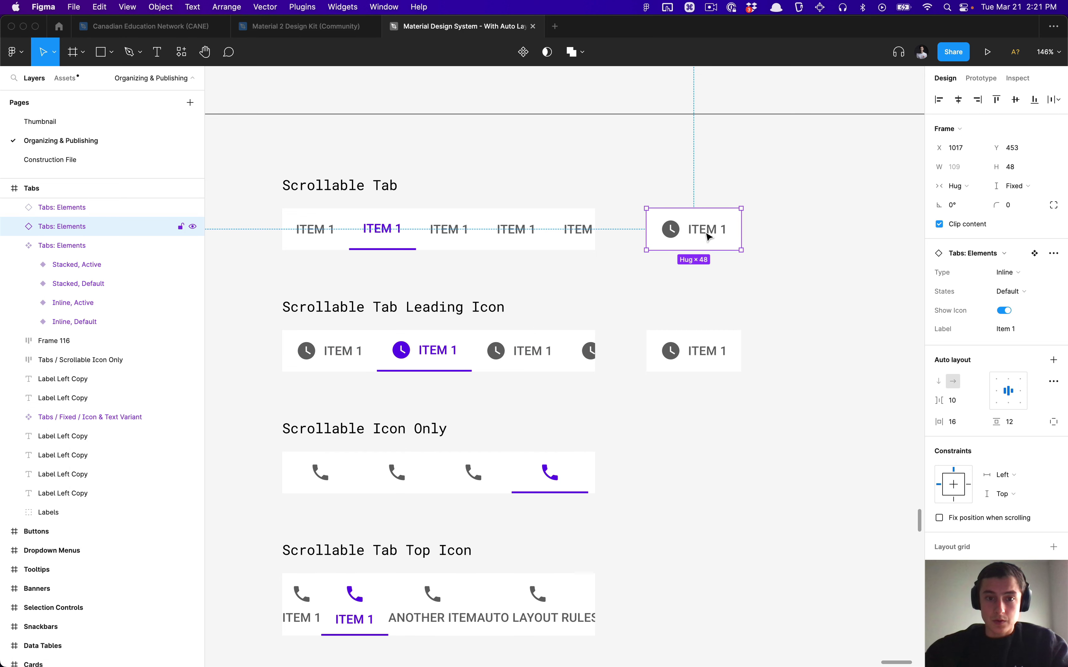
scroll(706, 236, right, 2)
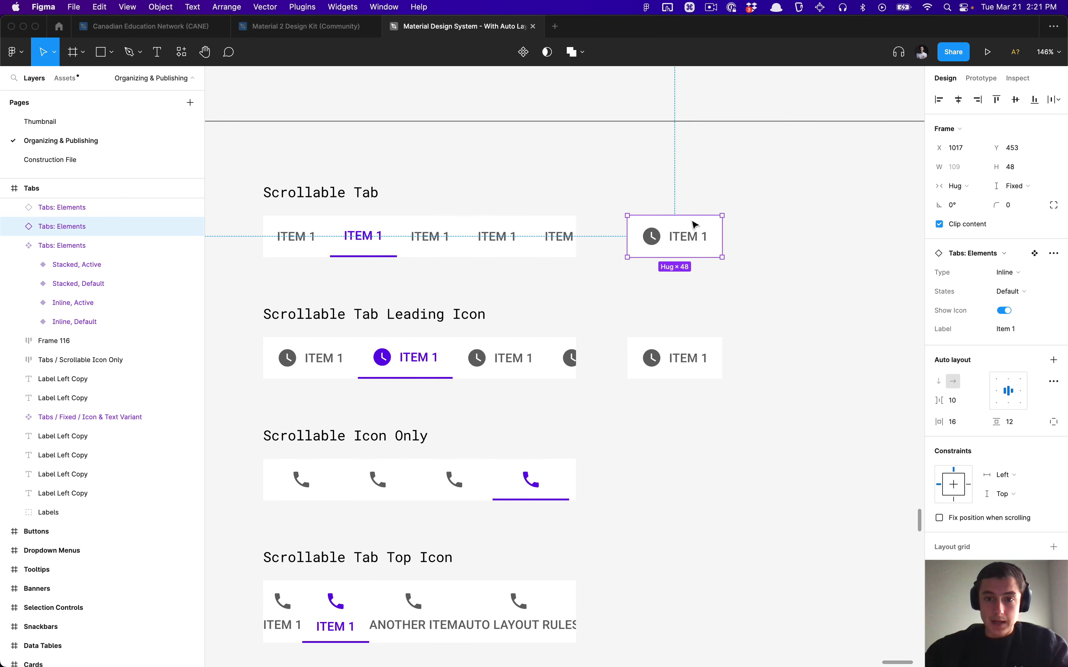
Give all five tab instances in the Tabs / Scrollable Tab component a fixed width of 85 and raise it to 90.
super+click(366, 237)
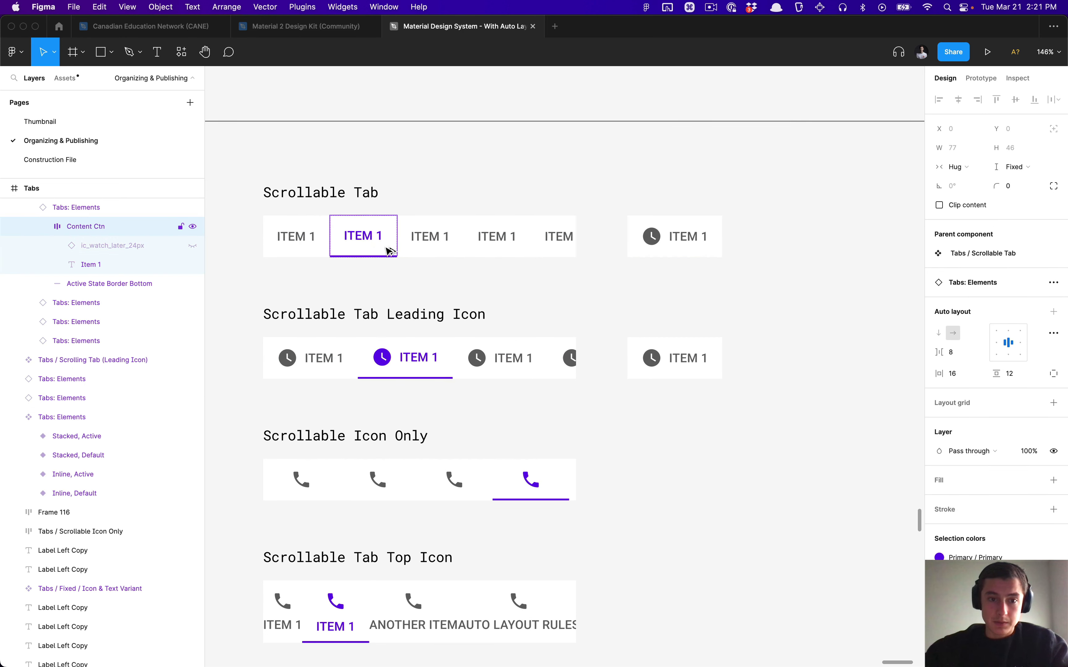
click(309, 234)
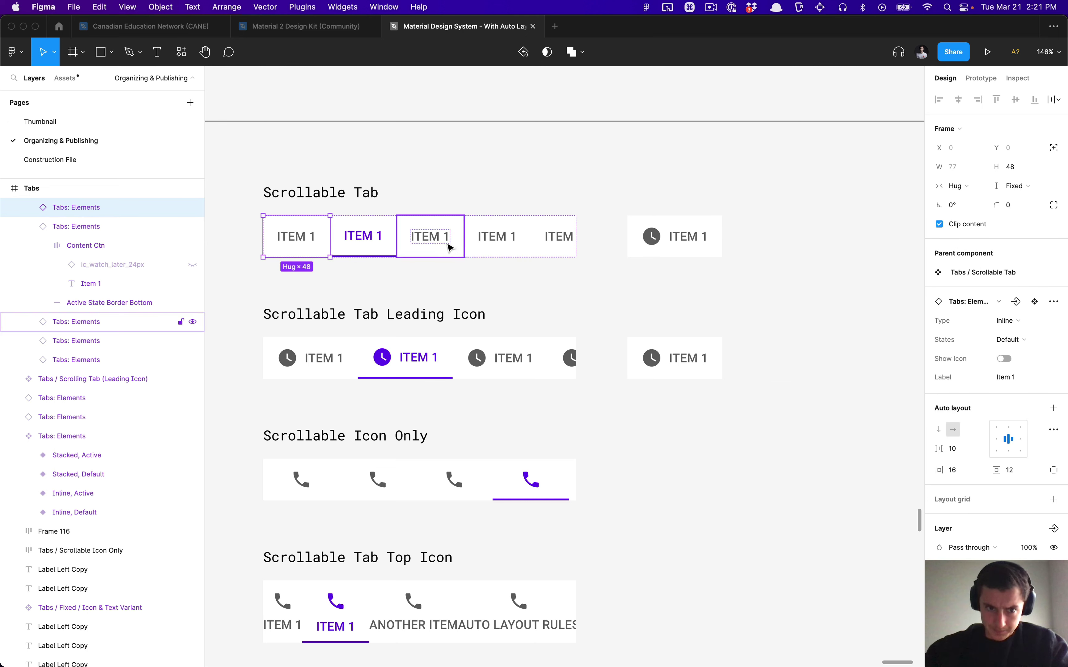
key(super+a)
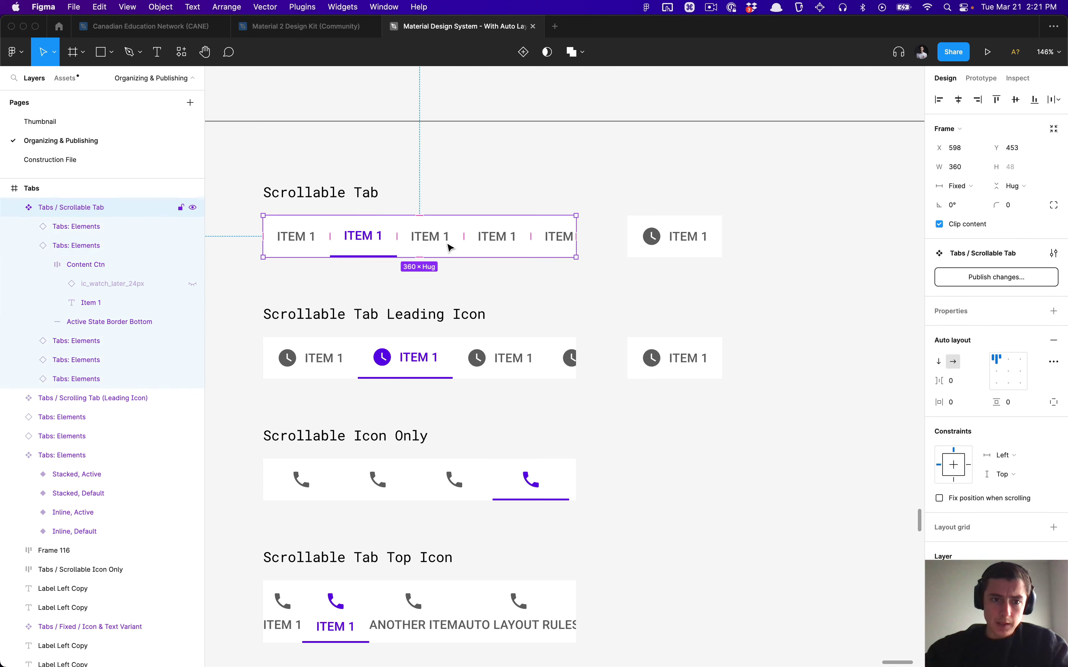
key(alt+l)
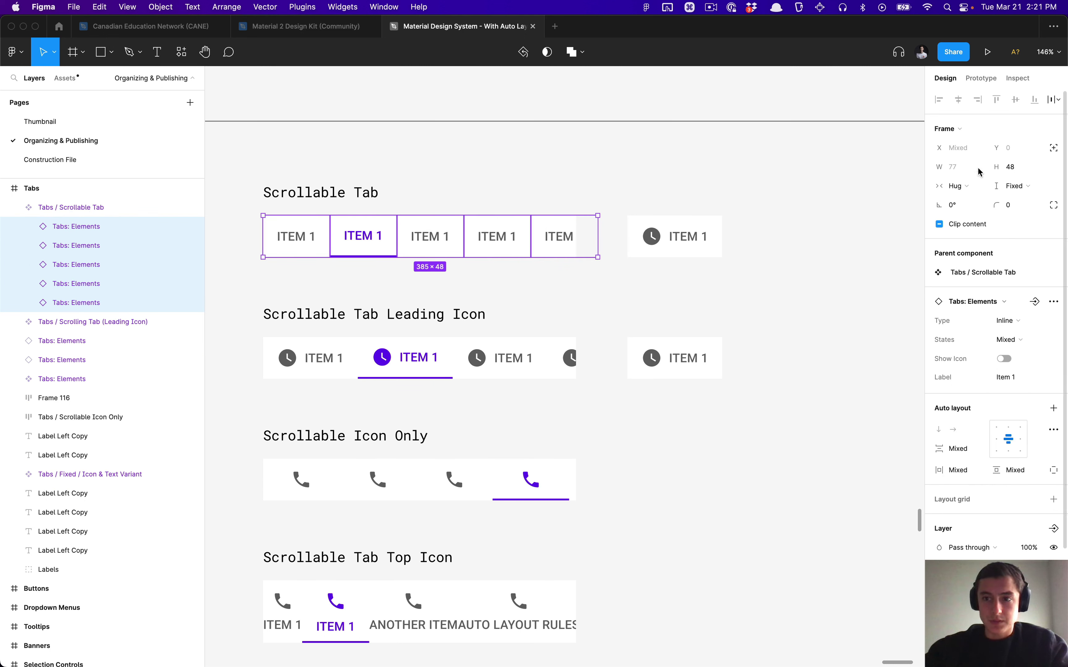
click(955, 167)
text(85)
key(Return)
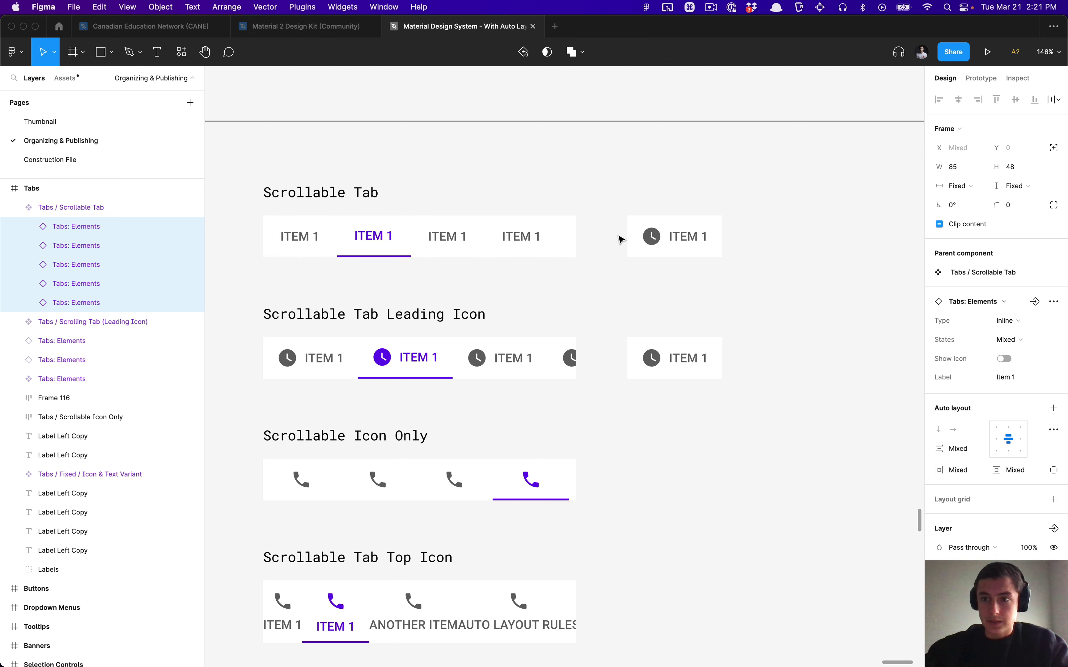
key(Up)
key(Up)
key(Up)
key(Up)
key(Up)
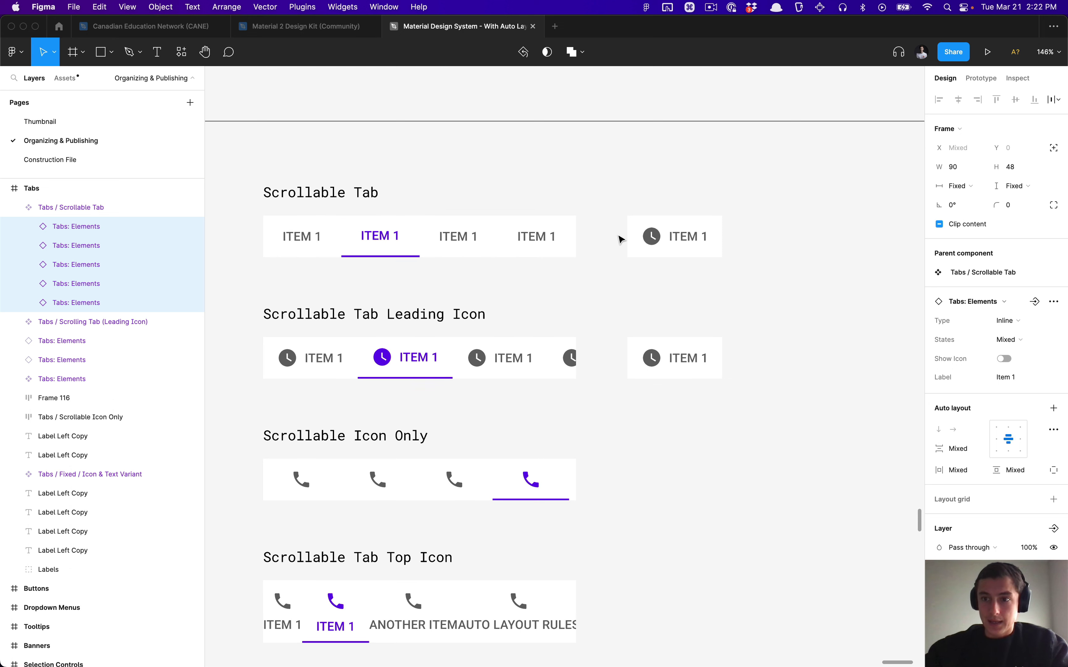
click(689, 7)
click(679, 45)
click(716, 218)
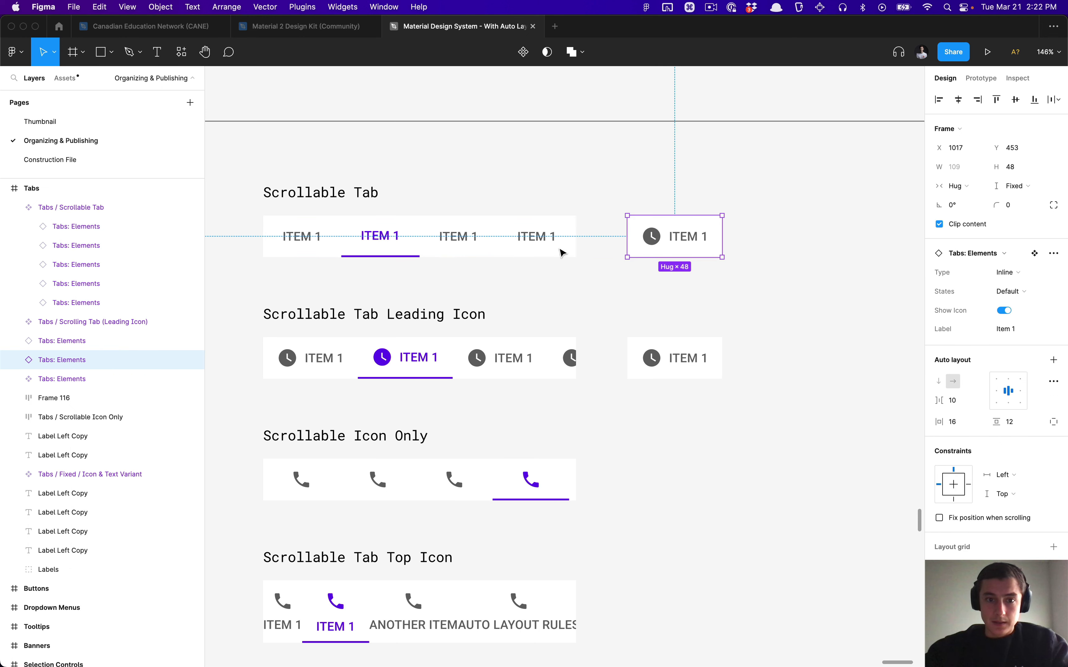
click(427, 246)
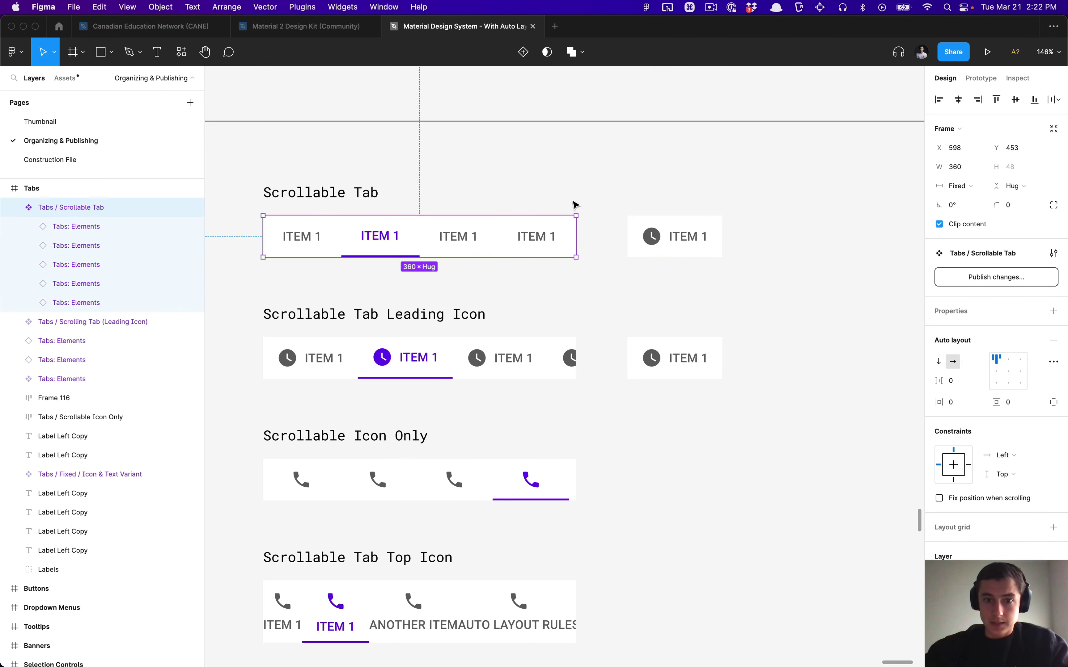
click(530, 240)
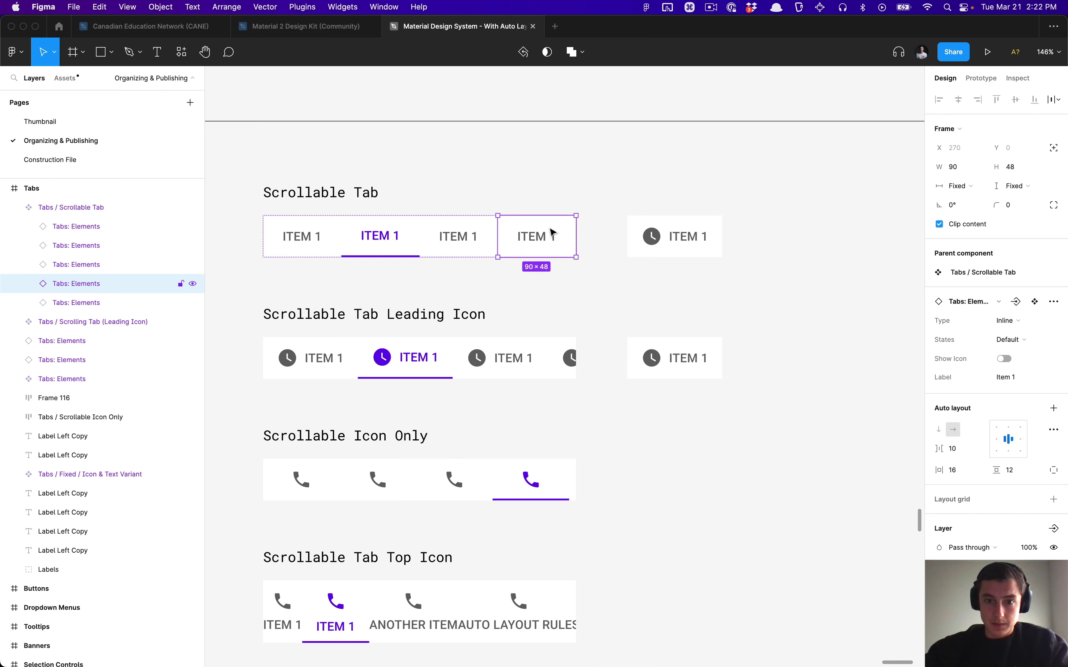
click(436, 174)
Duplicate the inline tab instance beside the Scrollable Tab row twice to form a gapless row of three tabs.
click(647, 232)
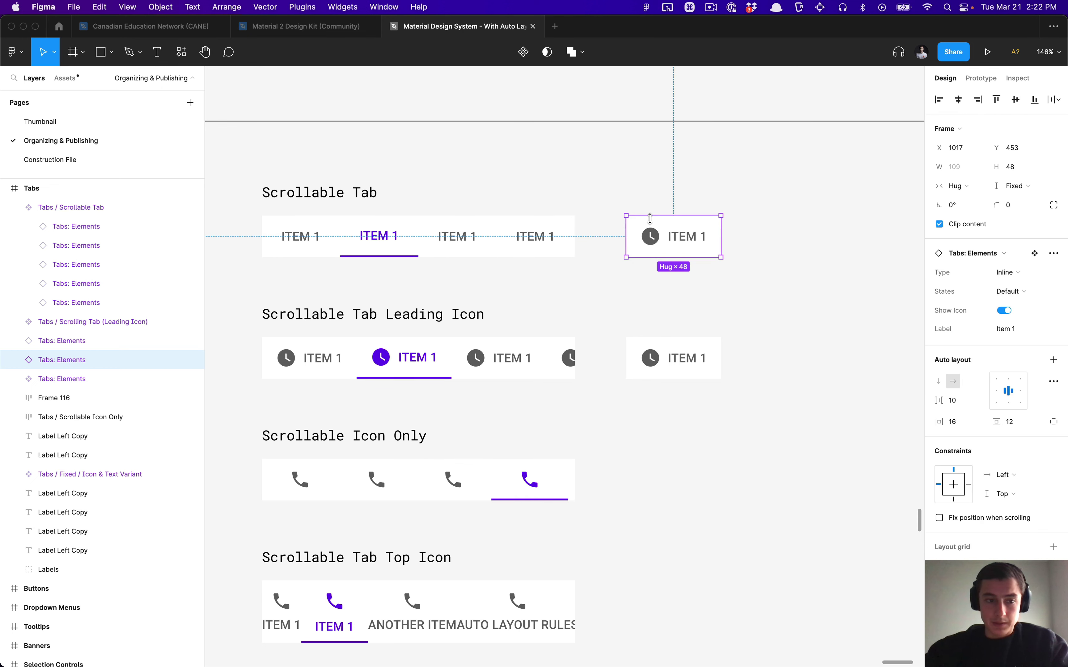
scroll(652, 223, right, 2)
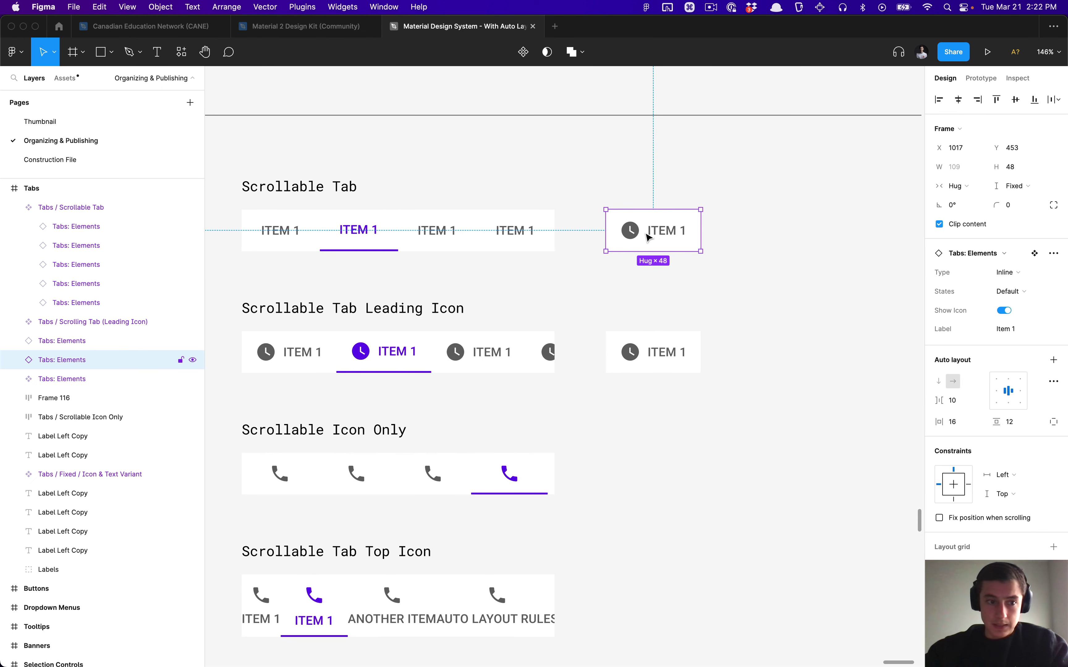
drag(647, 237, 741, 230)
key(super+d)
scroll(688, 293, down, 5)
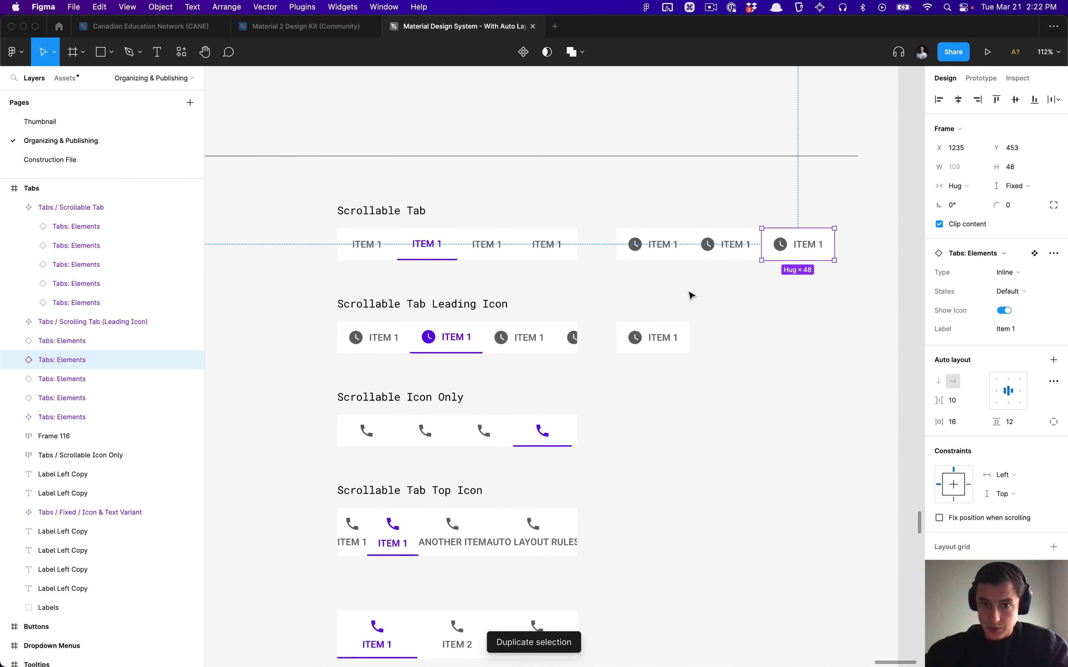
Extend the inline tab row beside Scrollable Tab to five tabs and wrap them in a horizontal auto layout frame.
scroll(691, 295, up, 3)
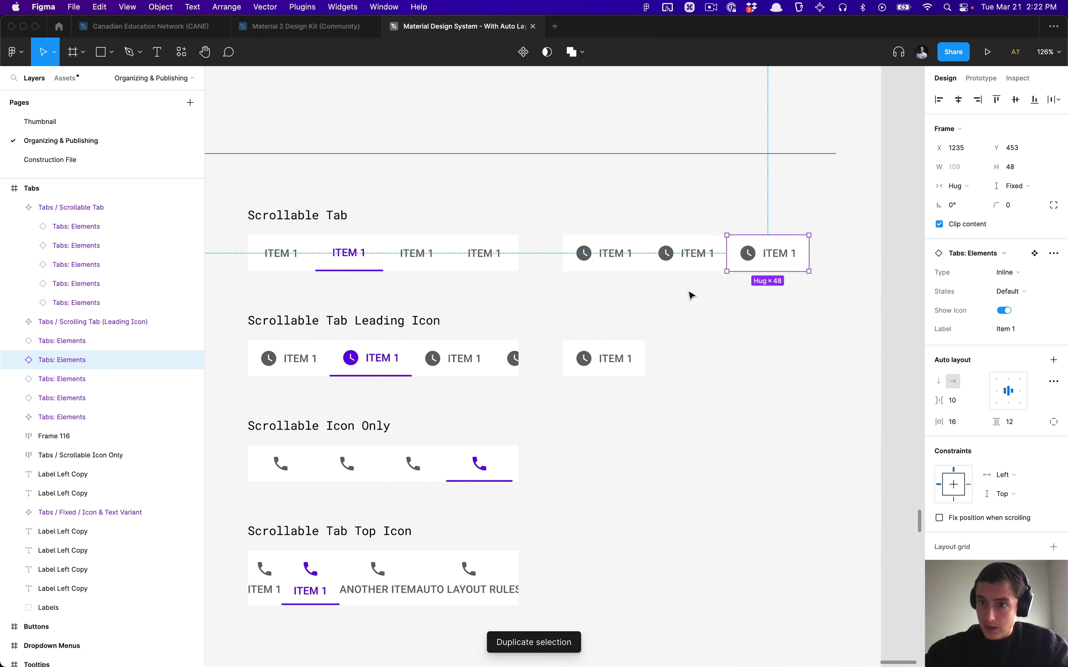
key(super+d)
scroll(691, 296, right, 1)
scroll(706, 296, right, 5)
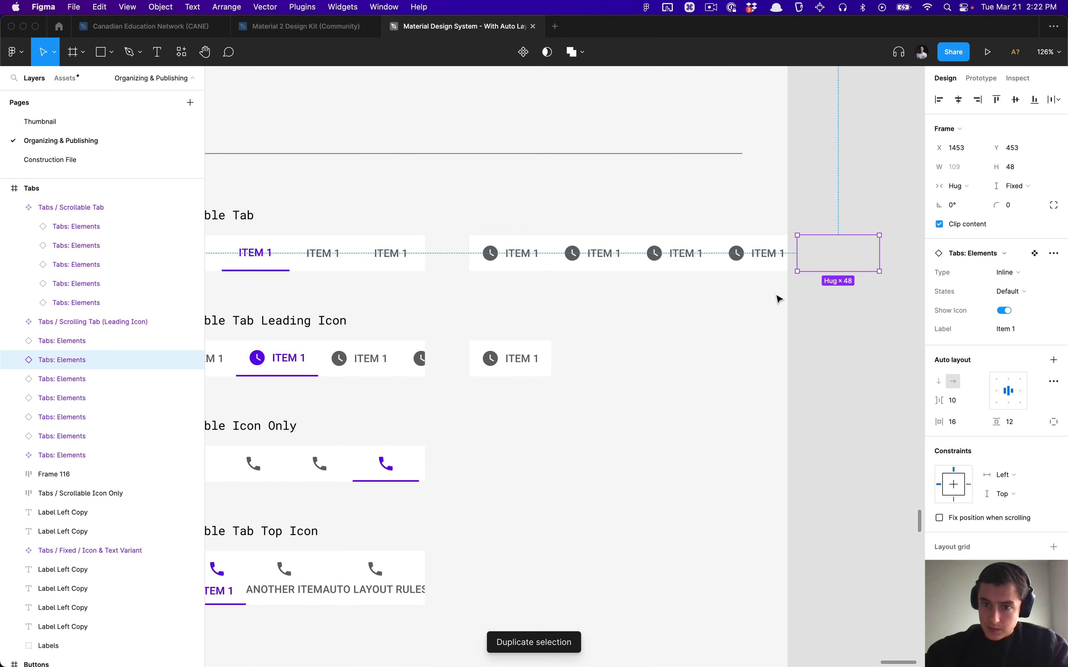
click(847, 308)
drag(480, 225, 846, 302)
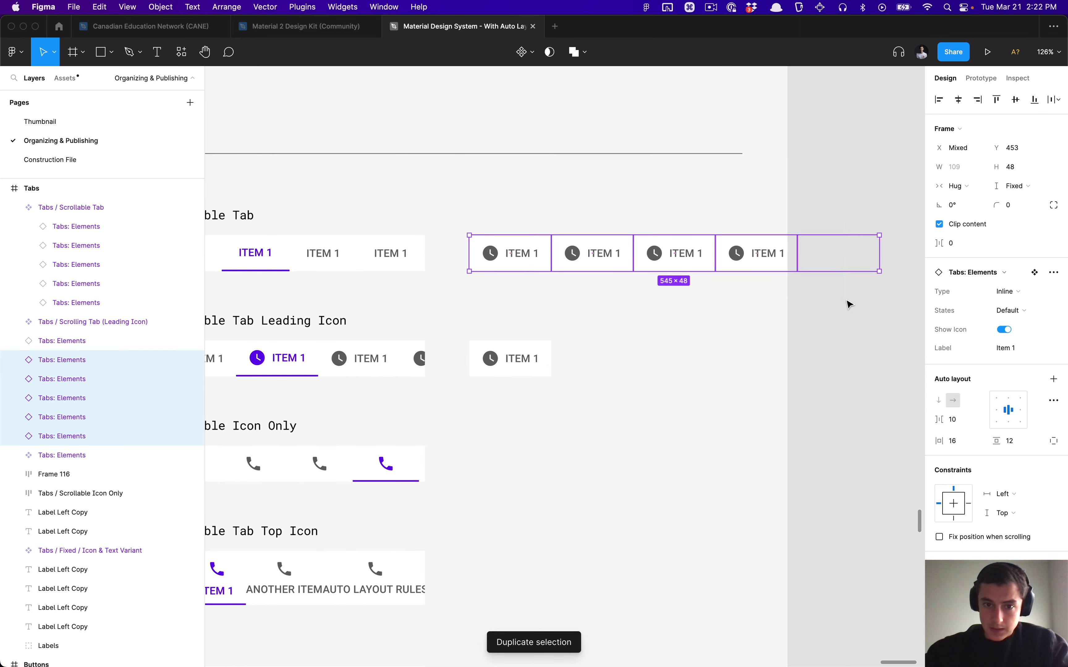
key(shift+a)
scroll(549, 301, left, 2)
scroll(550, 302, left, 2)
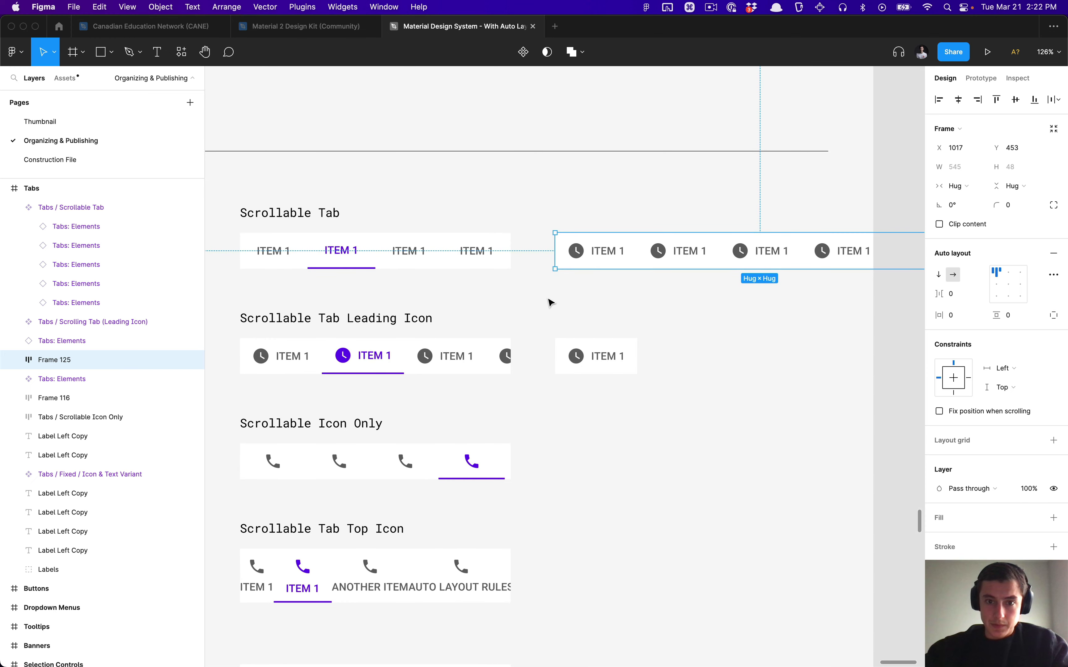
Set the new five-tab frame's width to 460 and clip its content.
click(550, 303)
click(580, 260)
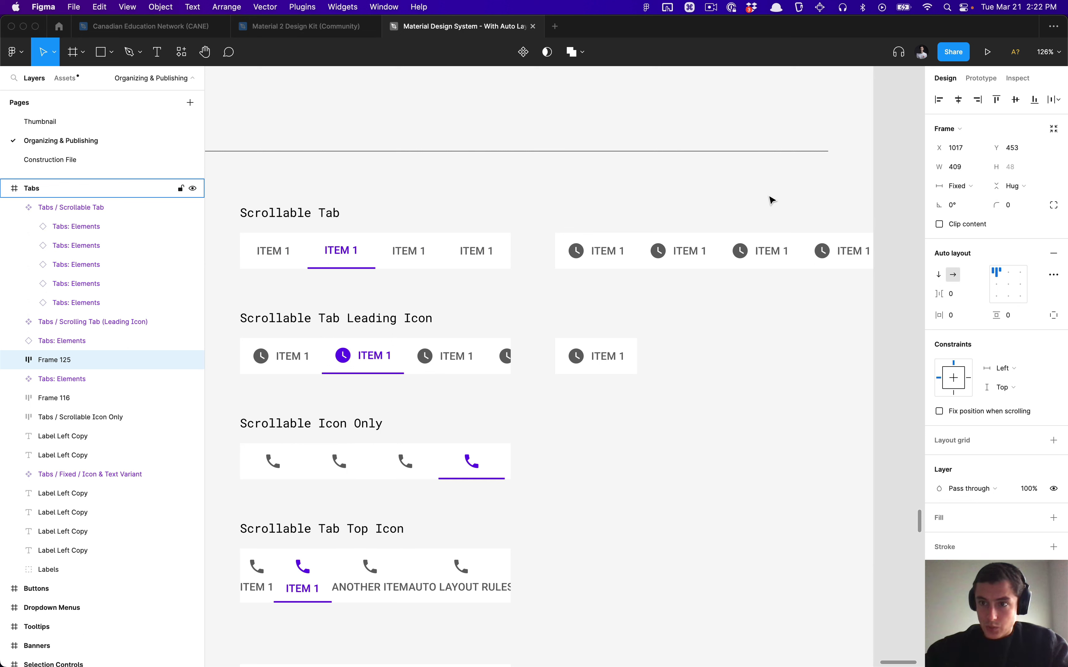
click(961, 169)
text(460)
key(Return)
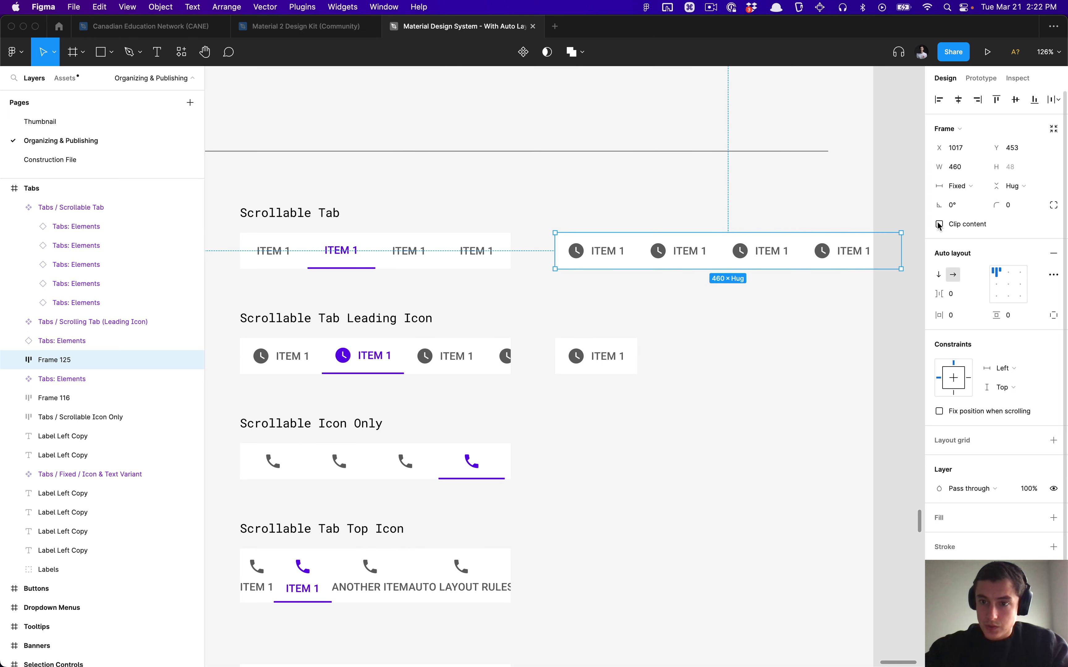
click(939, 225)
Switch the second tab in the new five-tab frame to the Active state.
double_click(687, 251)
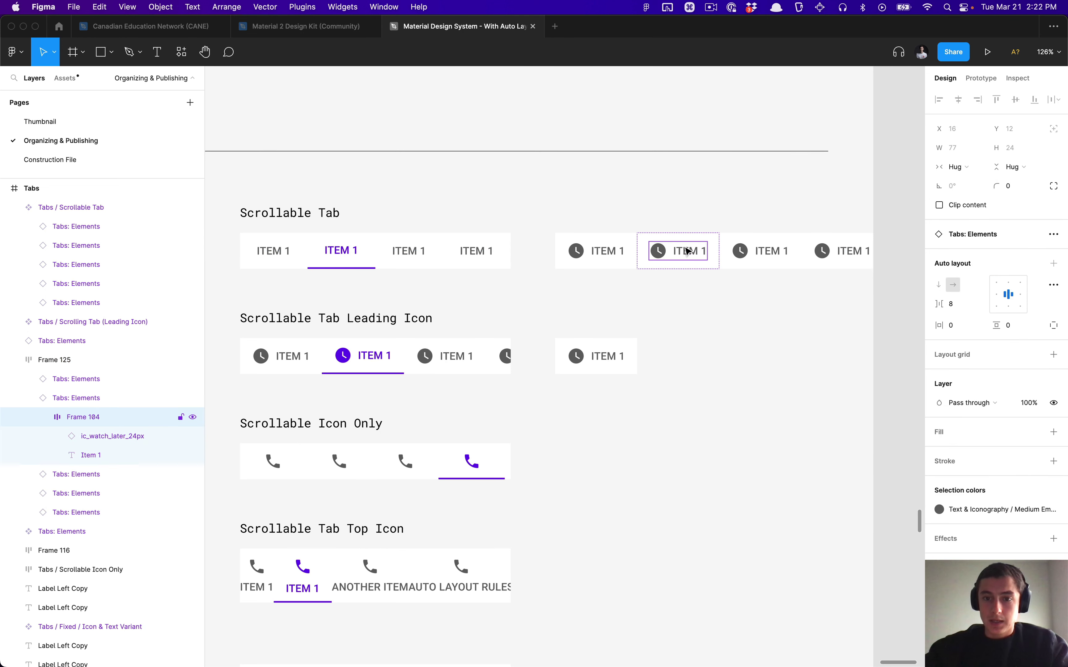
key(Escape)
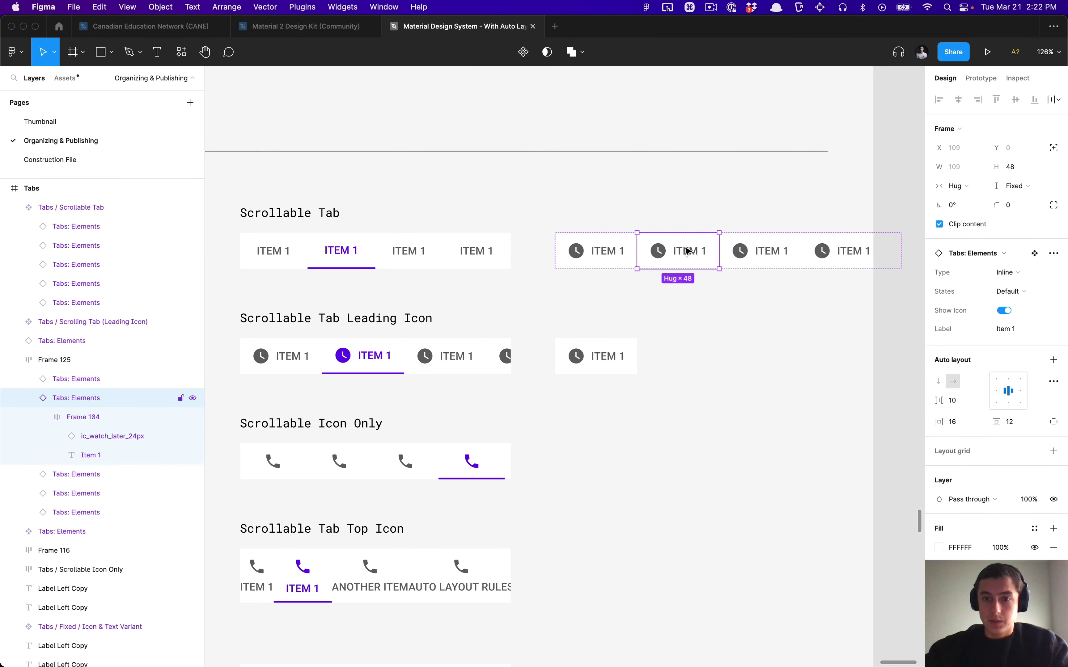
click(1018, 291)
click(1018, 289)
click(727, 293)
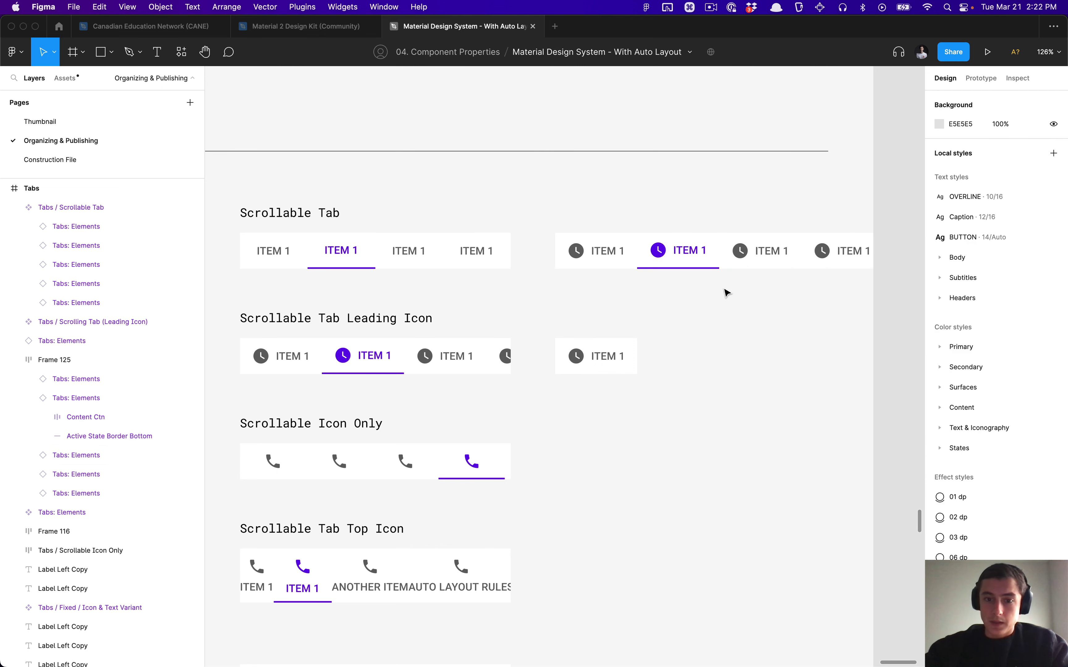
Set the width of the new five-tab frame to 360.
click(708, 257)
scroll(706, 247, down, 2)
scroll(706, 247, right, 1)
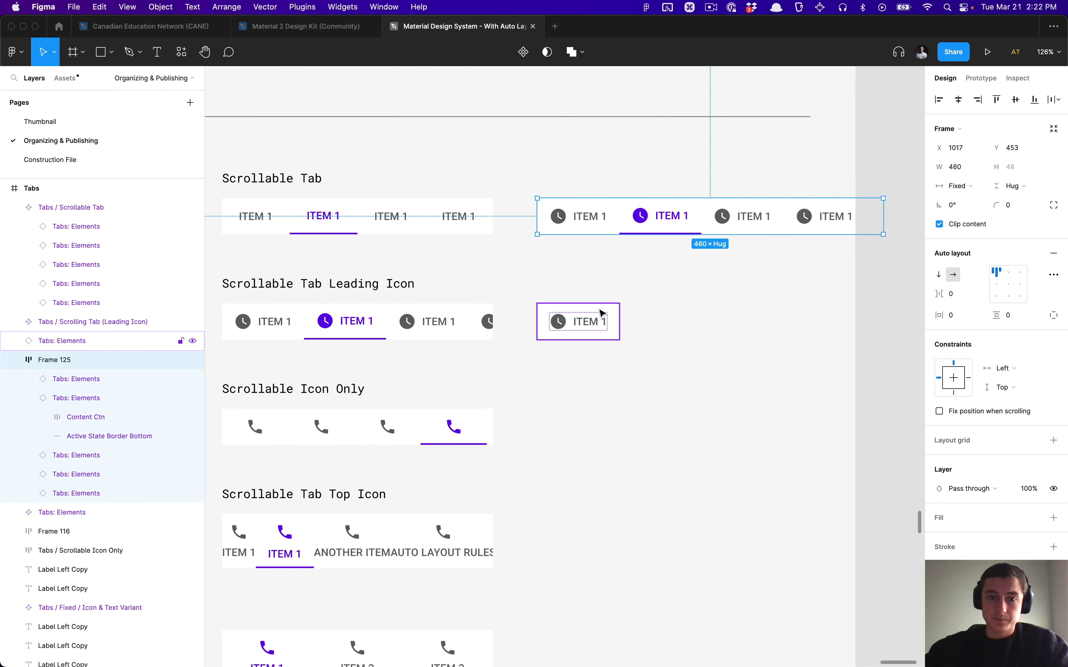
scroll(611, 287, left, 2)
scroll(611, 287, up, 1)
click(666, 319)
scroll(658, 282, up, 2)
scroll(658, 282, left, 2)
click(647, 249)
click(954, 167)
text(360)
key(Return)
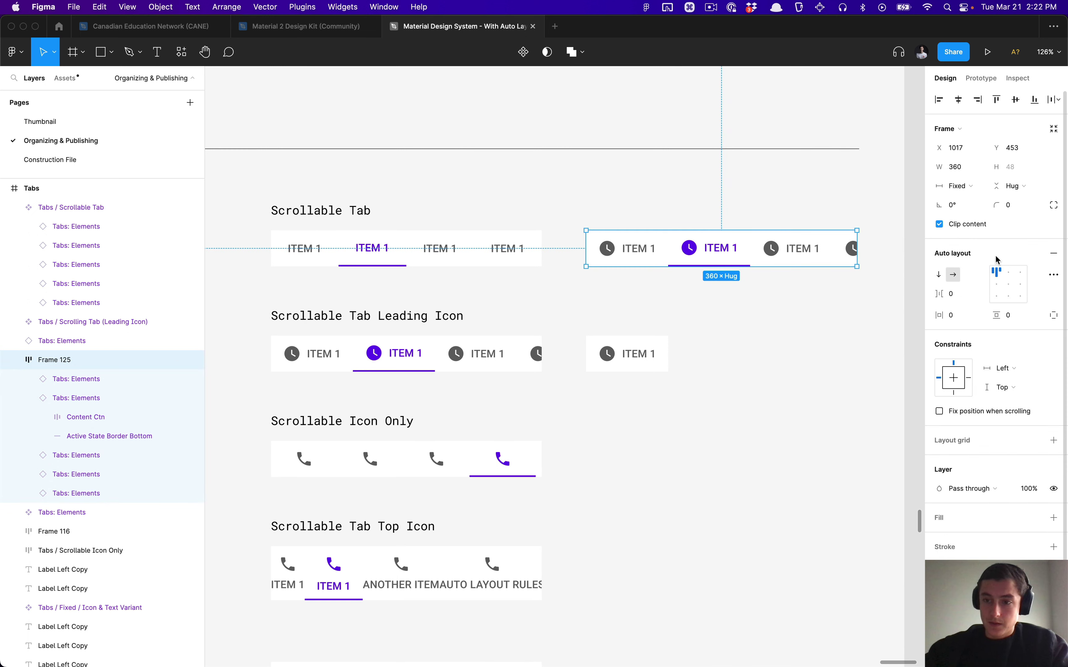
Hide the icons on all five tabs in the new frame and give the tabs a fixed width of 90.
key(Return)
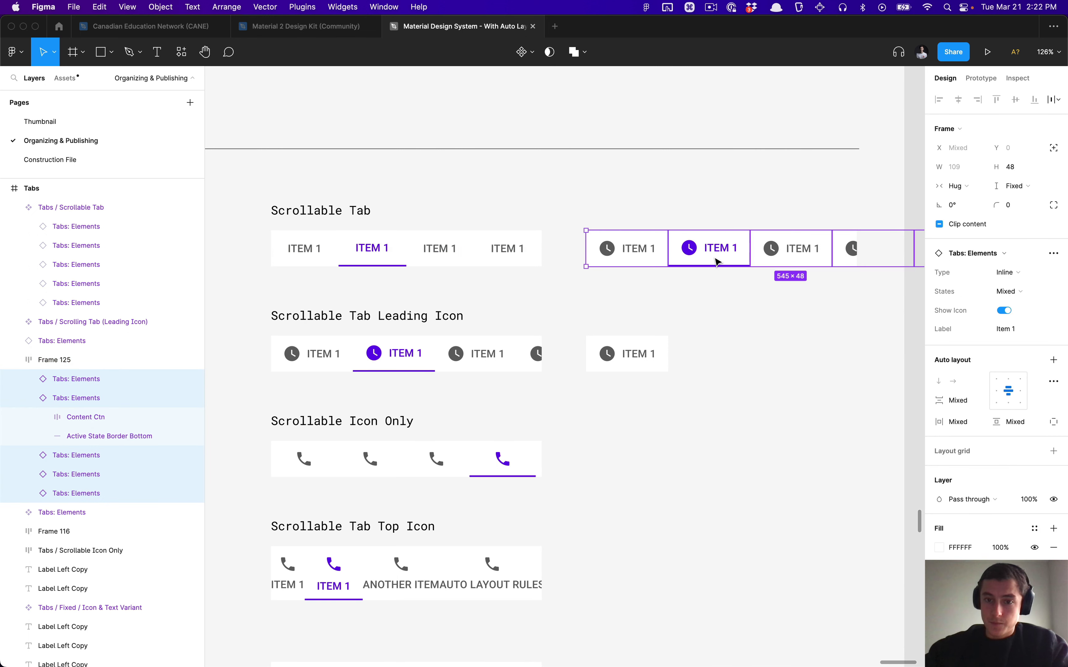
click(1005, 311)
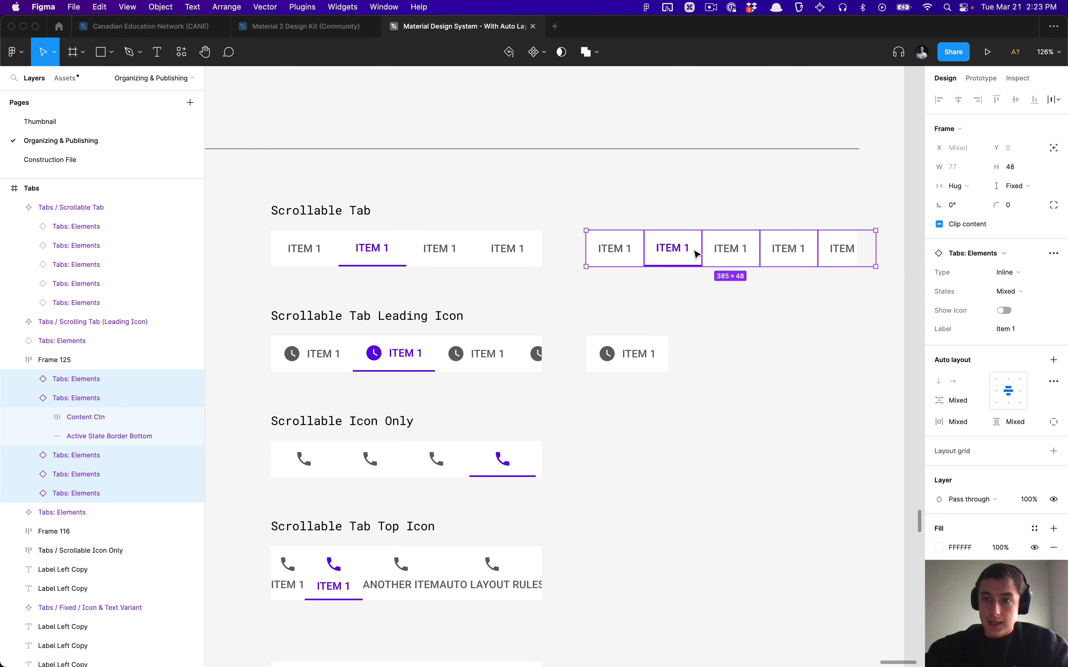
click(666, 247)
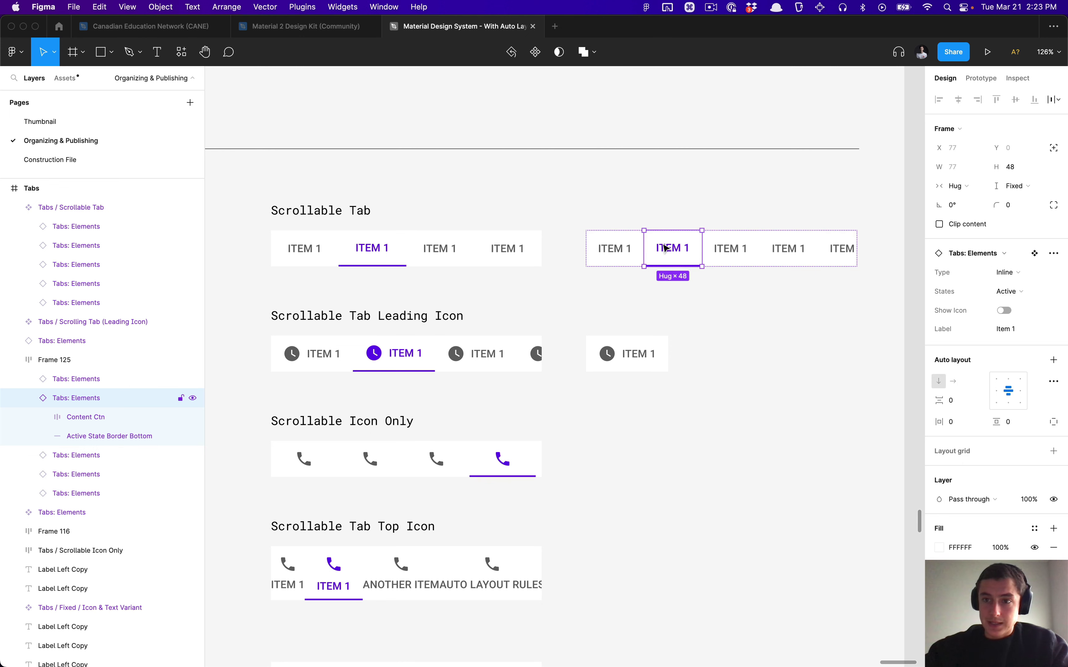
key(shift+Return)
key(Return)
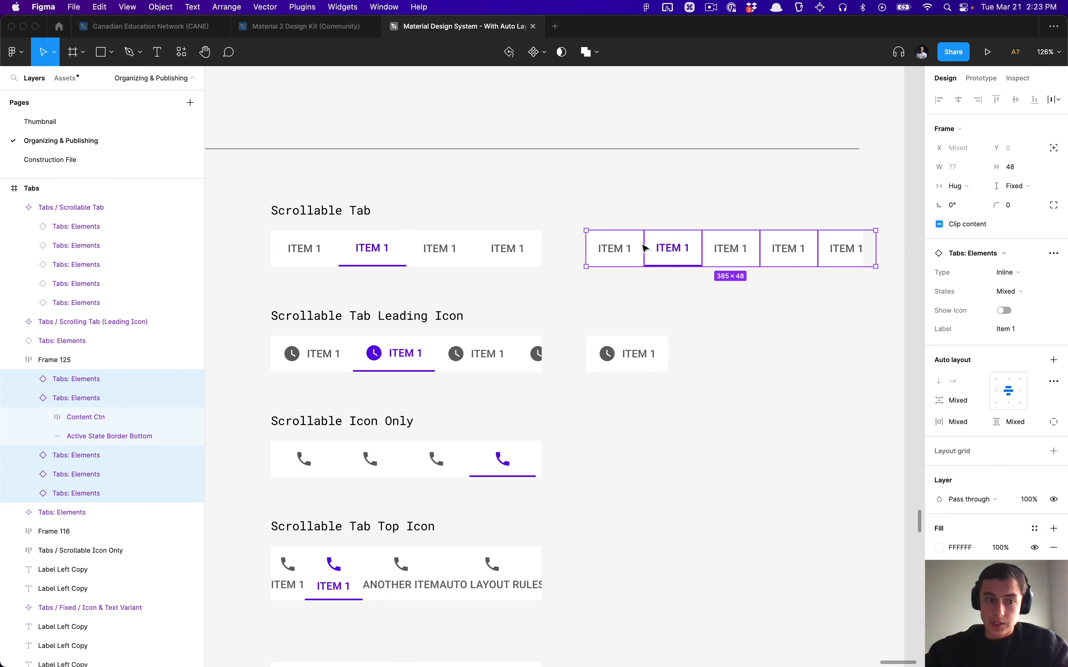
key(super+Left)
key(super+Left)
key(super+Left)
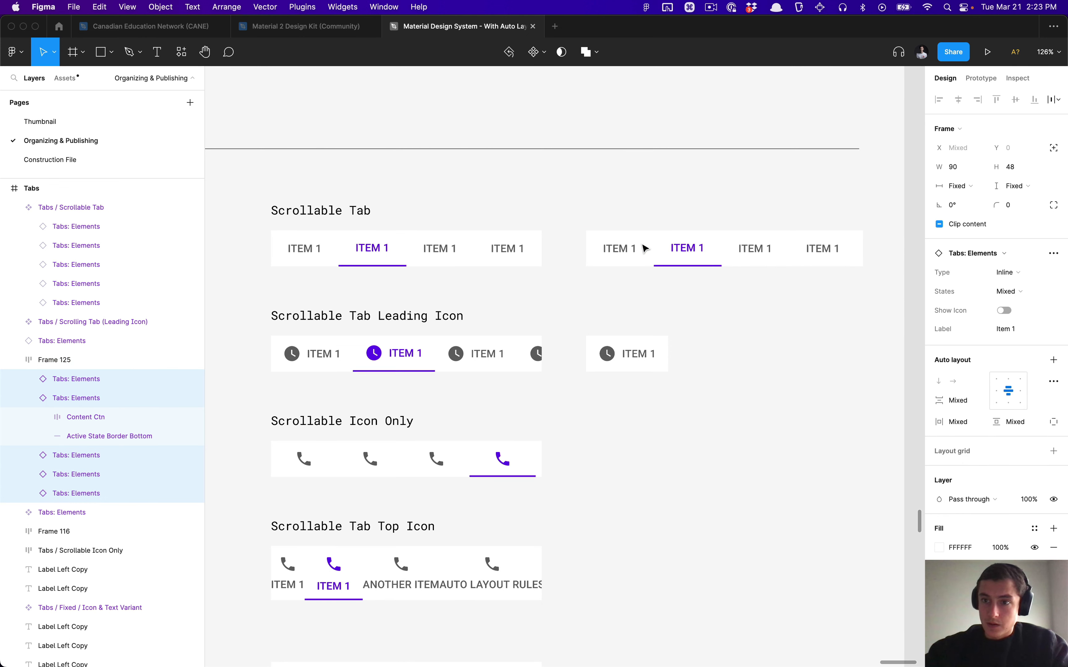
click(647, 273)
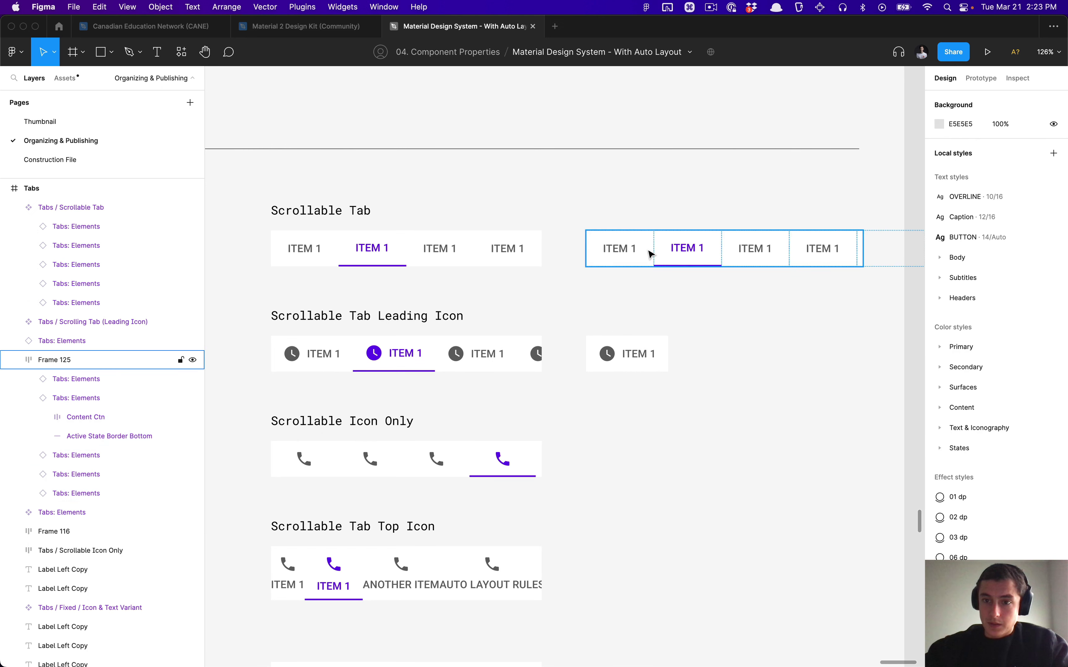
Delete the new five-tab frame beside the Scrollable Tab component.
click(648, 251)
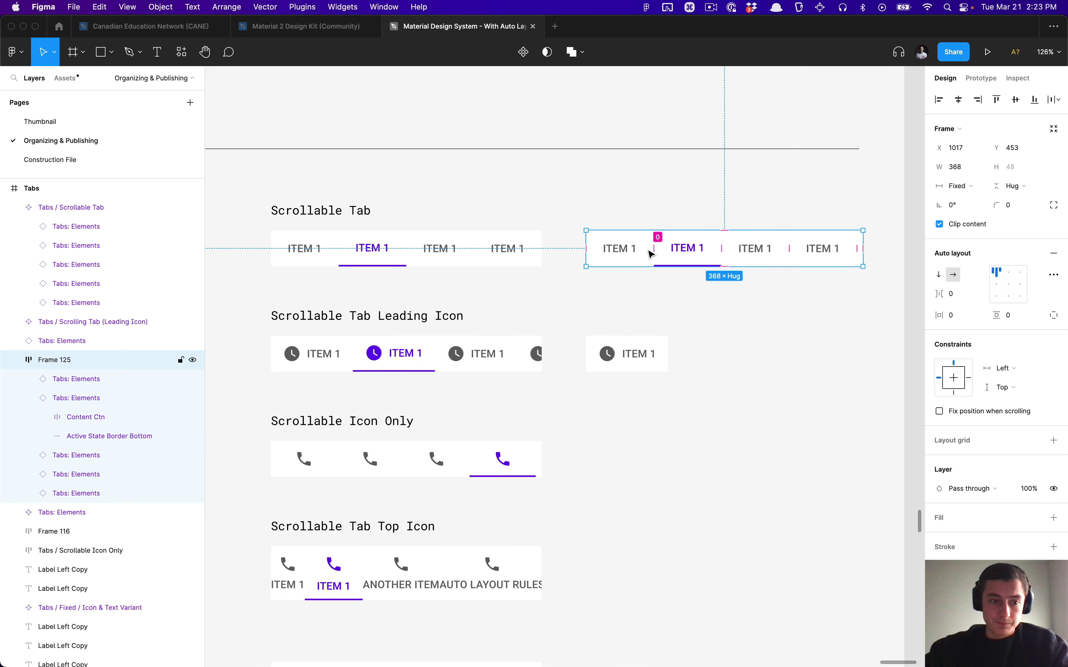
key(Delete)
click(514, 261)
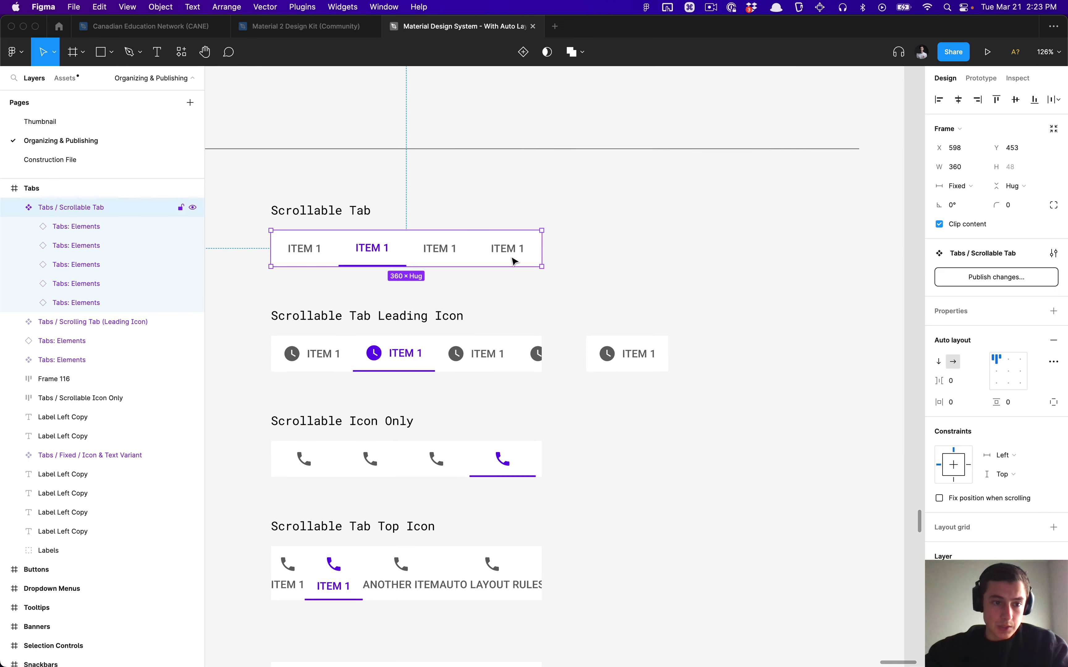
scroll(380, 189, down, 2)
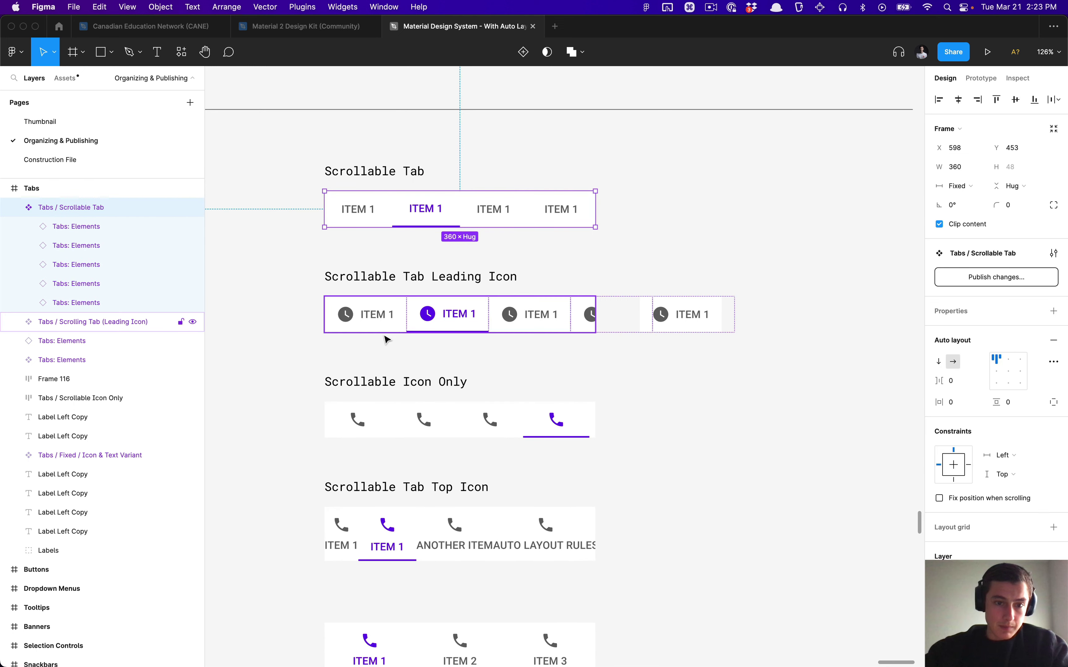
scroll(384, 338, down, 3)
scroll(519, 295, down, 1)
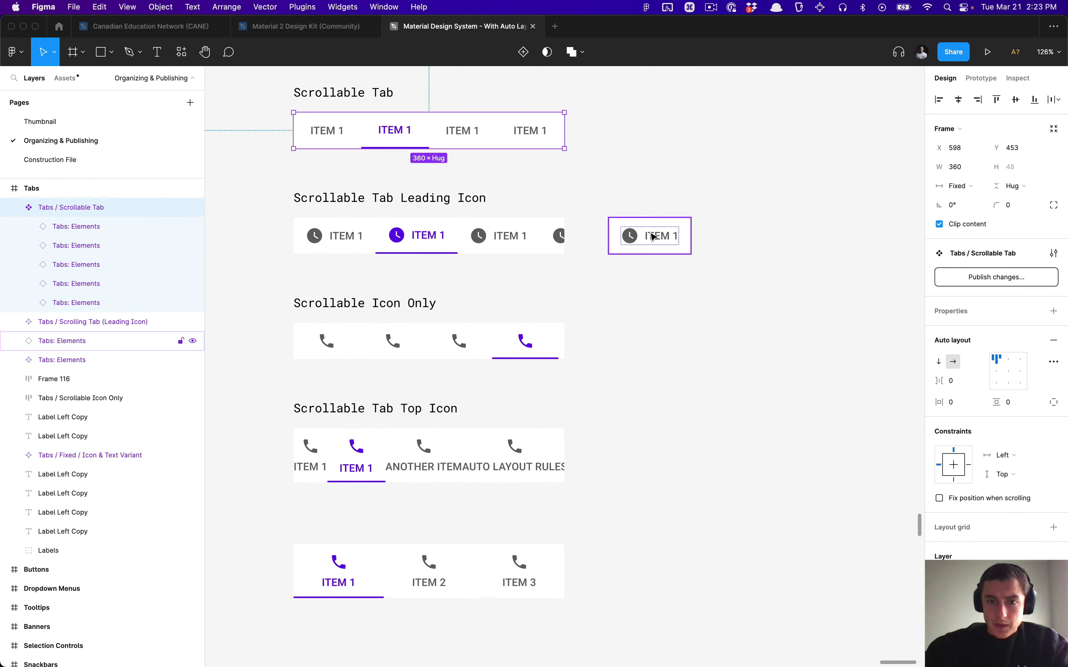
Move the leftover inline tab instance down beside the Scrollable Icon Only row and change its type to Stacked.
click(478, 238)
click(633, 253)
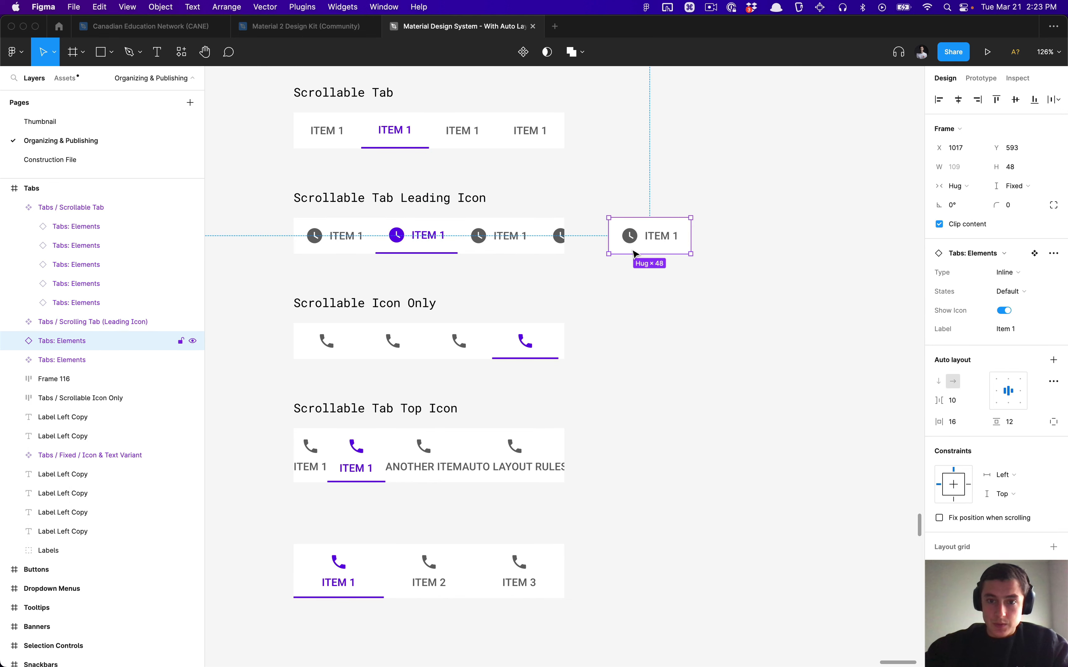
drag(645, 249, 647, 356)
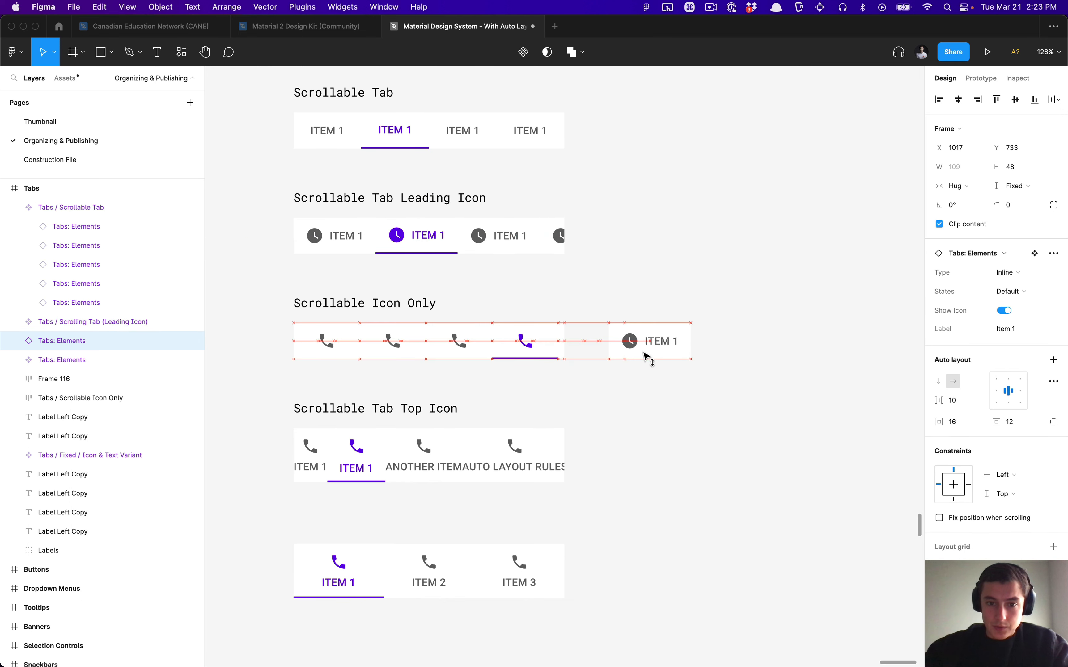
scroll(645, 355, down, 4)
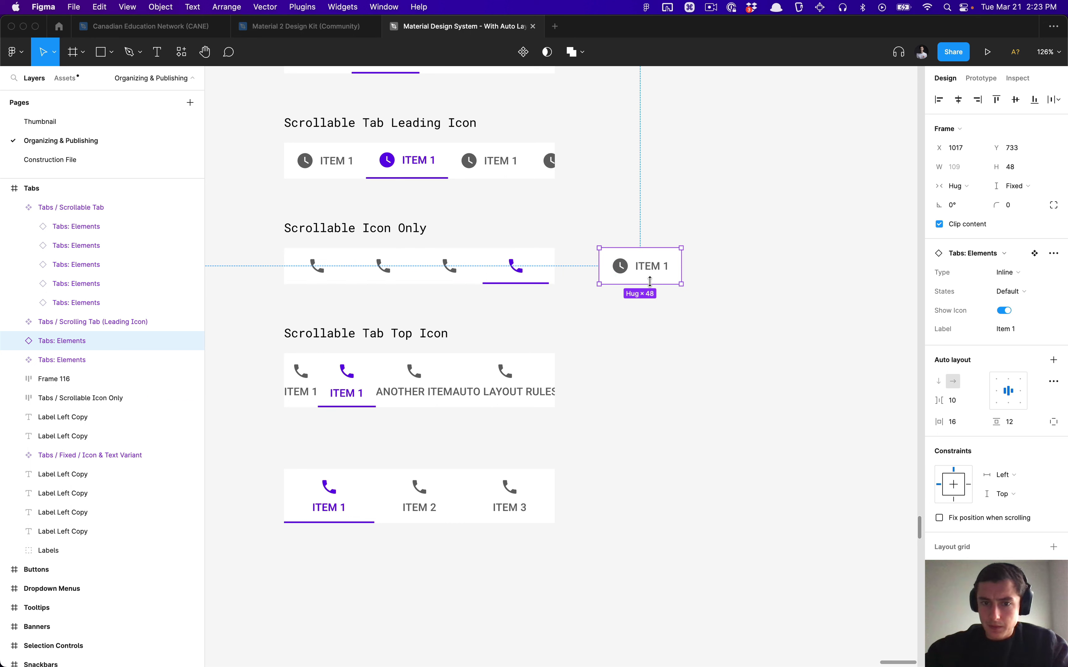
click(1007, 273)
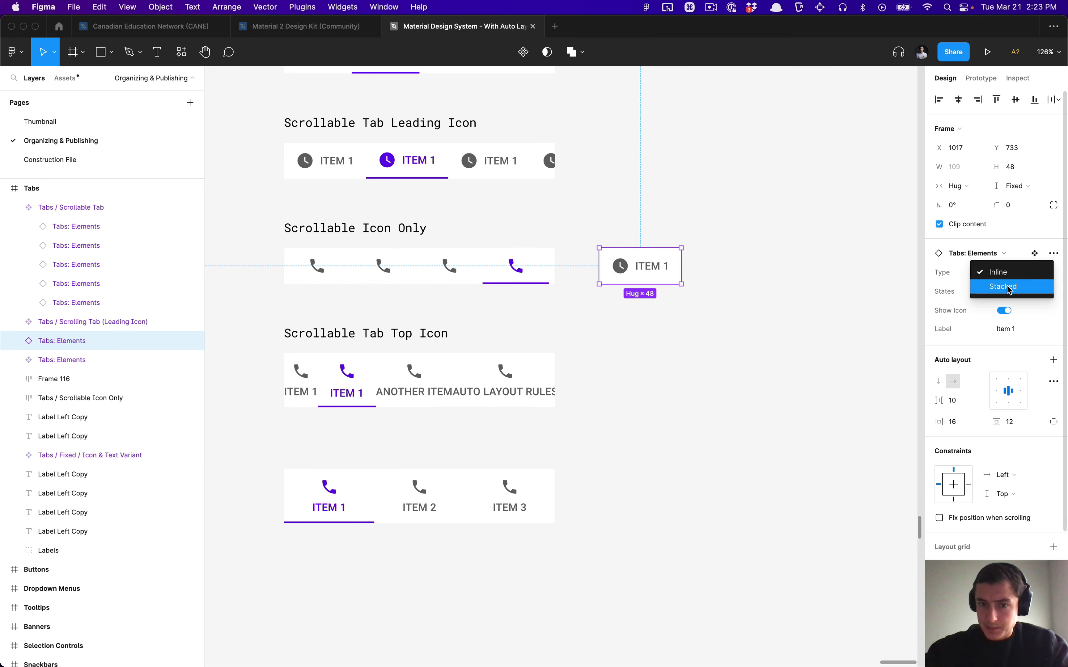
click(1007, 287)
Duplicate the stacked tab beside the Scrollable Tab Top Icon row and hide the label of the one beside Scrollable Icon Only.
drag(629, 269, 629, 379)
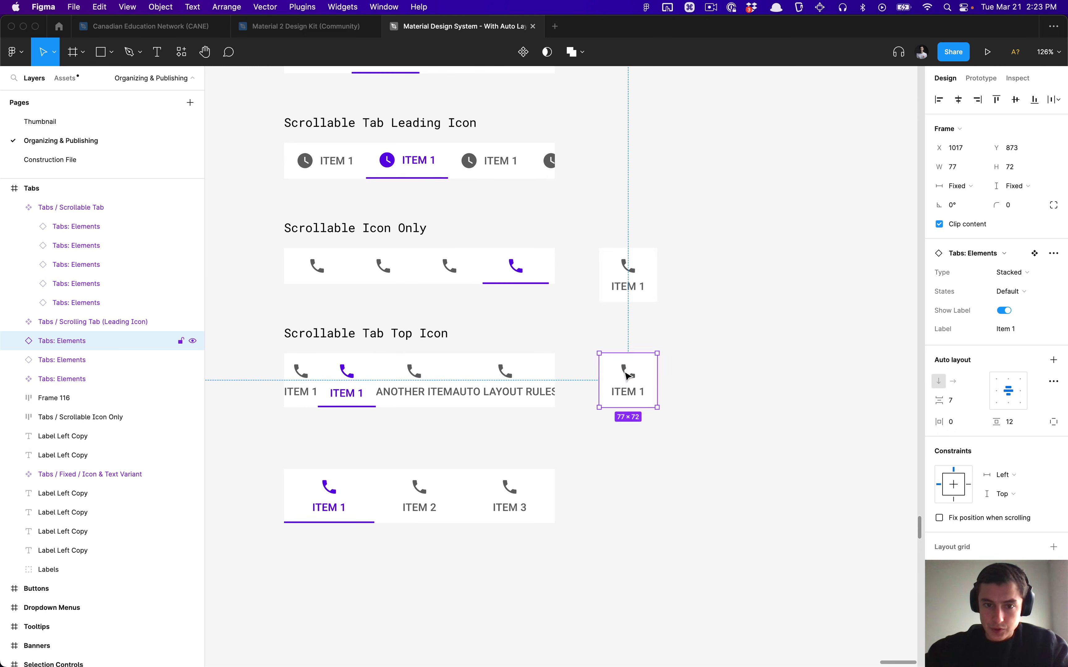
click(643, 272)
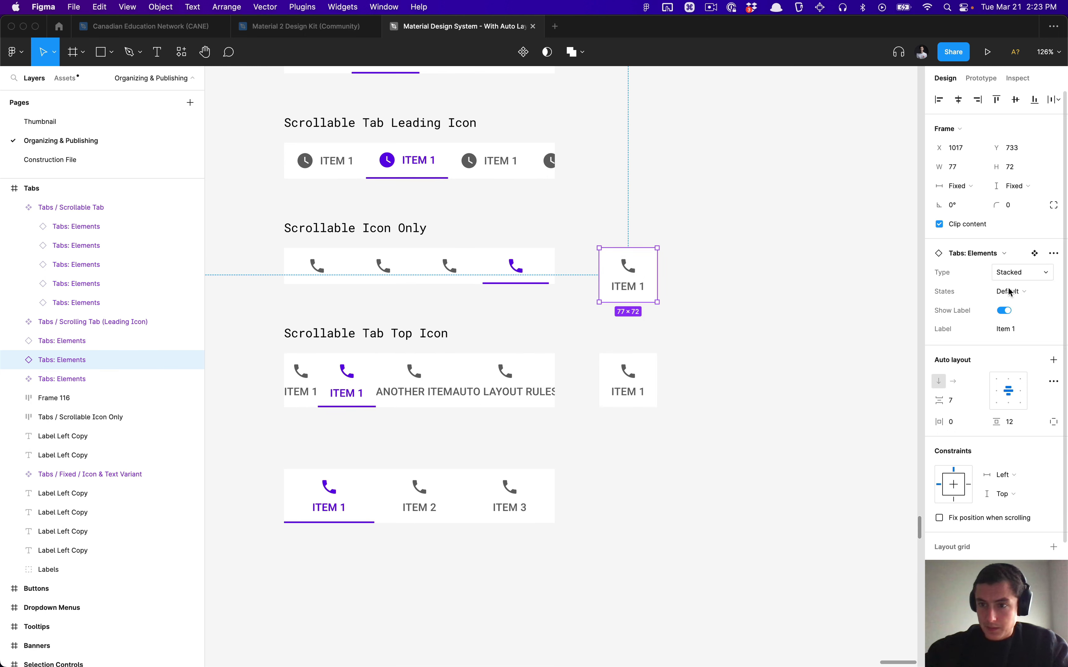
click(1004, 311)
click(687, 263)
Duplicate the icon-only tab beside the Scrollable Icon Only row to form a gapless row of five tabs.
click(628, 274)
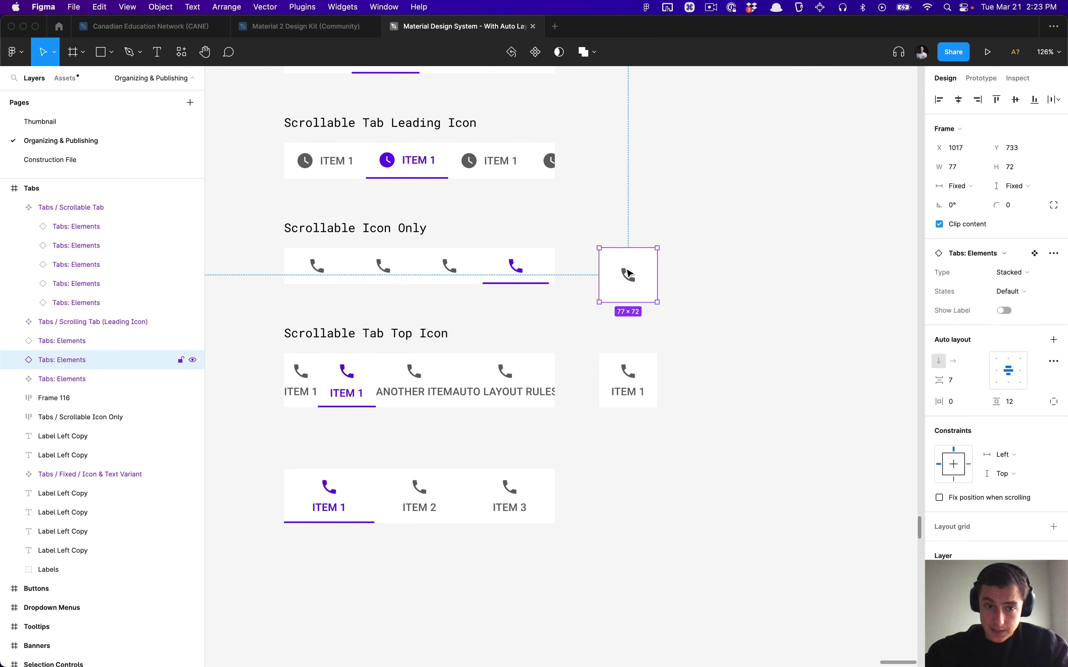
drag(631, 273, 688, 274)
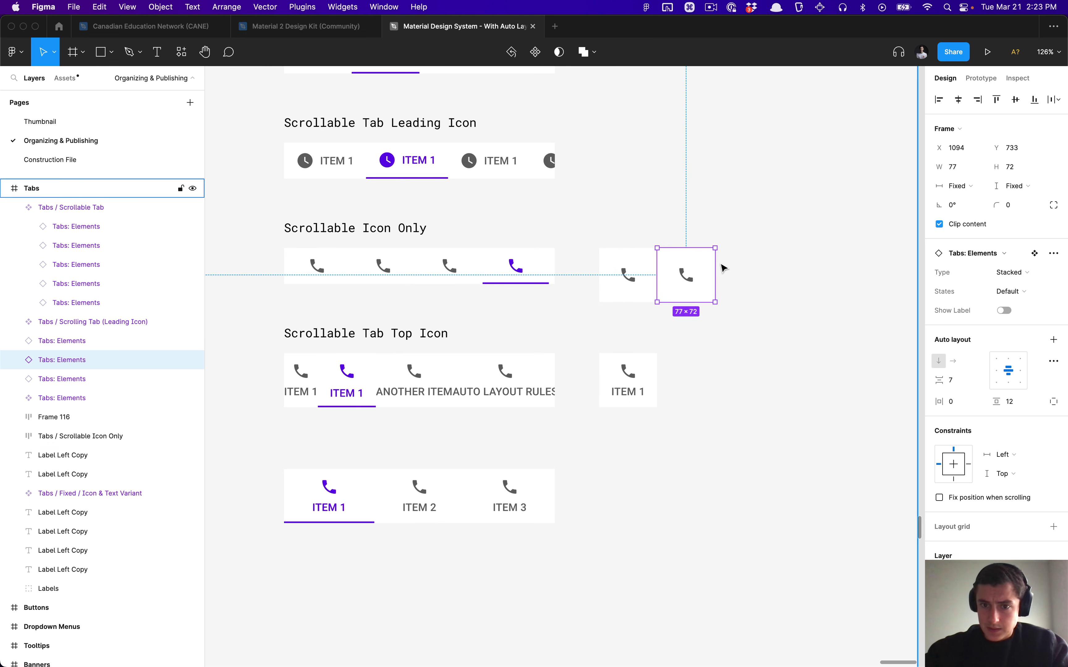
key(super+d)
key(super+d)
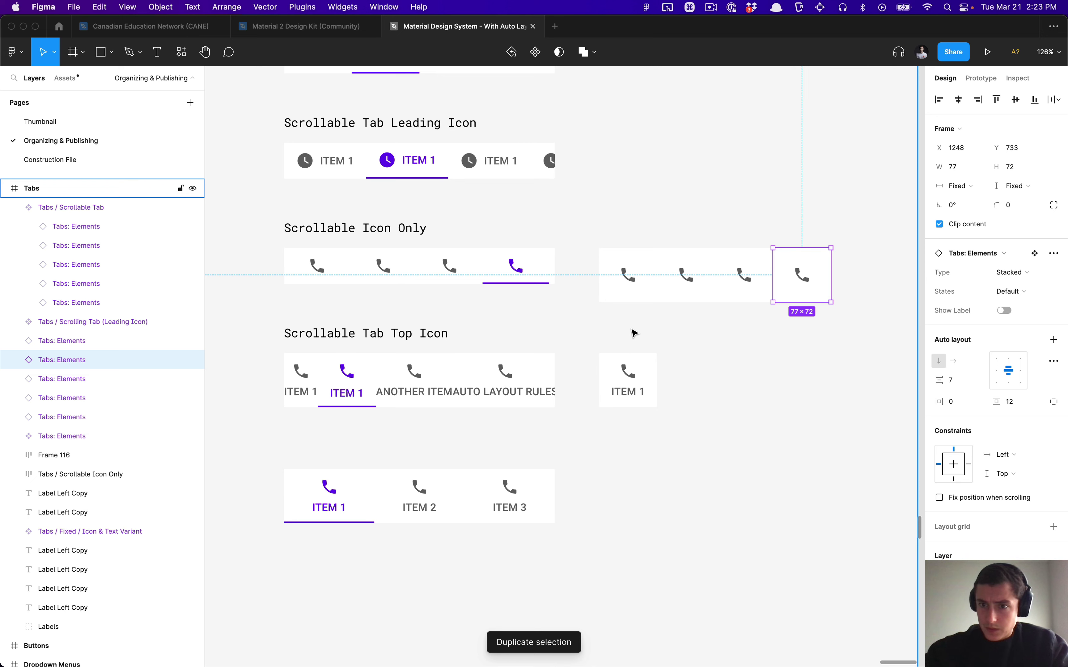
key(super+d)
scroll(633, 334, right, 3)
Set the width of all five icon-only tab instances to 90.
click(555, 250)
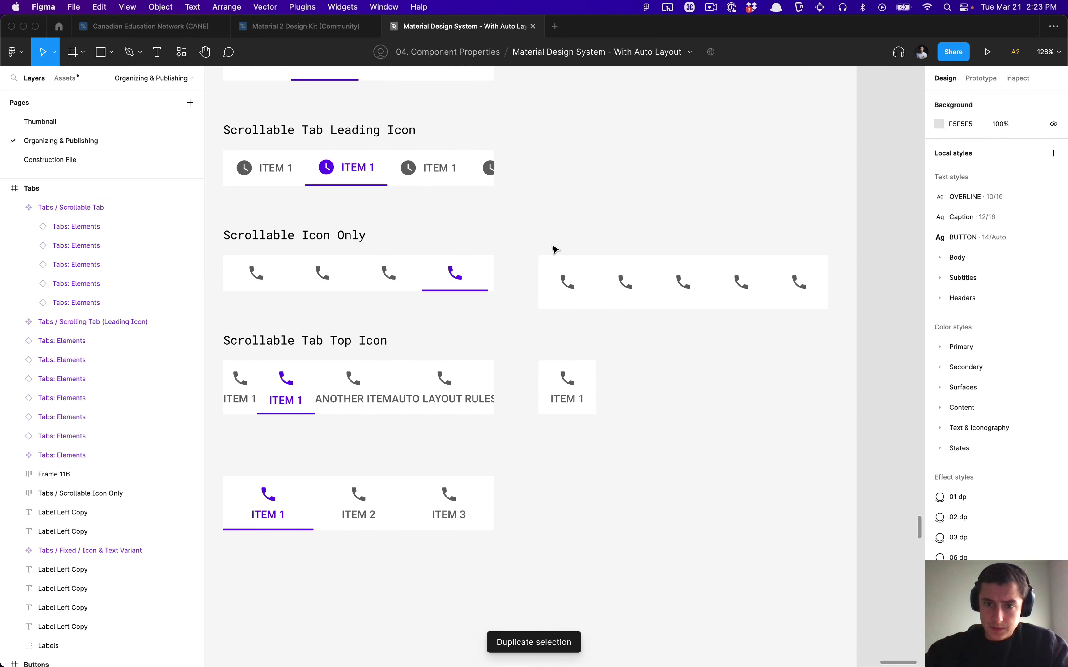
drag(555, 249, 793, 298)
click(963, 172)
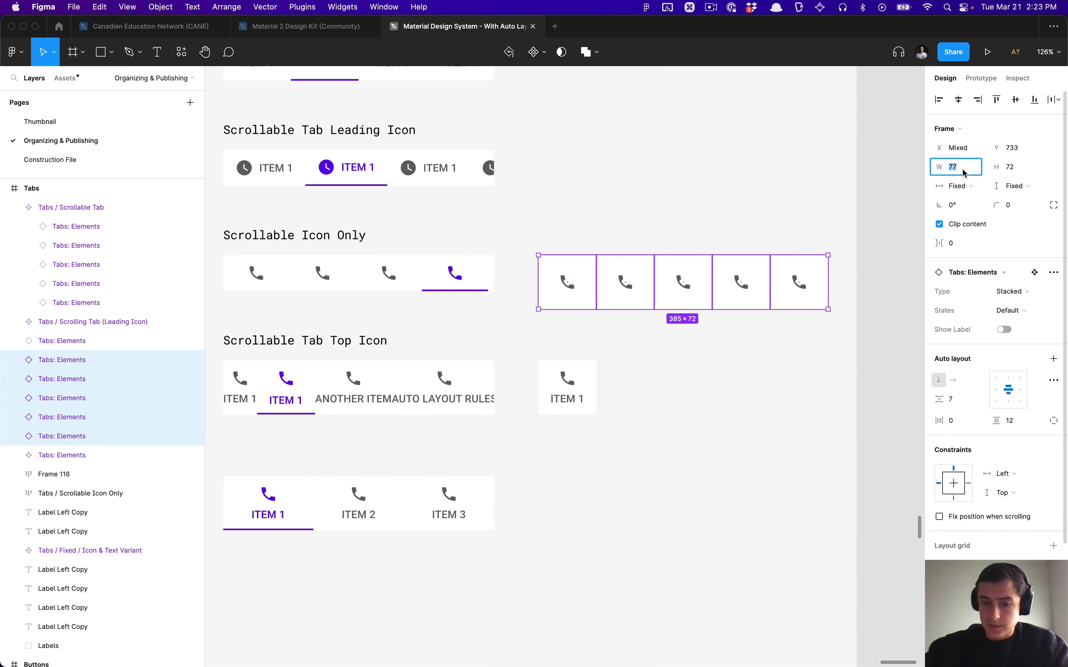
text(90)
key(Return)
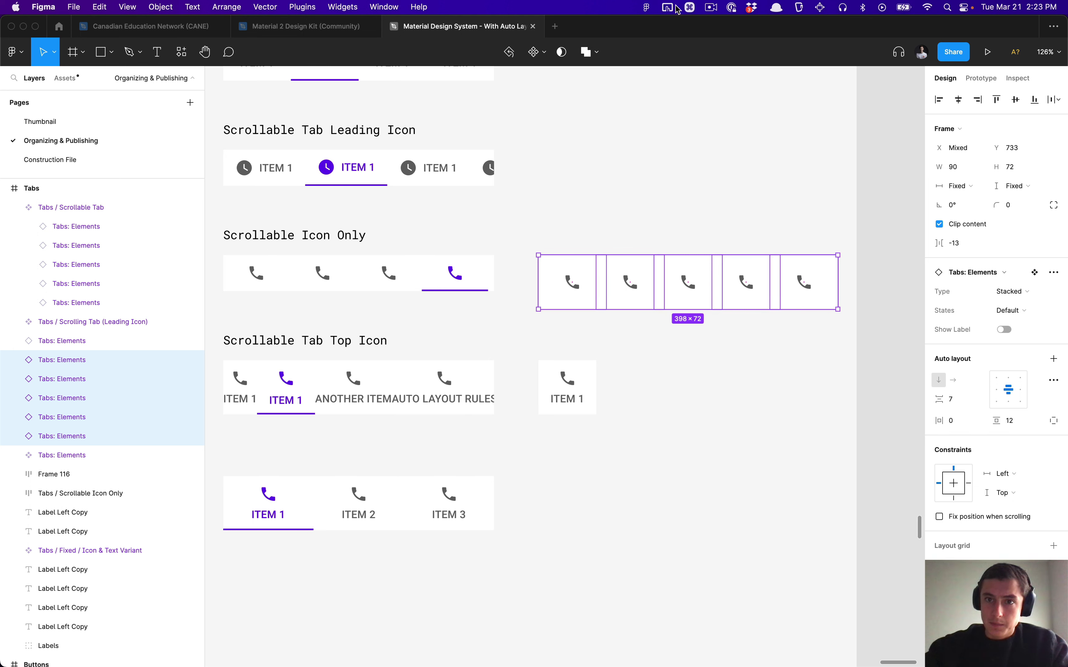
click(689, 8)
click(689, 9)
click(687, 9)
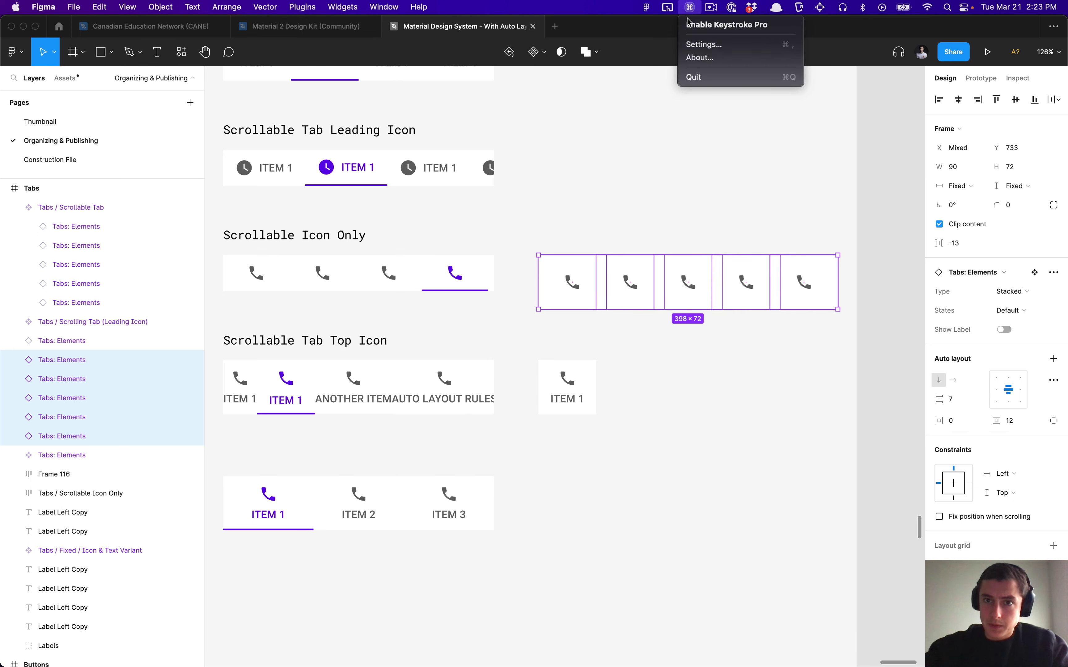
click(639, 190)
click(615, 248)
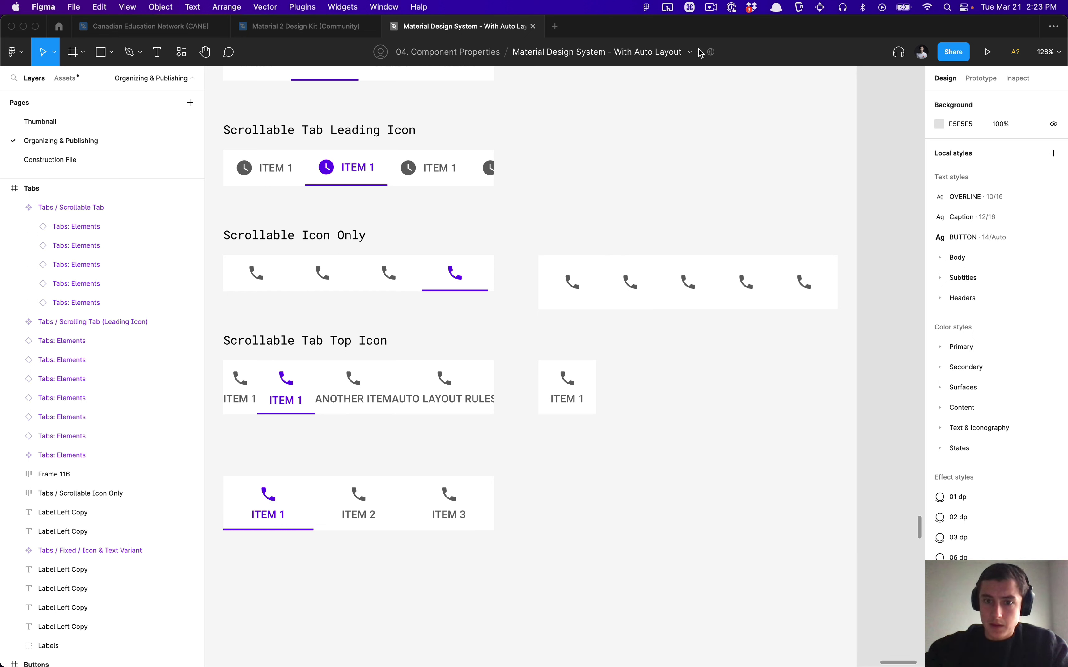
Quit and relaunch Keystroke Pro, closing its welcome window.
click(629, 281)
click(602, 214)
click(690, 8)
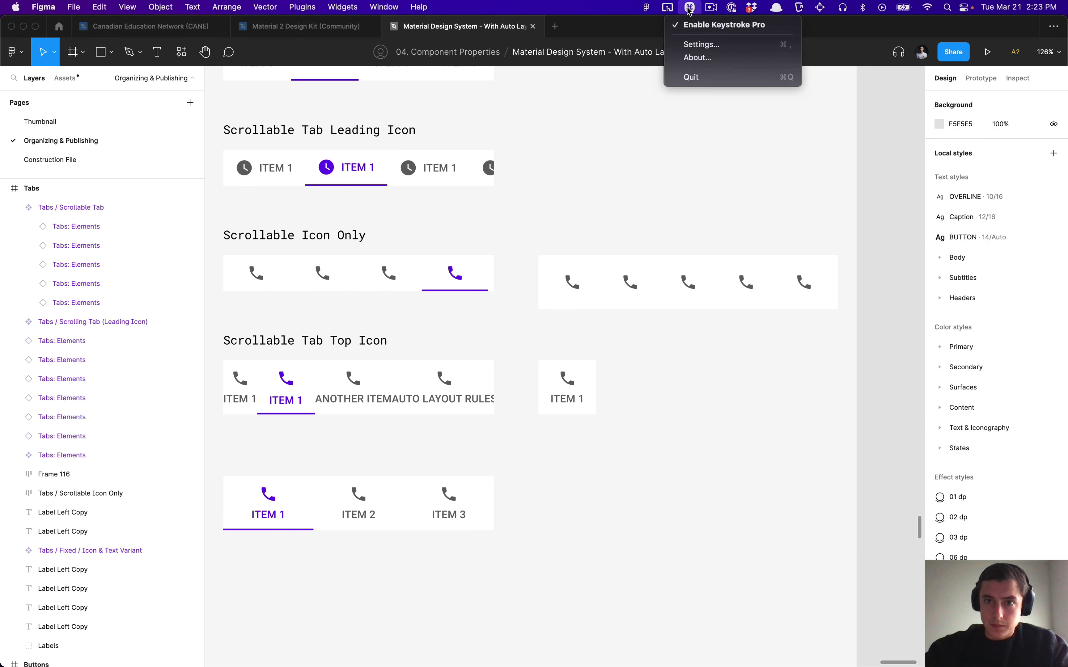
click(690, 77)
key(alt+space)
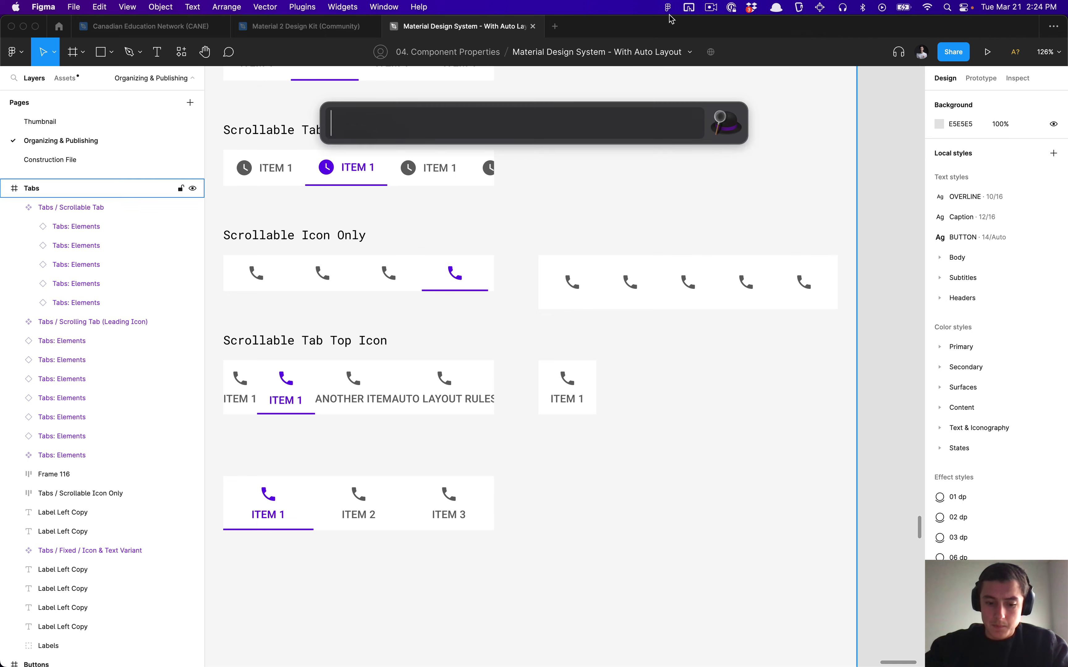
text(keys)
key(Return)
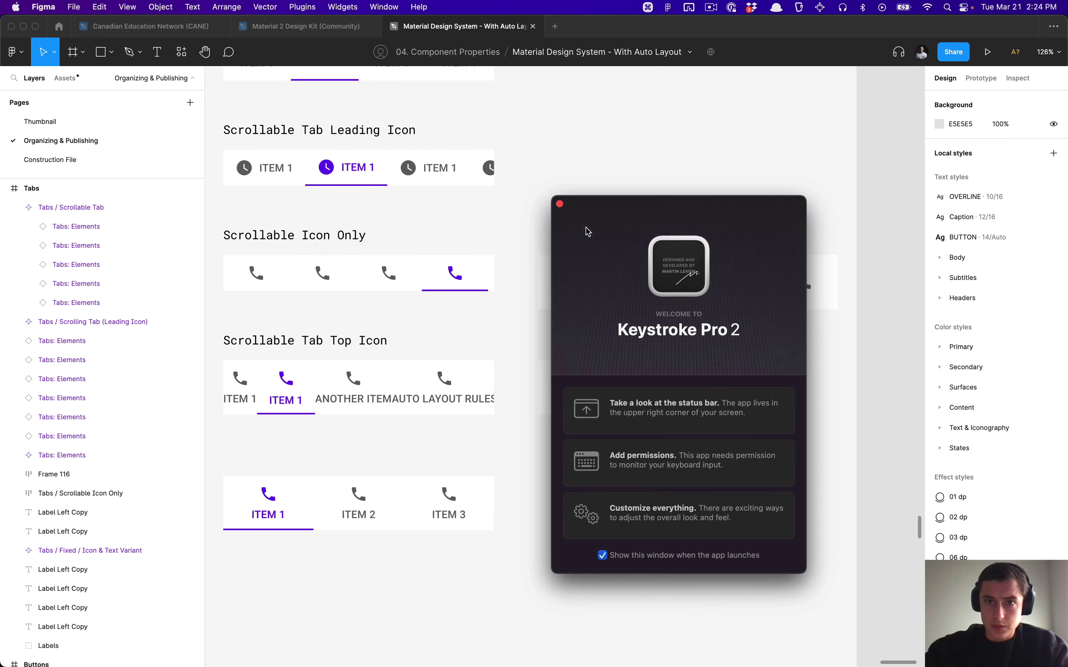
click(559, 204)
Set the horizontal spacing between the five icon-only tab instances to 0.
drag(548, 231, 816, 293)
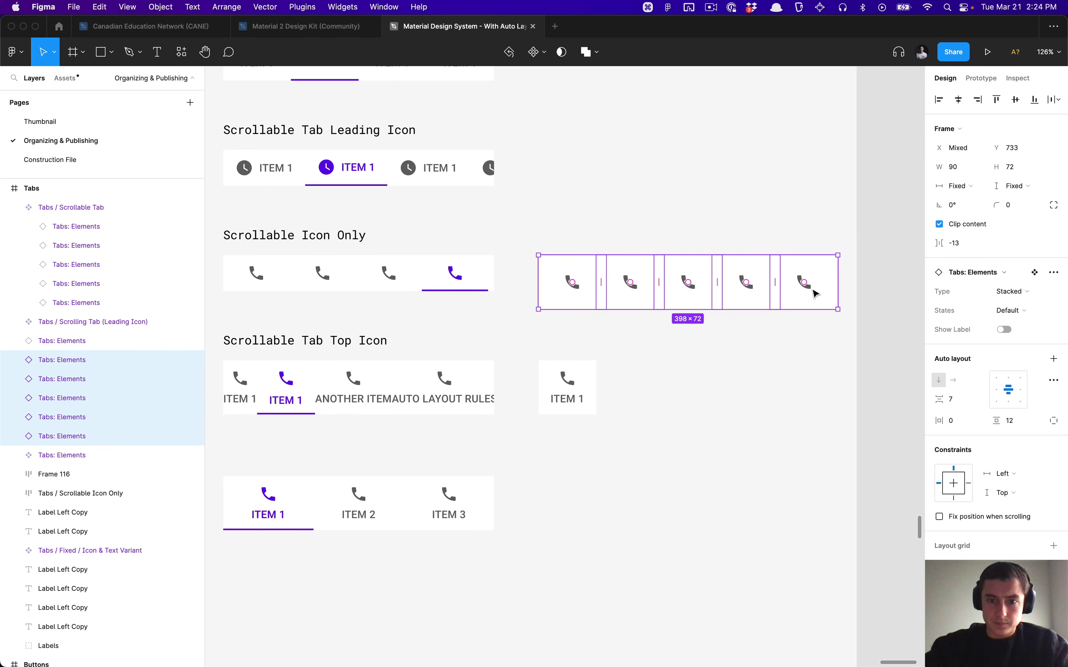
key(ctrl+alt)
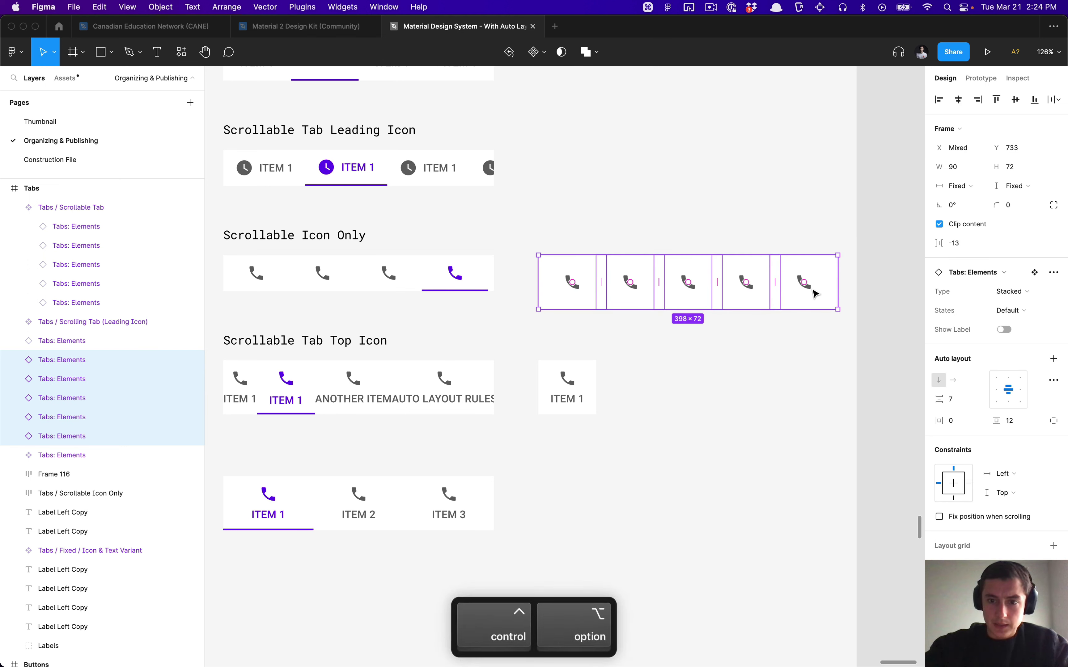
click(961, 243)
text(0)
key(Return)
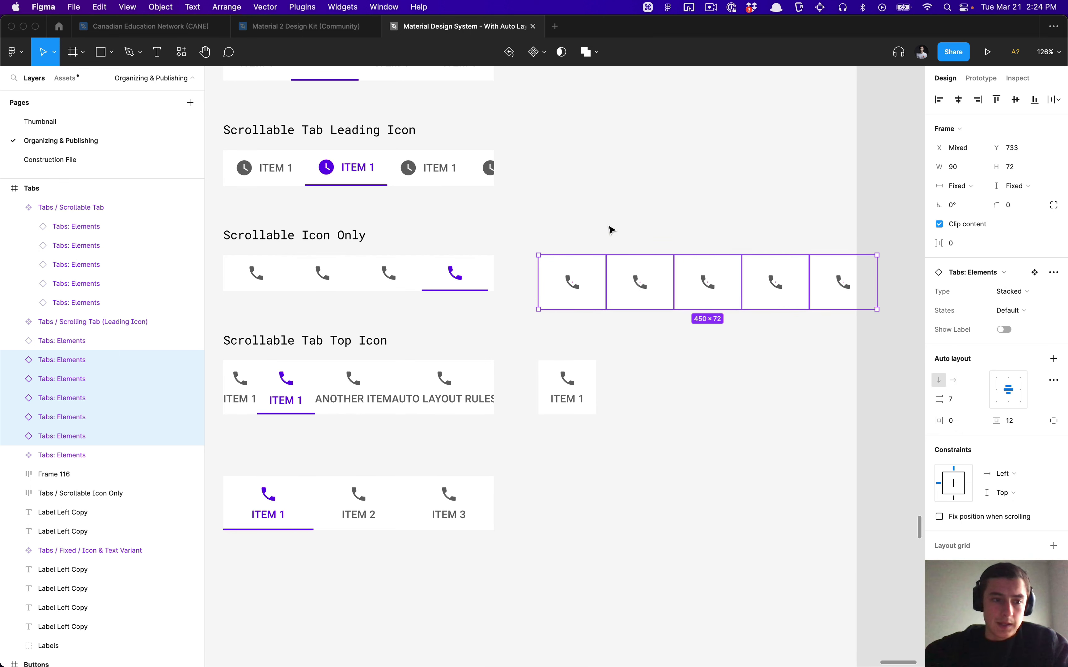
Wrap the five icon-only tabs in an auto layout frame and narrow the frame to a width of 360.
key(shift+a)
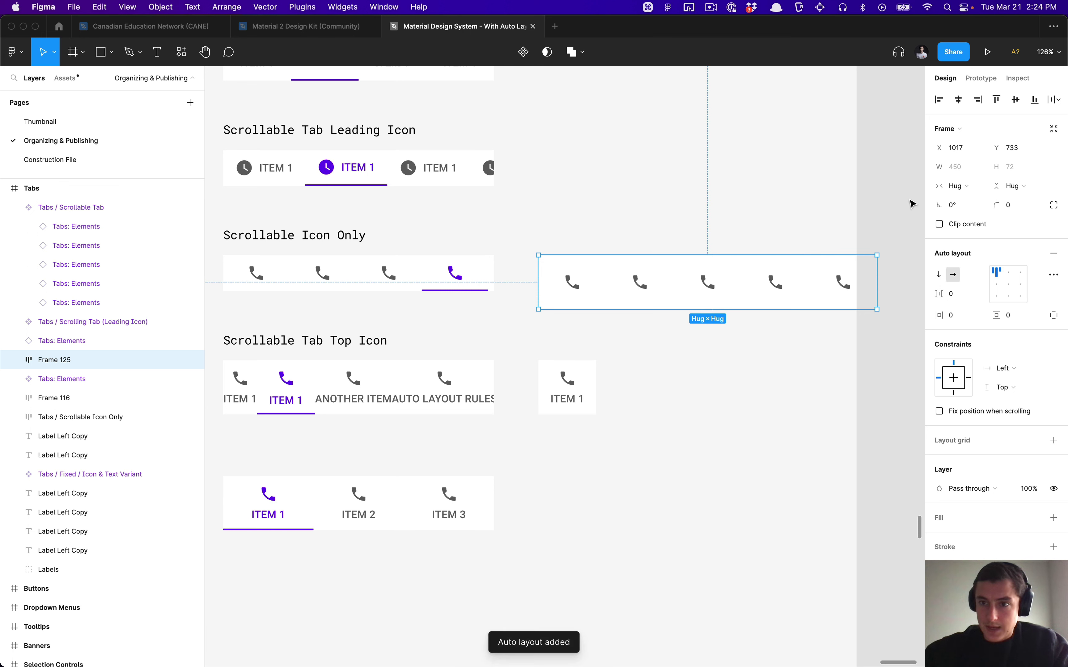
key(super+Left)
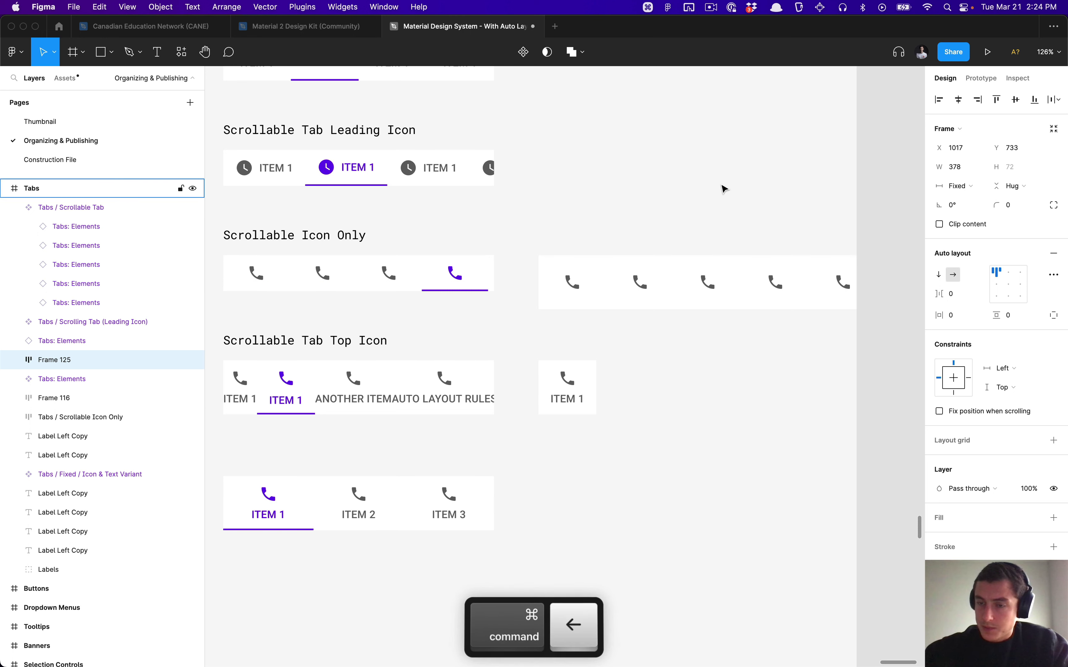
key(super+Left)
key(shift+super+Left)
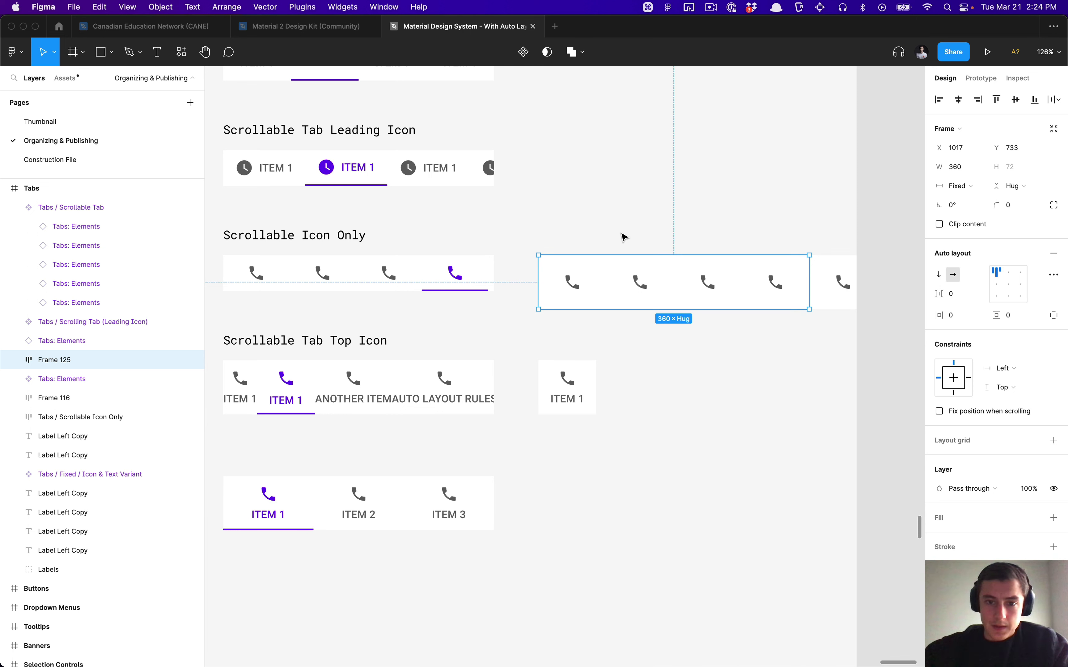
Set the vertical resizing of all five tabs in the new icon-only row to Fill container.
key(Return)
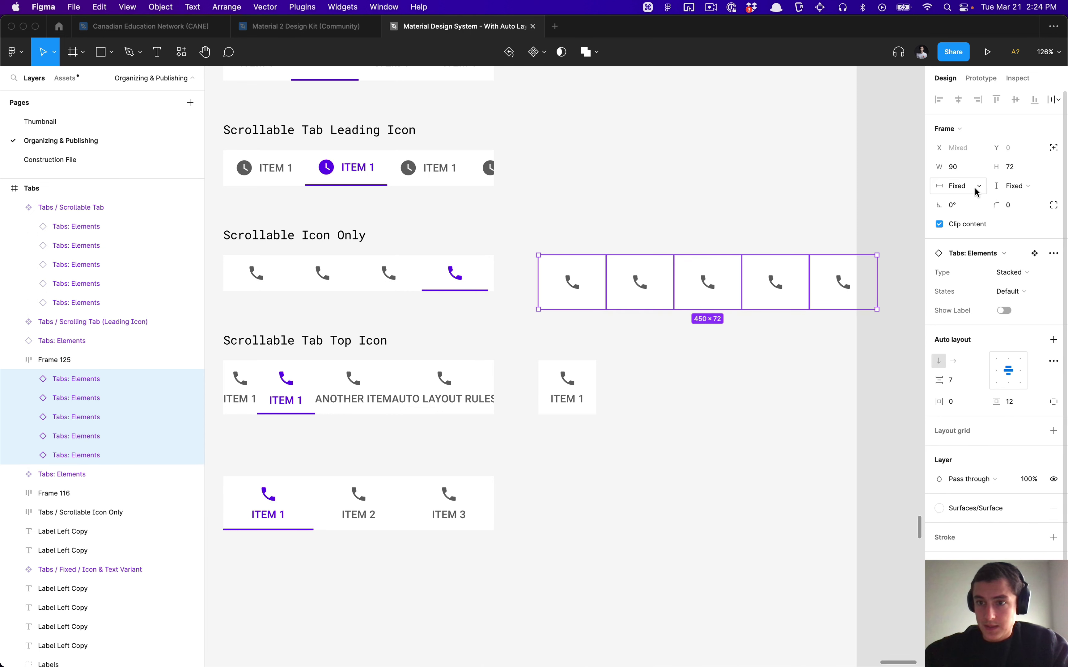
click(1015, 185)
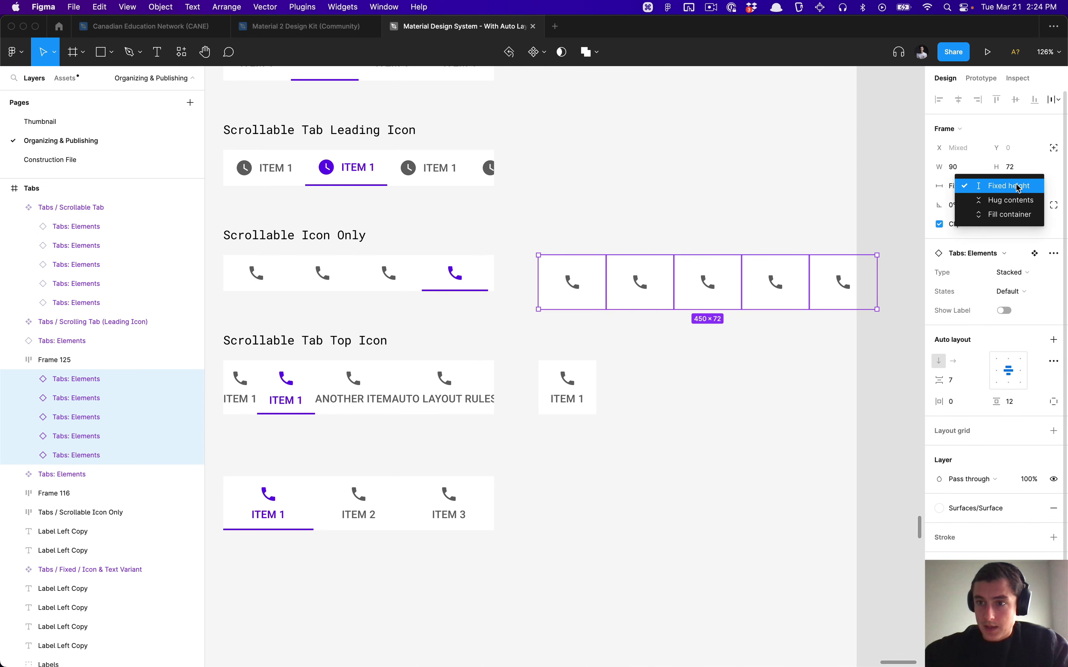
click(1015, 217)
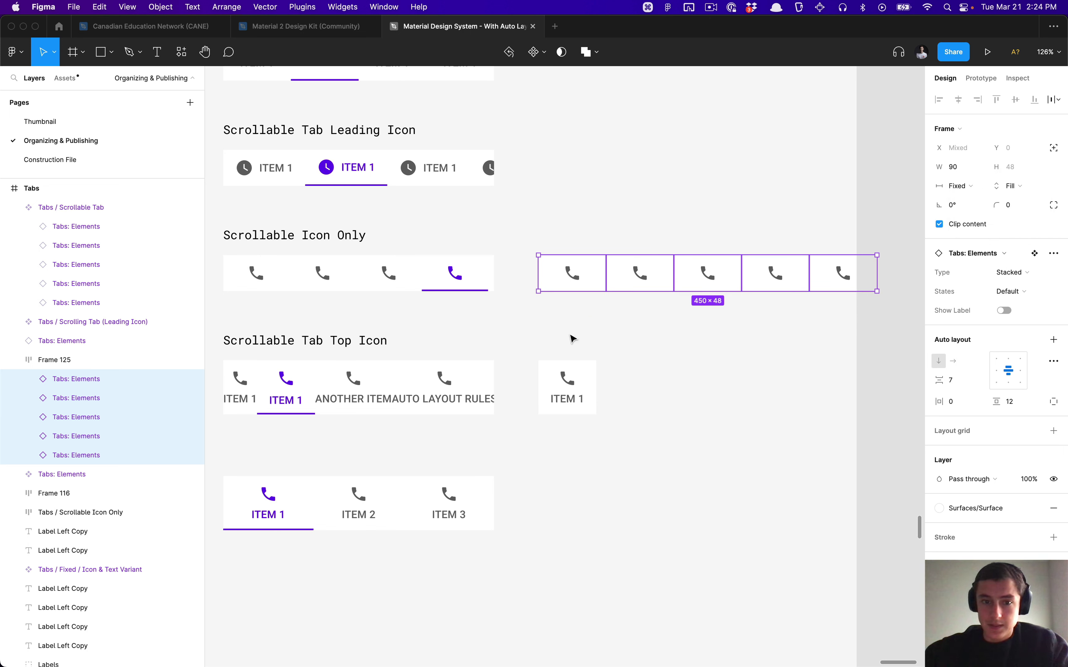
click(587, 324)
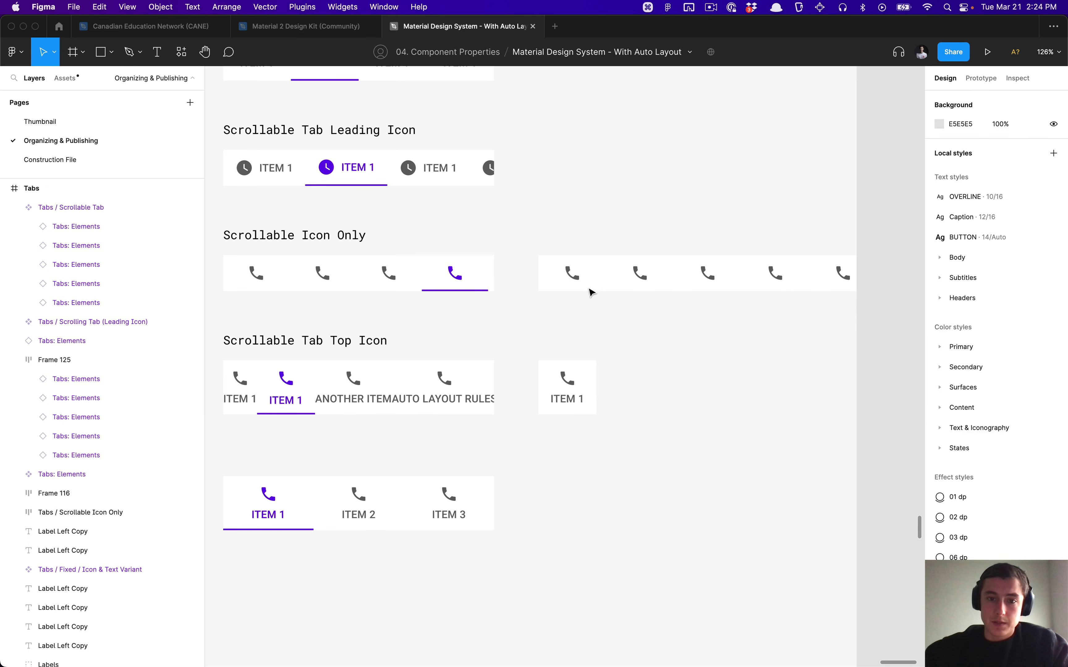
Set the third tab of the new icon-only row to the Active state and clip the row frame's content.
click(577, 274)
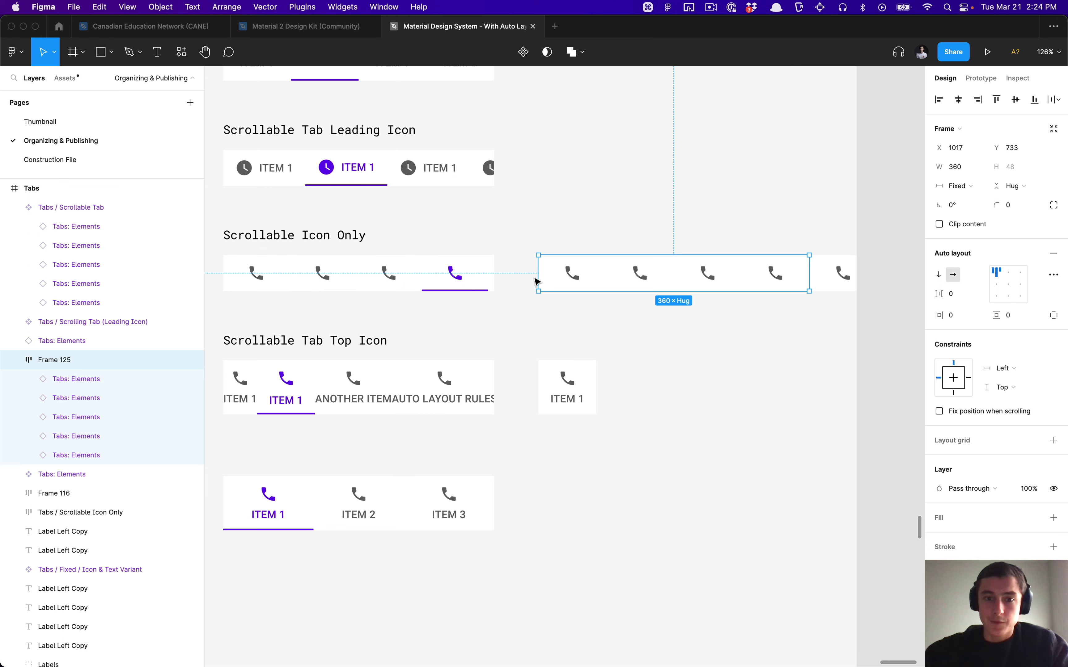
double_click(701, 274)
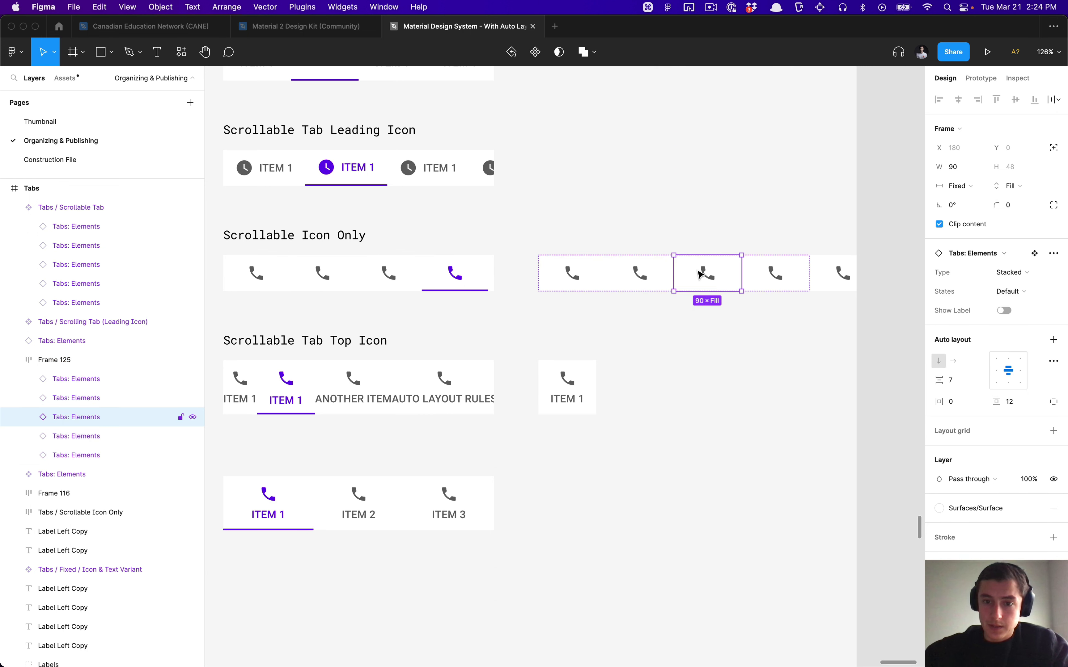
click(1001, 291)
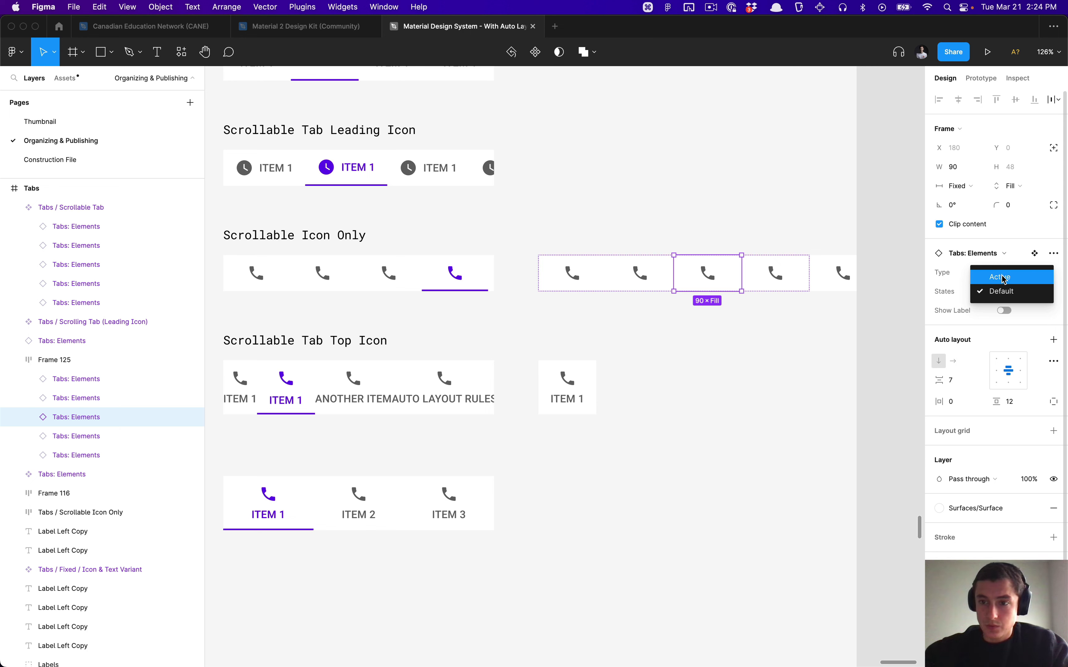
click(1004, 277)
click(782, 296)
click(791, 282)
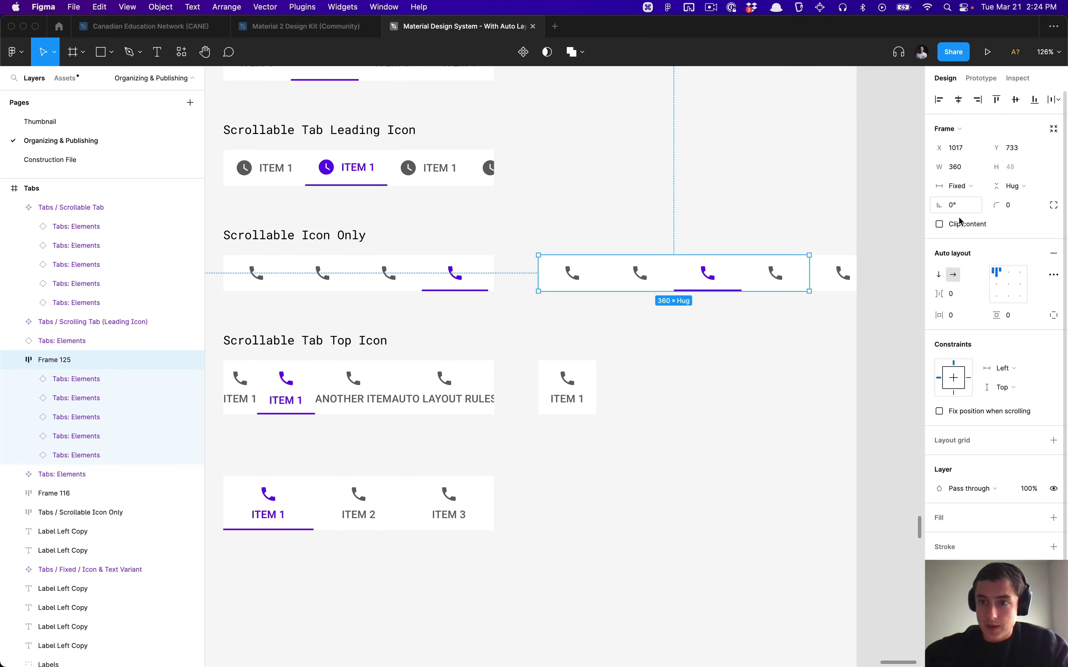
click(940, 225)
click(687, 229)
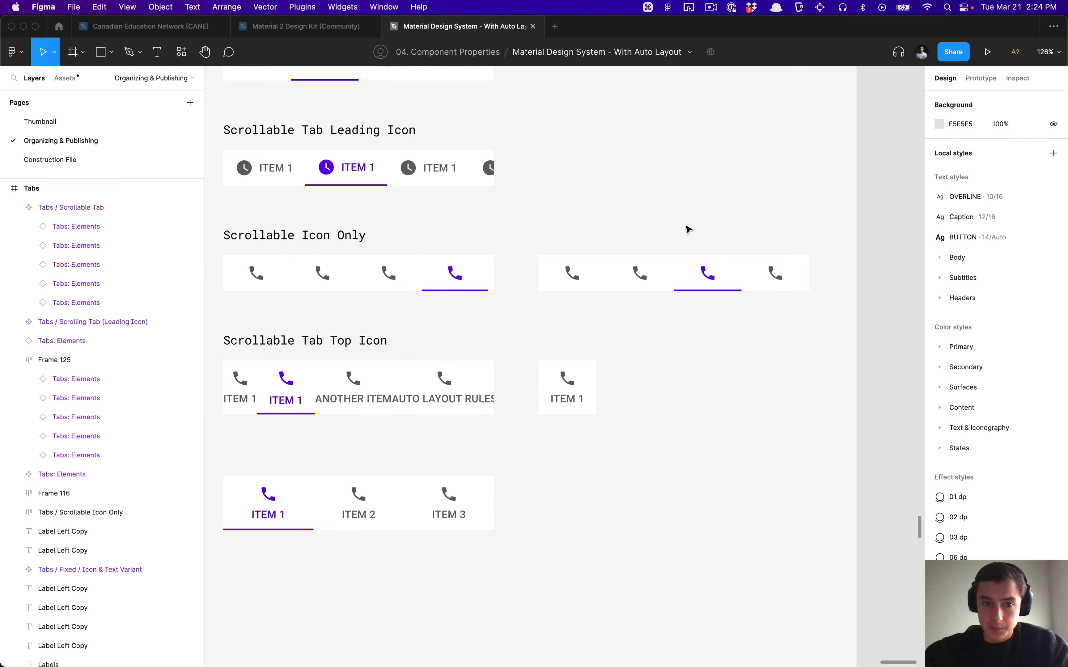
Rename the new icon-only row frame Tabs / Scrollable Icon Only, copying the name from the old row.
click(795, 274)
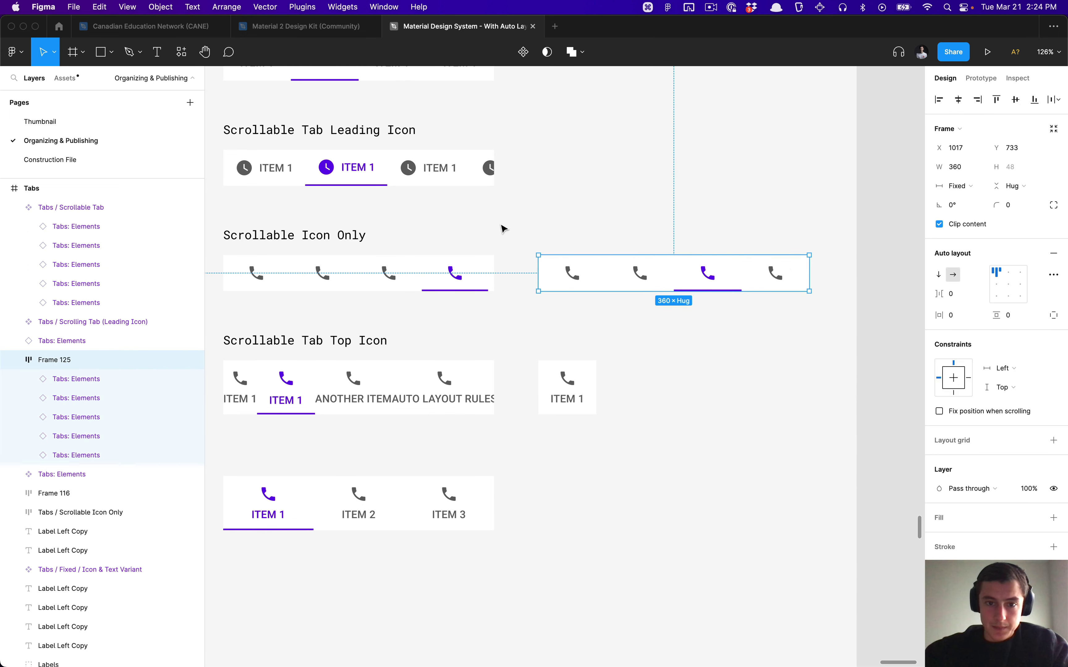
scroll(499, 229, left, 2)
click(488, 256)
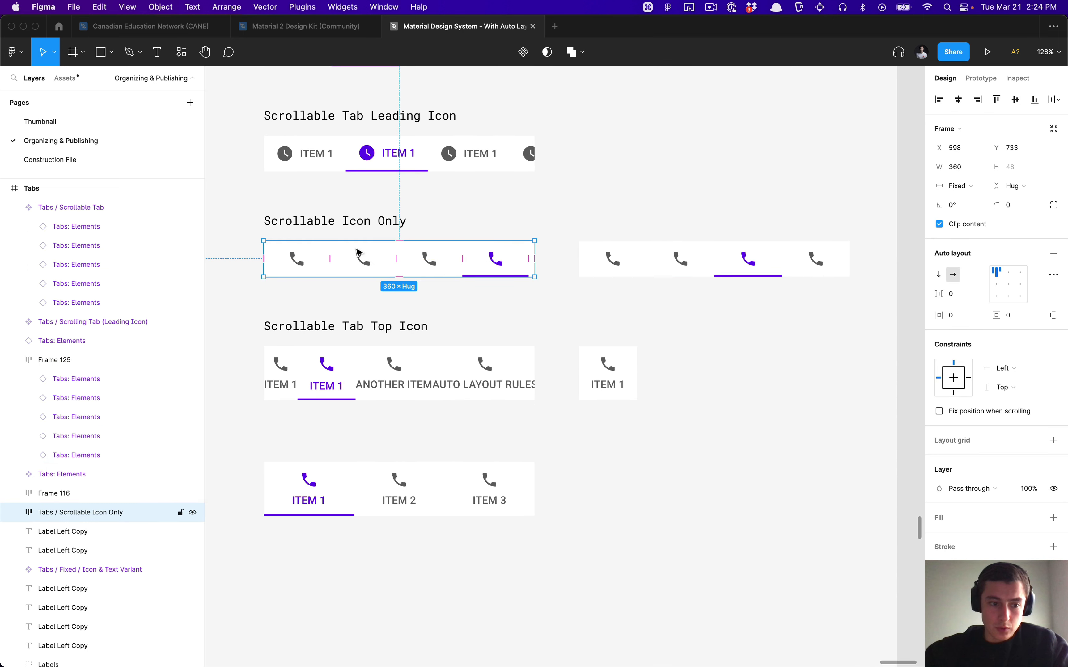
click(655, 241)
click(435, 259)
key(super+c)
key(super+r)
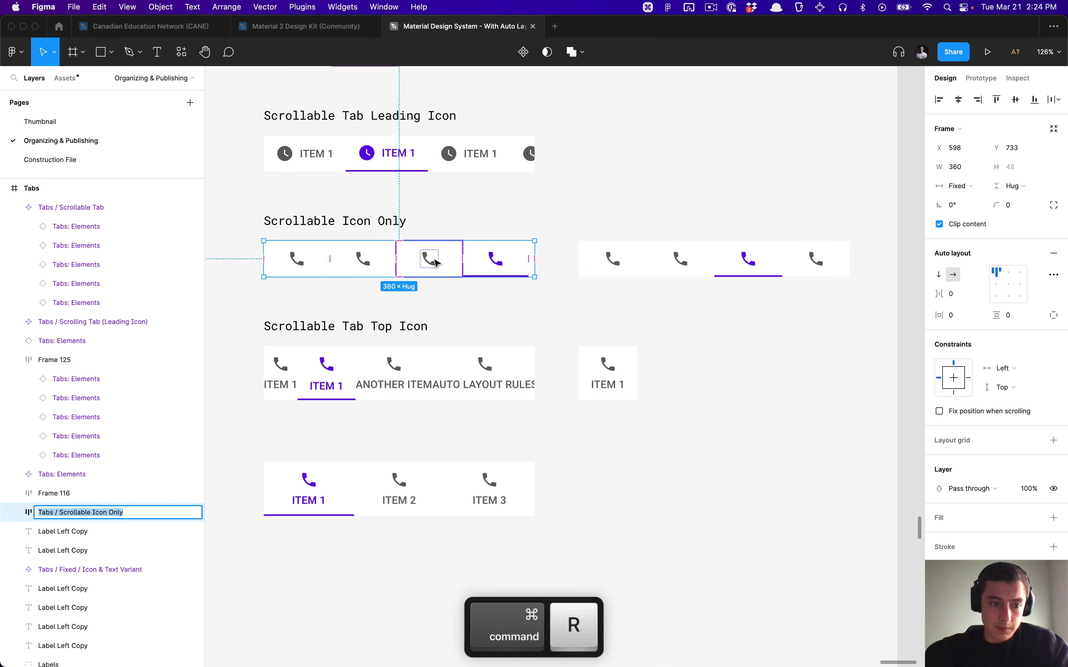
key(Return)
click(606, 260)
key(super+r)
key(super+v)
key(Return)
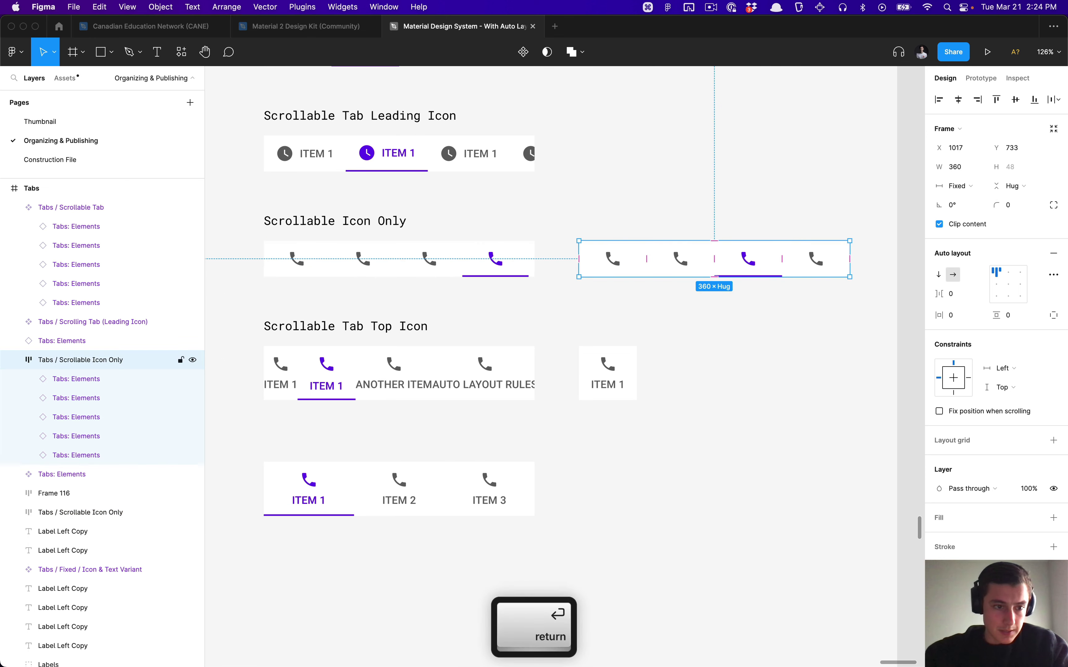
Duplicate the new icon-only row straight down below the single stacked tab, and turn the upper row into a component.
key(super+alt+k)
key(super+z)
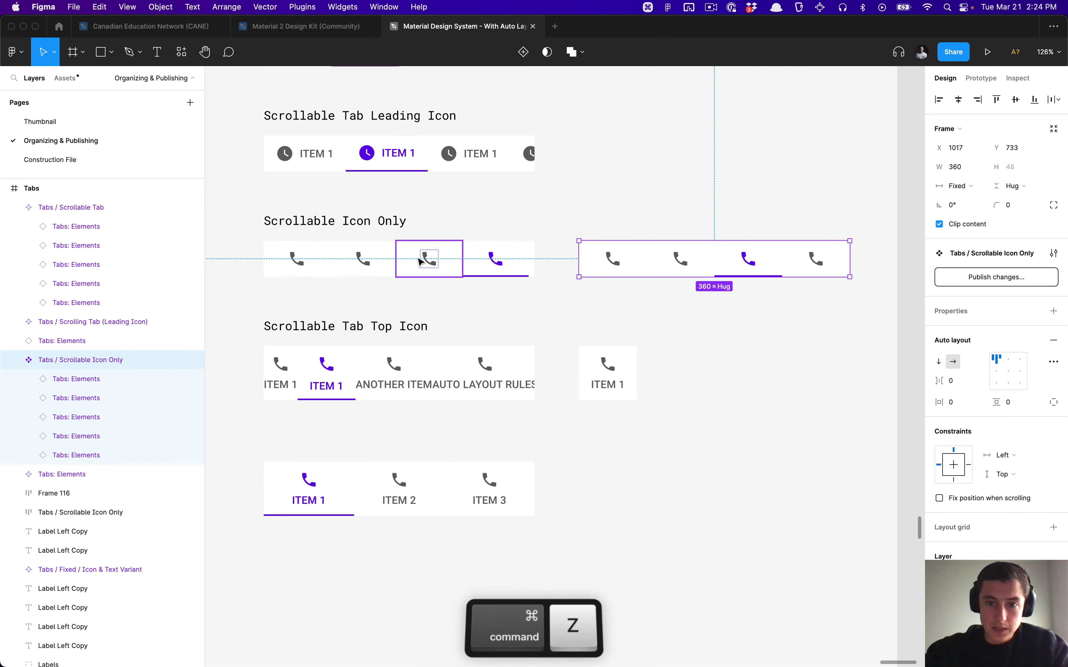
drag(648, 261, 639, 439)
click(643, 276)
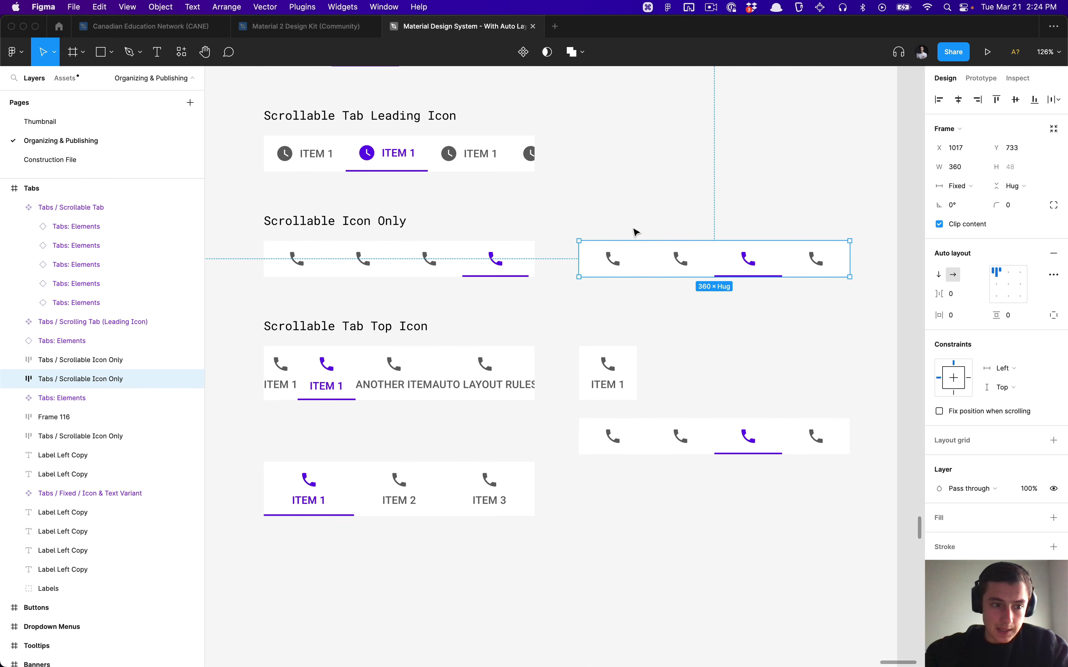
key(alt+super+k)
Swap the new icon-only component into the old row's place under Scrollable Icon Only and delete the old row.
shift+click(469, 256)
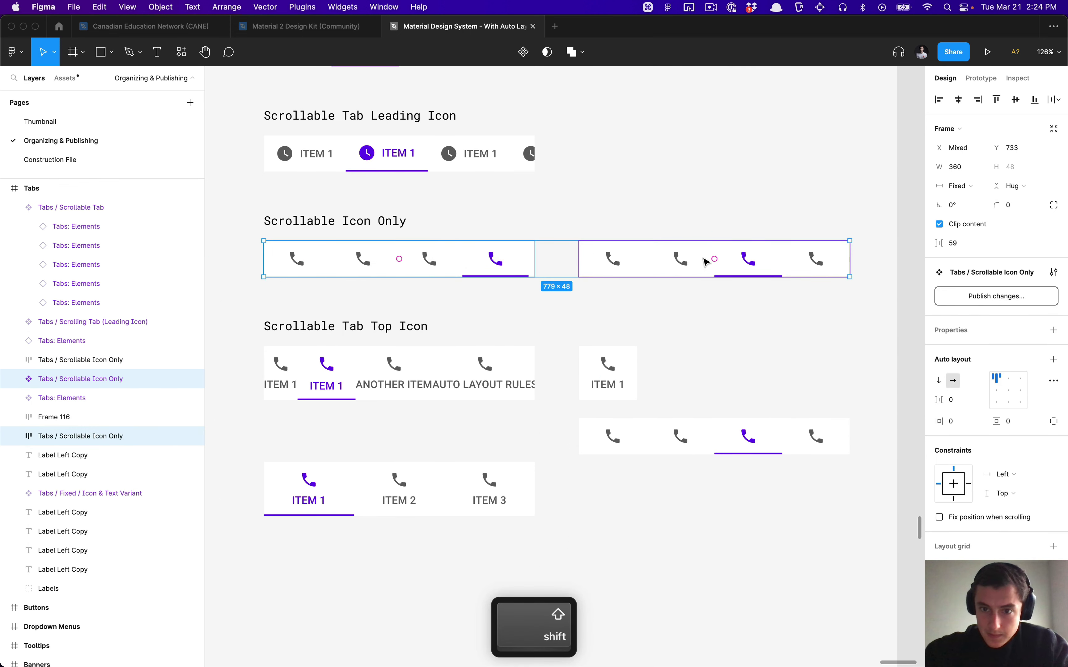
drag(713, 262, 531, 268)
click(646, 265)
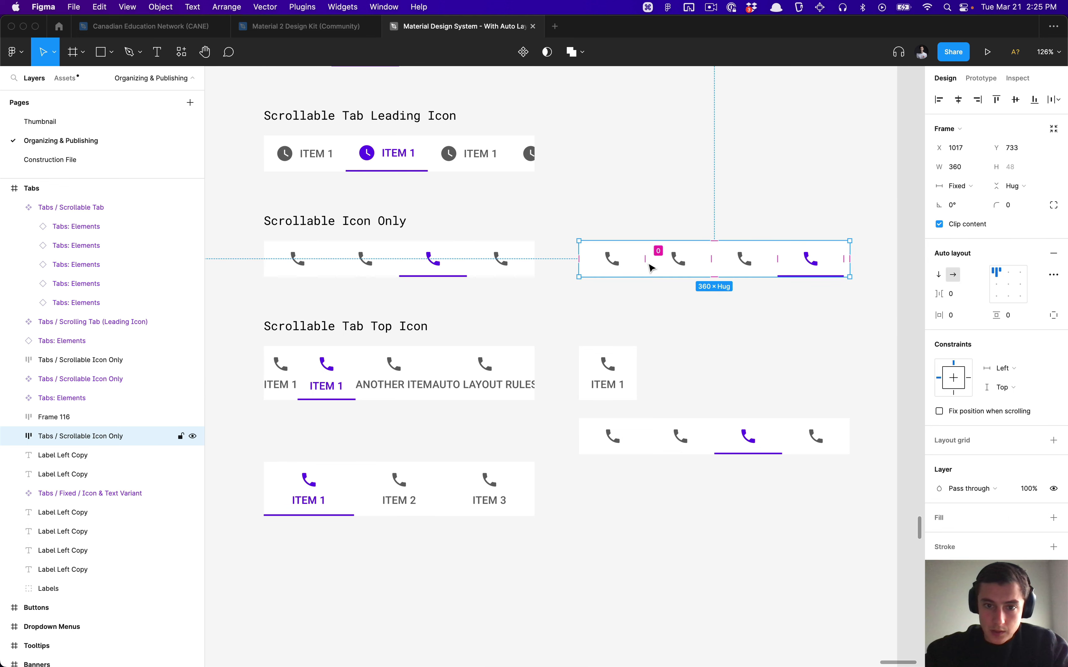
key(Delete)
click(490, 259)
Delete the single stacked tab beside Scrollable Tab Top Icon and move the duplicated icon-only row into its place.
scroll(489, 265, down, 3)
click(608, 353)
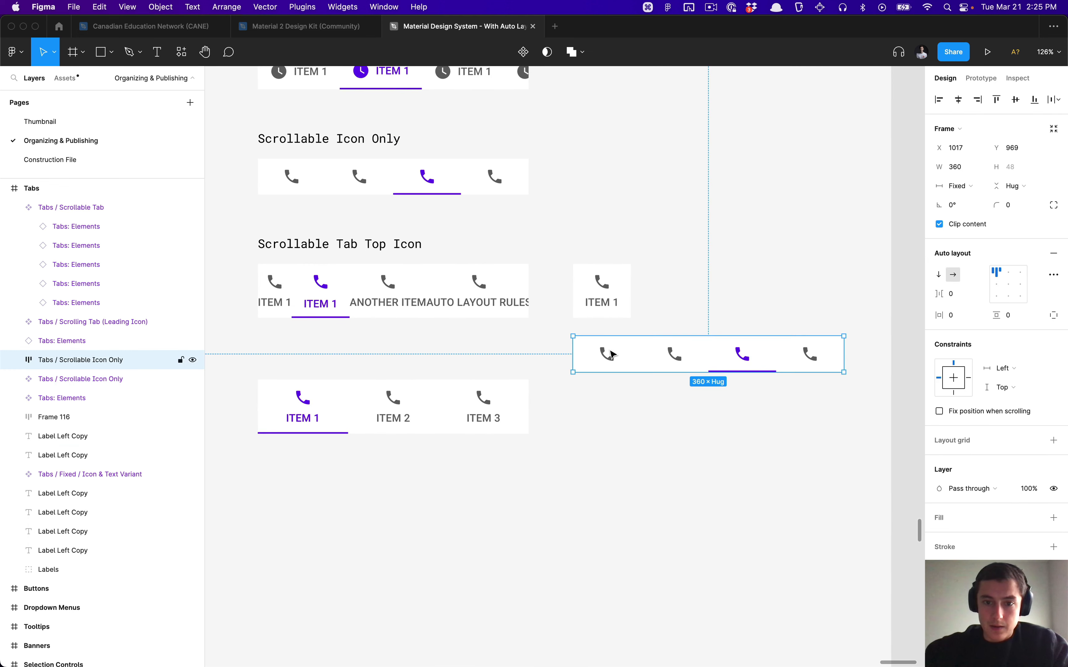
click(610, 315)
key(Delete)
drag(603, 359, 601, 293)
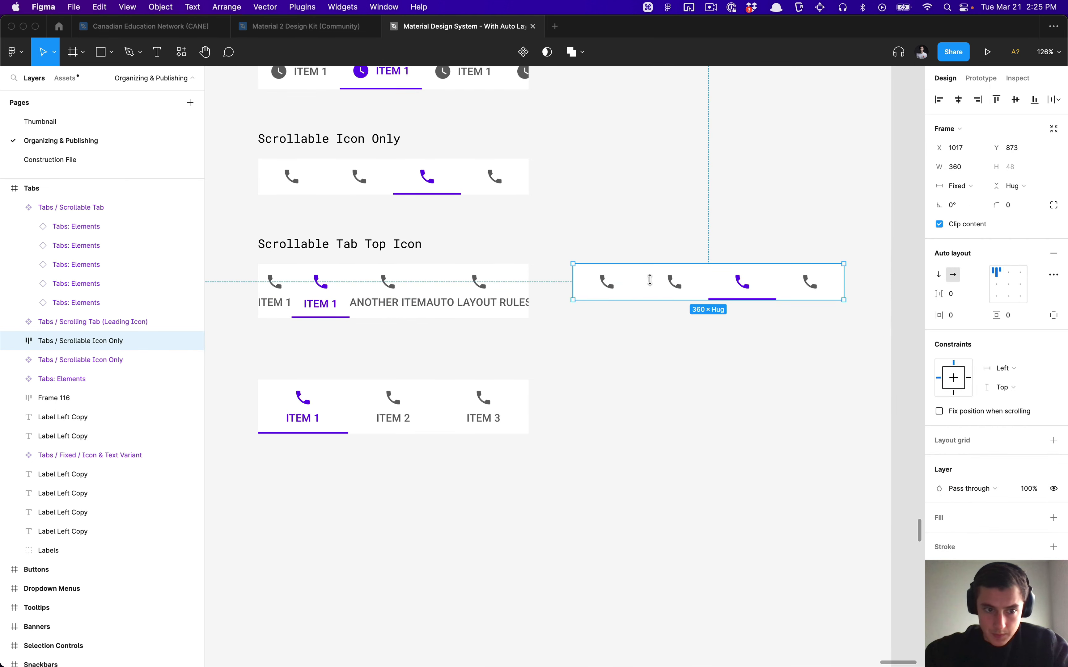
Show the label on all five tabs of the row beside Scrollable Tab Top Icon.
key(Return)
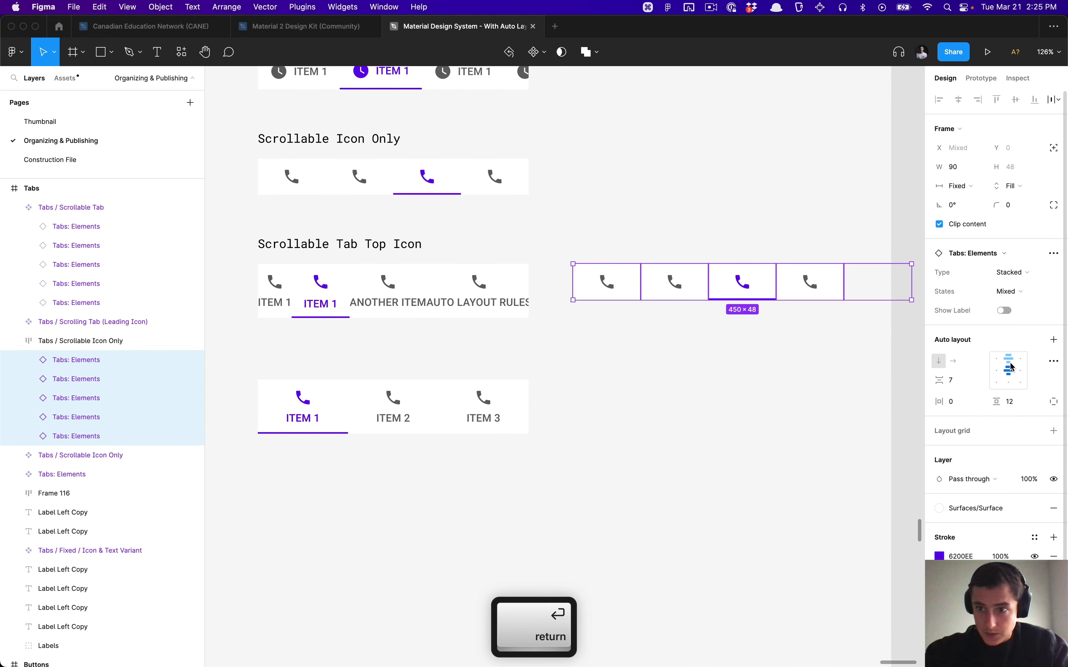
click(1006, 312)
click(644, 281)
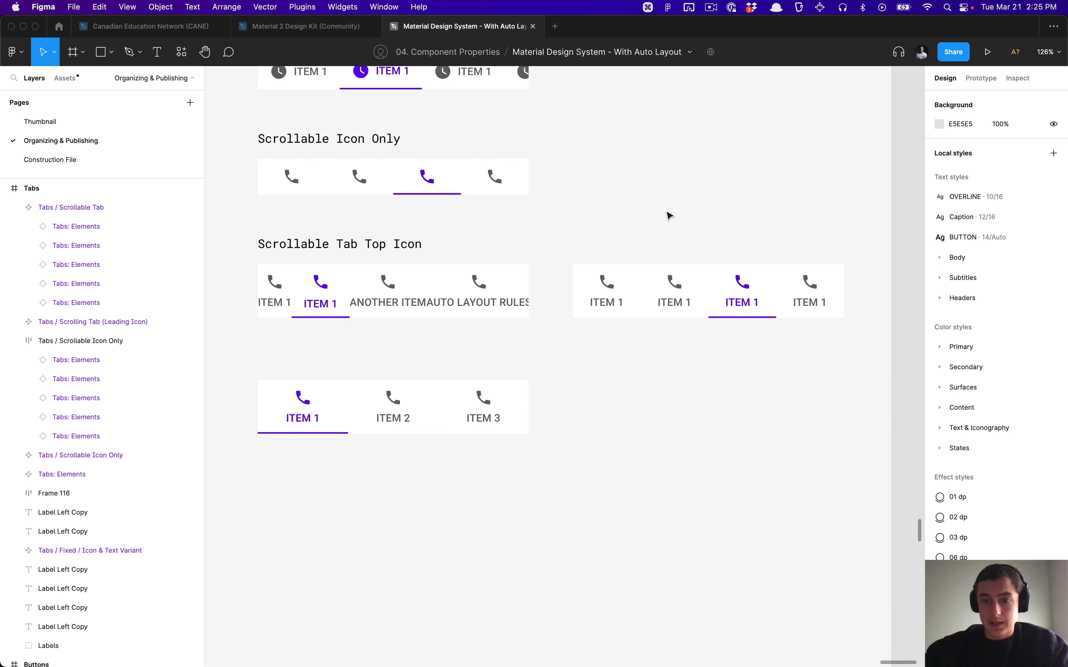
key(Return)
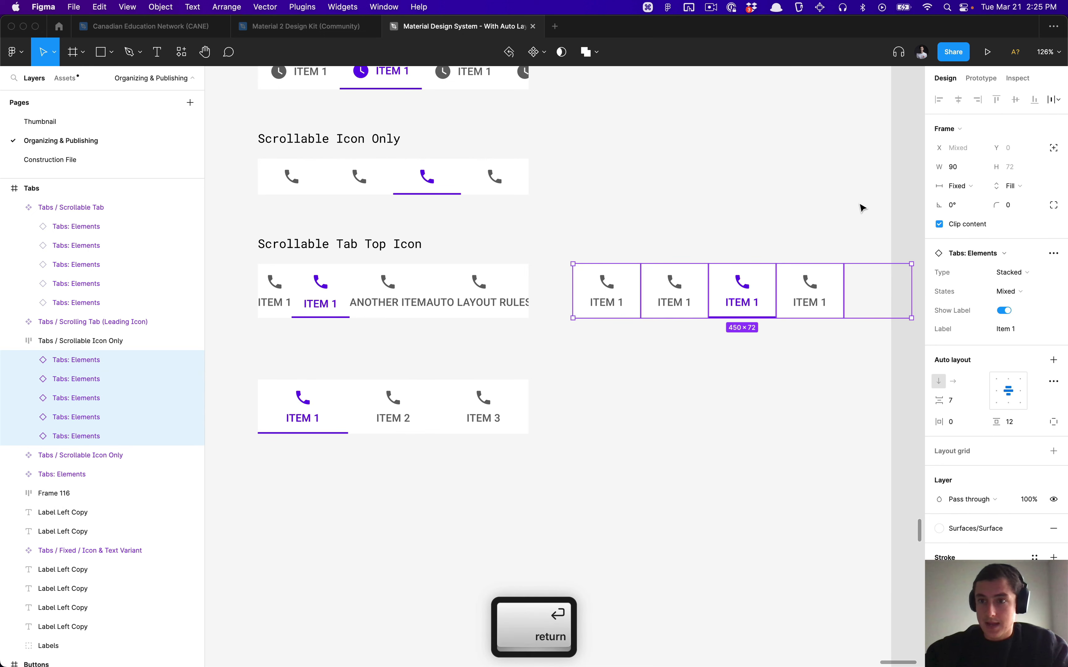
click(726, 202)
click(629, 306)
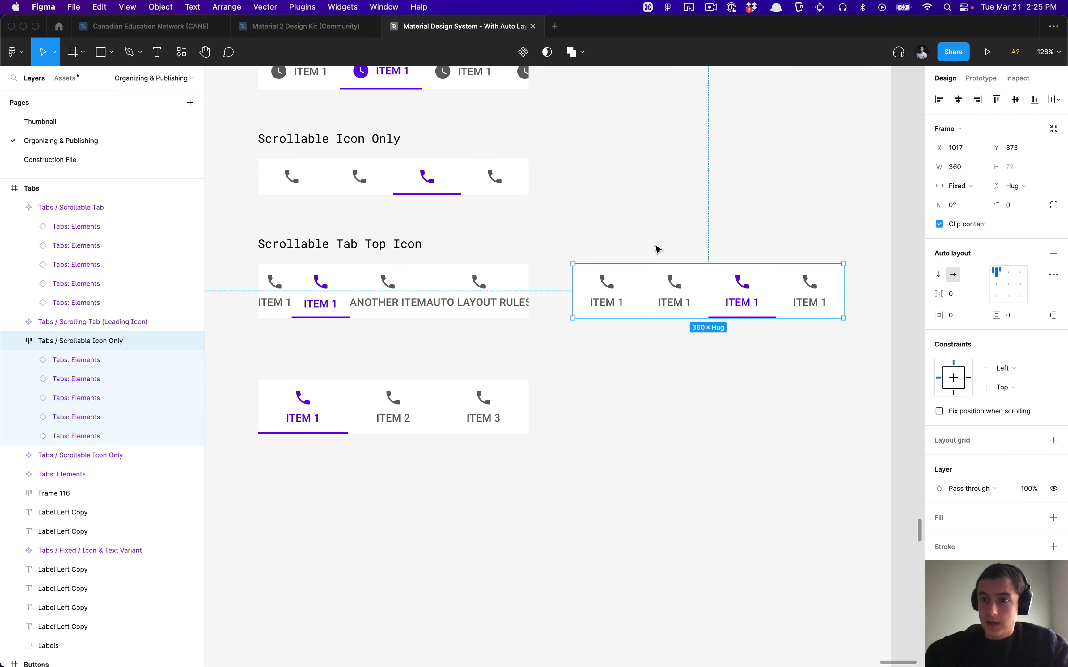
click(611, 261)
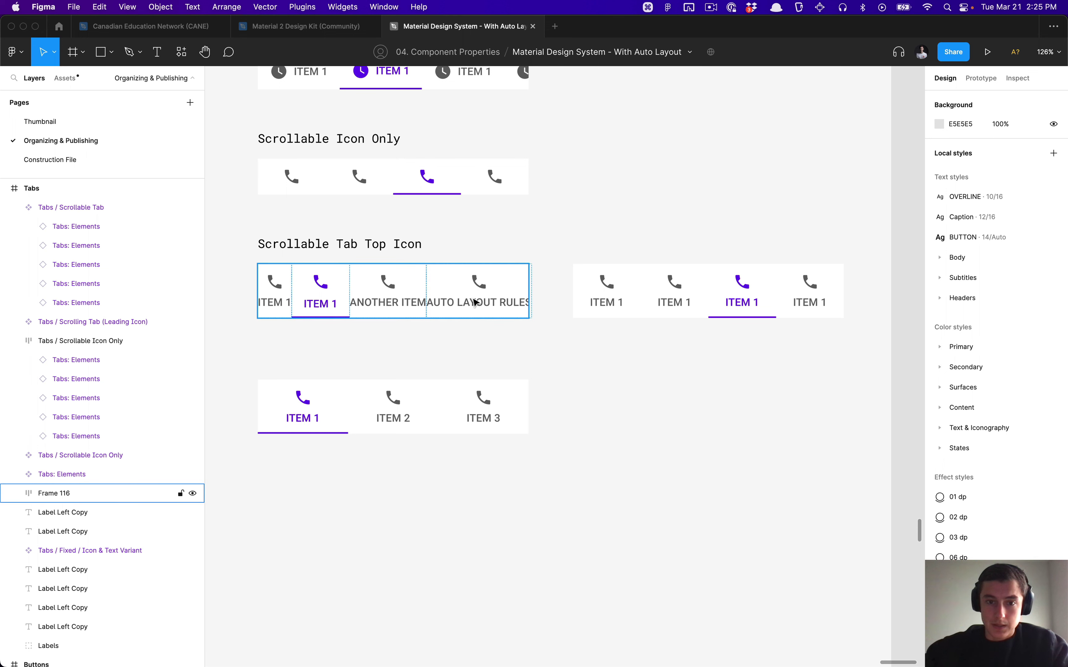
Try duplicating the fourth tab in the new top-icon row, and undo the duplication.
double_click(806, 302)
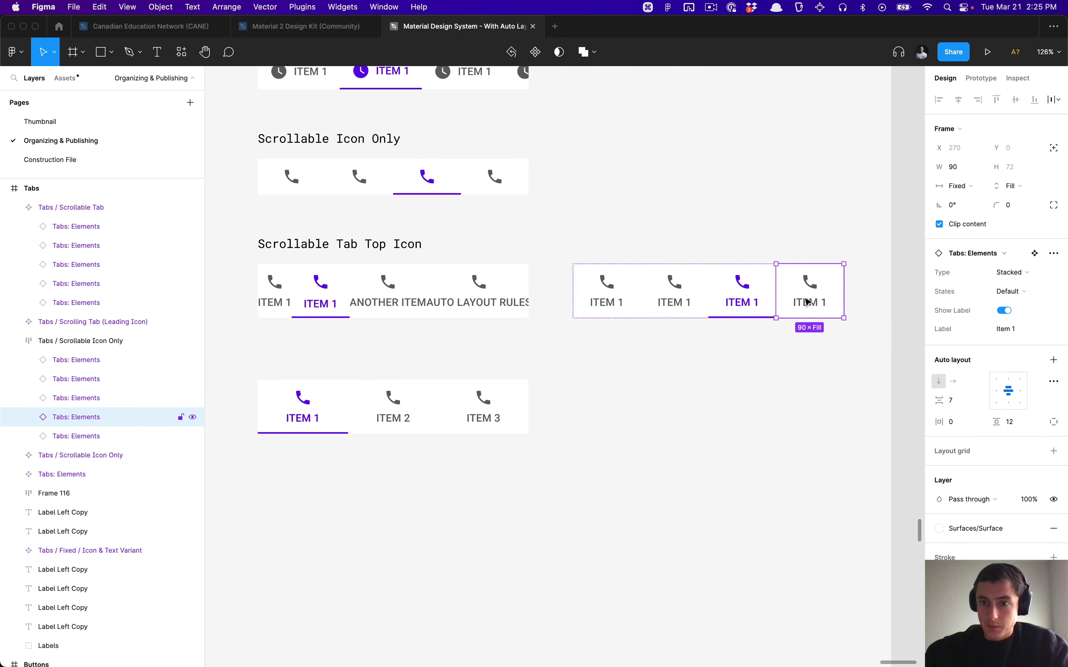
key(super+d)
key(super+z)
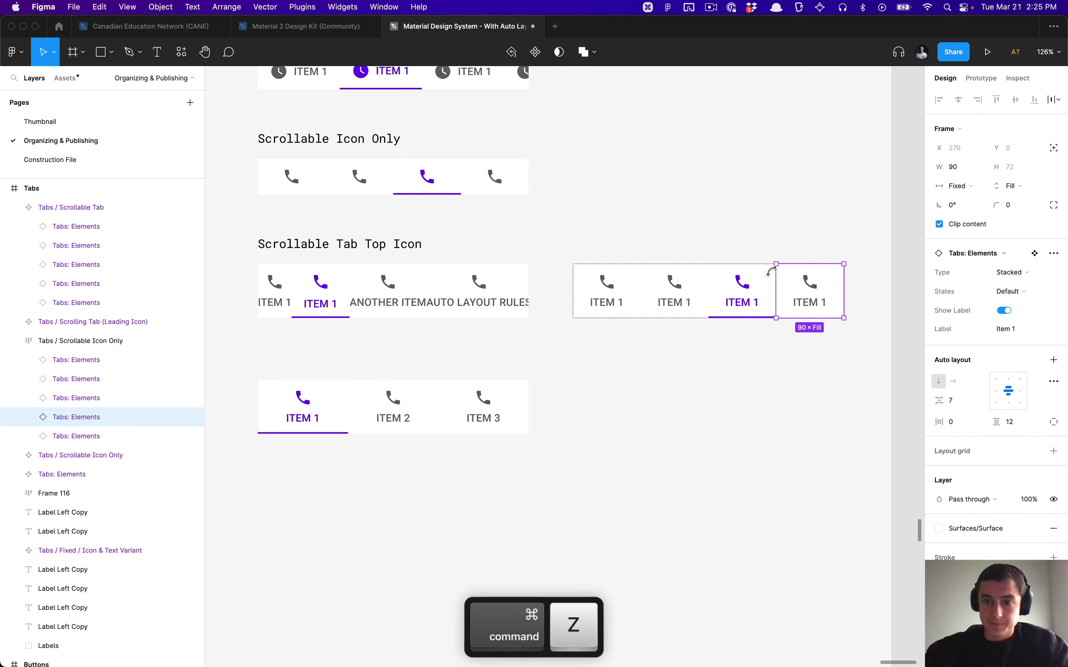
Redo the duplication of the tab in the new top-icon row and toggle the row's content clipping off and on again.
key(super+shift+z)
key(super+shift+z)
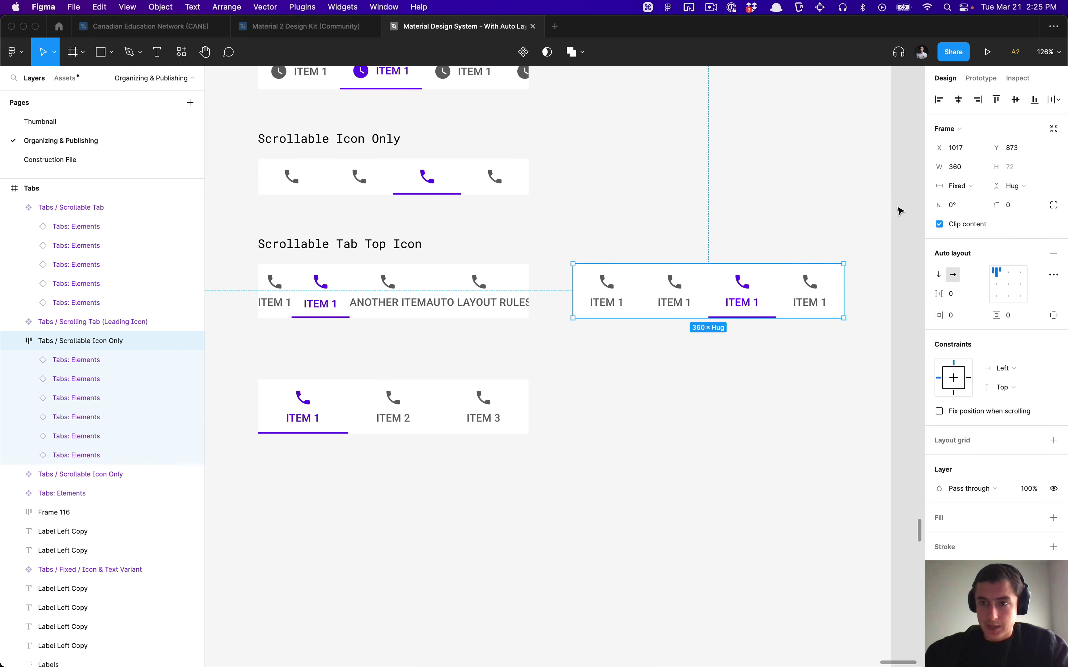
click(939, 225)
click(939, 225)
Swap the new top-icon row into the old row's place under Scrollable Tab Top Icon and delete the old row.
shift+click(485, 303)
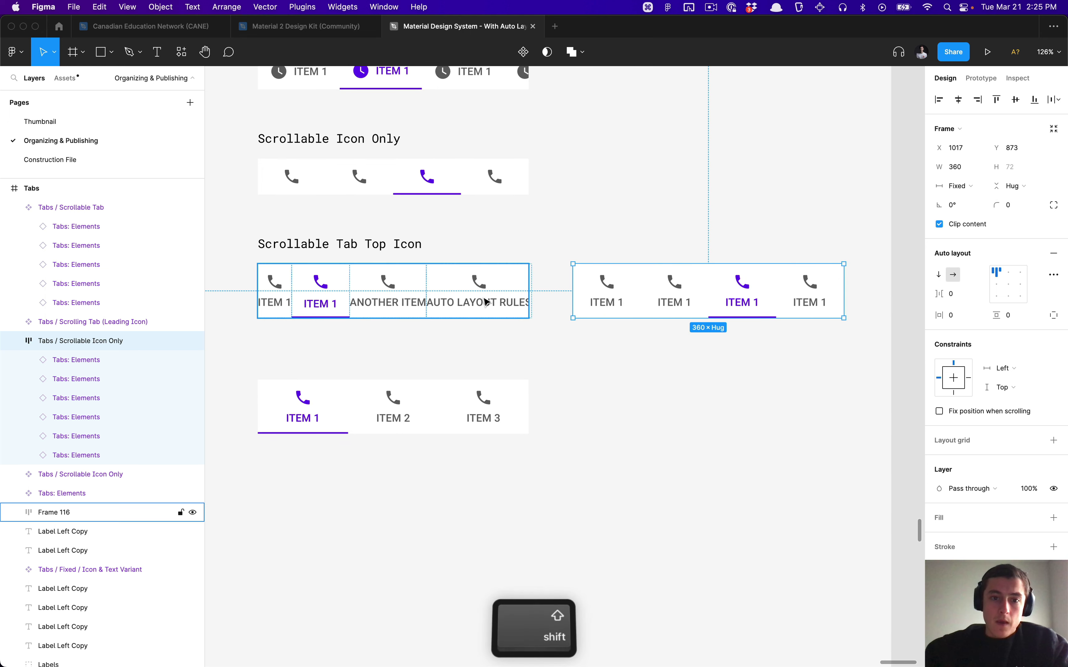
drag(711, 294, 448, 291)
click(635, 195)
click(635, 287)
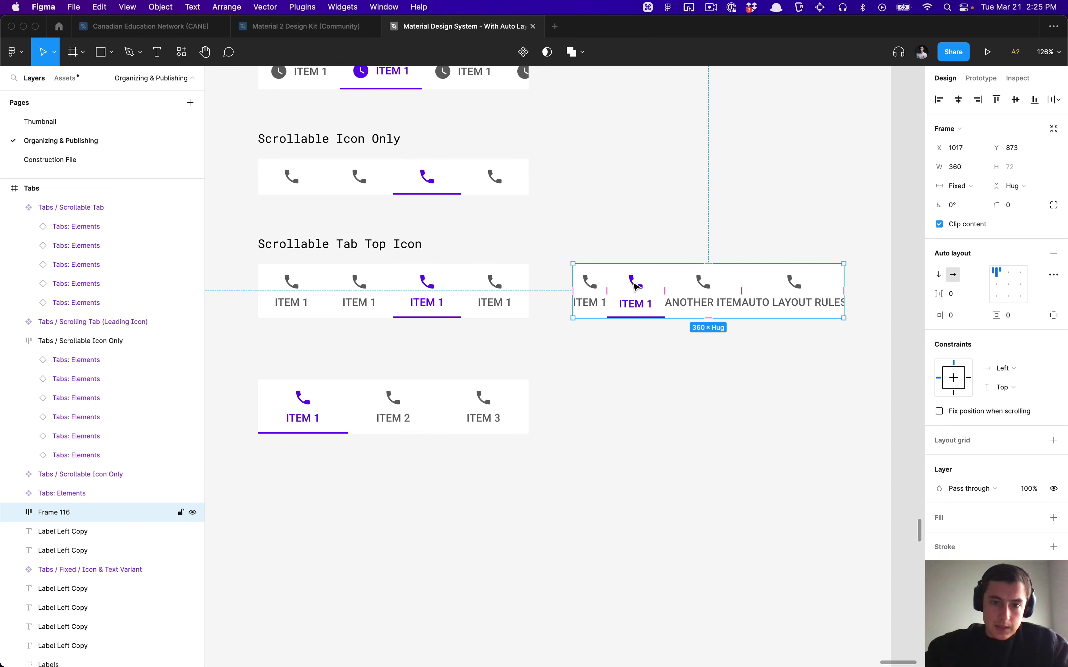
key(BackSpace)
Rename the new top-icon row as "Tabs / Scrollable Tabs Stacked Icons".
click(482, 265)
key(super+r)
key(Right)
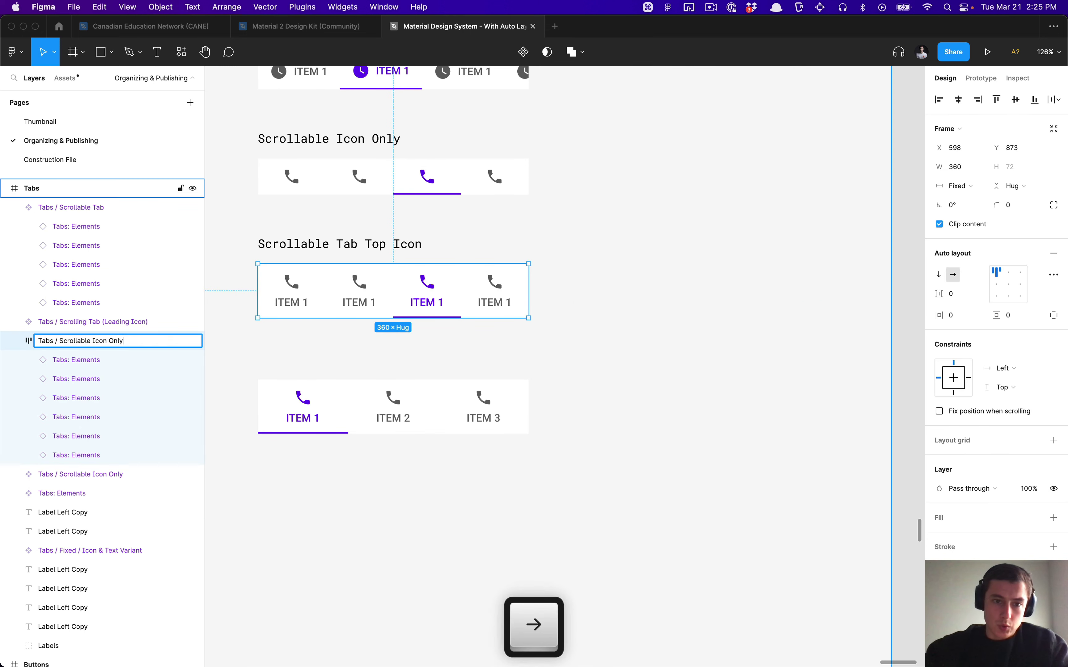
key(alt+Left)
key(alt+Left)
key(alt+Left)
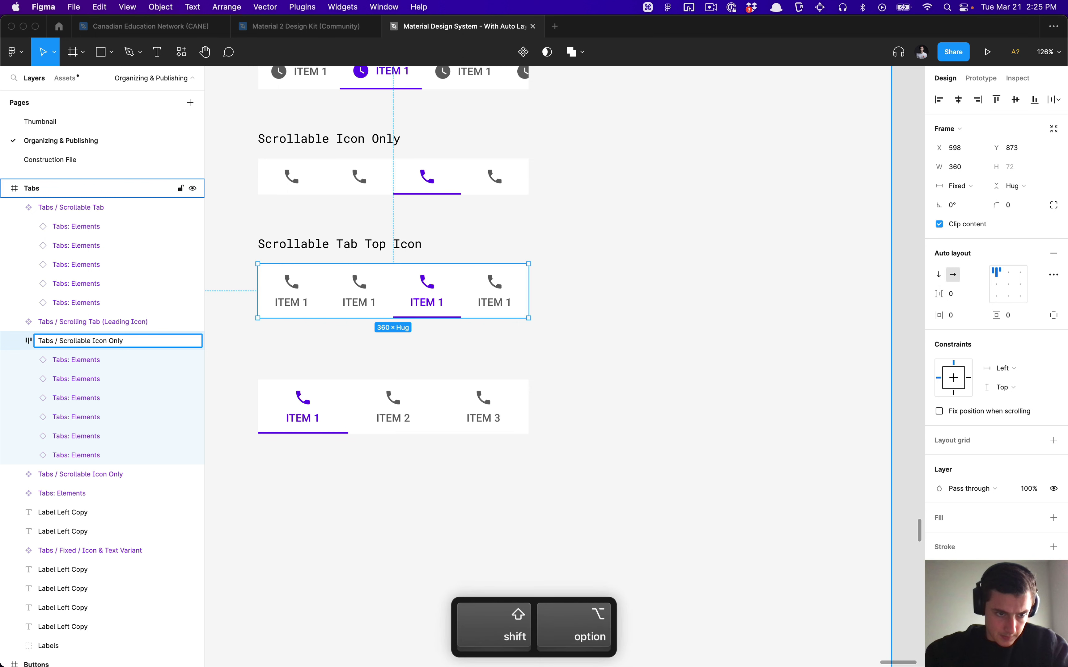
text(Tabs)
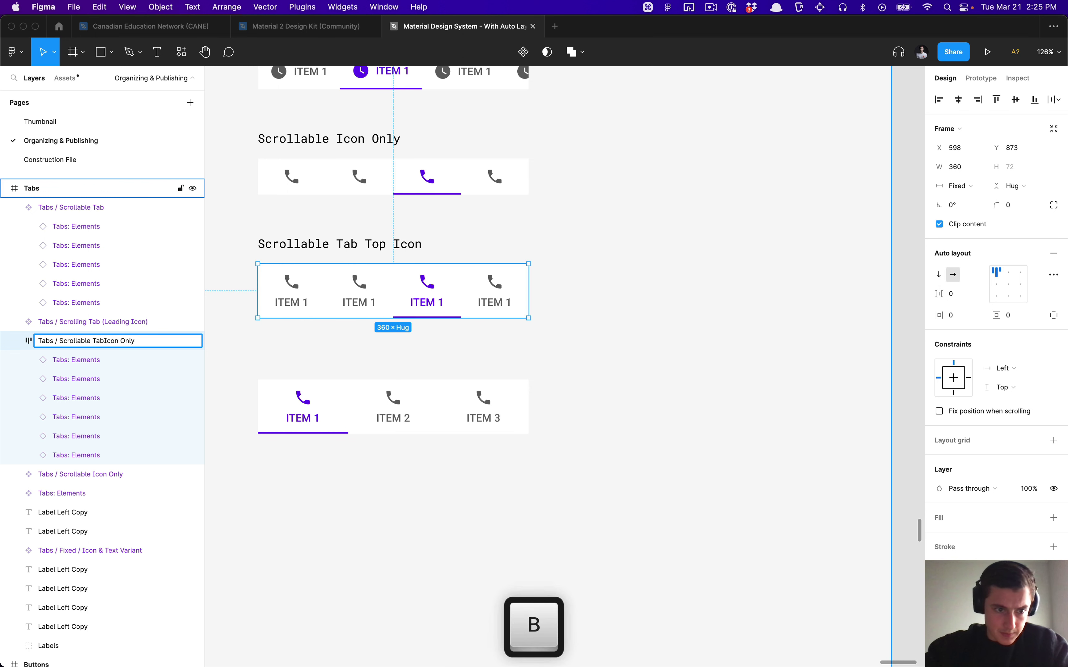
text( Stacked)
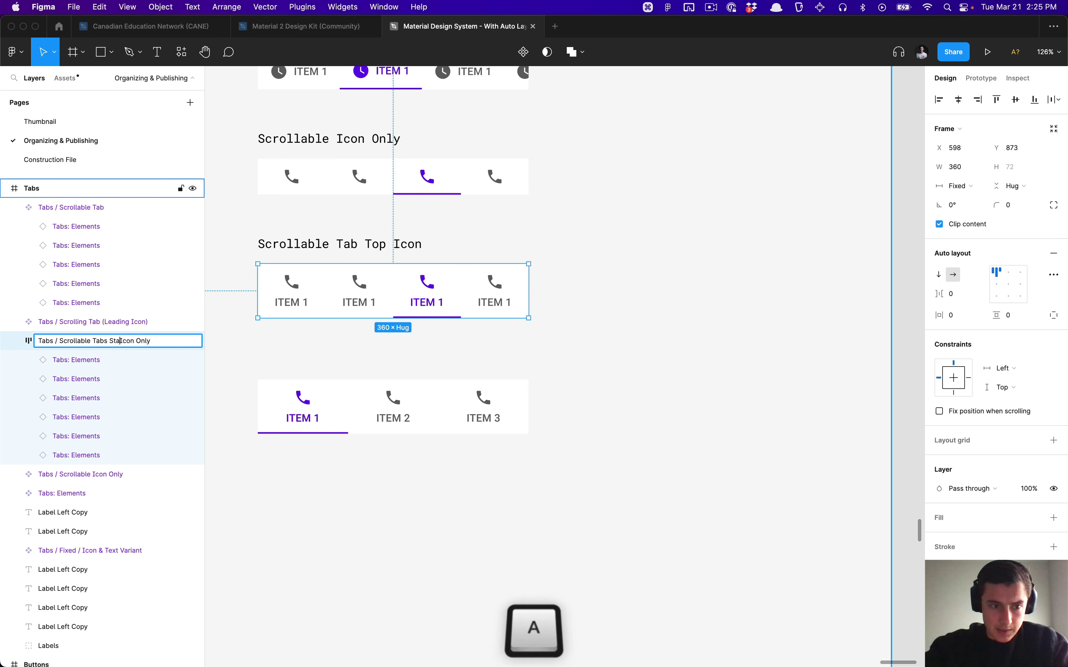
key(alt+Right)
text(s)
key(super+Right)
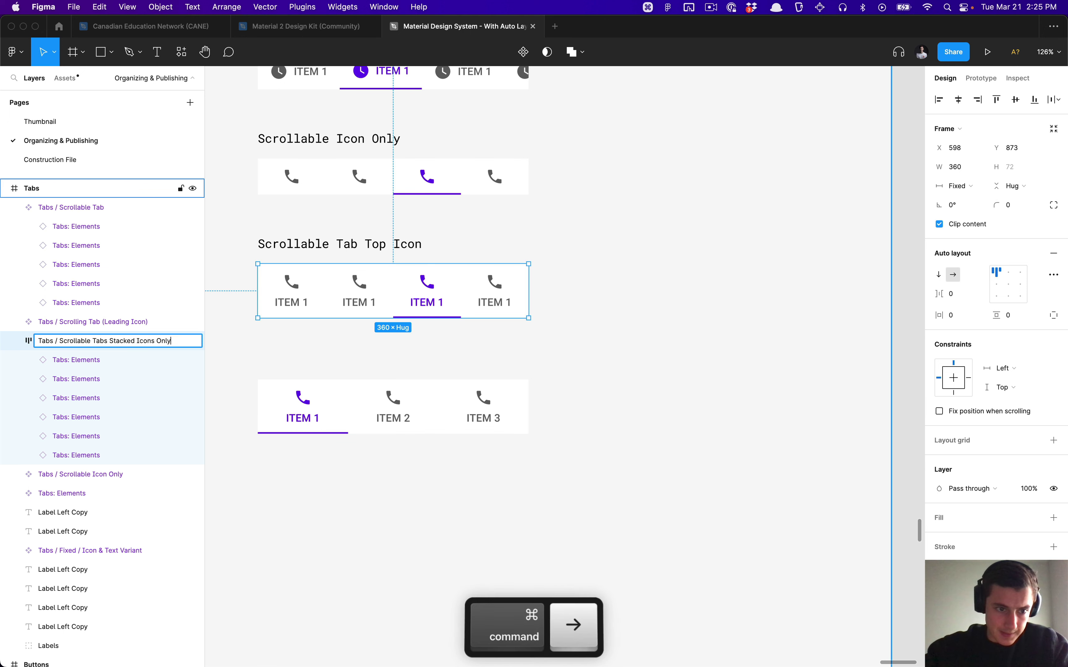
key(shift+alt+Left)
key(BackSpace)
key(Return)
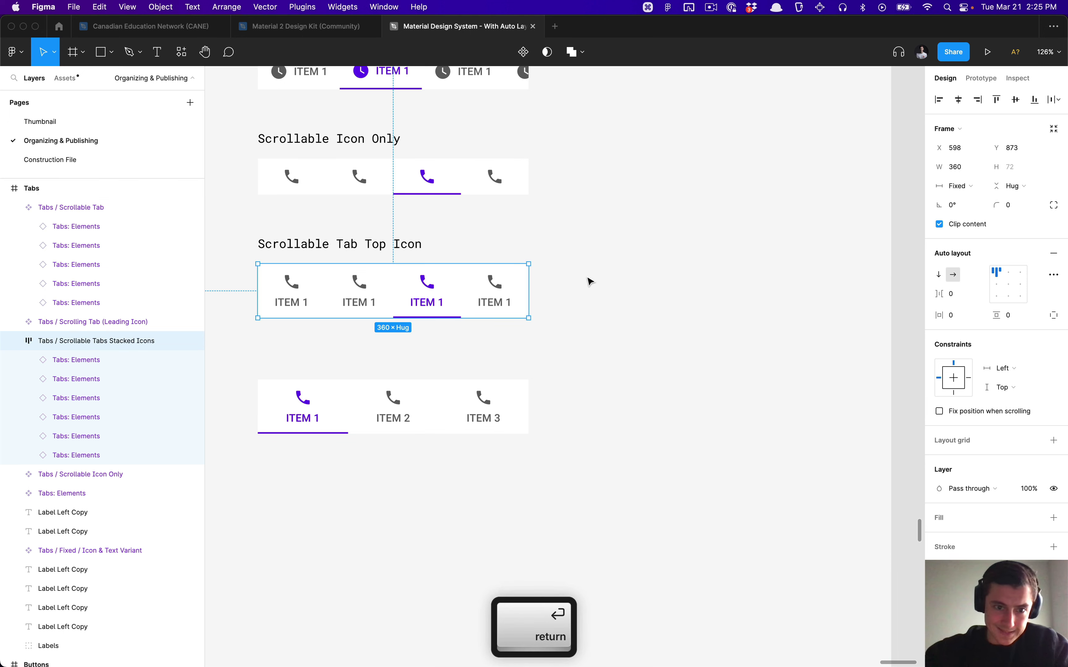
Turn the top-icon row under Scrollable Tab Top Icon into a component.
key(alt+super+k)
click(569, 285)
scroll(569, 285, down, 1)
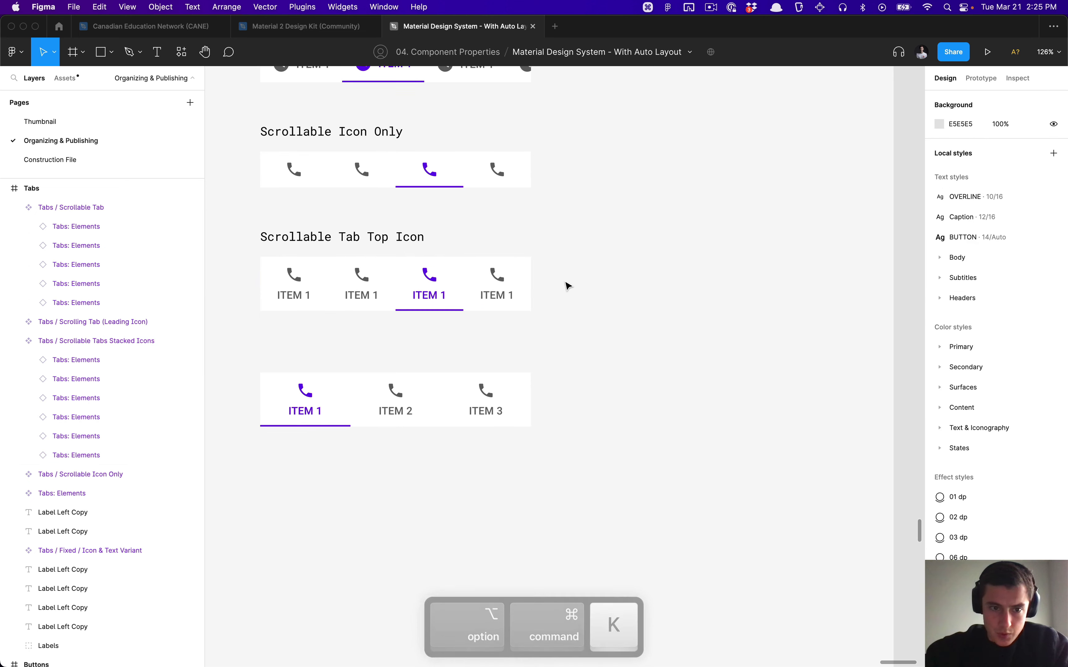
scroll(568, 286, down, 1)
Place an instance of the stacked-icons component beside the old three-tab fixed row.
click(424, 253)
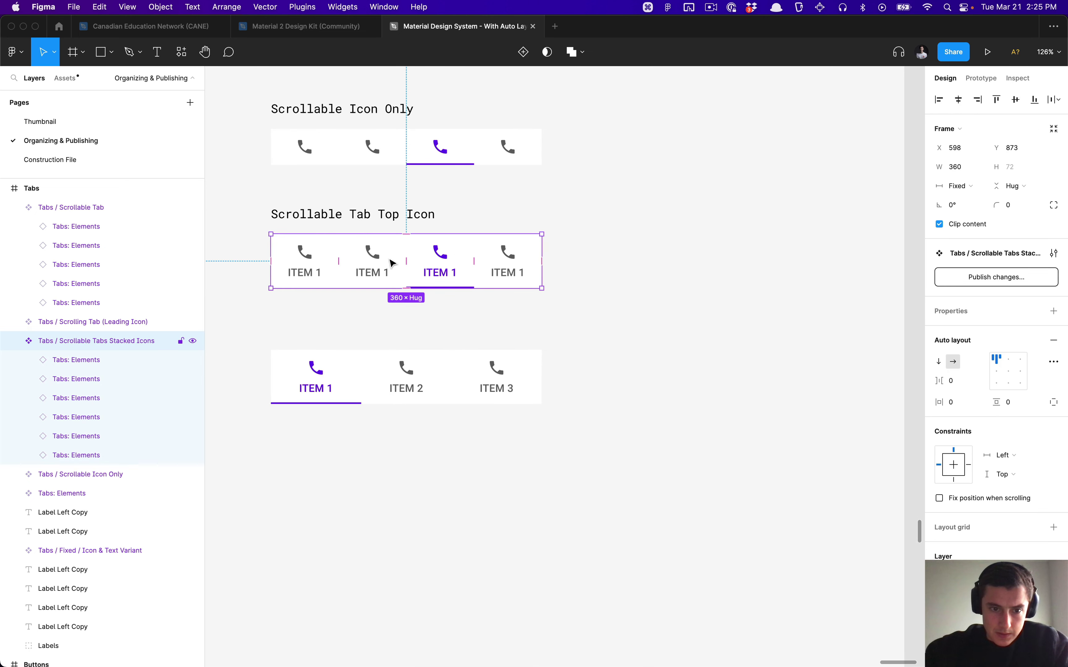
key(alt)
drag(402, 386, 686, 375)
key(super+z)
key(shift+super+z)
scroll(686, 376, left, 3)
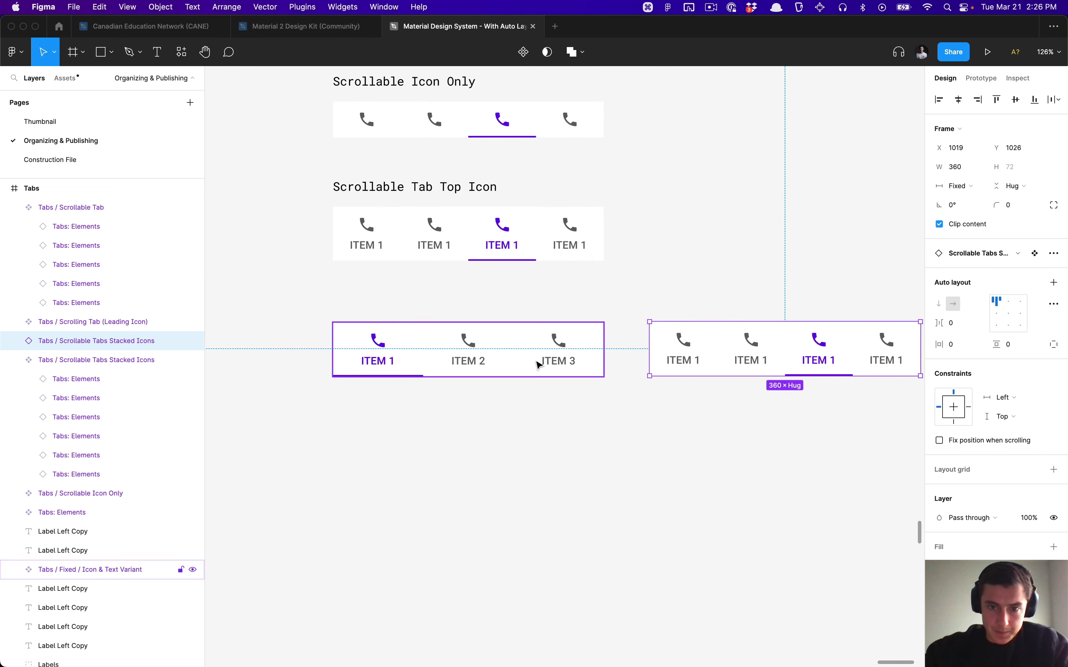
Compare the old fixed row with the stacked-icons component and its instance, examining the size of the fixed row's middle tab.
click(543, 363)
click(525, 292)
scroll(525, 292, right, 3)
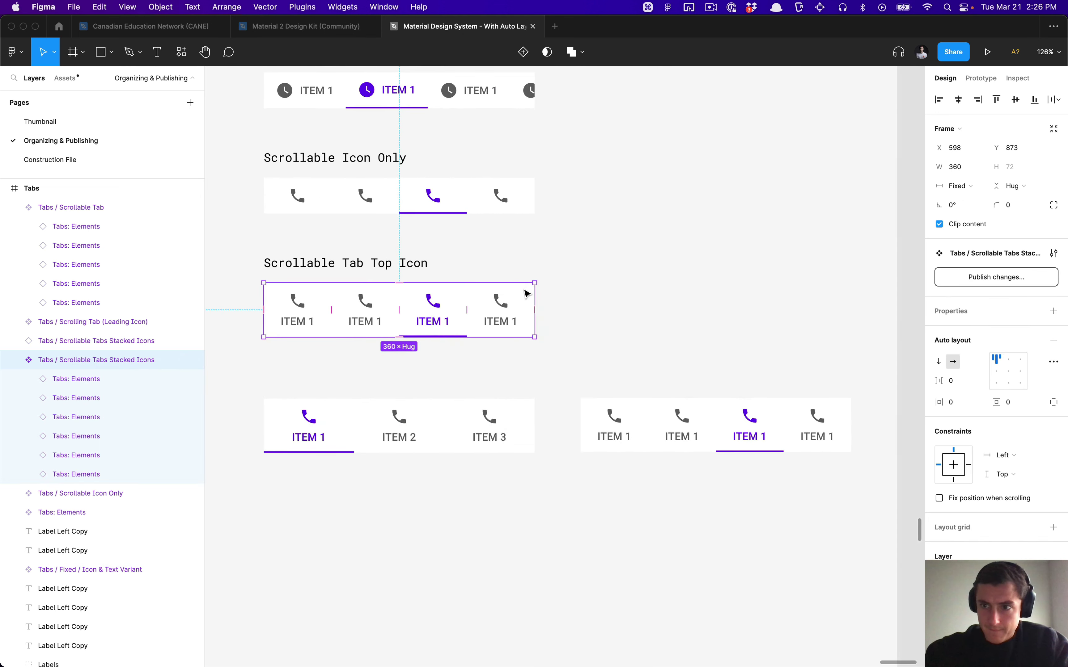
click(479, 445)
click(619, 428)
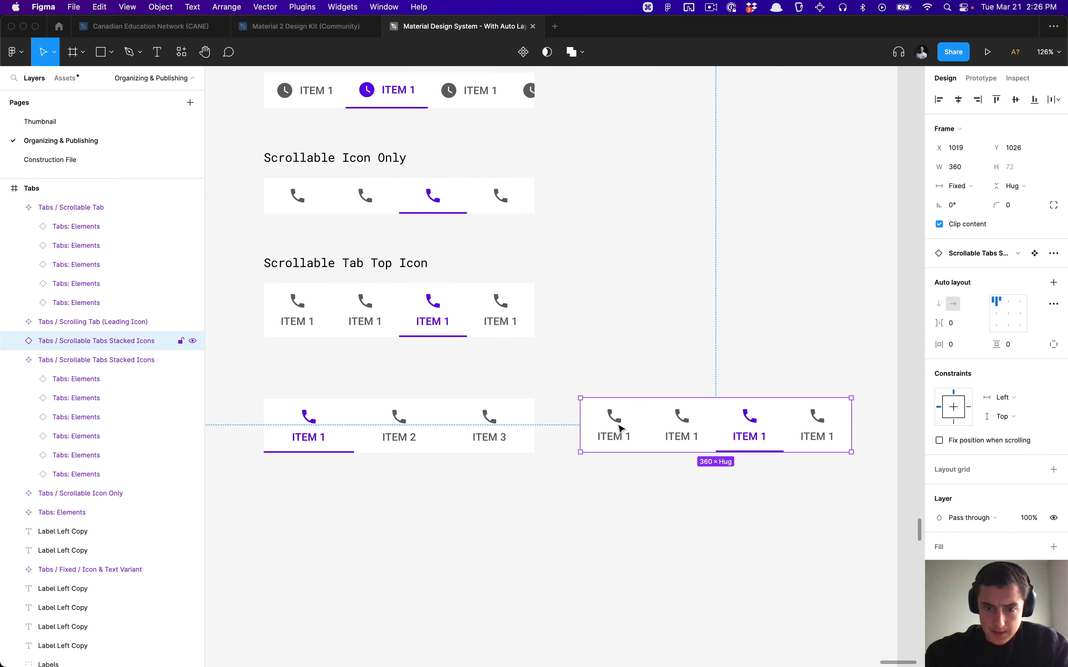
double_click(389, 425)
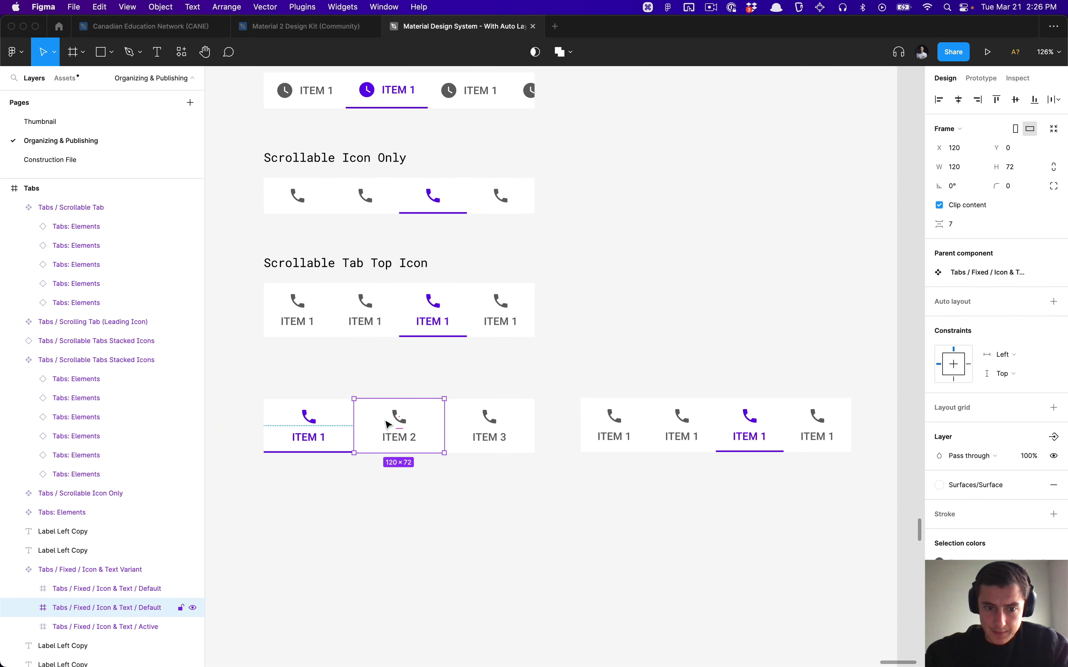
key(alt)
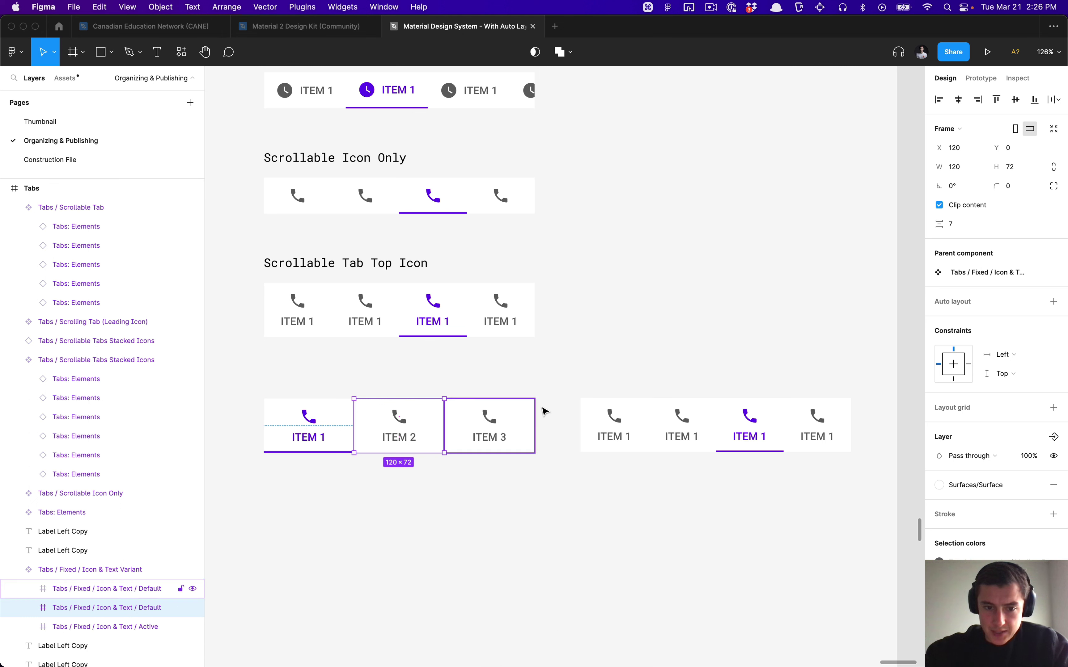
click(568, 396)
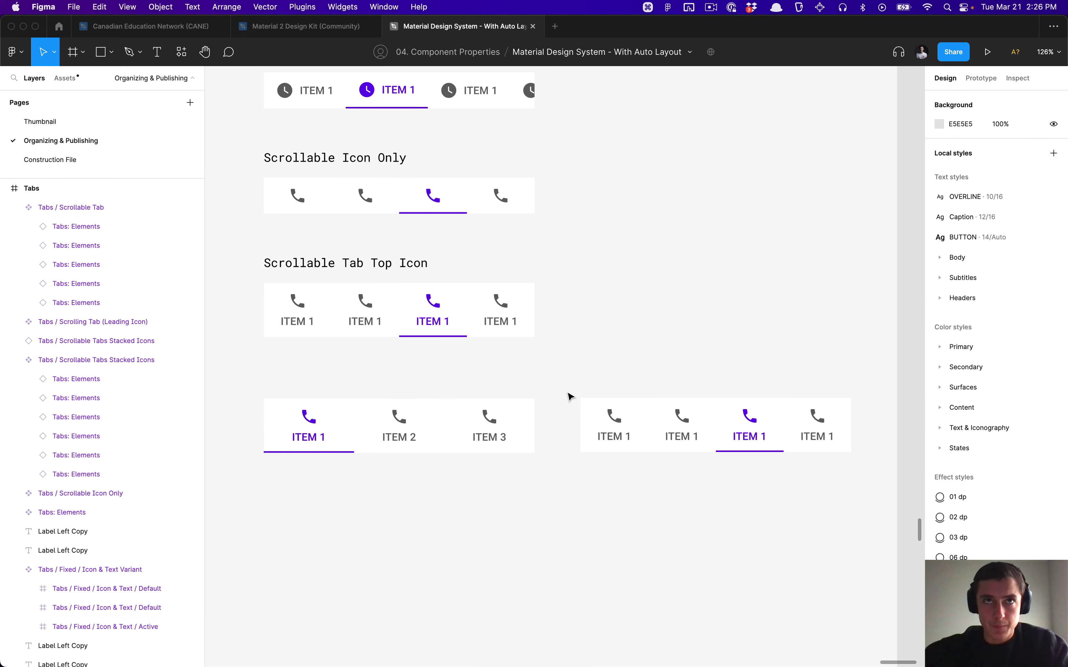
Try to remove the fourth tab inside the stacked-icons instance, and select the two remaining extra tabs.
click(617, 430)
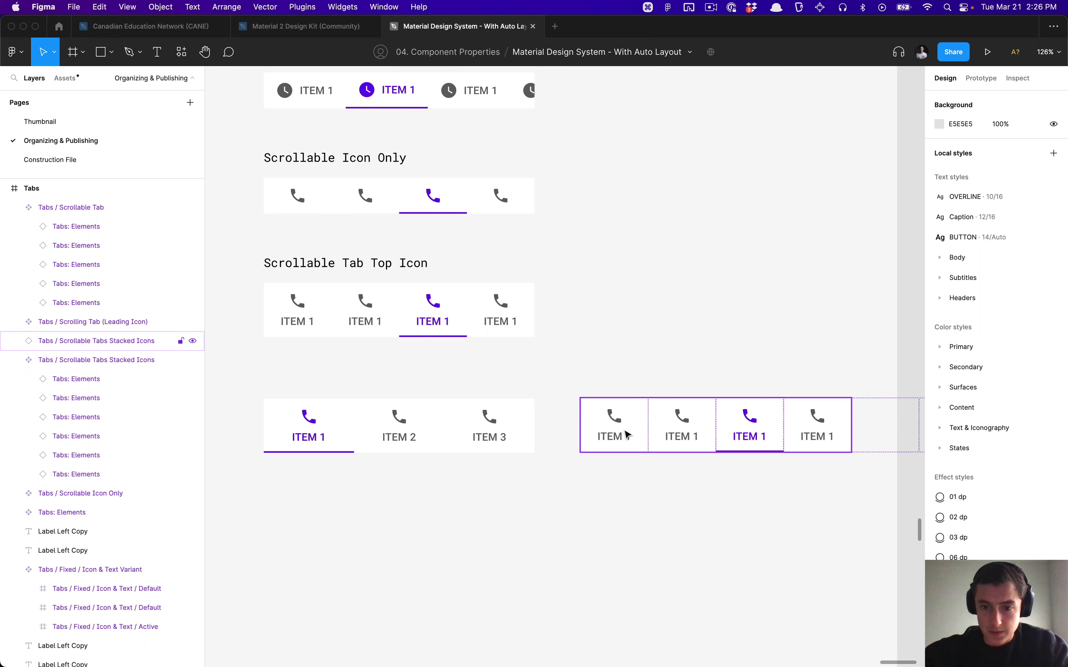
key(Return)
key(Tab)
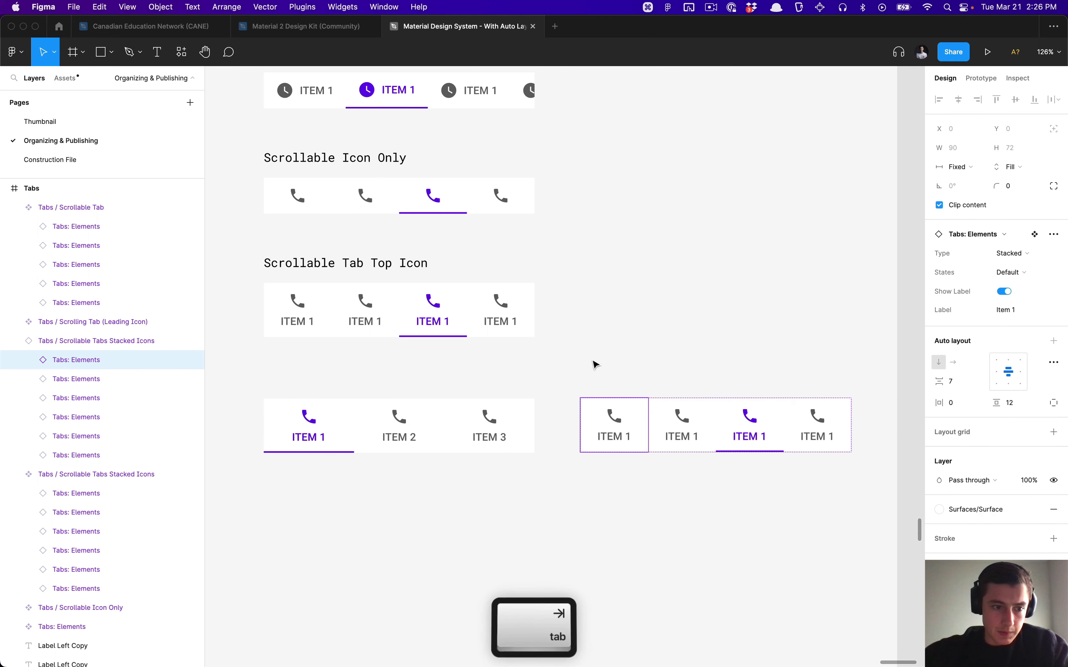
key(Tab)
key(Tab)
key(Tab)
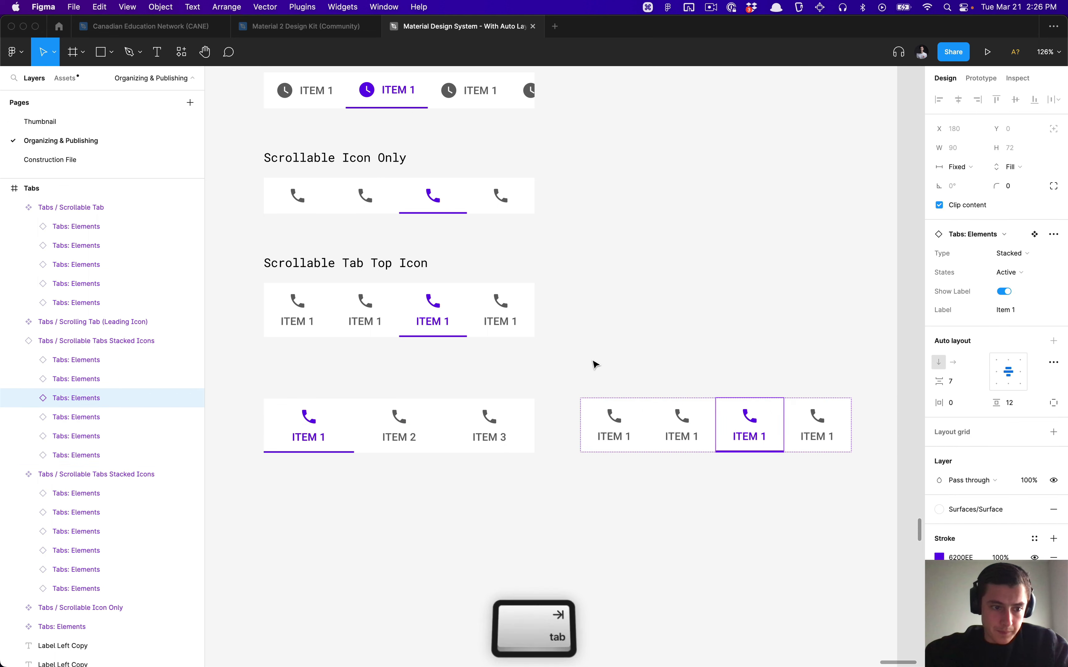
key(BackSpace)
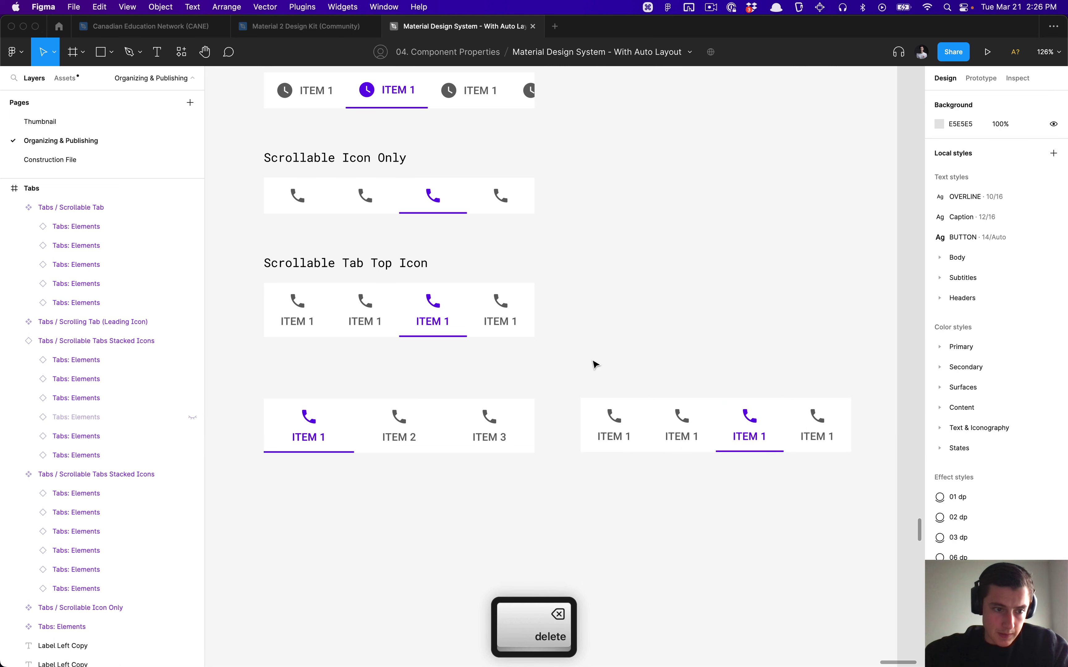
click(111, 431)
super+click(108, 456)
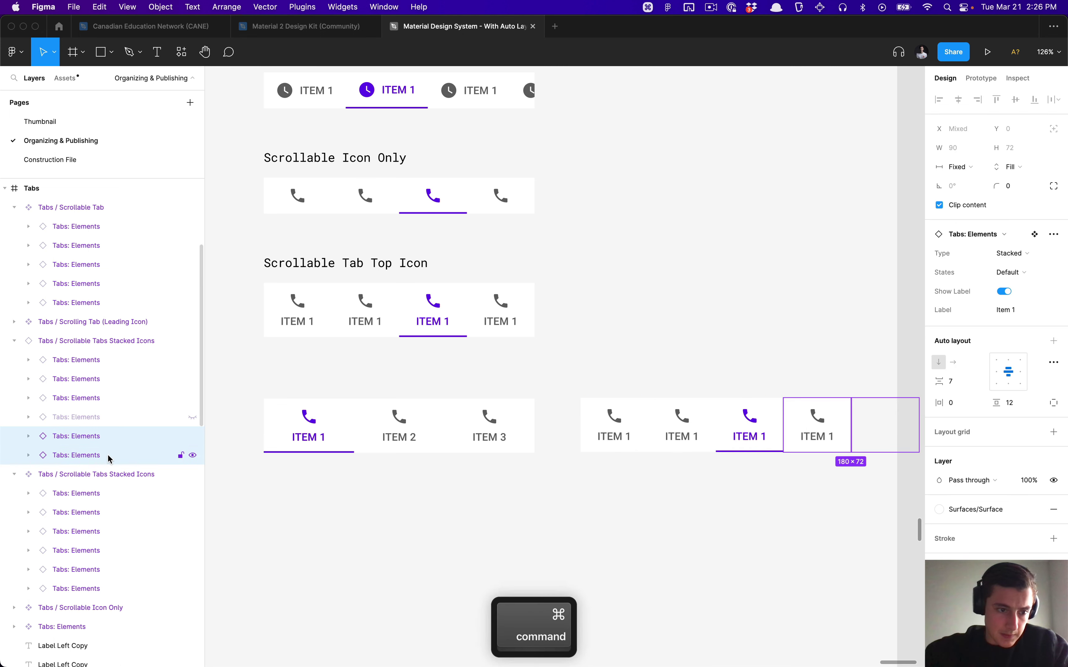
Detach the stacked-icons instance and delete its last three tabs, the hidden one included.
click(156, 344)
key(super+alt+b)
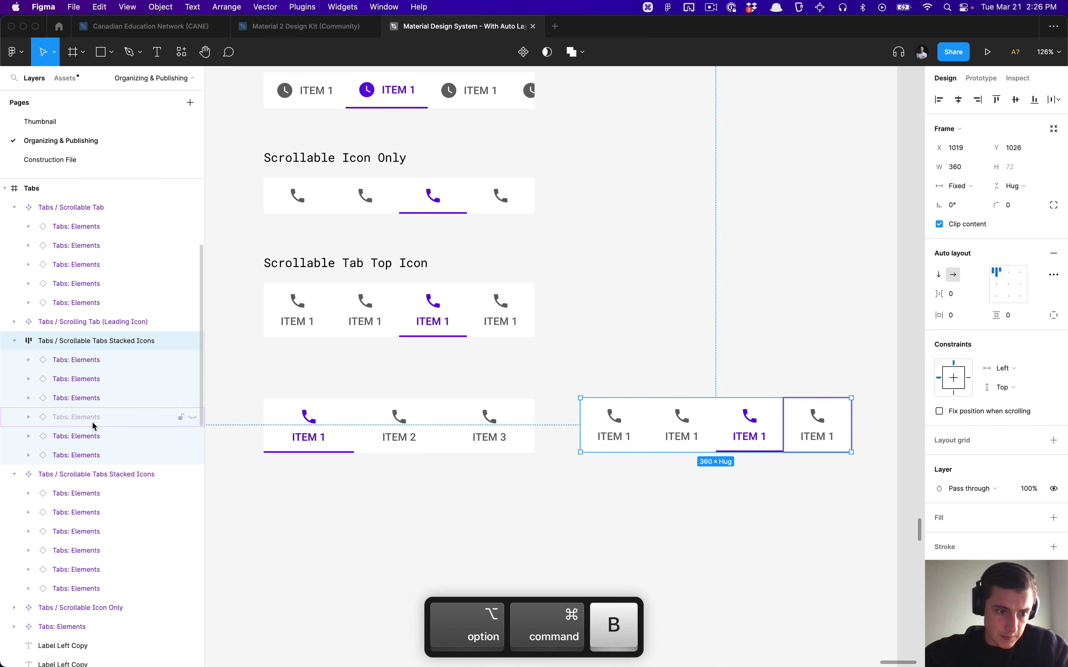
click(93, 425)
shift+click(110, 456)
key(BackSpace)
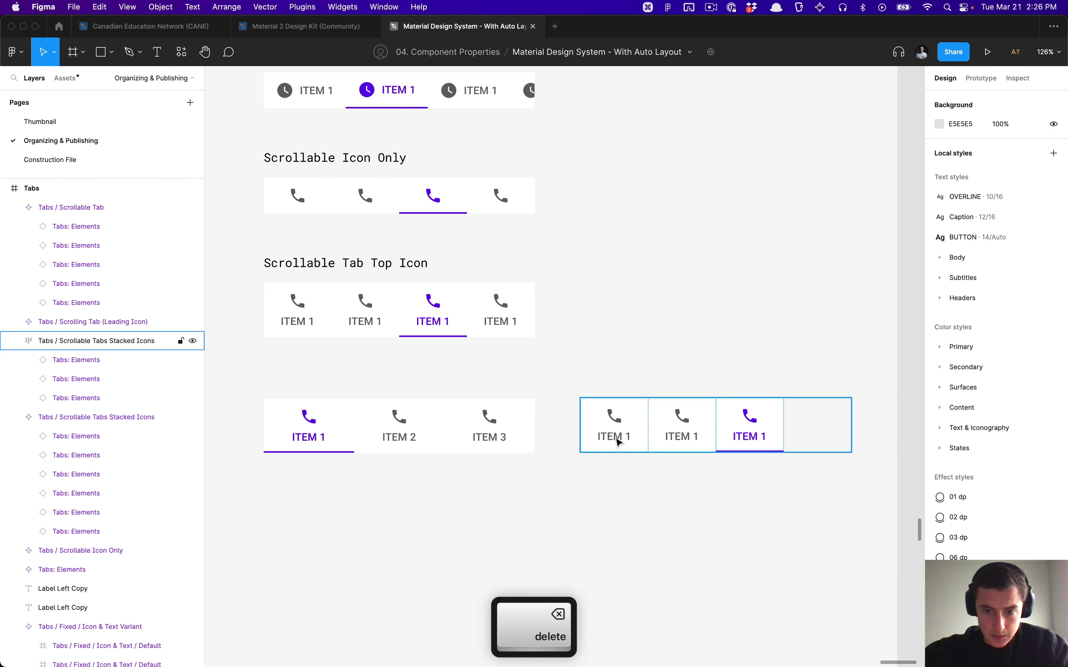
Set the horizontal resizing of the three remaining tabs in the detached row to Fill.
click(626, 443)
key(Return)
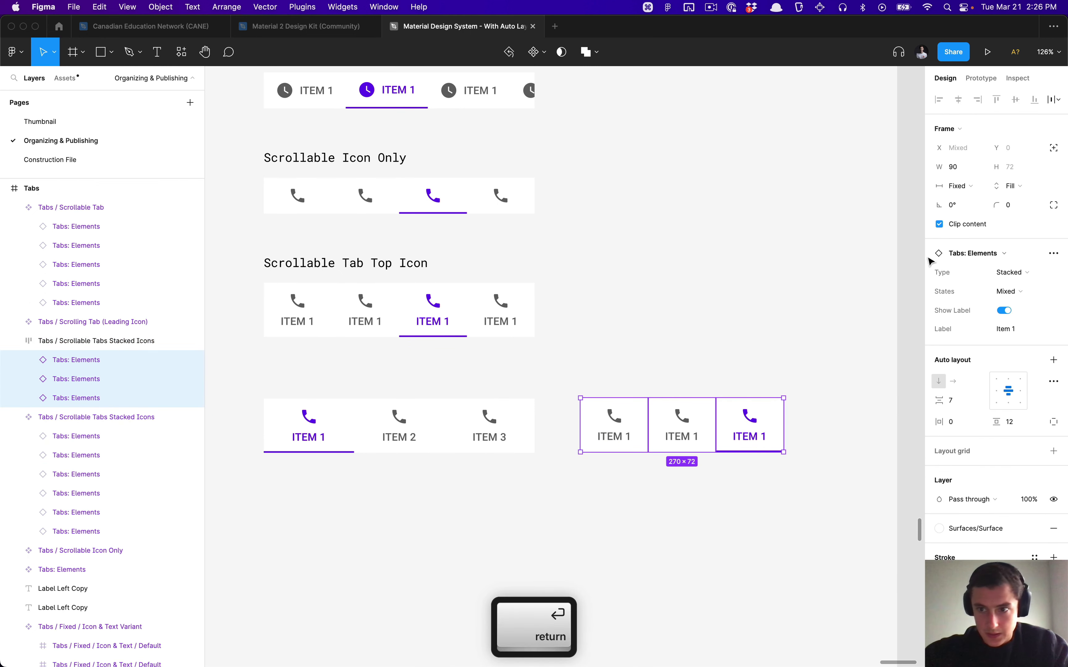
click(962, 186)
click(964, 216)
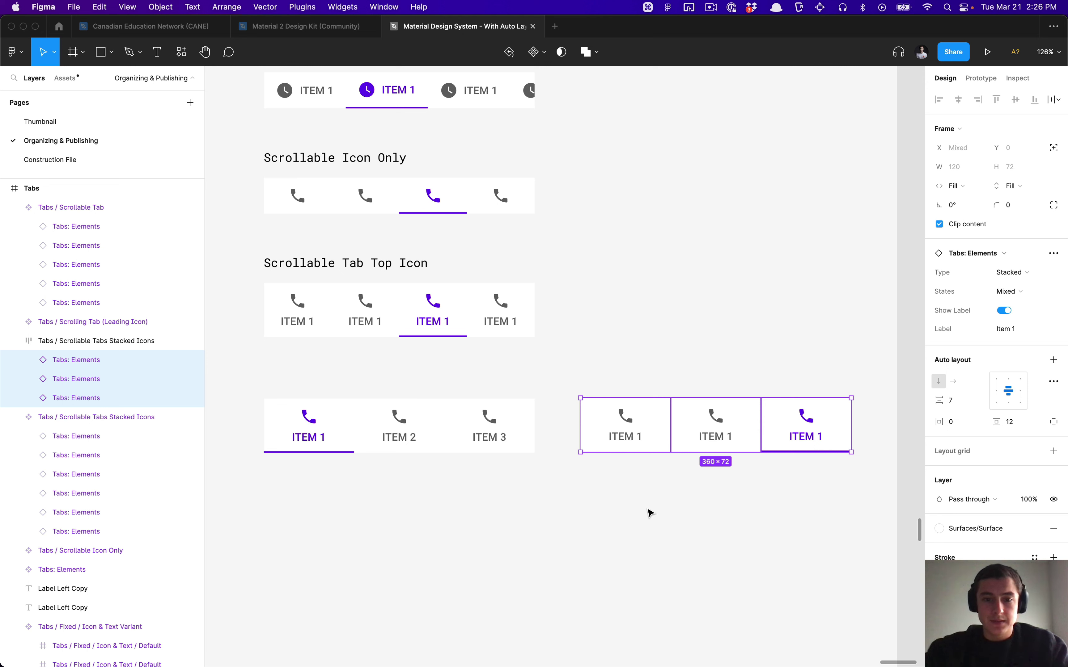
Turn the detached three-tab row into a component.
key(Escape)
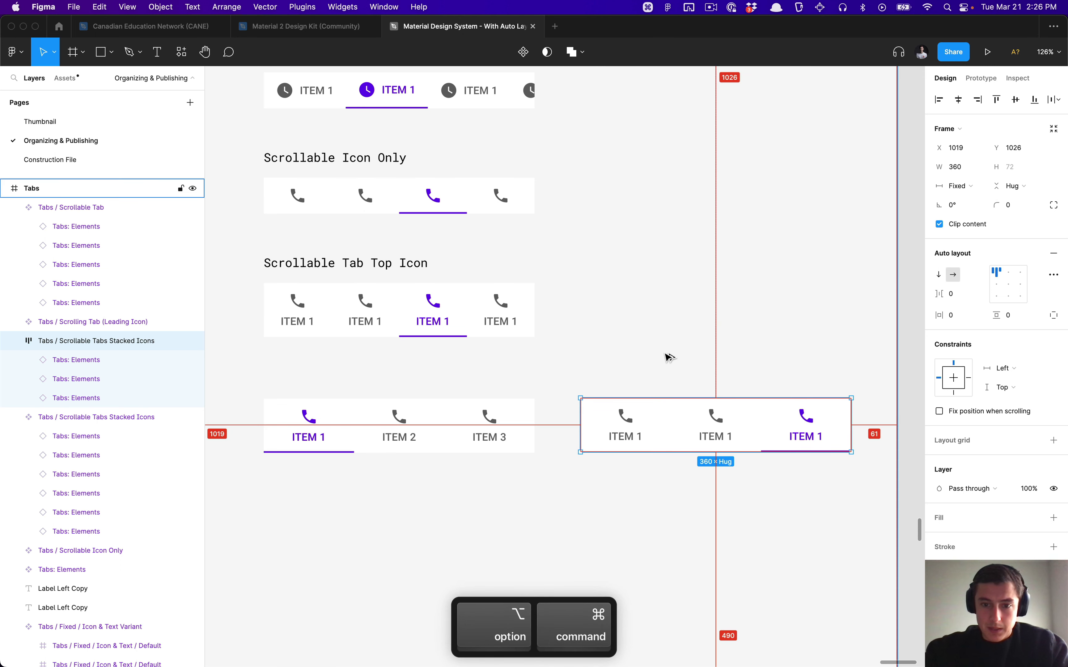
key(alt+super+k)
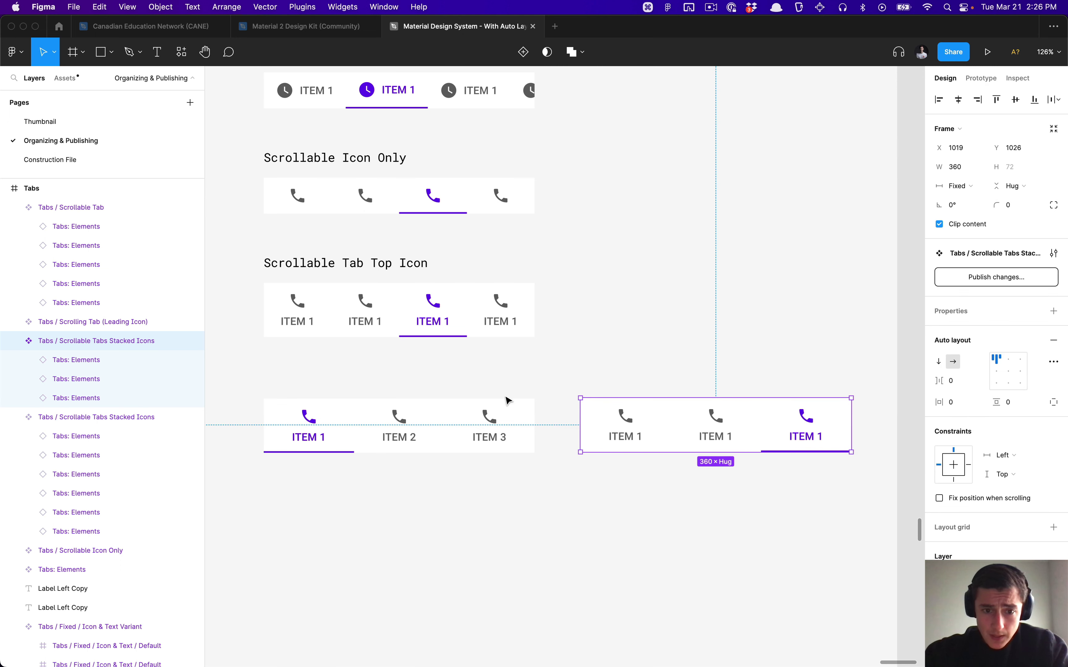
click(525, 400)
click(579, 357)
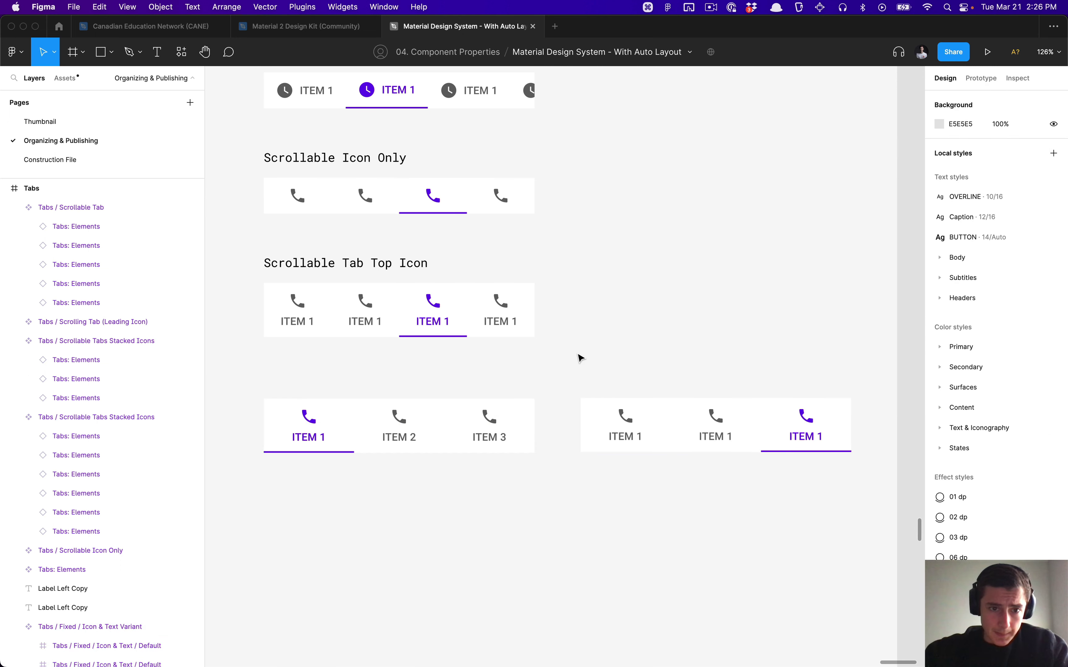
Move the old three-tab fixed row straight down to Y 1177.
scroll(580, 357, down, 5)
click(520, 377)
key(shift)
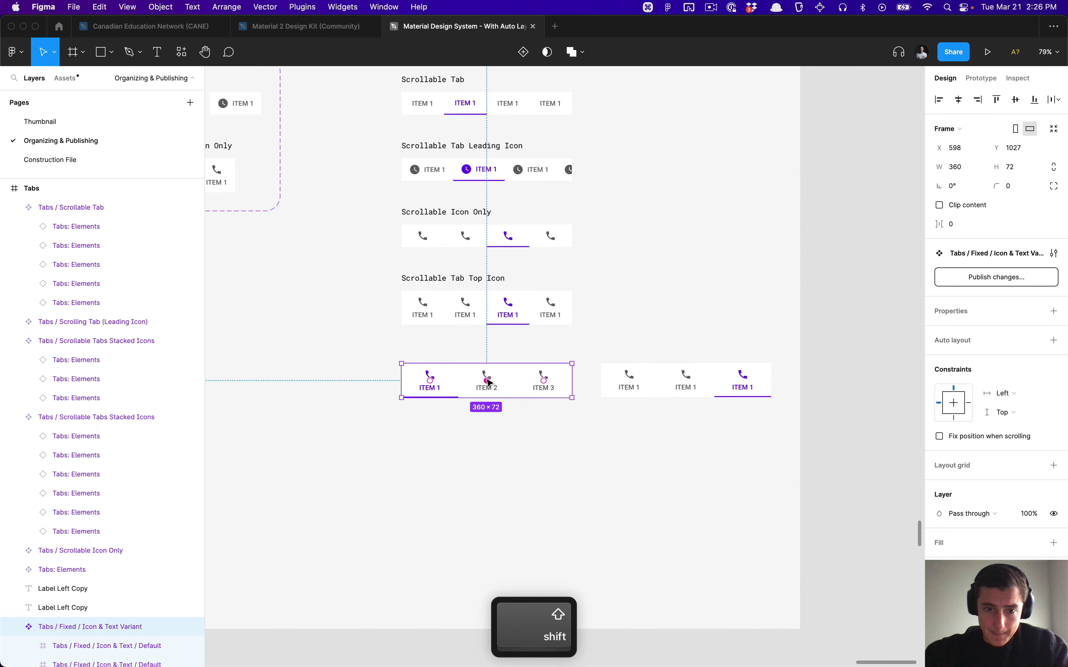
drag(524, 383, 519, 455)
scroll(465, 377, up, 3)
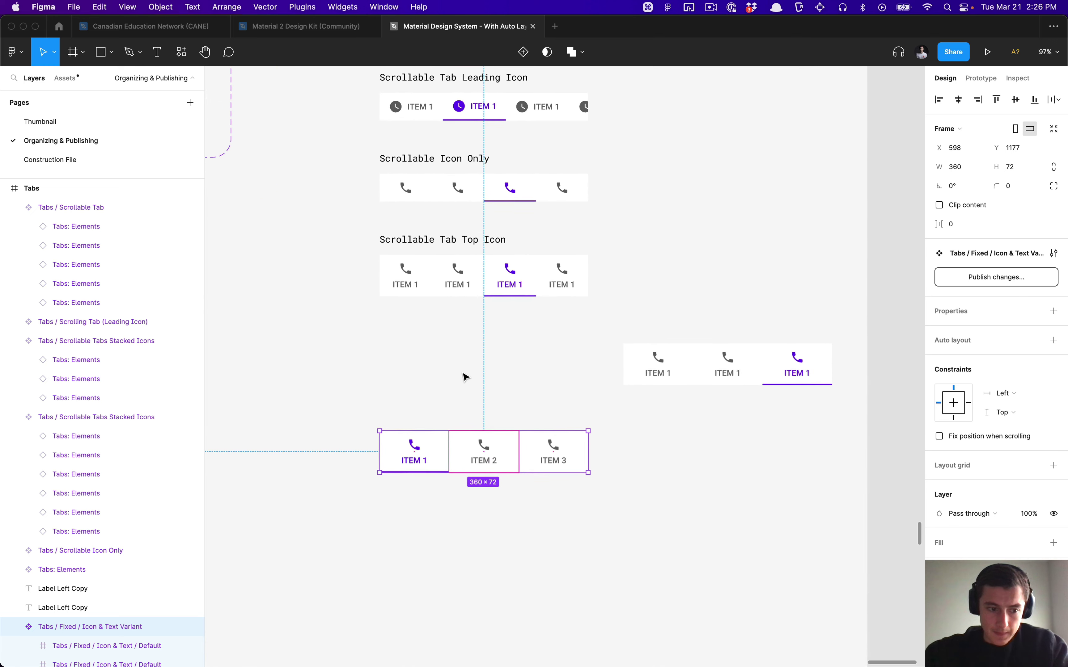
Copy the old fixed row's name, "Tabs / Fixed / Icon & Text Variant", onto the new three-tab component.
key(super+r)
key(super+c)
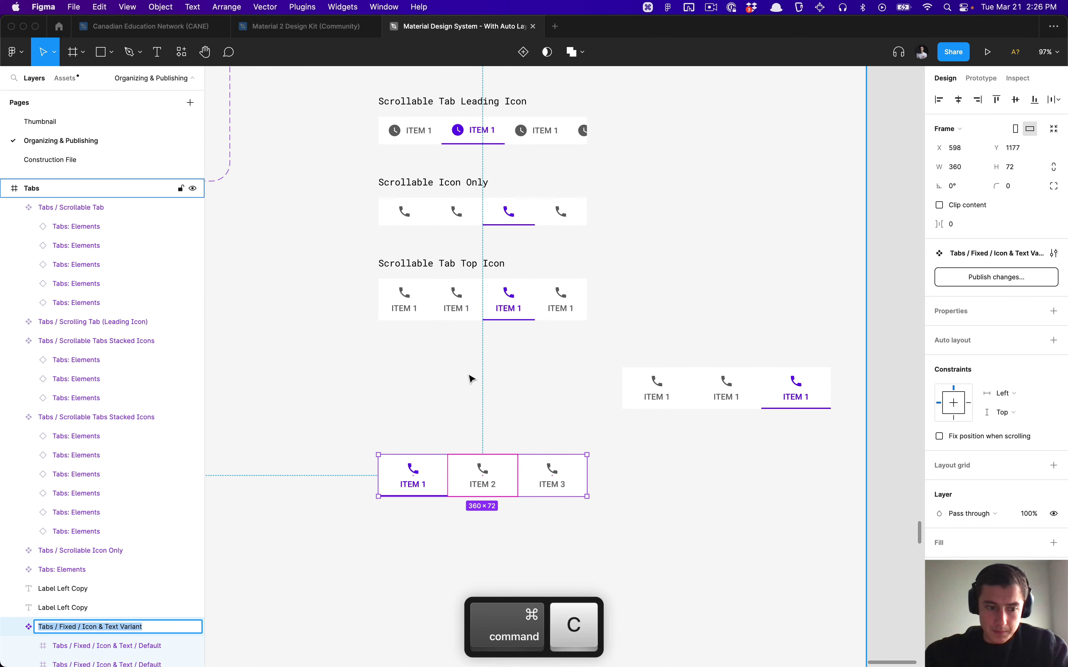
click(486, 403)
click(649, 394)
key(super+r)
key(super+v)
key(Return)
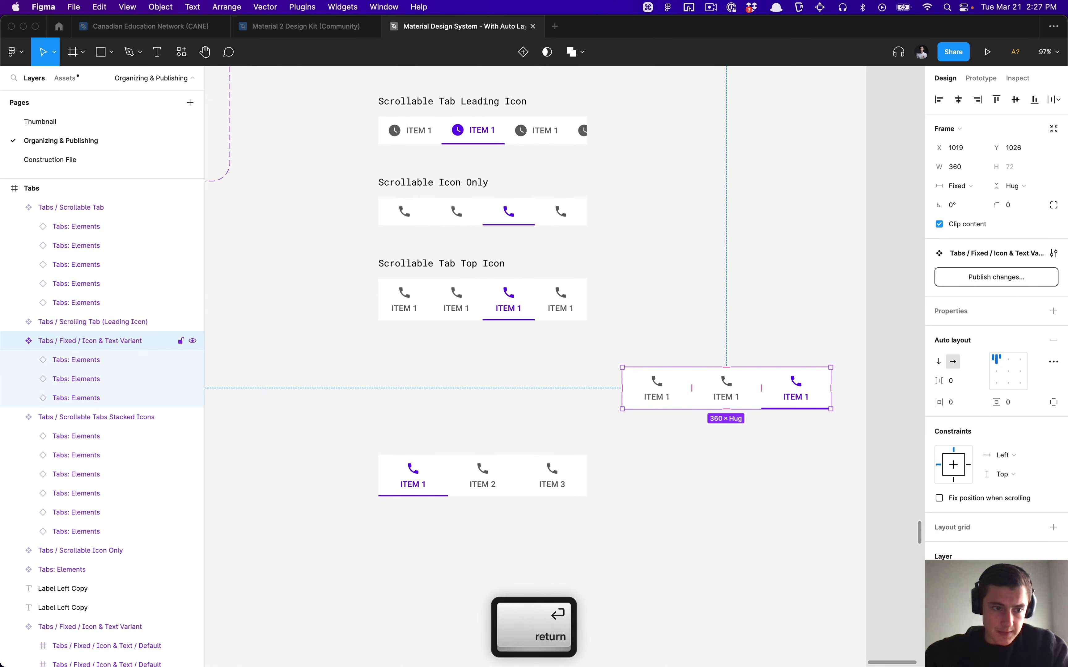
click(481, 399)
Duplicate the "Scrollable Tab Top Icon" label straight down into the gap below its four-tab row.
scroll(472, 344, up, 1)
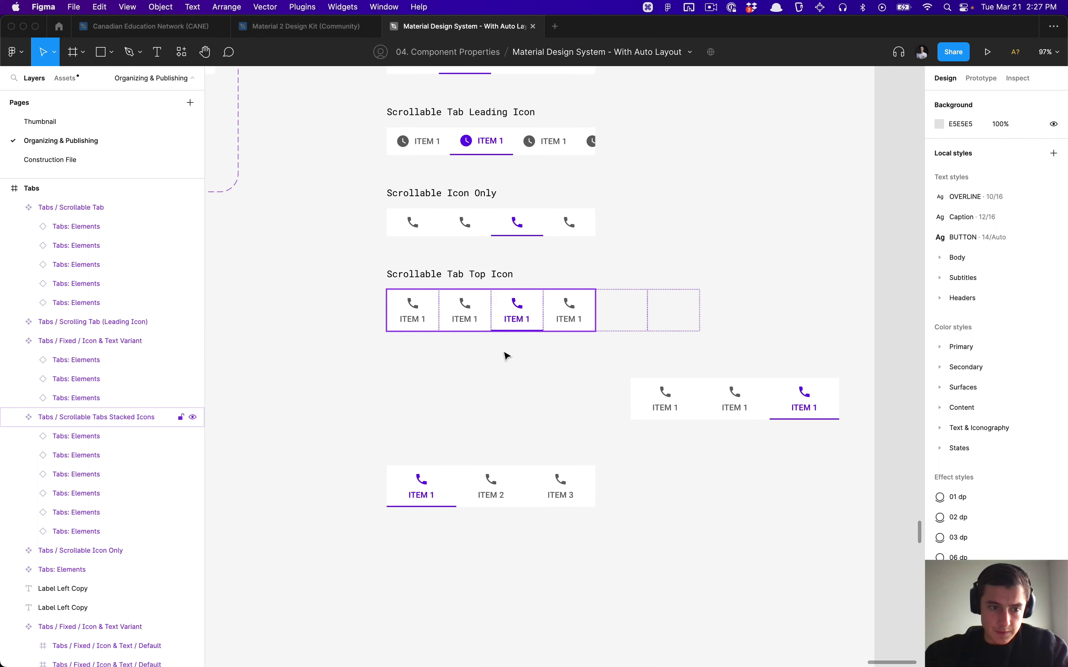
click(648, 408)
click(452, 276)
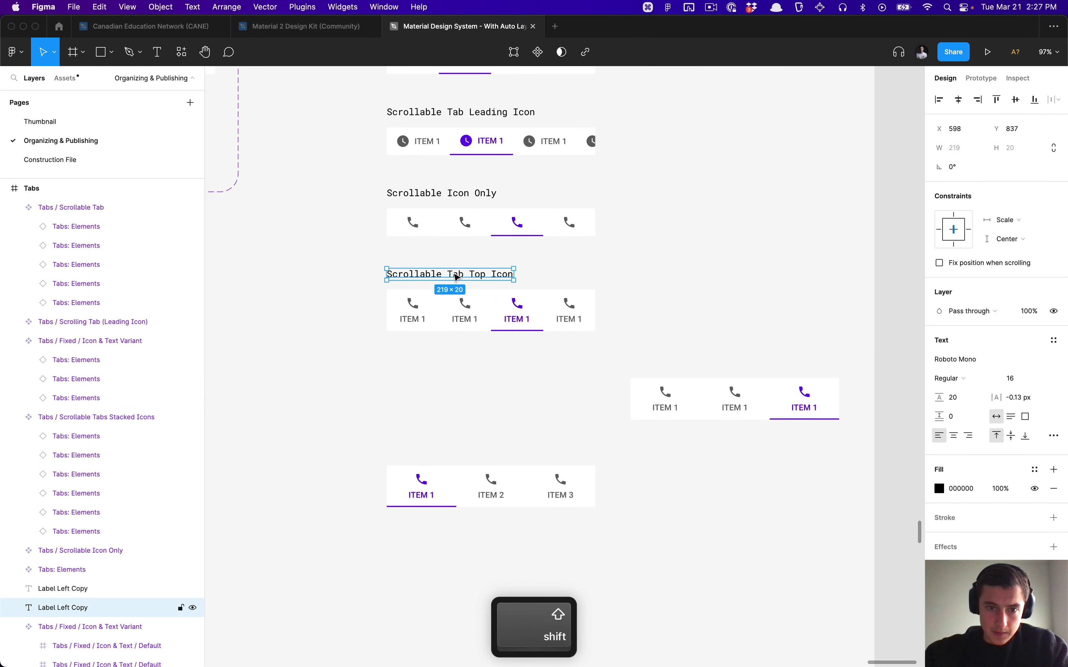
drag(453, 279, 452, 369)
Left-align the new fixed three-tab component with the copied label and set their vertical spacing to 16.
click(708, 392)
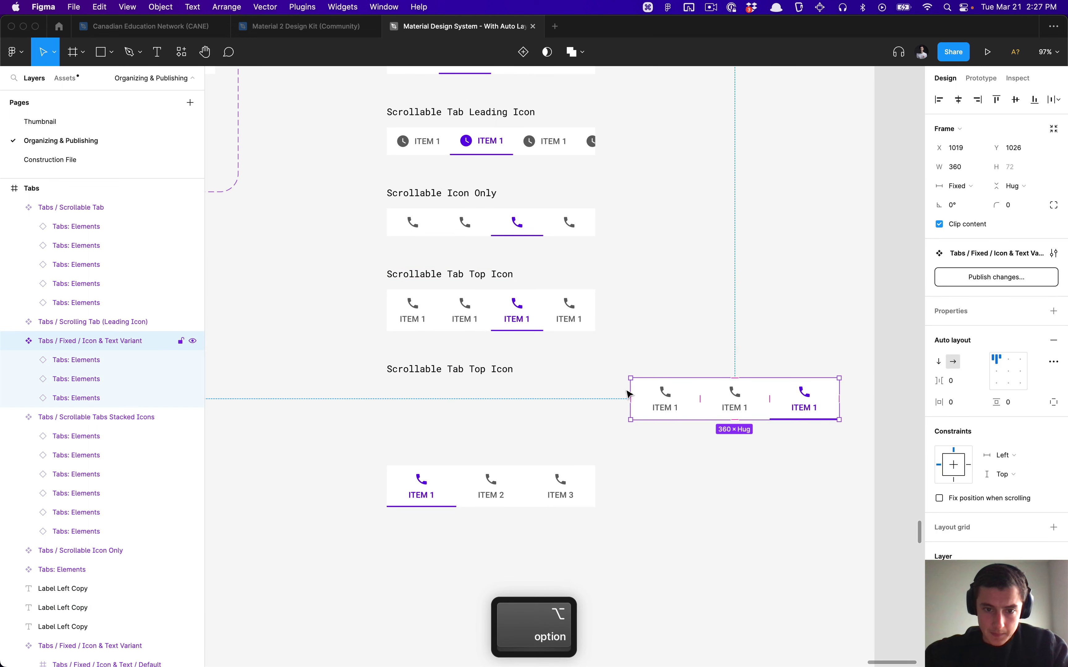
shift+click(506, 373)
key(alt+a)
click(973, 219)
text(17)
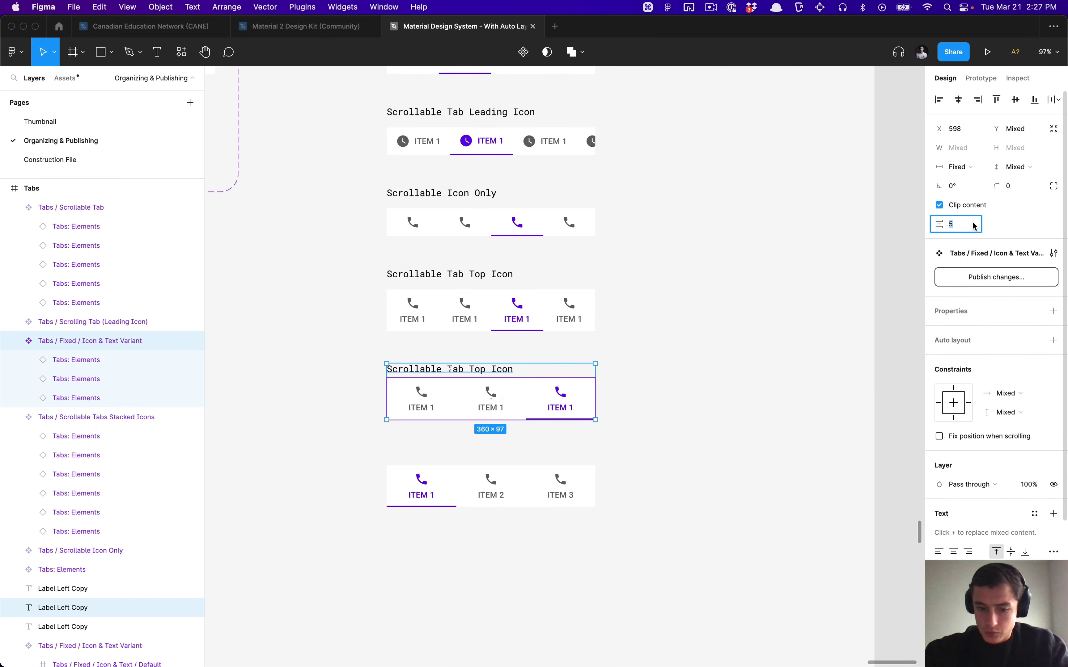
key(BackSpace)
key(Return)
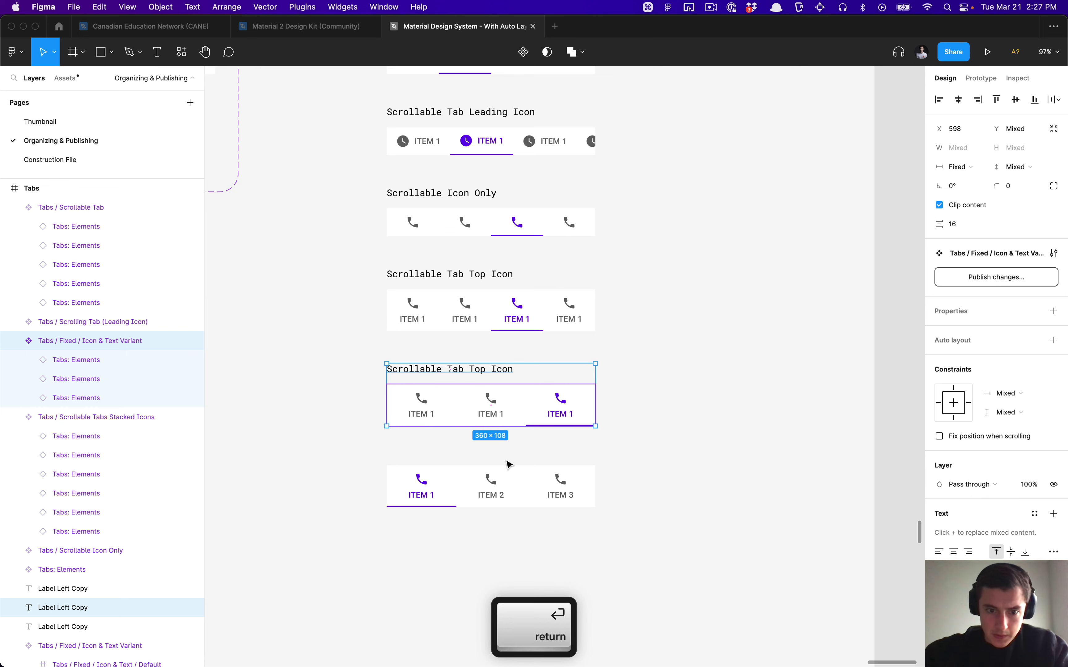
Delete the old three-tab fixed row with ITEM 1, ITEM 2 and ITEM 3.
click(504, 466)
key(Delete)
Examine the new fixed tab component up close and alongside the four scrollable tab rows above it.
click(434, 419)
scroll(435, 420, up, 3)
key(alt)
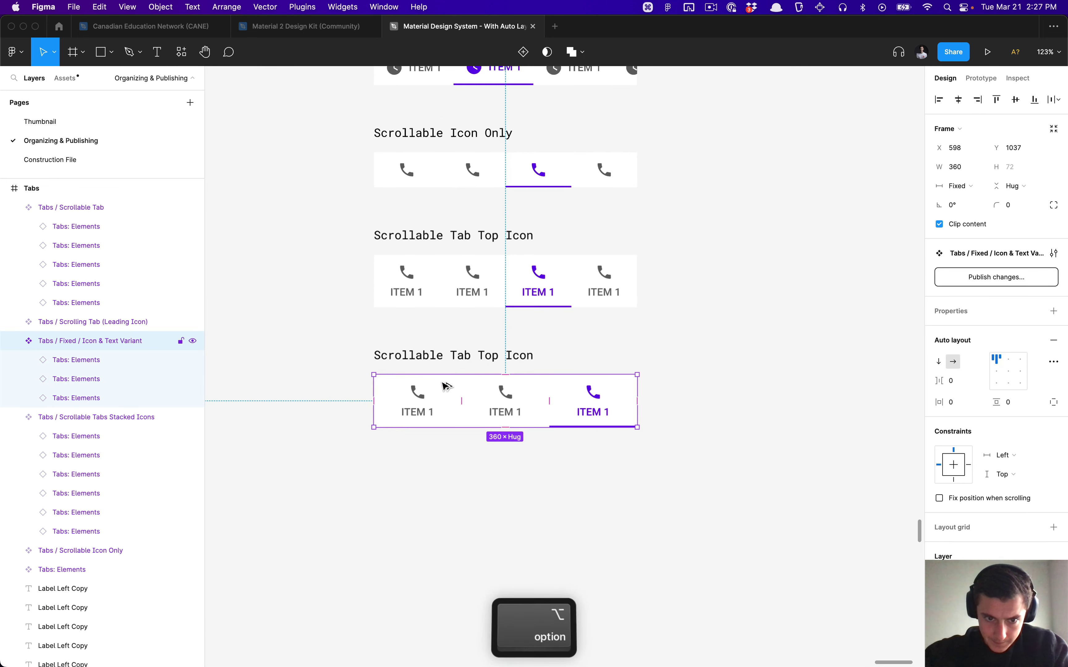
click(331, 363)
scroll(351, 364, up, 4)
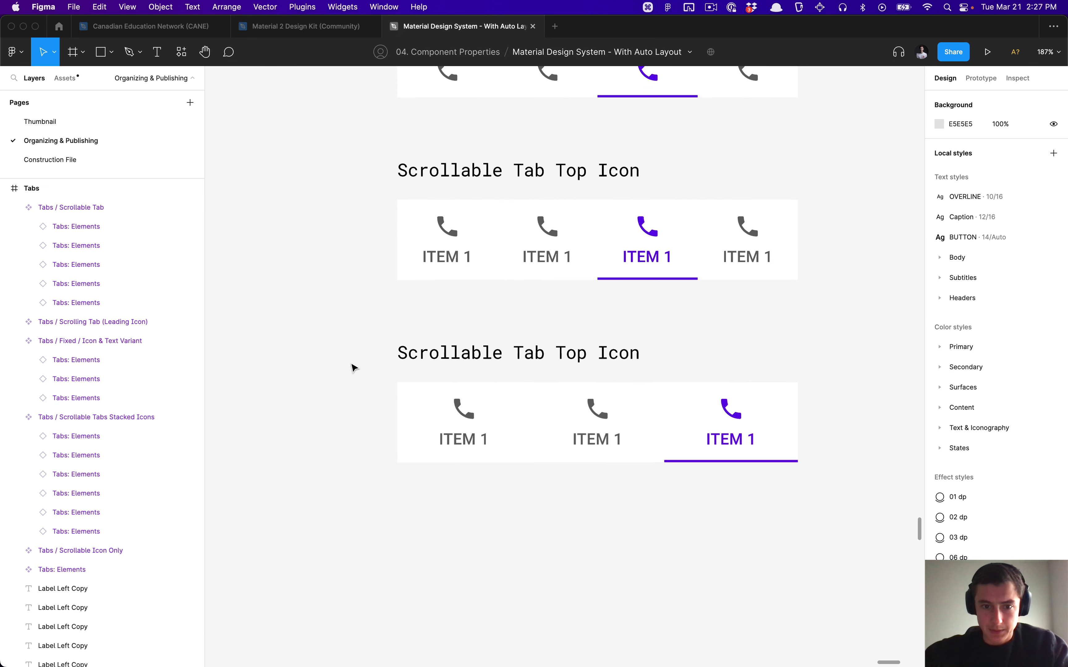
click(455, 401)
scroll(453, 400, right, 3)
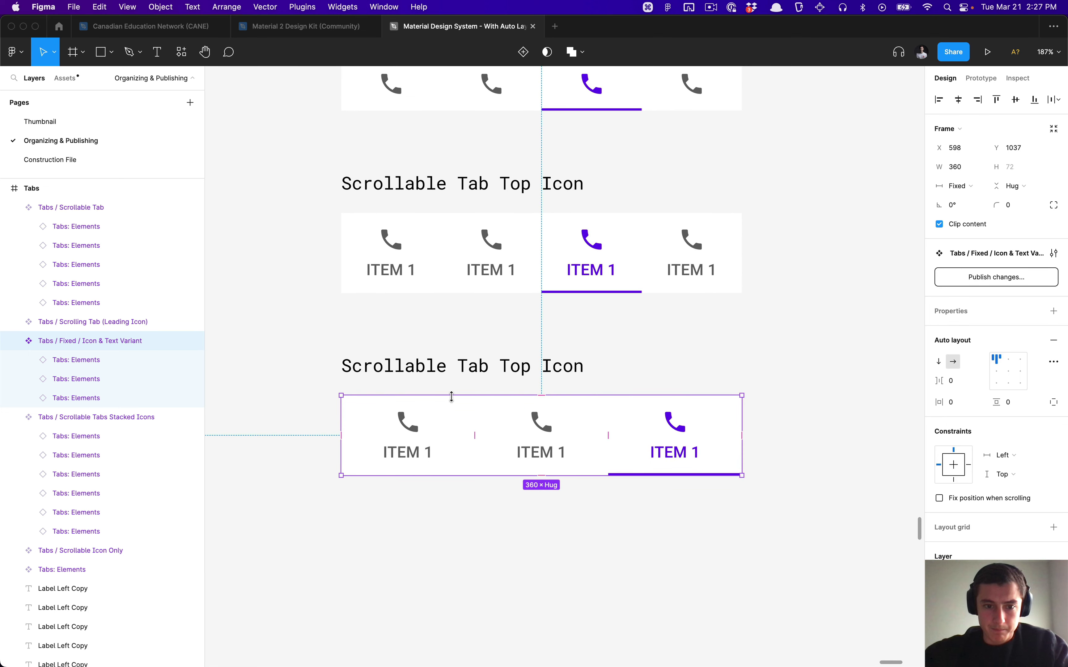
scroll(503, 451, down, 5)
scroll(503, 452, up, 2)
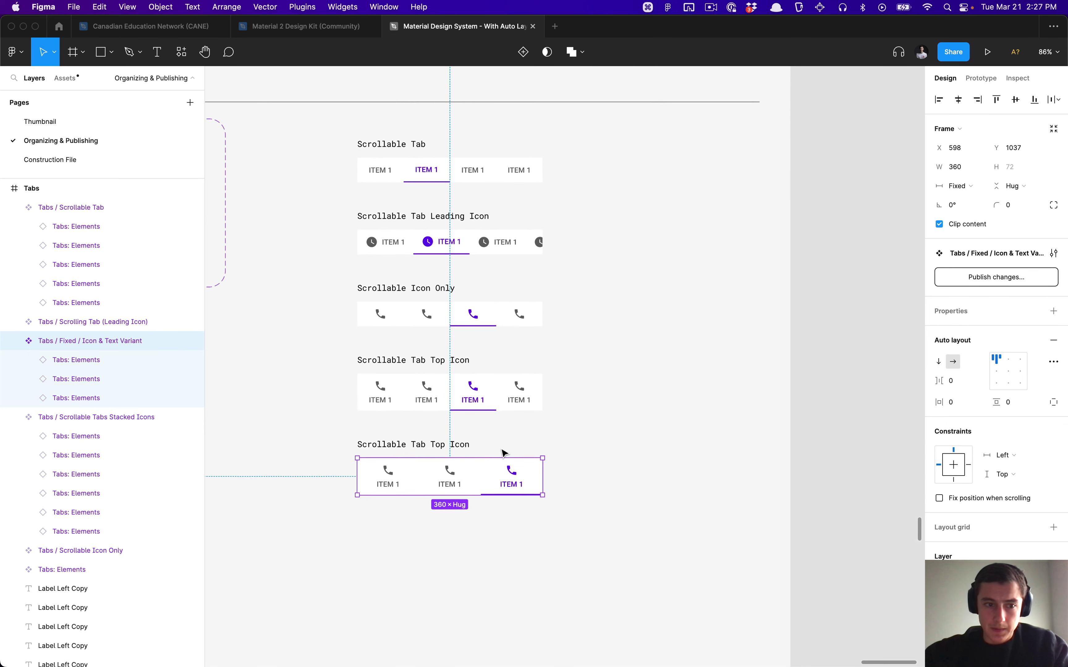
drag(611, 540, 525, 503)
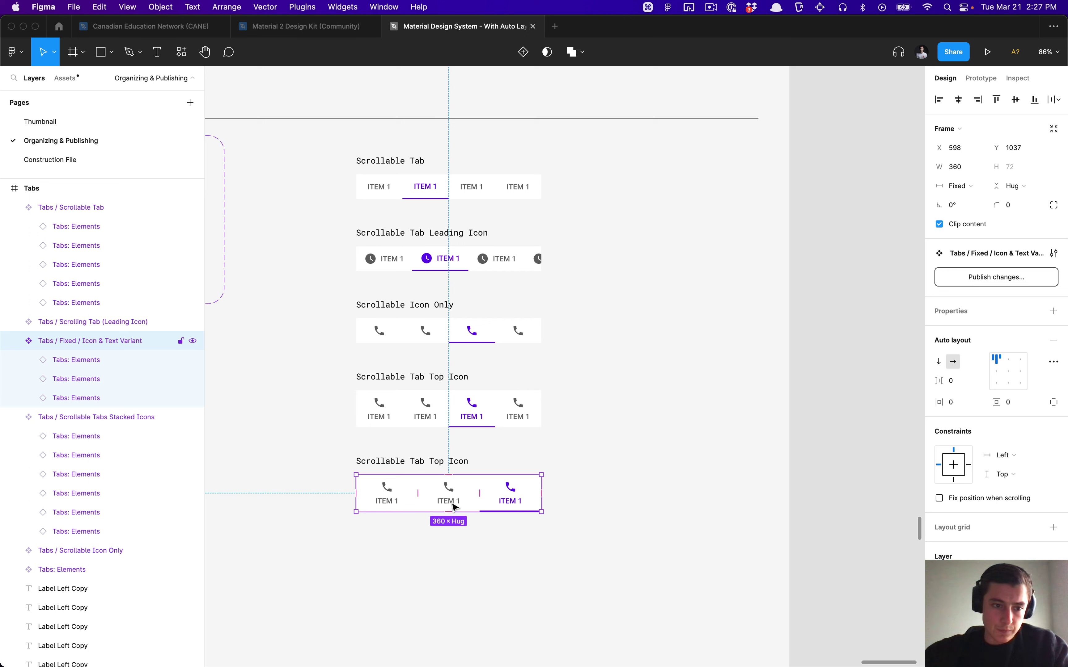
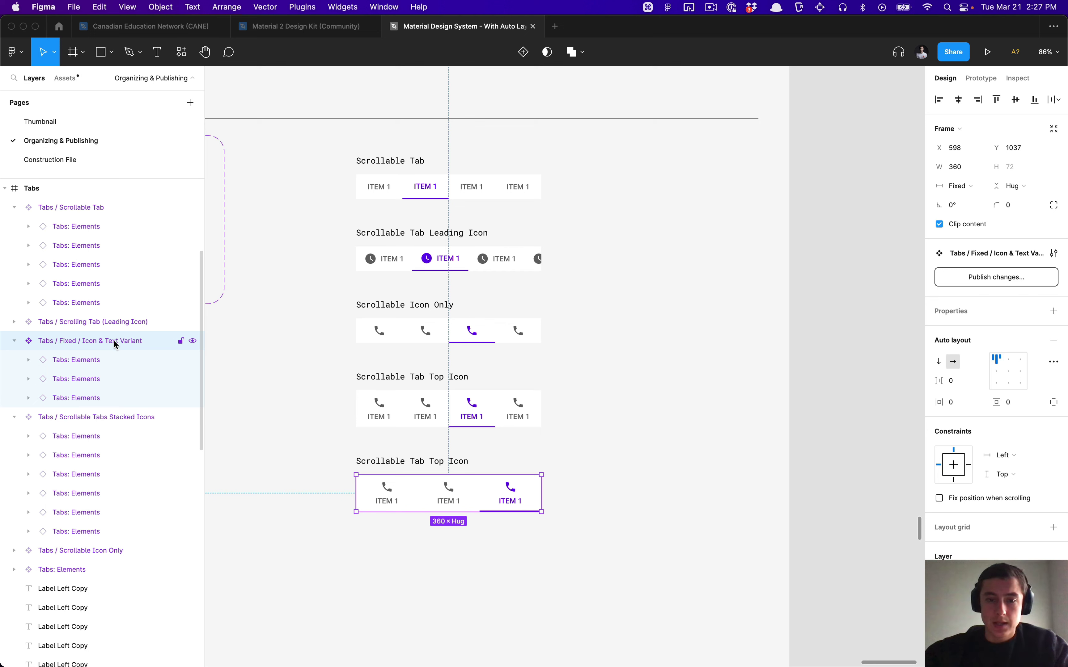
Combine the four scrollable tab components and the fixed tab component as variants.
click(248, 400)
drag(522, 228, 508, 184)
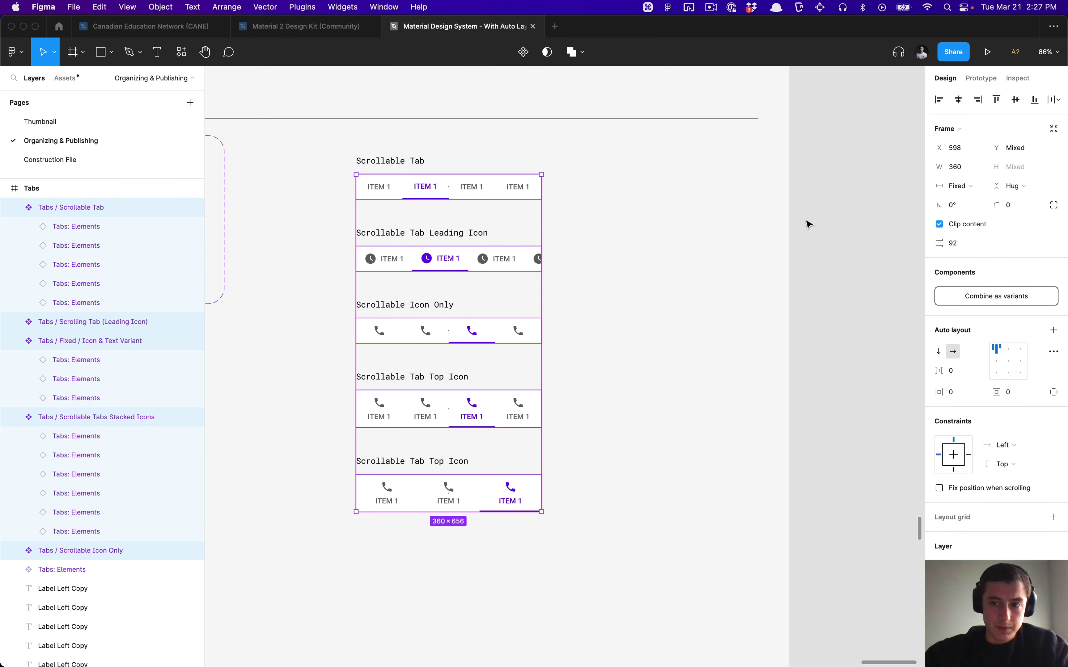
click(954, 298)
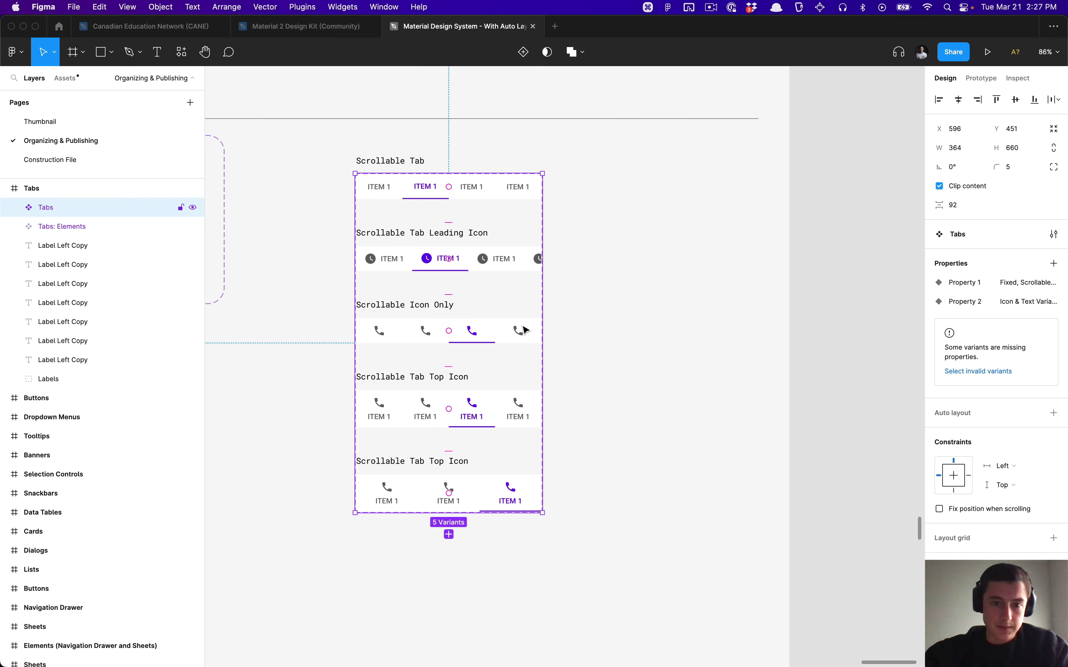
key(Return)
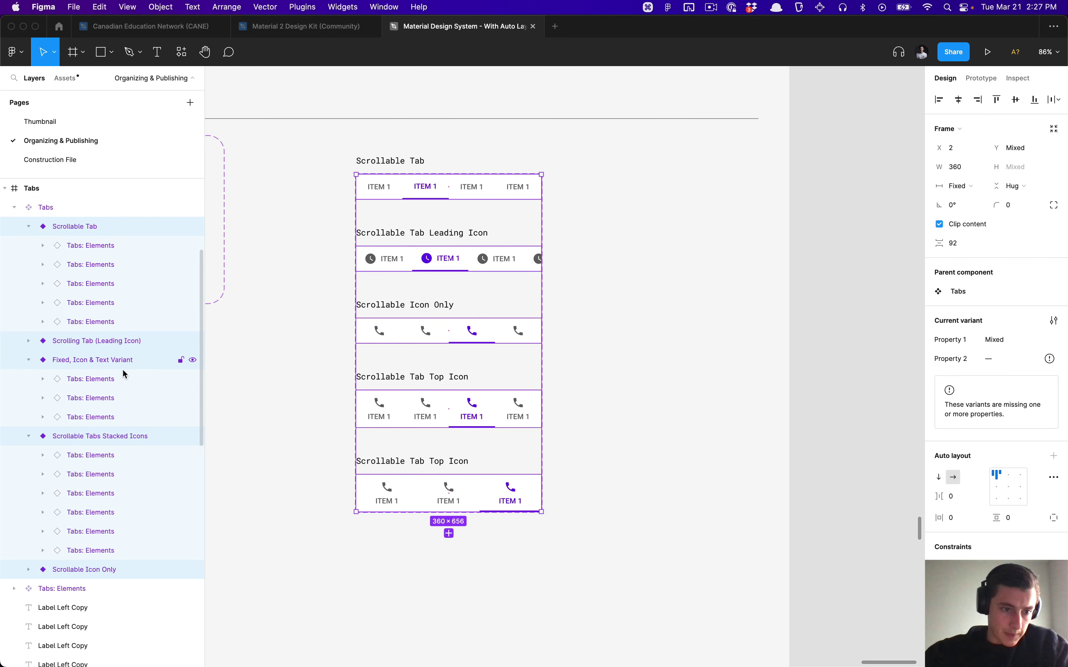
click(120, 364)
key(super+r)
key(Left)
key(alt+shift+Right)
key(alt+shift+Right)
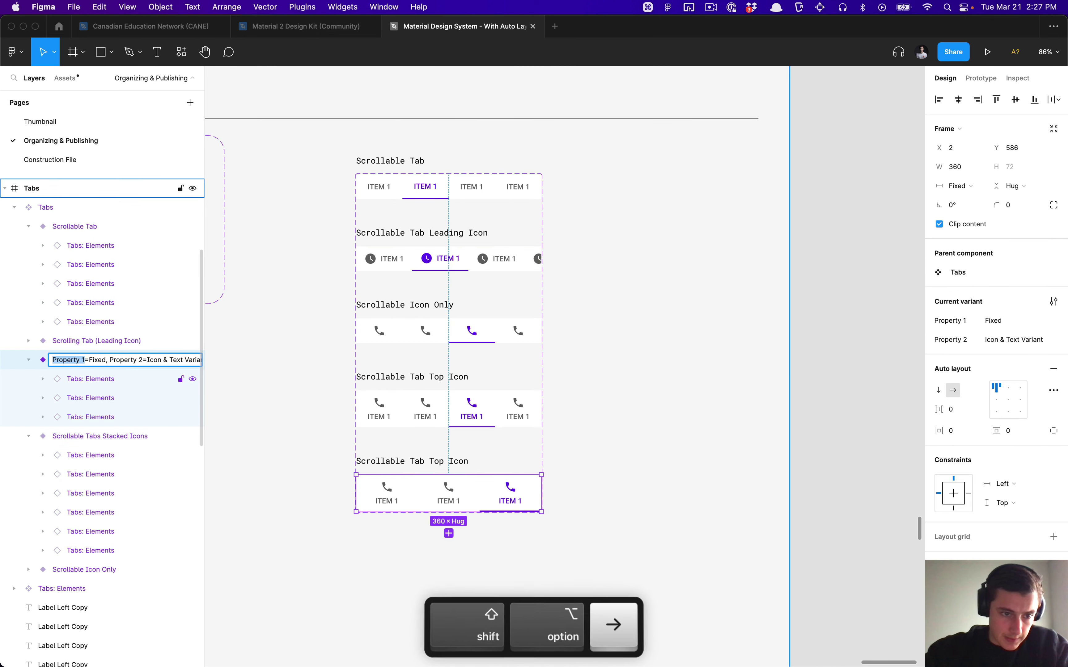
key(alt+shift+Right)
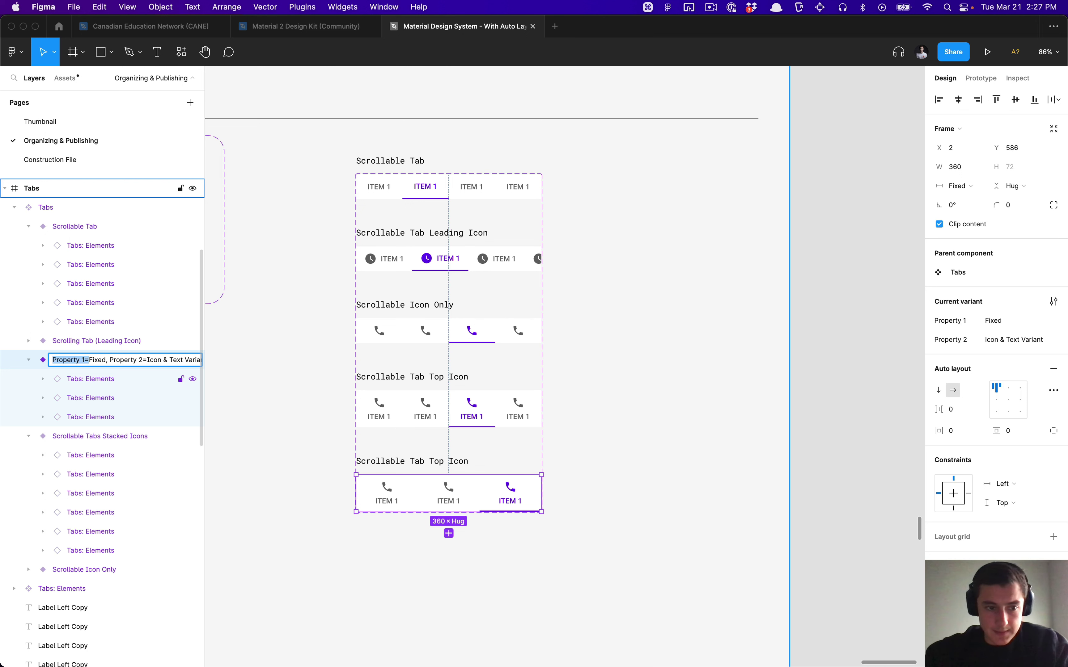
key(alt+shift+Right)
key(shift+Right)
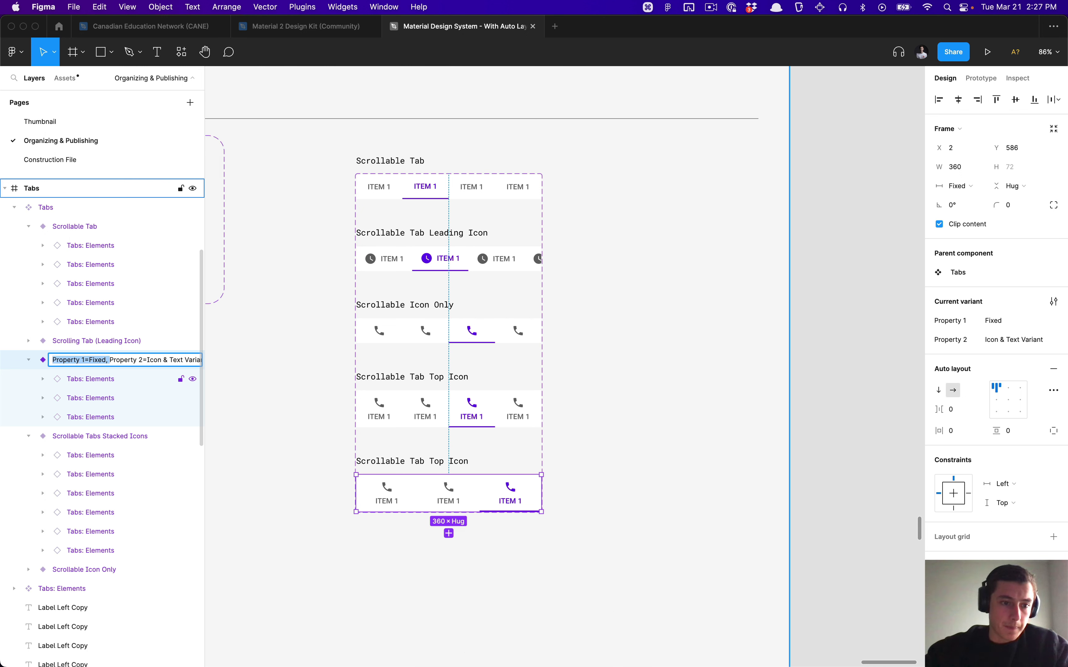
key(Left)
key(super+Right)
key(alt+Left)
key(alt+Left)
key(alt+Left)
key(alt+Left)
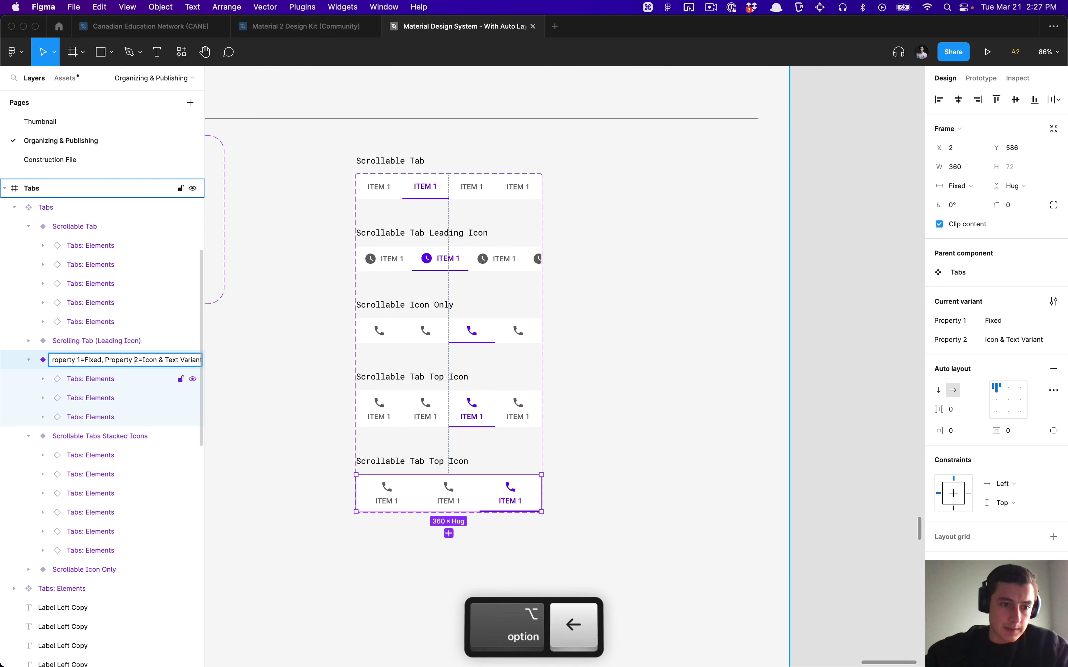
key(alt+Right)
key(Tab)
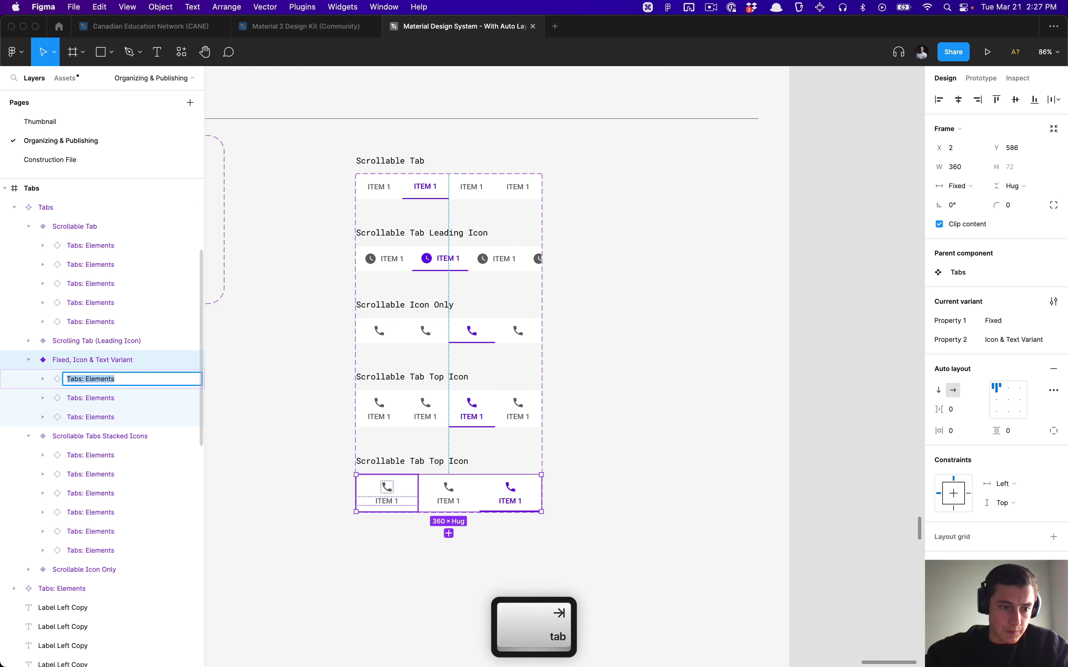
key(shift+Tab)
key(Return)
Collapse the layer list and review the property names of the variants in the Tabs set, starting from Scrollable Tab.
key(alt+l)
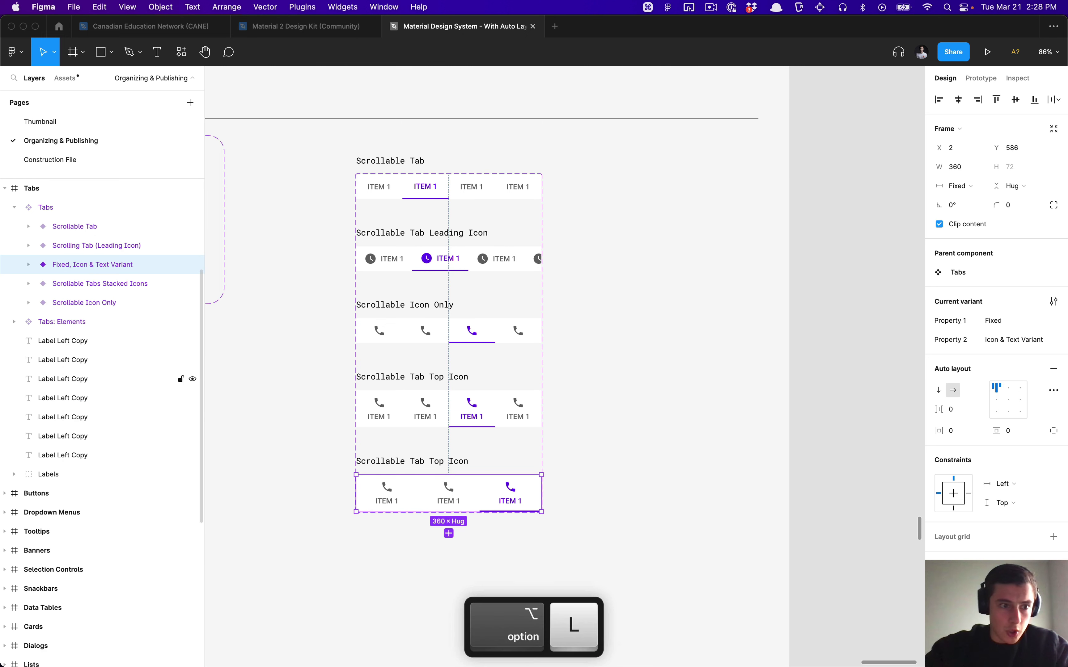
click(64, 229)
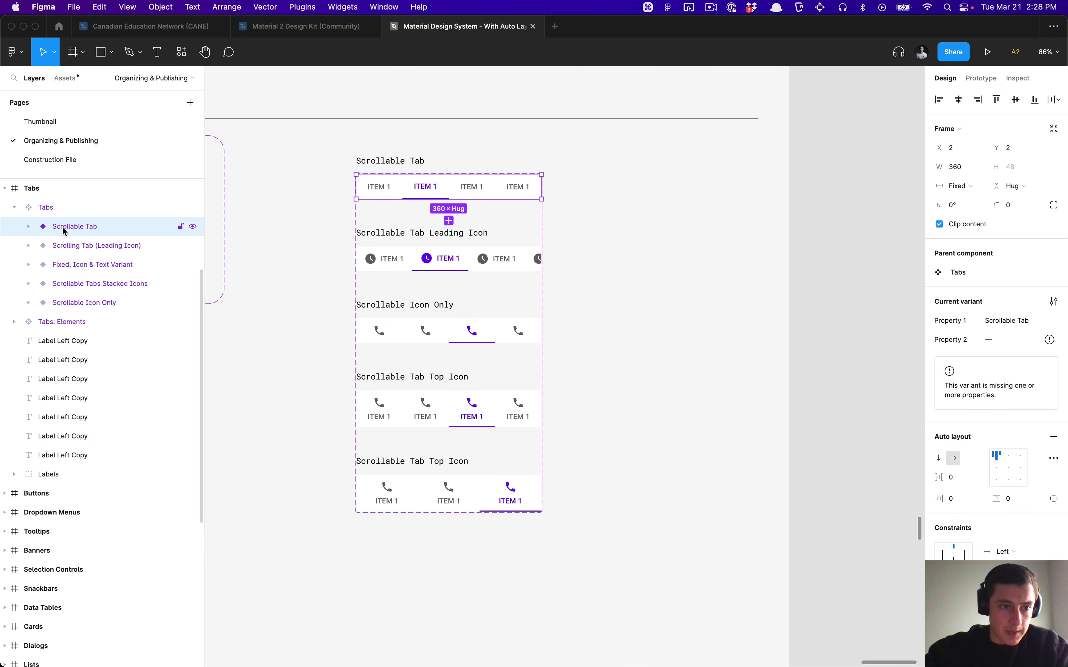
key(super+r)
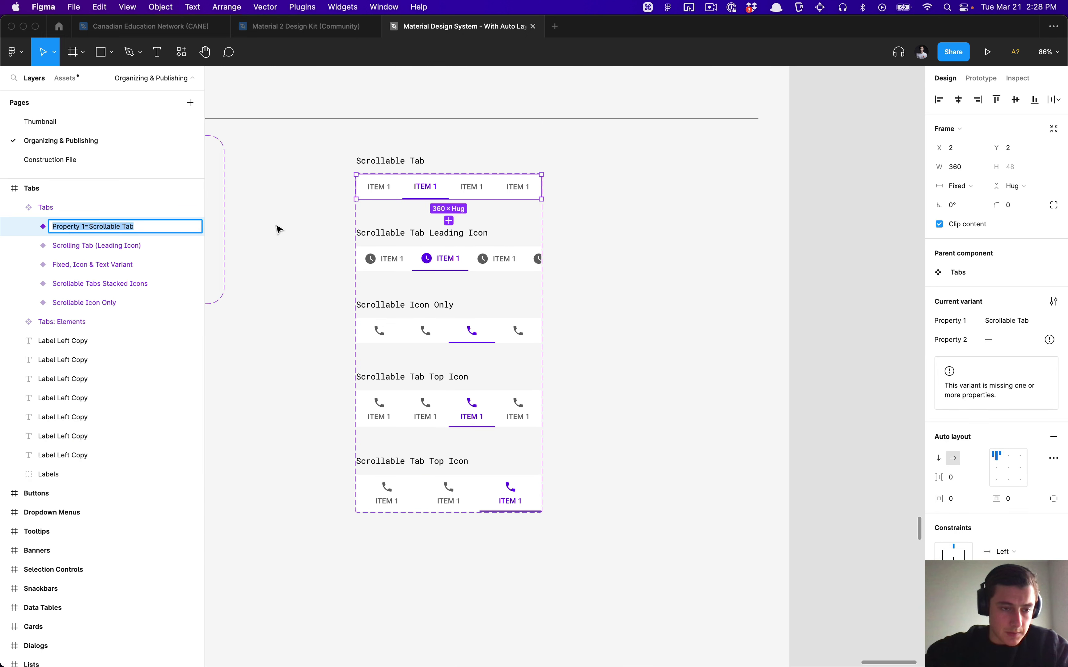
key(Tab)
key(Tab)
key(Tab)
key(Tab)
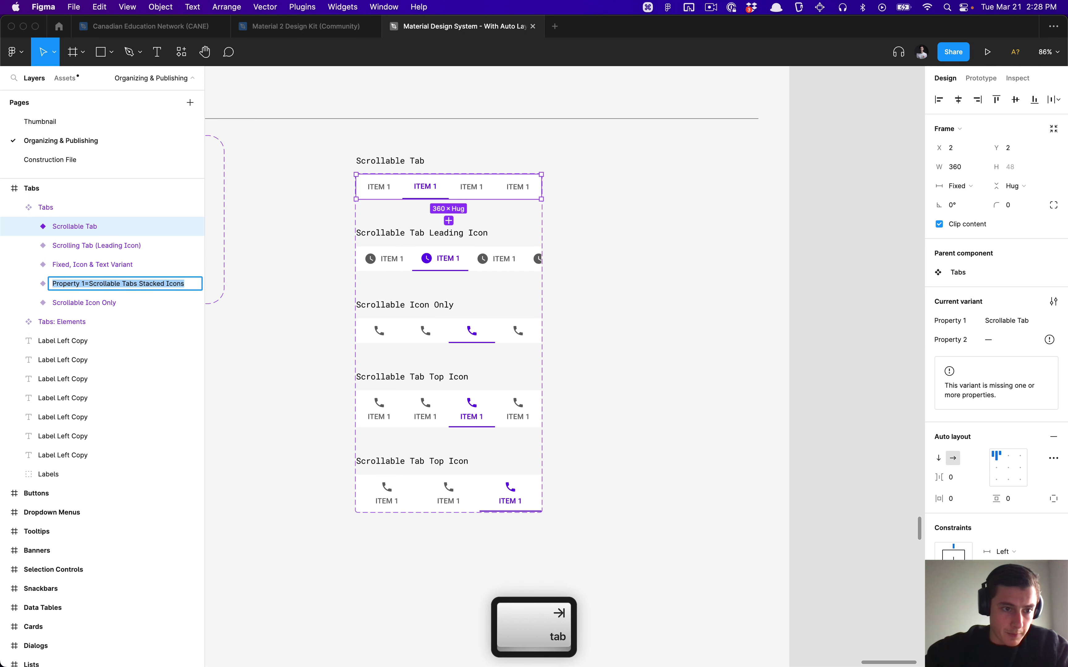
key(shift+Tab)
key(shift+Tab)
key(shift+Tab)
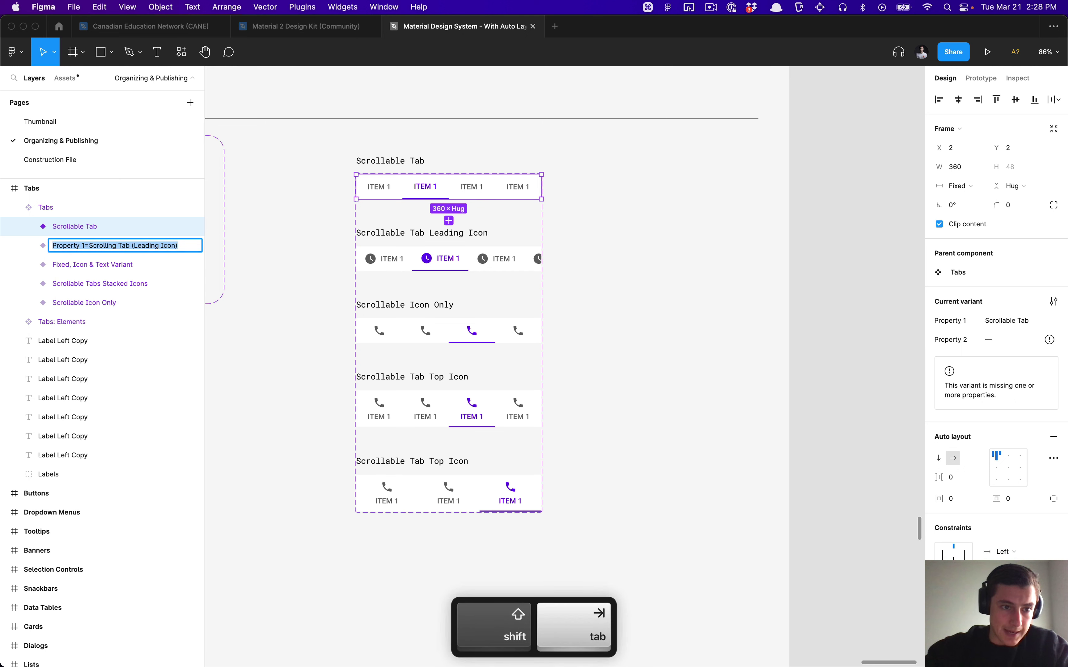
key(shift+Tab)
key(Tab)
key(Tab)
key(Tab)
key(Tab)
key(shift+Tab)
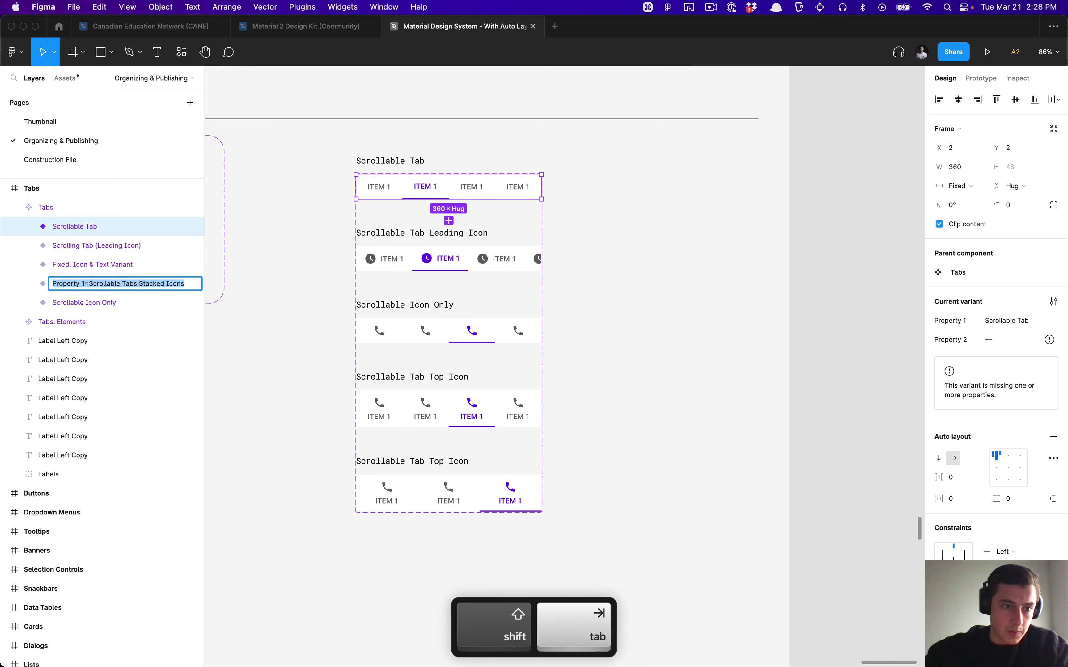
key(shift+Tab)
key(shift+Tab)
key(shift+Tab)
key(Up)
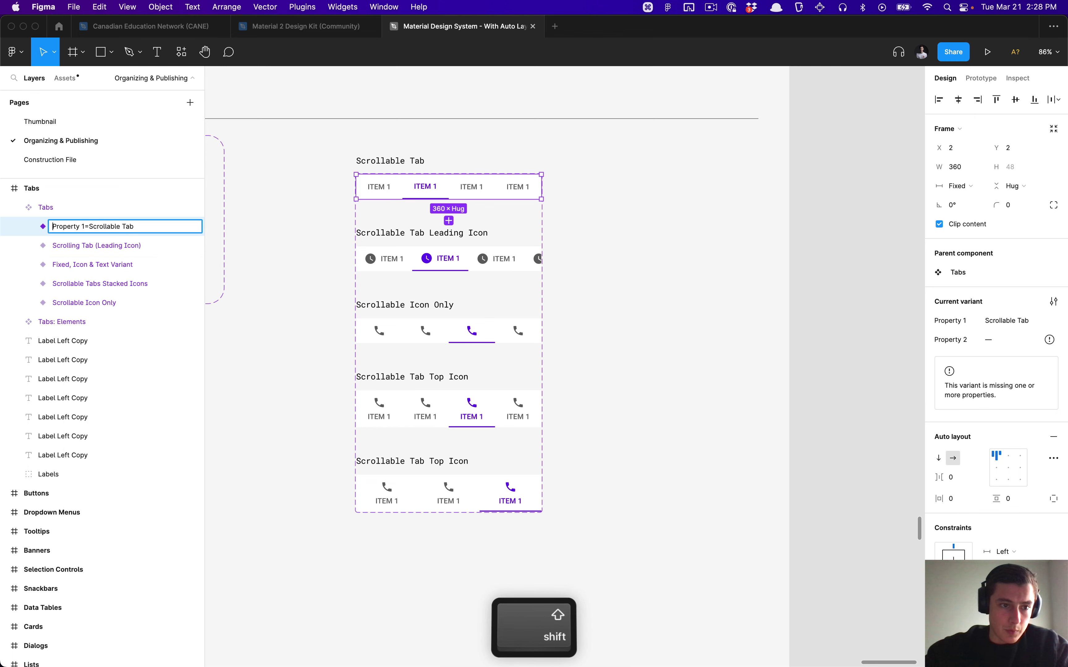
key(Escape)
Batch-rename all five Tabs variants, replacing "Property 1" with "Type" in their names.
shift+click(101, 294)
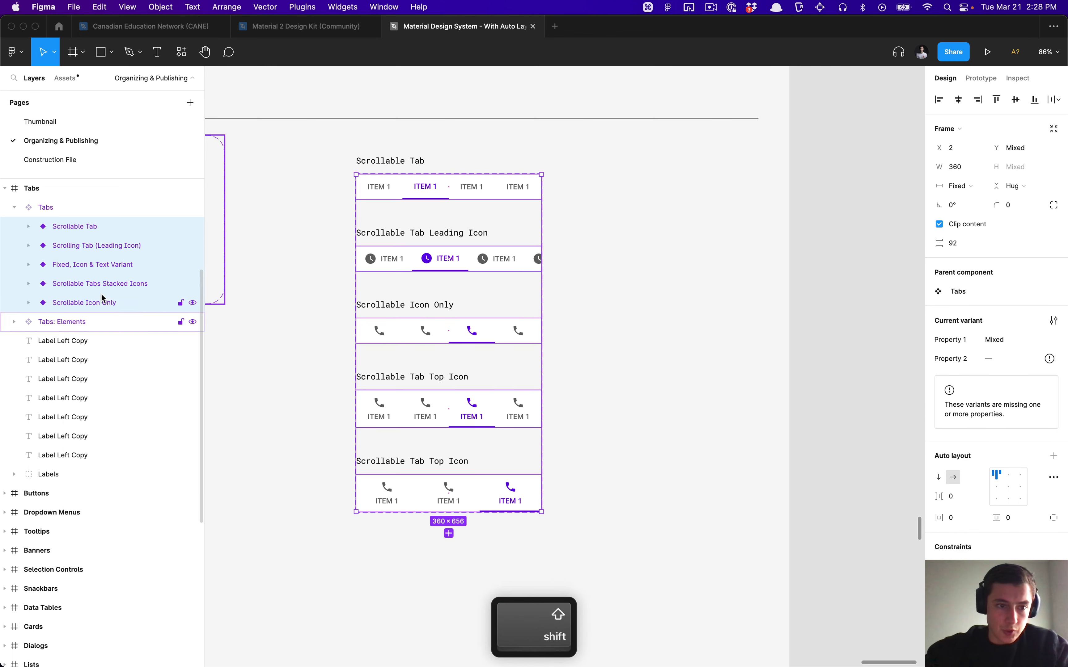
key(cmd+r)
key(shift+Tab)
text(Prop)
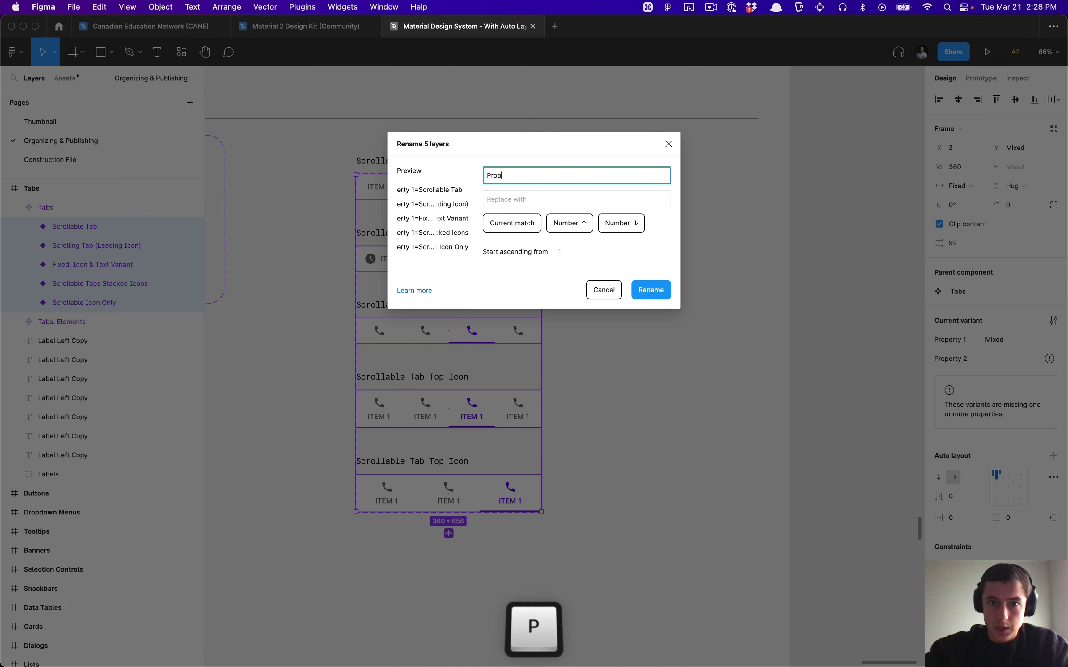
text(erty 1)
key(Tab)
text(Type)
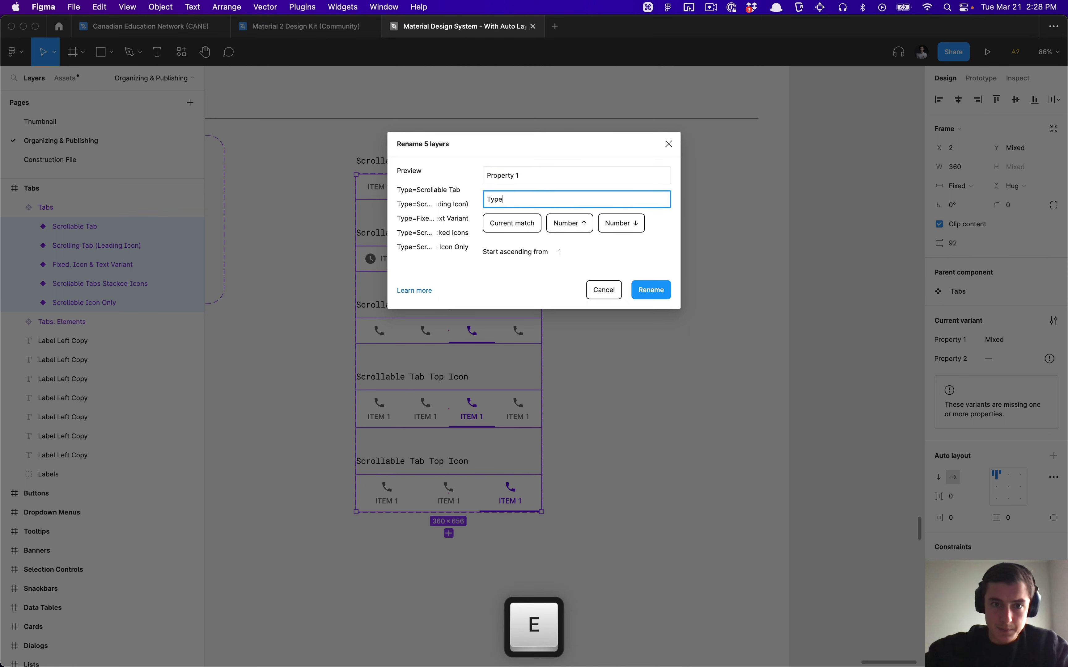
key(Return)
click(103, 227)
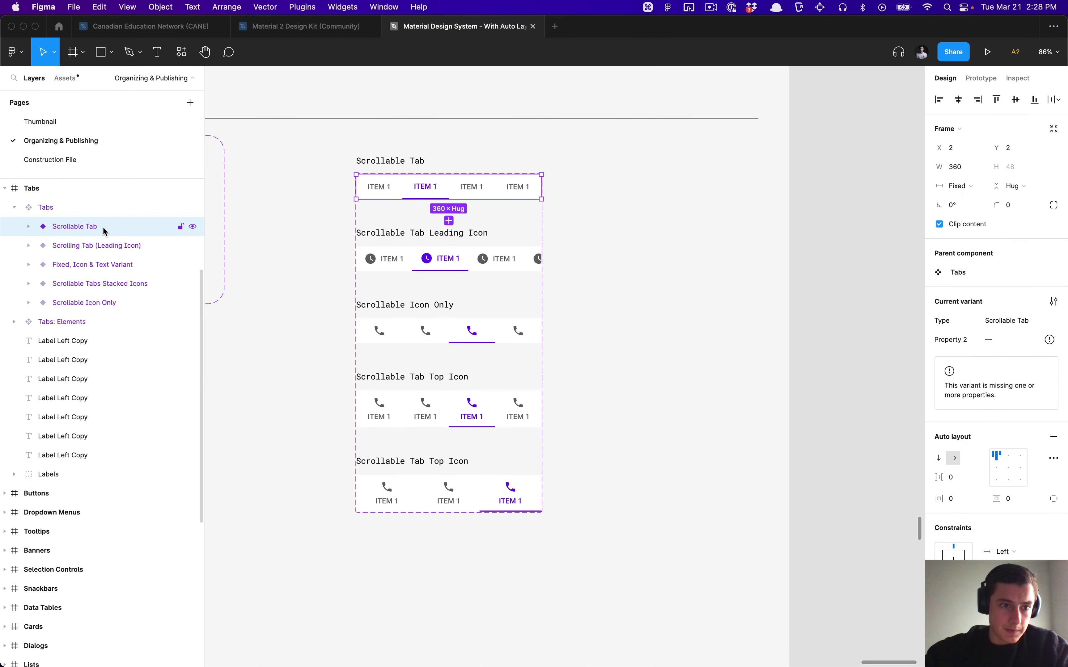
key(super+r)
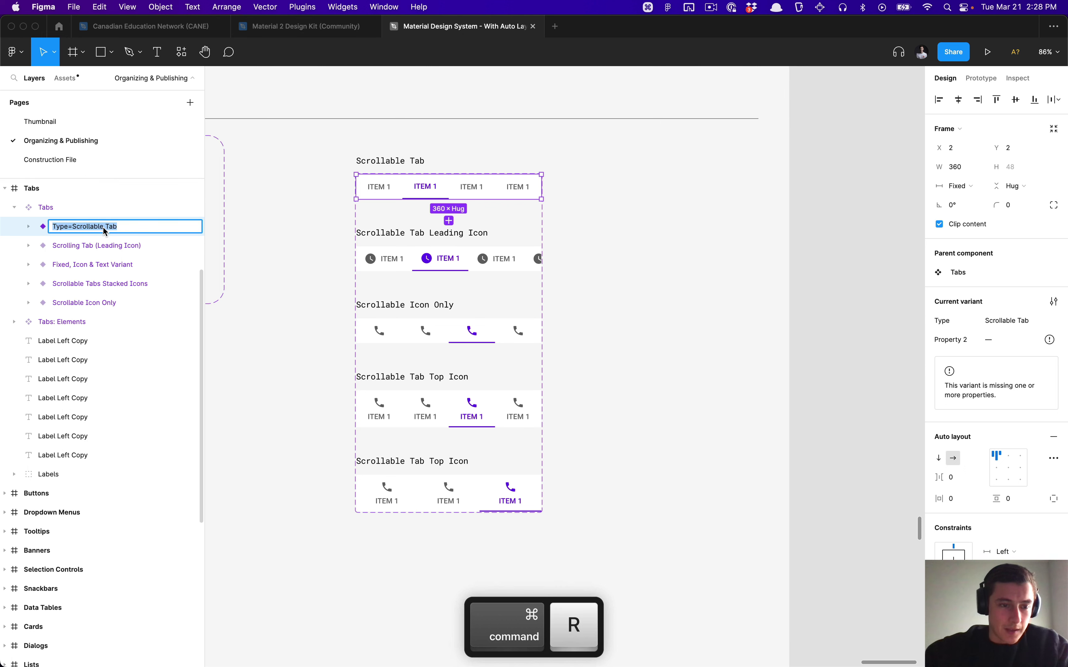
key(Return)
click(106, 244)
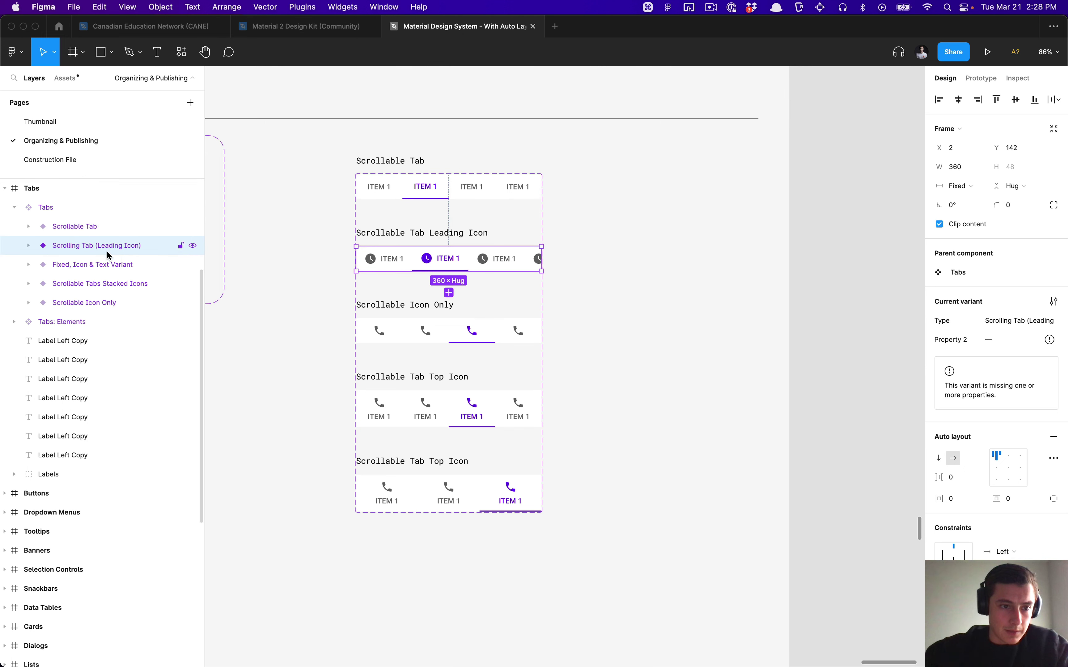
Remove the Property 2 part from the fixed variant's name, leaving only Type=Fixed.
click(108, 266)
key(super+r)
key(shift+alt+Left)
key(shift+alt+Left)
key(shift+alt+Left)
key(shift+alt+Left)
key(shift+alt+Left)
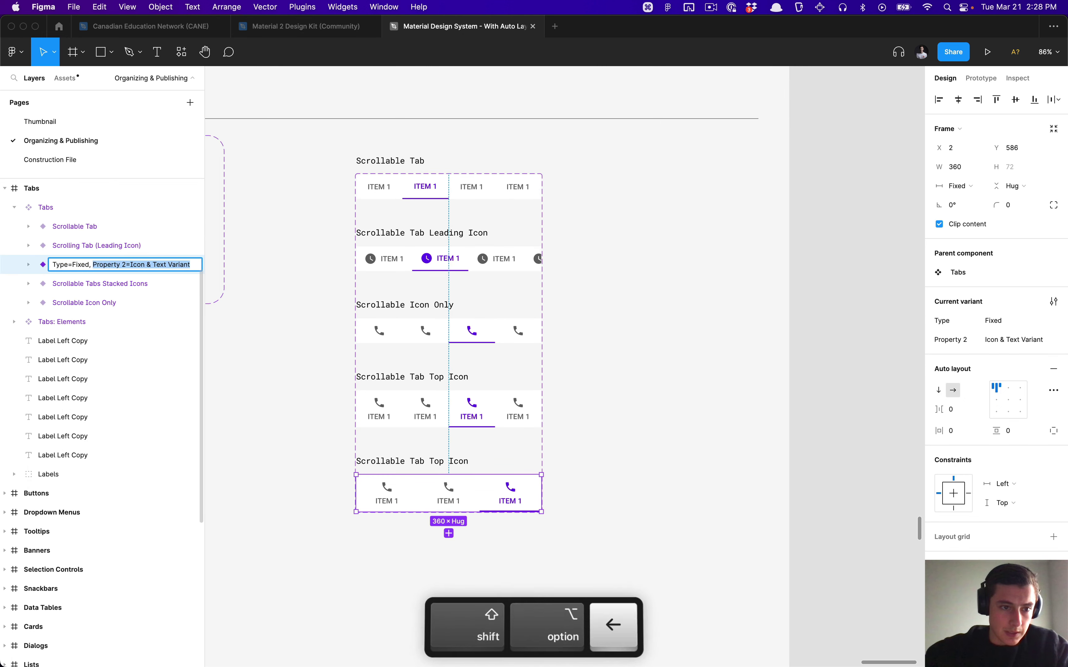
key(shift+alt+Left)
key(shift+alt+Right)
key(BackSpace)
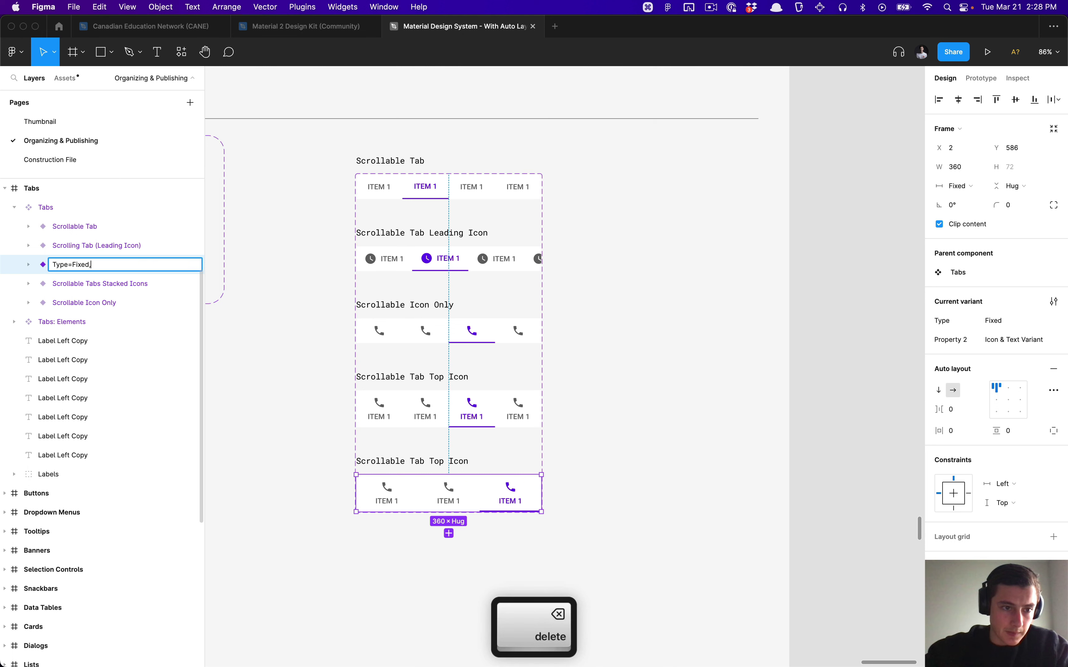
key(Return)
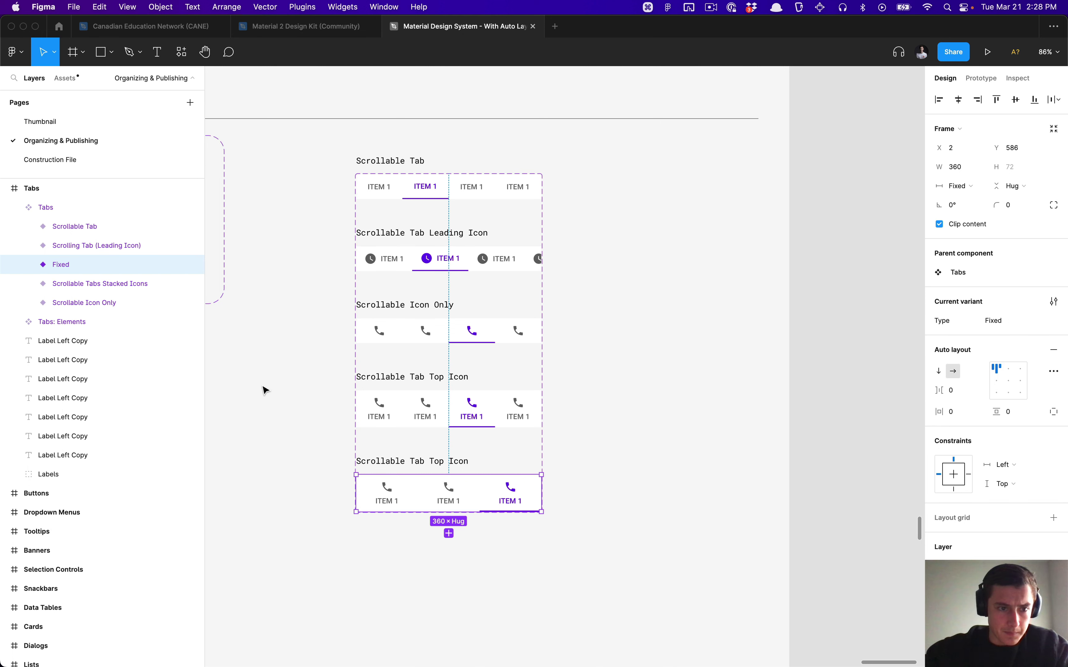
Enlarge the Tabs variant set's frame evenly around its variants to about 406 × 794.
click(287, 427)
click(412, 489)
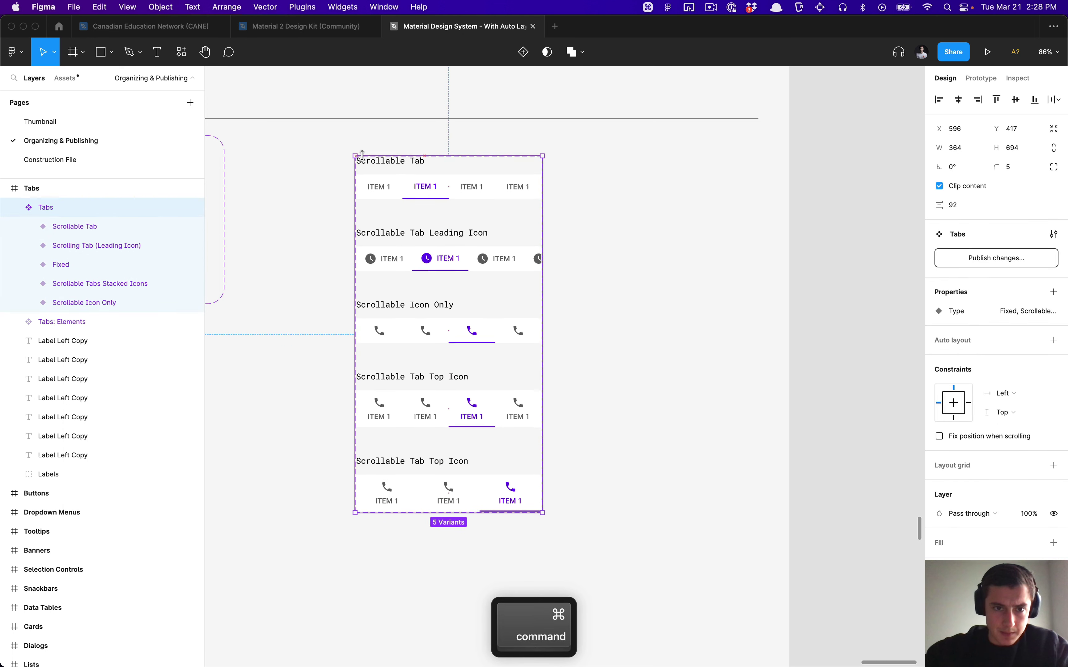
key(Return)
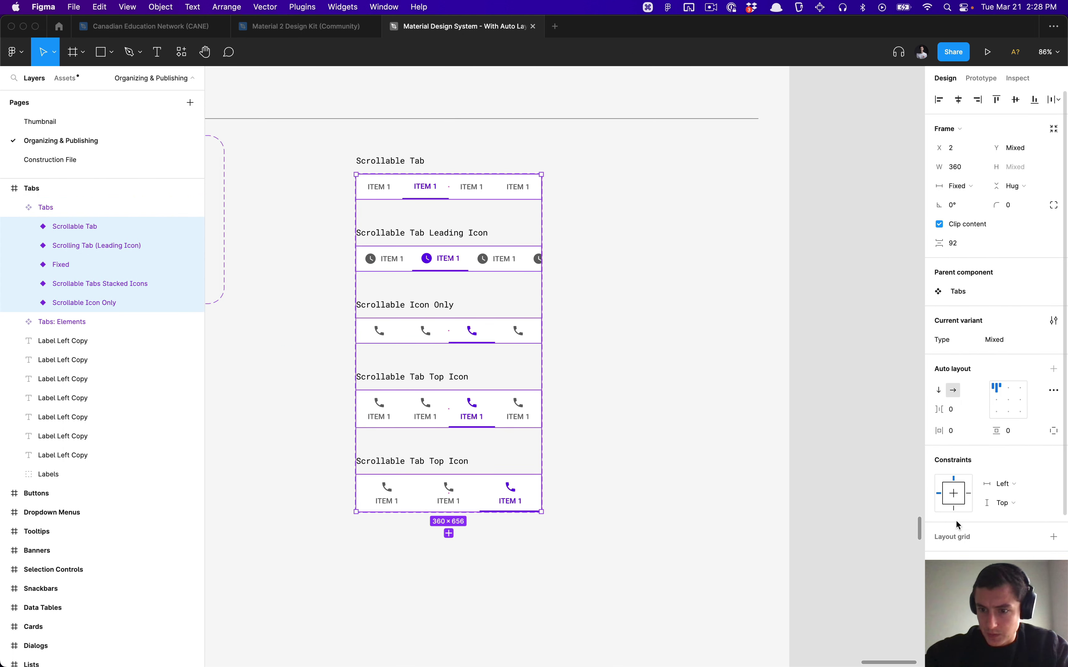
click(613, 215)
click(502, 238)
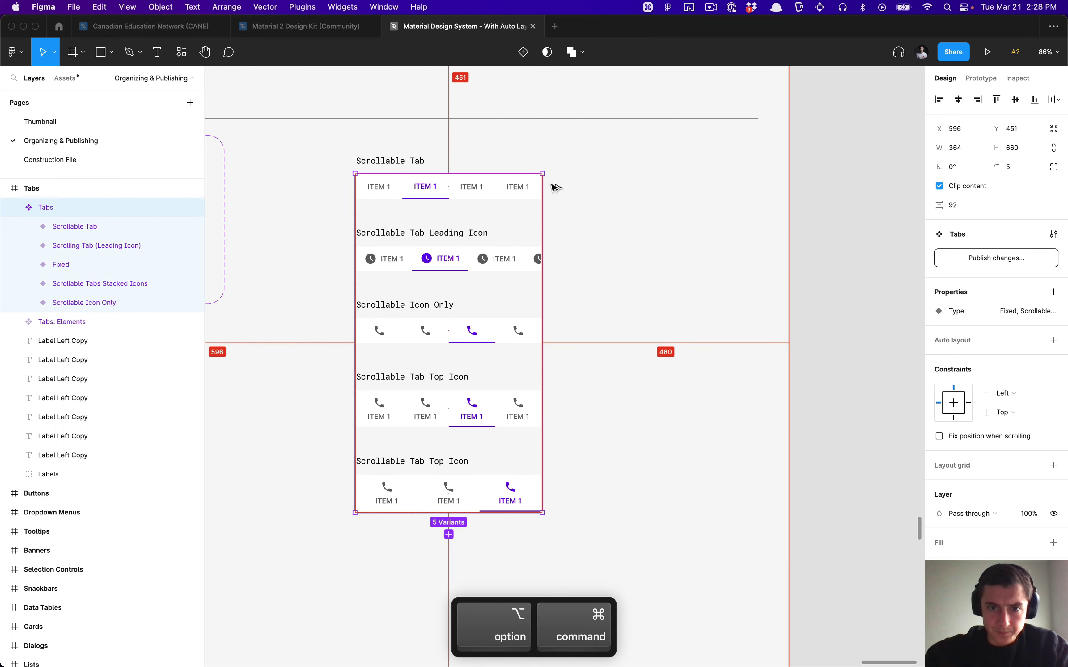
drag(545, 173, 553, 139)
click(610, 196)
Review the values of the Tabs set's Type property.
click(473, 261)
click(473, 261)
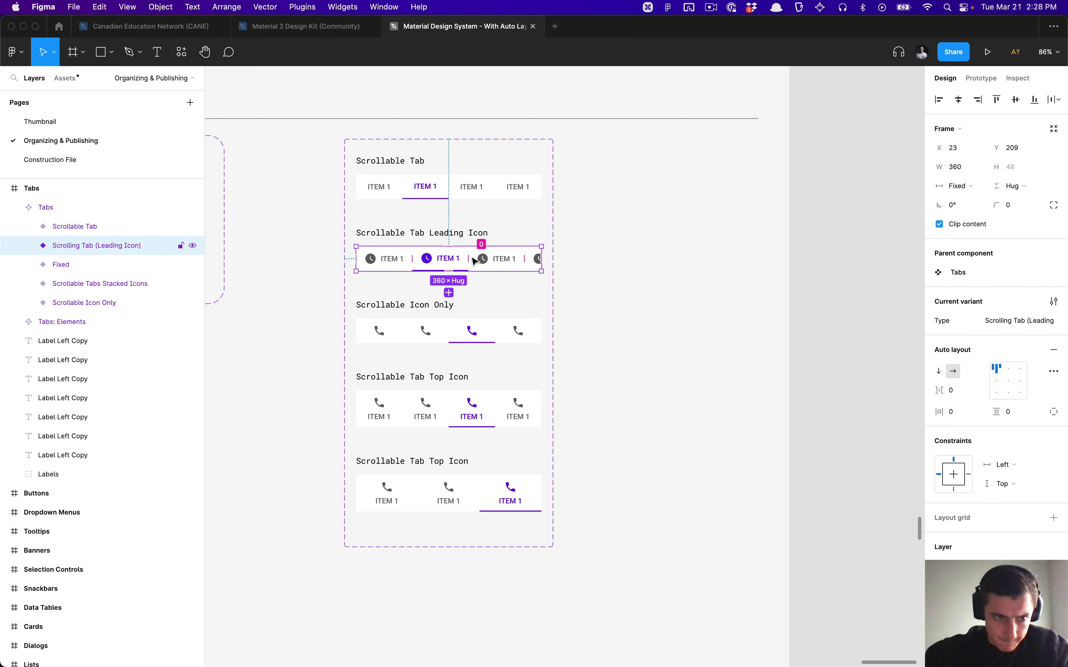
click(603, 238)
click(520, 219)
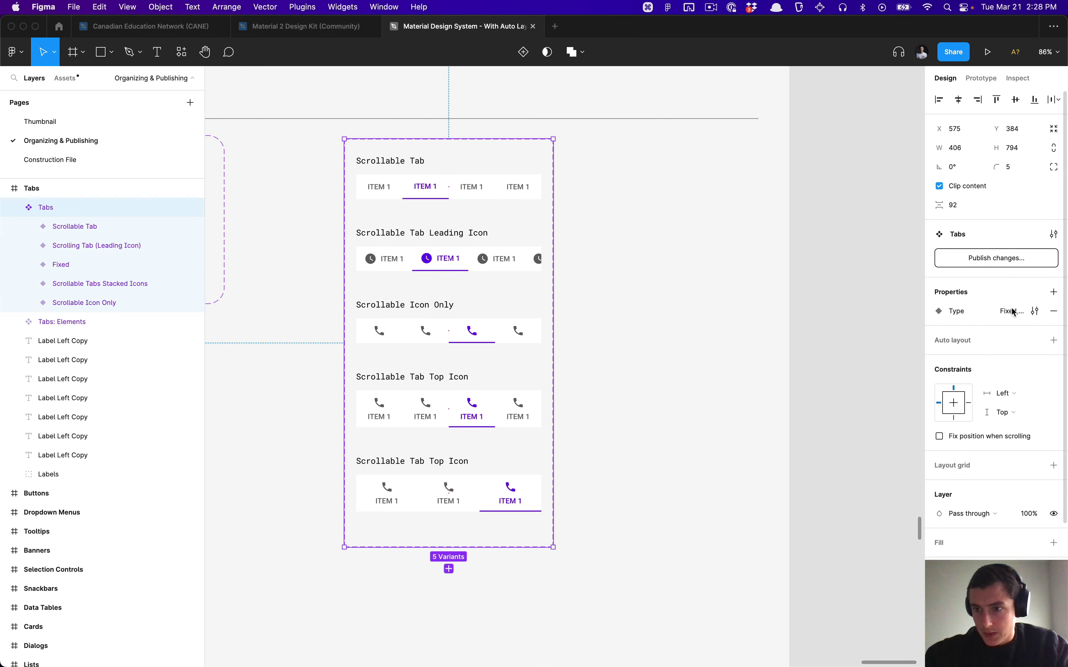
click(1037, 312)
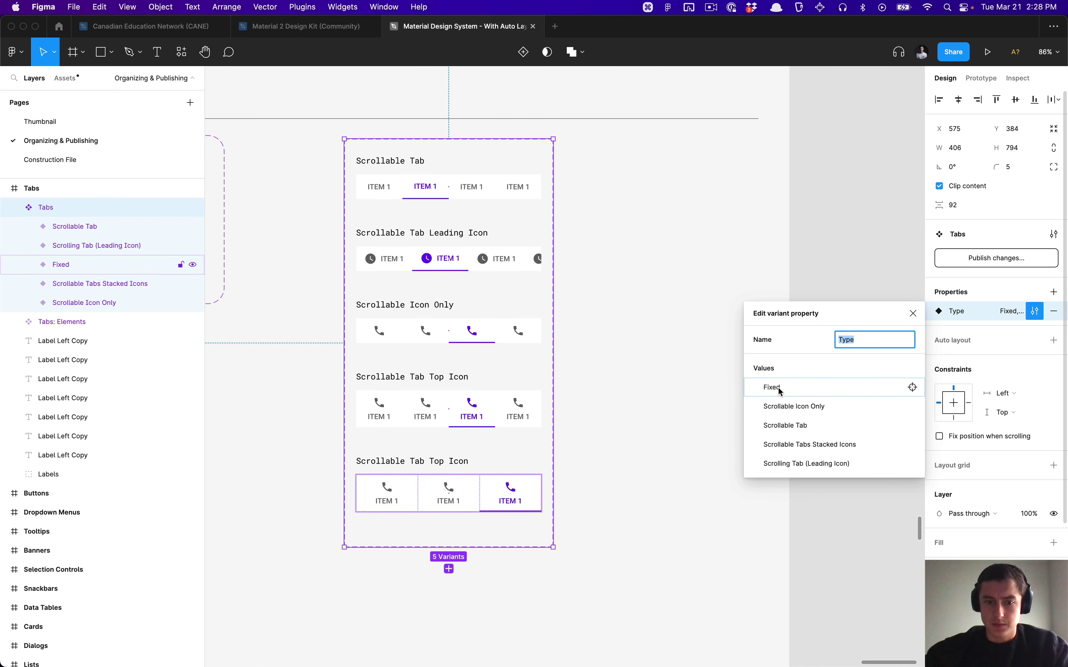
click(603, 506)
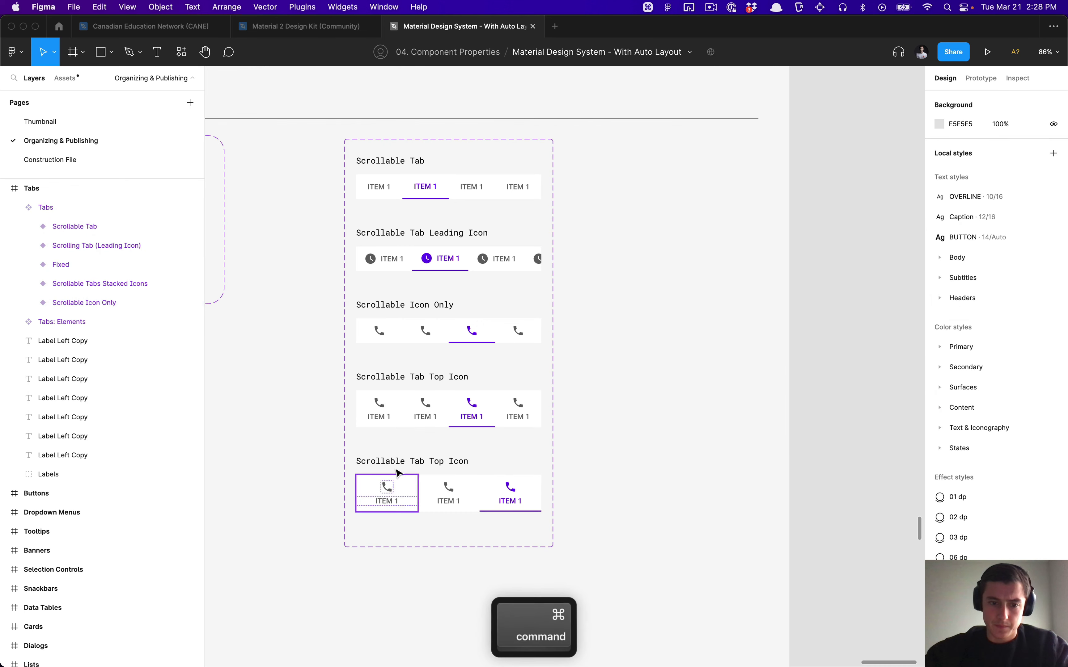
Change the label above the fixed tab variant to "Fixed Tab Top Icon".
super+double_click(394, 464)
key(shift+alt+Right)
key(BackSpace)
text(Fixed)
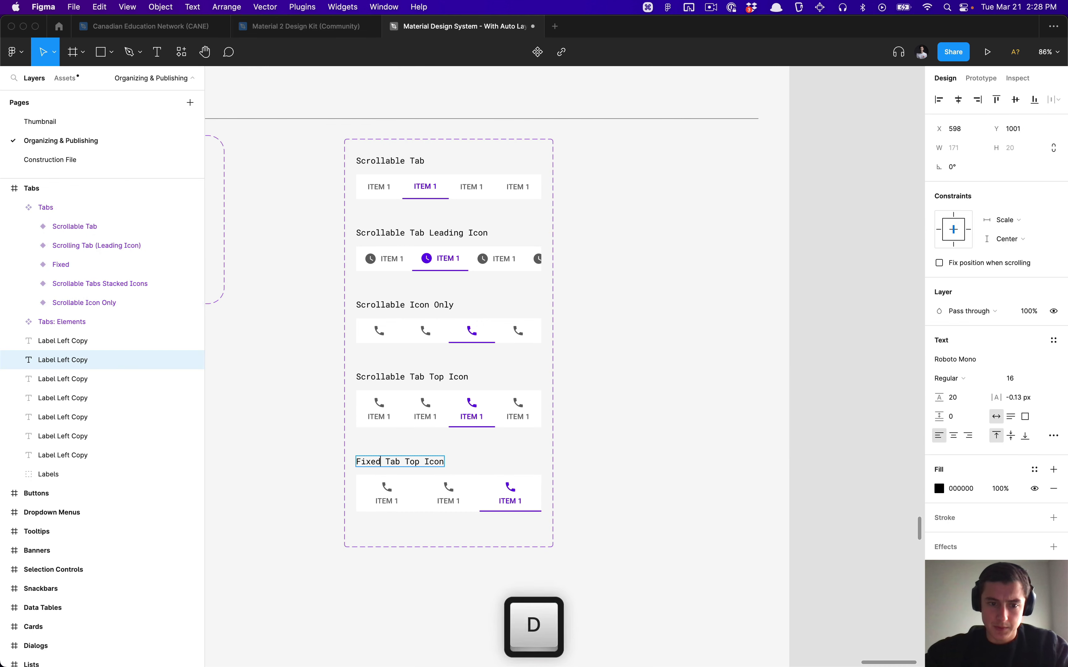
key(Escape)
key(Escape)
Inspect the Fixed variant's Type options and place an instance of it below the Tabs set.
super+click(476, 487)
key(shift+Return)
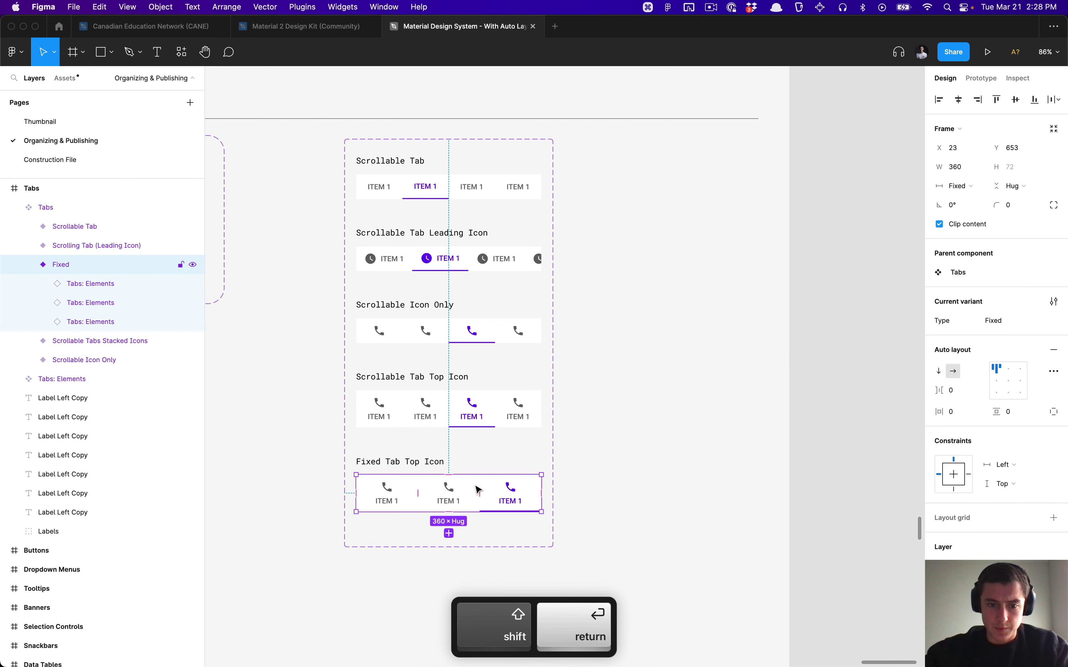
click(1040, 321)
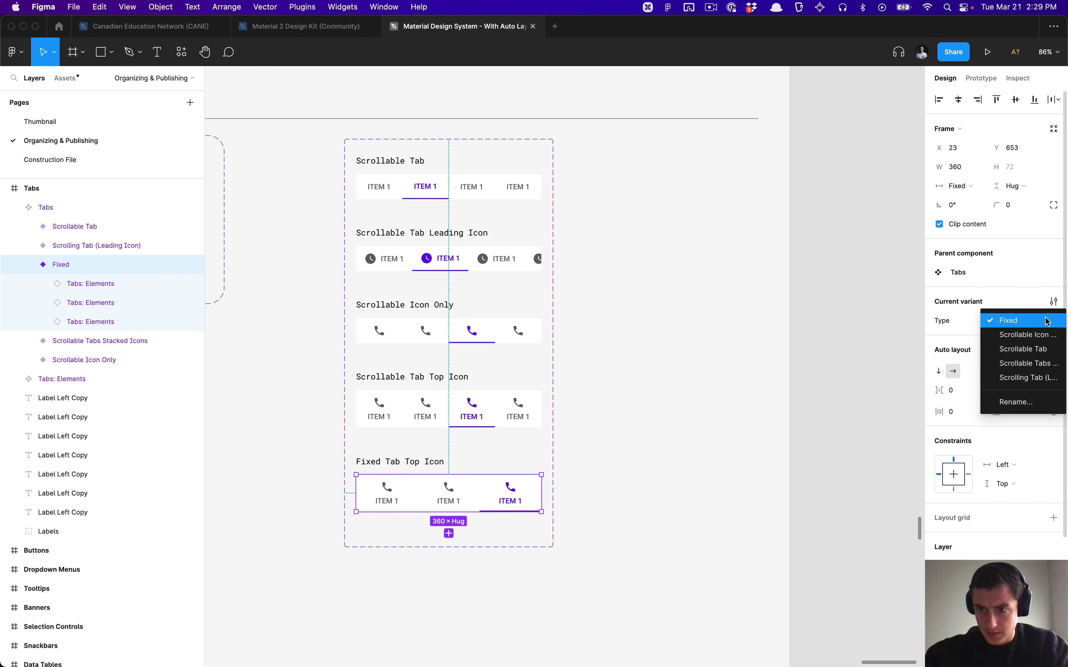
click(723, 430)
key(alt)
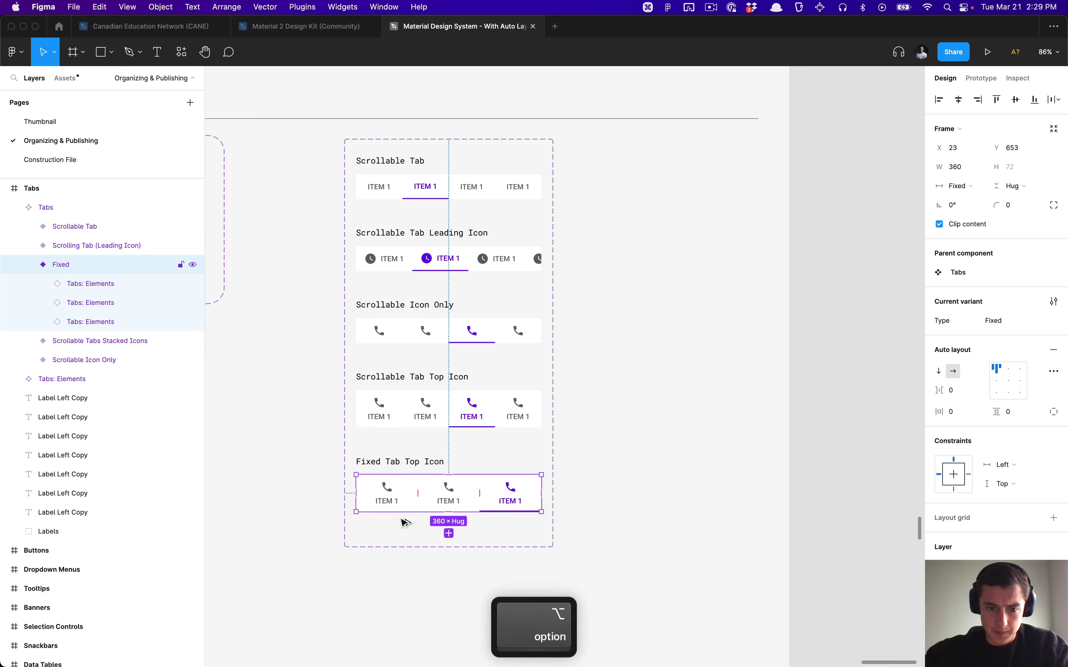
drag(403, 508, 401, 609)
scroll(662, 442, down, 3)
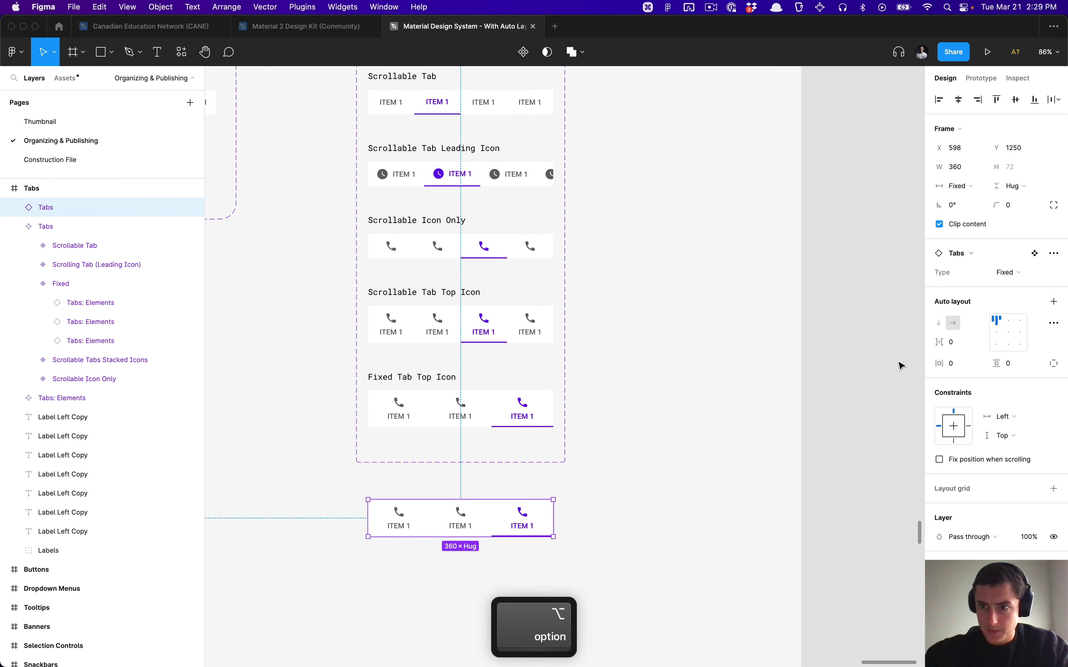
Test the instance's Type with Scrollable Icon Only, Scrollable Tab, Scrollable Tabs Stacked Icons and Scrolling Tab (Leading Icon), and delete the instance.
click(1010, 276)
click(1014, 287)
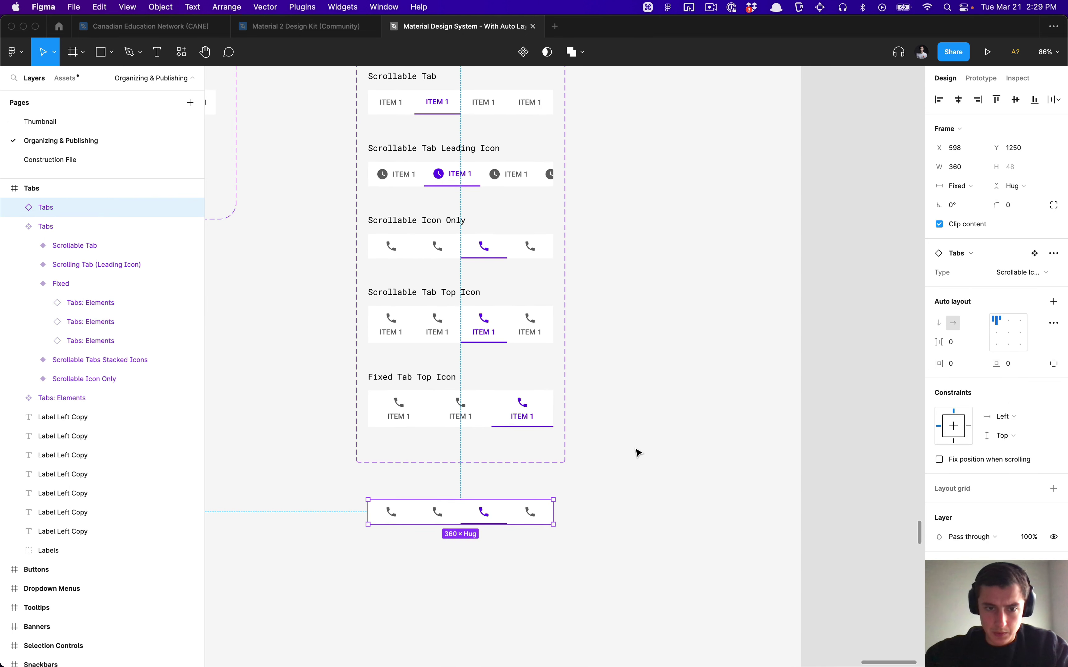
scroll(638, 452, up, 2)
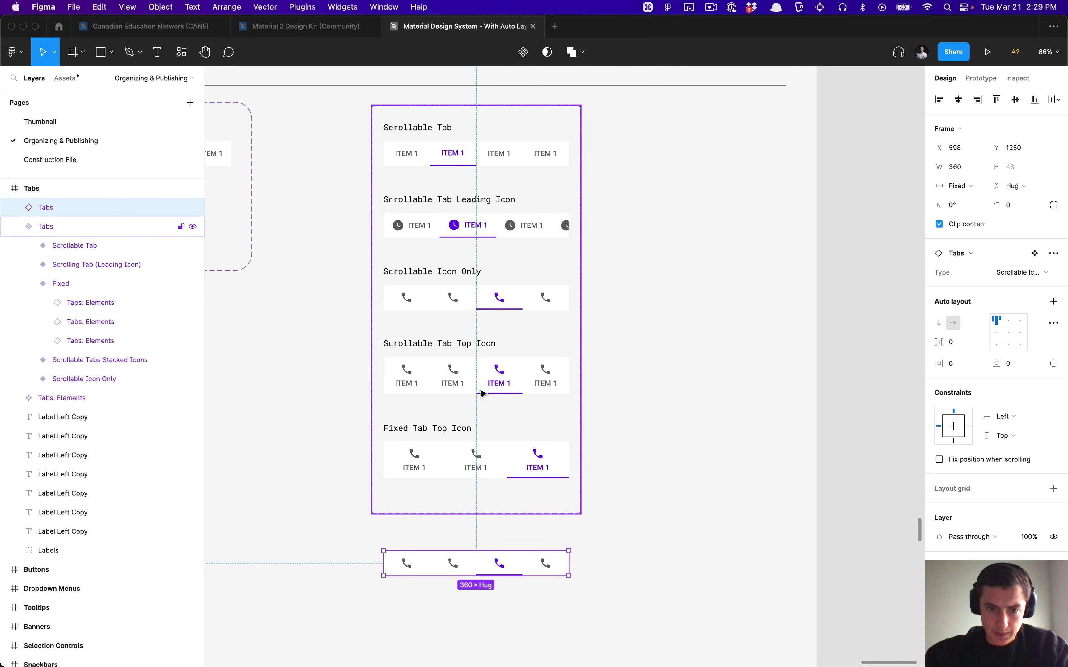
click(1034, 273)
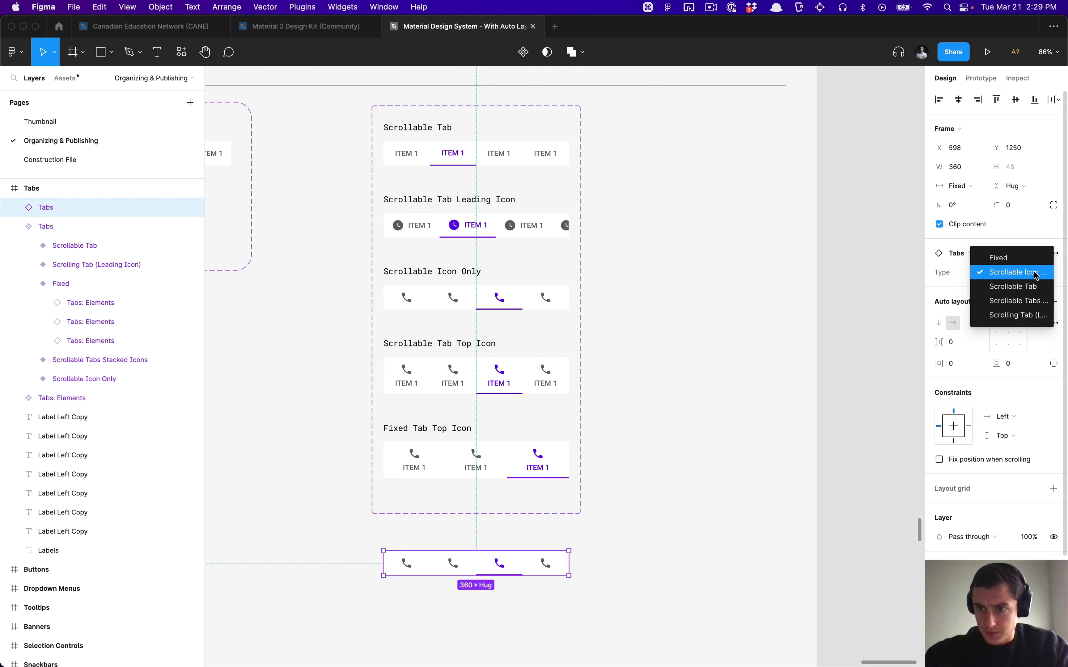
click(1033, 288)
click(1033, 281)
click(1030, 287)
click(1030, 273)
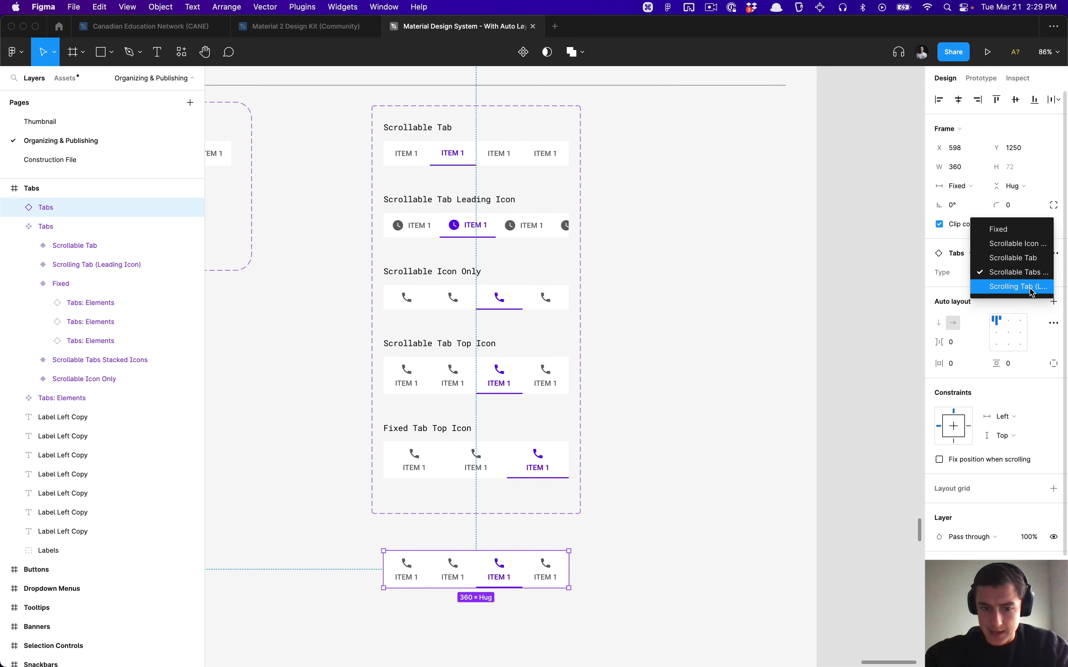
click(1030, 289)
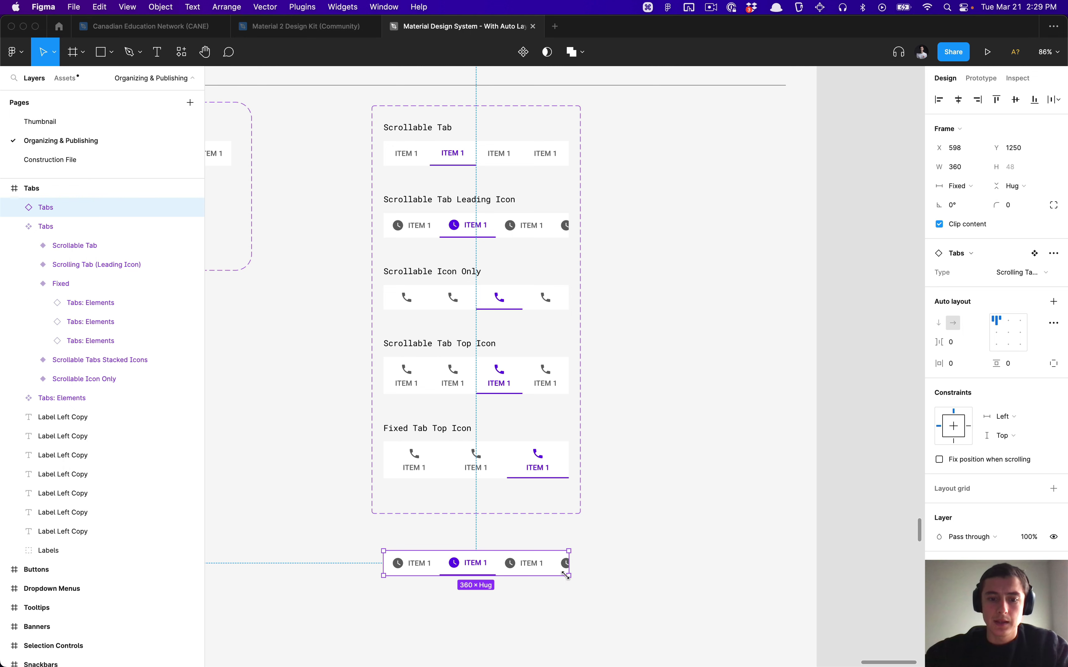
key(Delete)
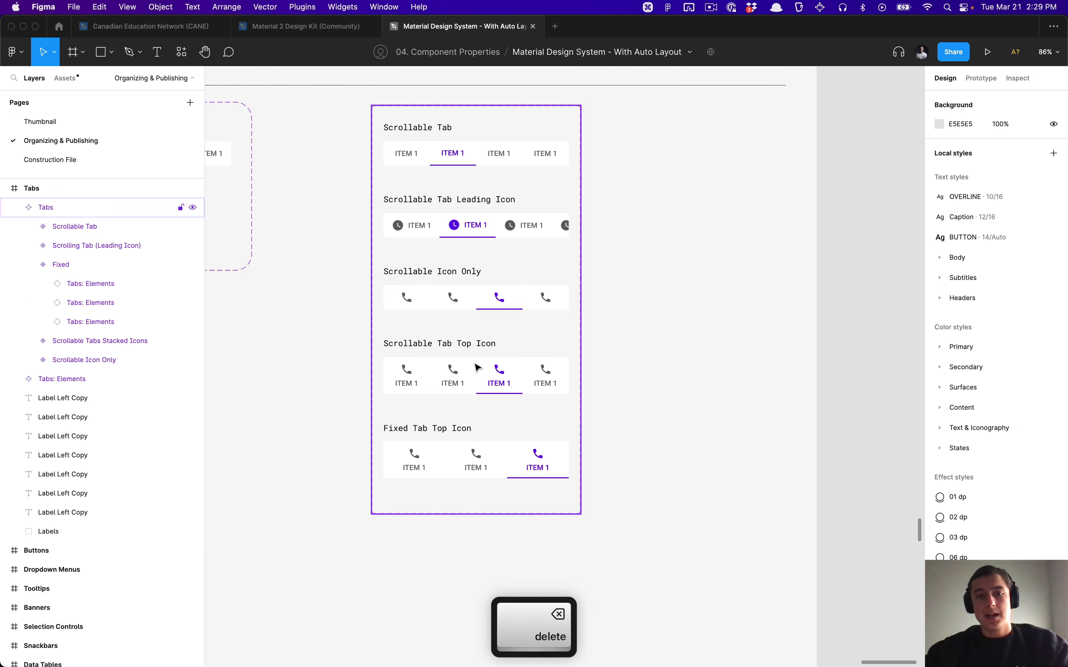
click(446, 378)
click(446, 379)
right_click(445, 379)
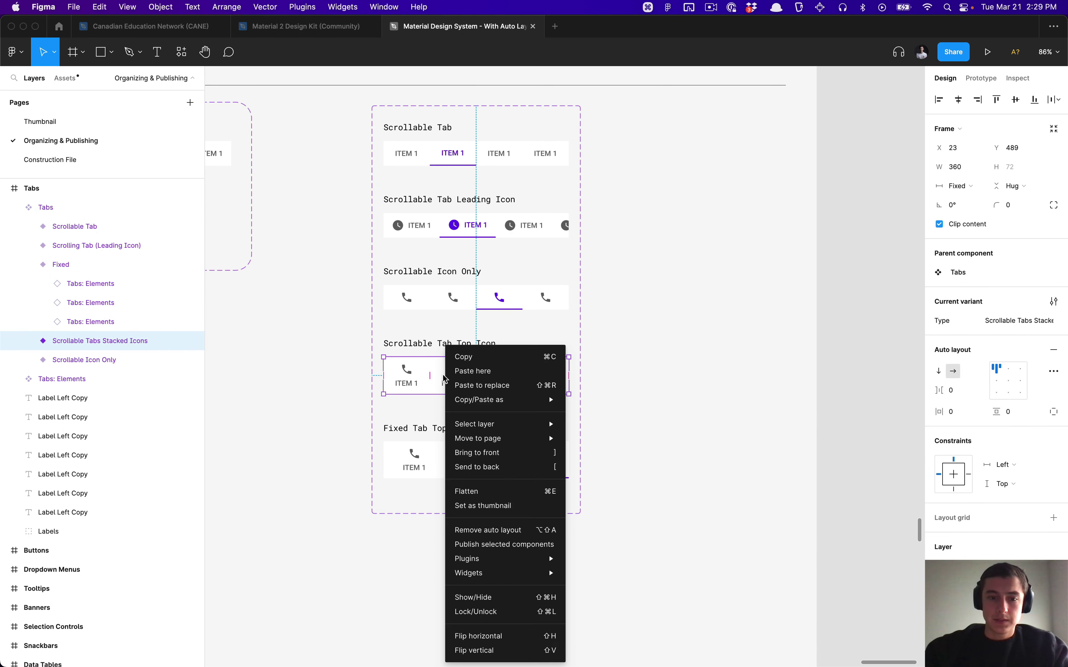
click(538, 545)
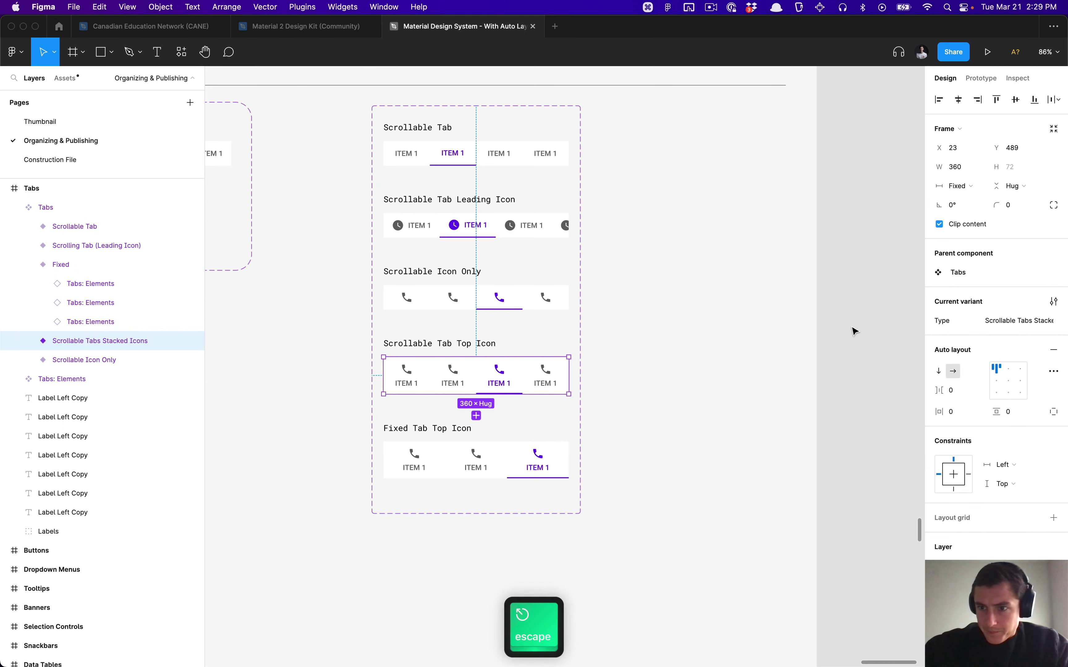
click(1054, 304)
key(Escape)
key(Escape)
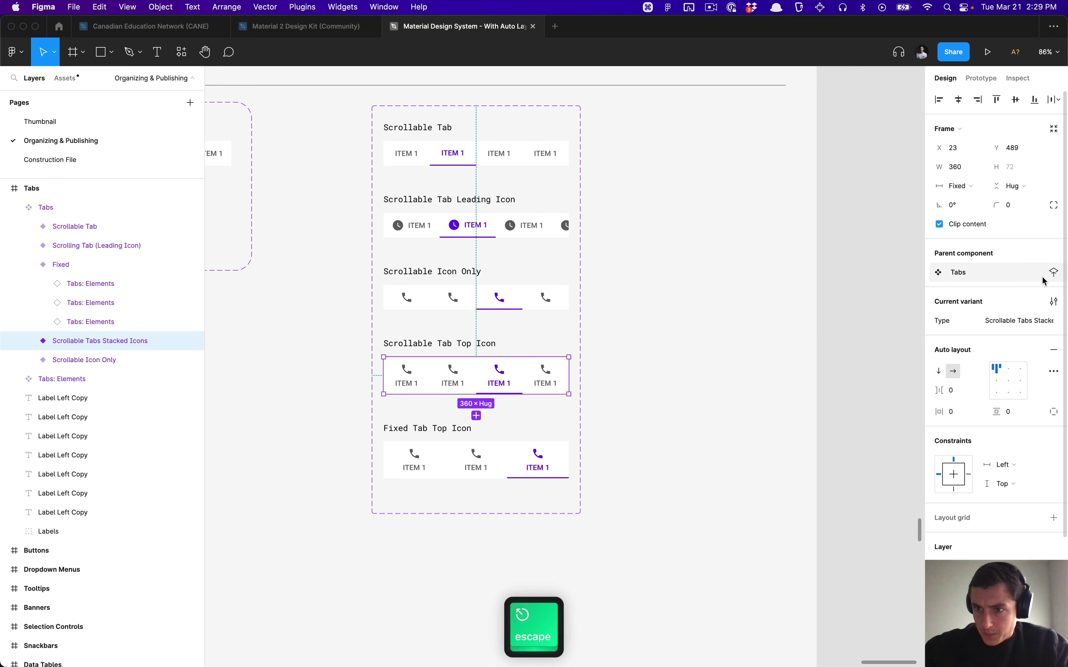
click(1055, 272)
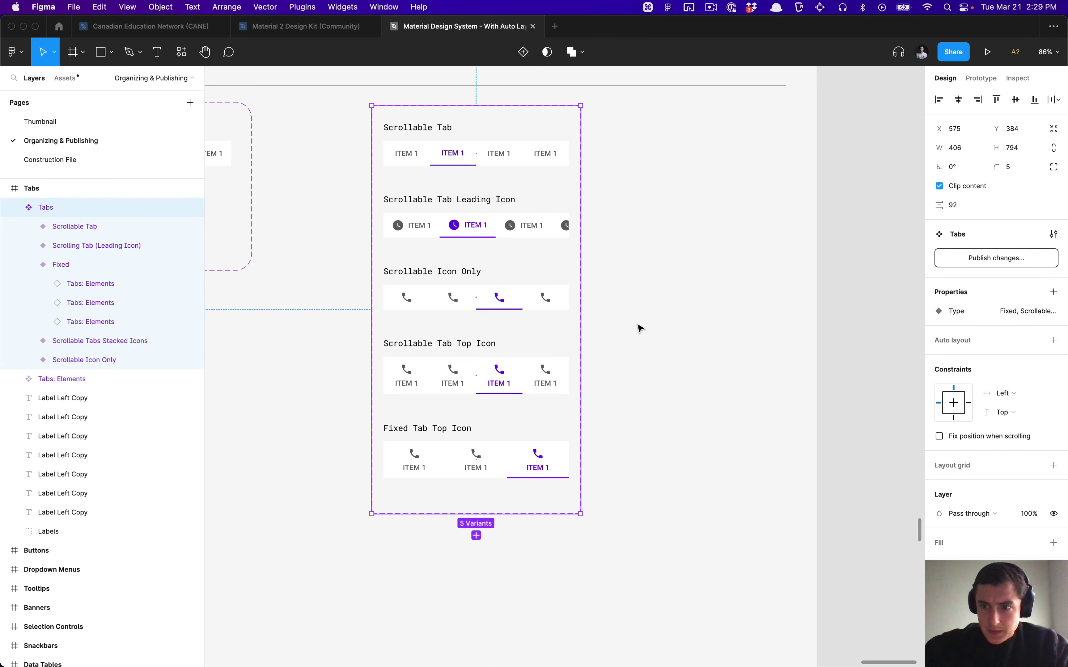
Place an instance of the Scrollable Tabs Stacked Icons variant below the Tabs set.
click(474, 377)
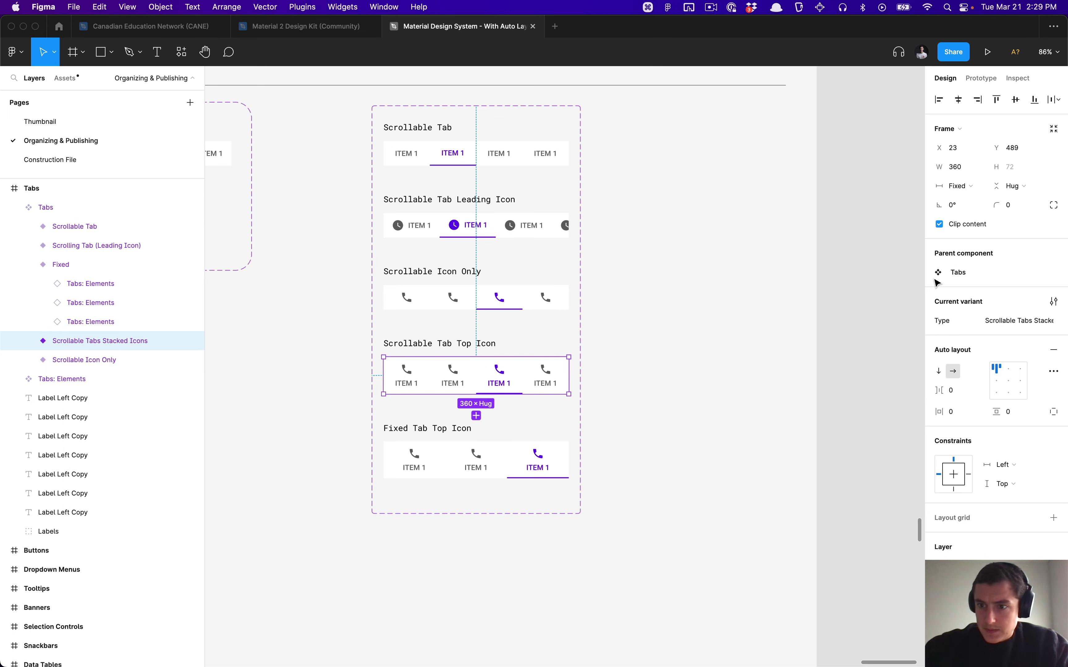
drag(465, 376, 466, 566)
click(1054, 253)
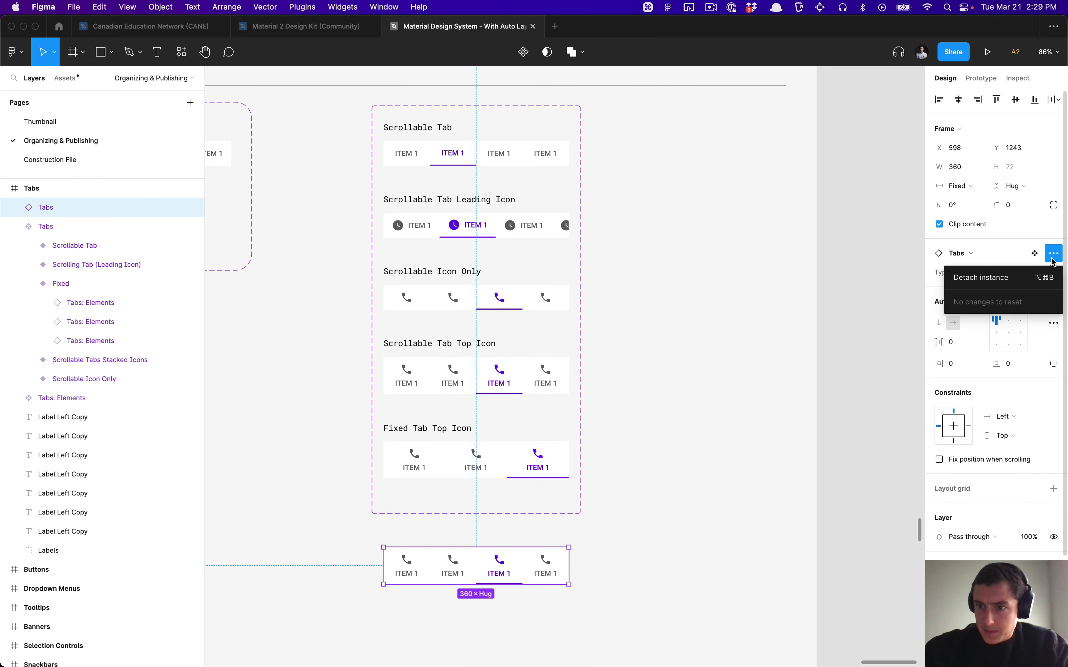
key(Escape)
Expose the properties of all six nested Tabs: Elements instances on the Tabs variant set.
click(489, 276)
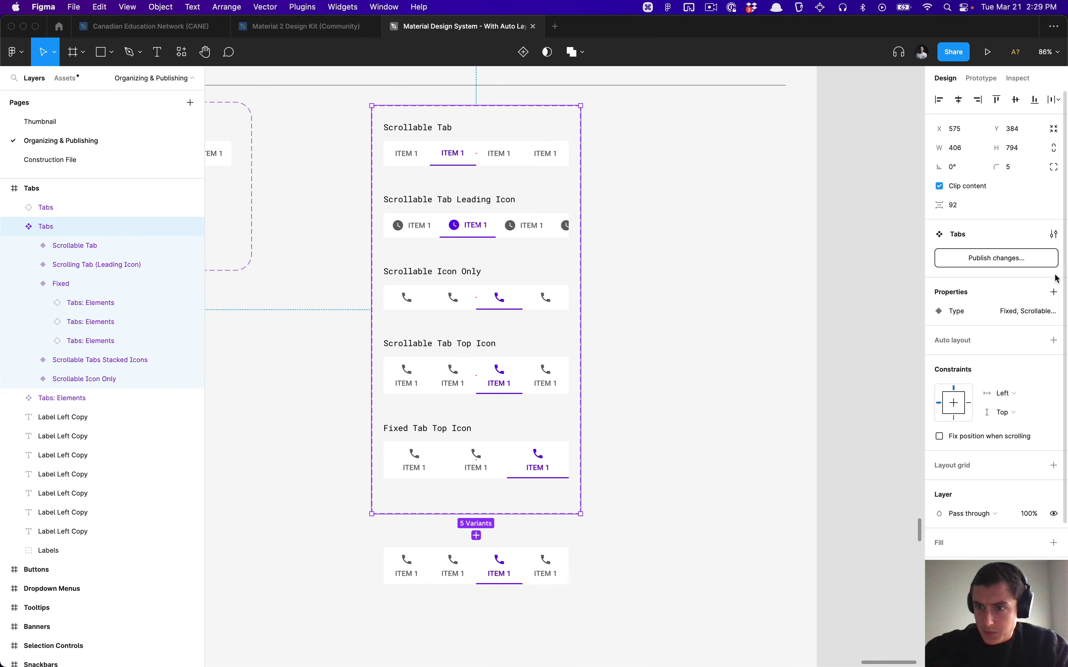
click(1053, 295)
click(1002, 416)
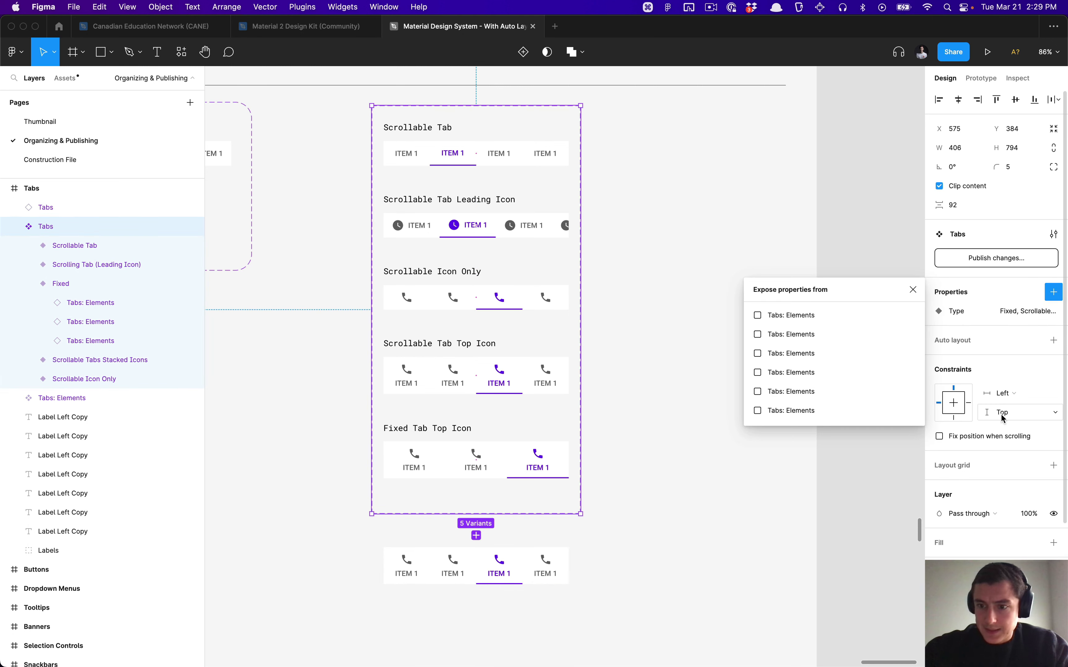
click(783, 315)
click(783, 334)
click(784, 353)
click(785, 372)
click(784, 391)
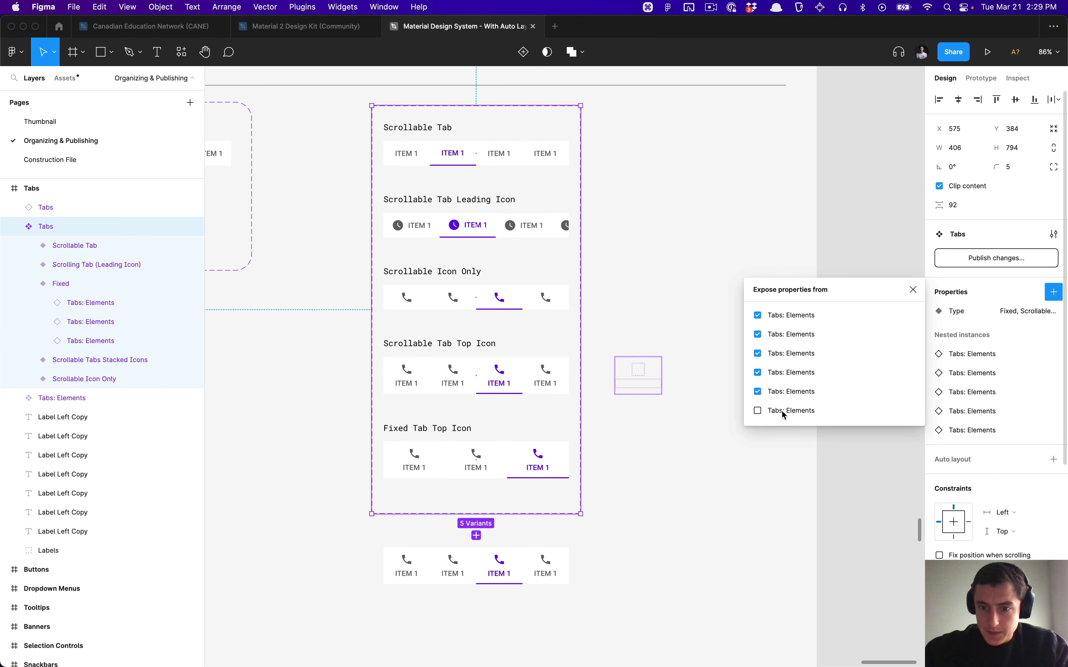
click(913, 290)
click(829, 286)
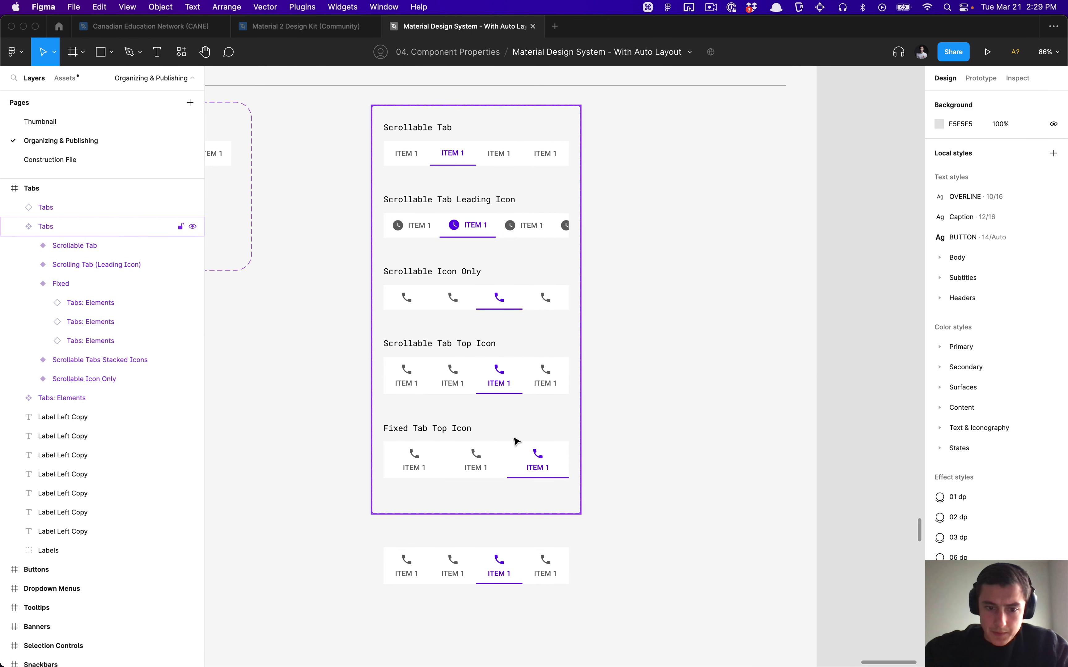
Review the exposed Tabs: Elements properties on the stacked-icons instance below the set.
click(498, 560)
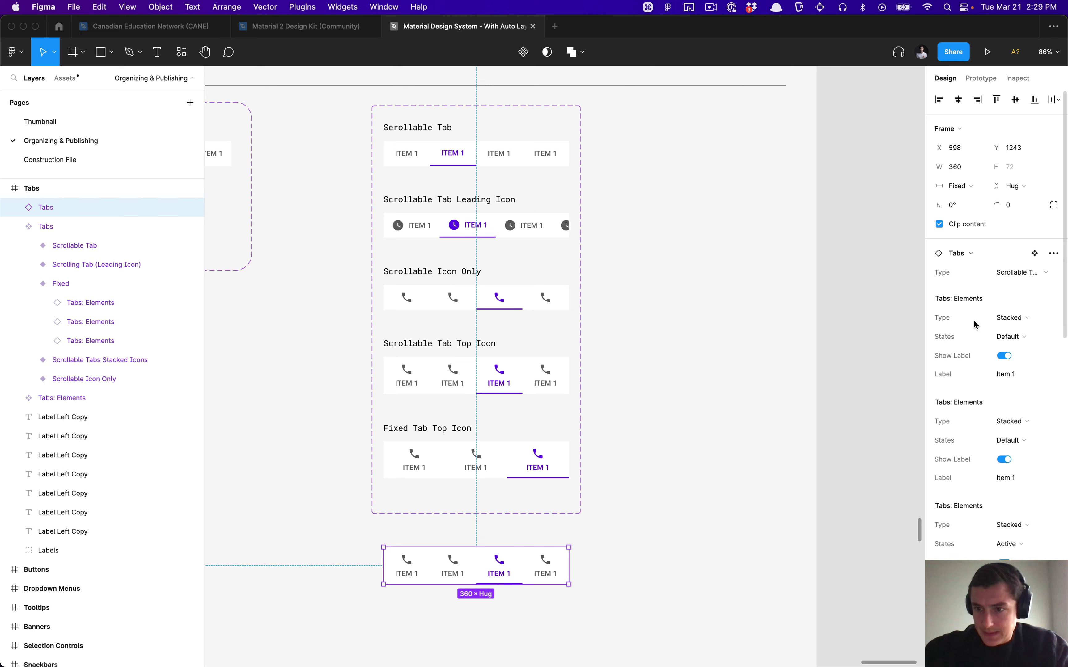
scroll(975, 323, down, 4)
scroll(975, 321, down, 8)
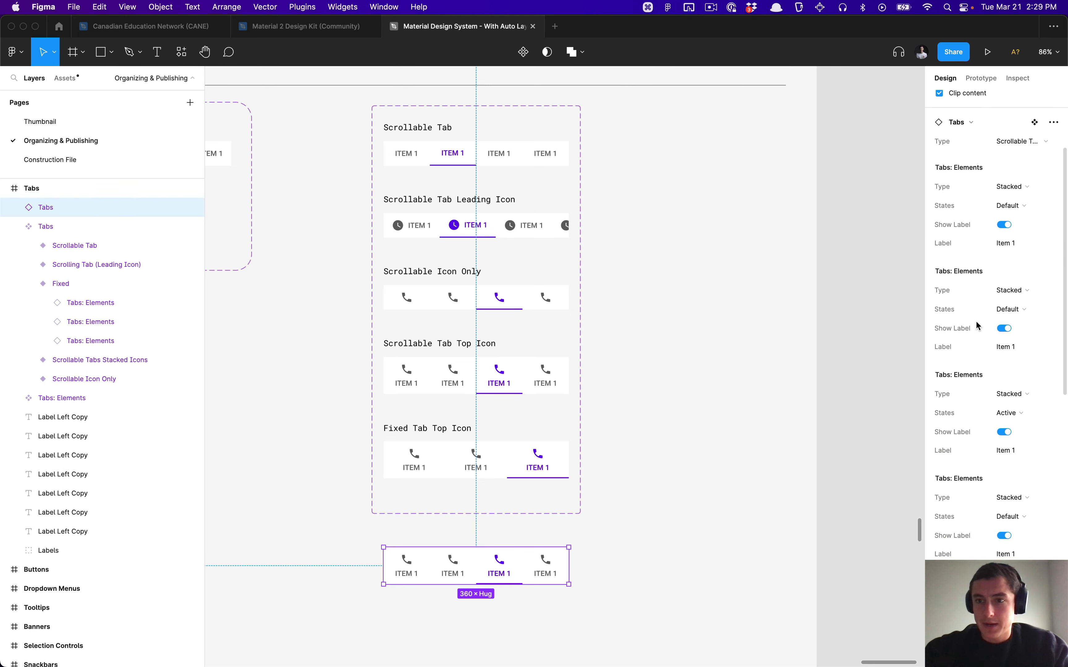
scroll(971, 354, down, 3)
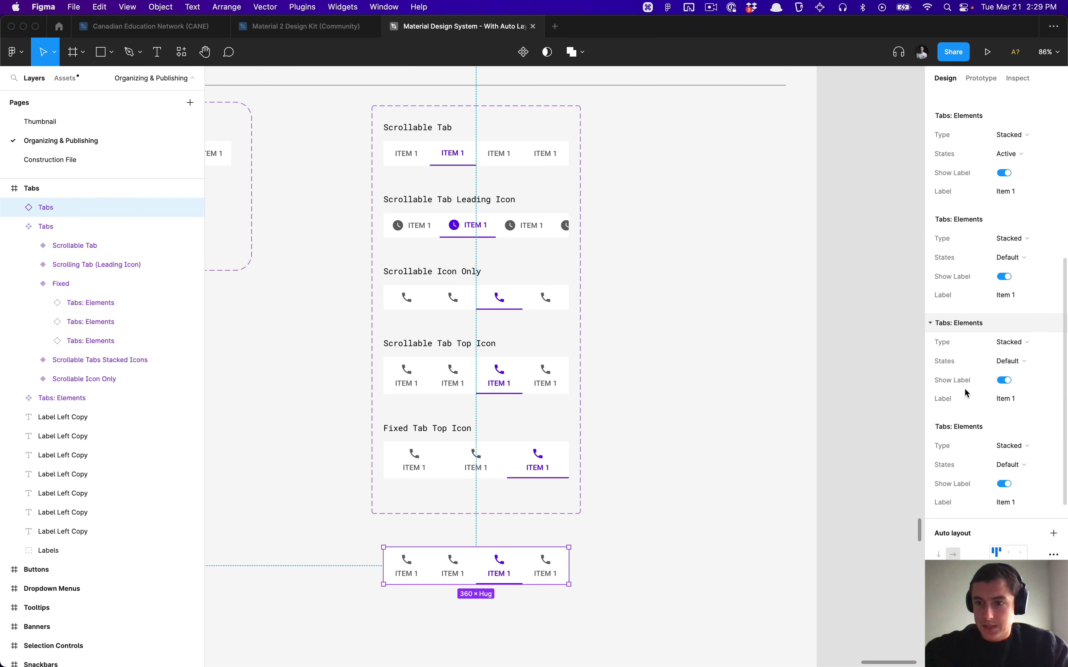
scroll(991, 267, up, 3)
scroll(995, 304, down, 6)
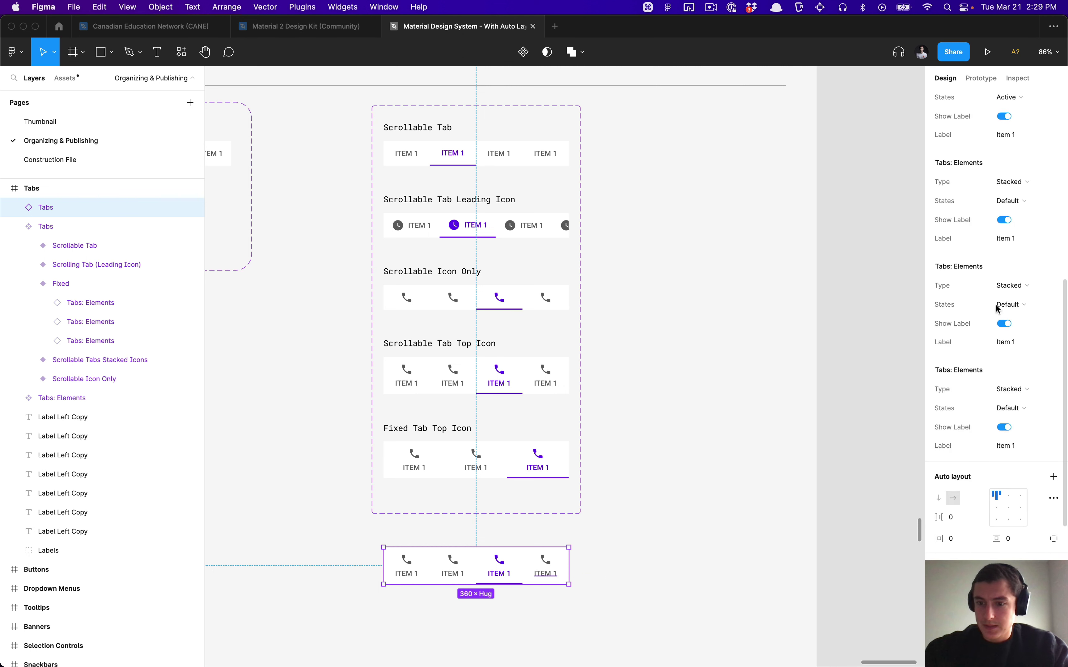
scroll(961, 282, up, 15)
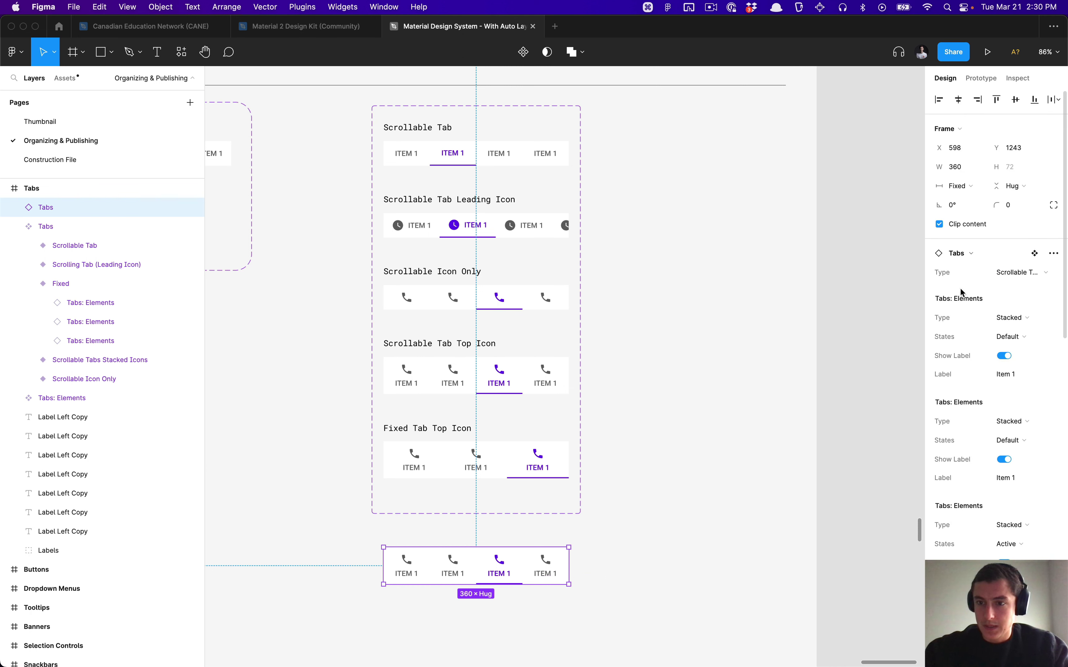
Collapse the first three Tabs: Elements property groups of the selected instance.
click(931, 300)
click(931, 325)
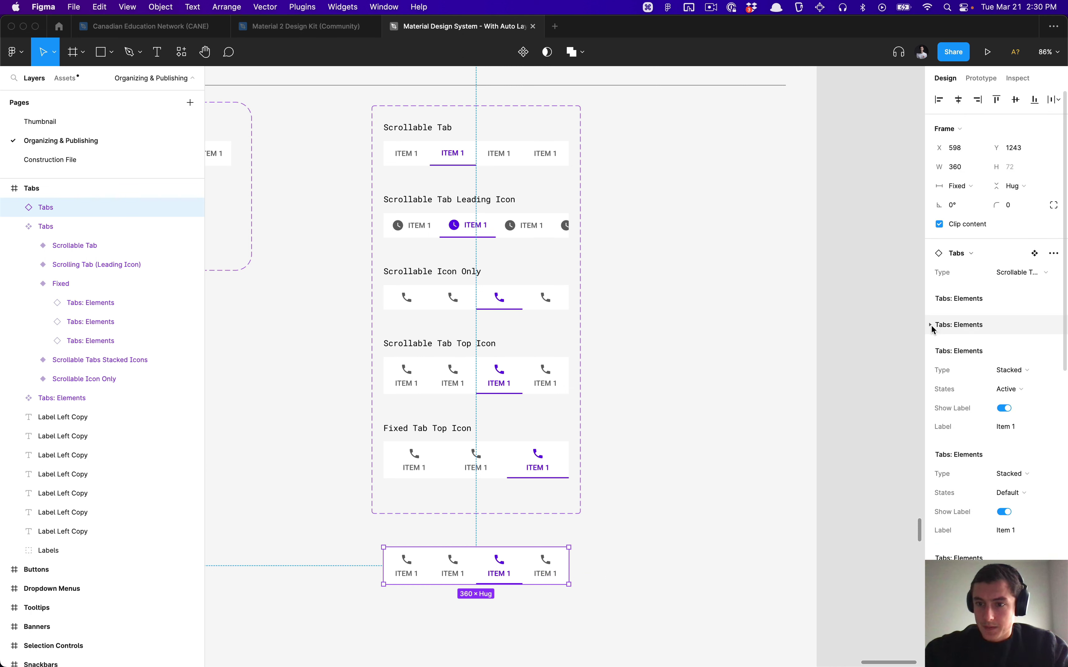
click(930, 350)
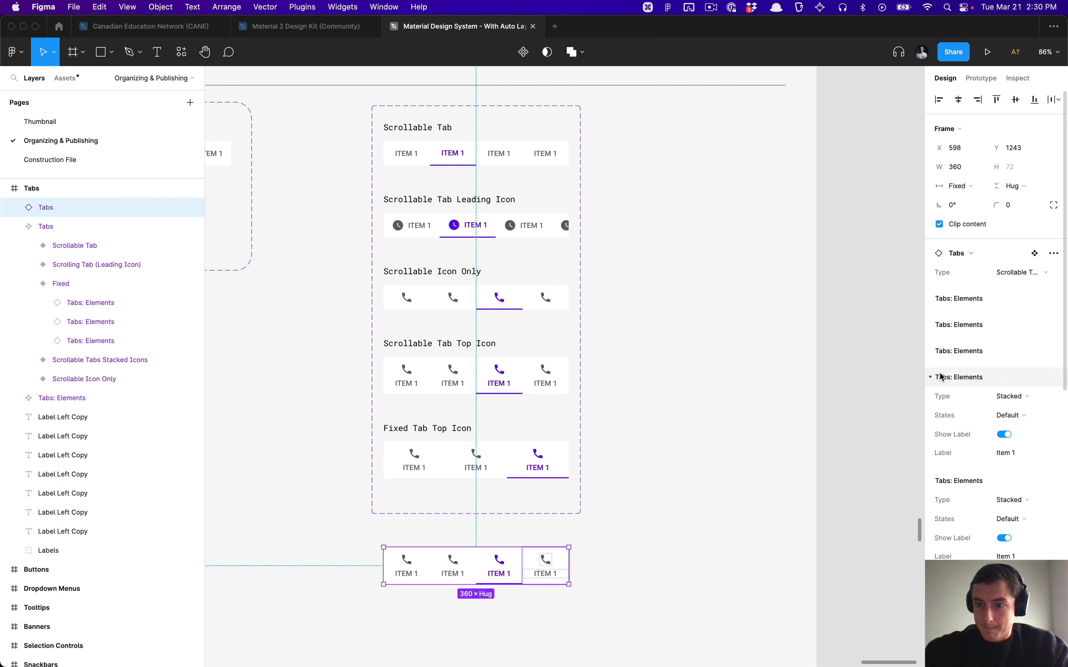
Collapse the last three Tabs: Elements property groups of the stacked-icons instance below the set.
click(932, 378)
click(931, 405)
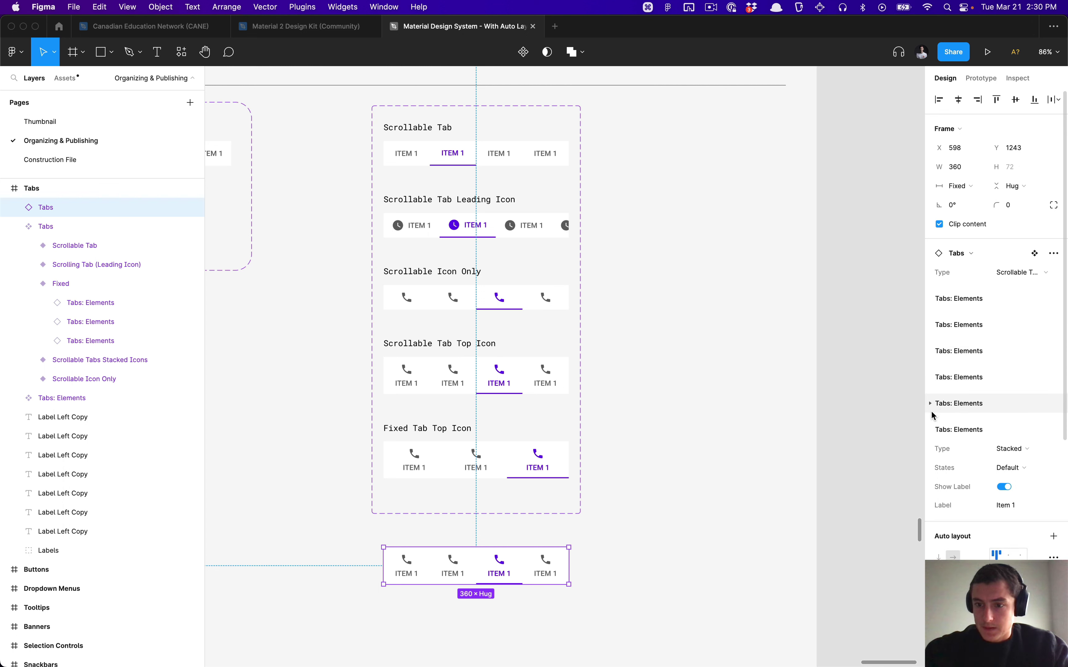
click(930, 429)
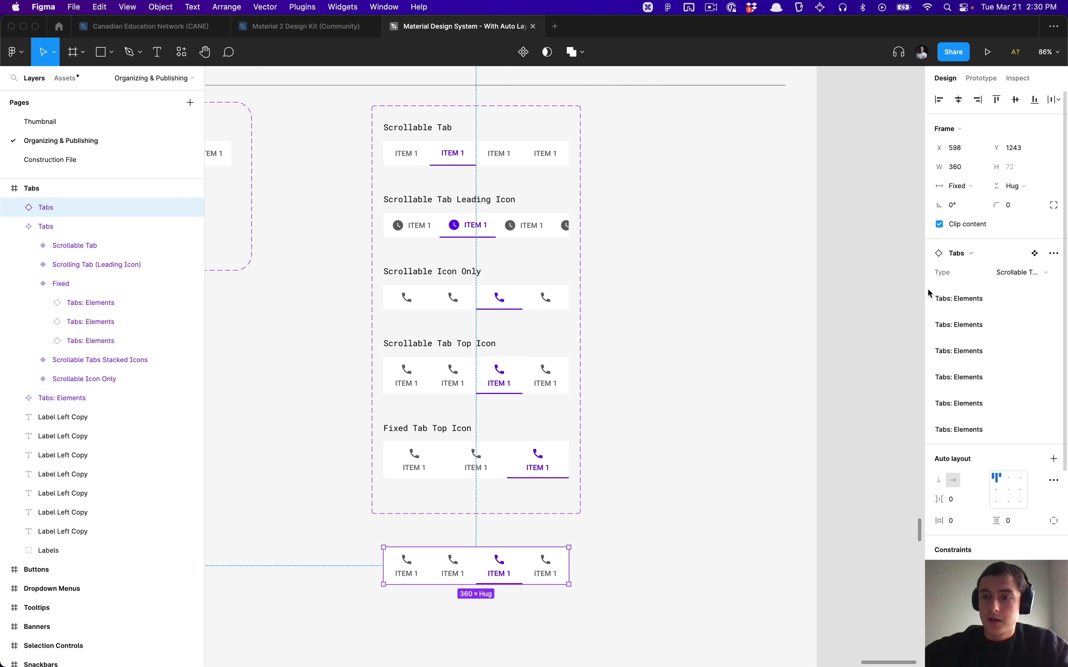
Test the first tab element's exposed properties by switching Show Label off and on, opening its Label text, and collapsing the group.
click(927, 298)
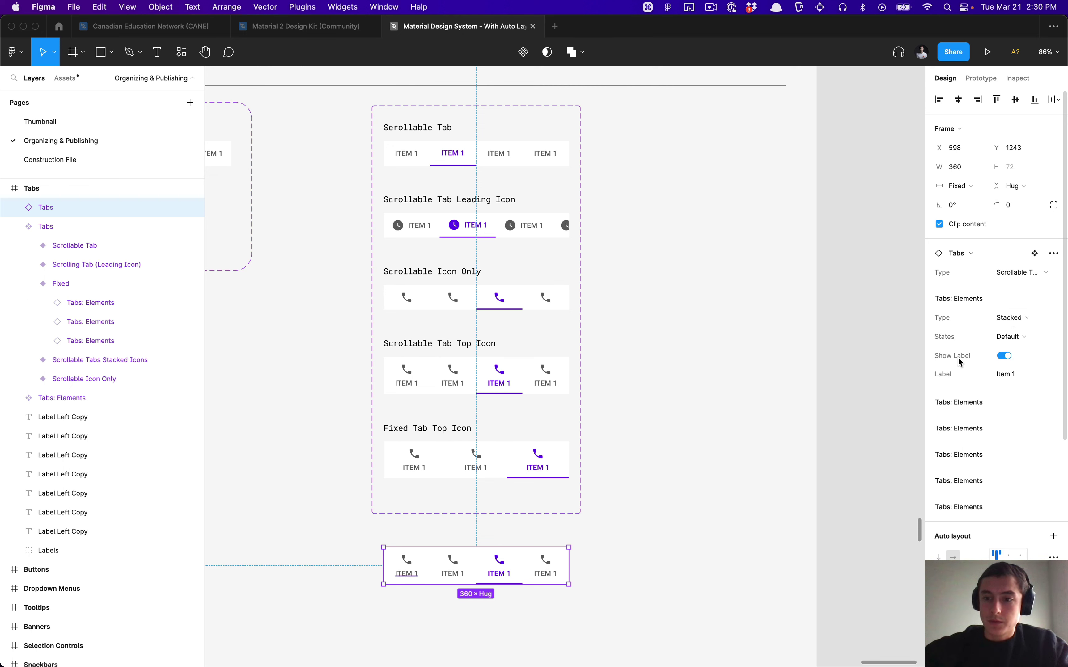
click(1004, 356)
click(1005, 356)
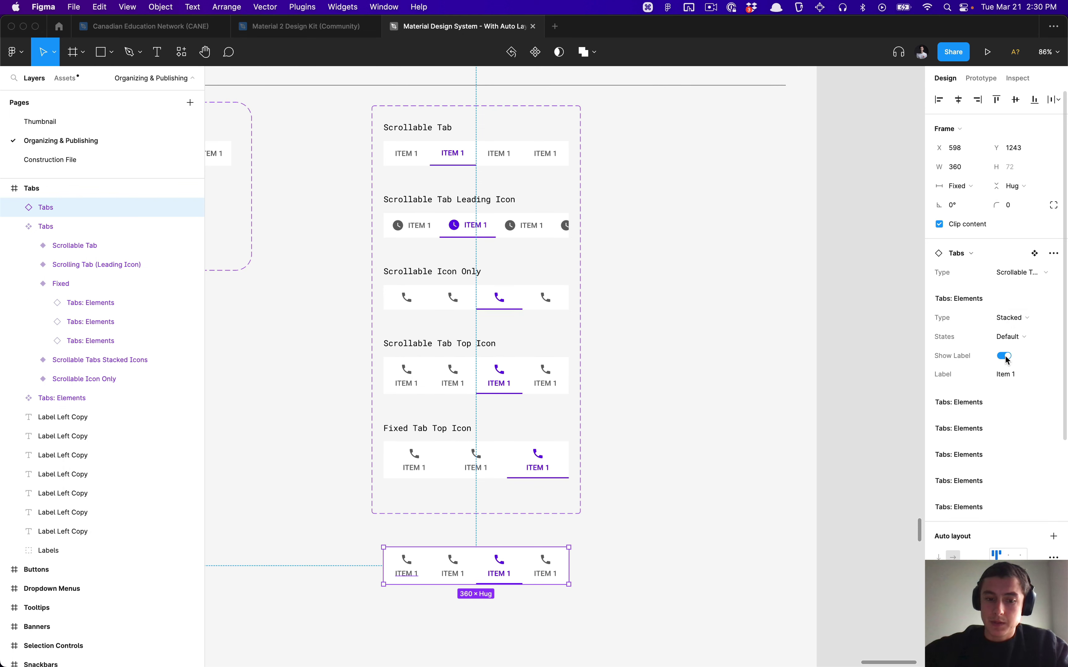
click(1011, 375)
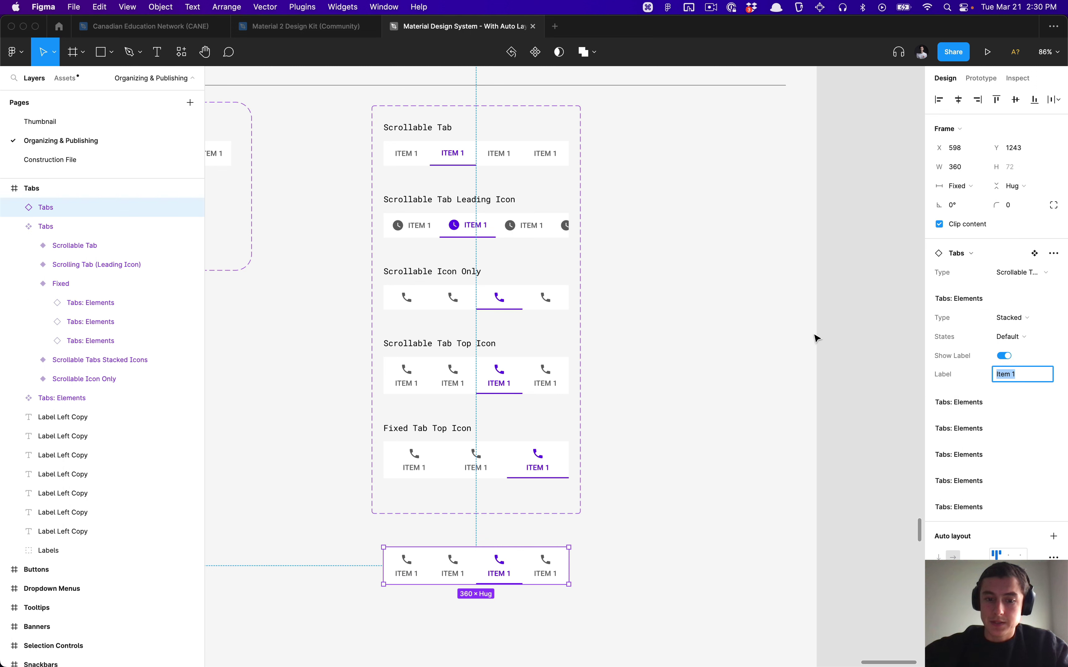
click(929, 298)
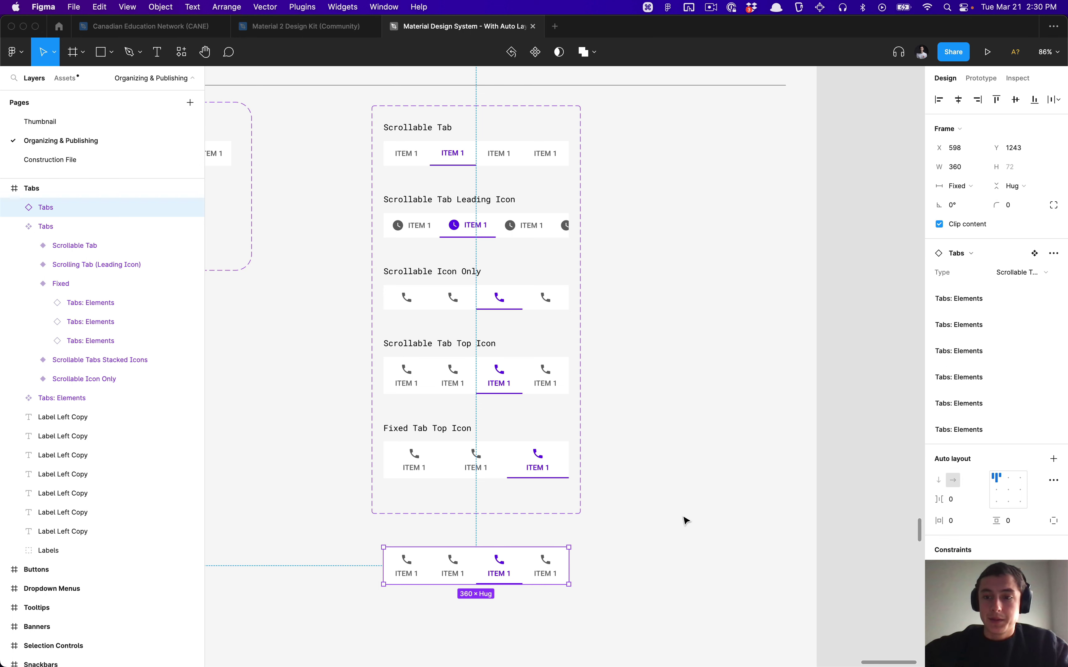
Place an instance of the Scrollable Icon Only variant to the right of the Tabs set, level with its original.
click(536, 382)
click(536, 381)
click(535, 302)
key(shift+Return)
drag(535, 302, 710, 300)
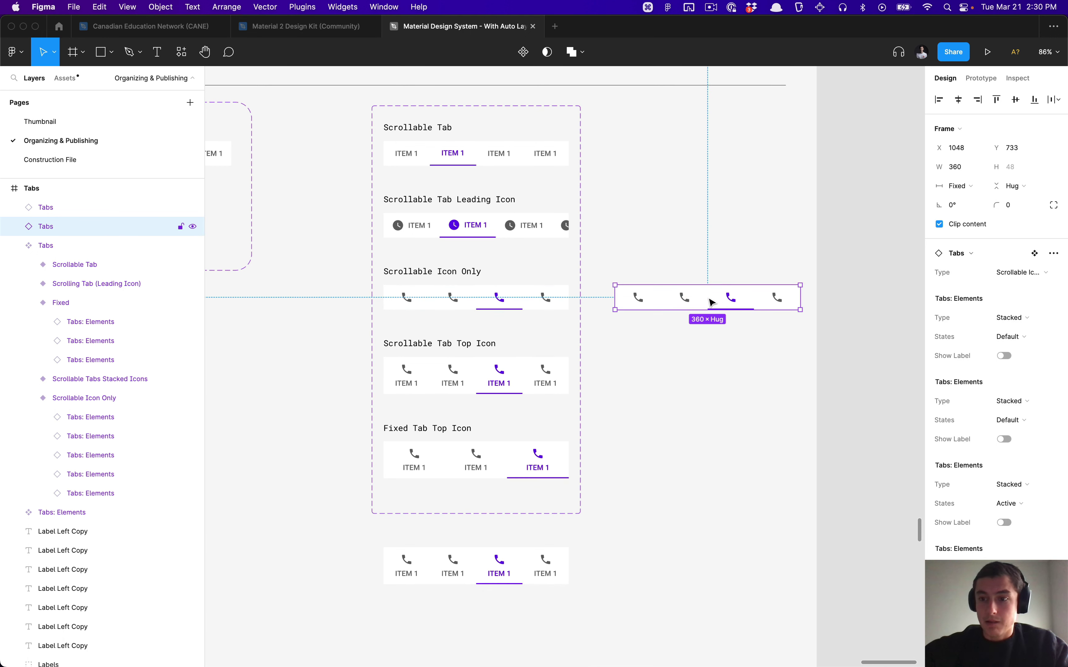
Collapse all five Tabs: Elements property groups of the icon-only instance and deselect it.
click(931, 299)
click(931, 324)
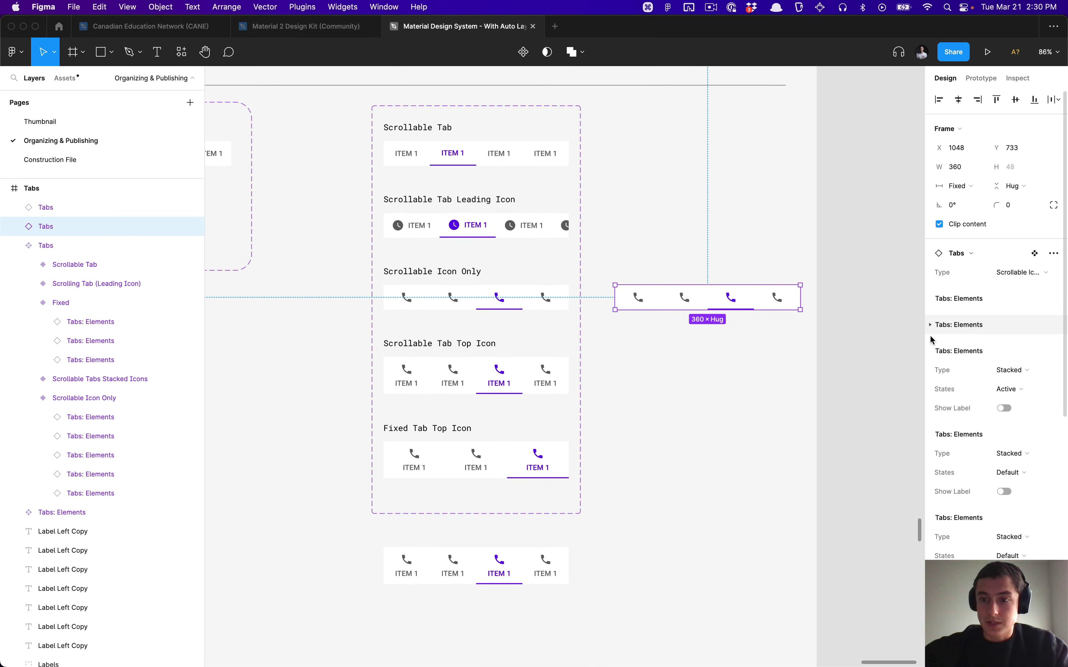
click(930, 352)
click(930, 378)
click(930, 402)
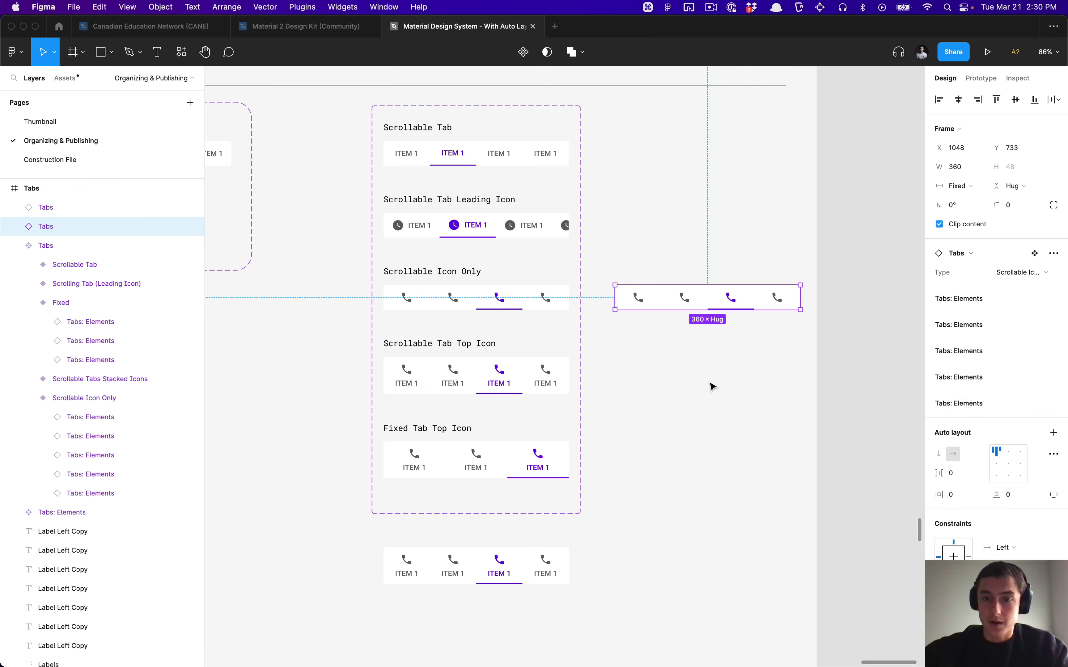
click(673, 383)
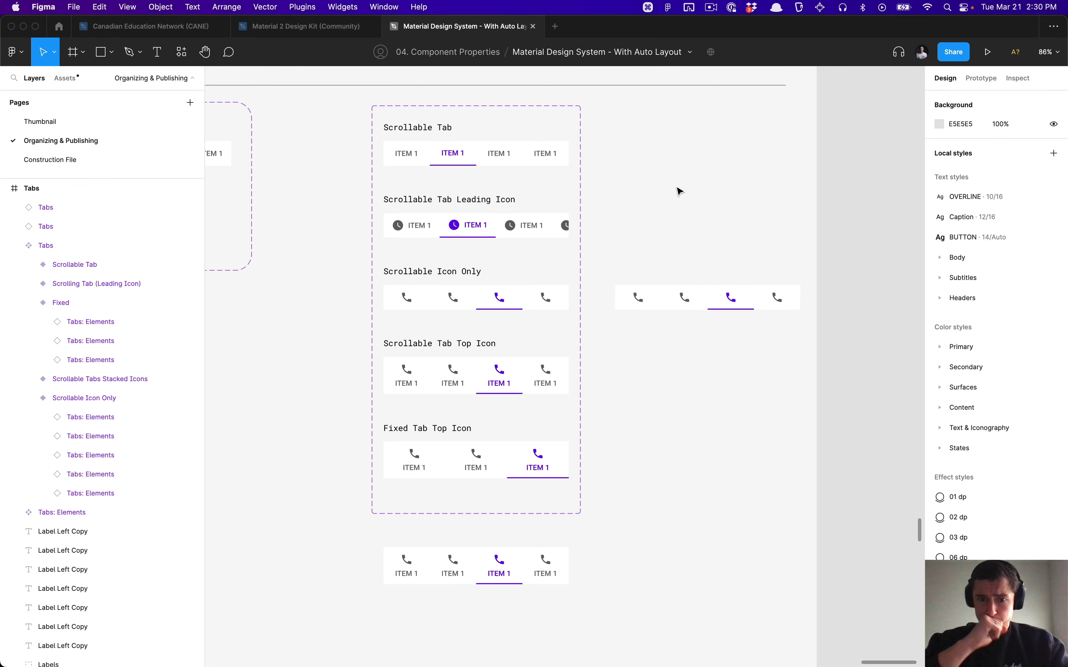
Review the Tabs variant set's Type property and nested instances, and look over the whole Tabs frame.
click(543, 236)
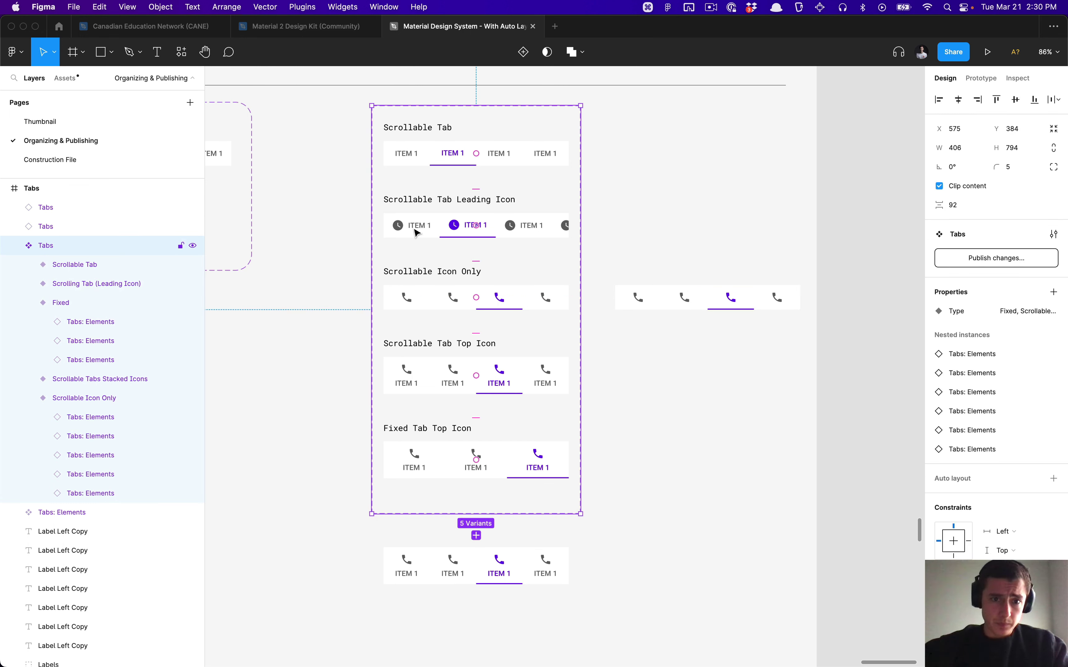
click(310, 229)
scroll(310, 229, down, 4)
scroll(310, 229, up, 3)
scroll(309, 229, left, 3)
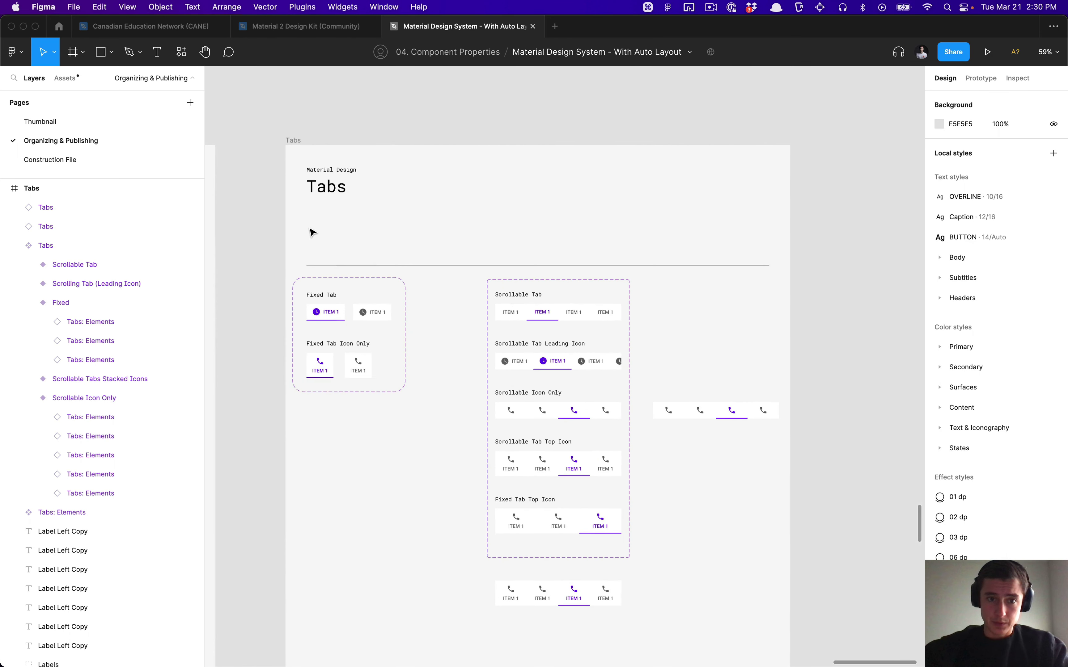
scroll(311, 232, down, 2)
scroll(311, 232, right, 1)
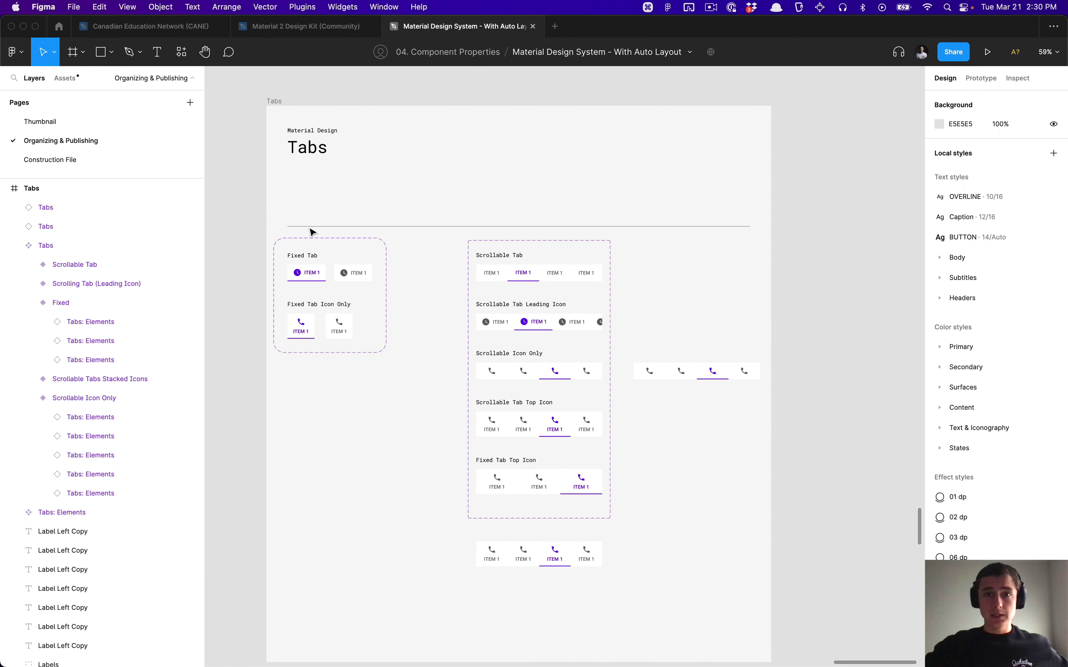